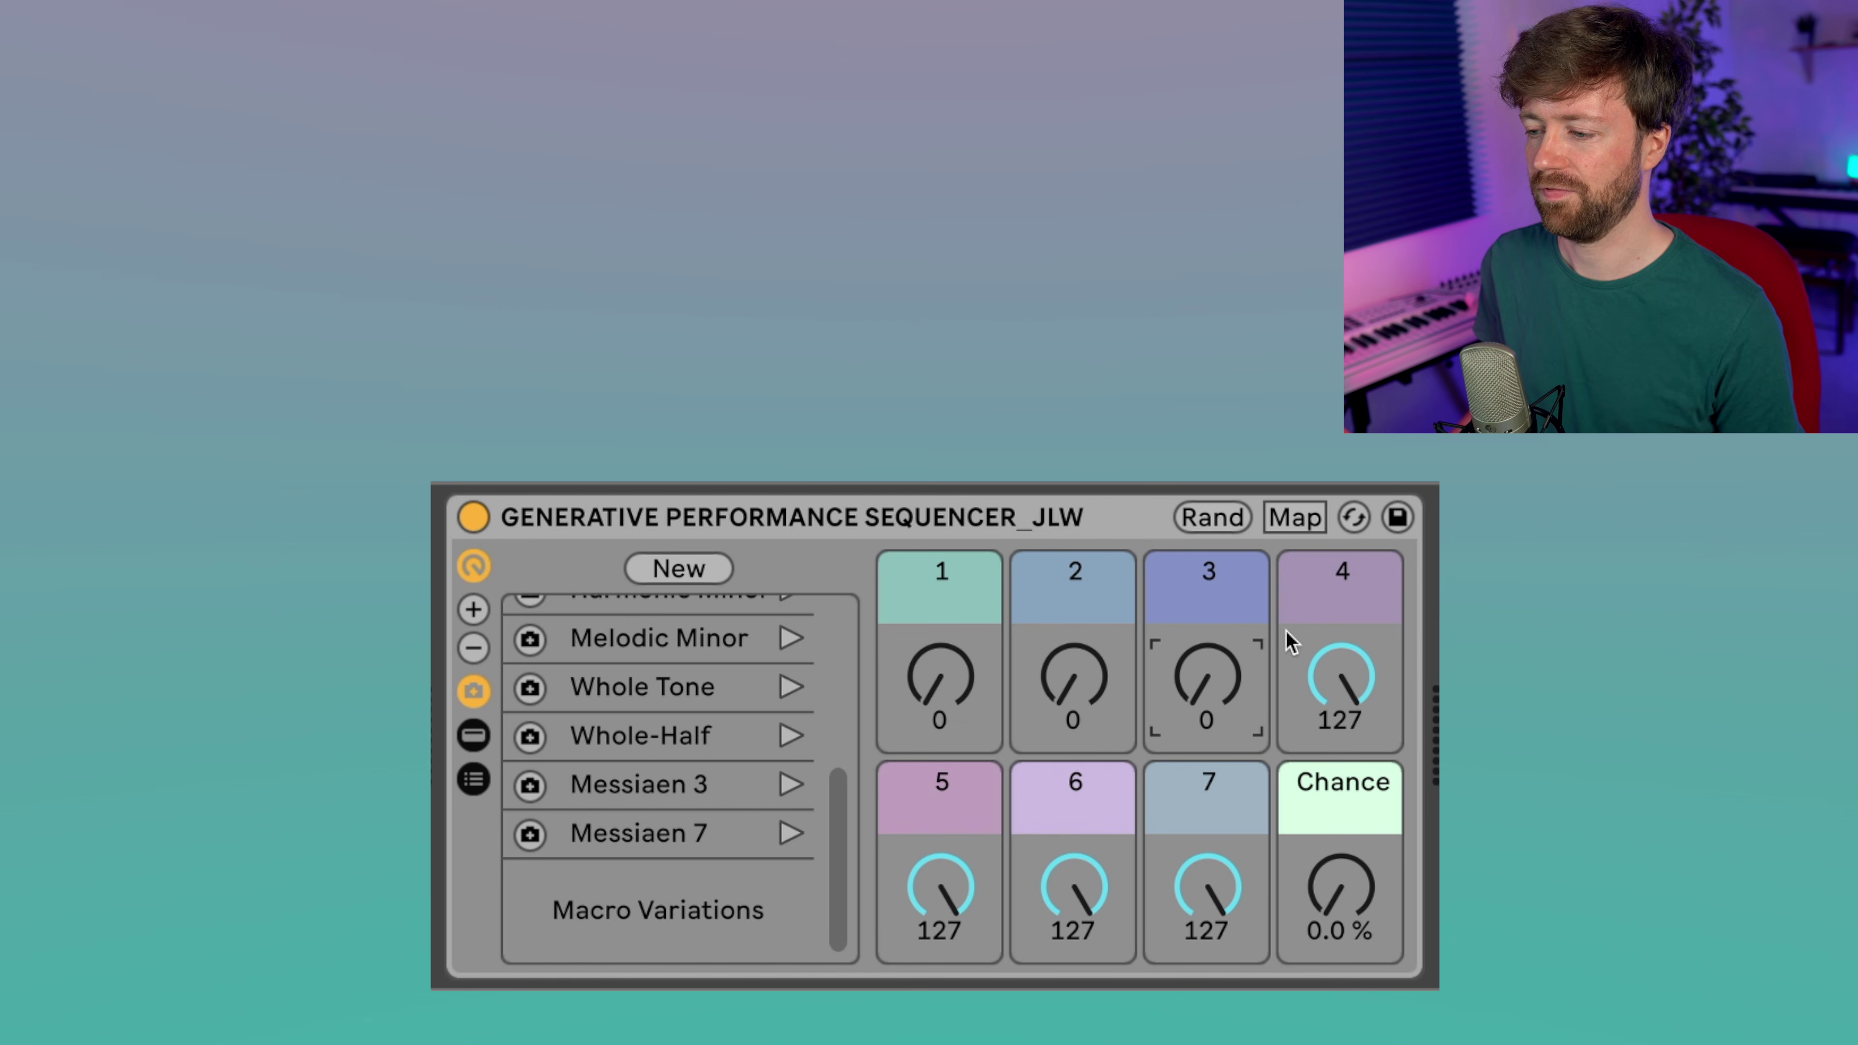
# - Turn macros 4, 5, 6 and 7 of the Generative Performance Sequencer rack down to 0
pyautogui.moveTo(961, 886); pyautogui.dragTo(960, 988)
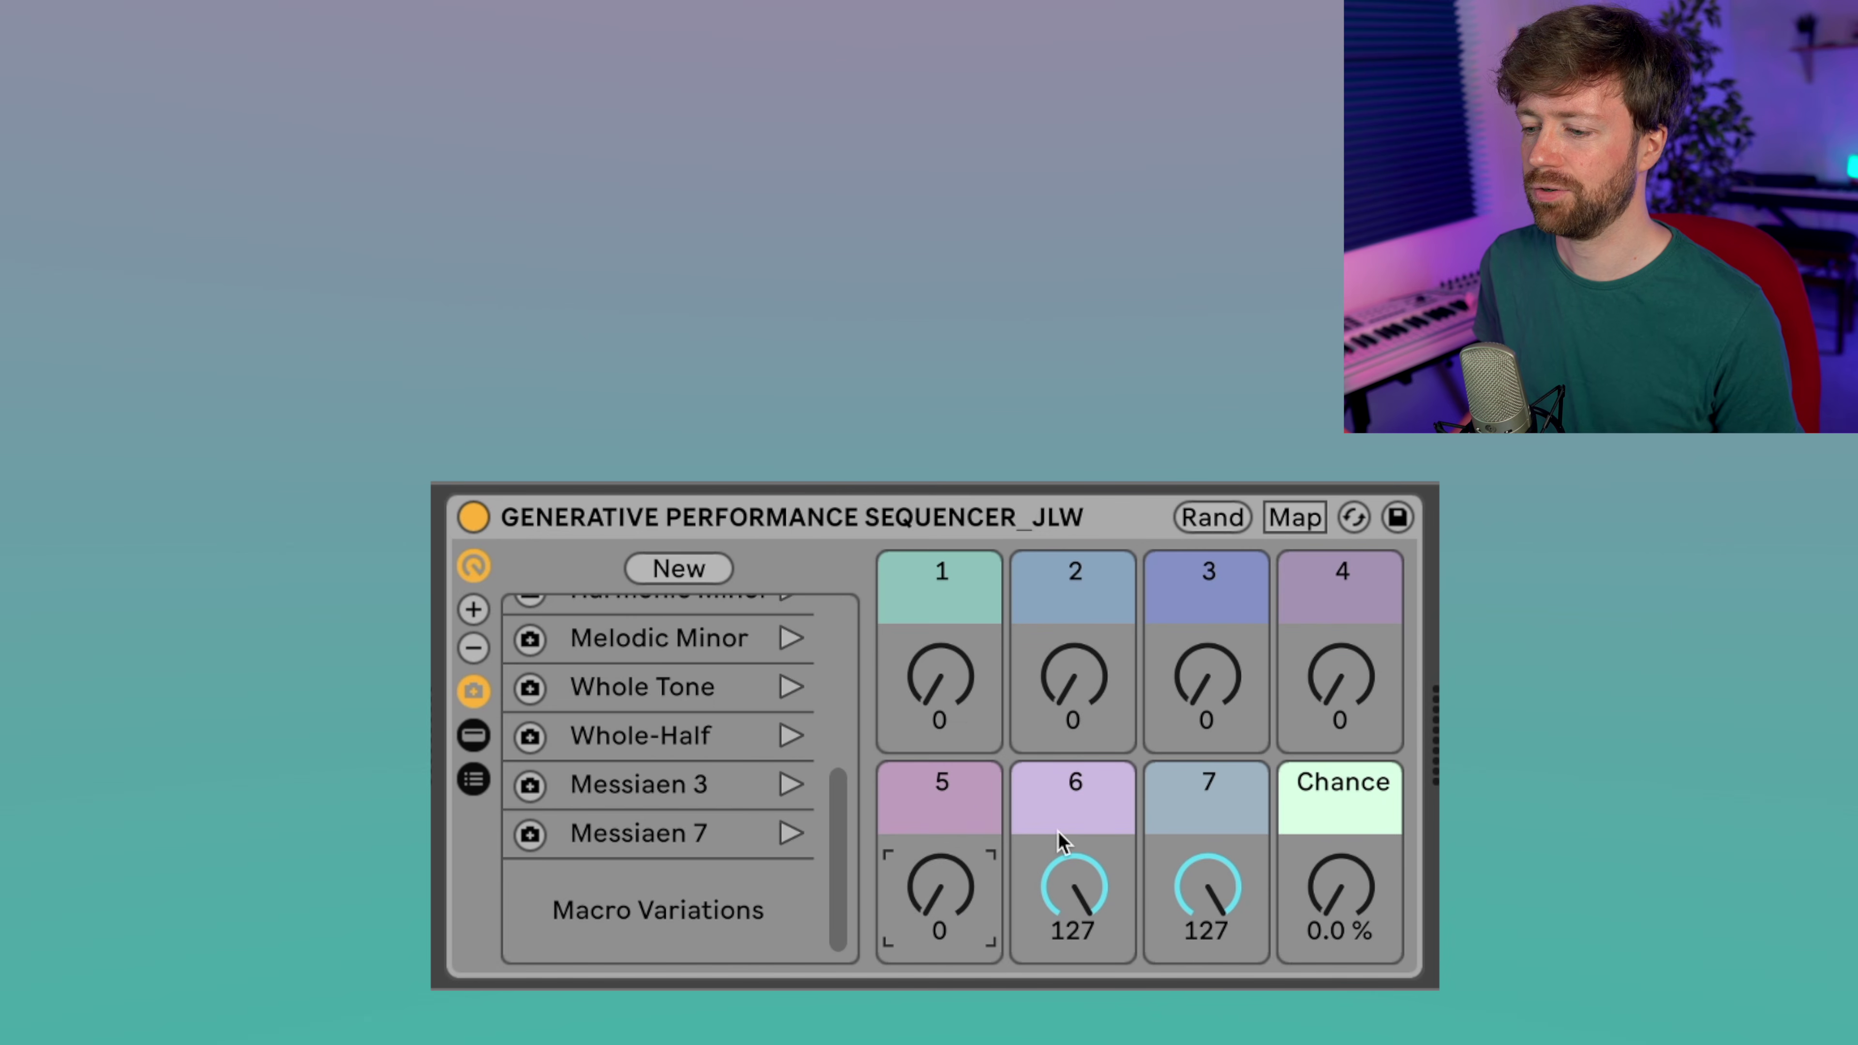
pyautogui.moveTo(1089, 882); pyautogui.dragTo(1089, 984)
pyautogui.moveTo(1210, 936); pyautogui.dragTo(1211, 1039)
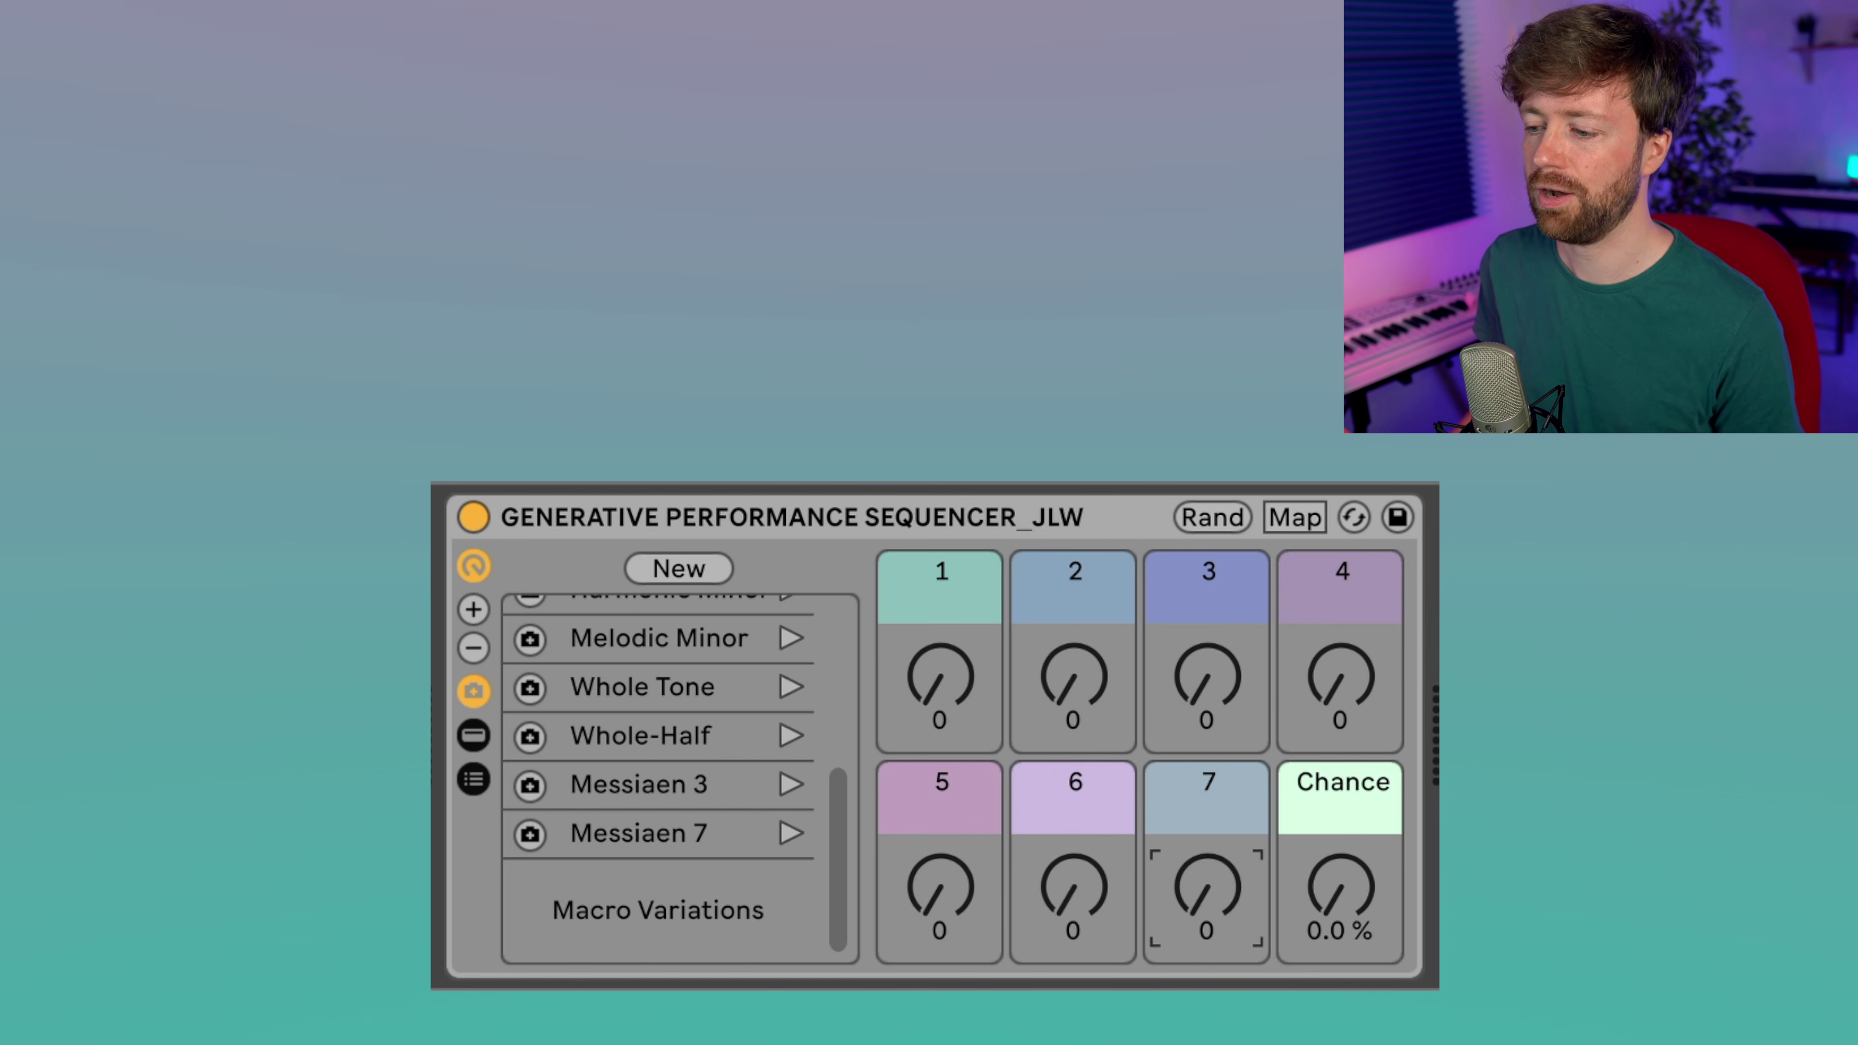
# - Set macro 5 to 106, macro 1 to 92 and macro 3 to 71, and try Chance at 18 % before returning it to 0 %
pyautogui.moveTo(943, 900); pyautogui.dragTo(943, 812)
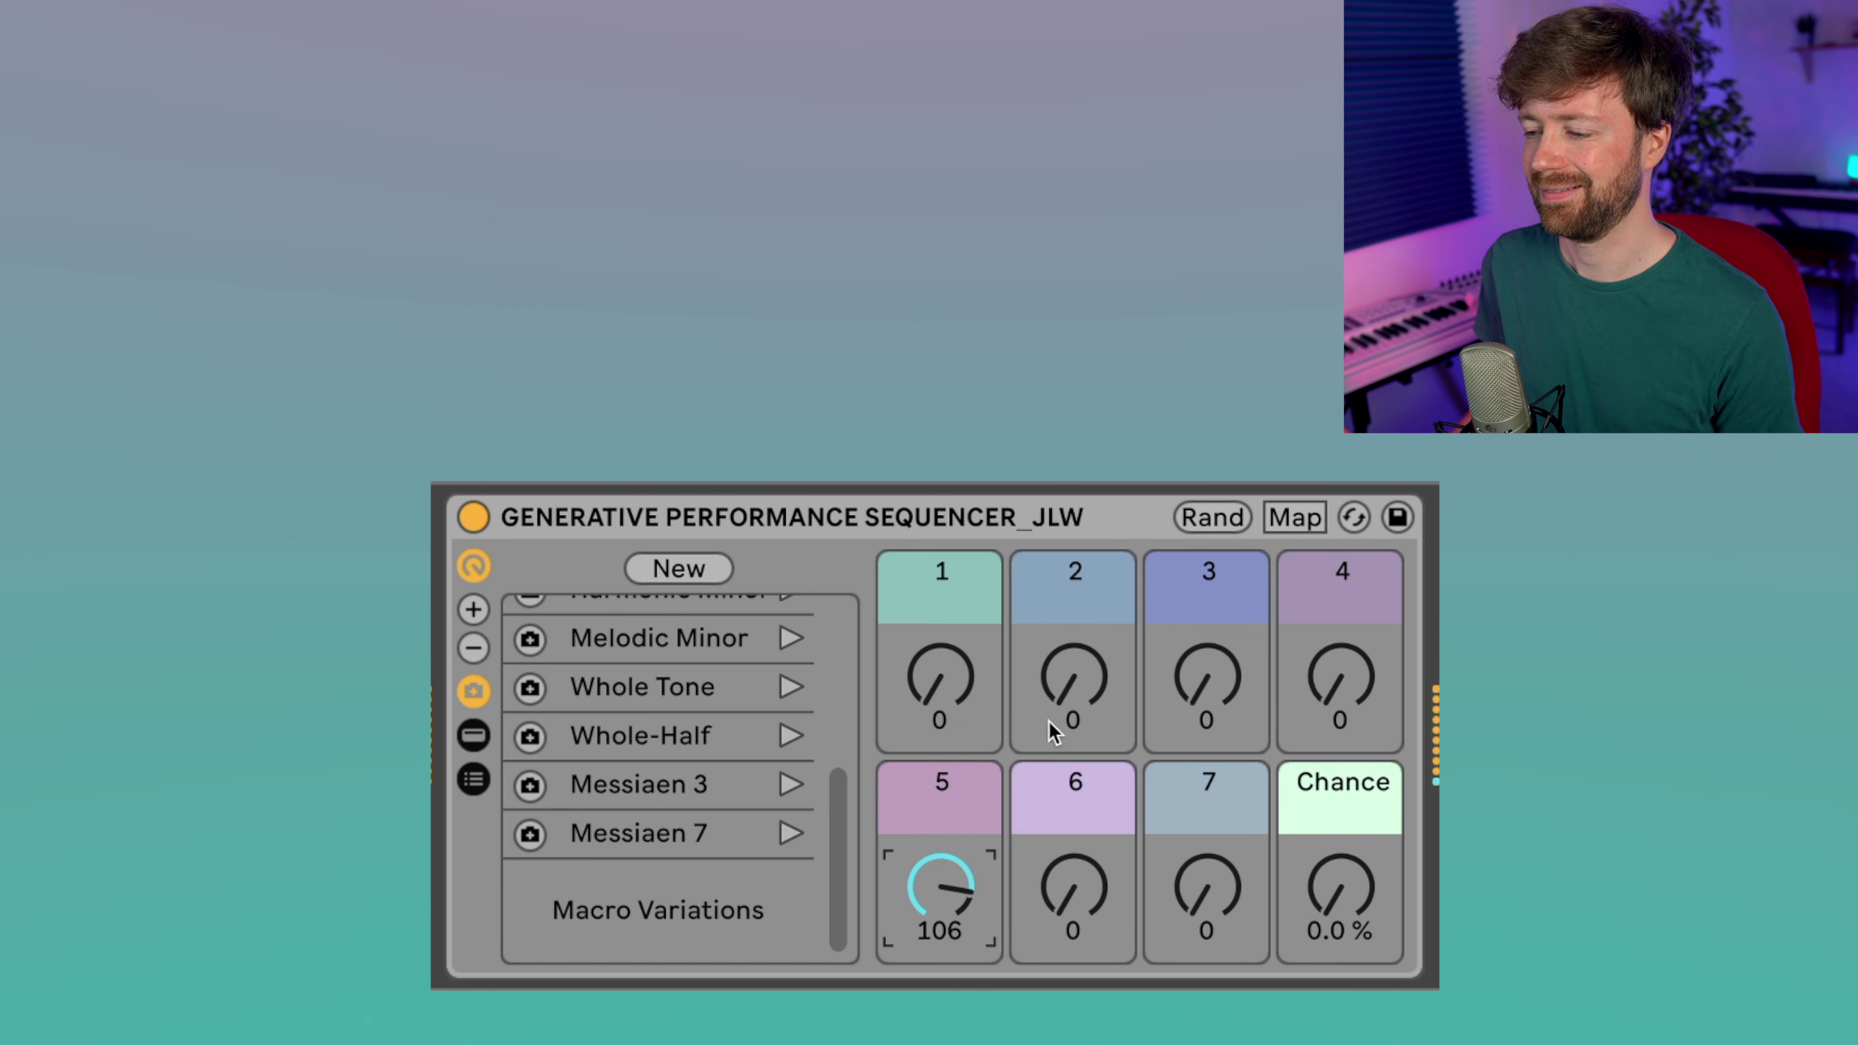
pyautogui.moveTo(952, 697); pyautogui.dragTo(953, 626)
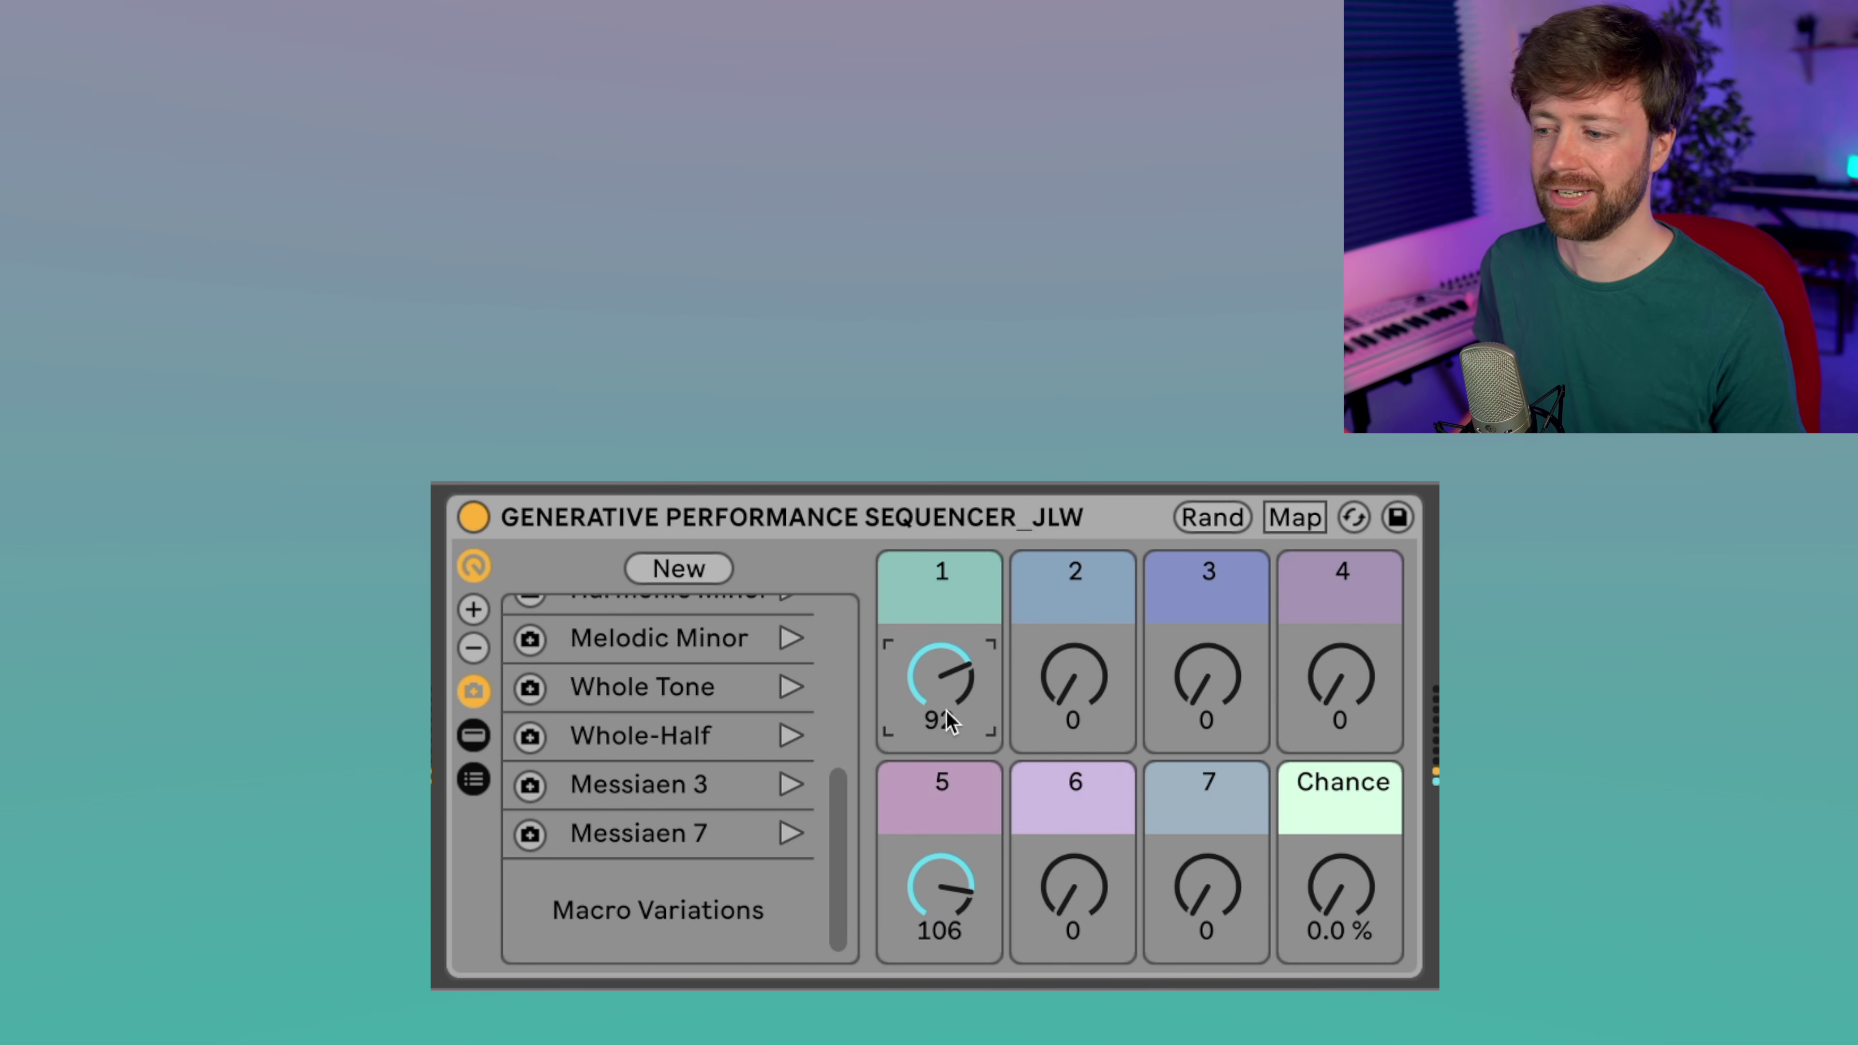
pyautogui.moveTo(1236, 712); pyautogui.dragTo(1236, 658)
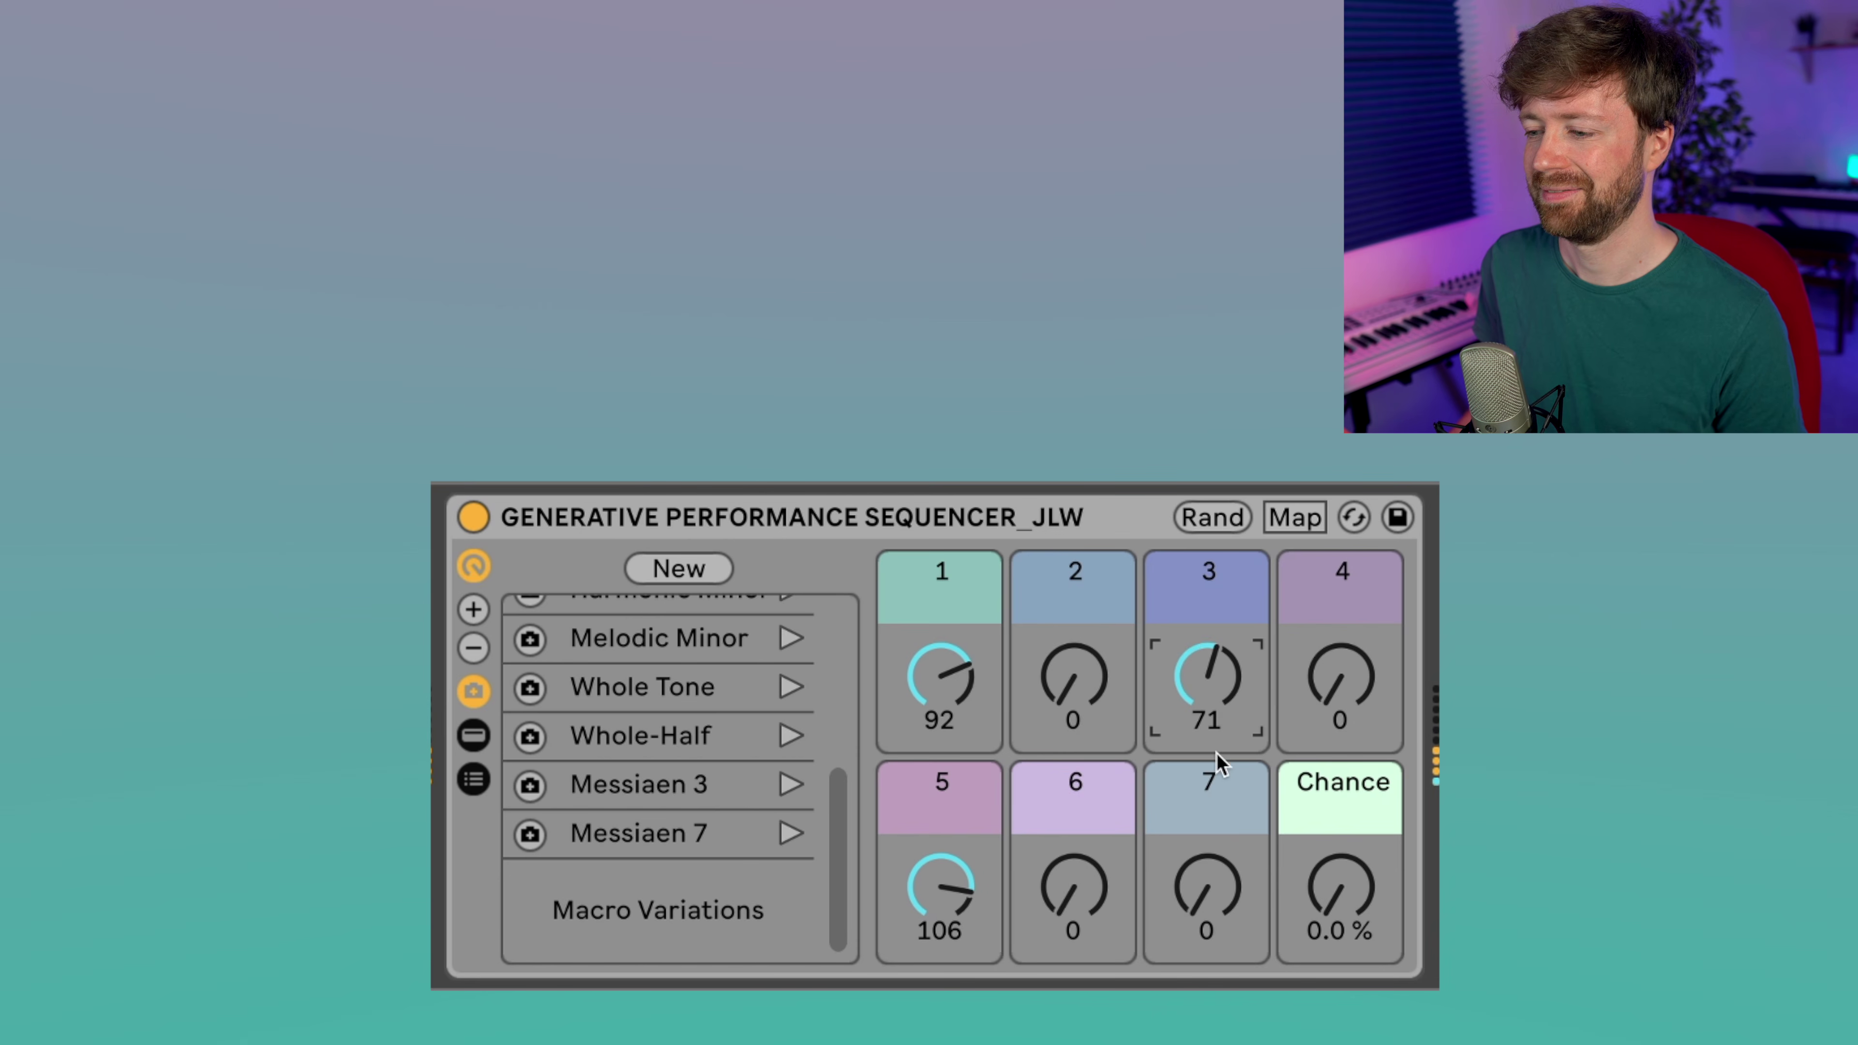
pyautogui.moveTo(1360, 913); pyautogui.dragTo(1360, 895)
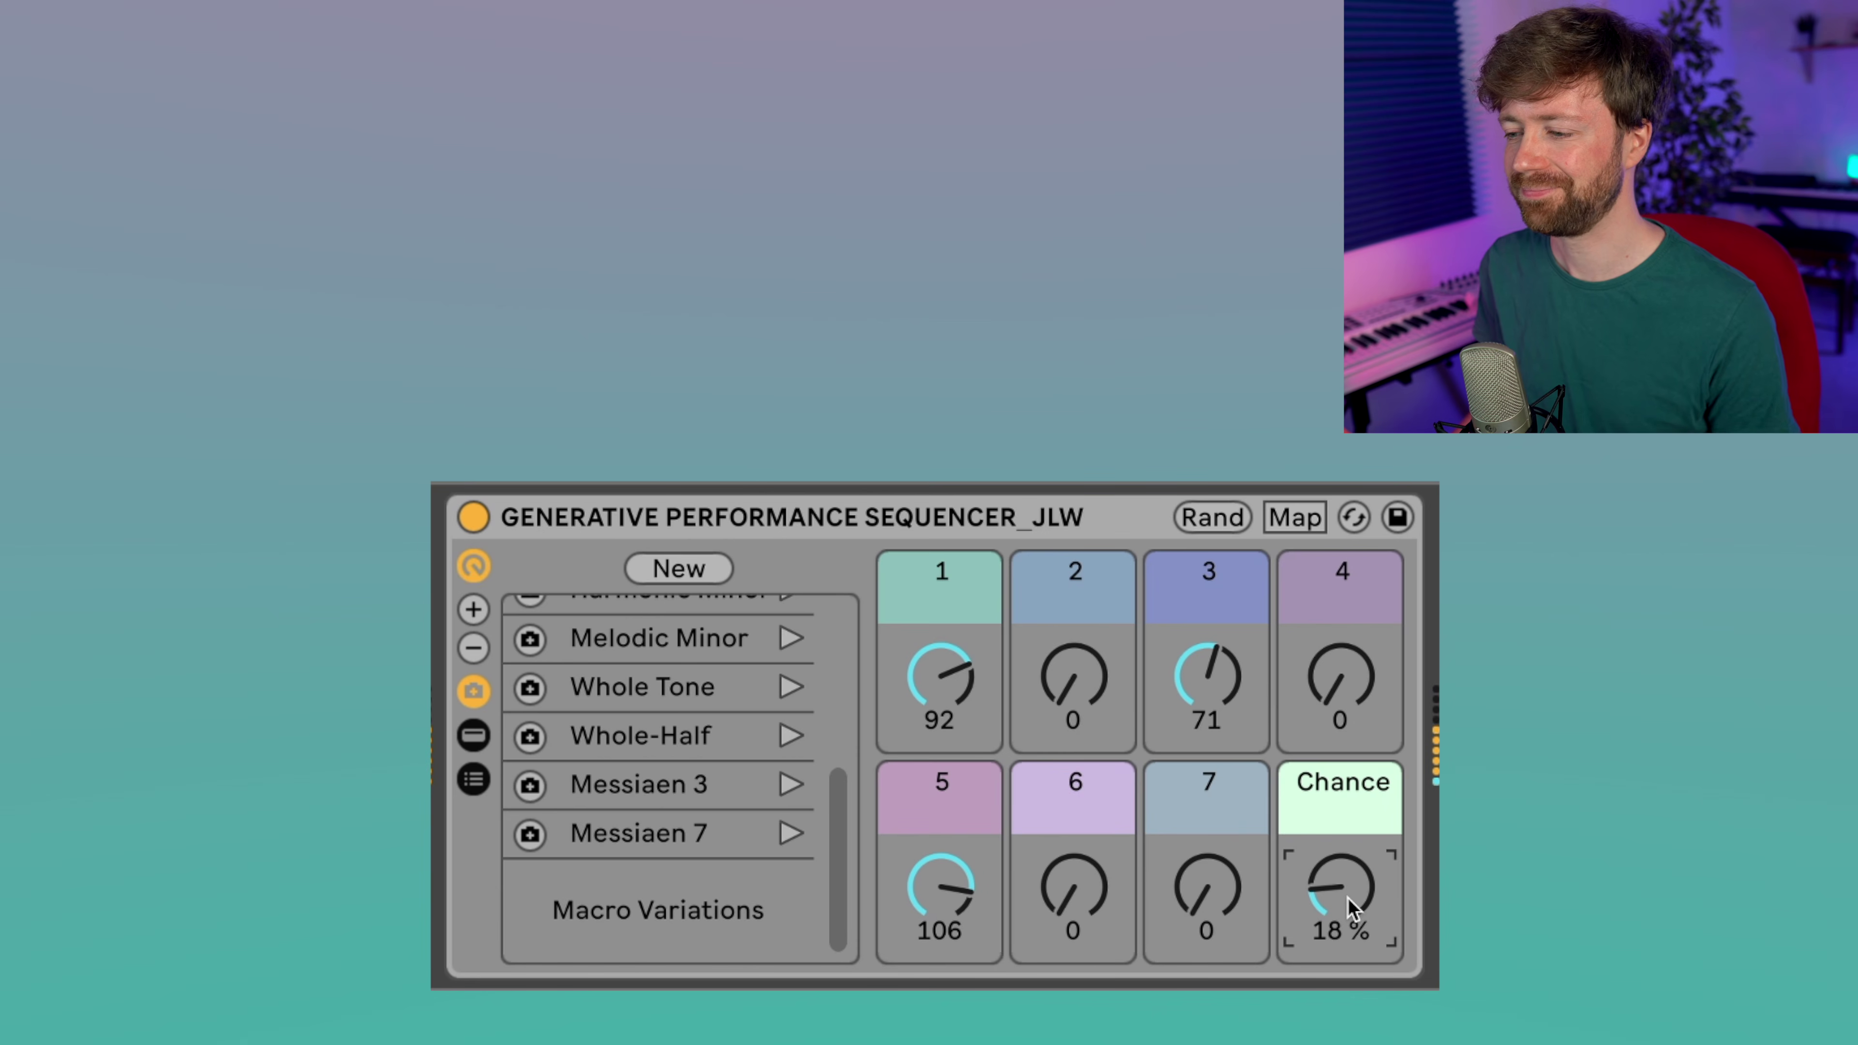
pyautogui.moveTo(1366, 899); pyautogui.dragTo(1365, 926)
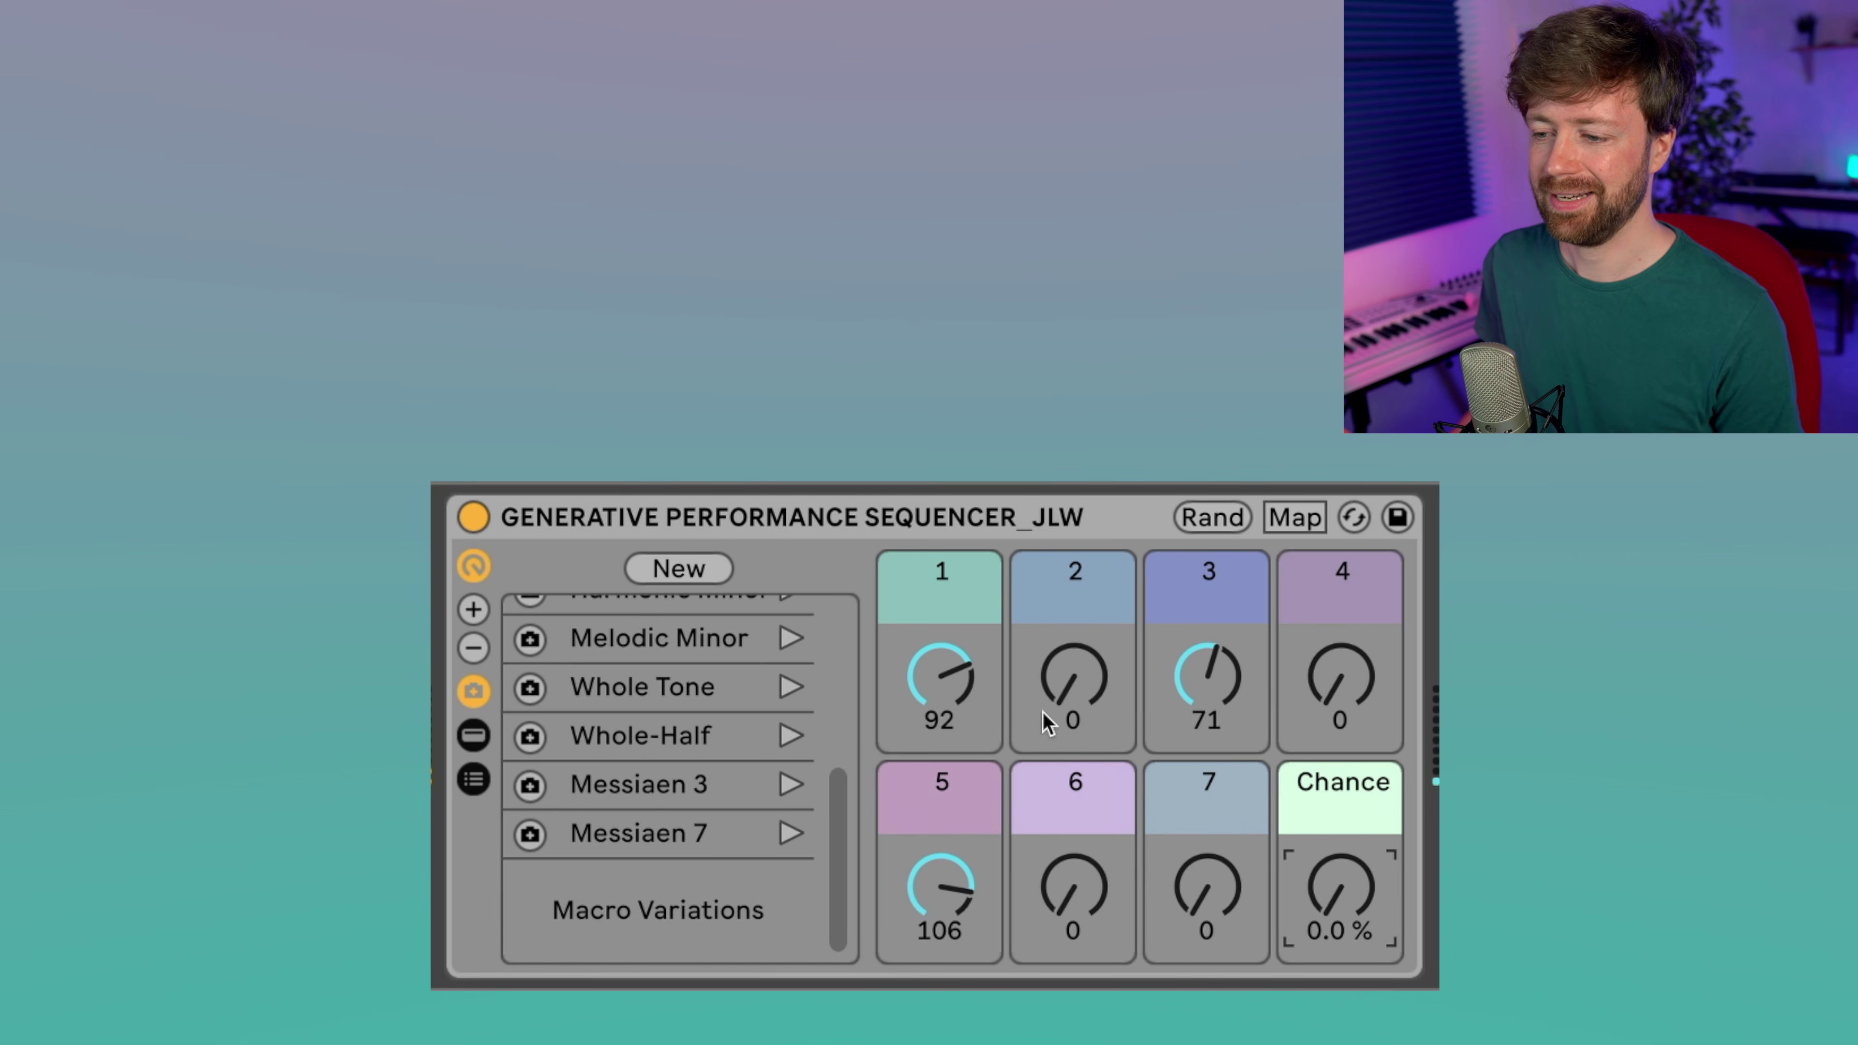
# - Raise all seven numbered macros of the sequencer rack to 127
pyautogui.moveTo(955, 710); pyautogui.dragTo(955, 652)
pyautogui.moveTo(1071, 715); pyautogui.dragTo(1071, 541)
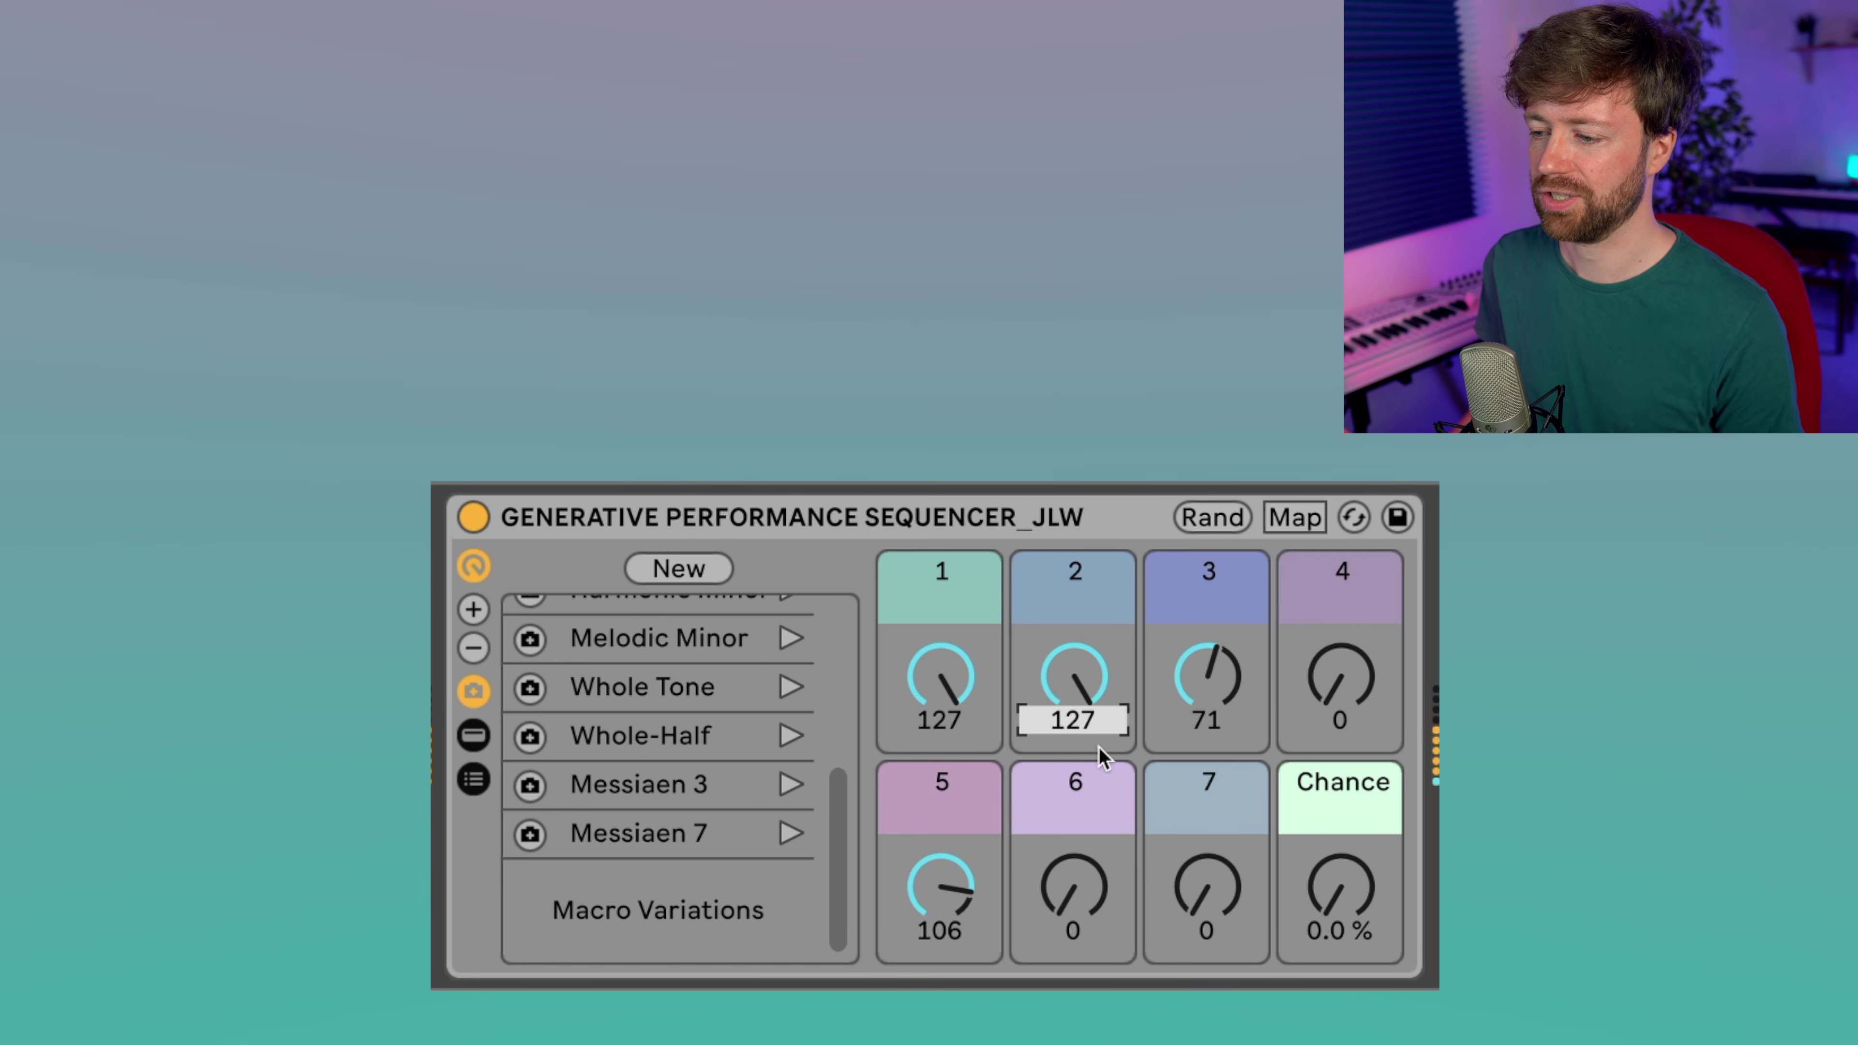
pyautogui.moveTo(1236, 666); pyautogui.dragTo(1237, 585)
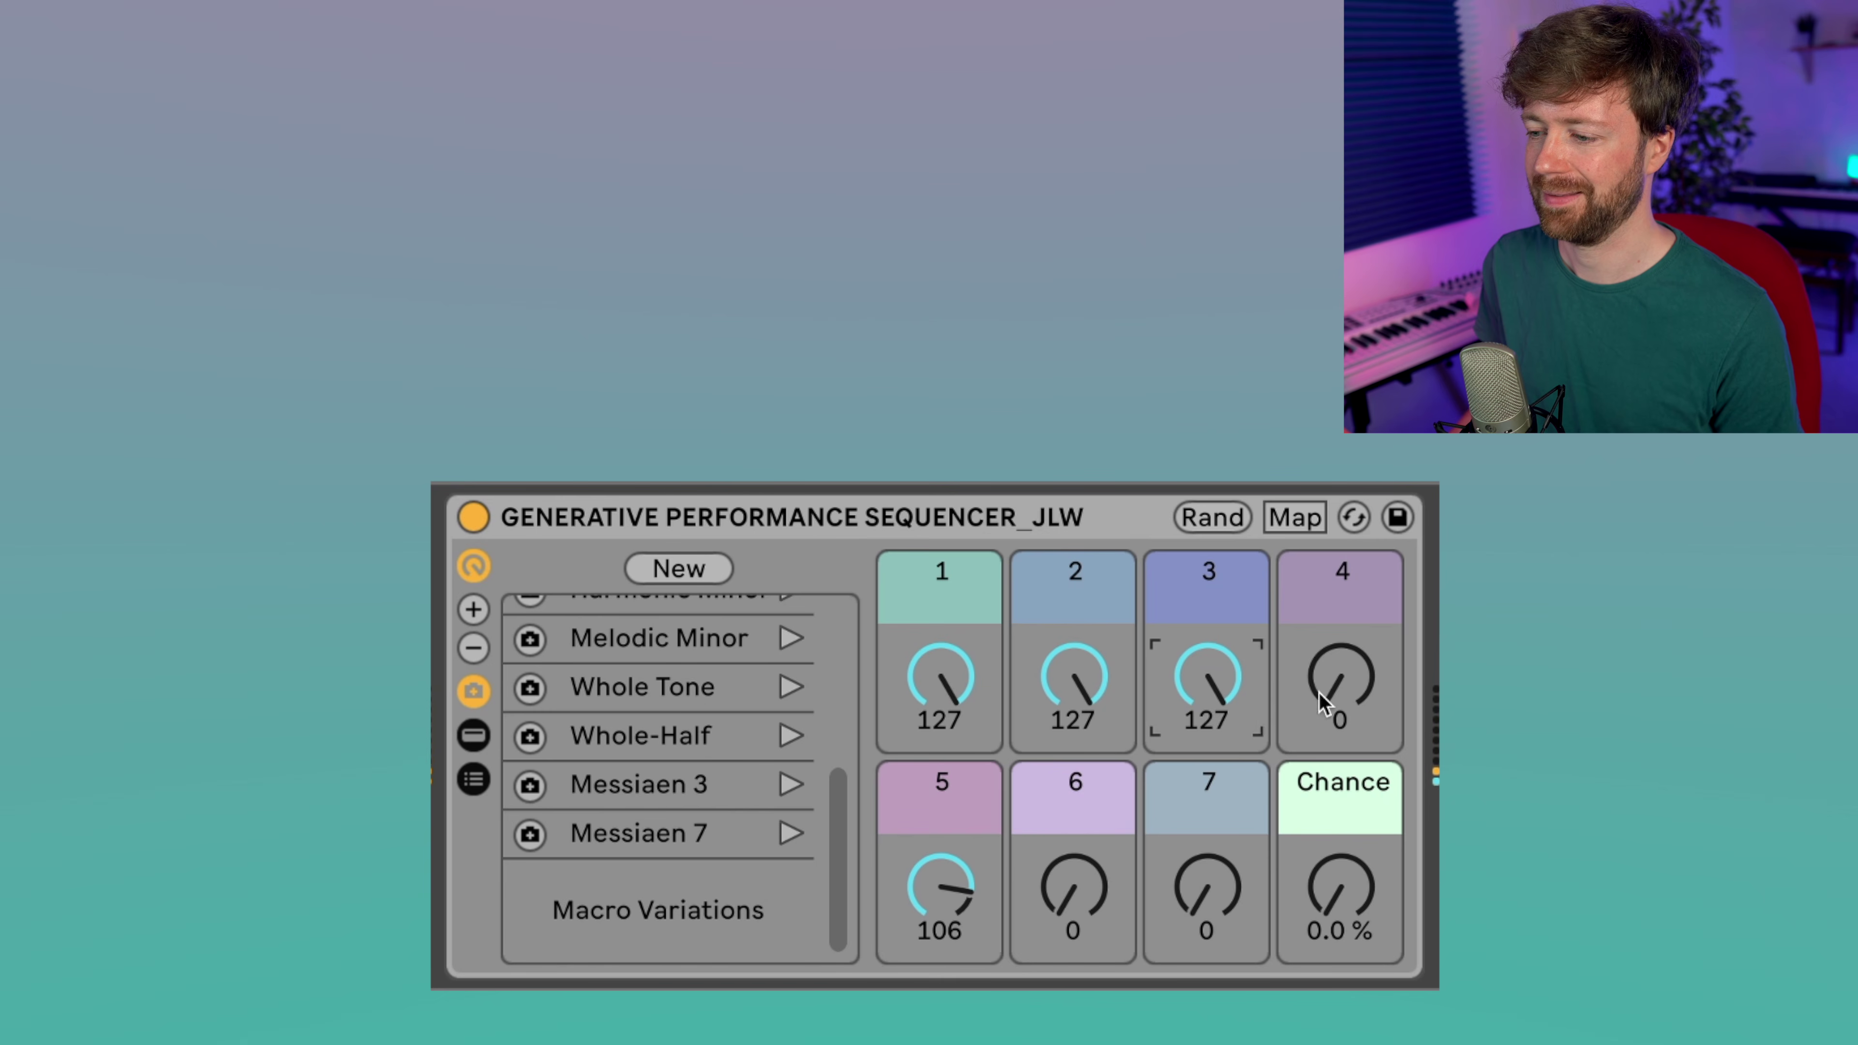
pyautogui.moveTo(1325, 702); pyautogui.dragTo(1325, 629)
pyautogui.moveTo(1046, 913); pyautogui.dragTo(1046, 841)
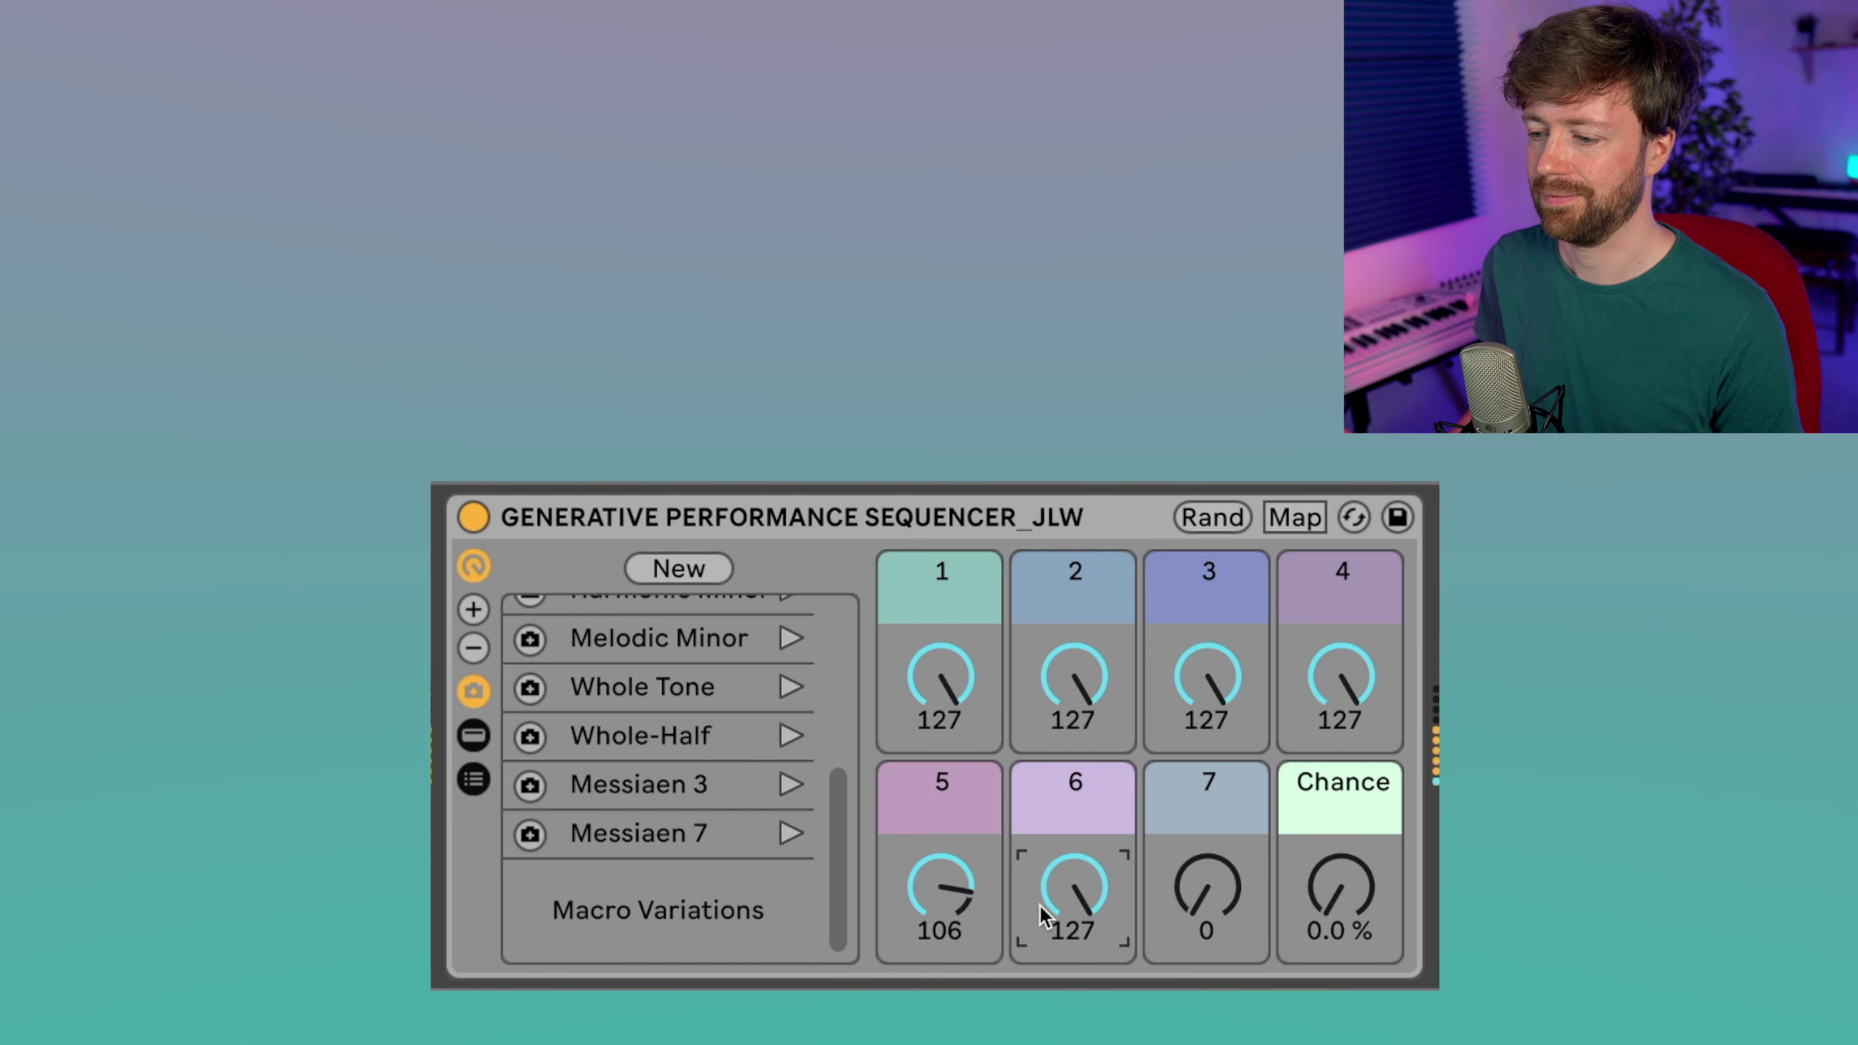
pyautogui.moveTo(914, 924); pyautogui.dragTo(914, 878)
pyautogui.moveTo(1215, 894); pyautogui.dragTo(1214, 842)
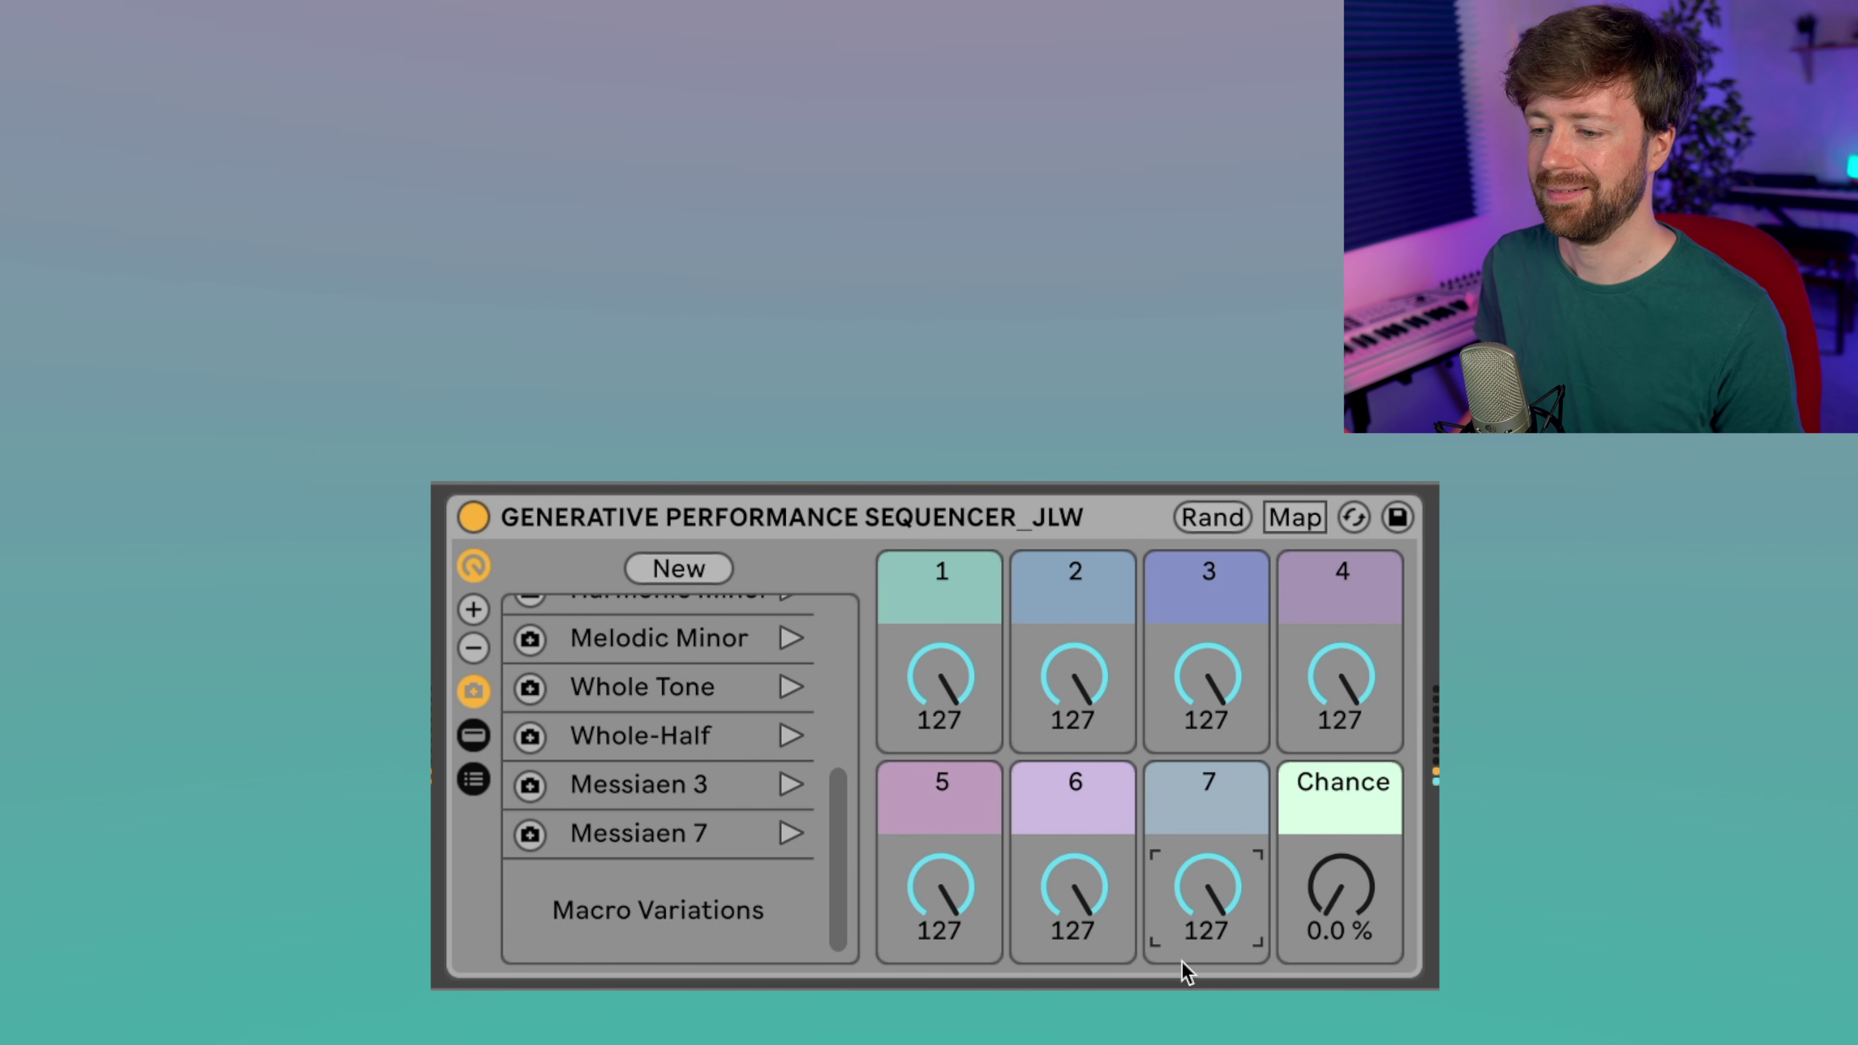
# - Look through the rack's scale macro variations and launch the Whole-Half variation
pyautogui.scroll(8, 651, 768)
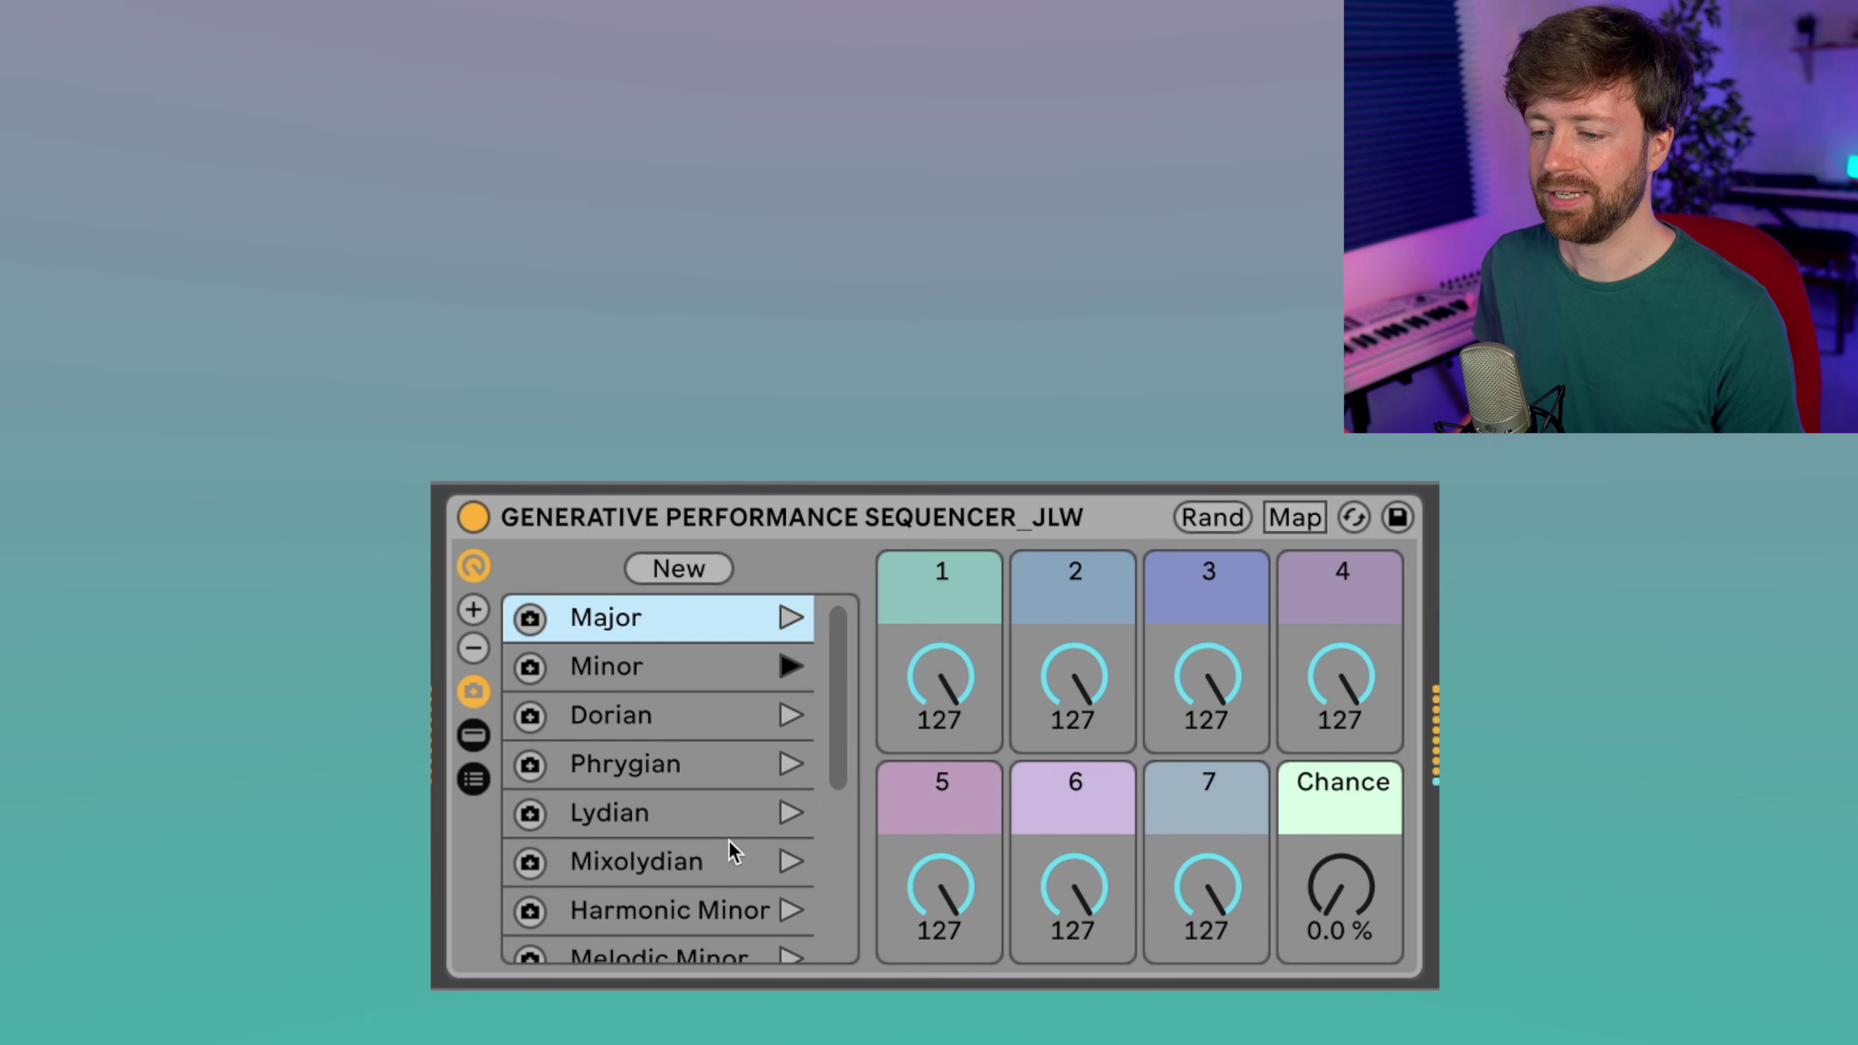
pyautogui.scroll(-3, 705, 847)
pyautogui.scroll(3, 689, 862)
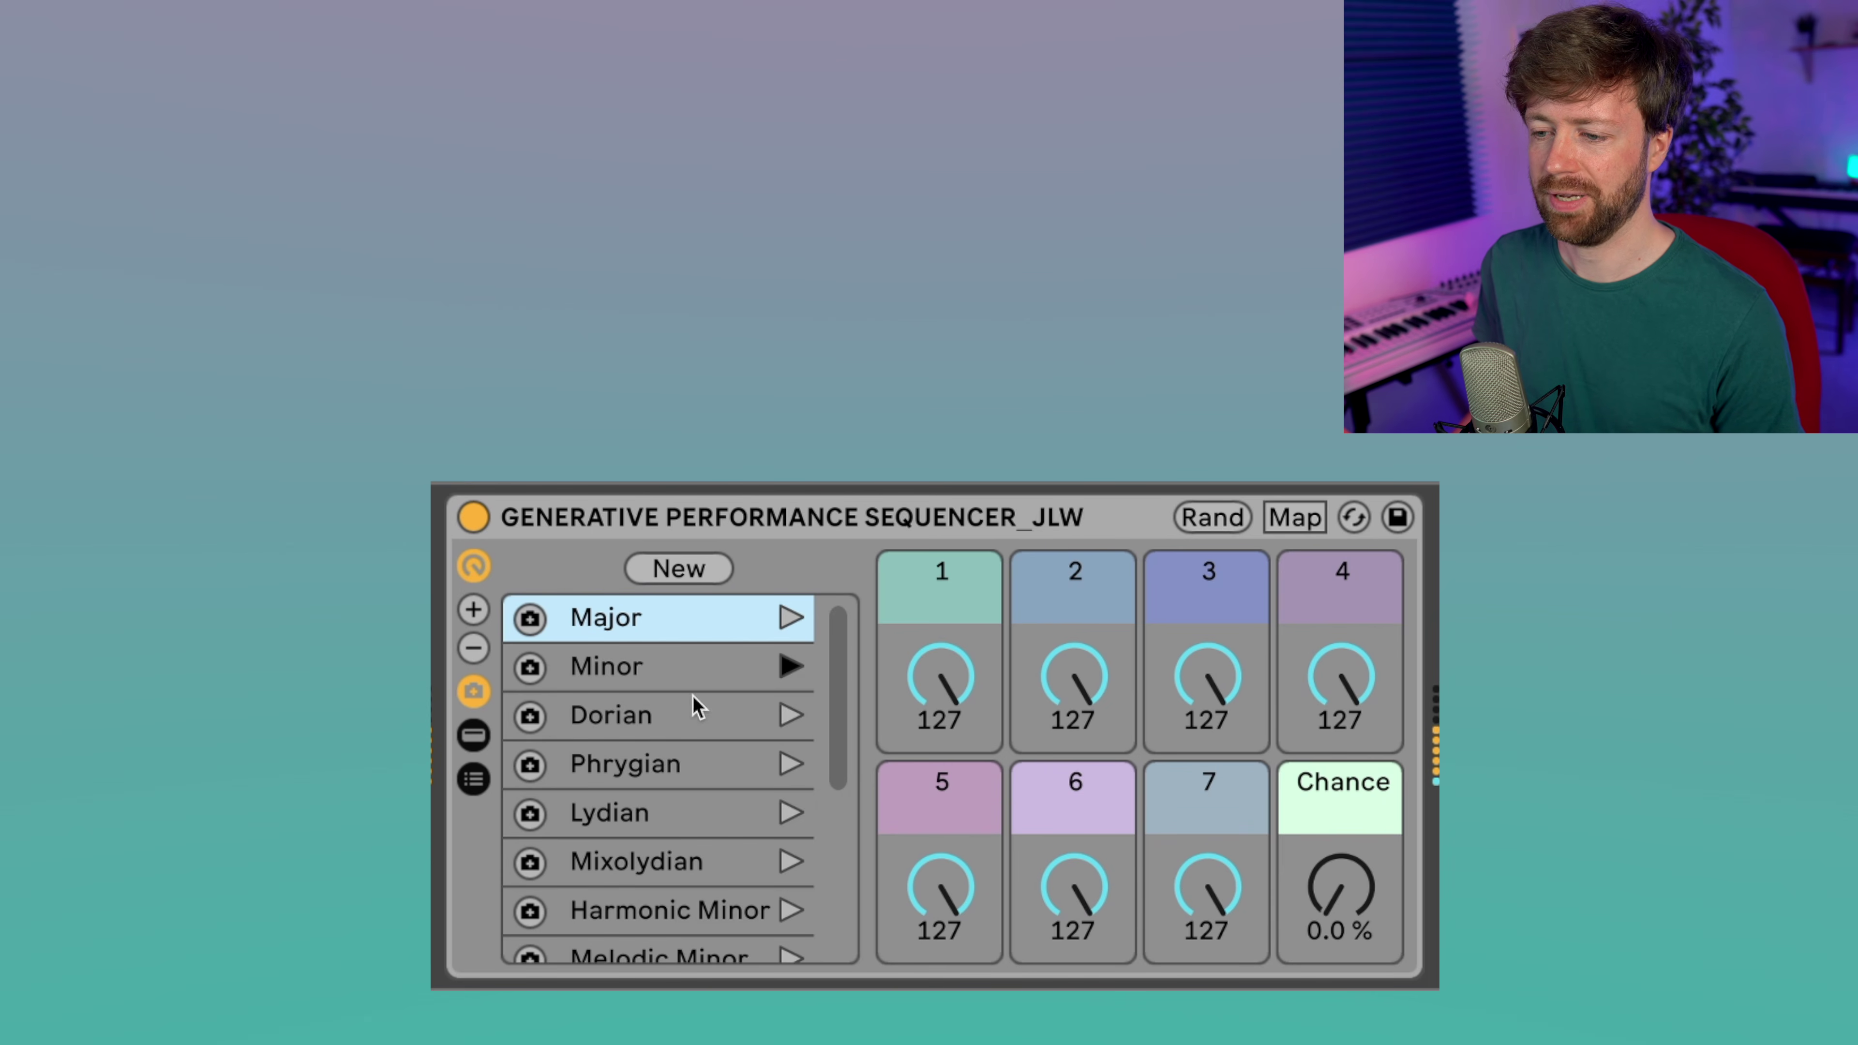
pyautogui.click(666, 675)
pyautogui.scroll(-5, 669, 710)
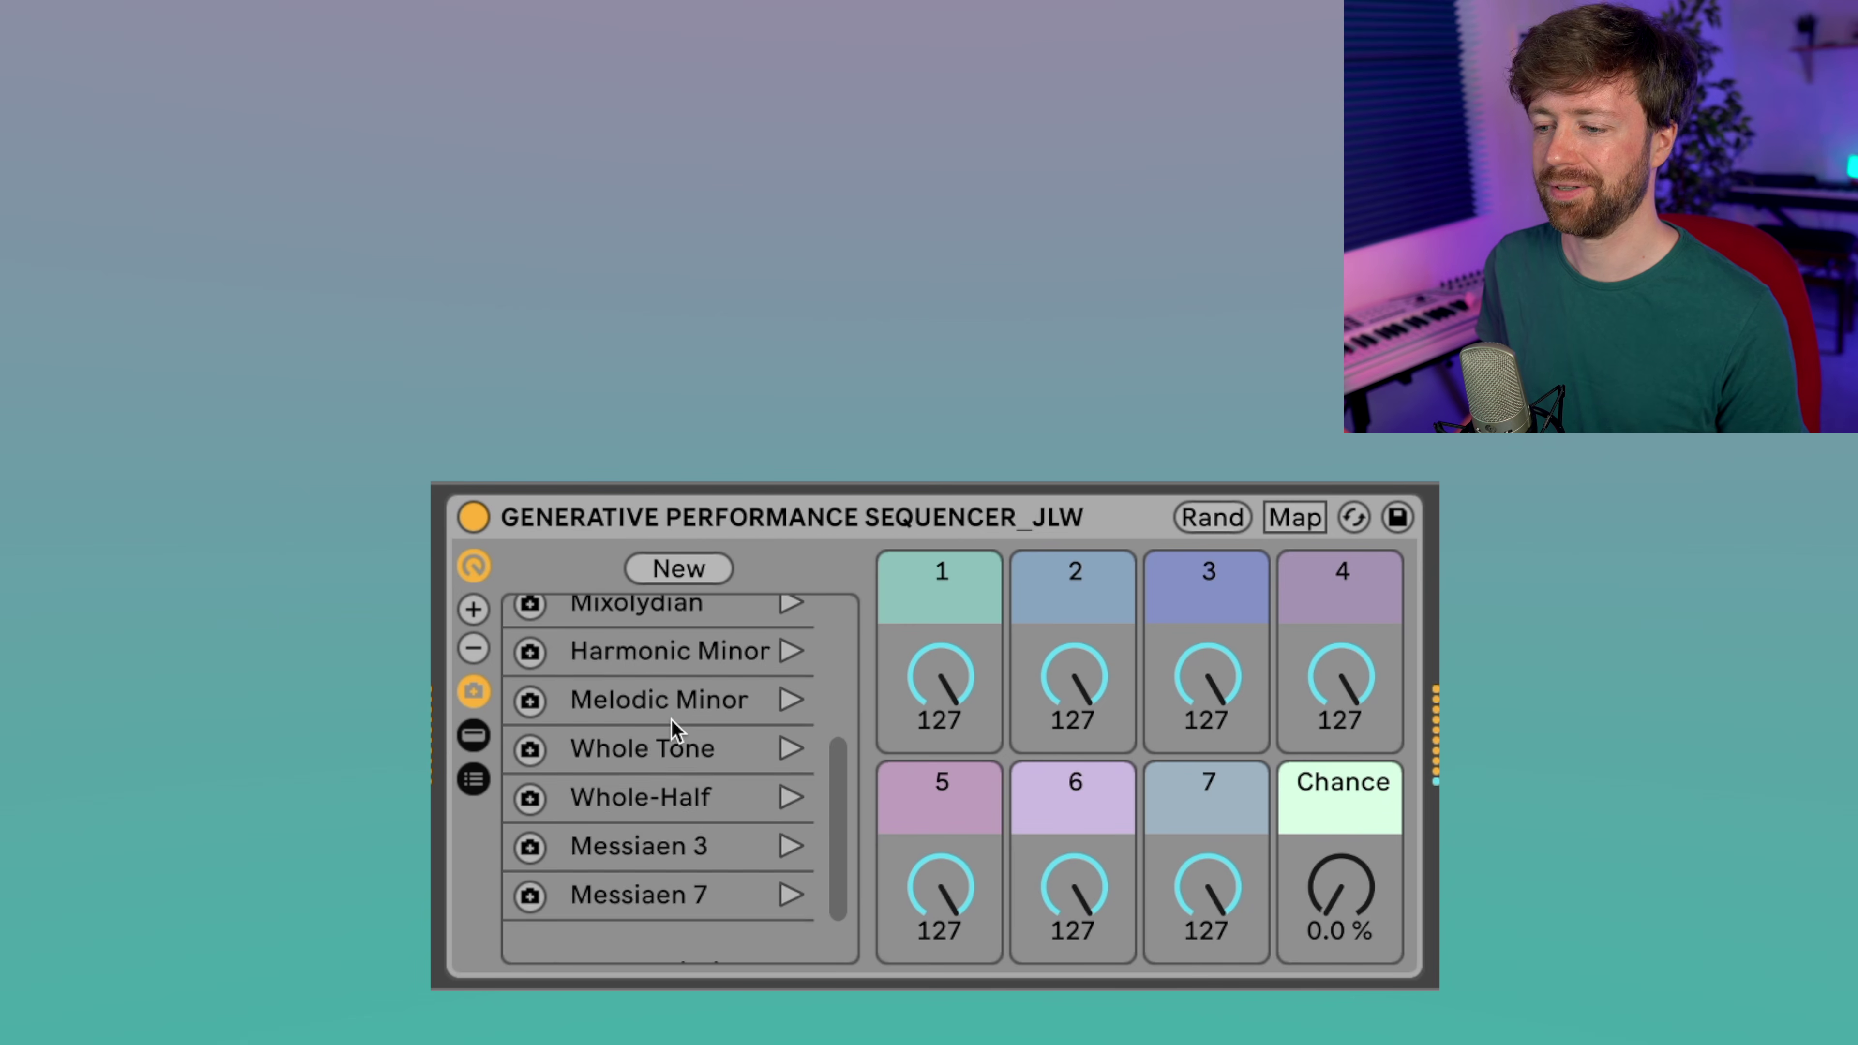
pyautogui.scroll(-2, 666, 732)
pyautogui.scroll(1, 673, 743)
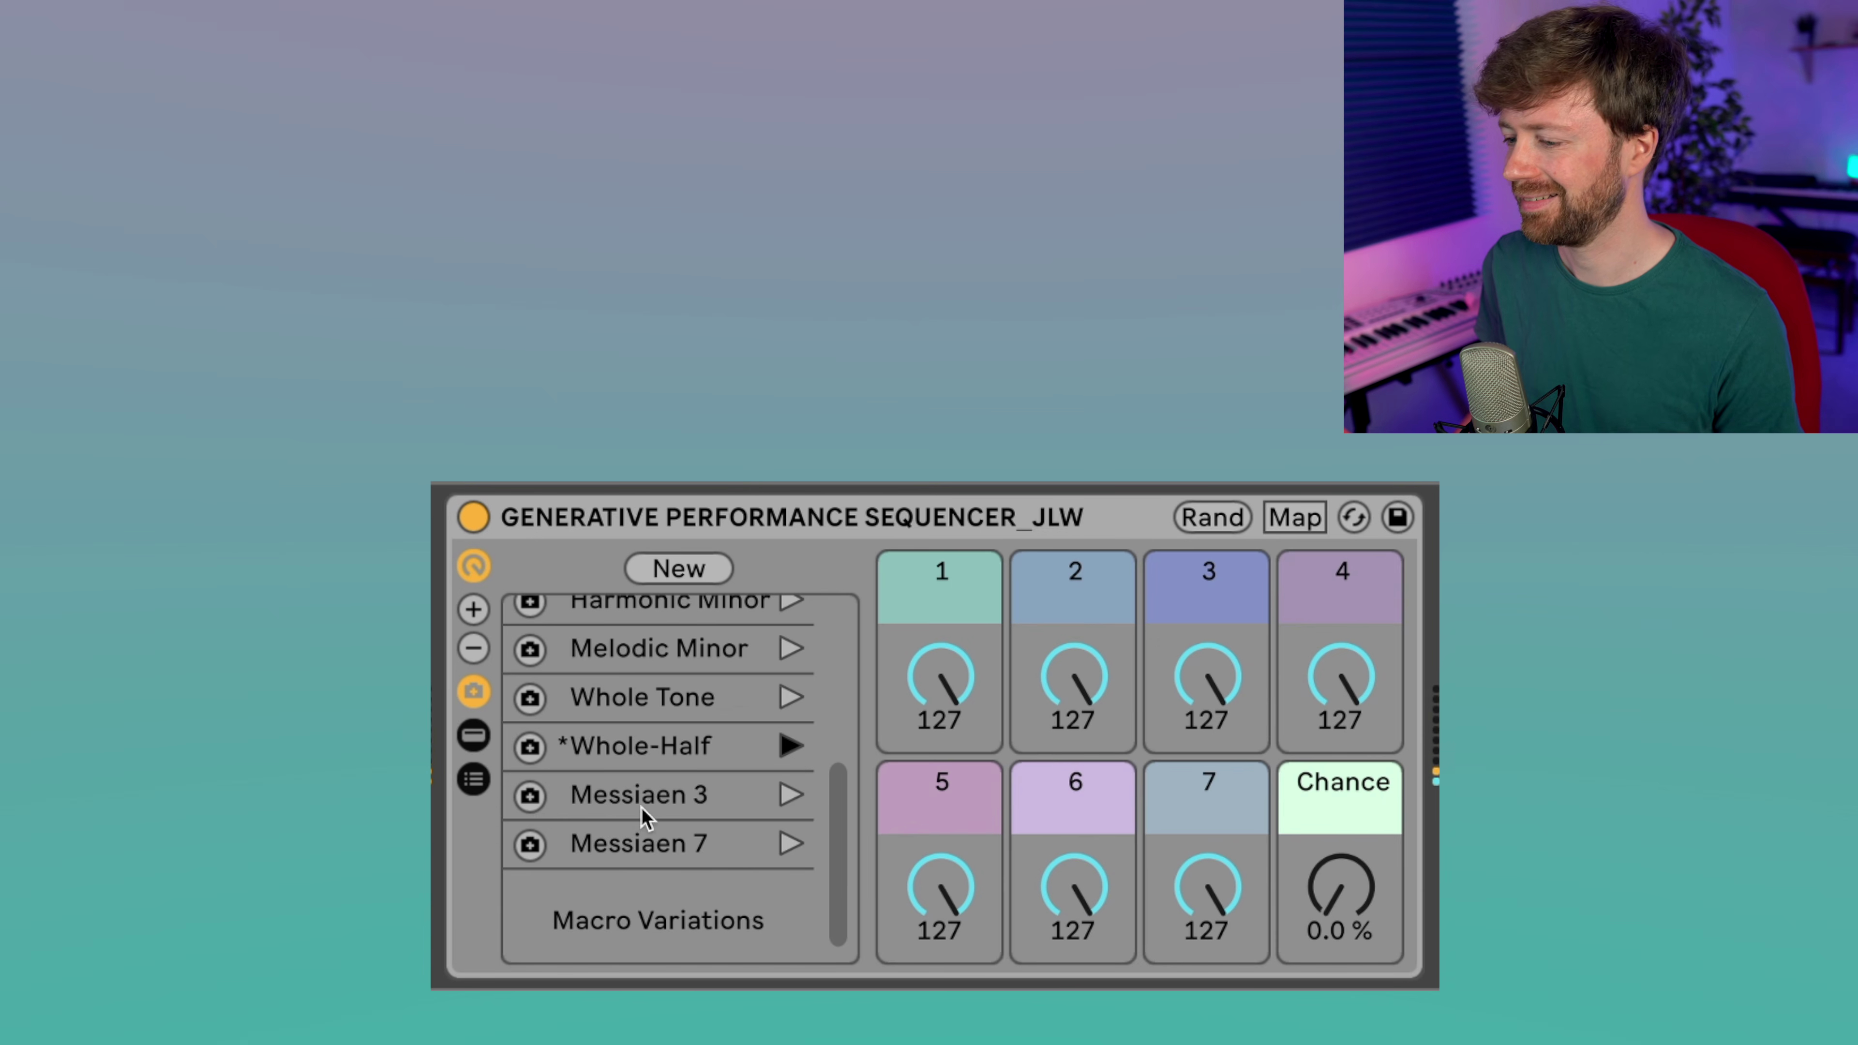
# - Launch the Lydian macro variation and raise the Chance macro
pyautogui.scroll(1, 670, 772)
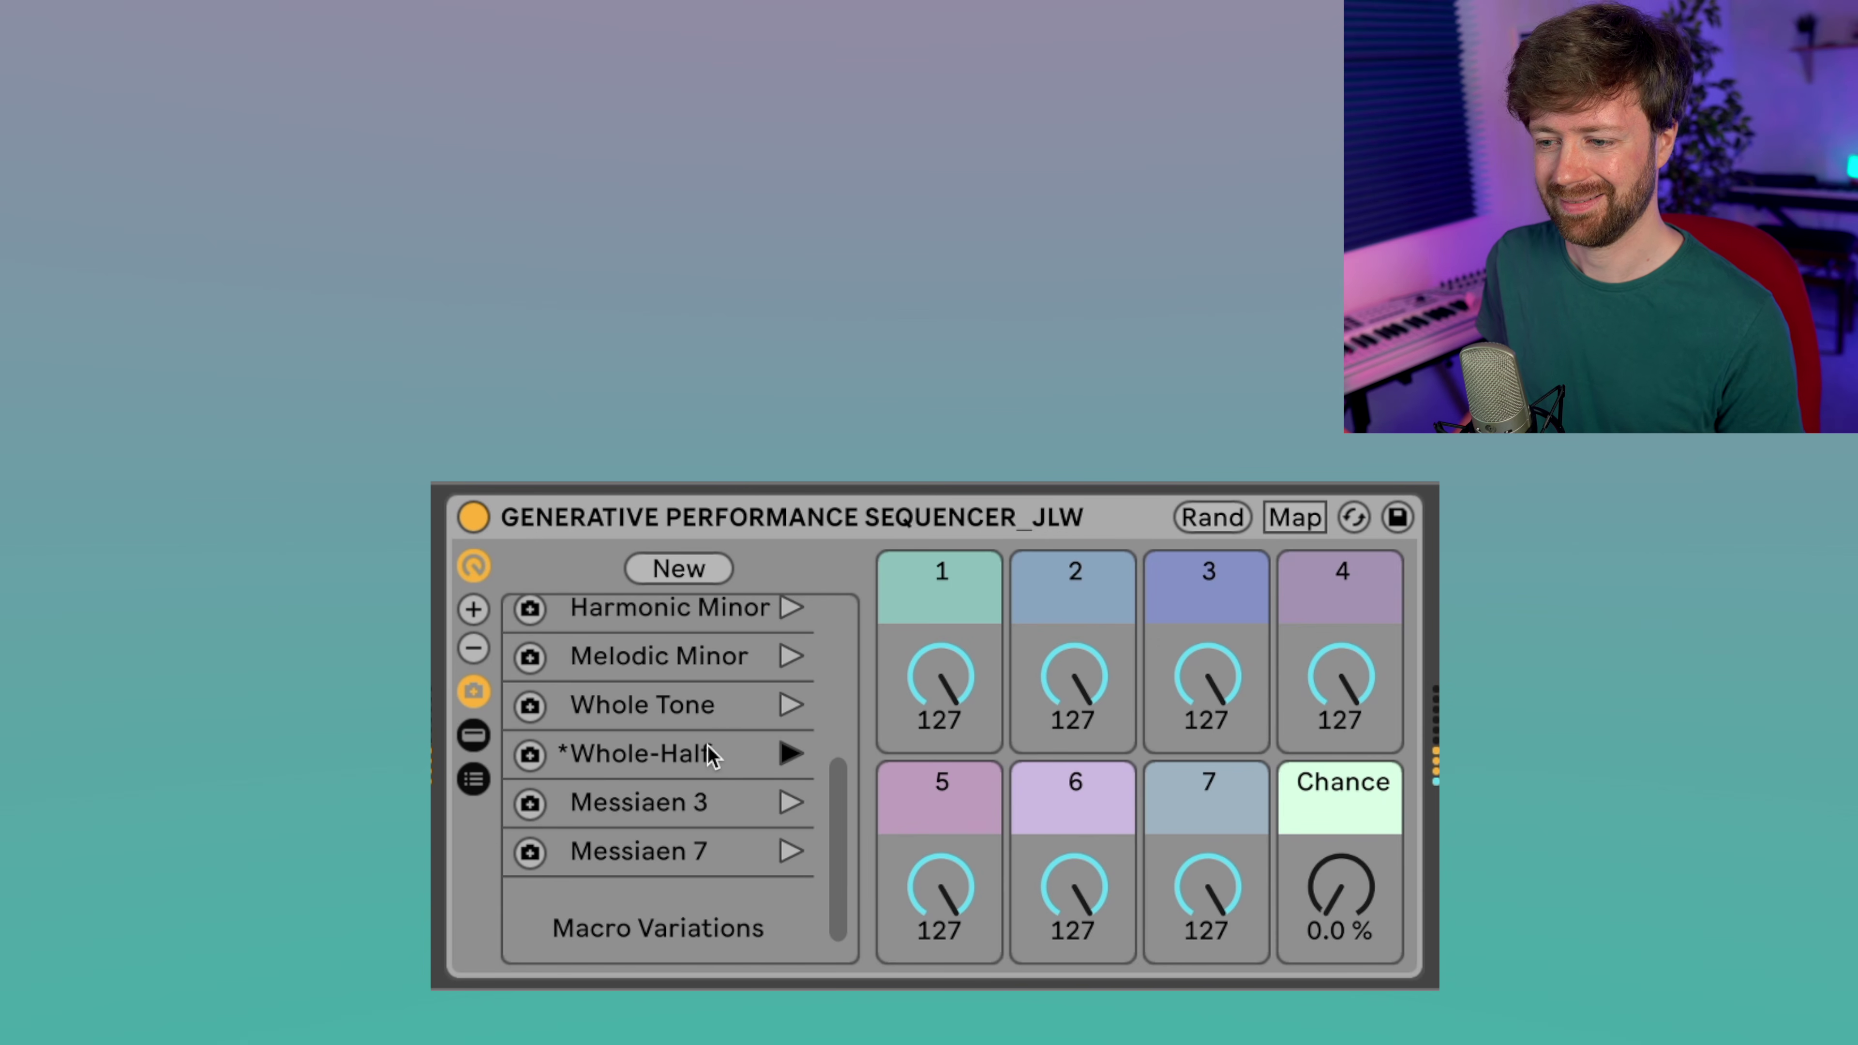
pyautogui.scroll(5, 713, 765)
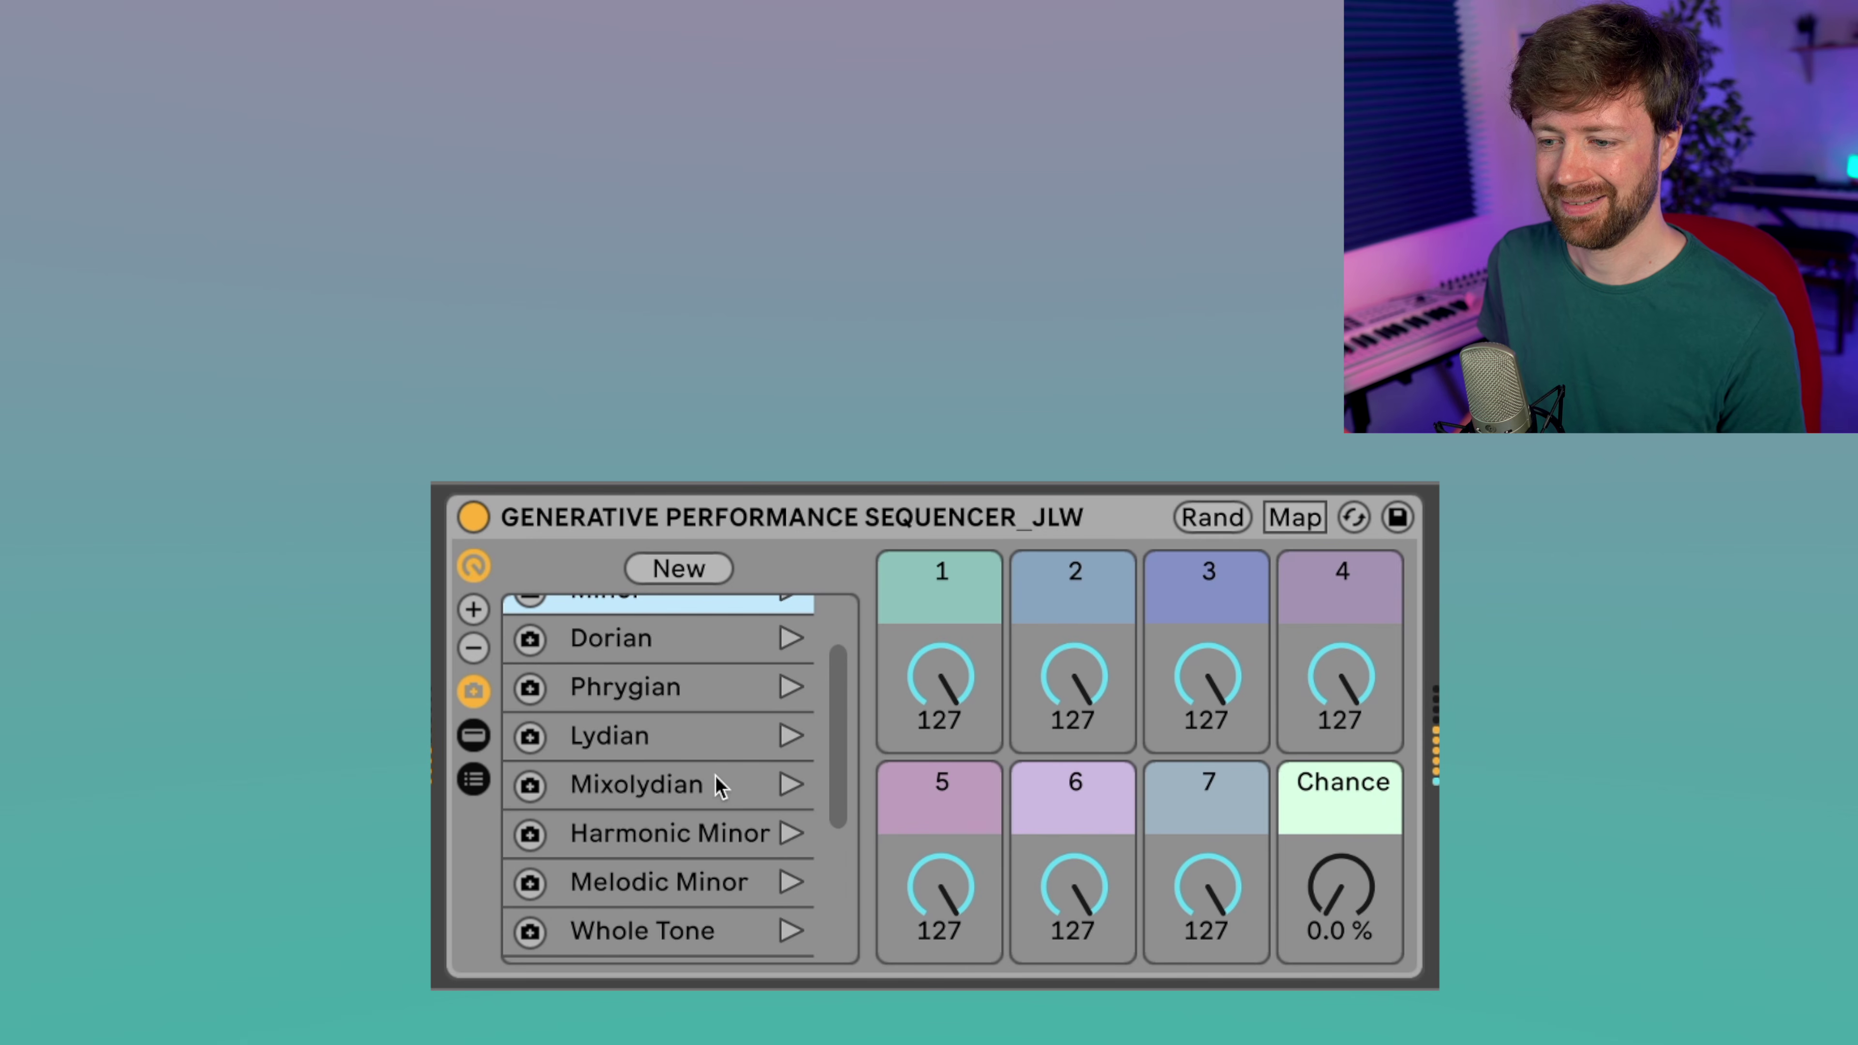
pyautogui.click(786, 742)
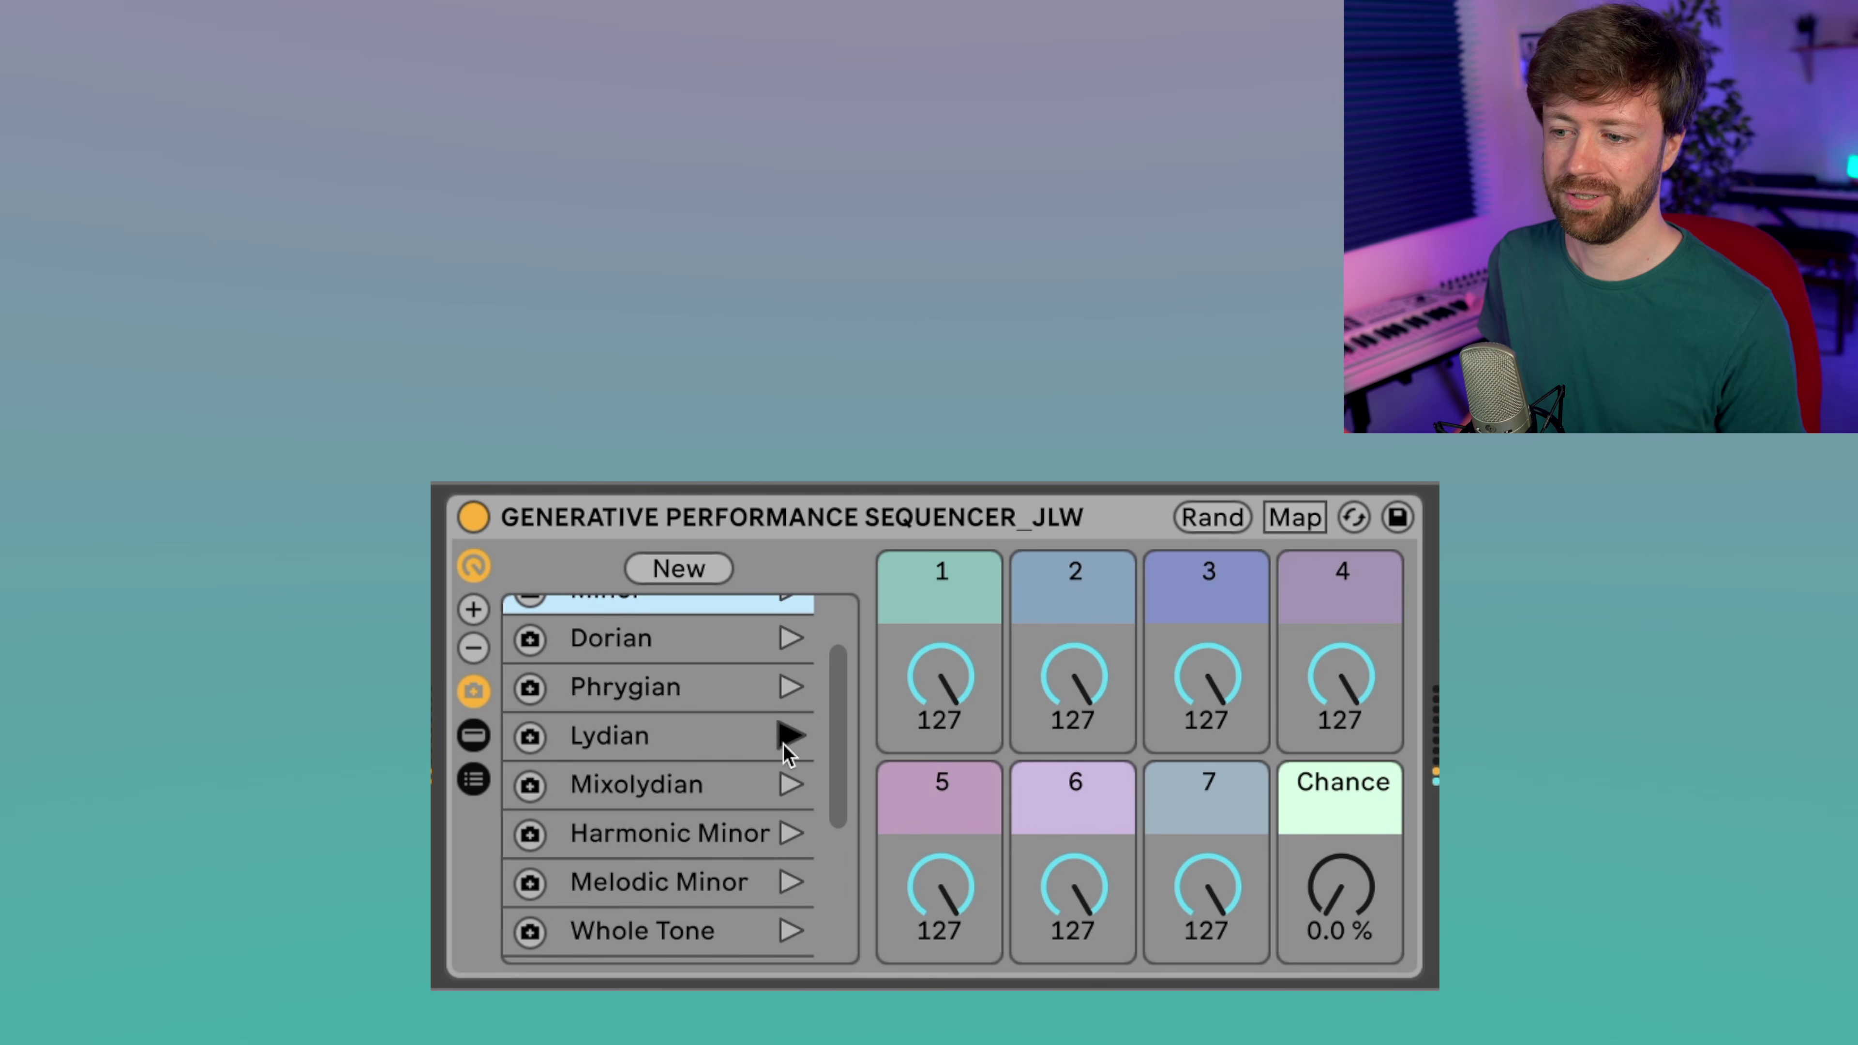
pyautogui.moveTo(1337, 929); pyautogui.dragTo(1337, 783)
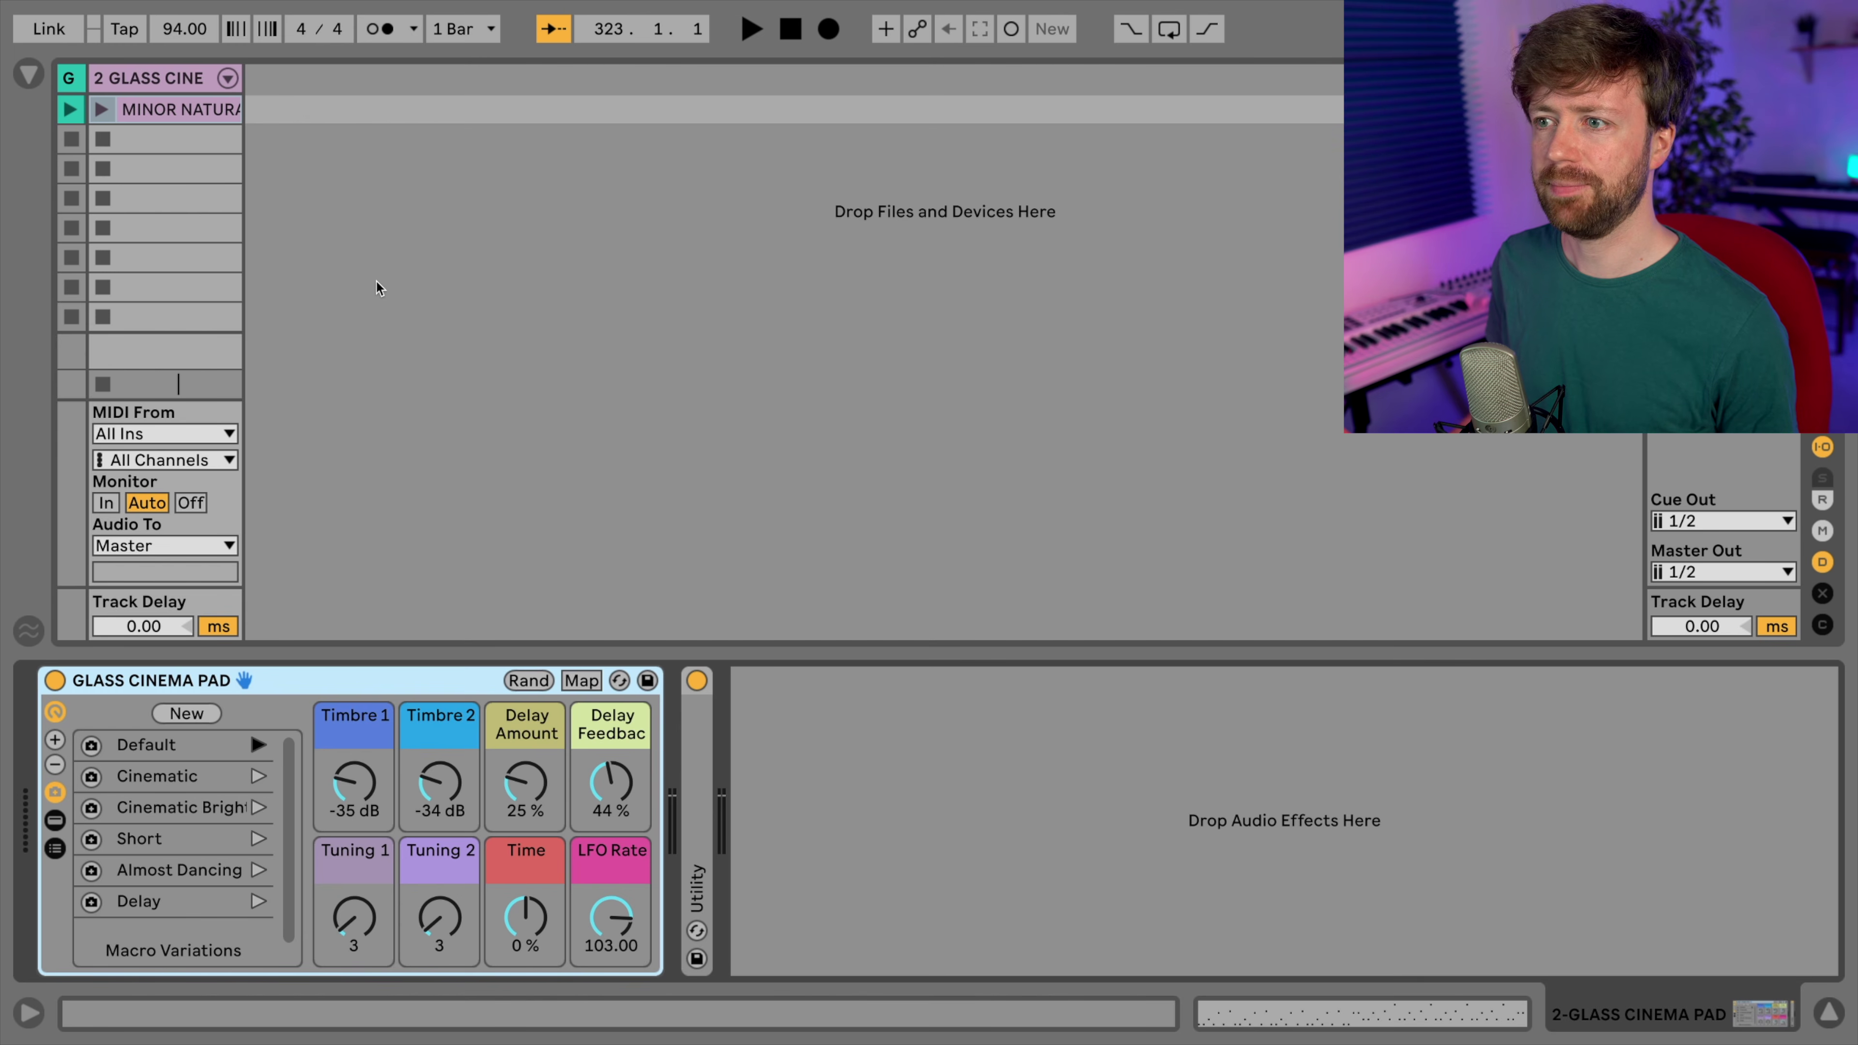
# - Insert a new MIDI track after the Glass Cinema Pad track and view the Sounds category in the browser
pyautogui.rightClick(313, 120)
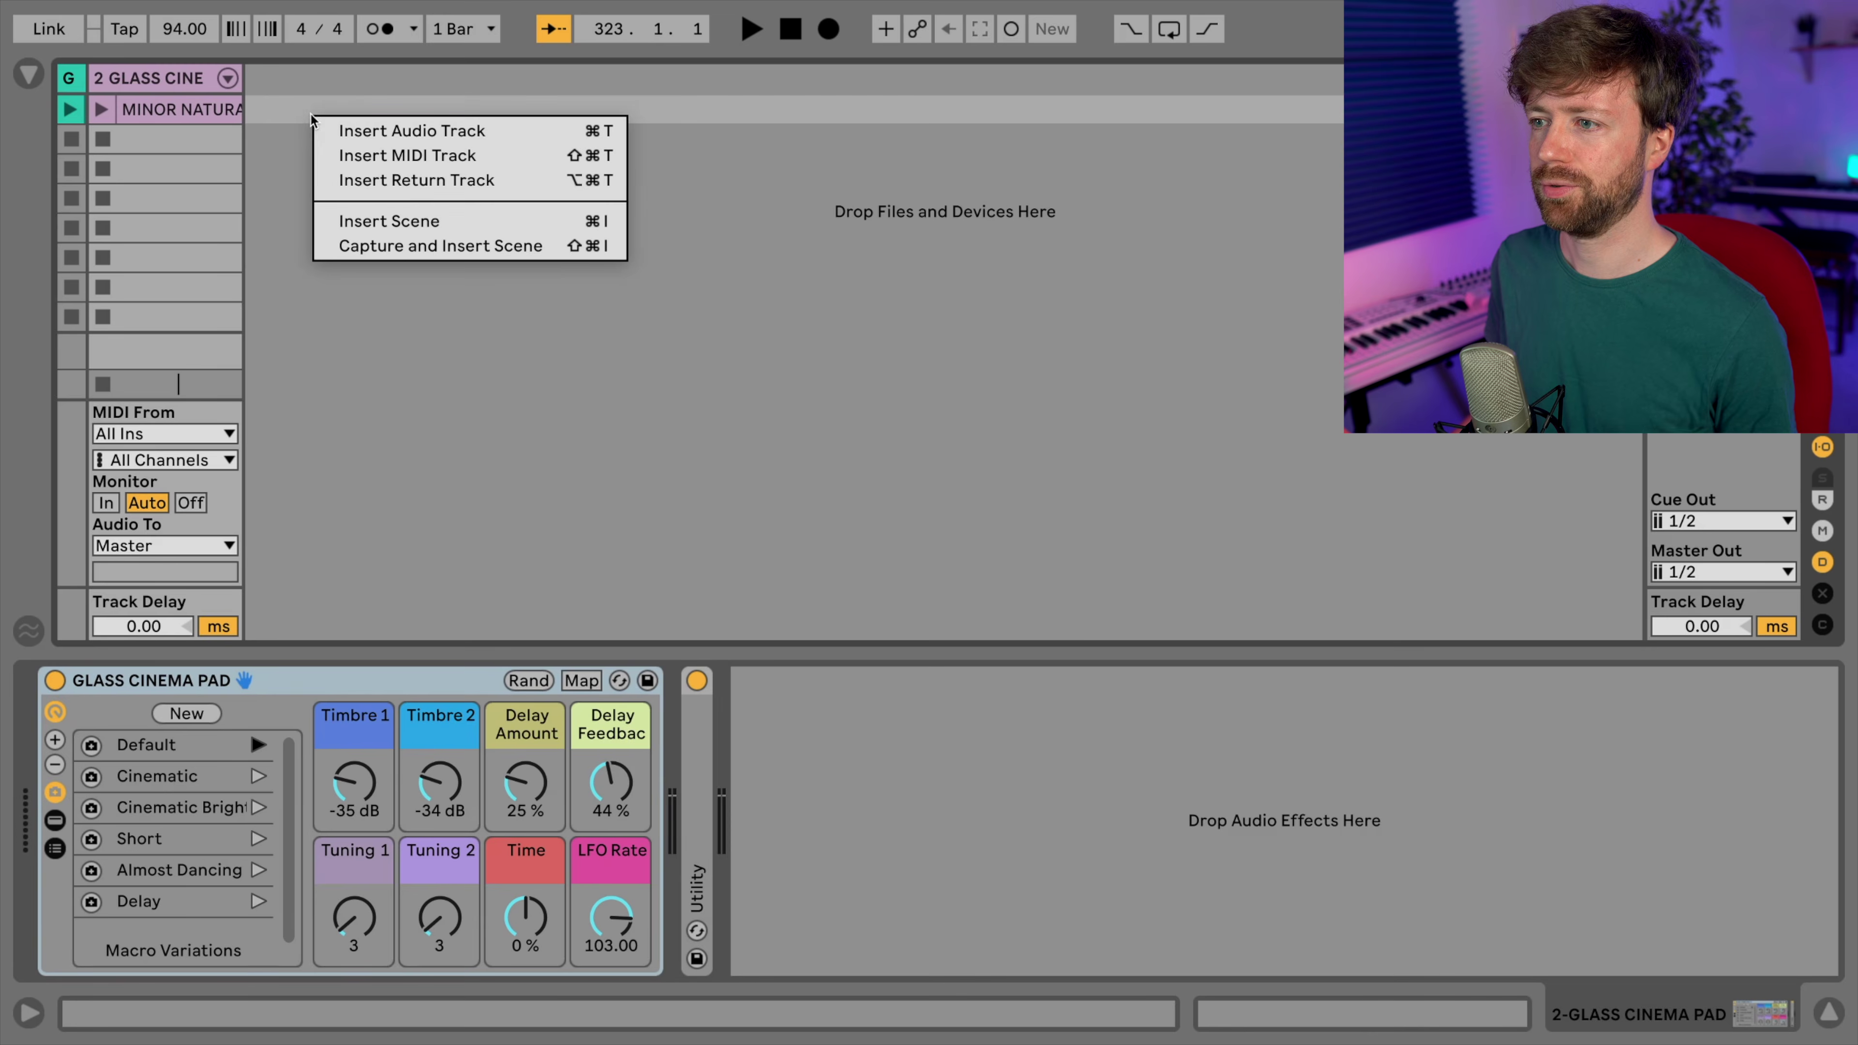
pyautogui.click(366, 155)
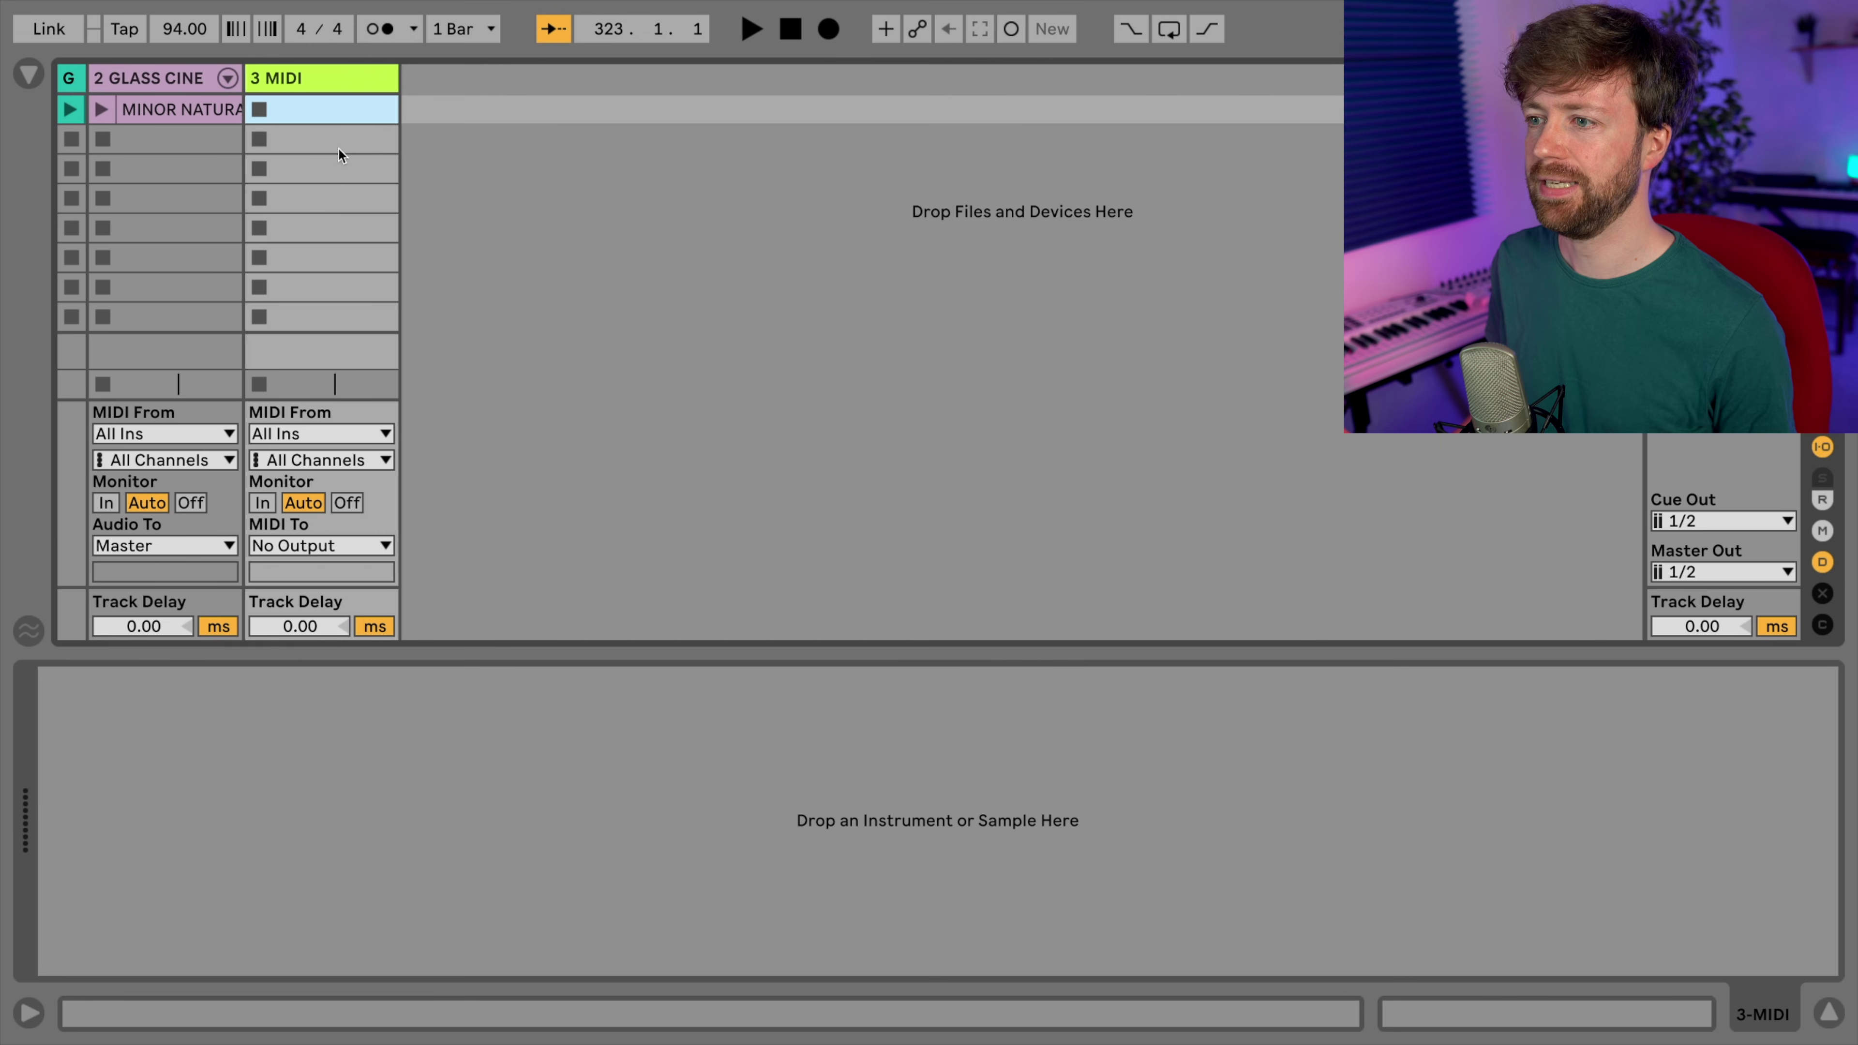
pyautogui.click(26, 74)
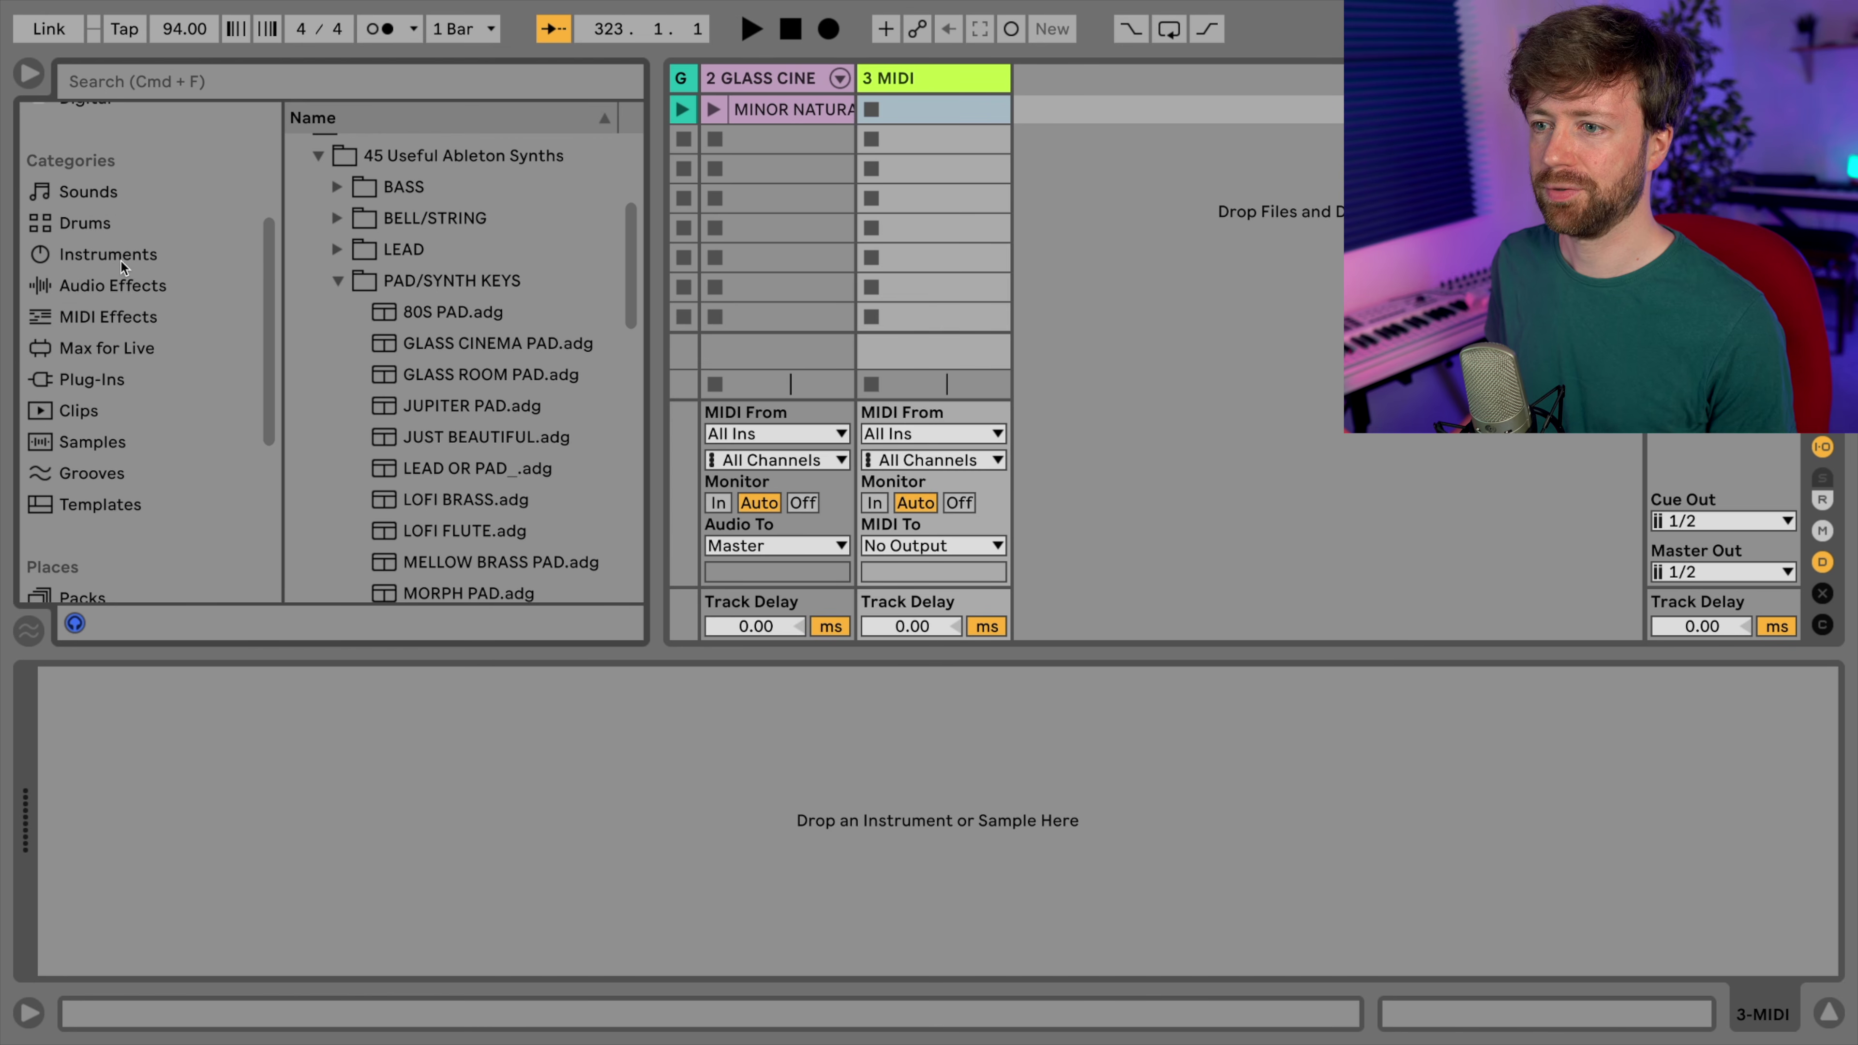
pyautogui.click(117, 200)
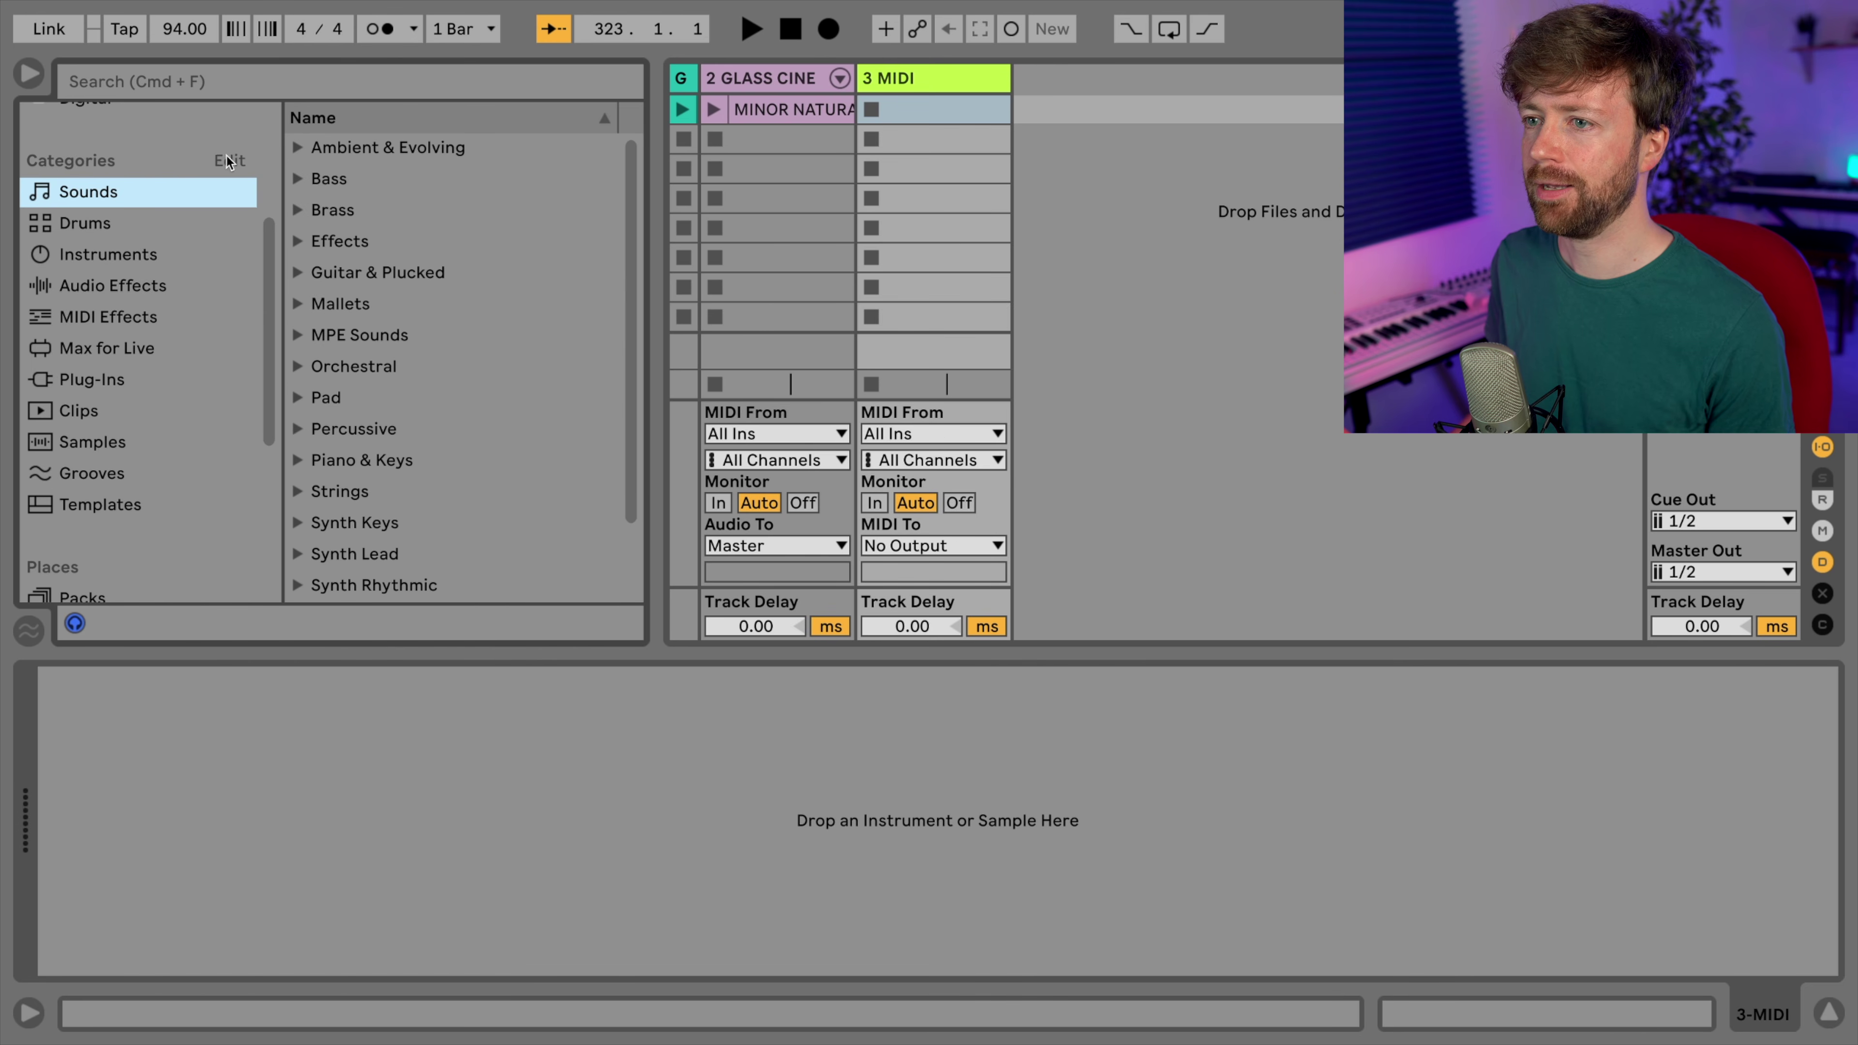
pyautogui.click(28, 74)
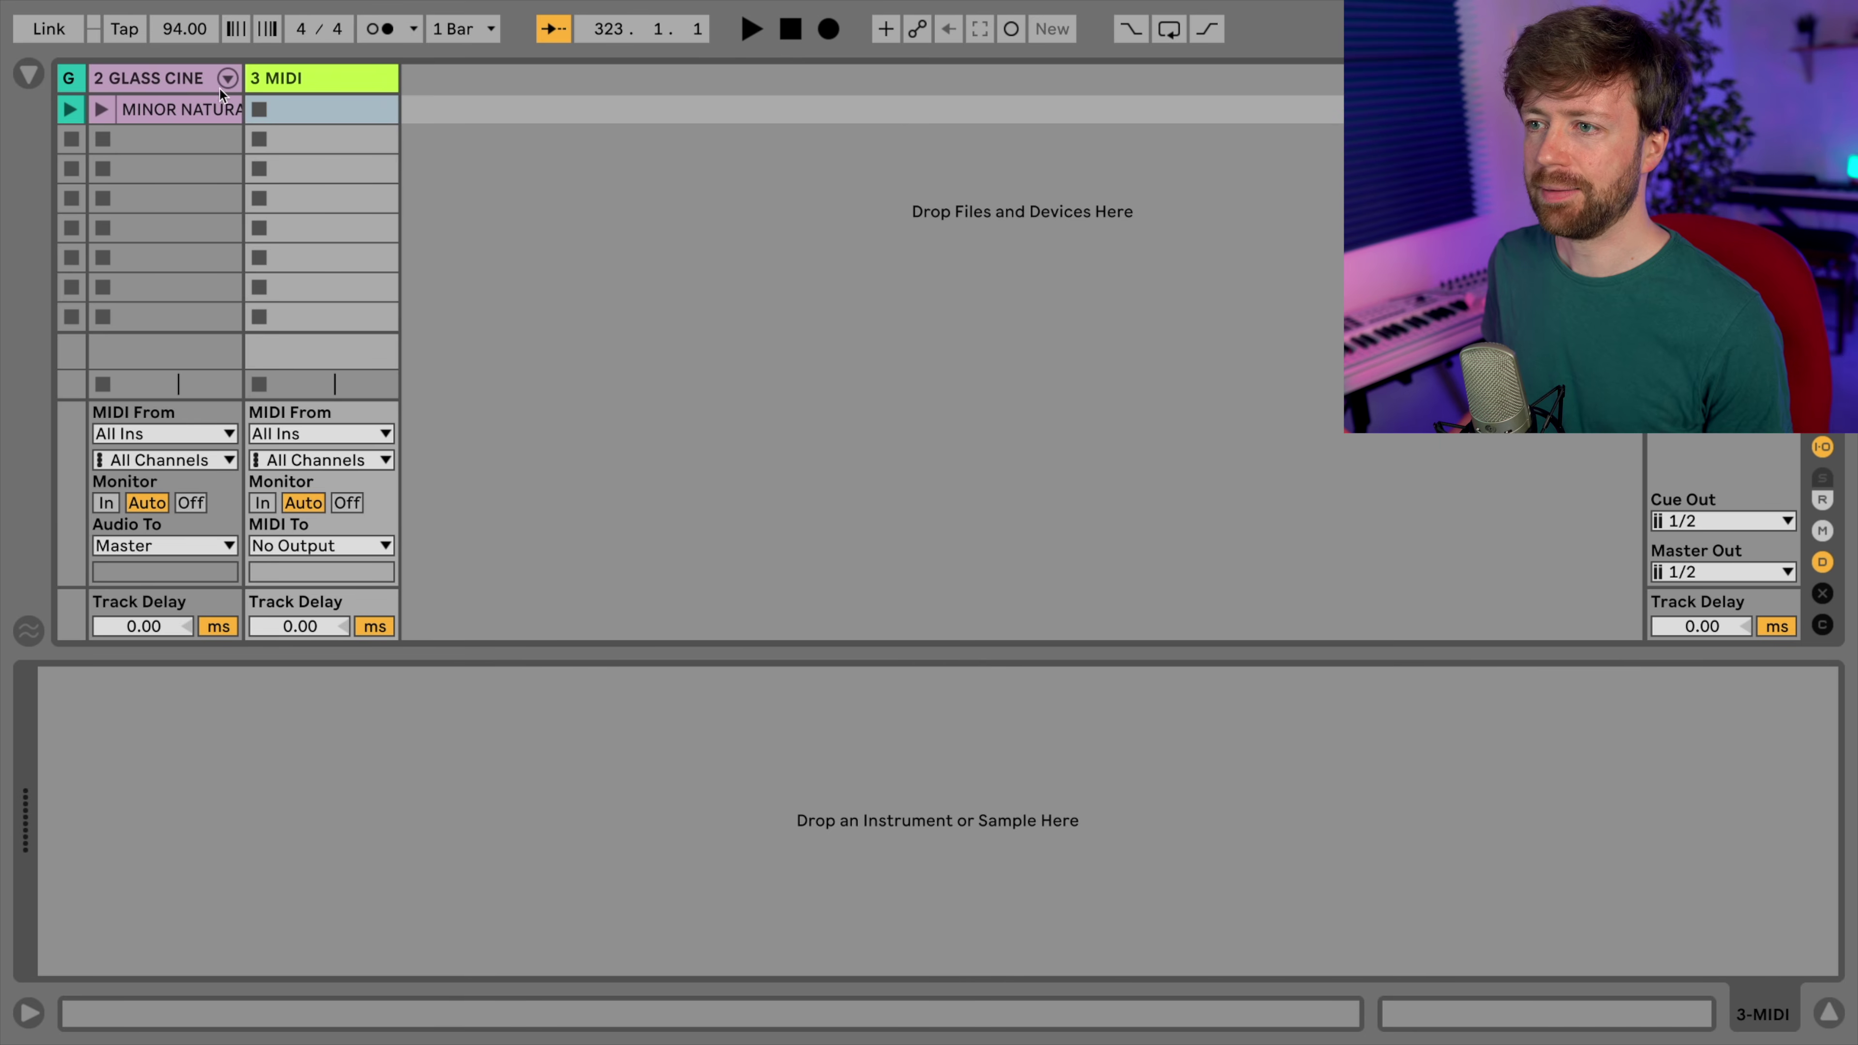
# - Show the Glass Cinema Pad track's devices and delete the empty MIDI track beside it
pyautogui.click(168, 82)
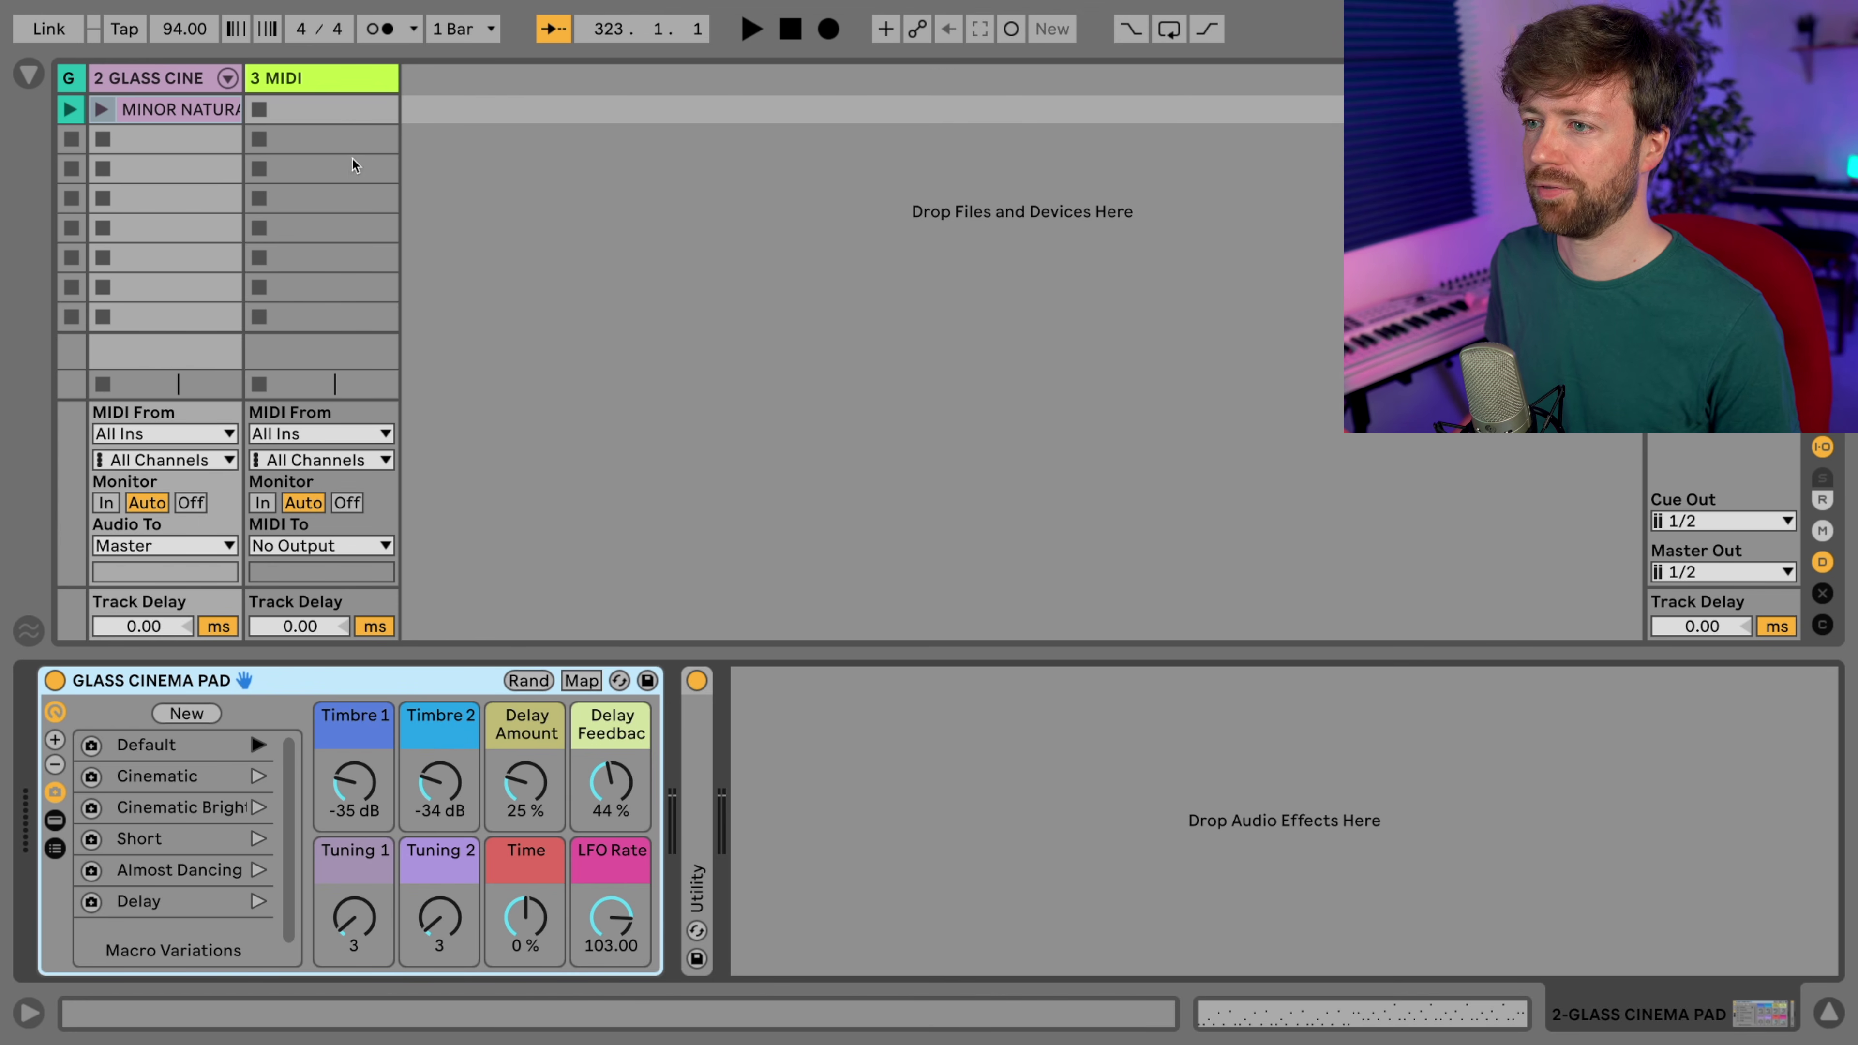
pyautogui.click(358, 82)
pyautogui.press('Delete')
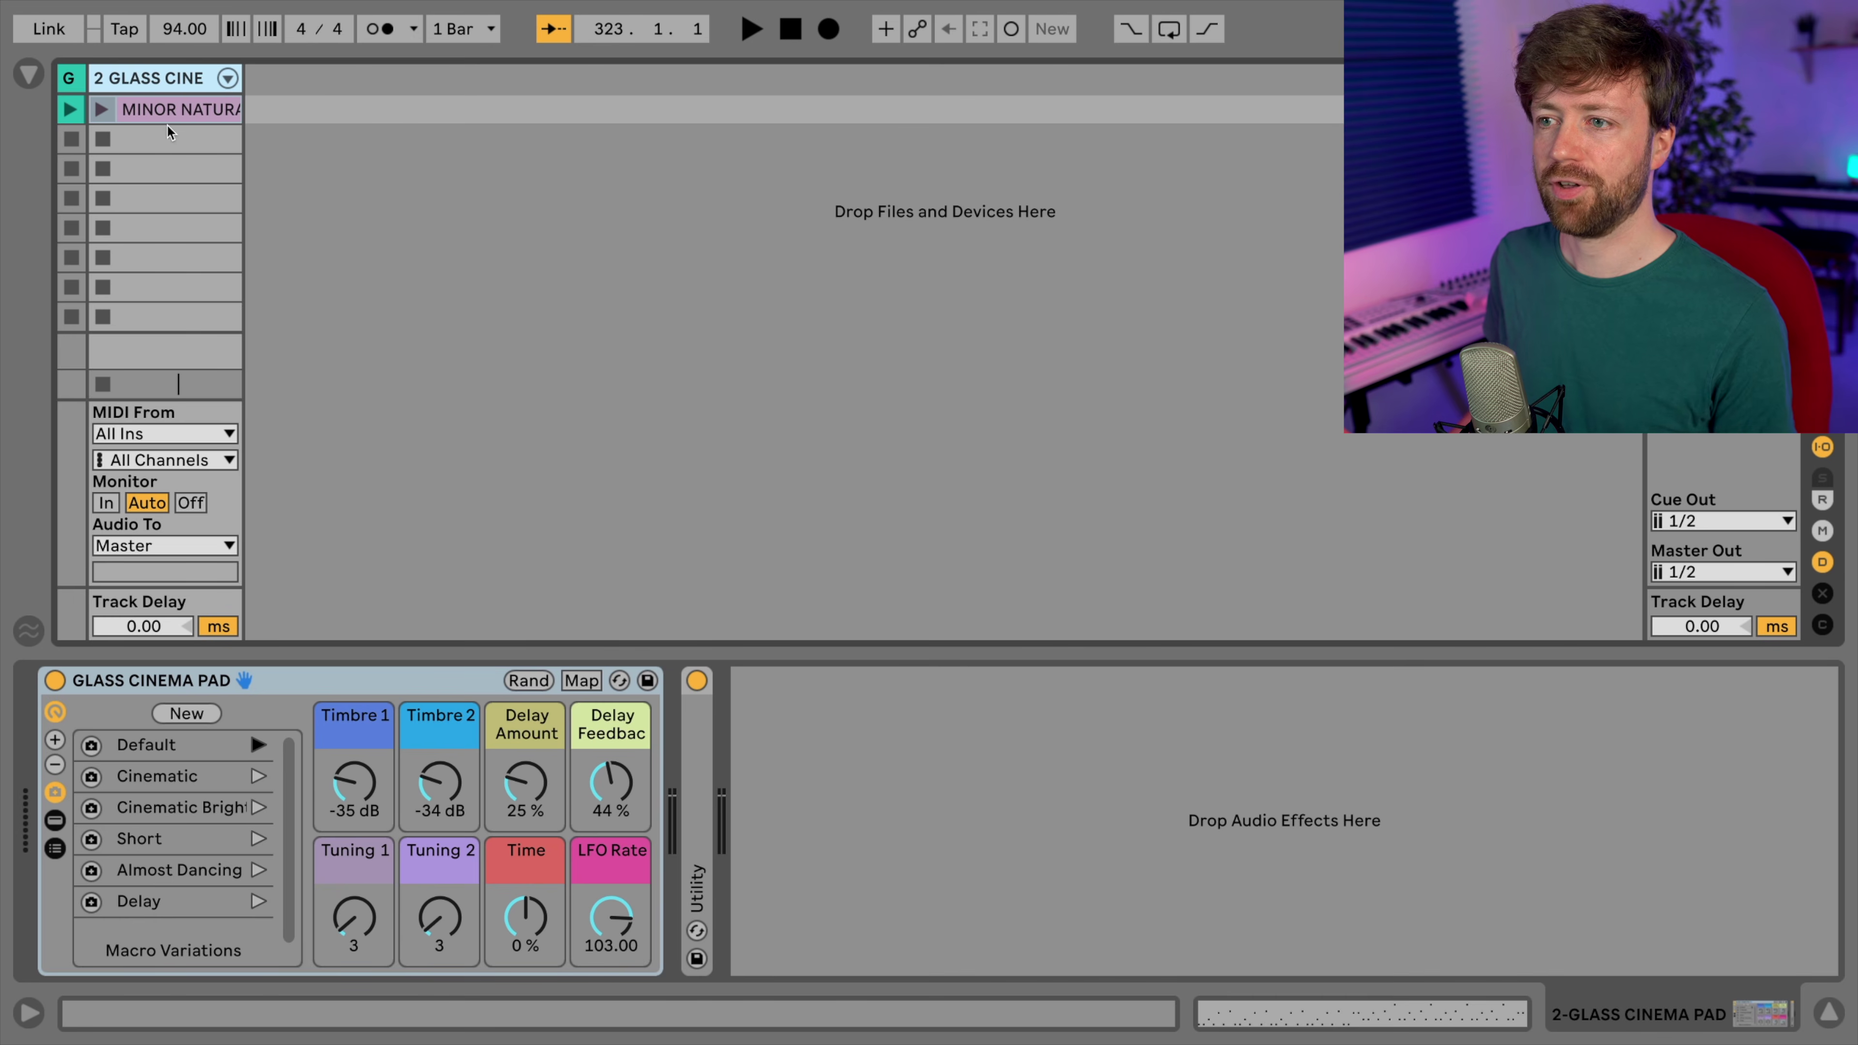
# - Create an empty clip below the MINOR NATURAL 1 clip and draw sixteenth C3 notes at 1.1.1, 1.1.3 and 1.2.1
pyautogui.click(164, 117)
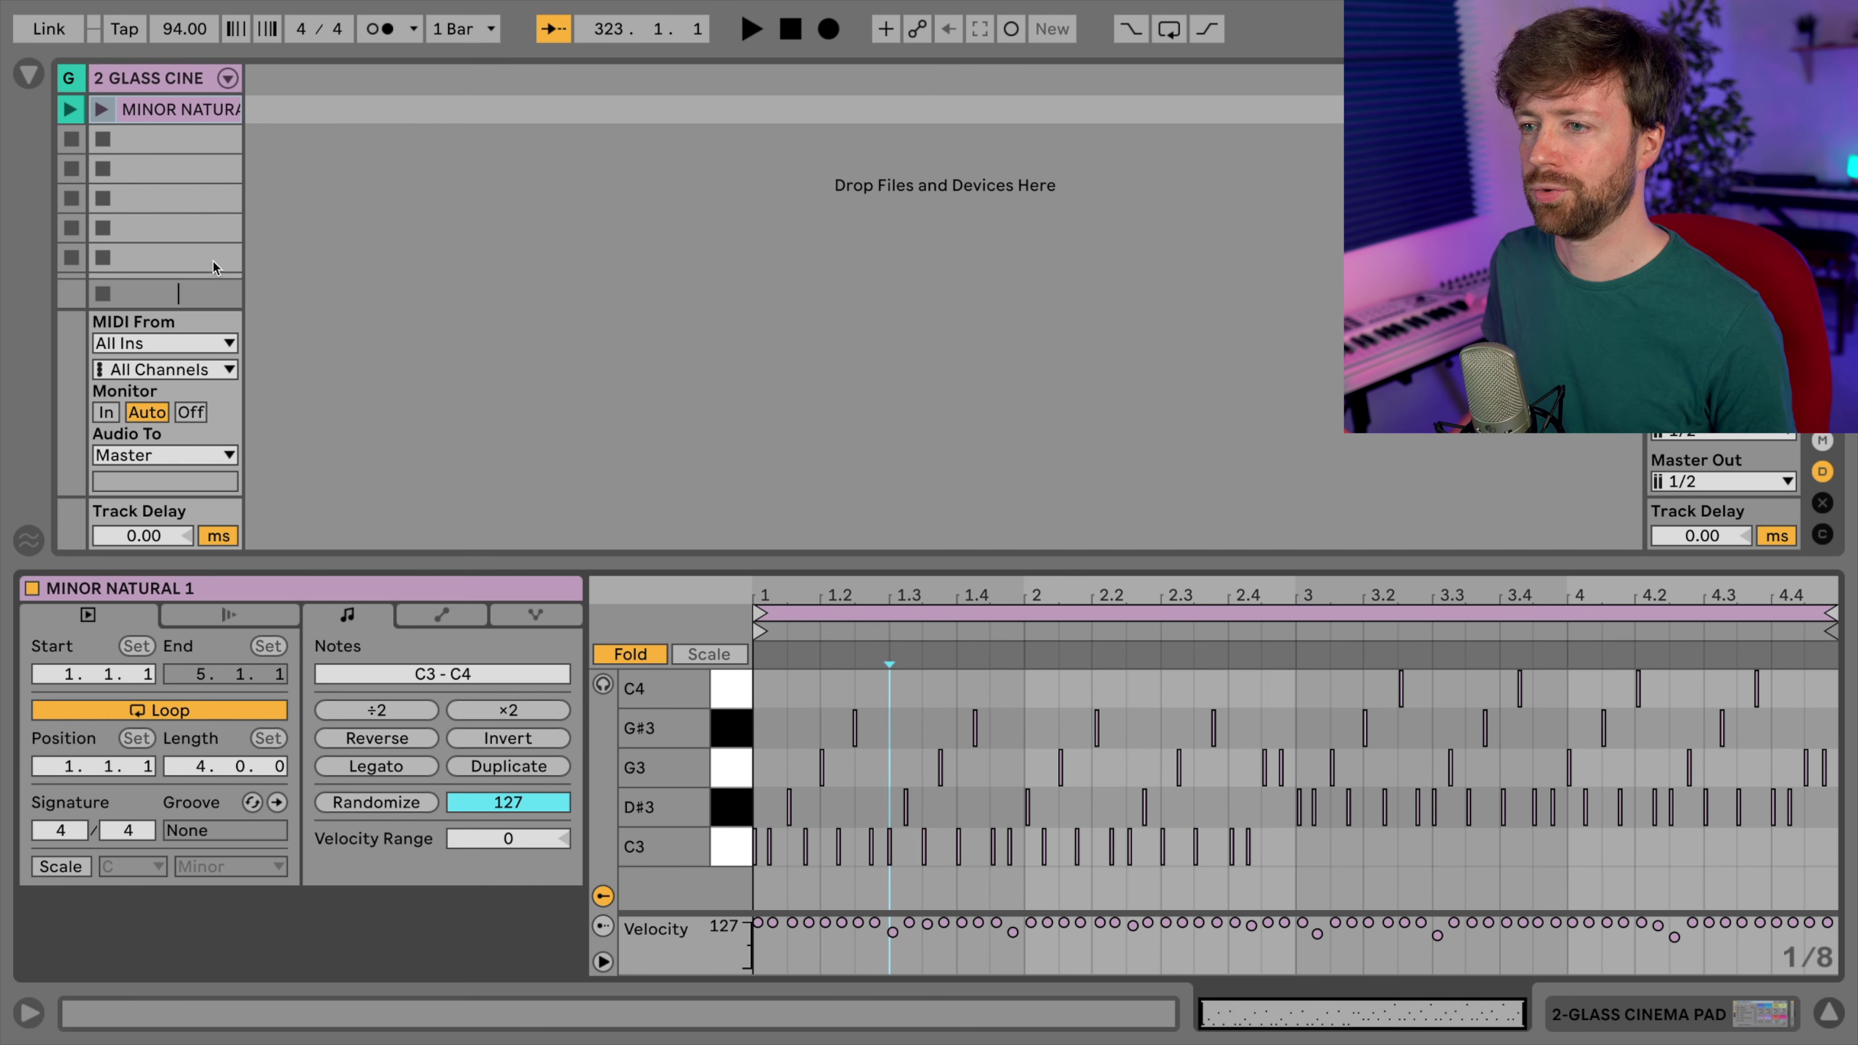
pyautogui.doubleClick(167, 140)
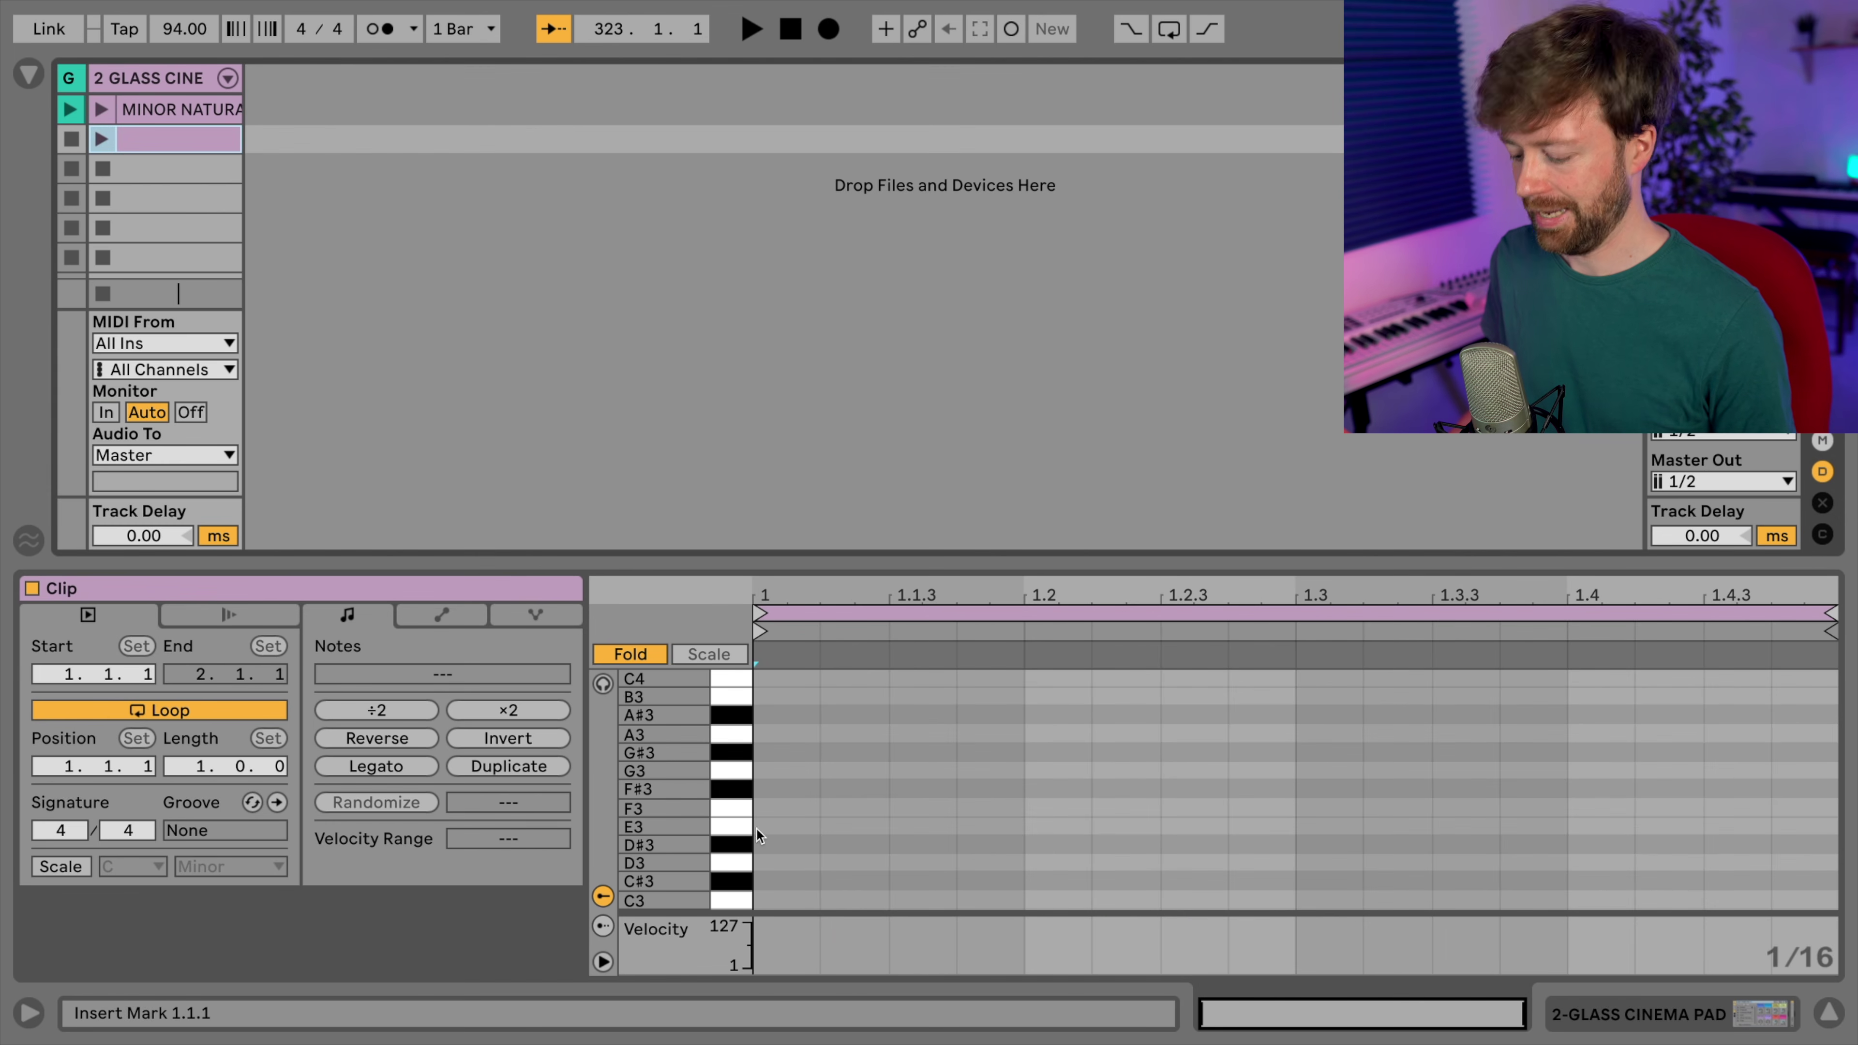
pyautogui.click(798, 899)
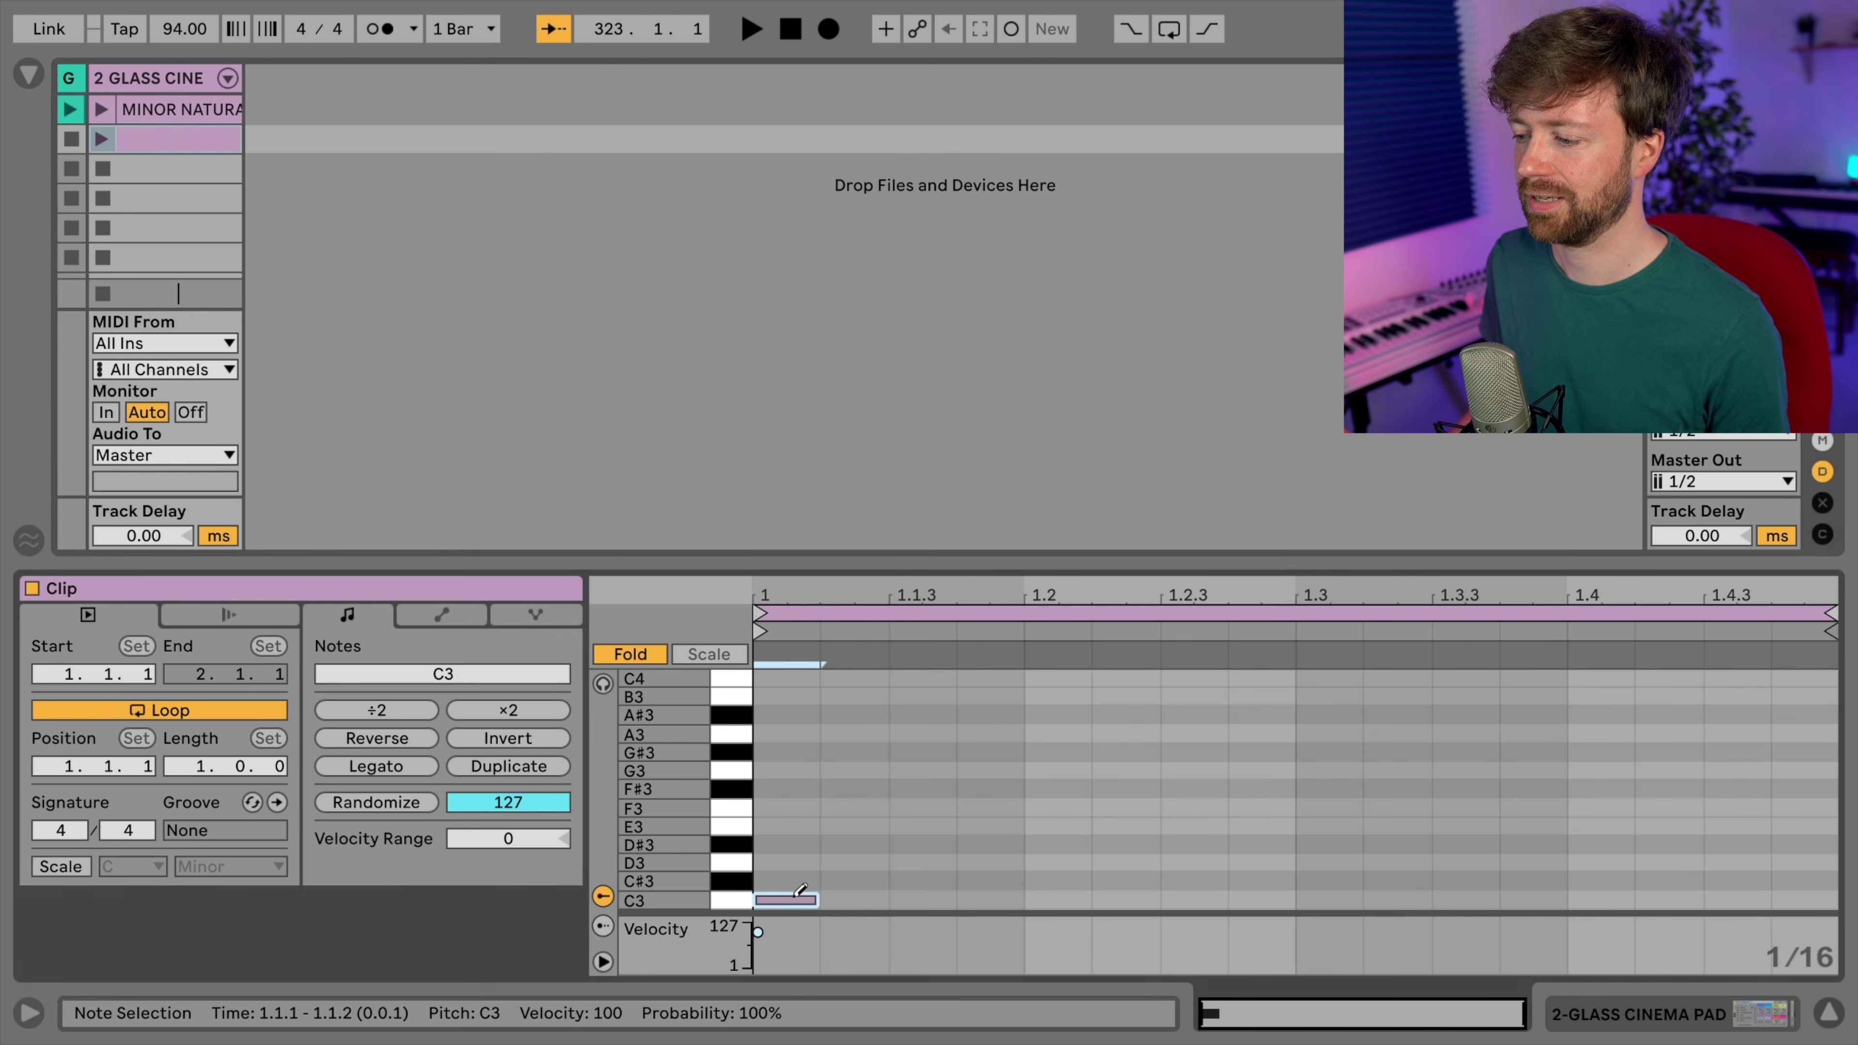
pyautogui.click(950, 899)
pyautogui.click(1074, 899)
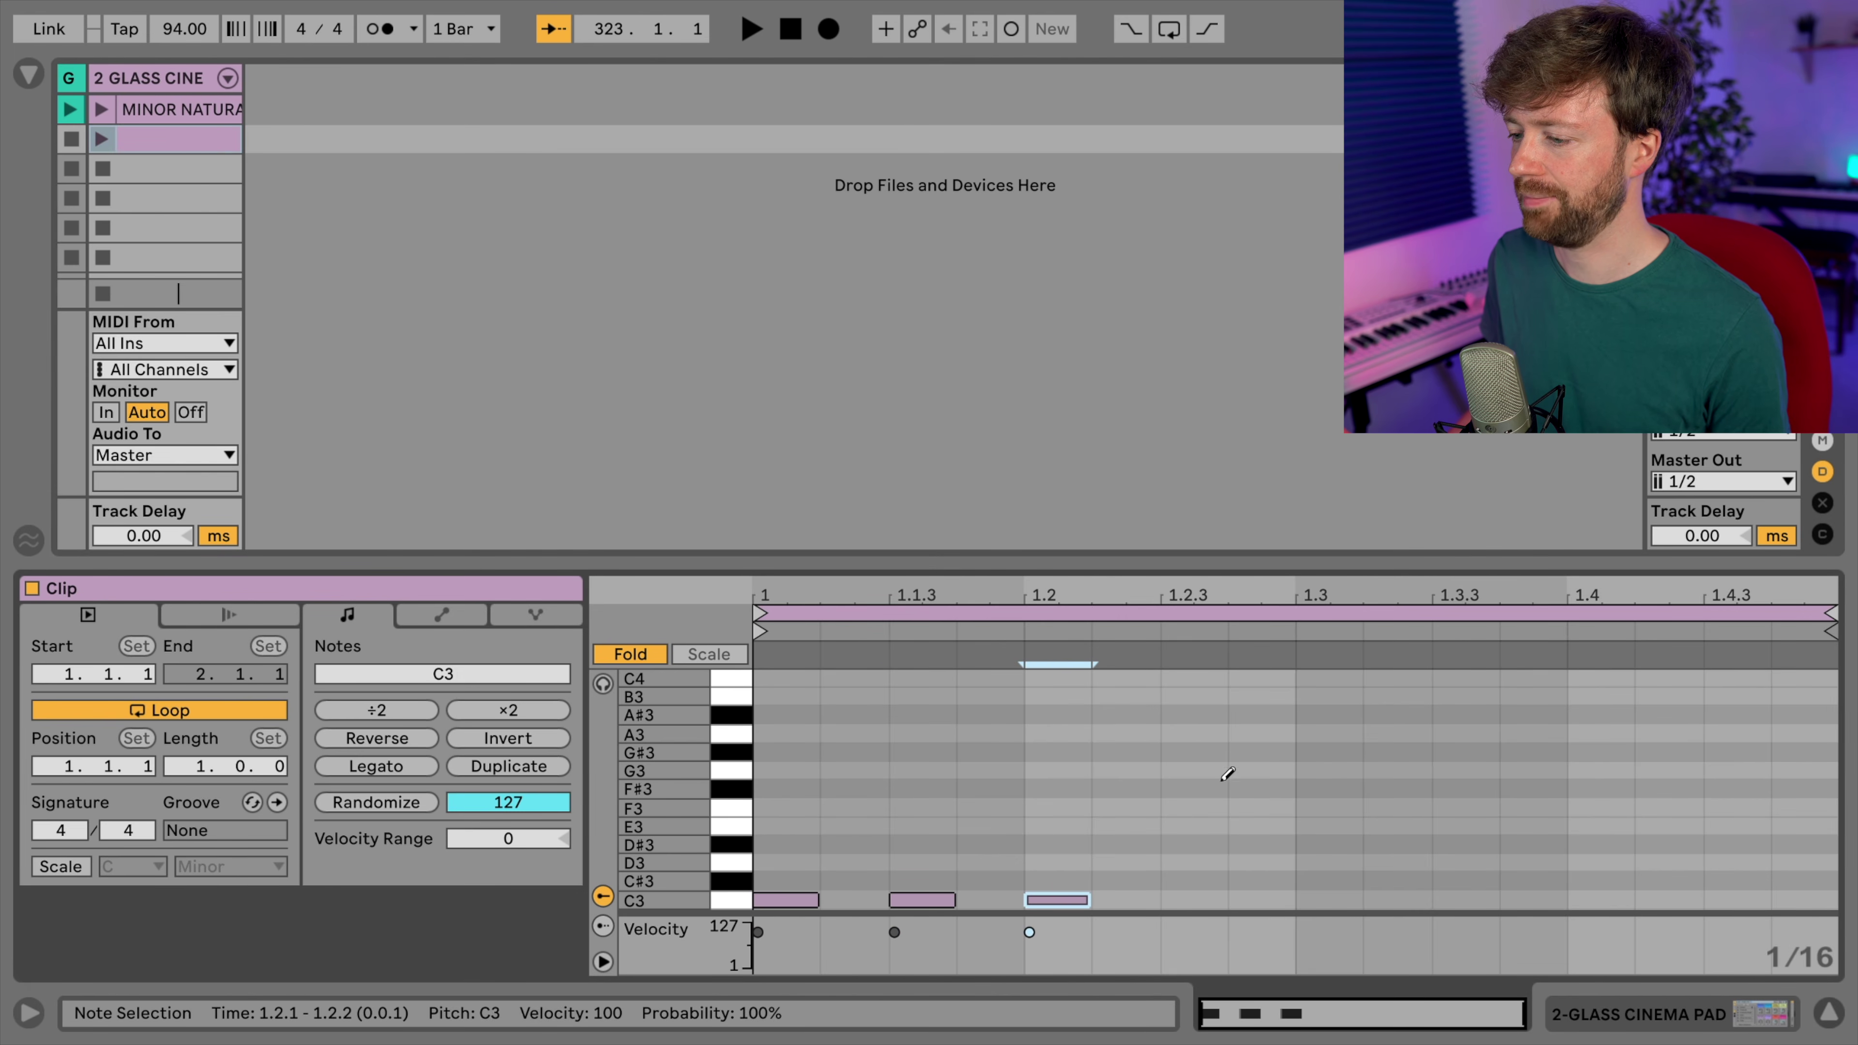
# - Add sixteenth notes to the new clip: G3 at 1.2.3 and 1.3.2, C3 at 1.4.1 and D#3 at 1.4.3
pyautogui.click(1215, 770)
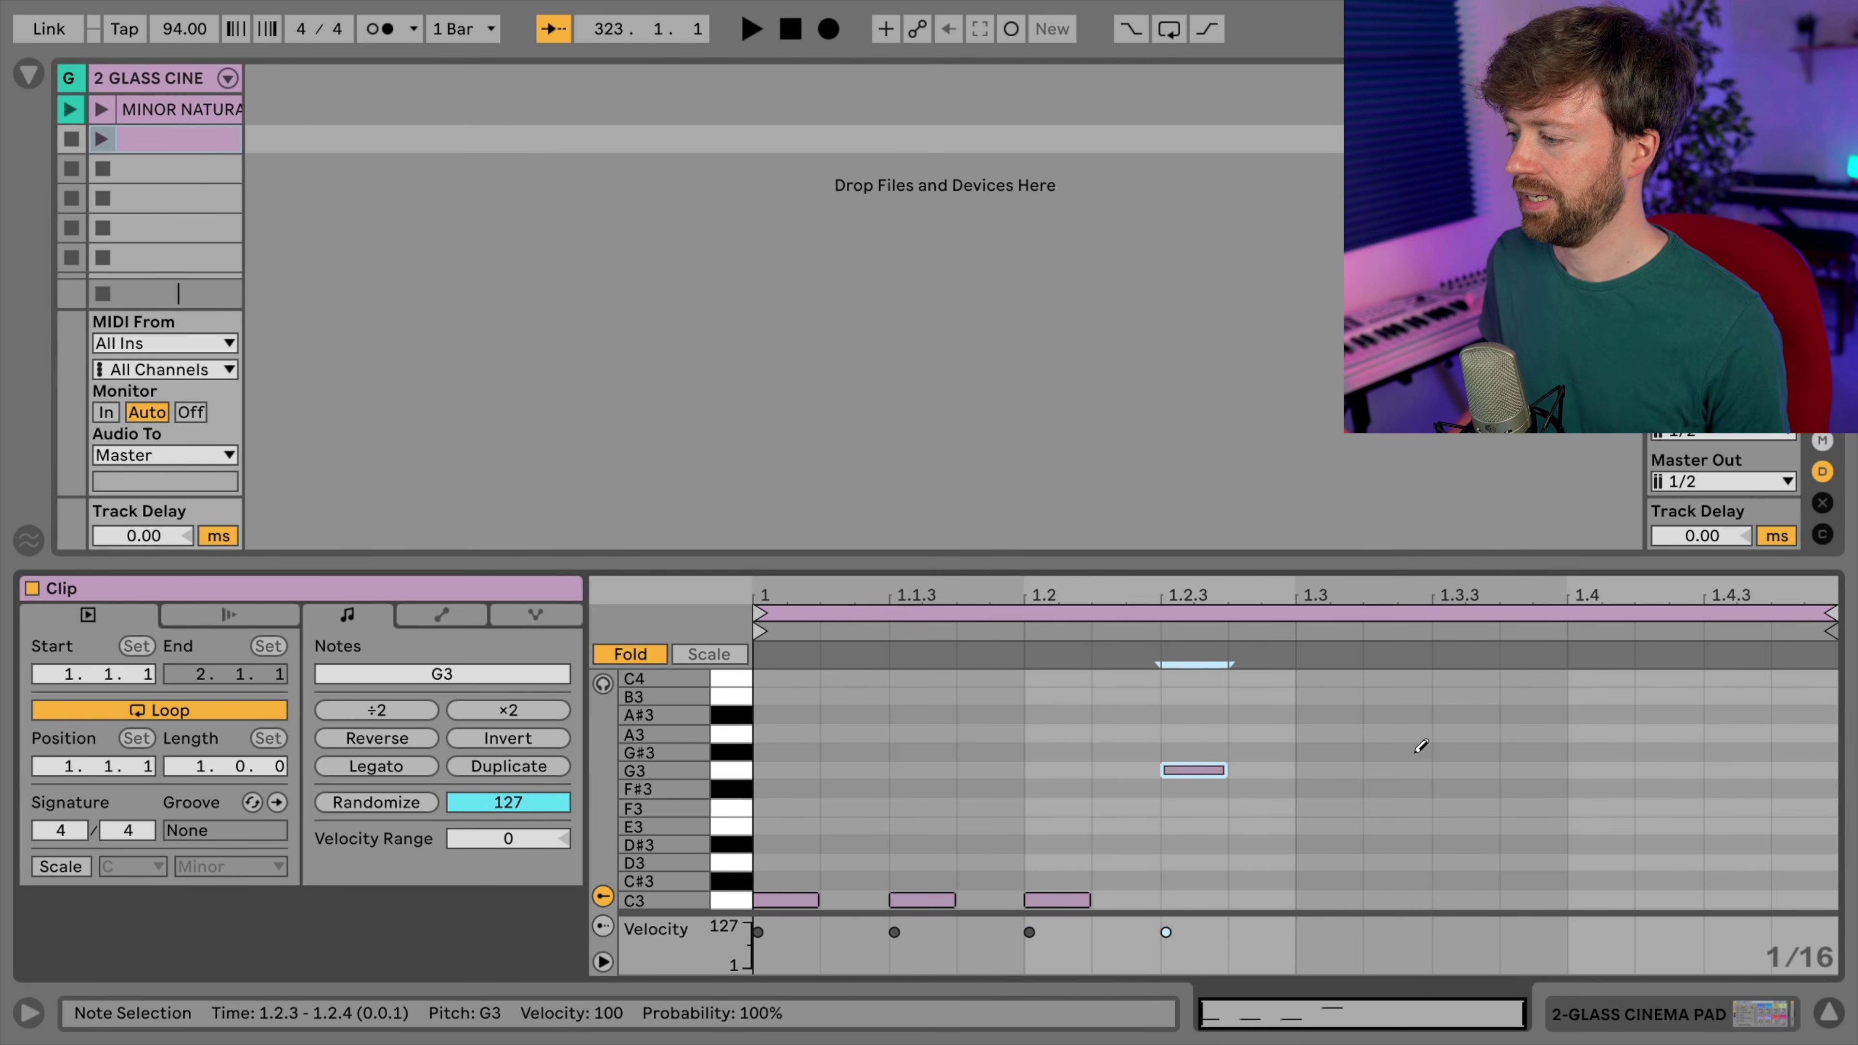
pyautogui.click(1393, 769)
pyautogui.click(1602, 899)
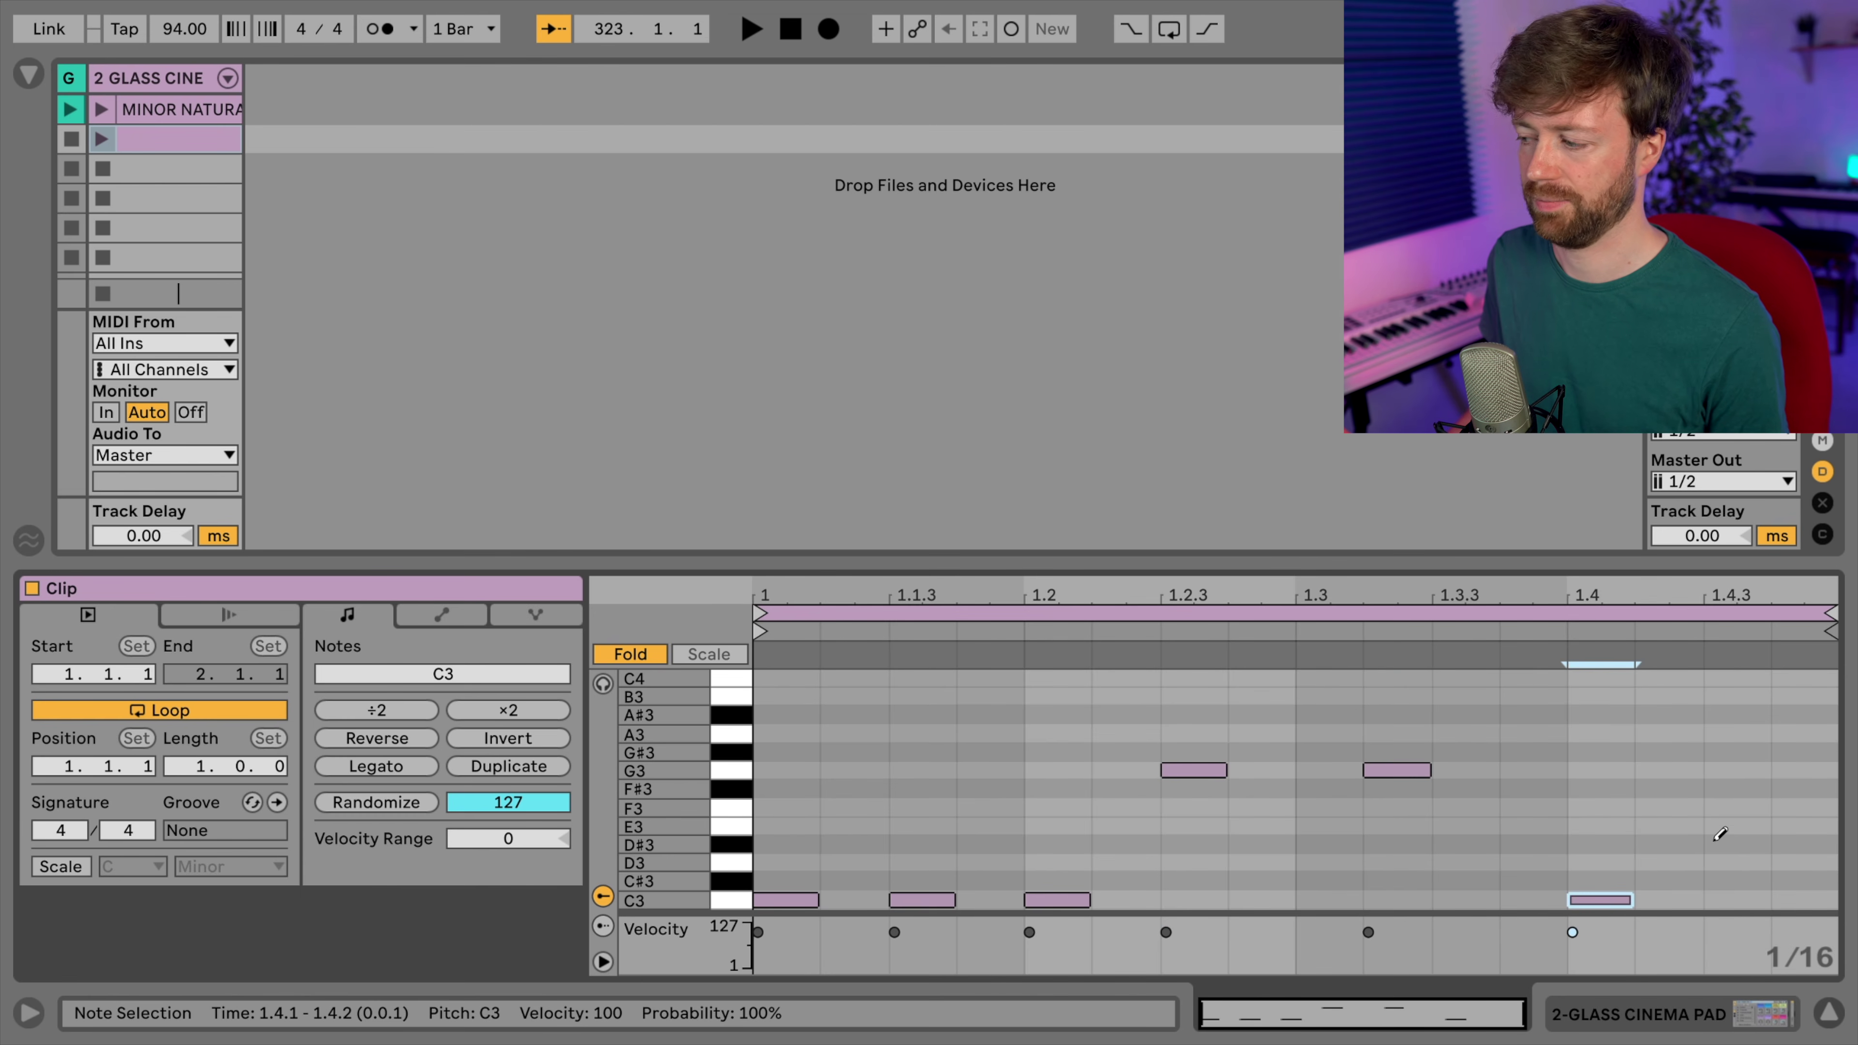
pyautogui.click(1734, 843)
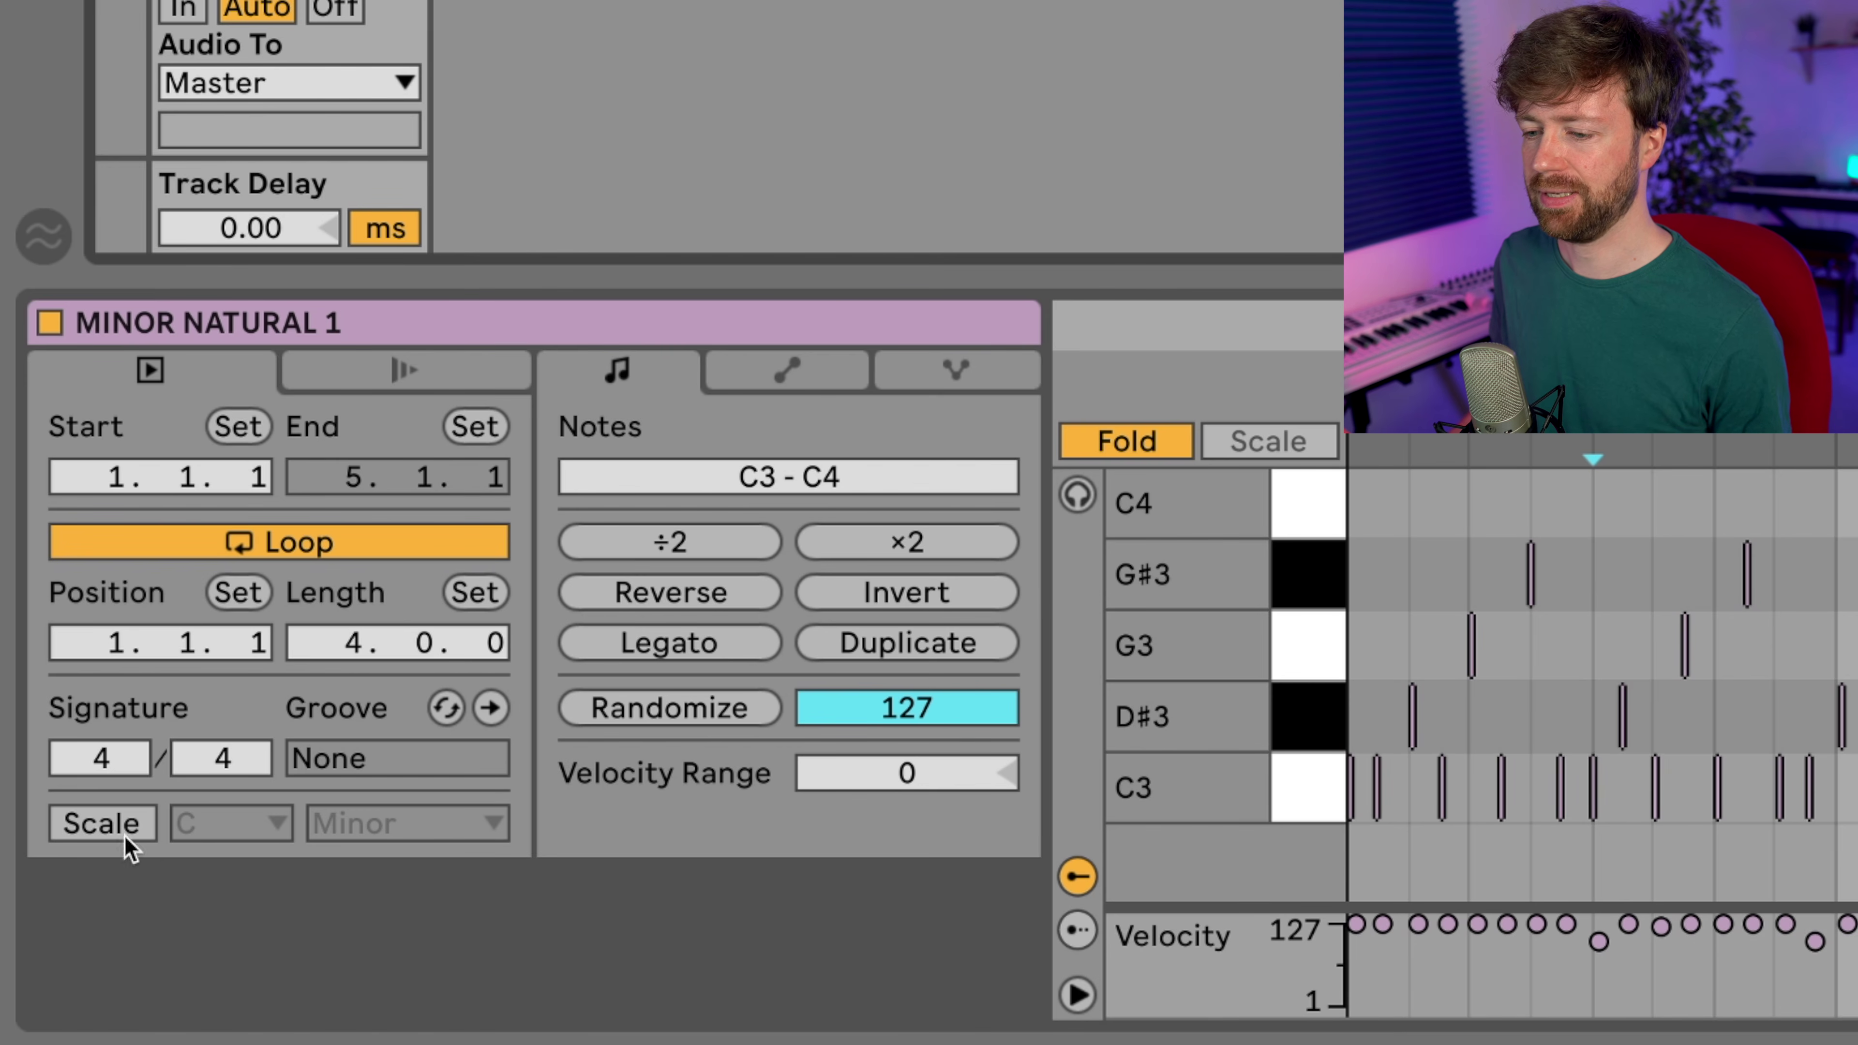
# - Enable the scale on the MINOR NATURAL 1 clip, try Major, and set the scale to C Minor
pyautogui.click(104, 825)
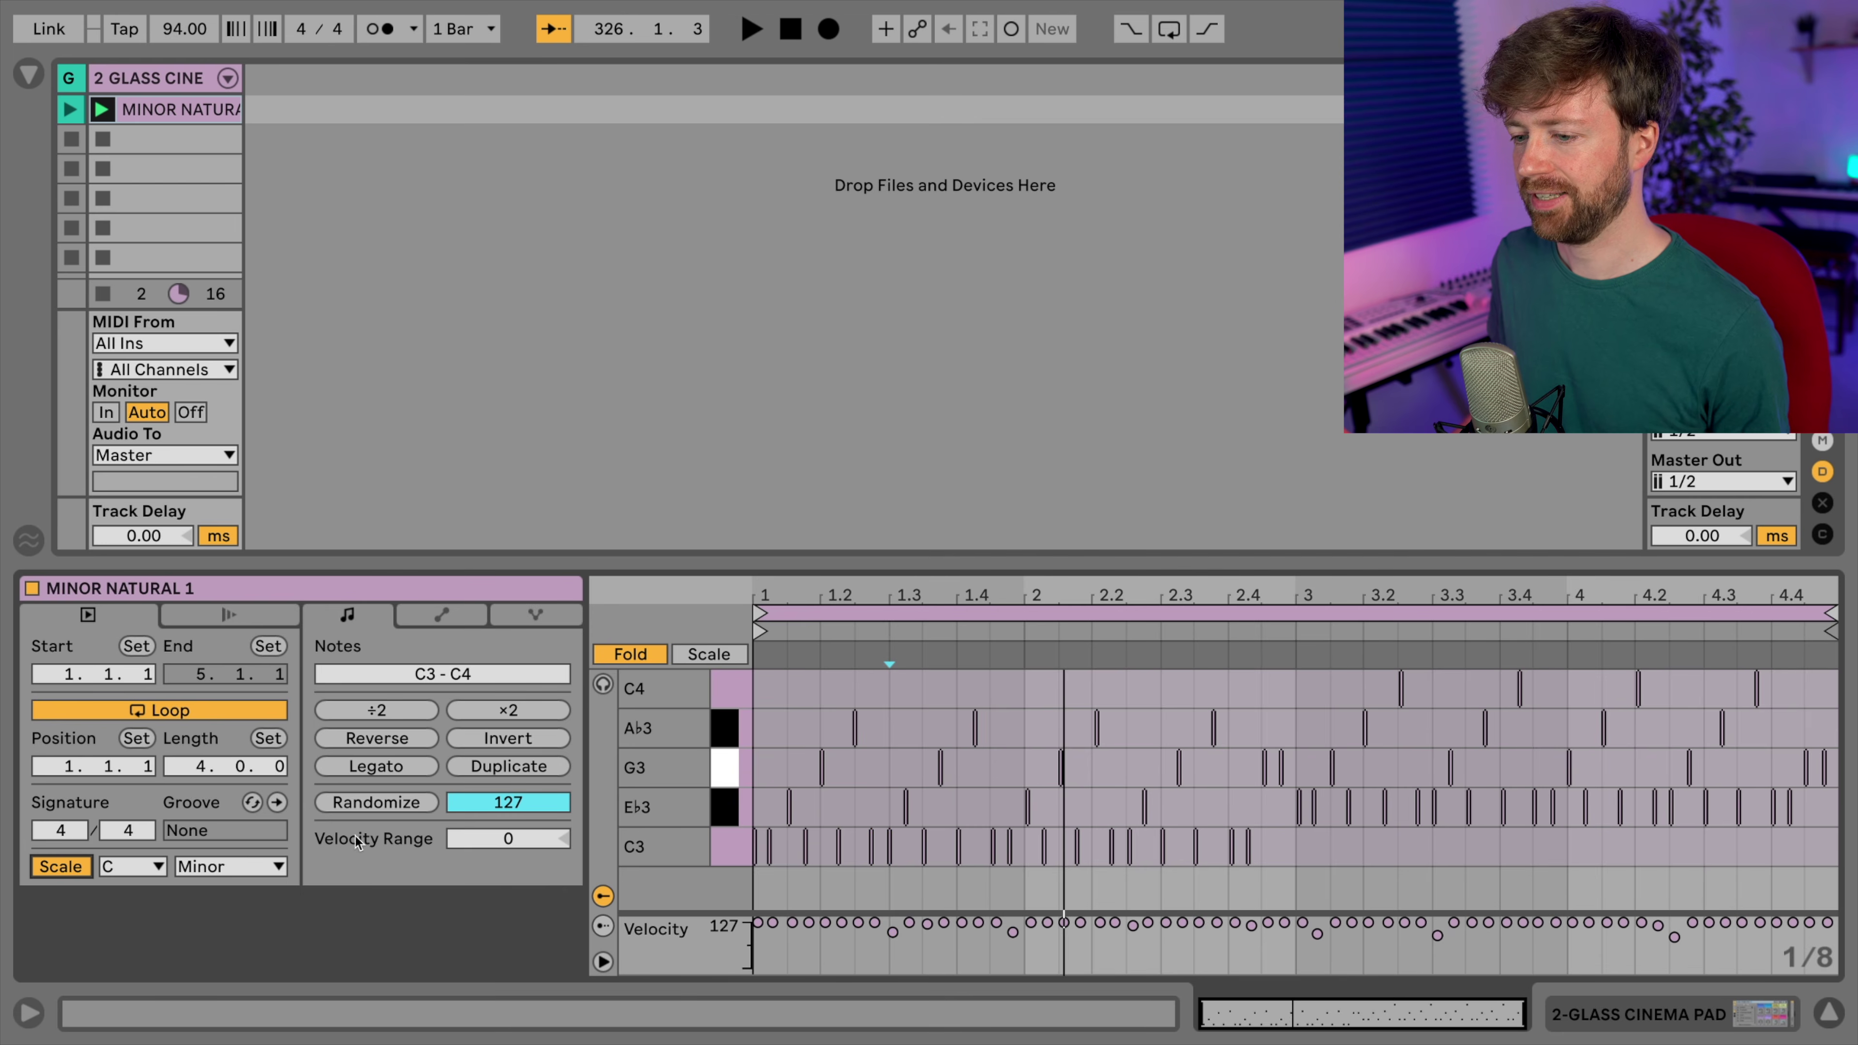
pyautogui.click(251, 867)
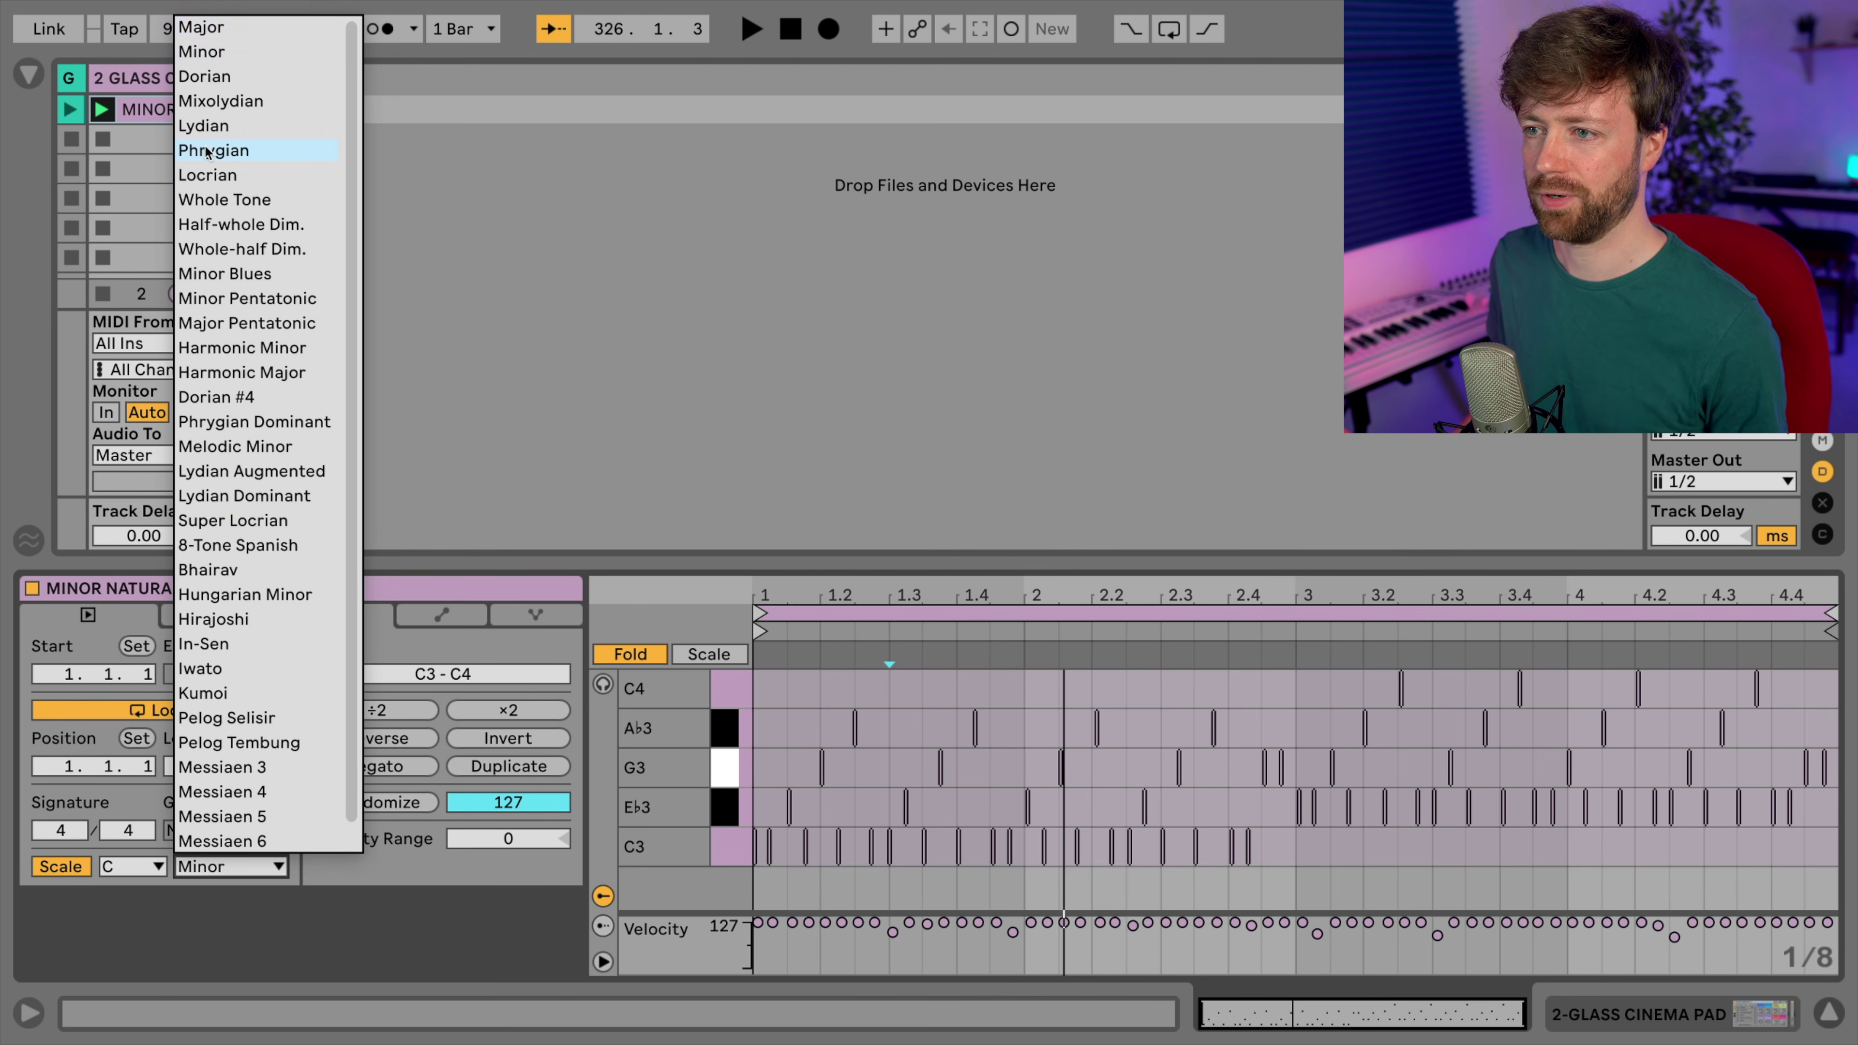
pyautogui.click(210, 30)
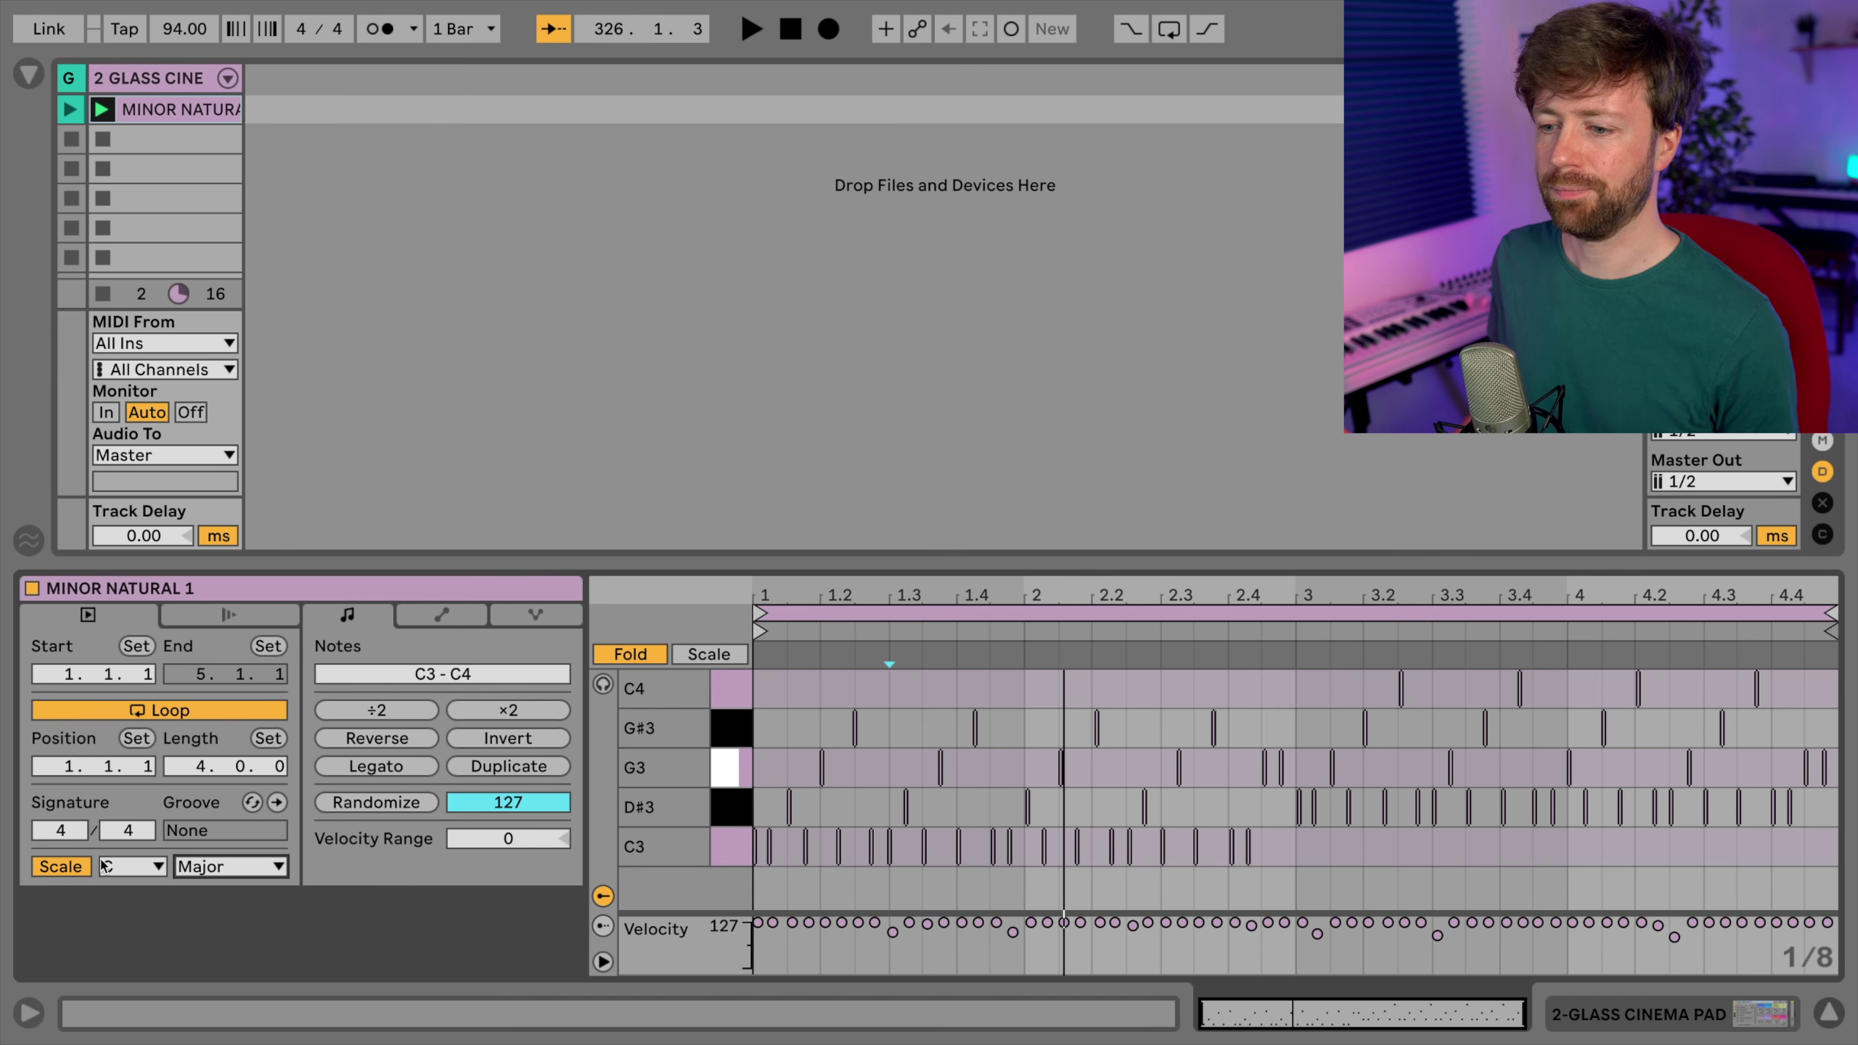
pyautogui.click(196, 871)
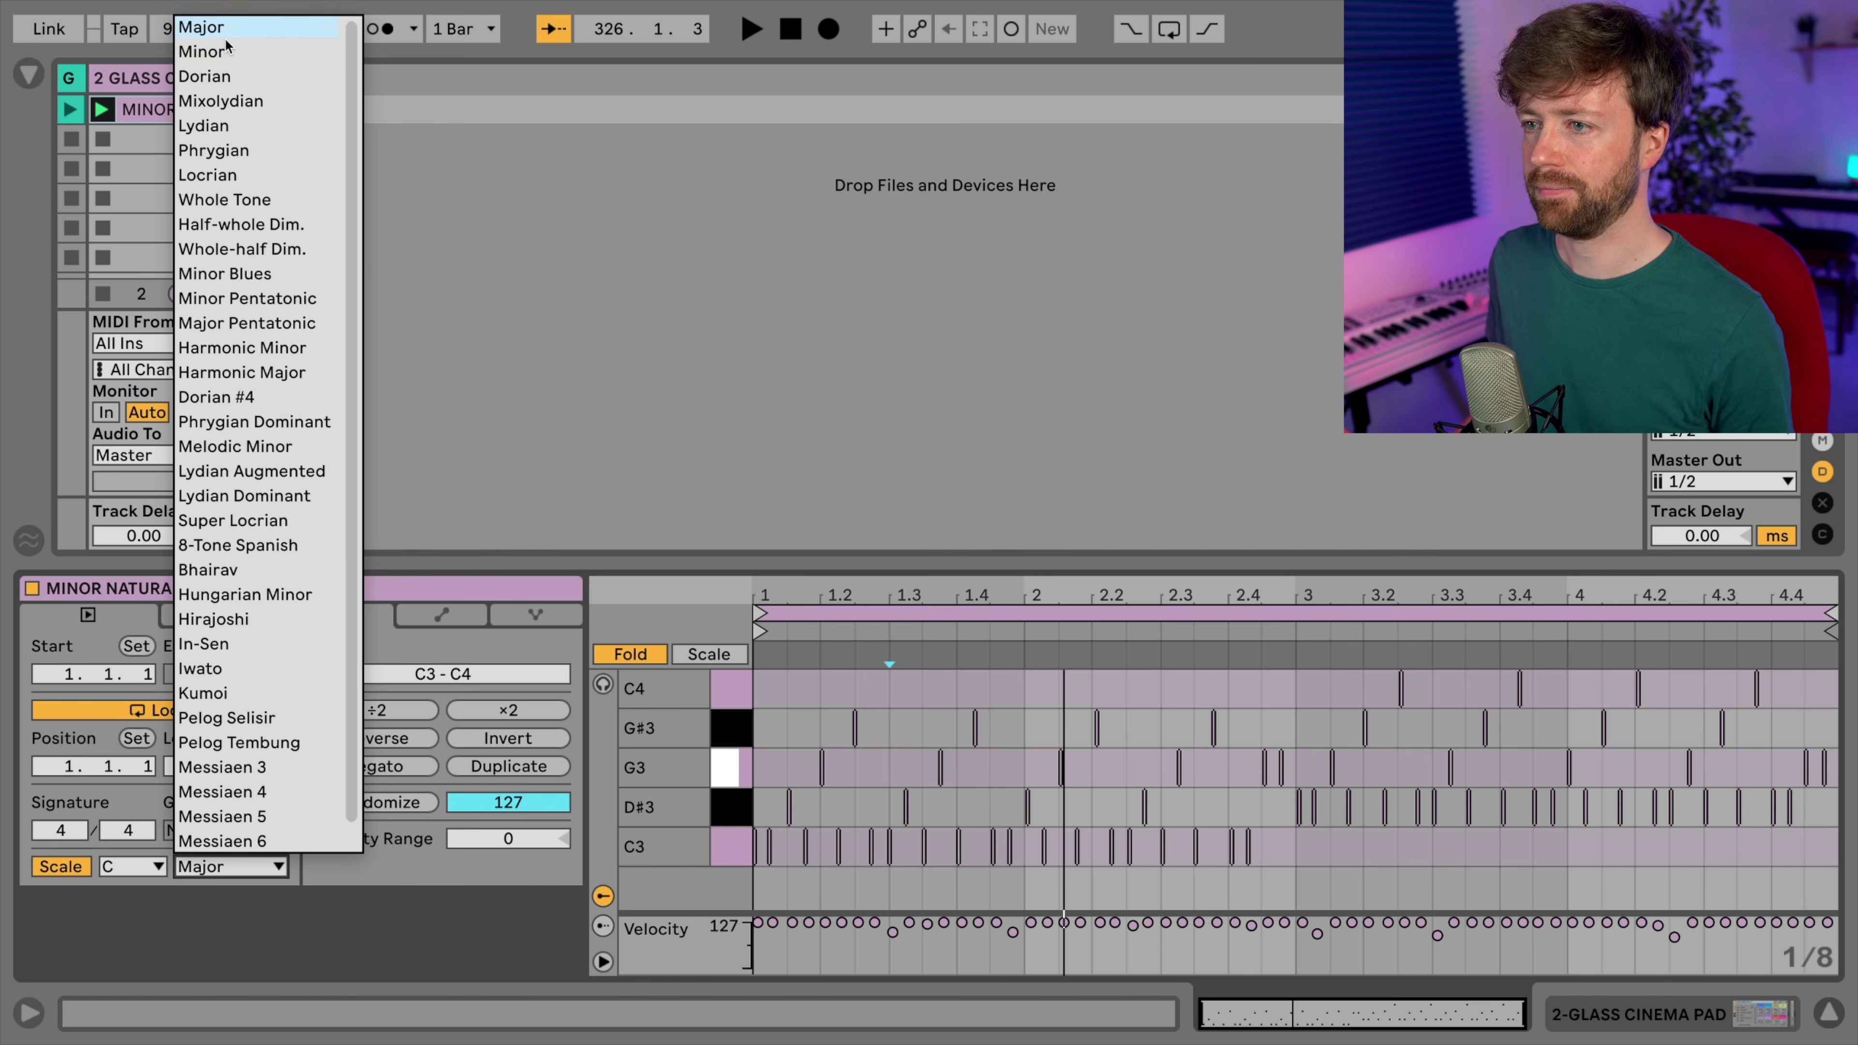
pyautogui.click(212, 51)
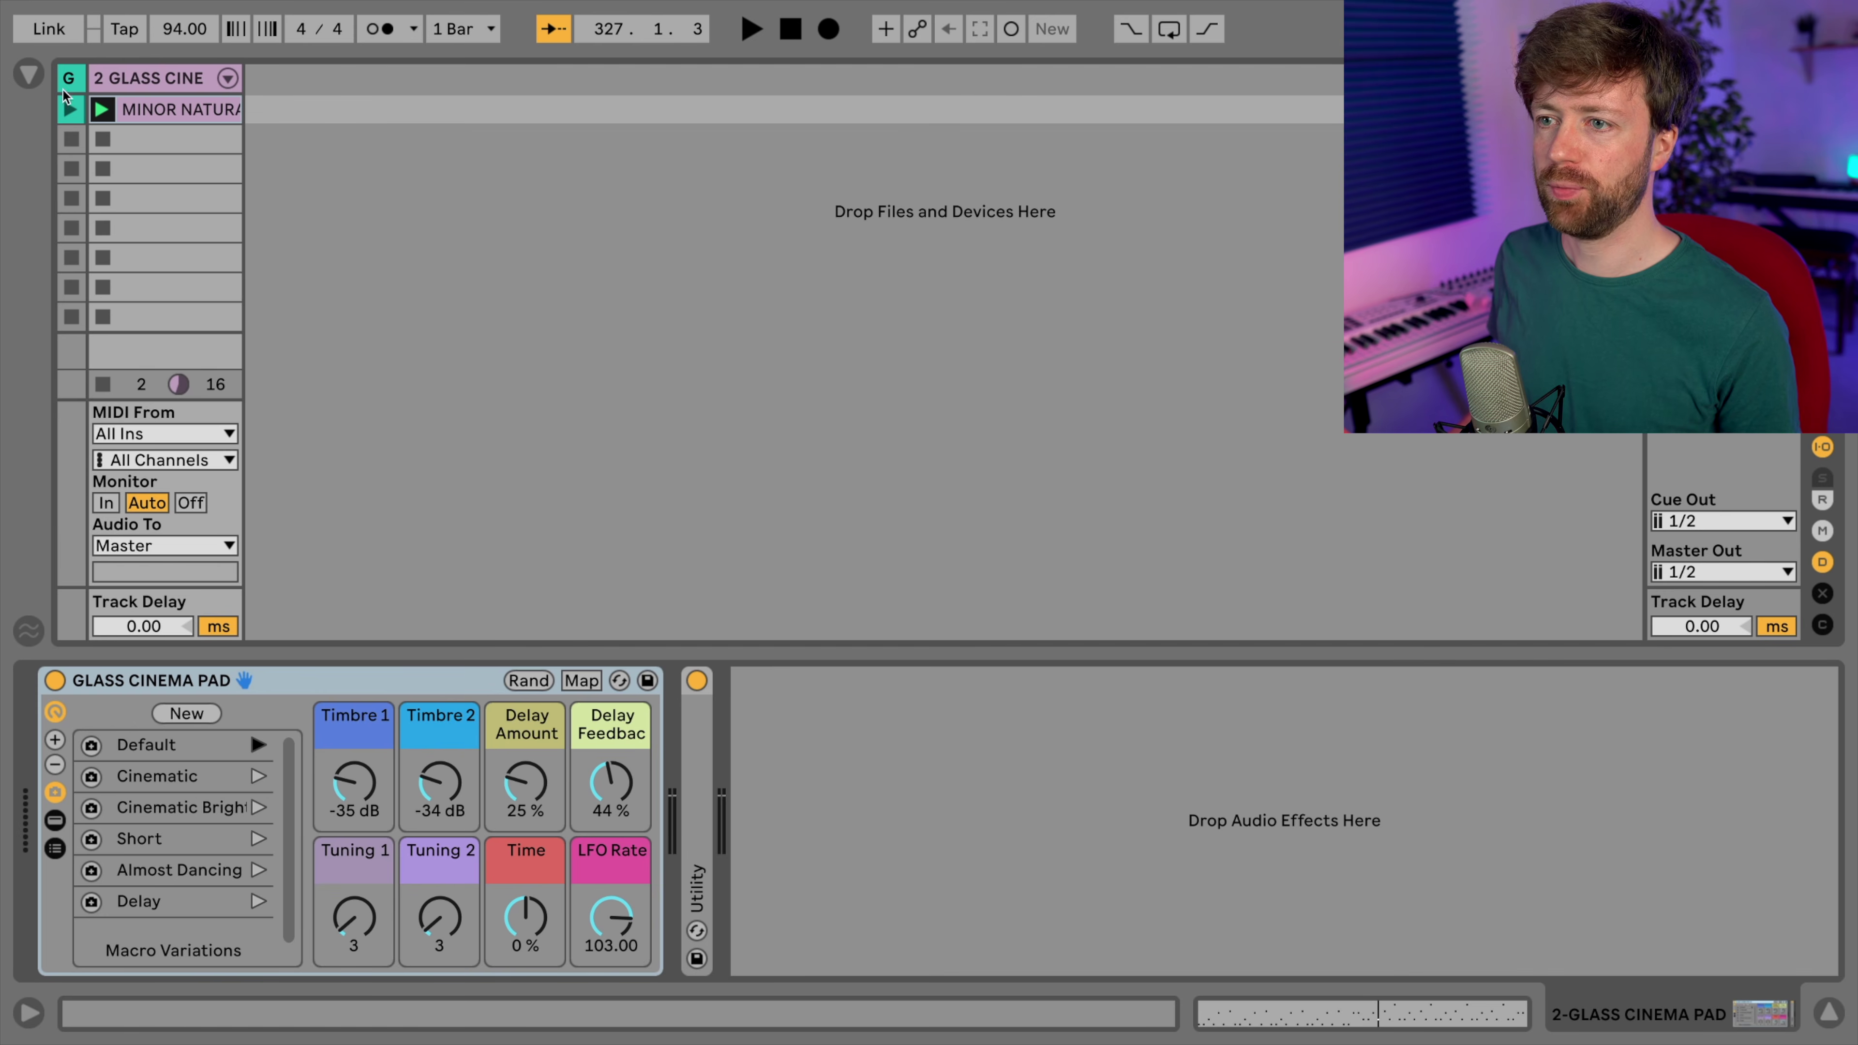
# - Find the Minor preset of the Scale MIDI effect in the browser and insert it before the GLASS CINEMA PAD instrument
pyautogui.click(27, 74)
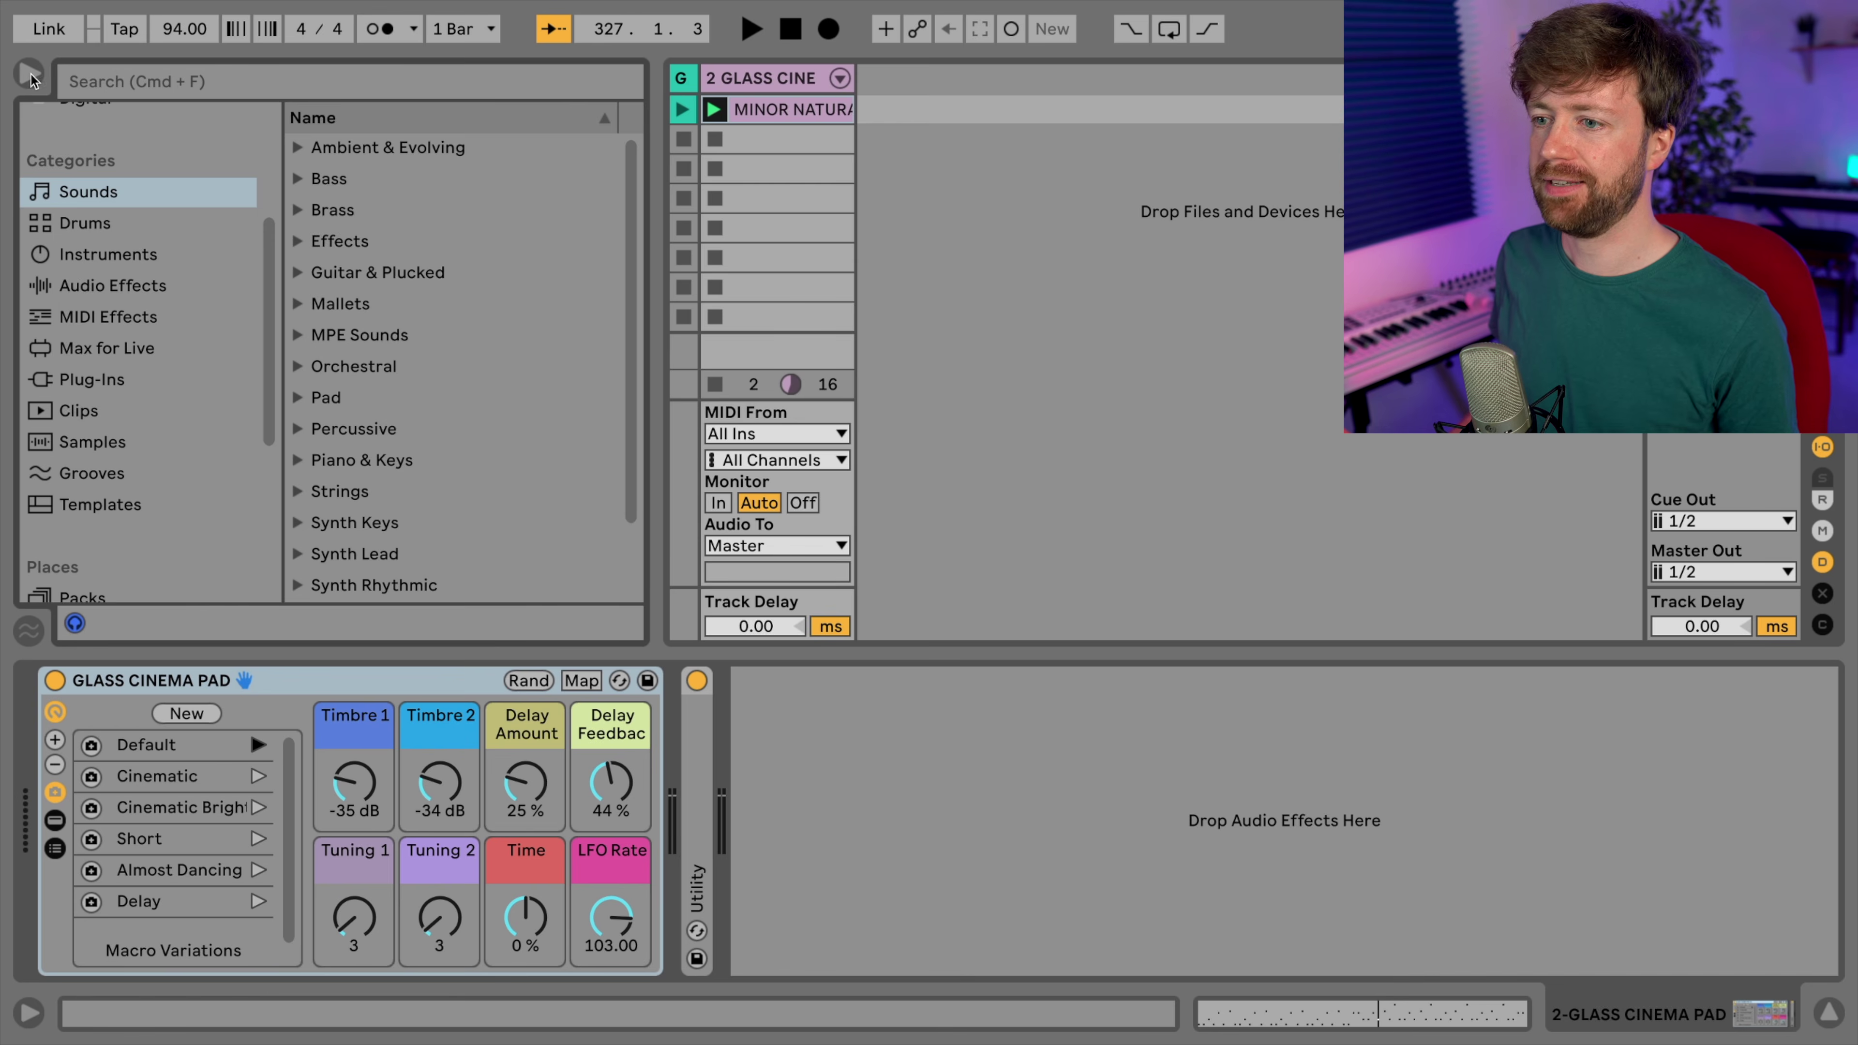
pyautogui.click(130, 327)
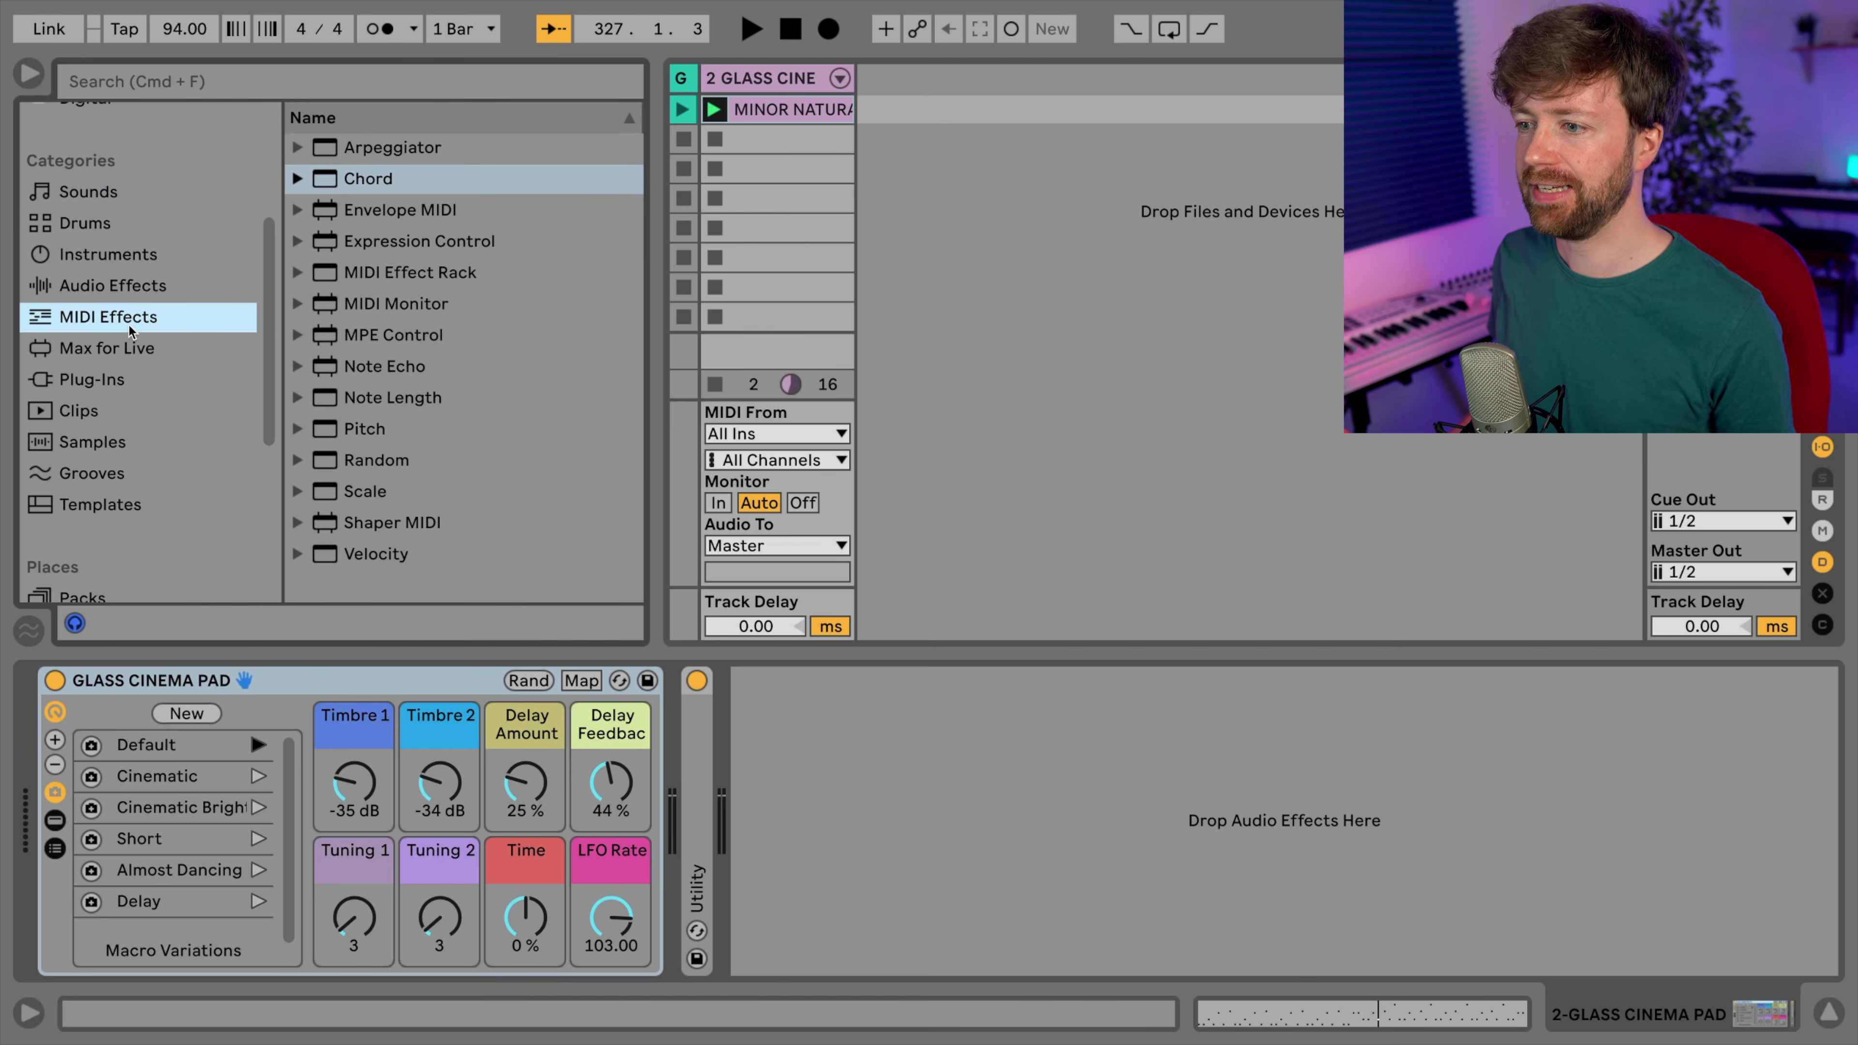
pyautogui.click(322, 494)
pyautogui.click(300, 492)
pyautogui.scroll(-10, 385, 463)
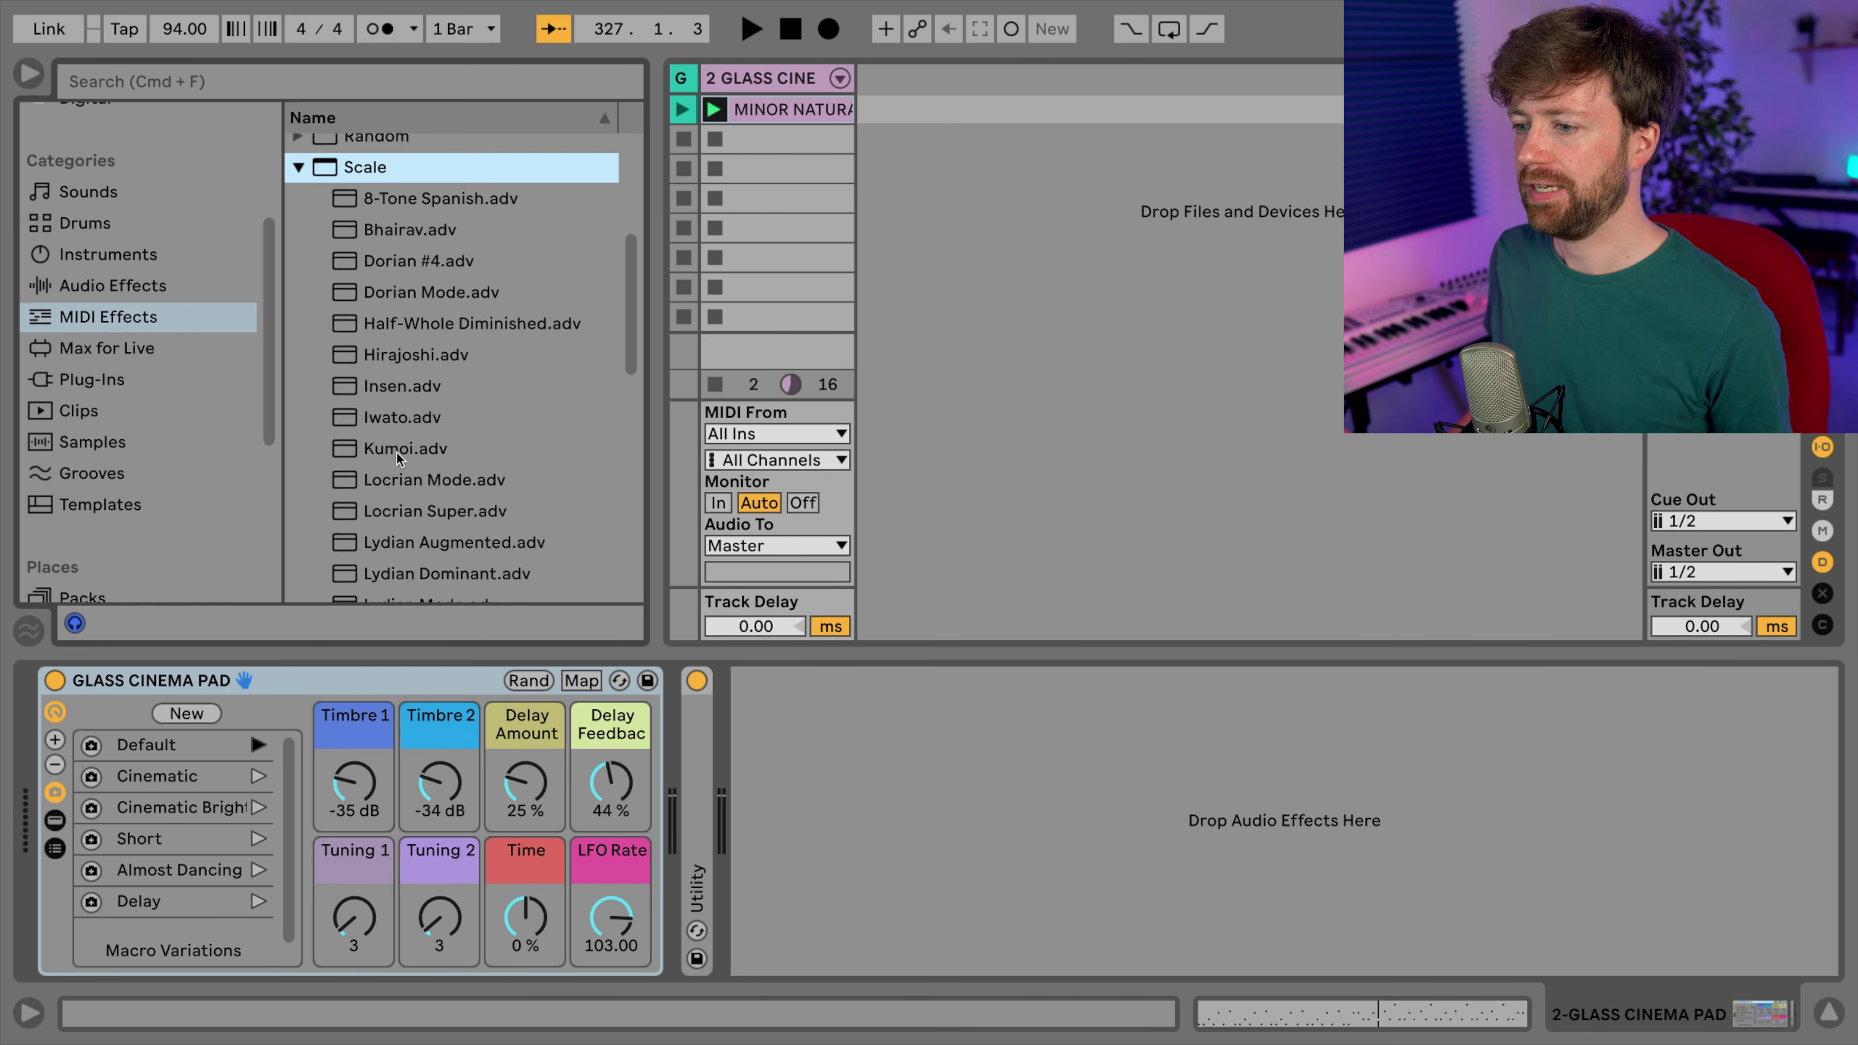
pyautogui.scroll(-3, 403, 454)
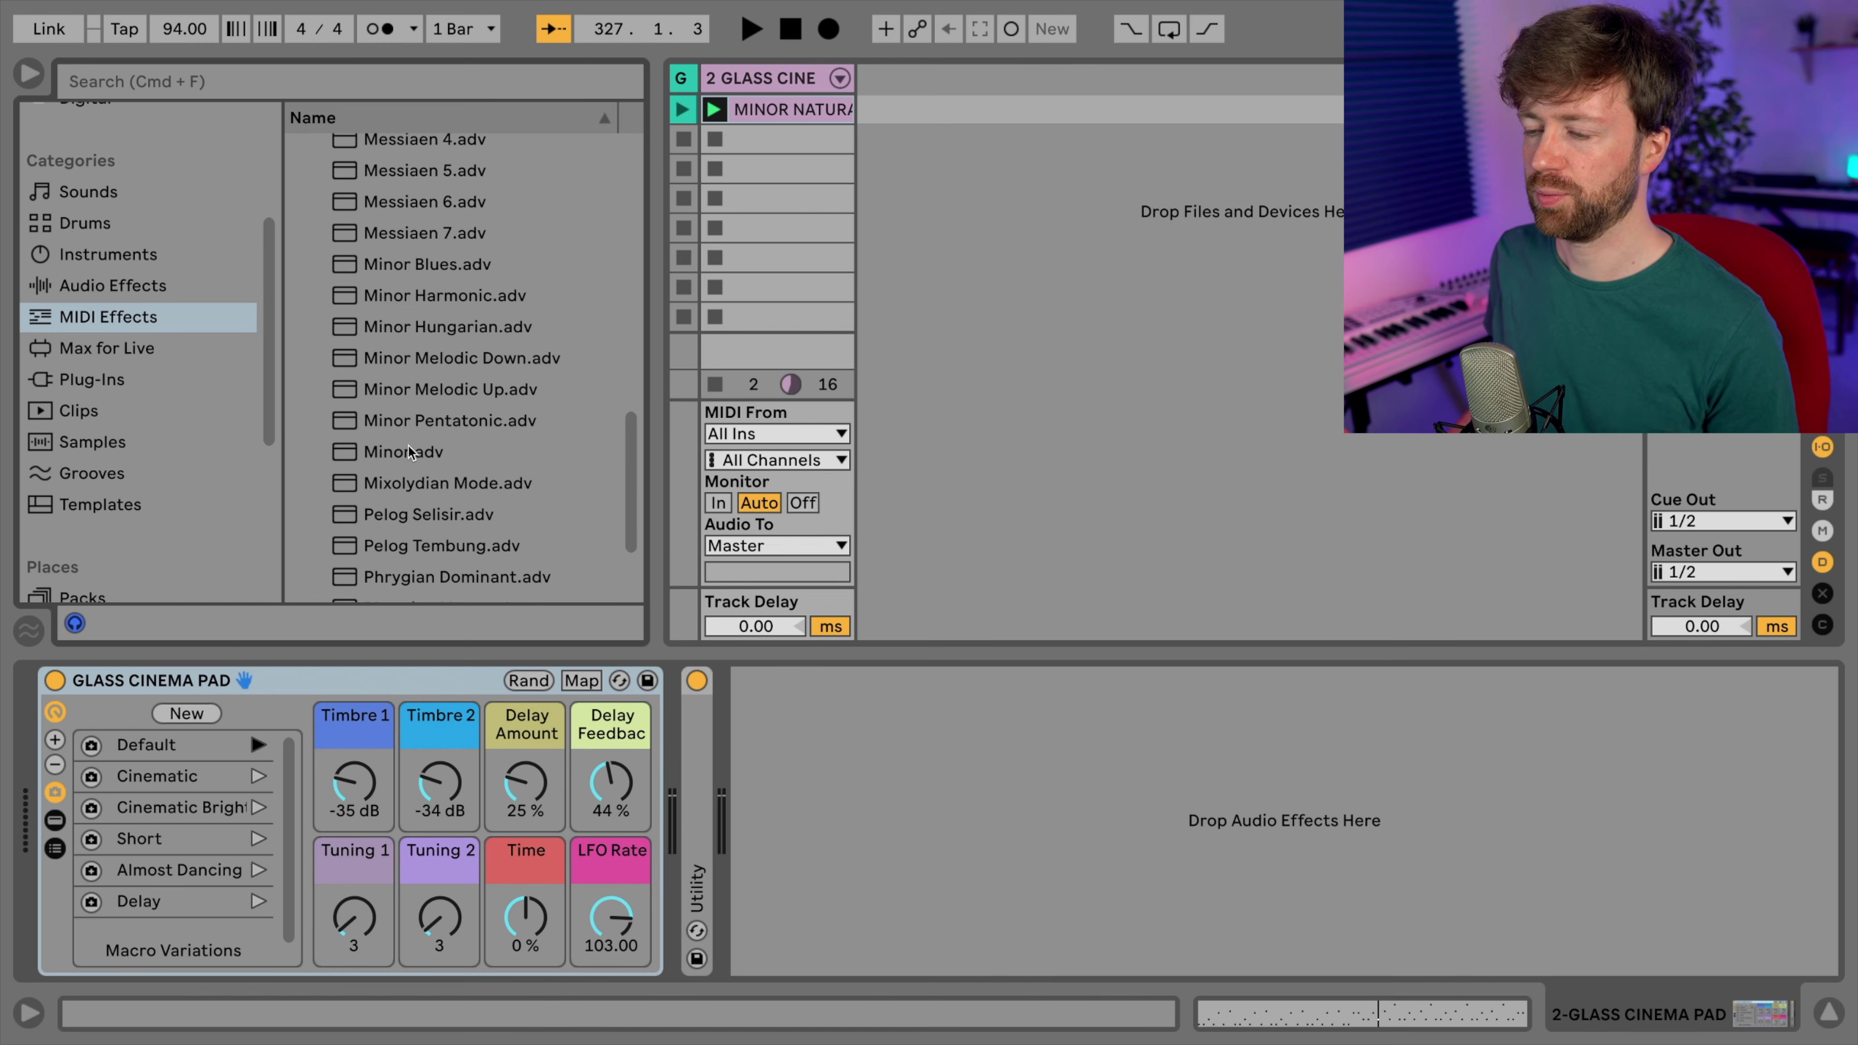
pyautogui.moveTo(399, 452); pyautogui.dragTo(49, 820)
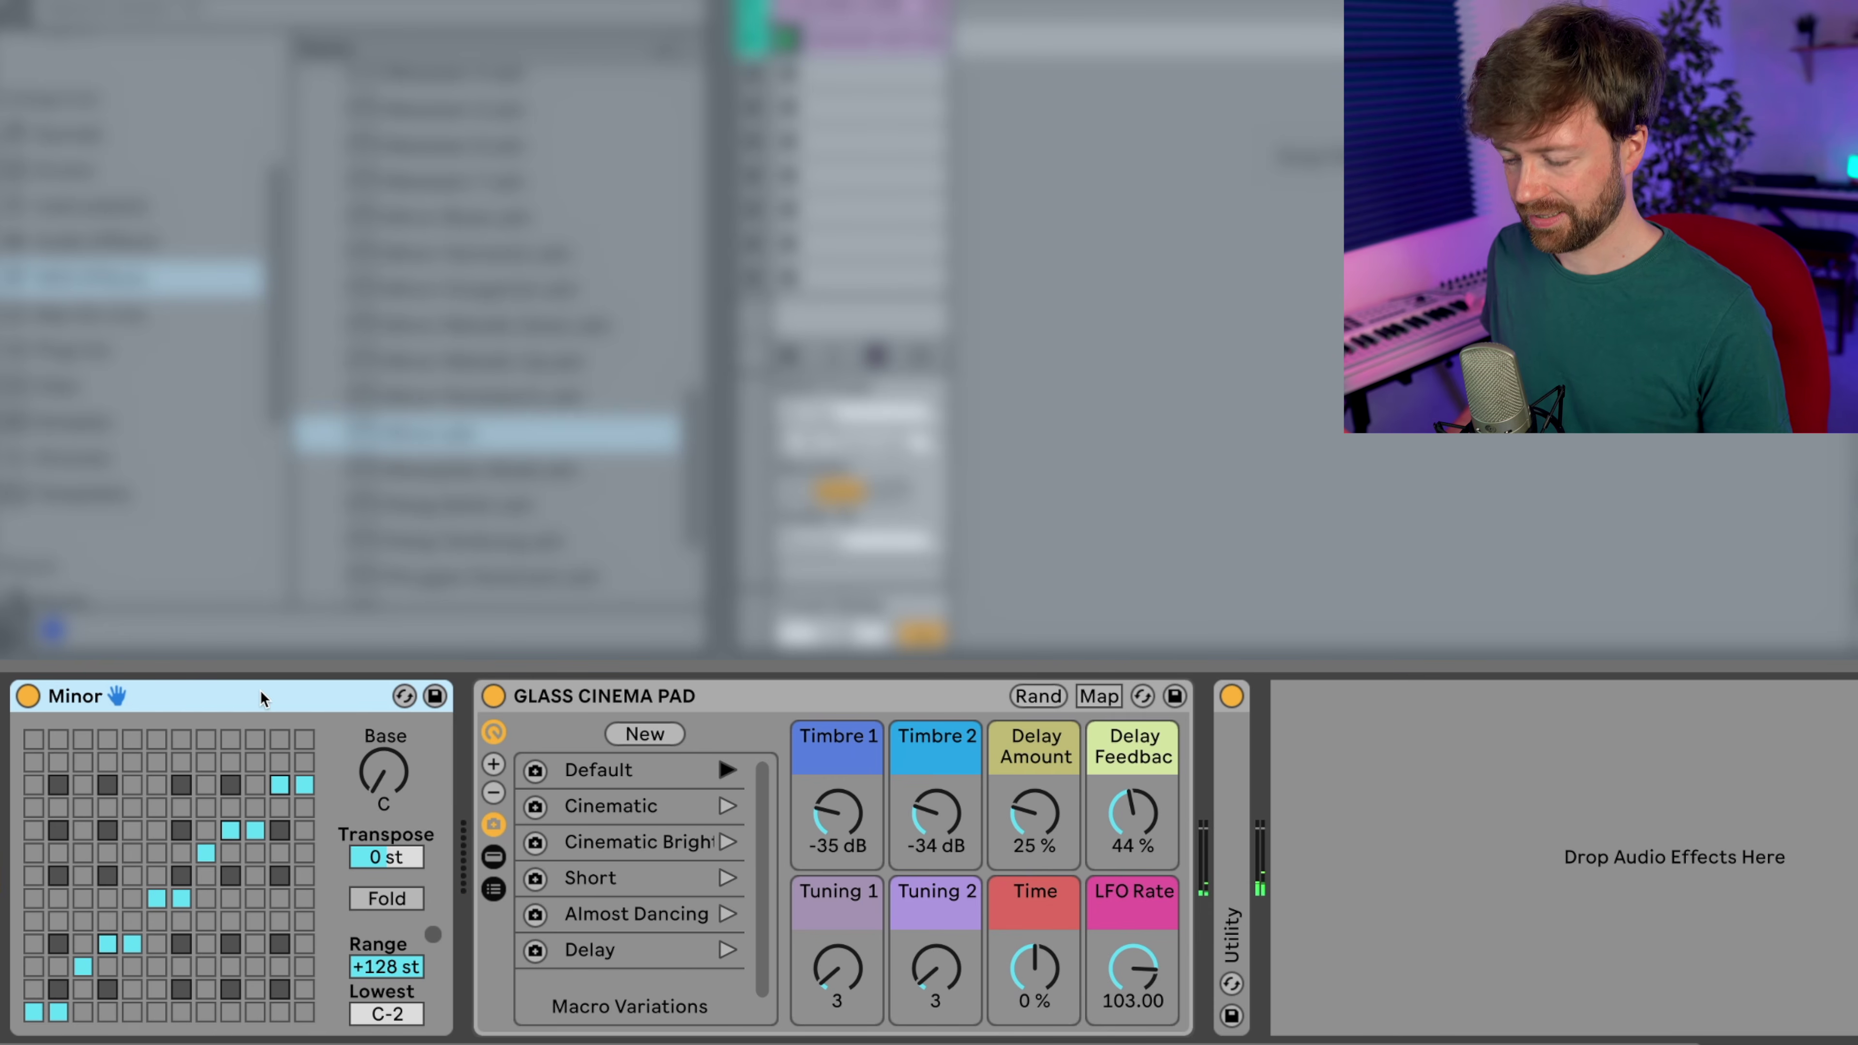
# - Duplicate the Minor scale device three times to make a chain of four
pyautogui.hotkey('ctrl', 'd')
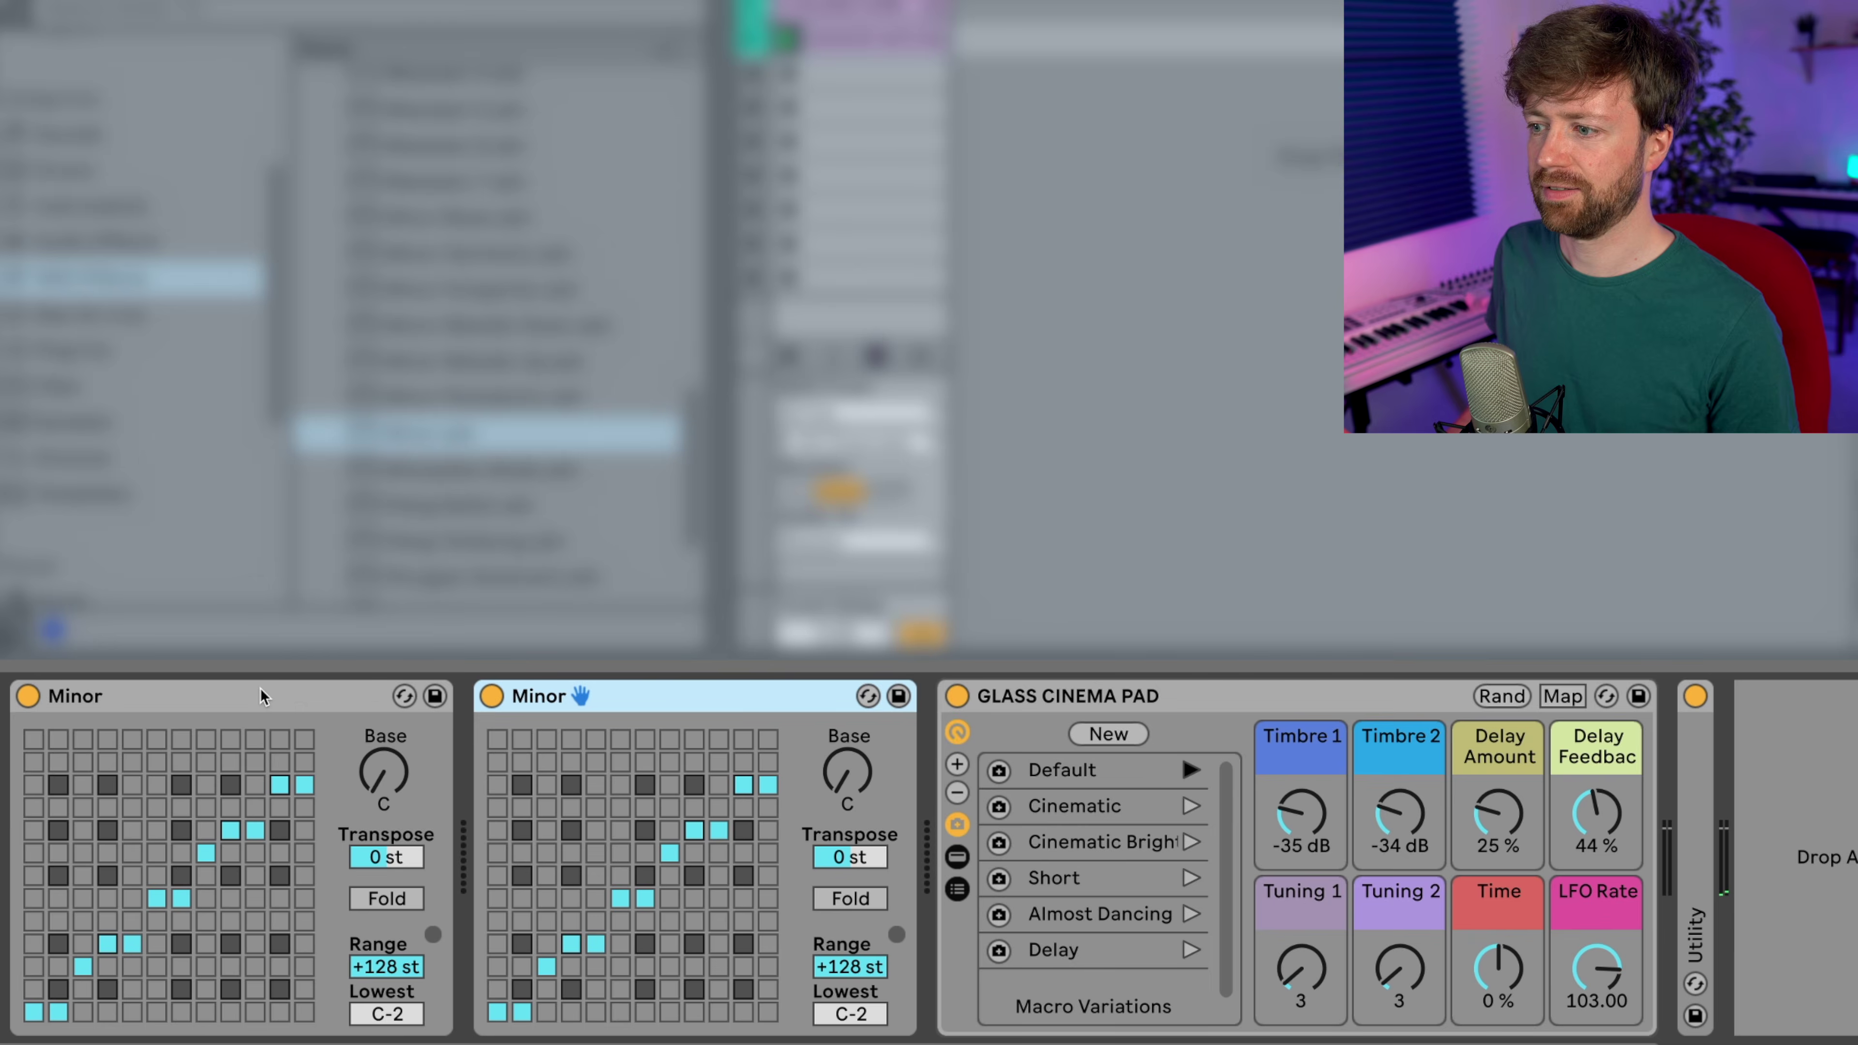
pyautogui.hotkey('ctrl', 'd')
pyautogui.hotkey('ctrl', 'd')
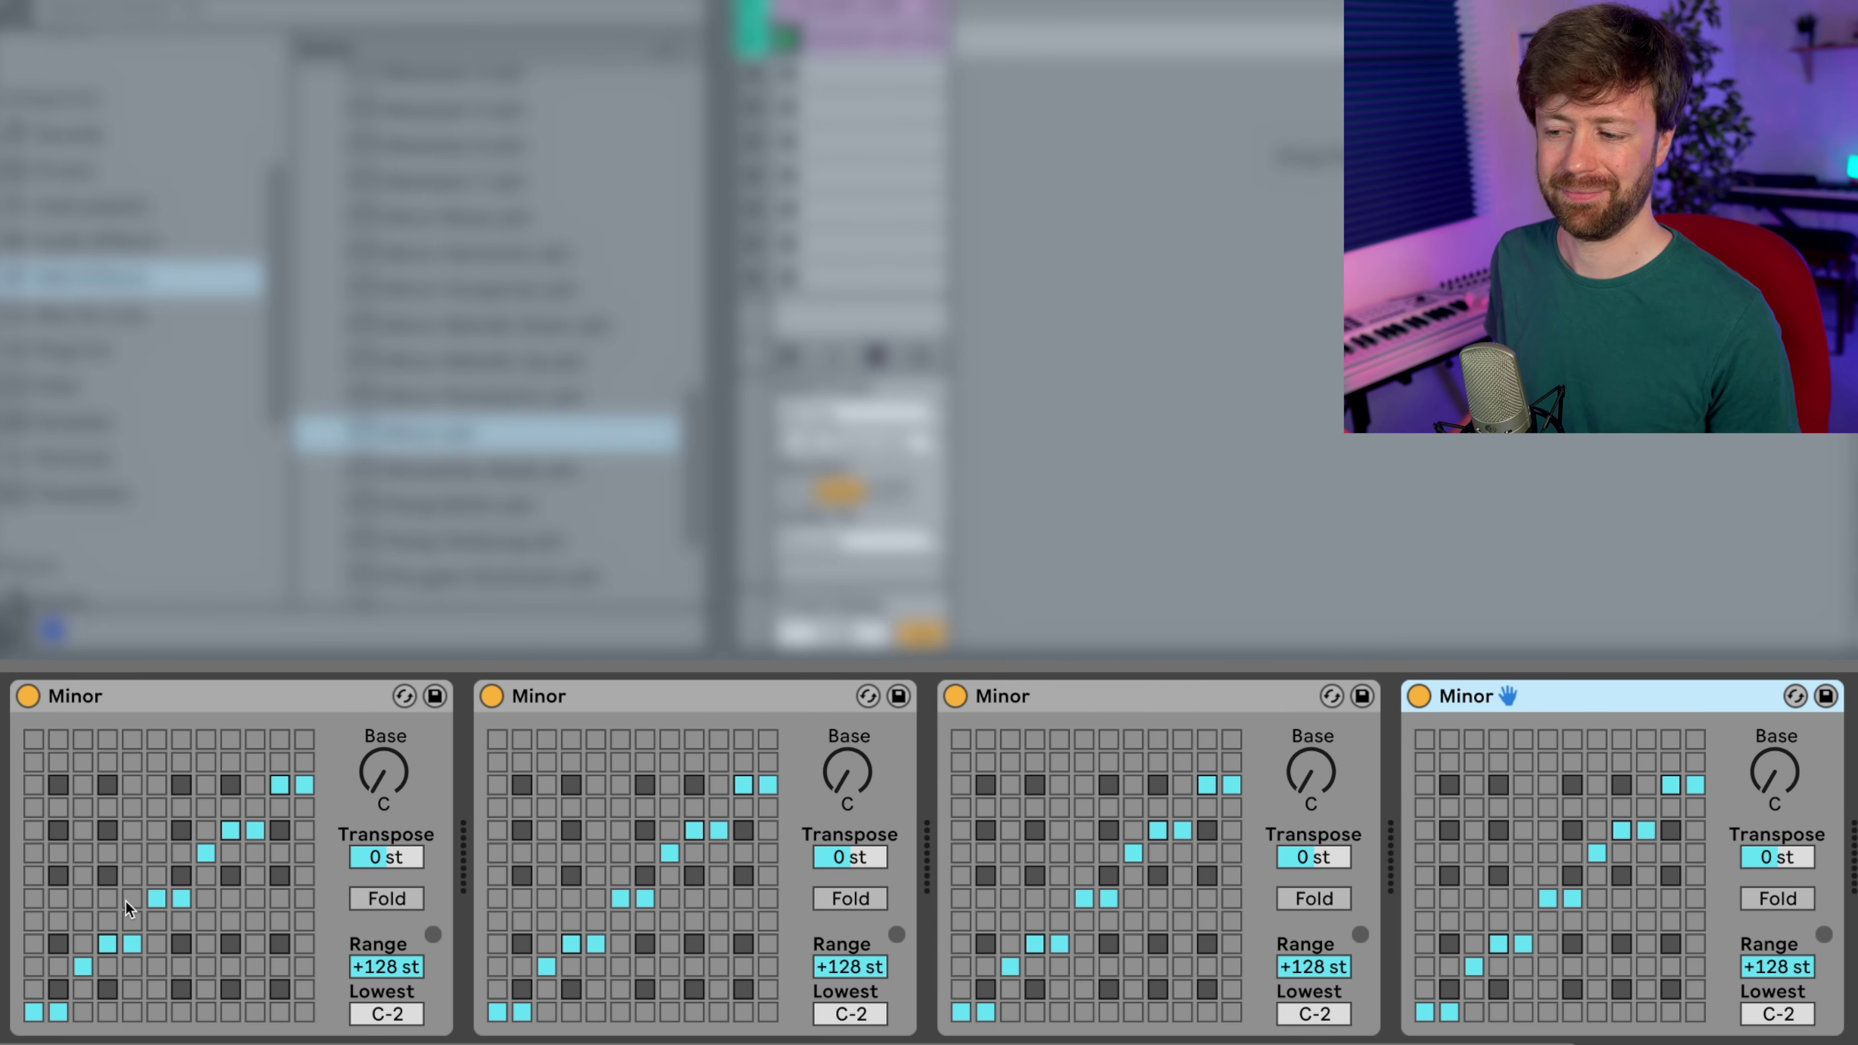
# - Clear the cells of the C row in the first Minor device, D# in the second, G in the third and G# in the fourth
pyautogui.click(36, 1017)
pyautogui.click(58, 1014)
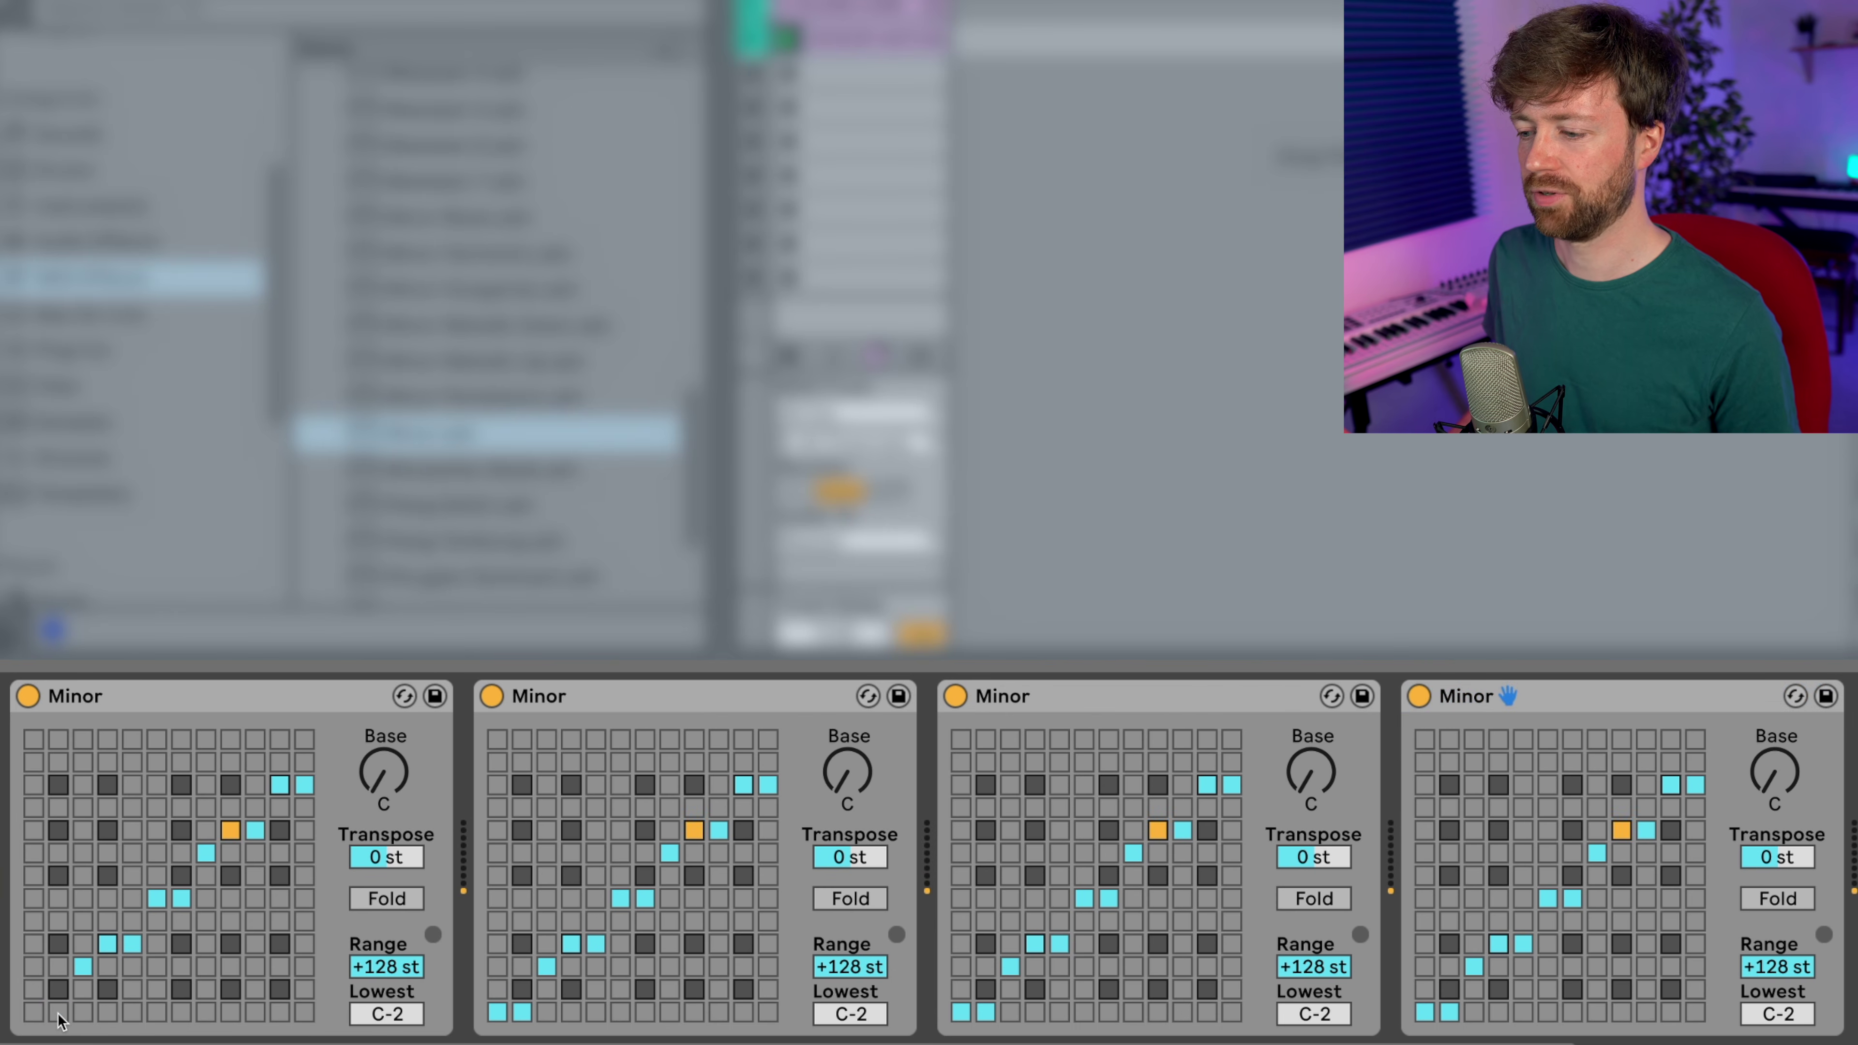
pyautogui.click(593, 944)
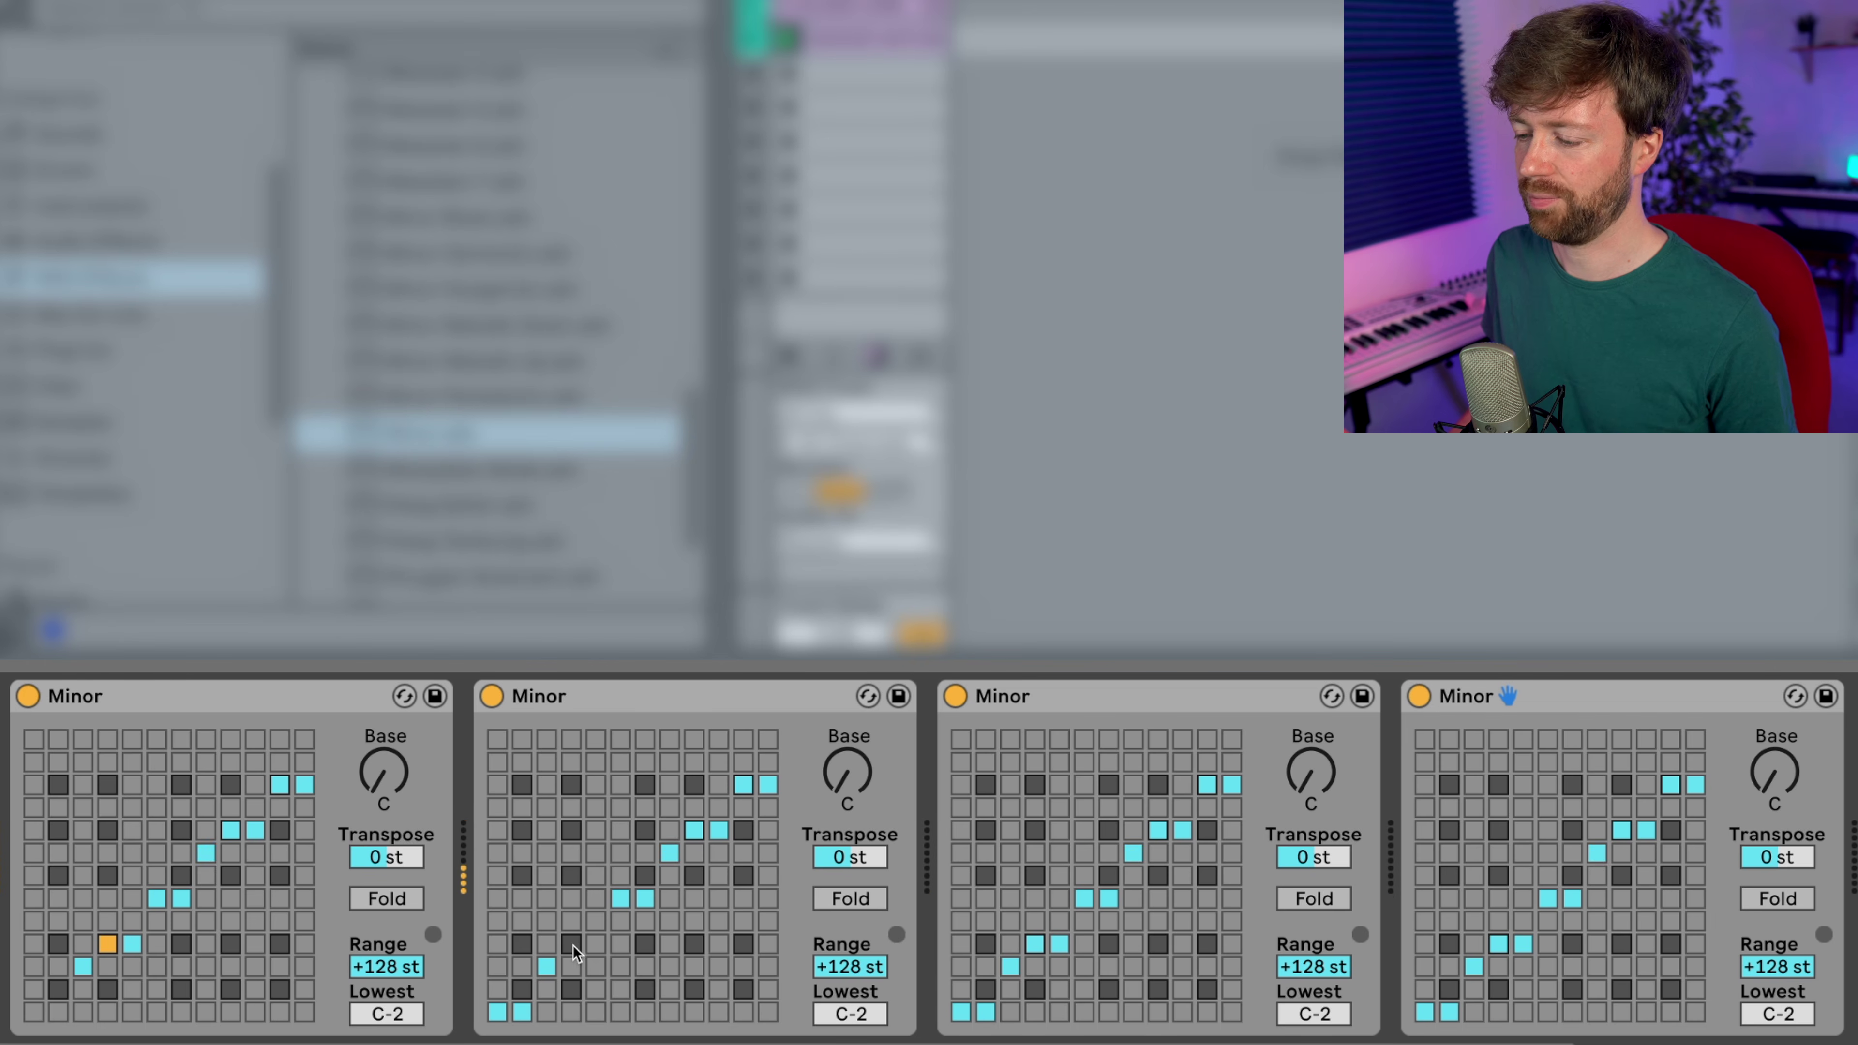
pyautogui.click(1134, 854)
pyautogui.click(1620, 832)
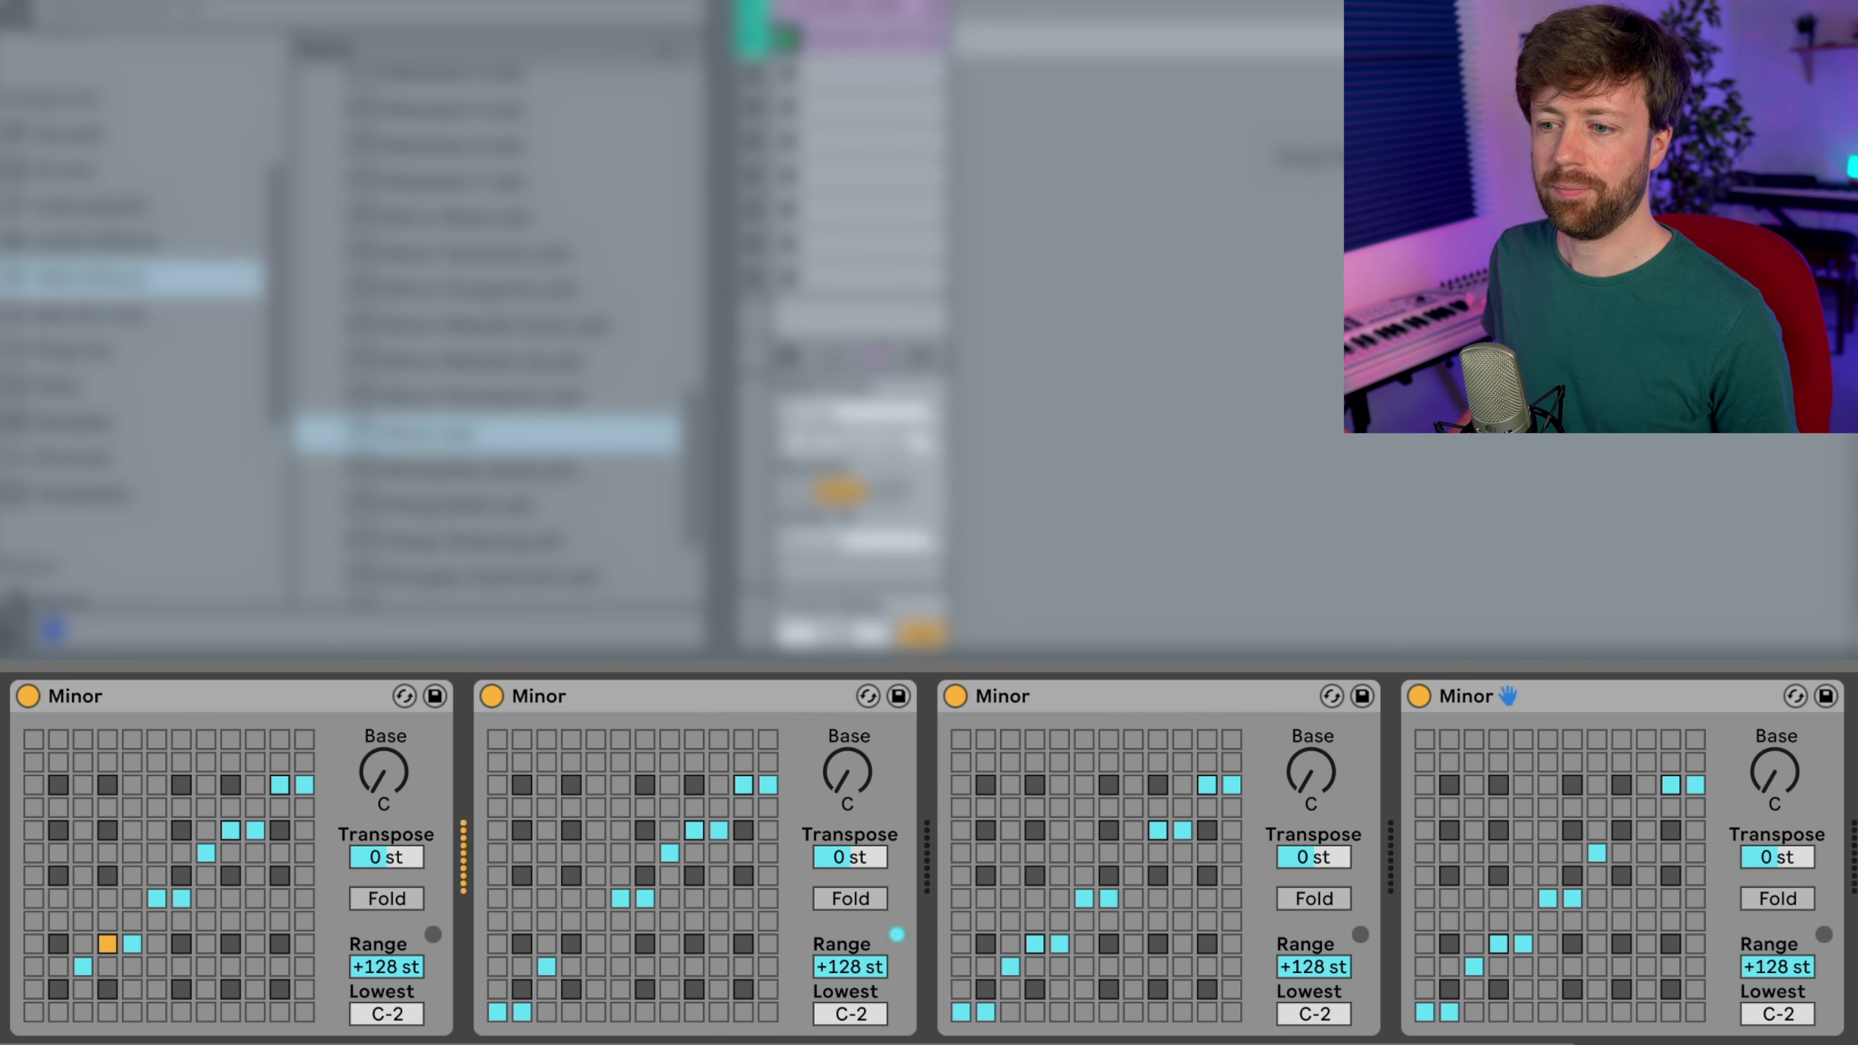
# - Audition the note filtering of the four Minor devices by switching each one off and back on
pyautogui.click(32, 699)
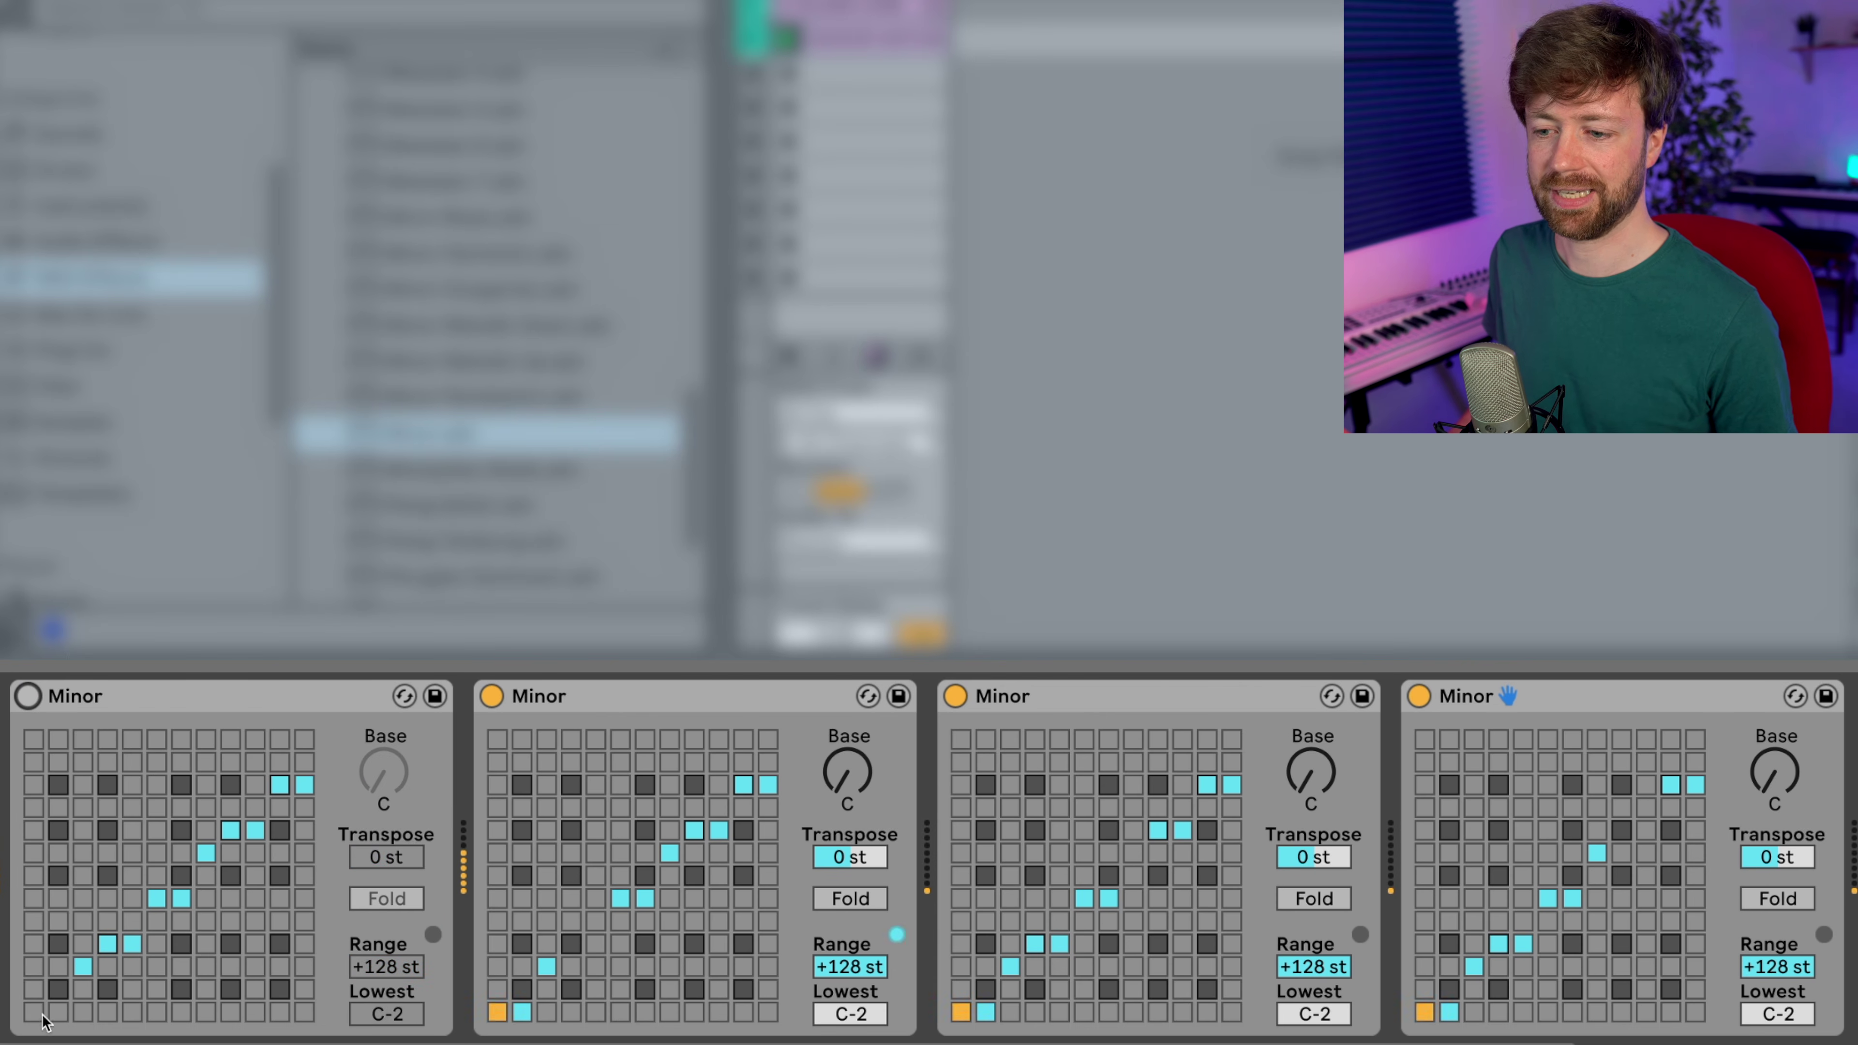
pyautogui.click(29, 697)
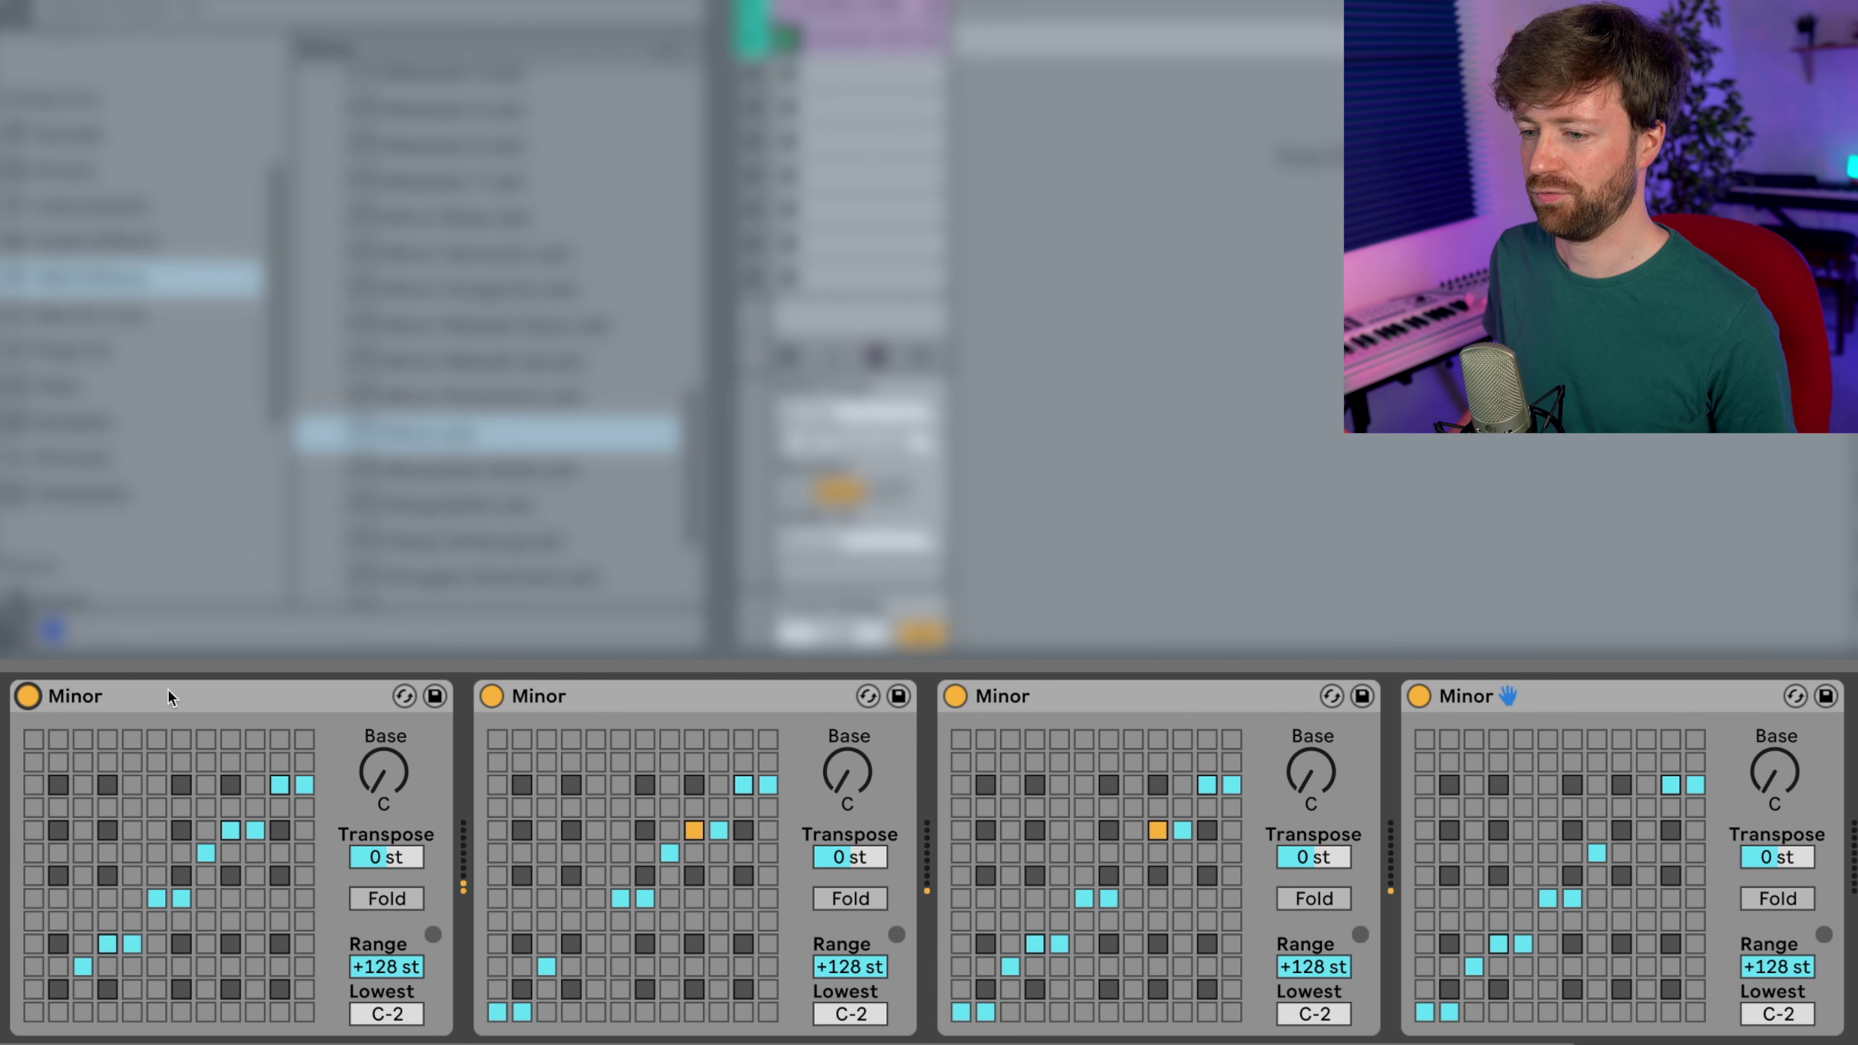
pyautogui.click(491, 696)
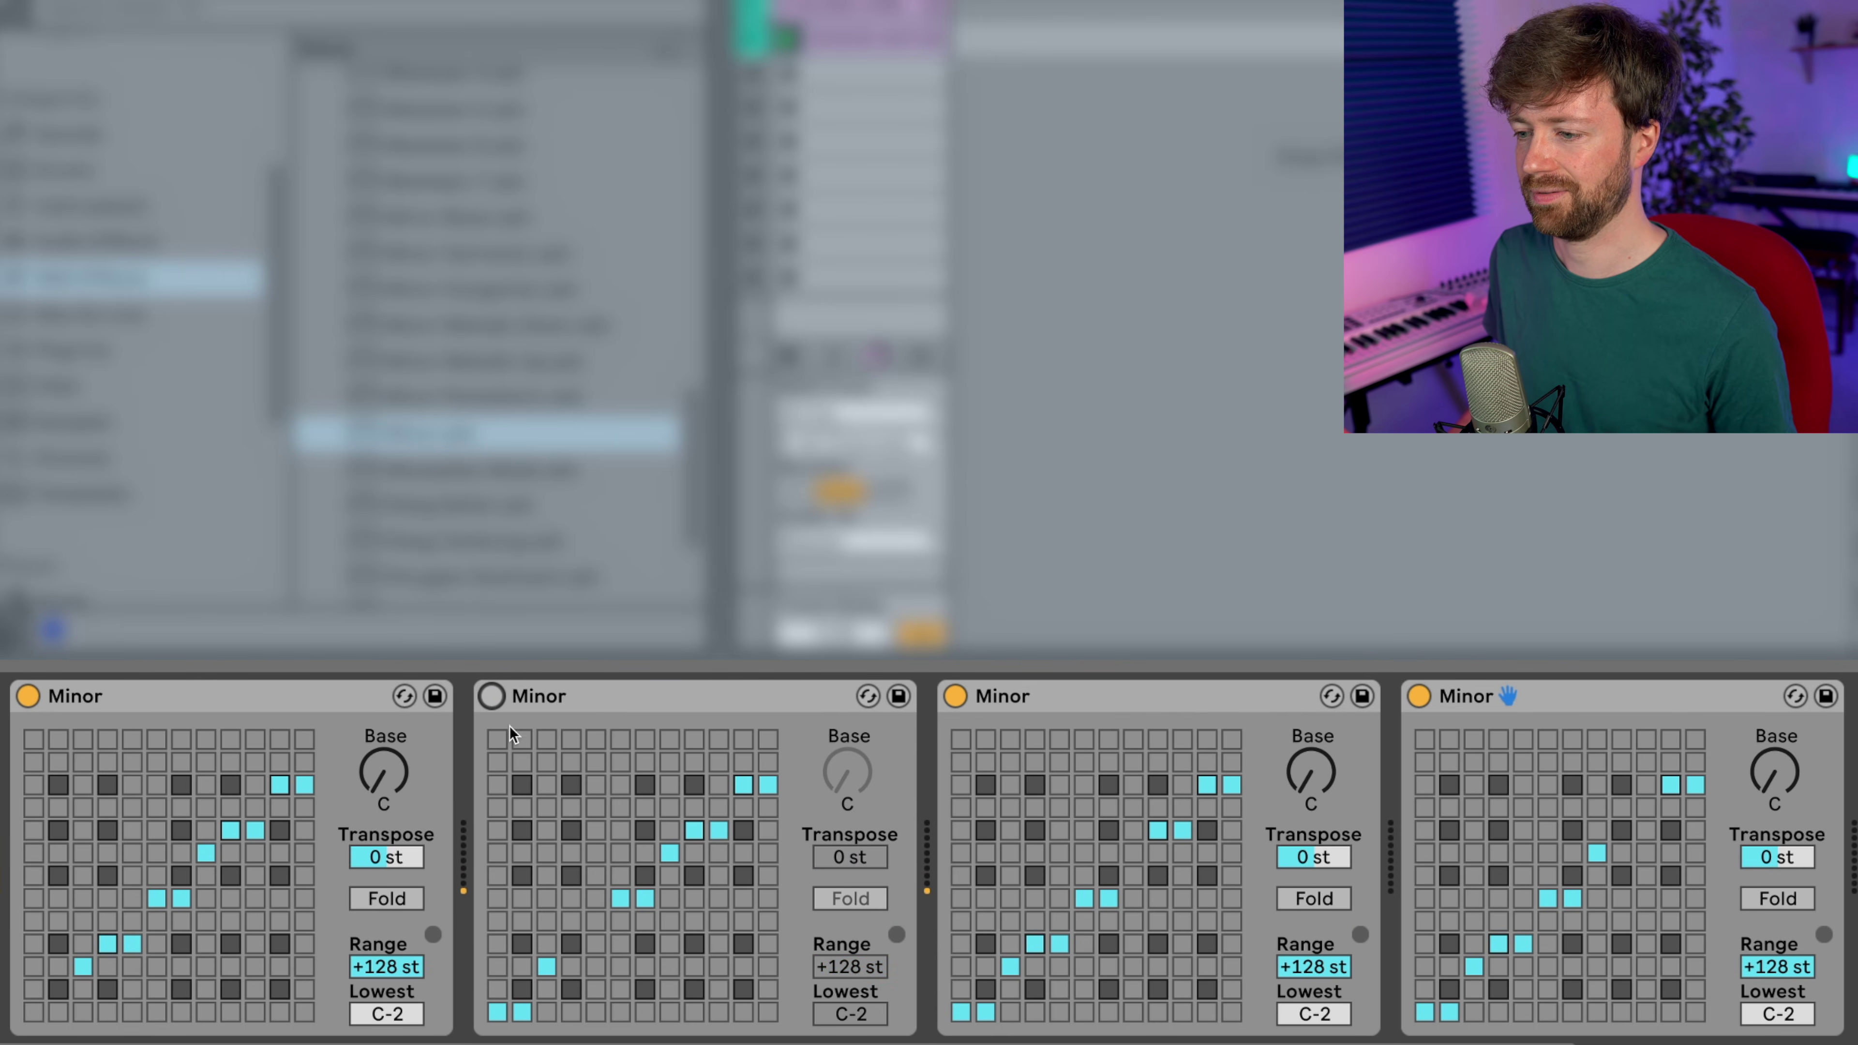
pyautogui.click(492, 699)
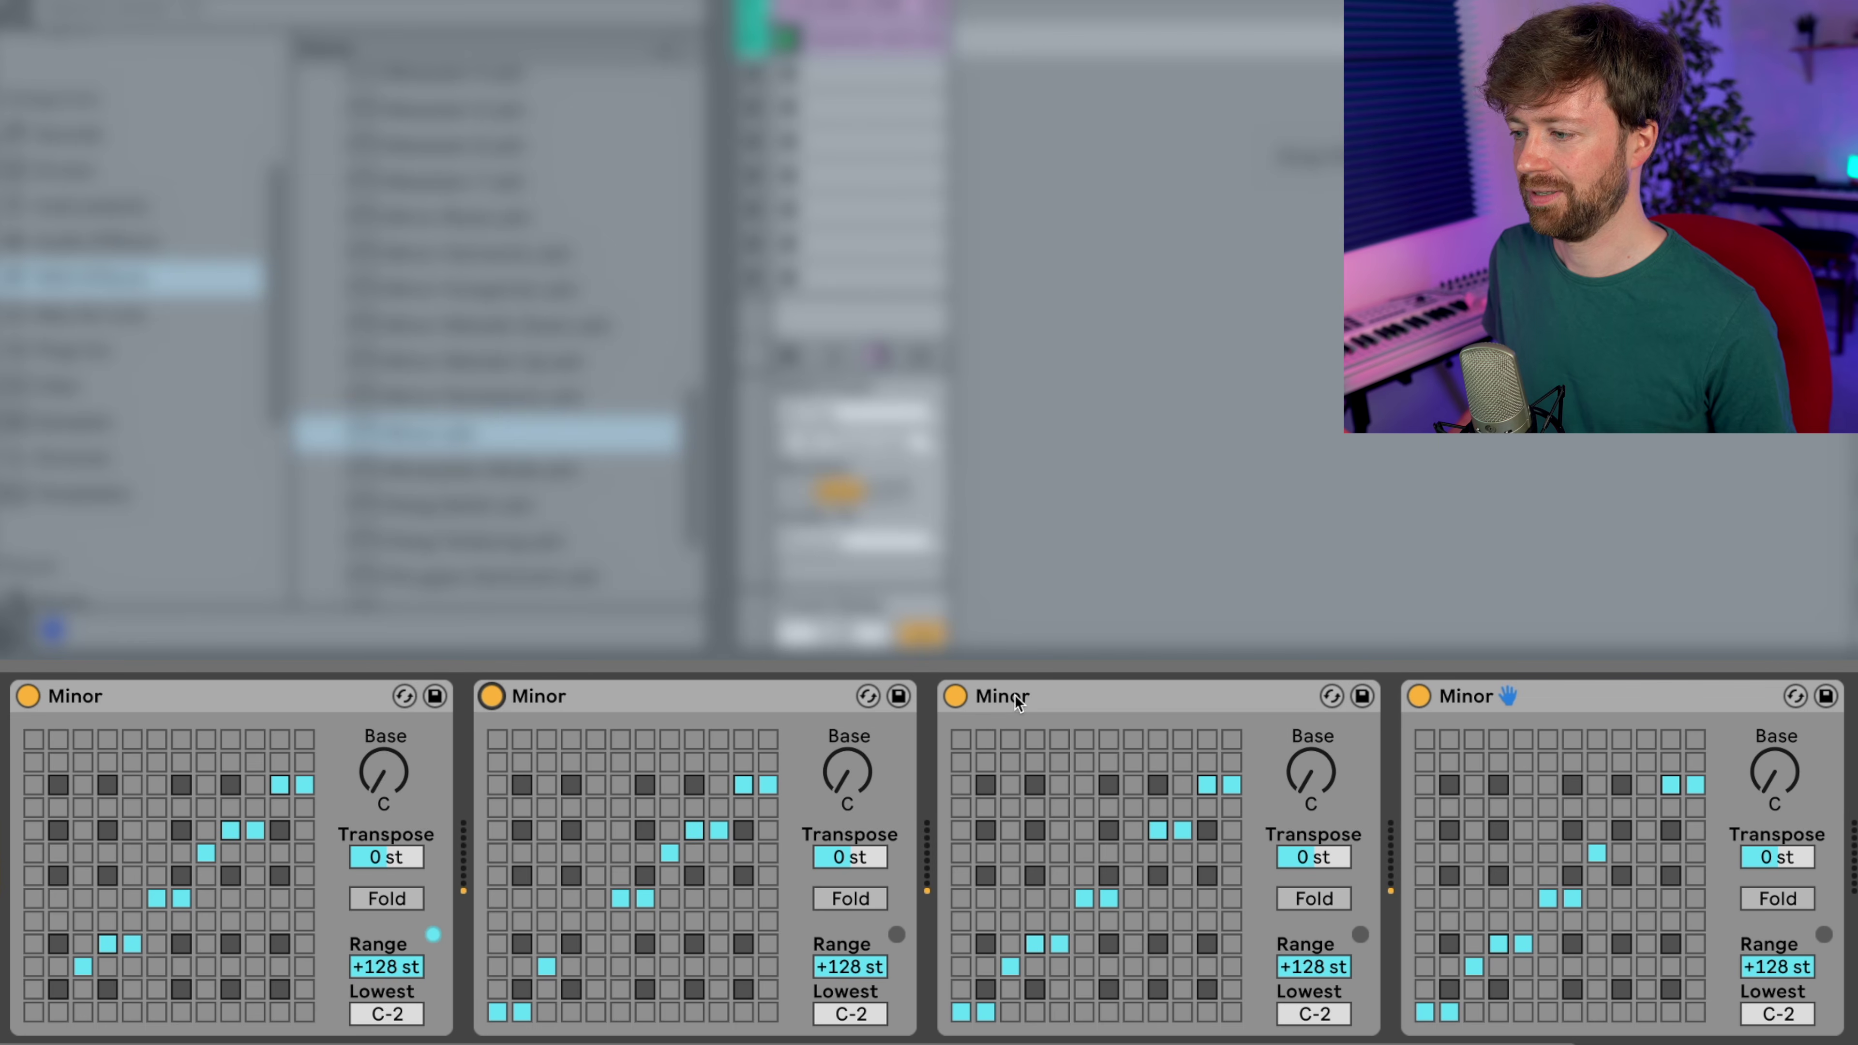
pyautogui.click(954, 703)
pyautogui.click(954, 704)
pyautogui.click(1418, 696)
pyautogui.click(1417, 695)
pyautogui.click(1418, 695)
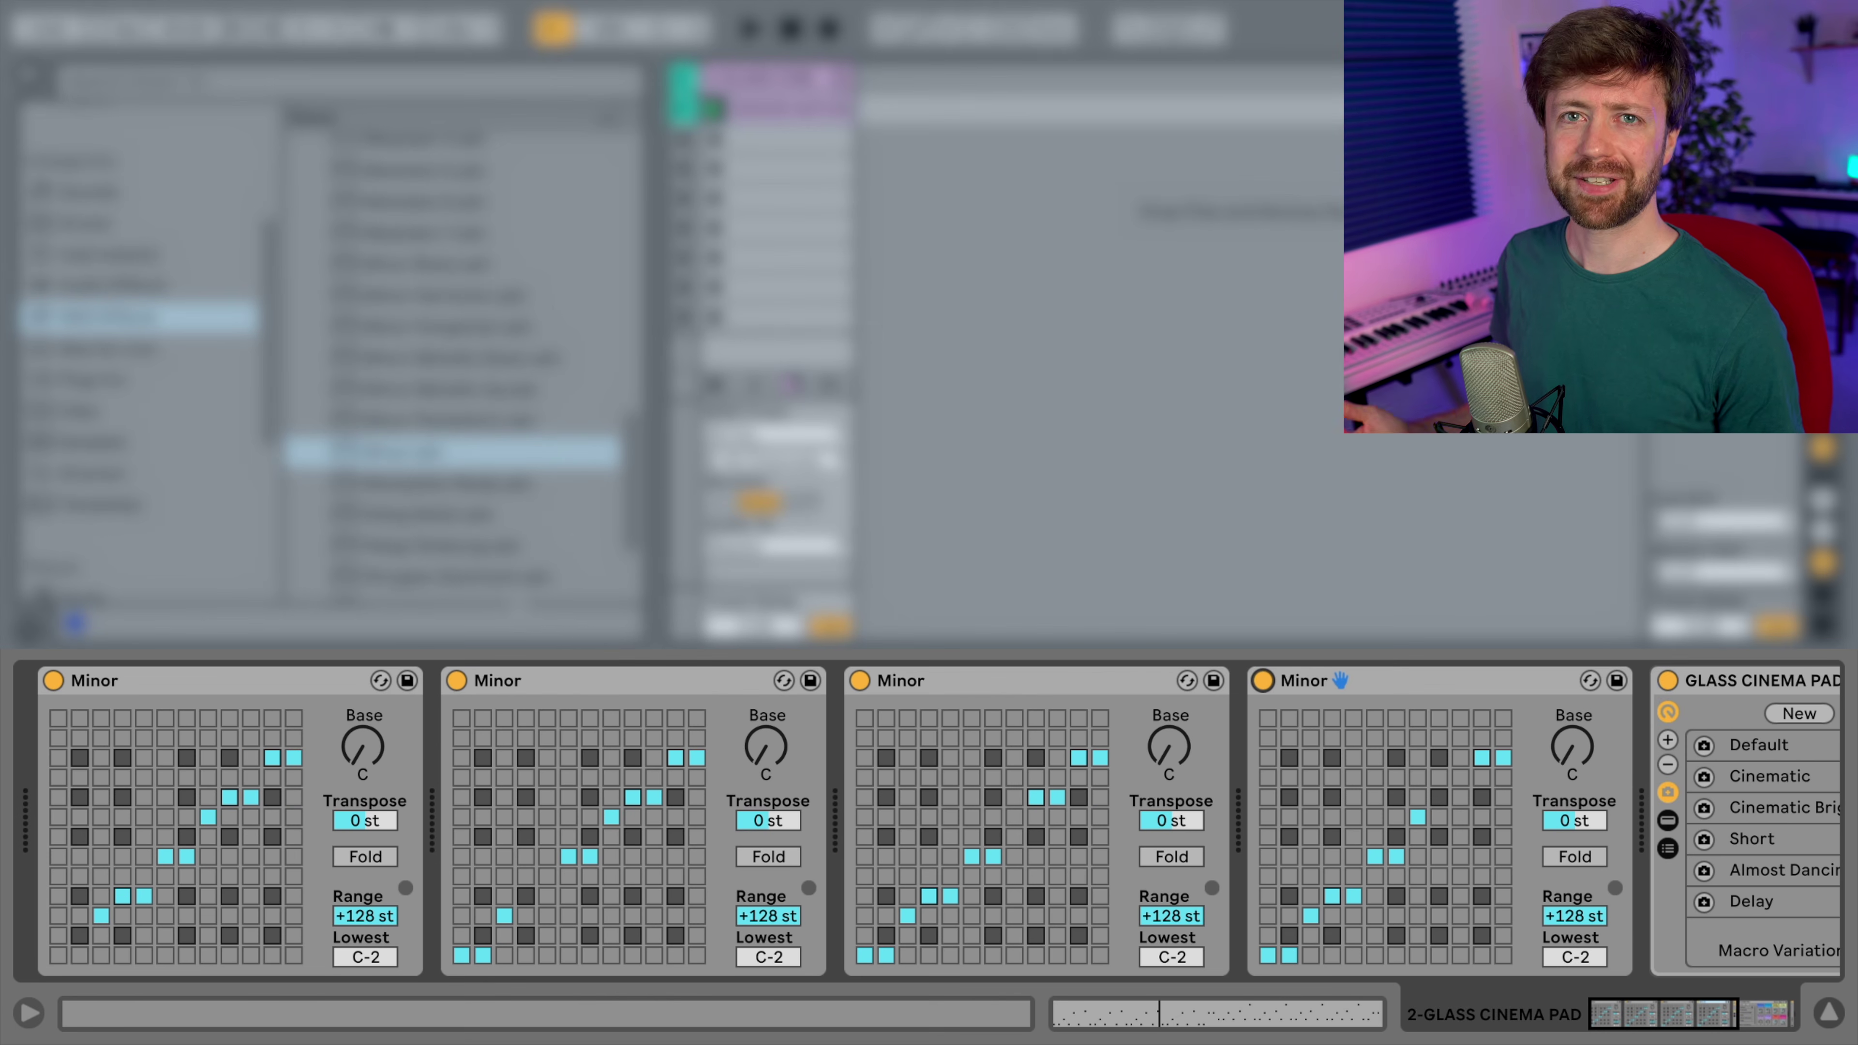
# - Group the four Minor devices into a MIDI Effect Rack and show its macro controls
pyautogui.click(268, 677)
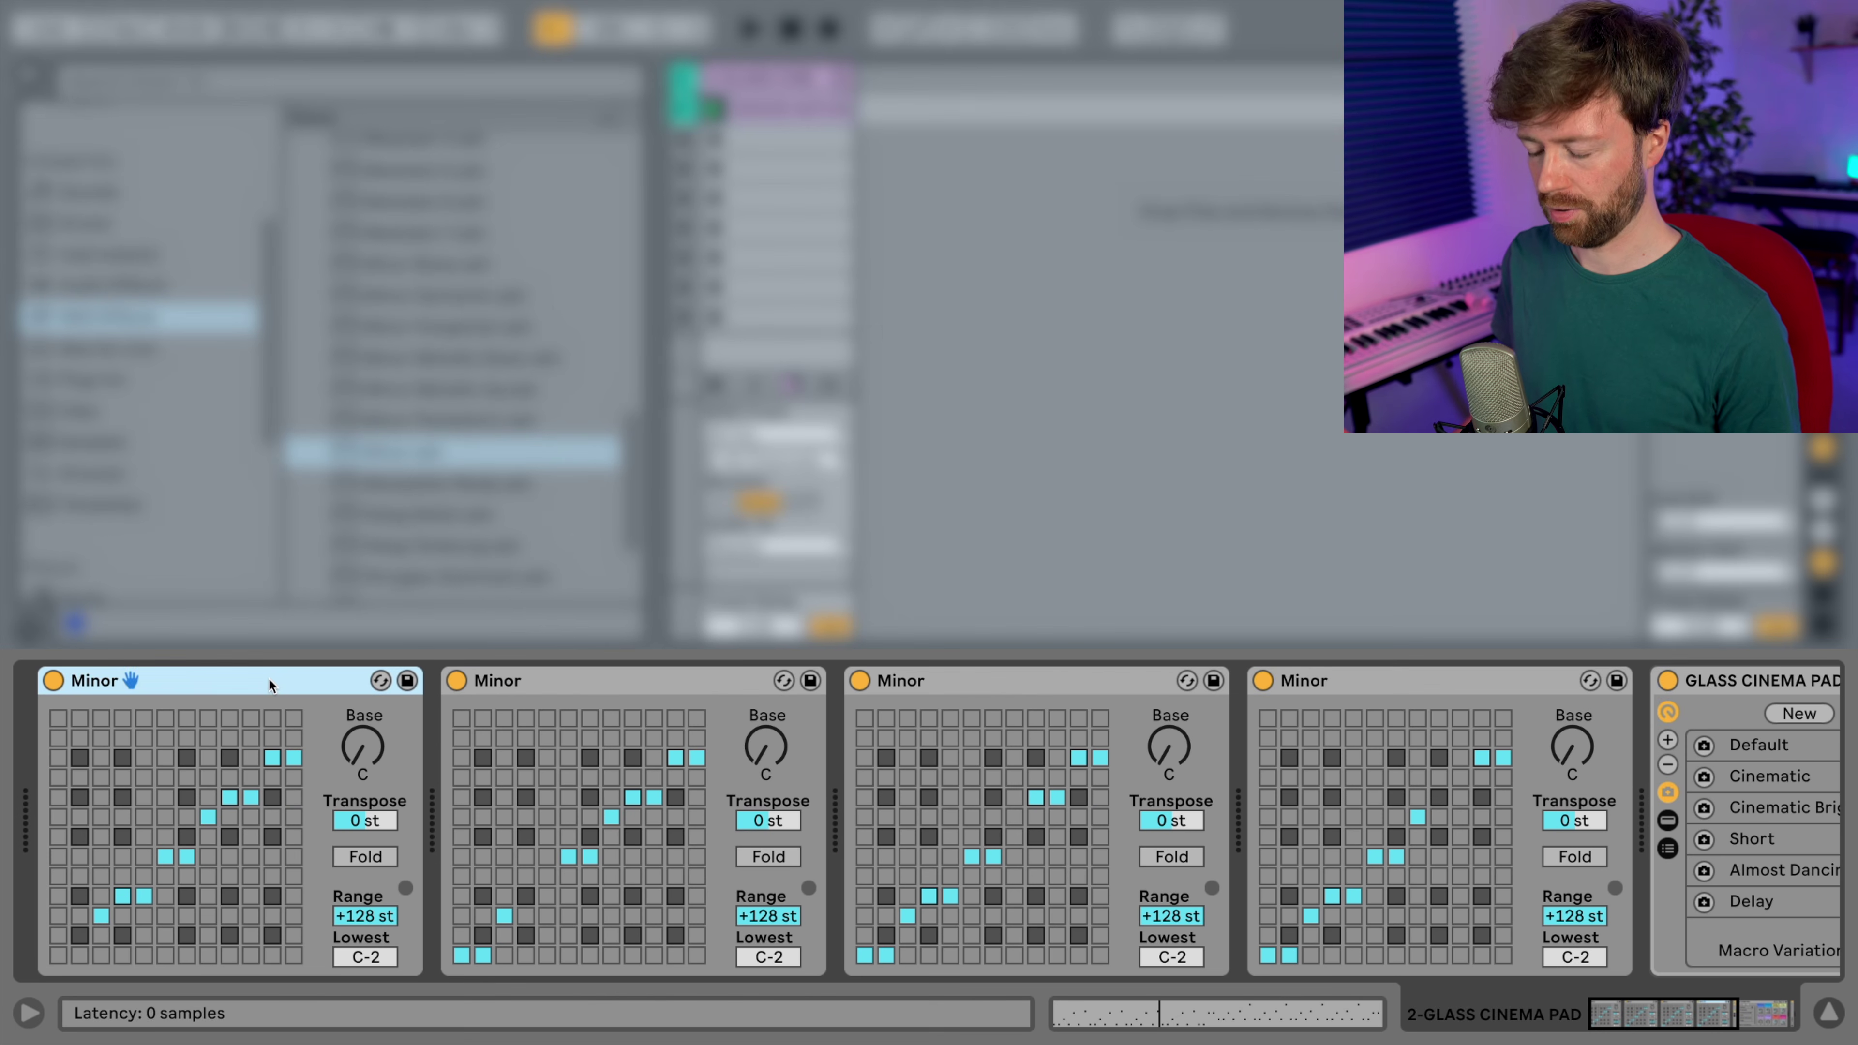
pyautogui.keyDown('shift'); pyautogui.click(1387, 679); pyautogui.keyUp('shift')
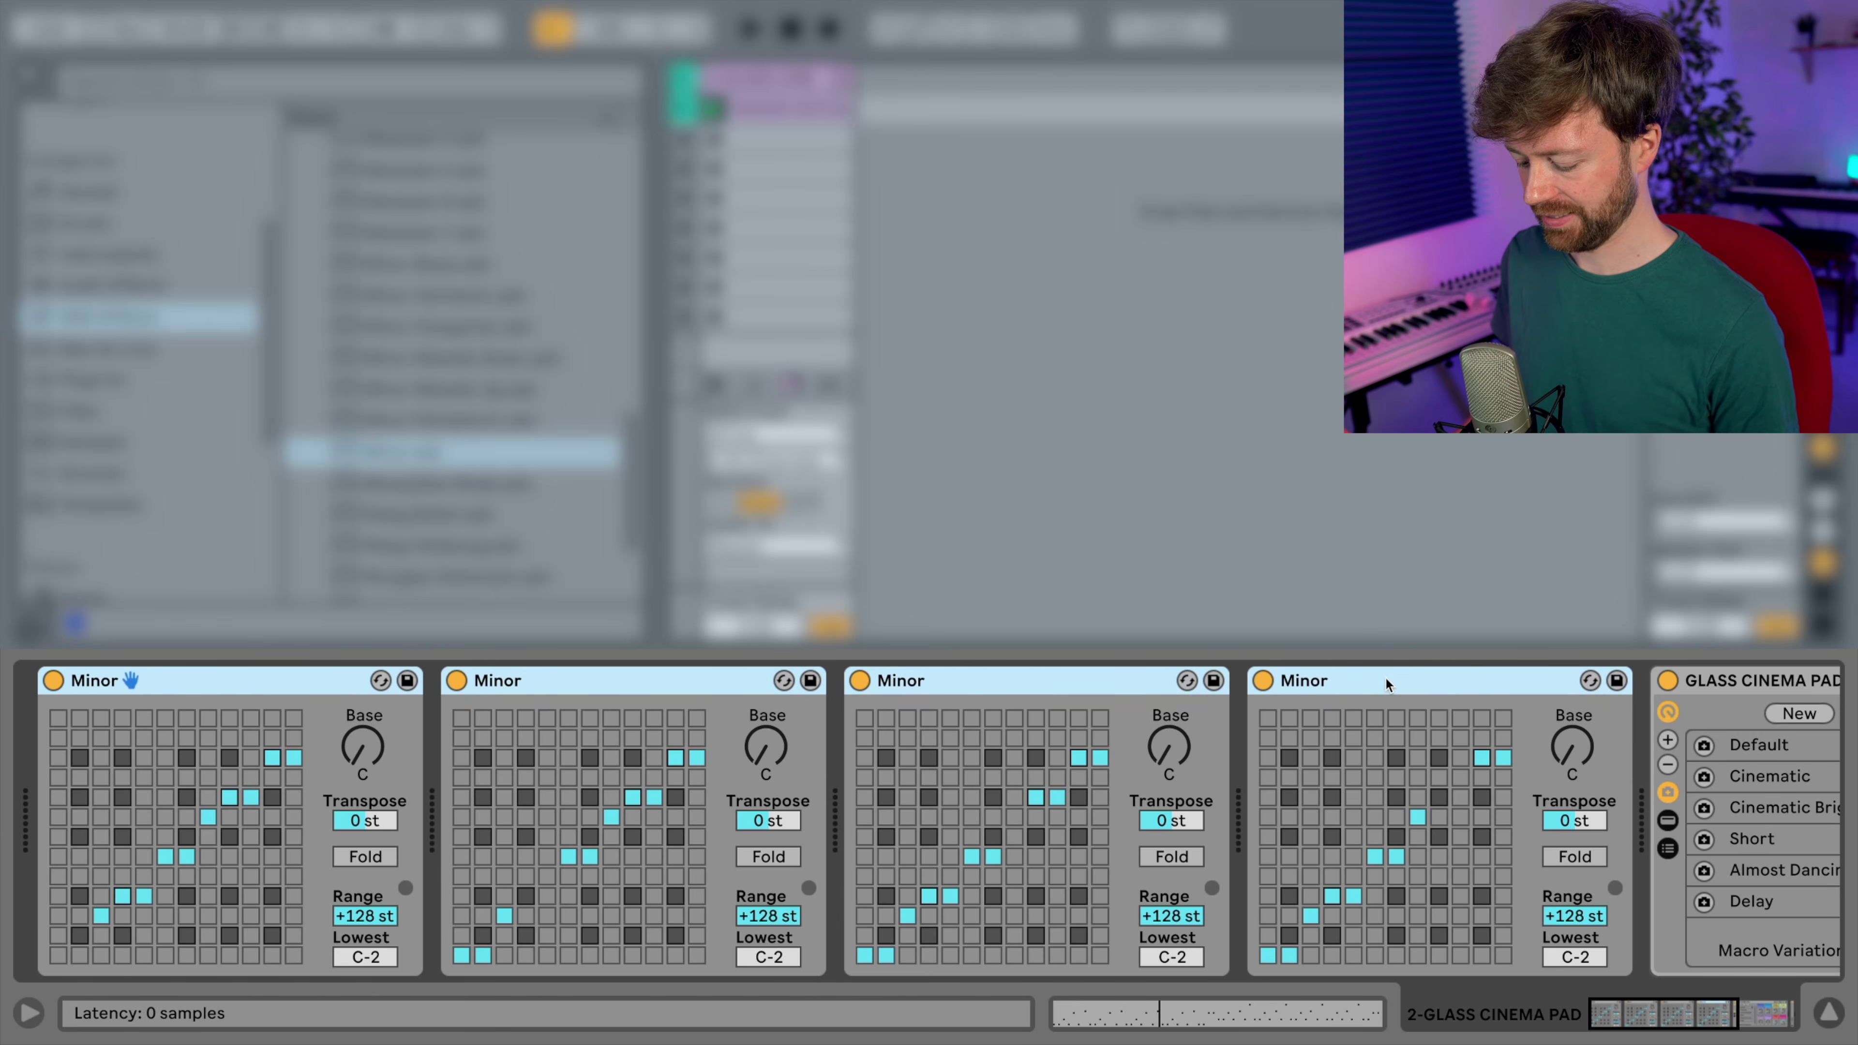
pyautogui.rightClick(1133, 677)
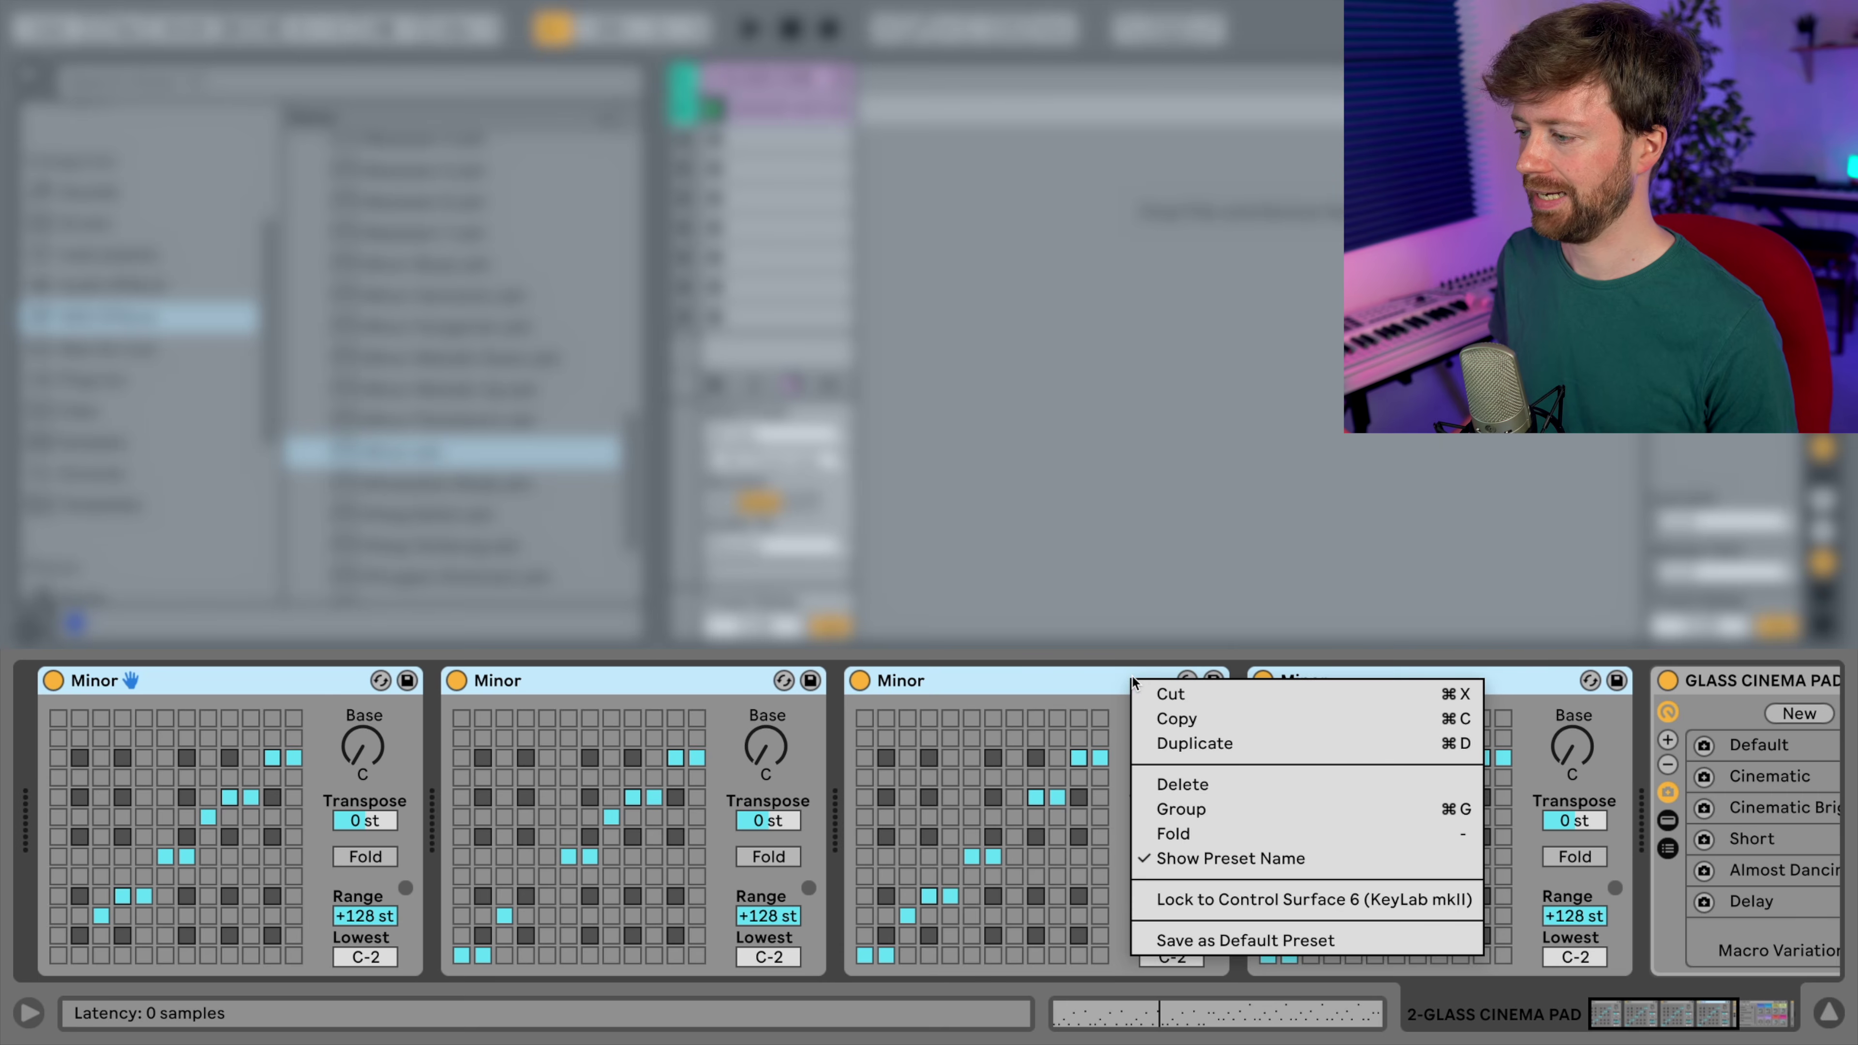
pyautogui.click(1038, 690)
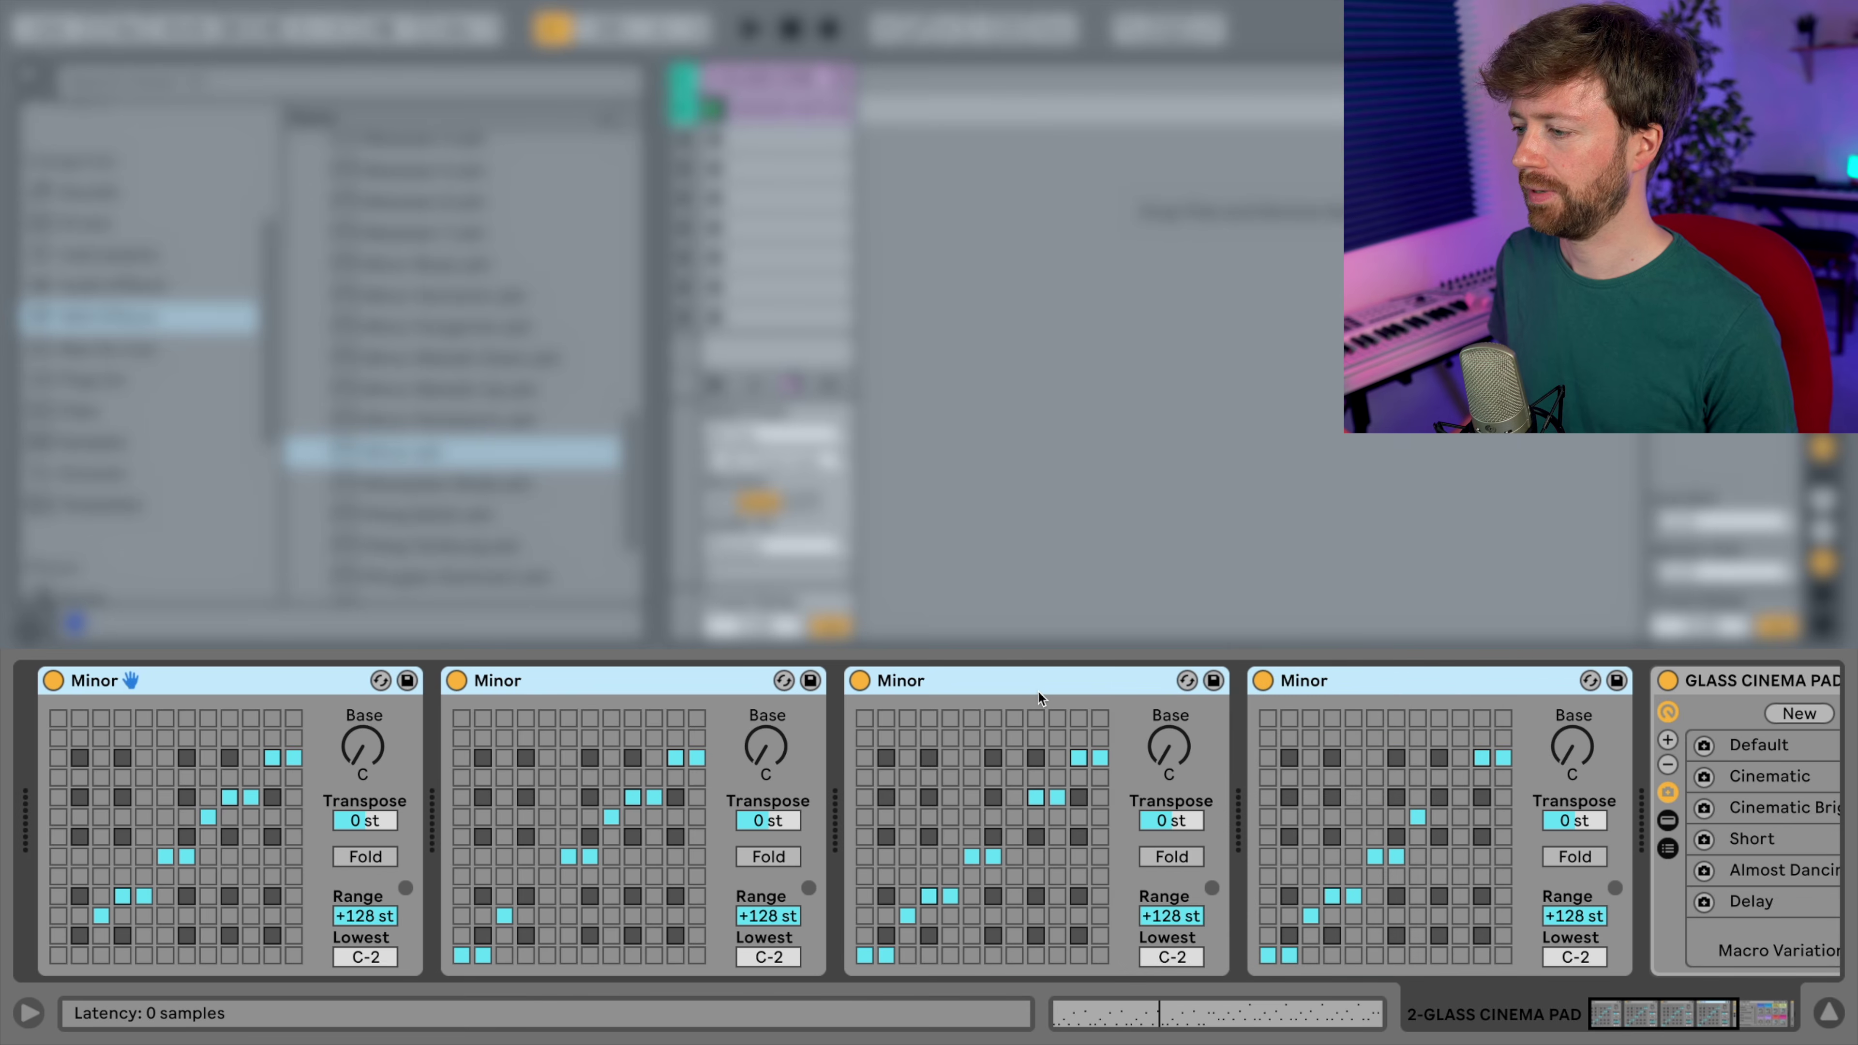
pyautogui.press('super+g')
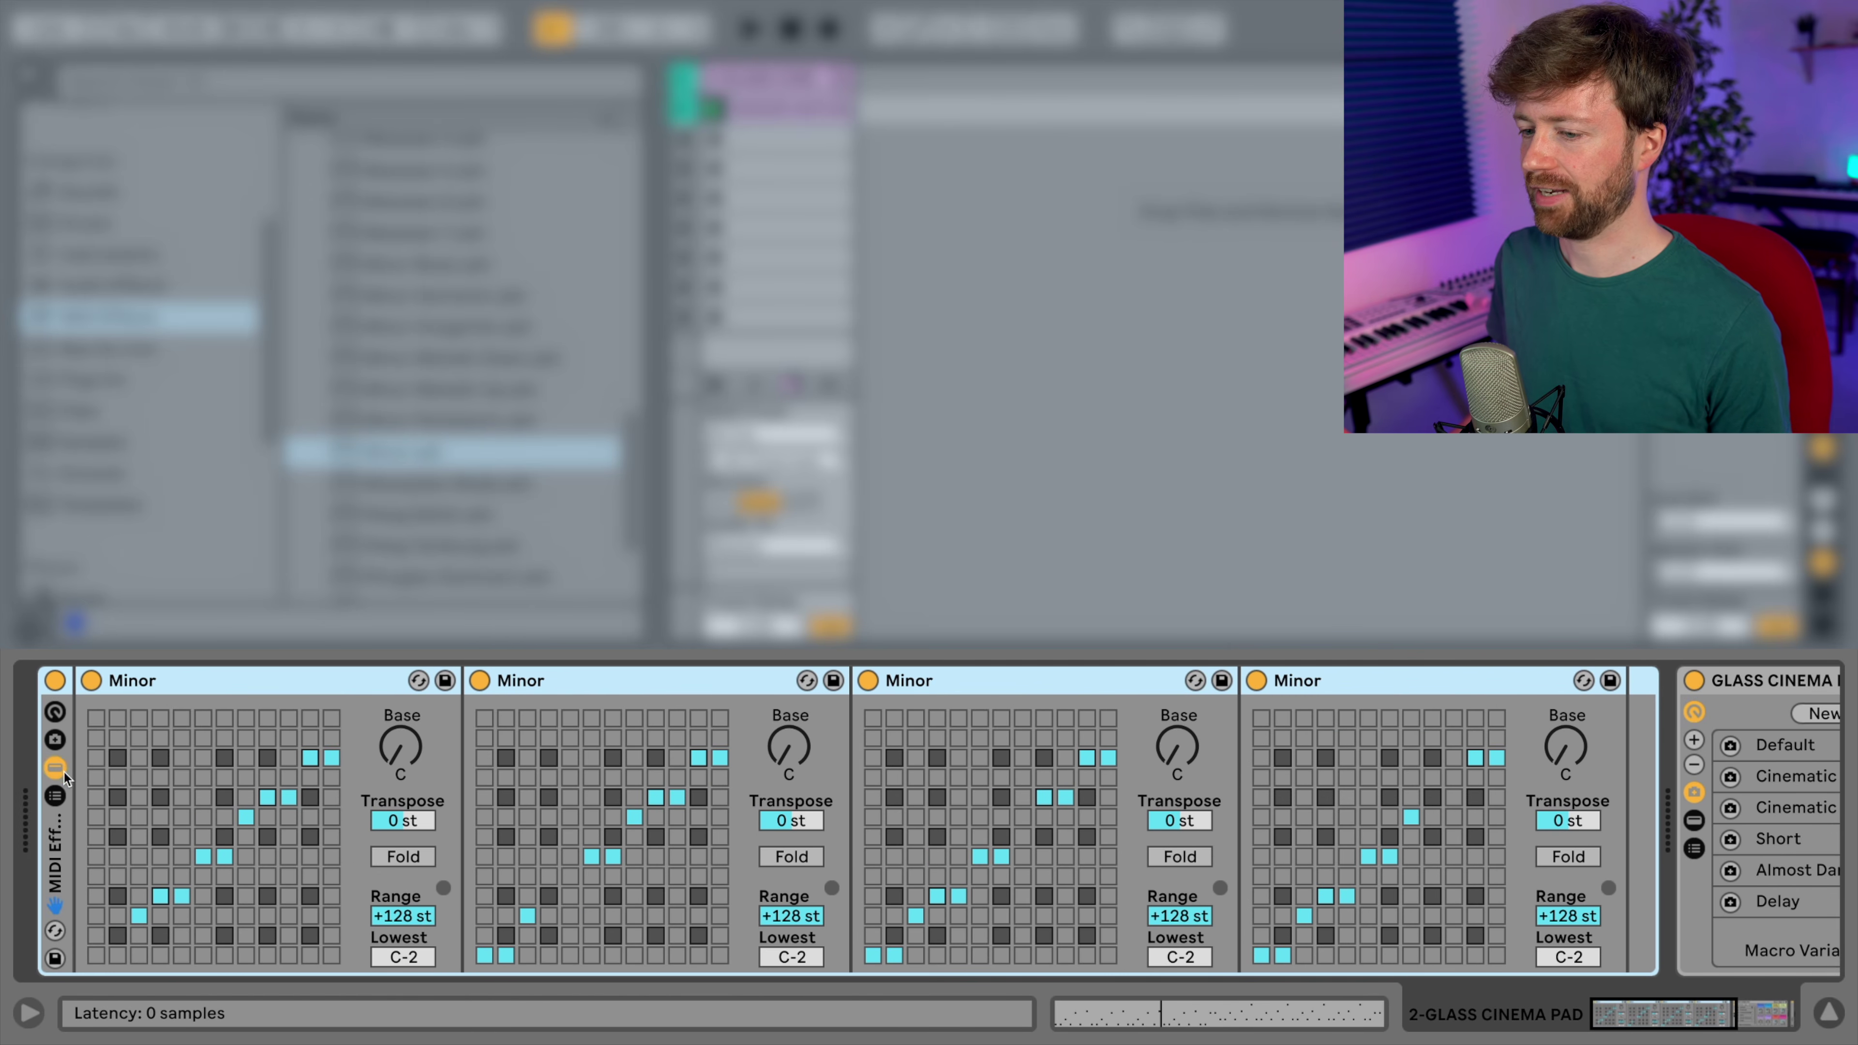
pyautogui.click(58, 713)
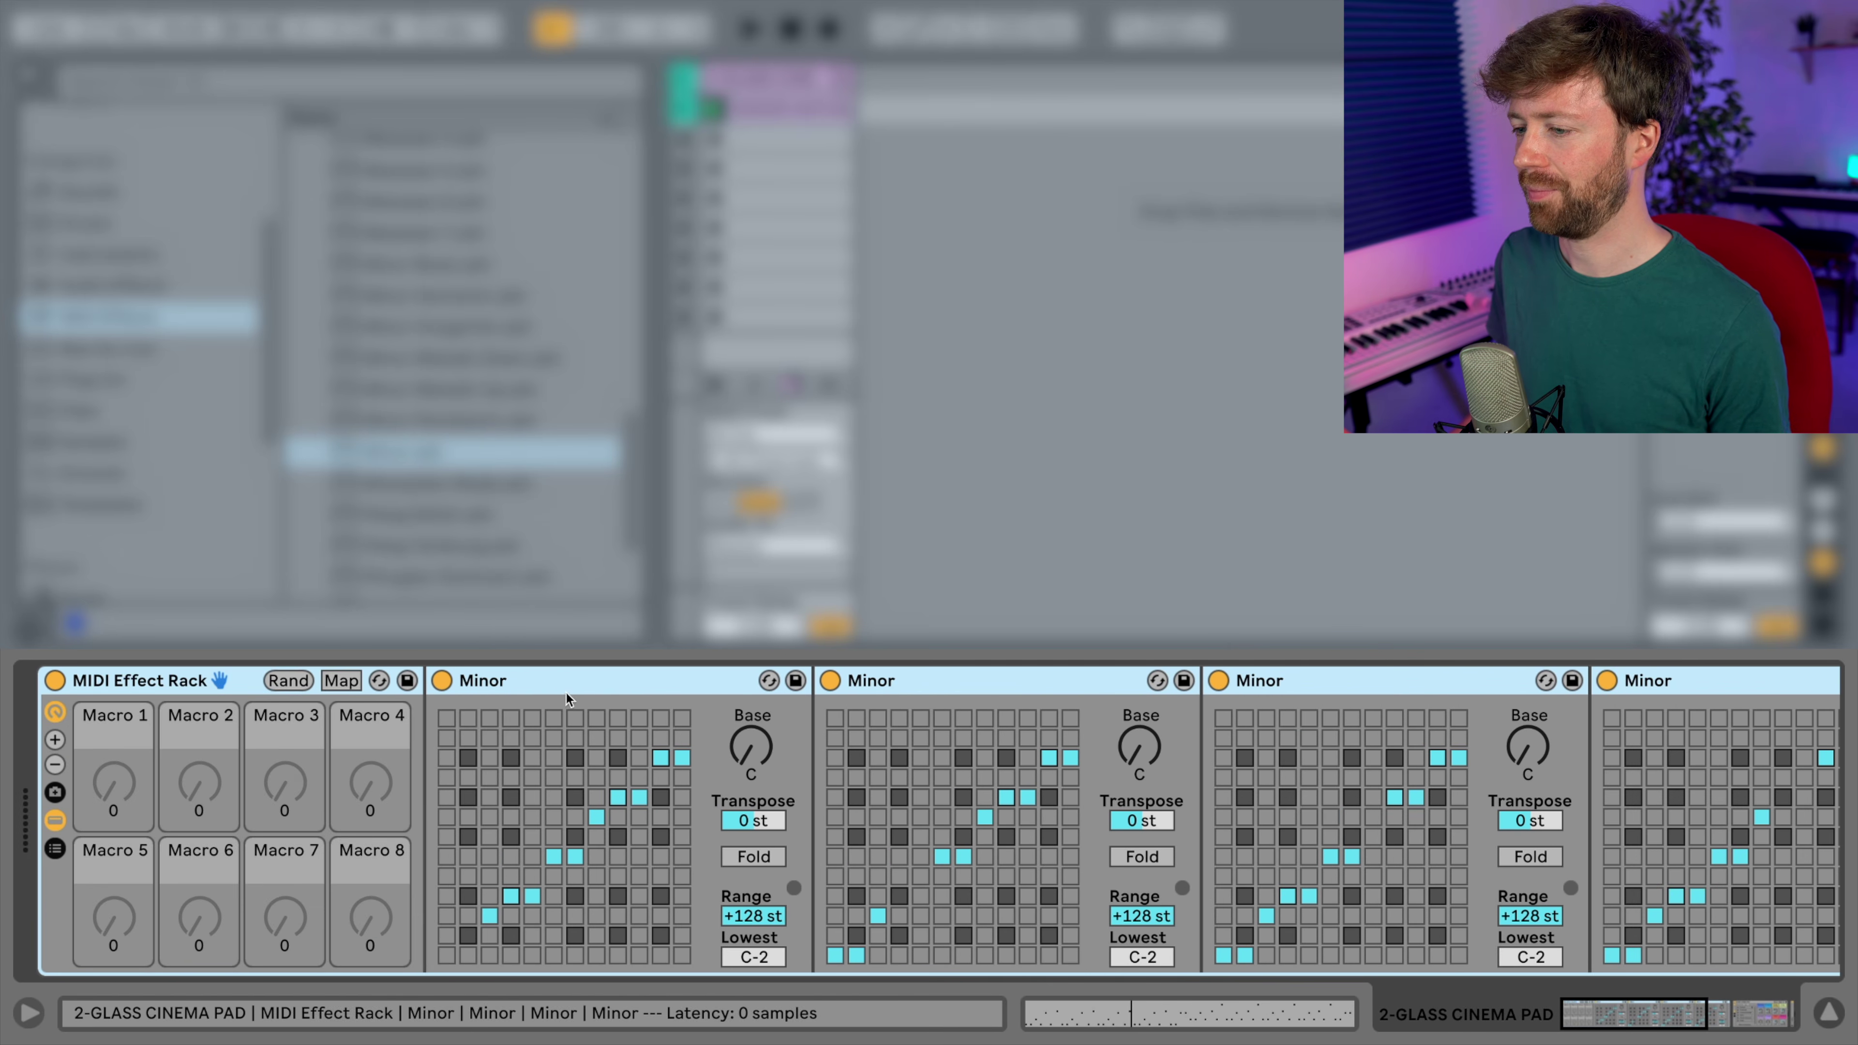
# - Map the on/off switches of the four Minor devices, in order, to Macros 1, 2, 3 and 4
pyautogui.click(552, 680)
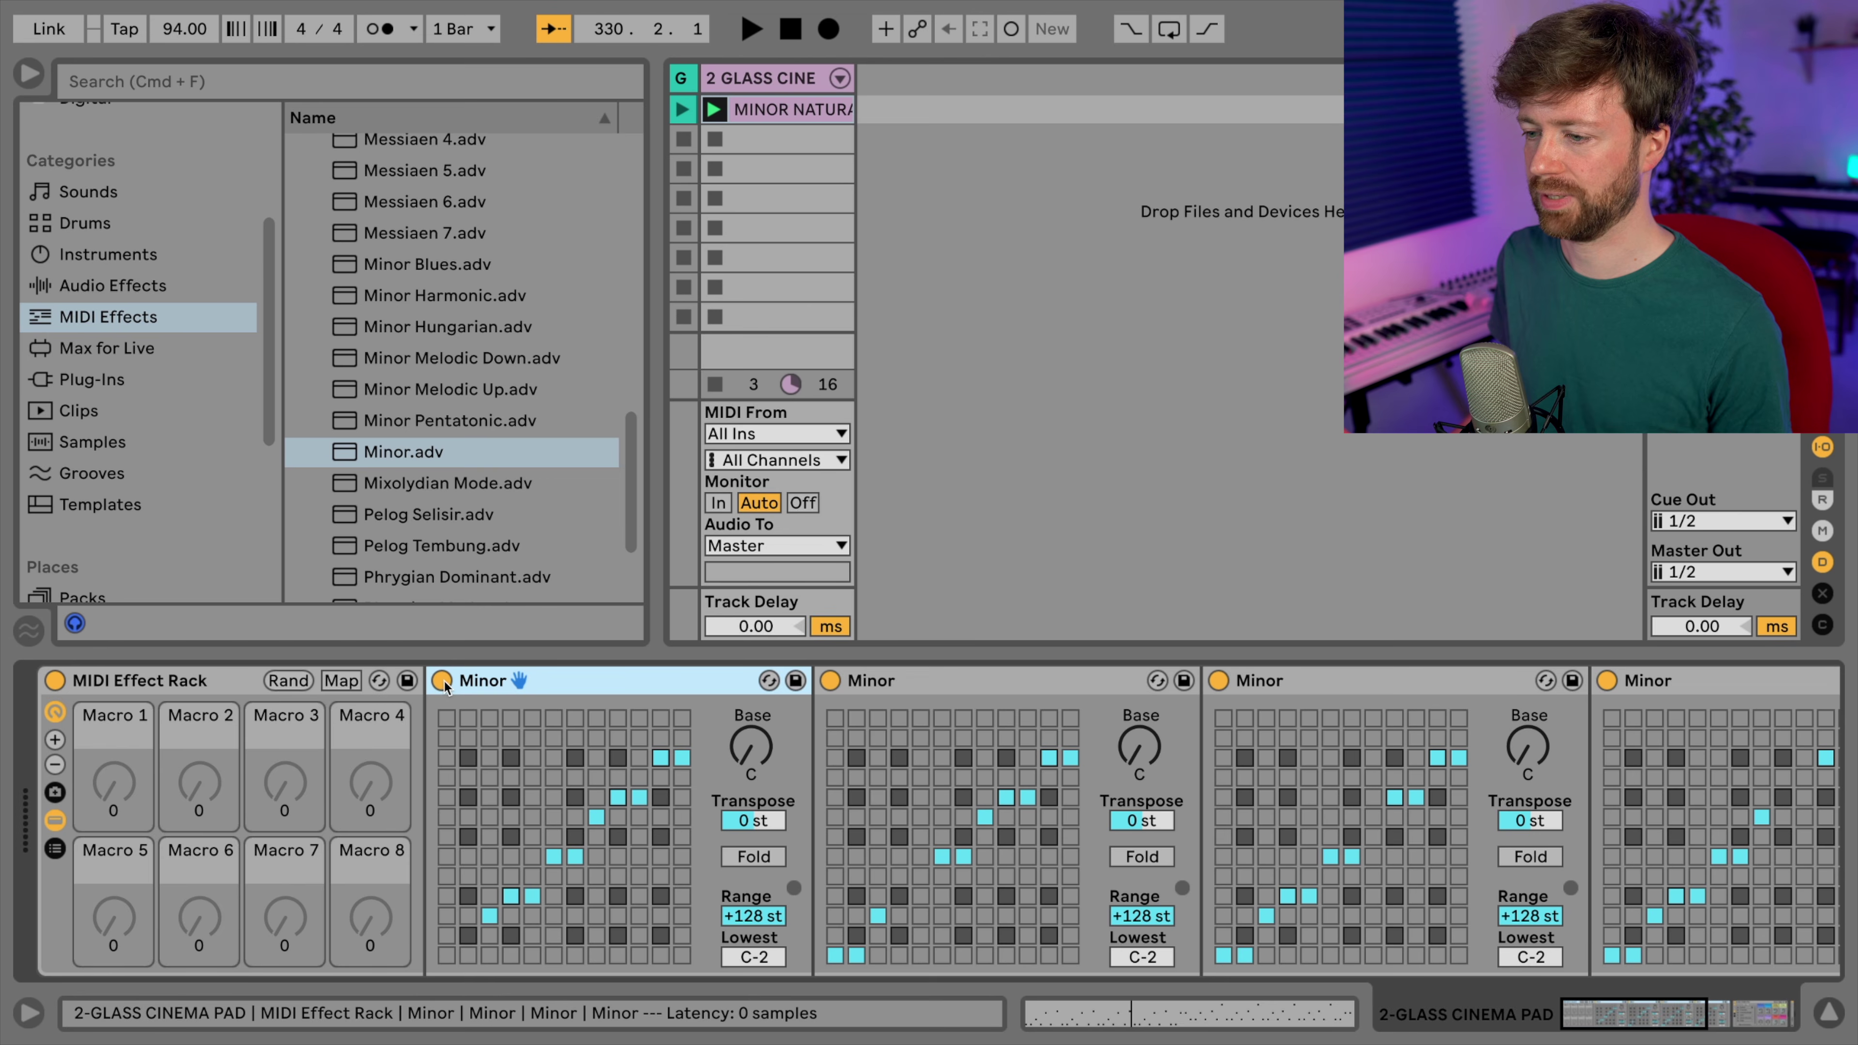
pyautogui.rightClick(442, 682)
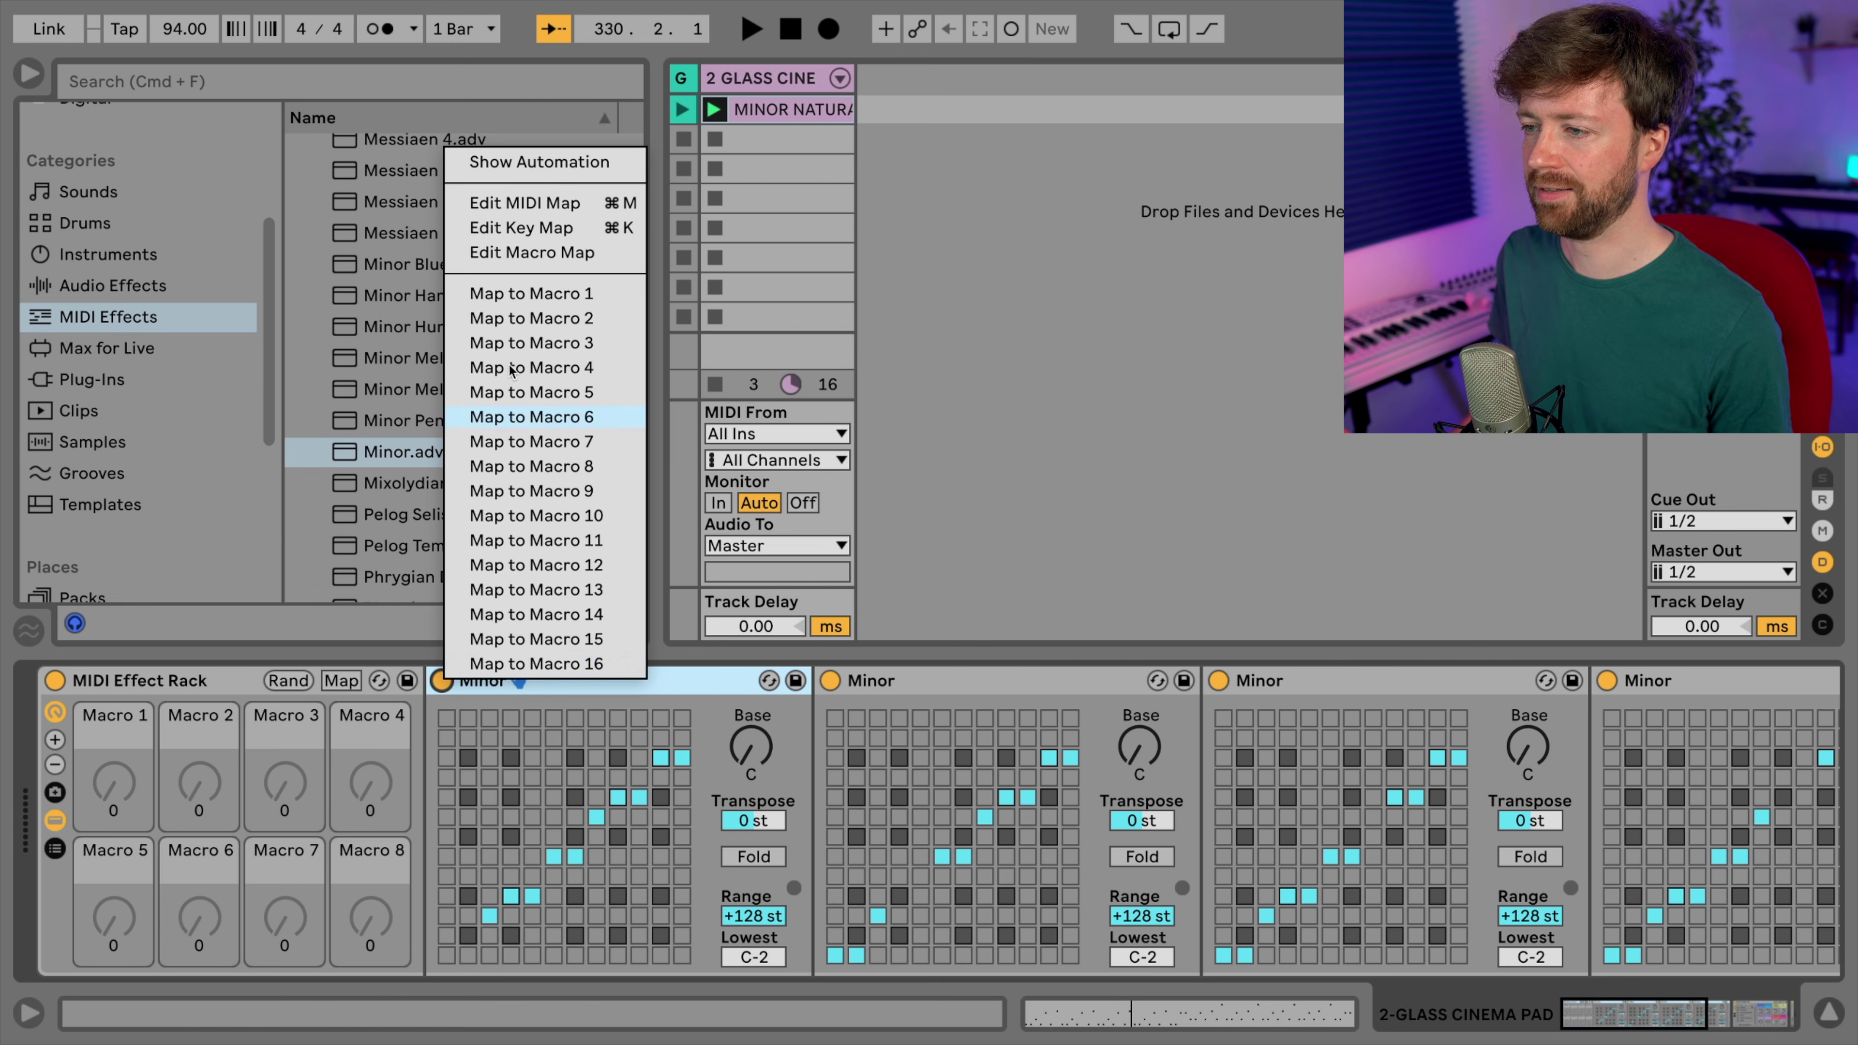
pyautogui.click(517, 295)
pyautogui.rightClick(830, 683)
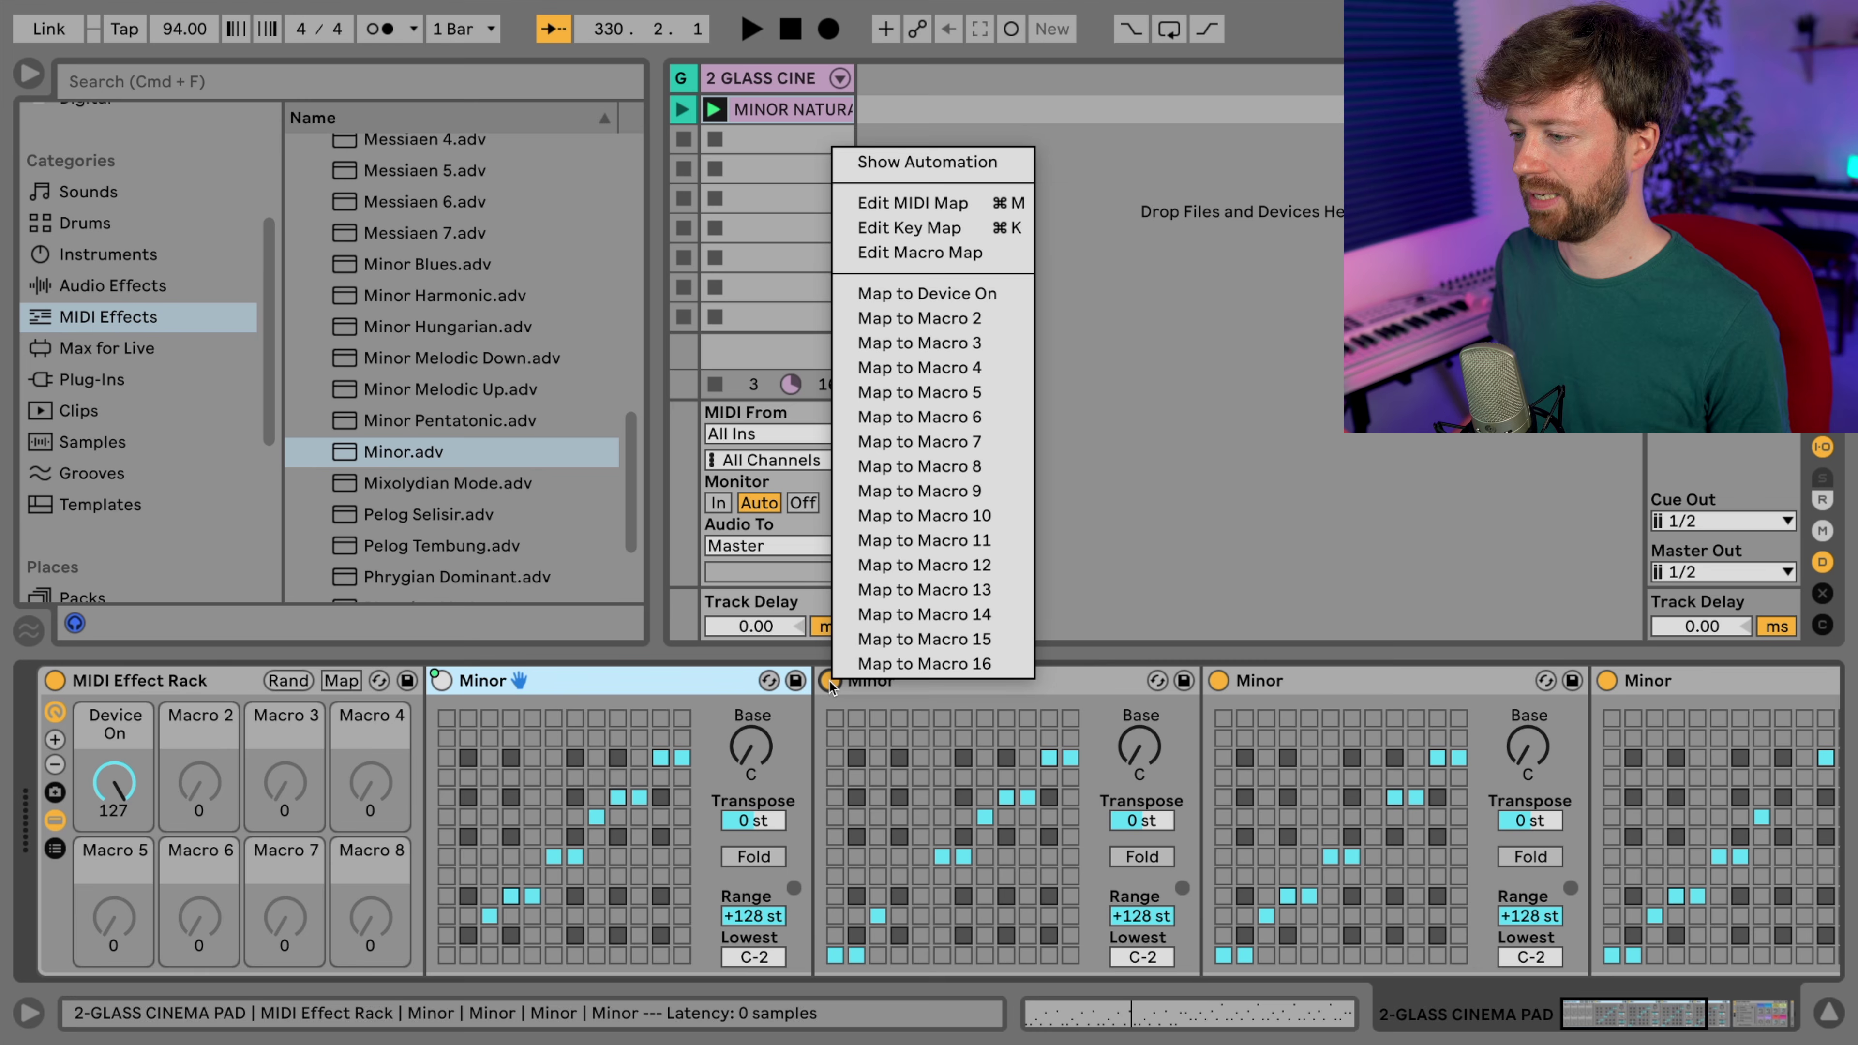
pyautogui.click(913, 320)
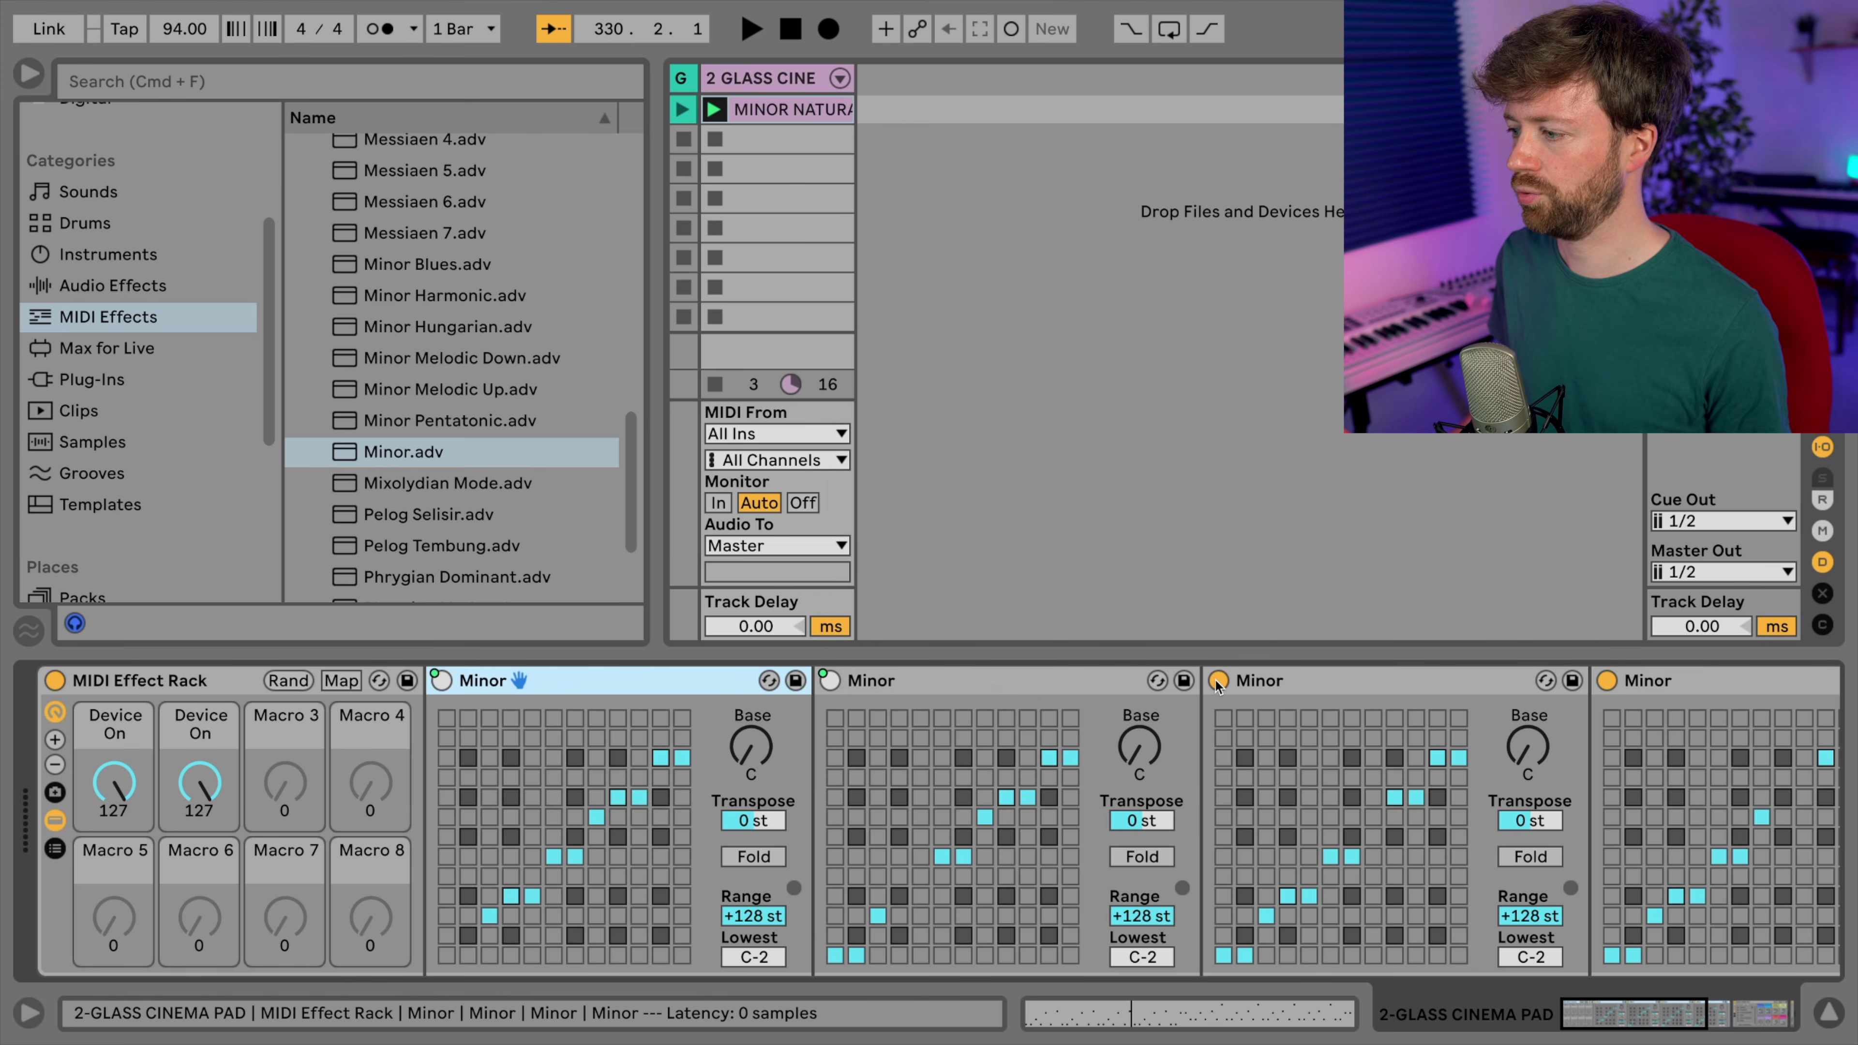
pyautogui.rightClick(1218, 683)
pyautogui.click(1329, 348)
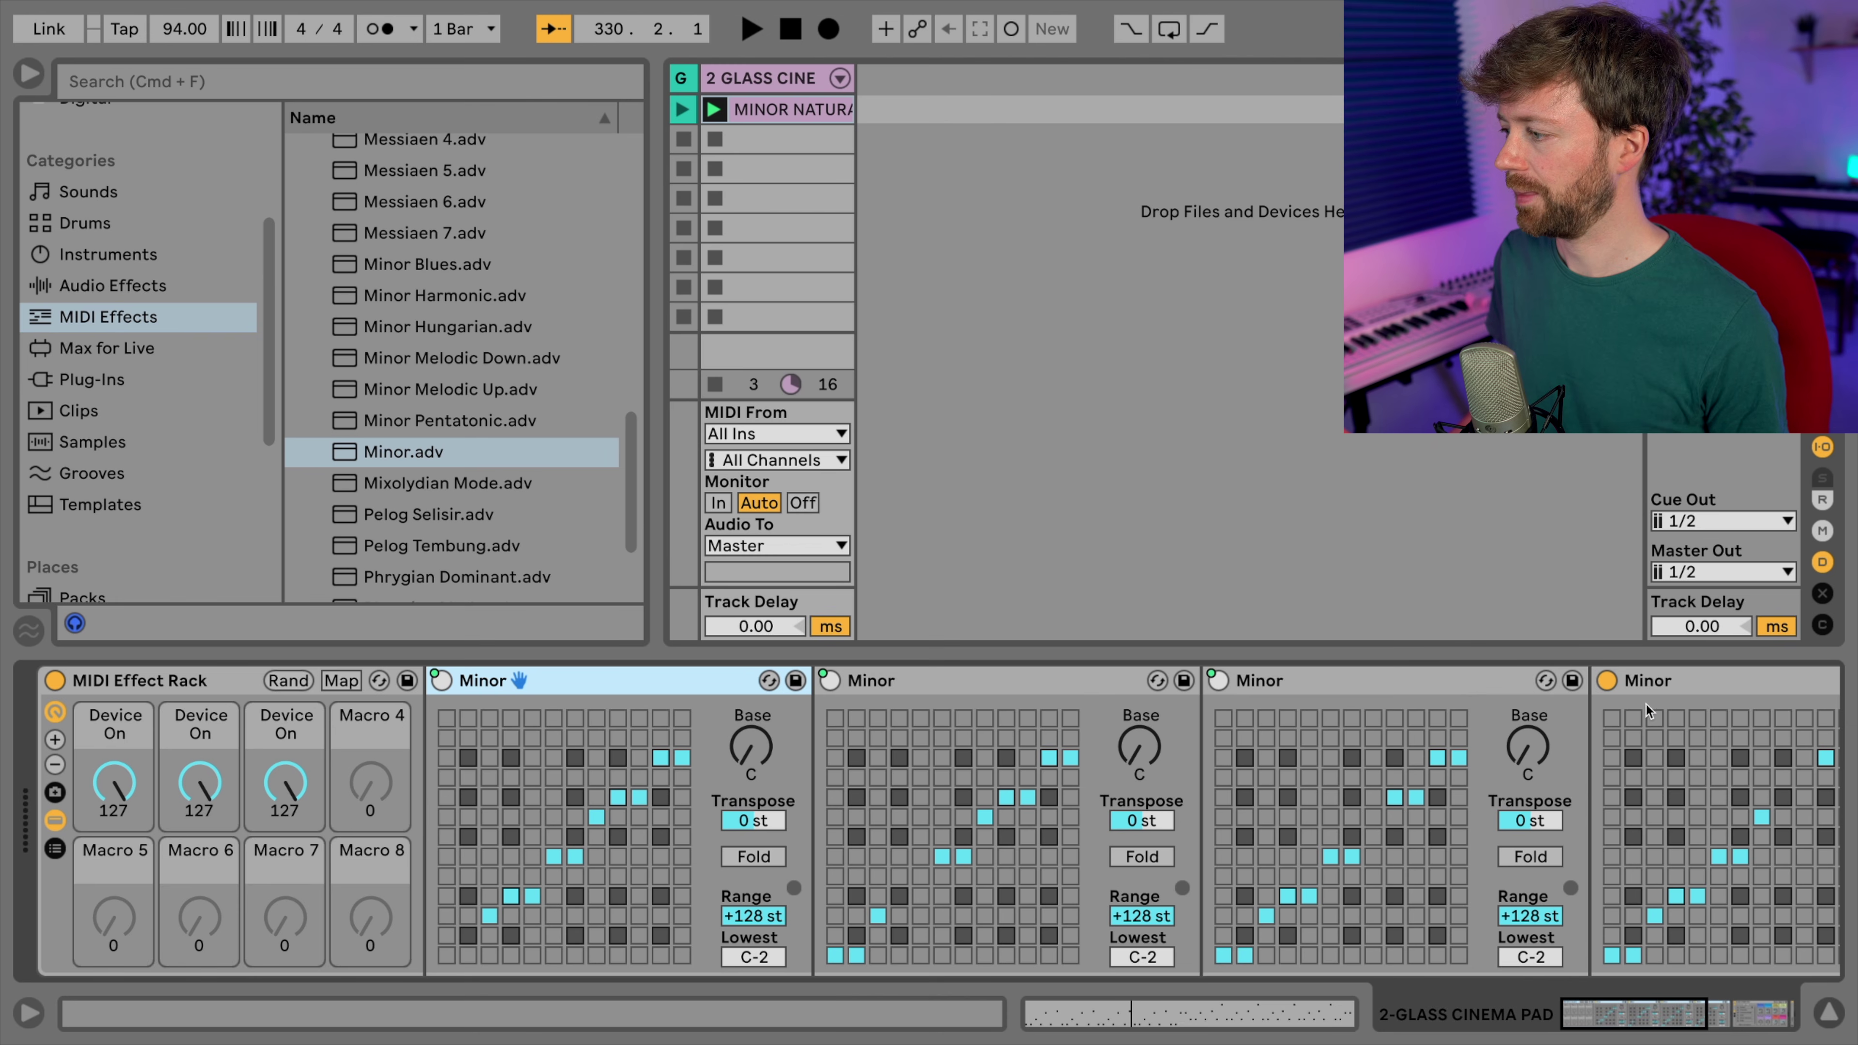
pyautogui.rightClick(1606, 681)
pyautogui.click(1705, 366)
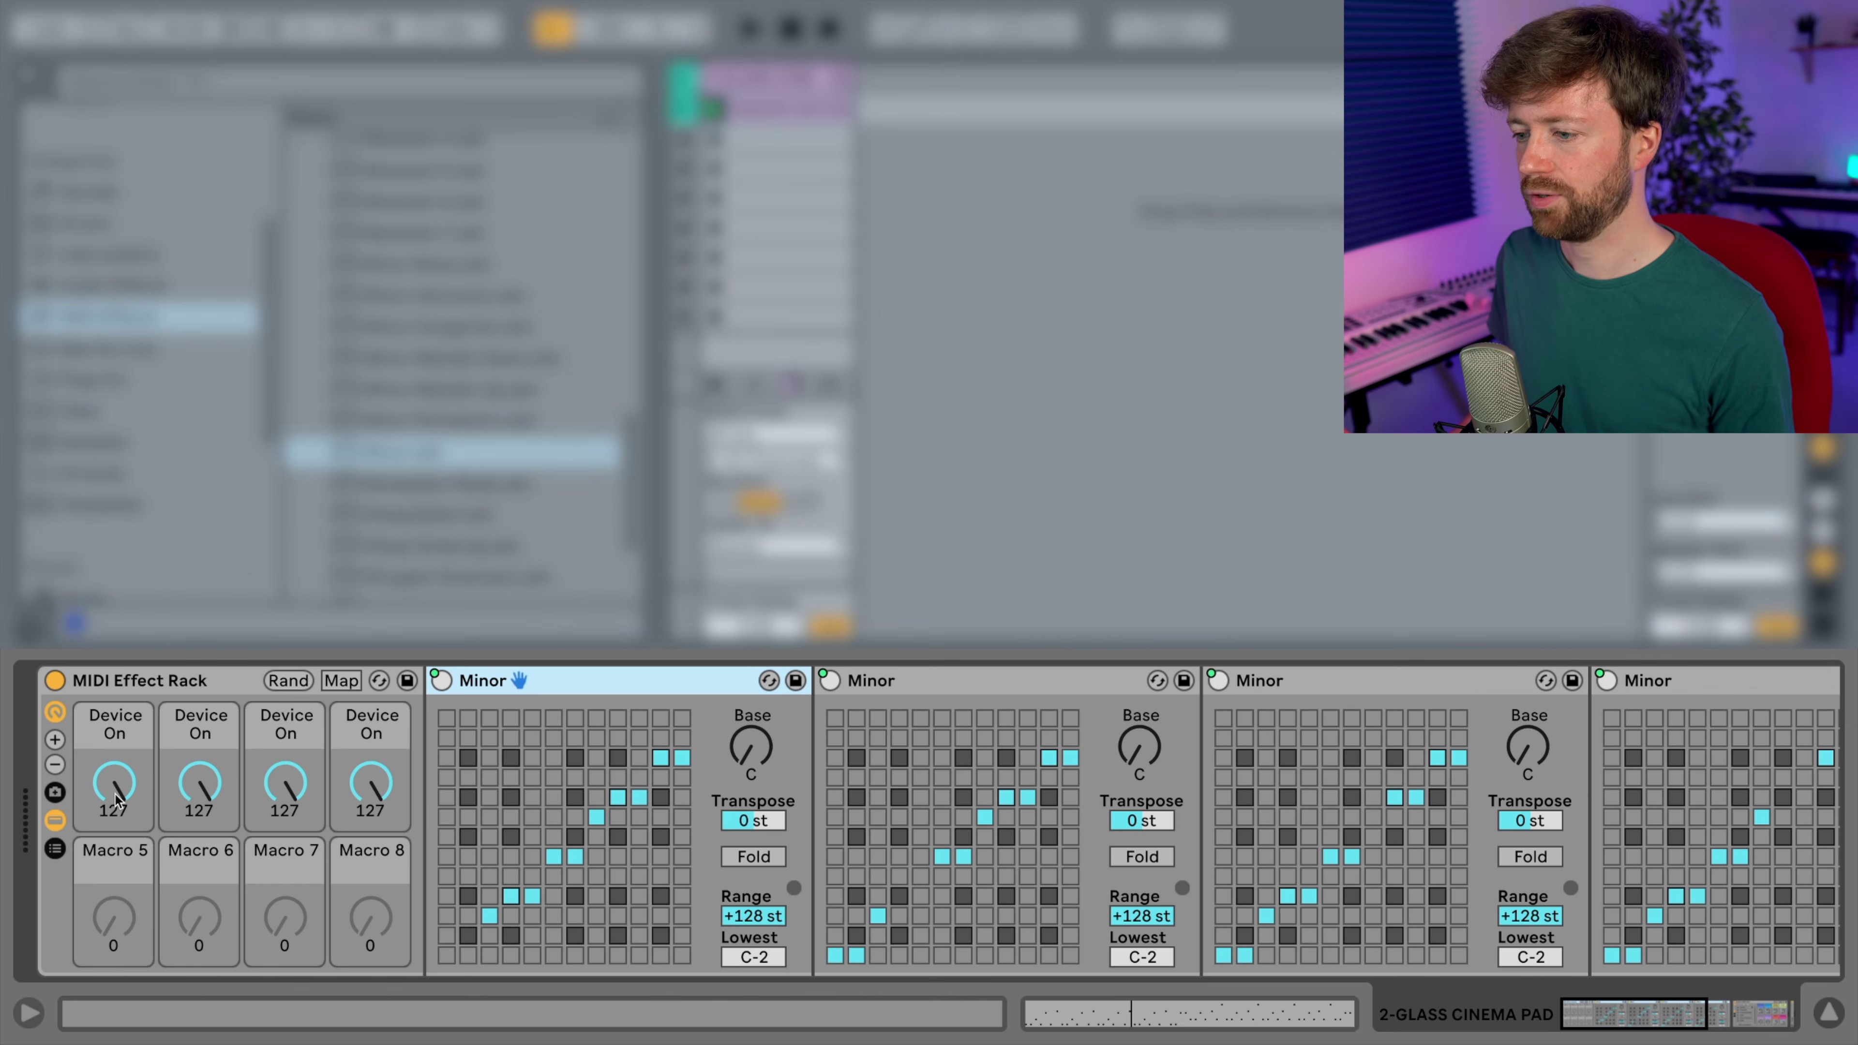
# - Test the first Device On macro by lowering it and raising it to 127, and set it to 0
pyautogui.moveTo(113, 787); pyautogui.dragTo(113, 878)
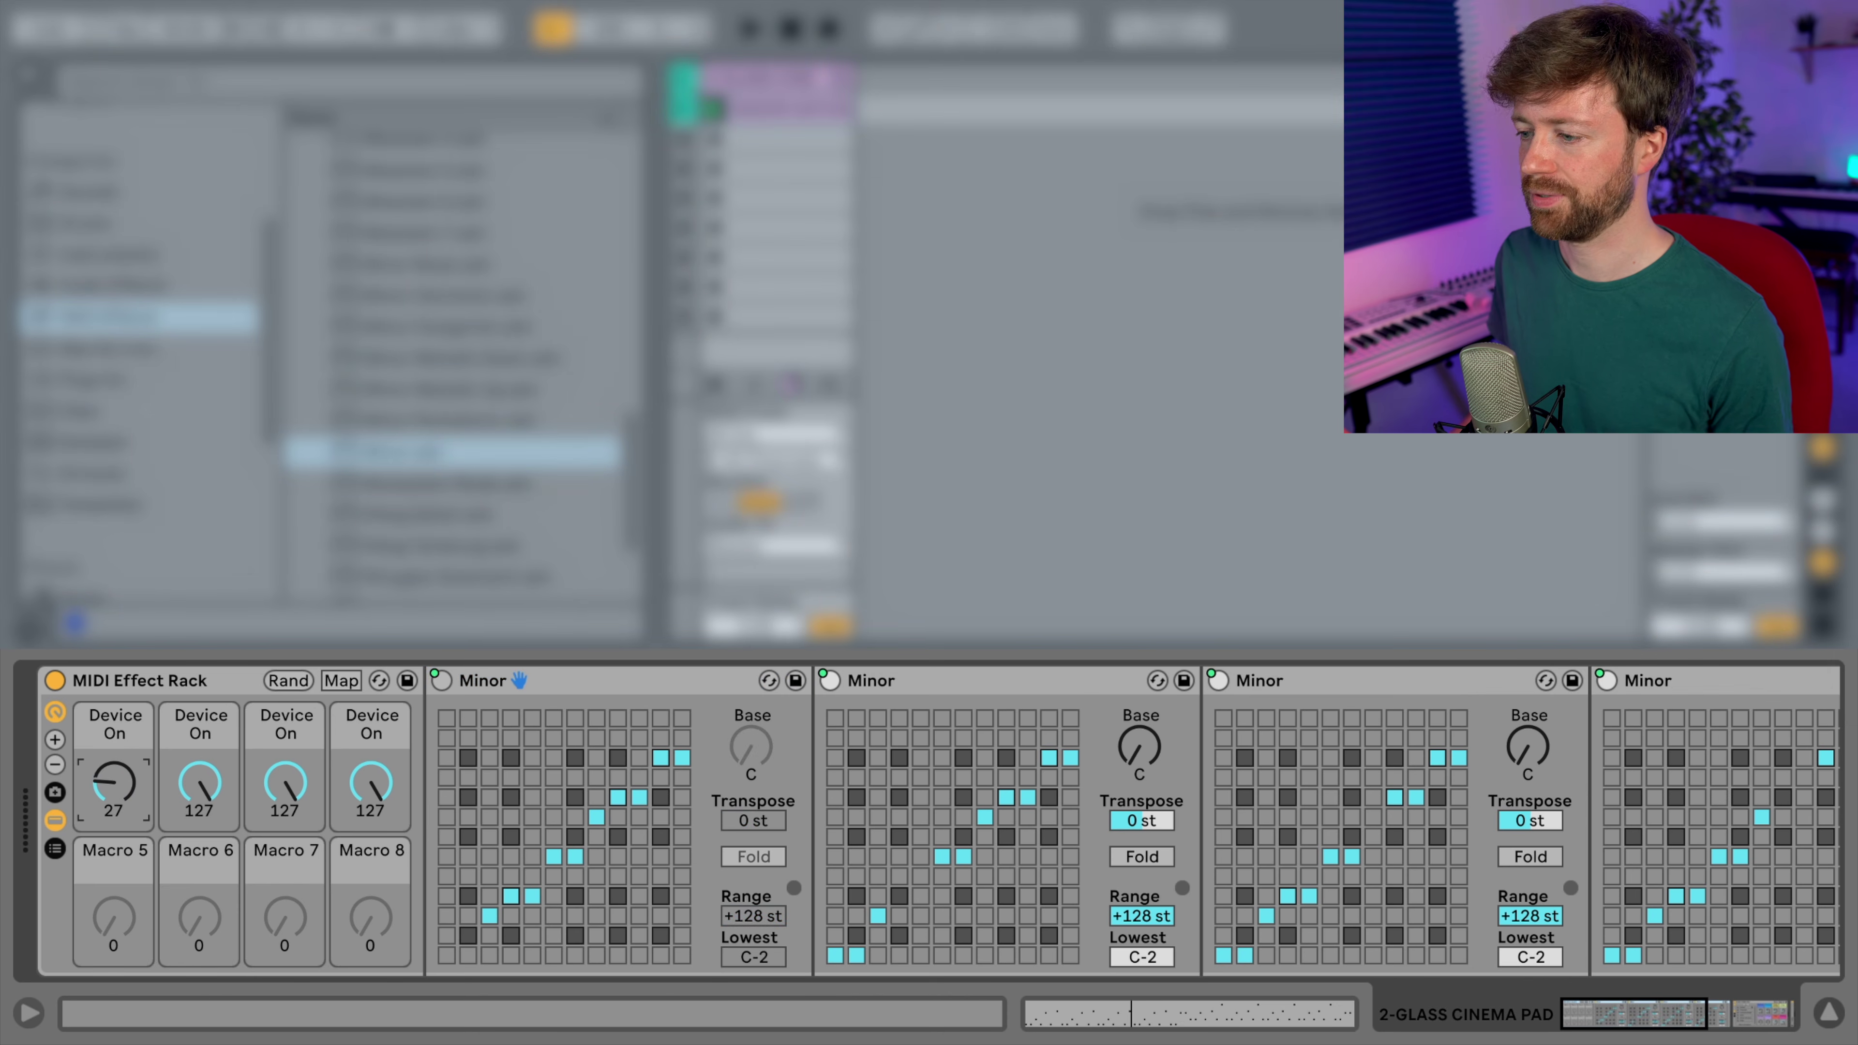
pyautogui.moveTo(117, 786); pyautogui.dragTo(117, 732)
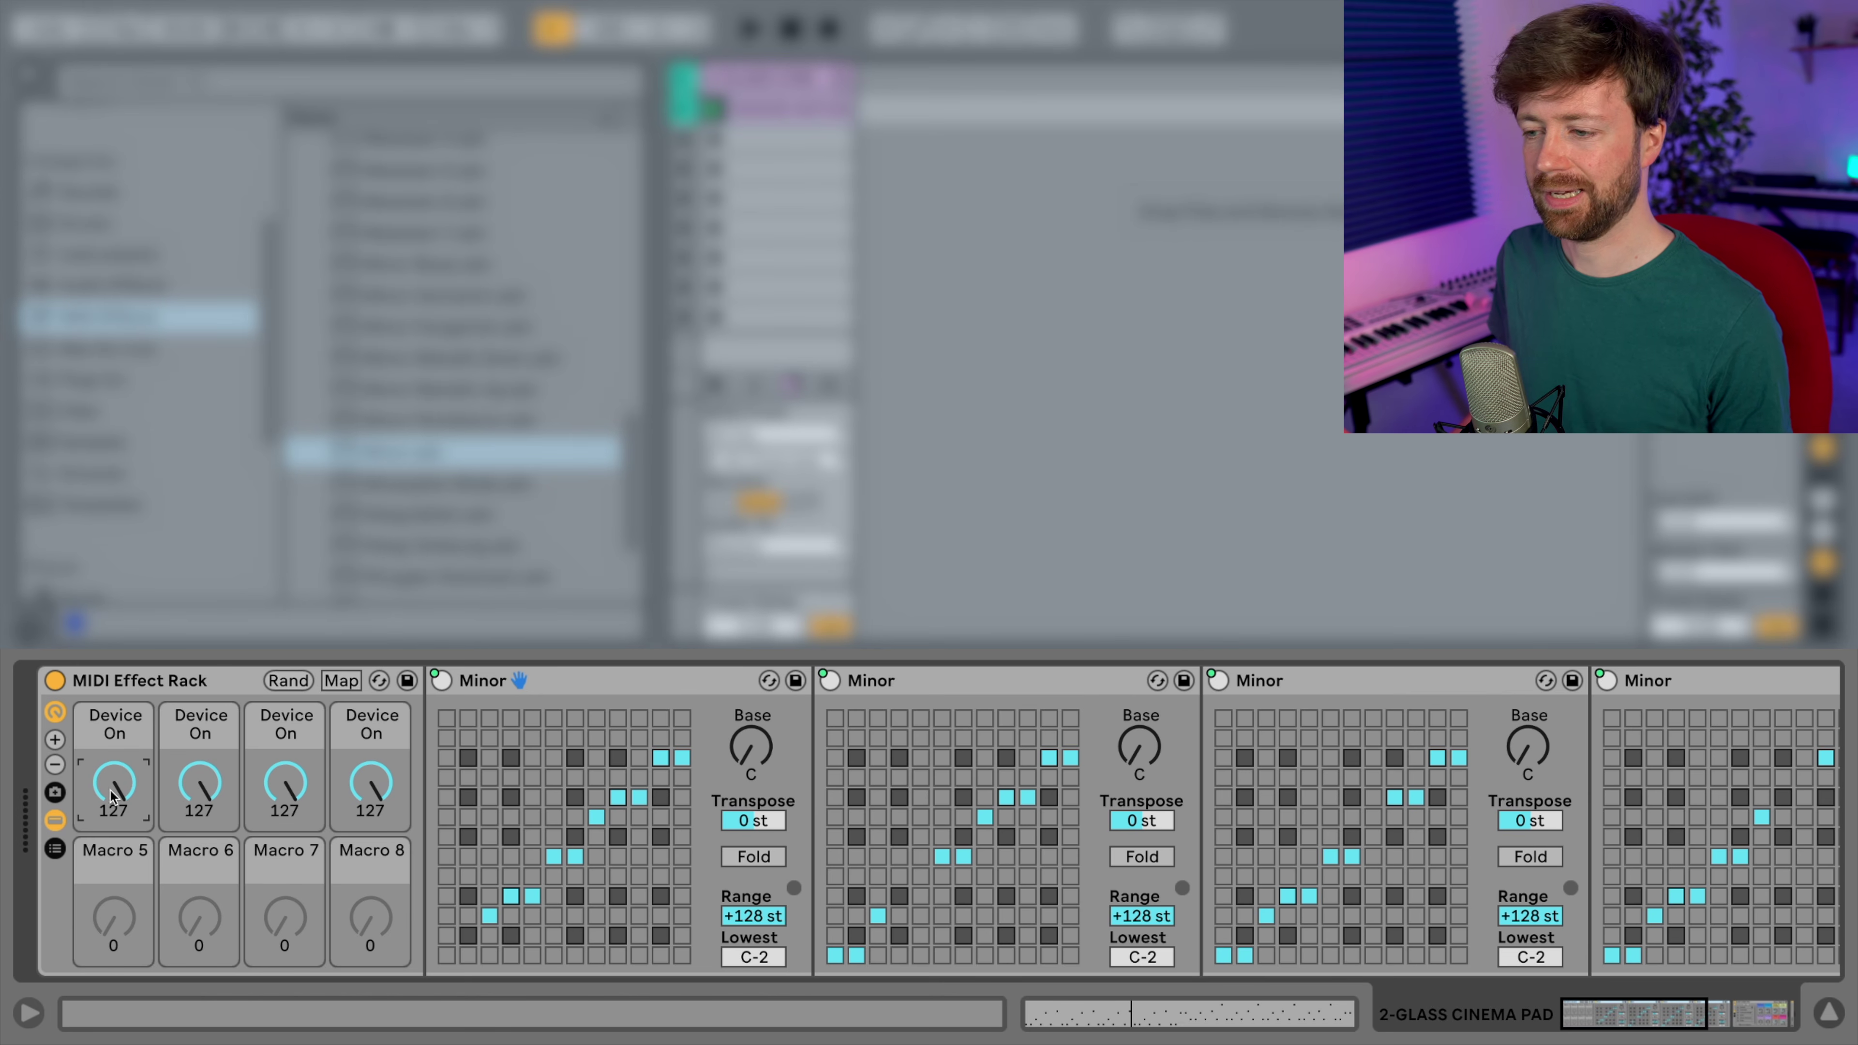
pyautogui.moveTo(113, 794); pyautogui.dragTo(114, 878)
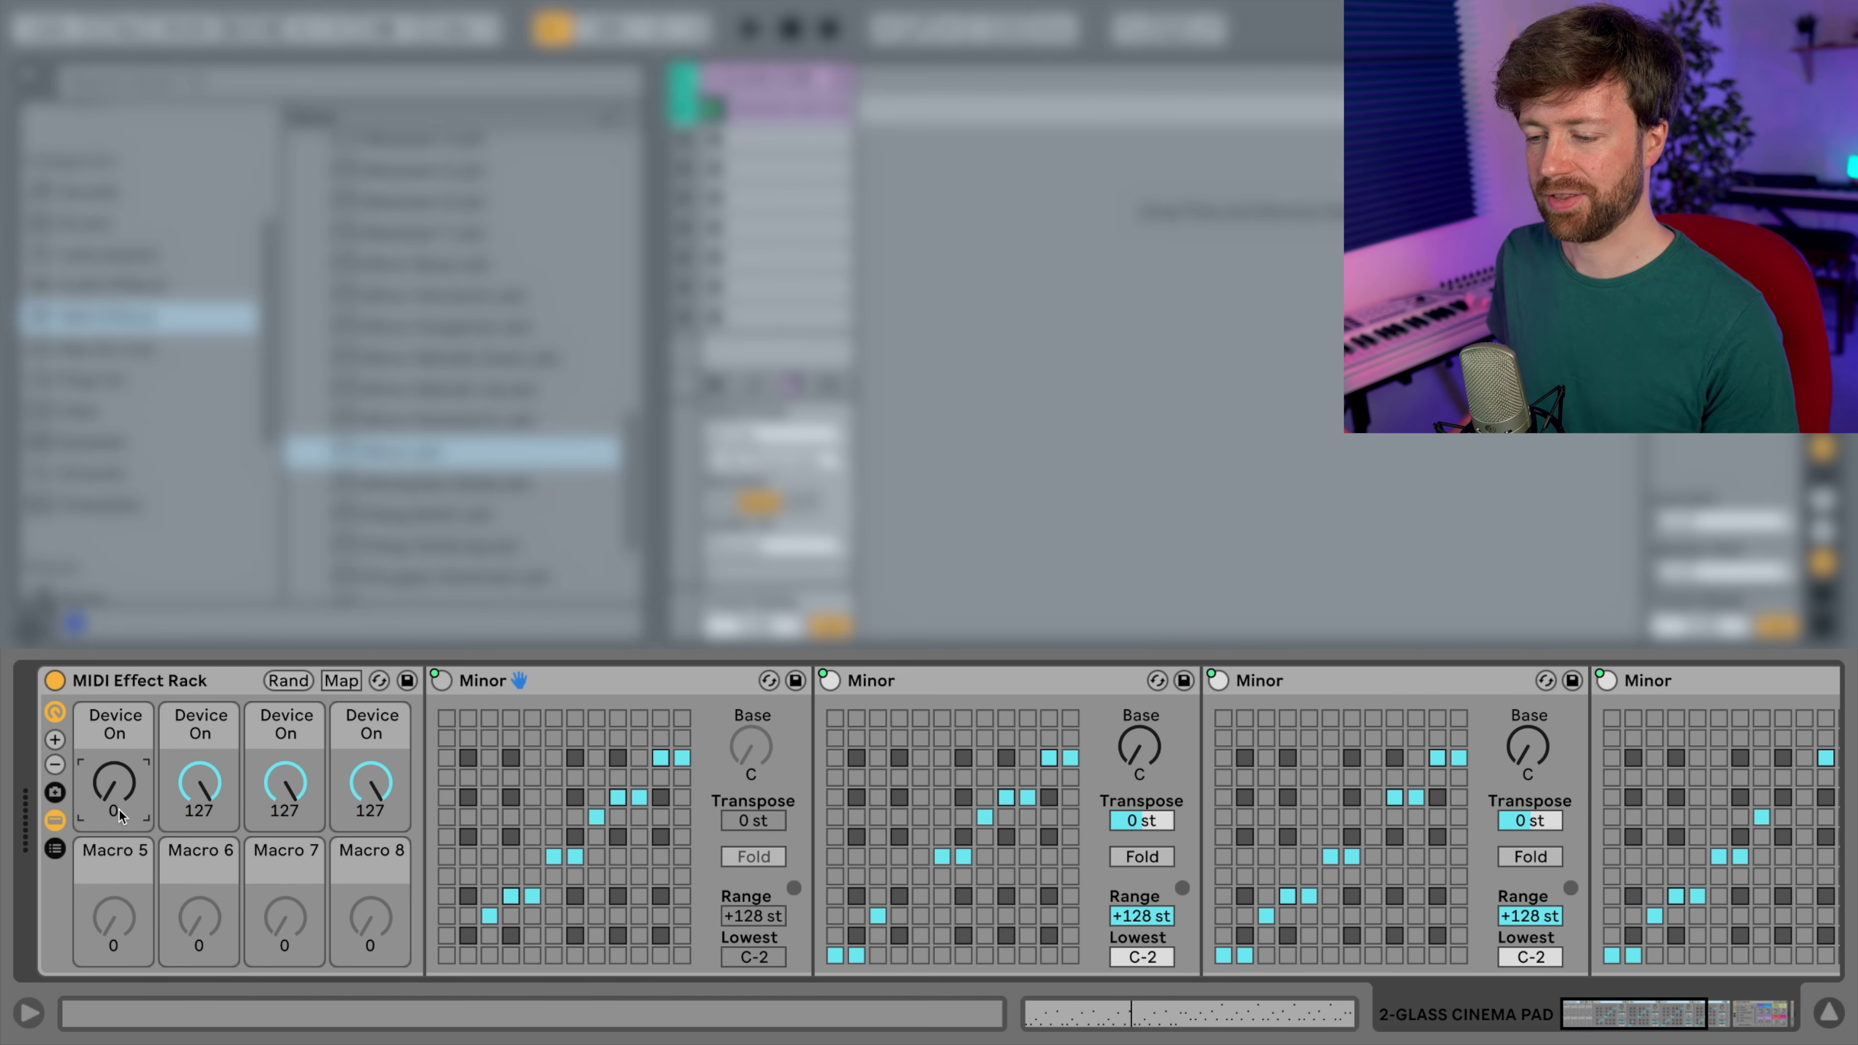
# - Raise the first Device On macro to 127 and set the minimum of all four Device On macro mappings to 127
pyautogui.moveTo(119, 816); pyautogui.dragTo(119, 728)
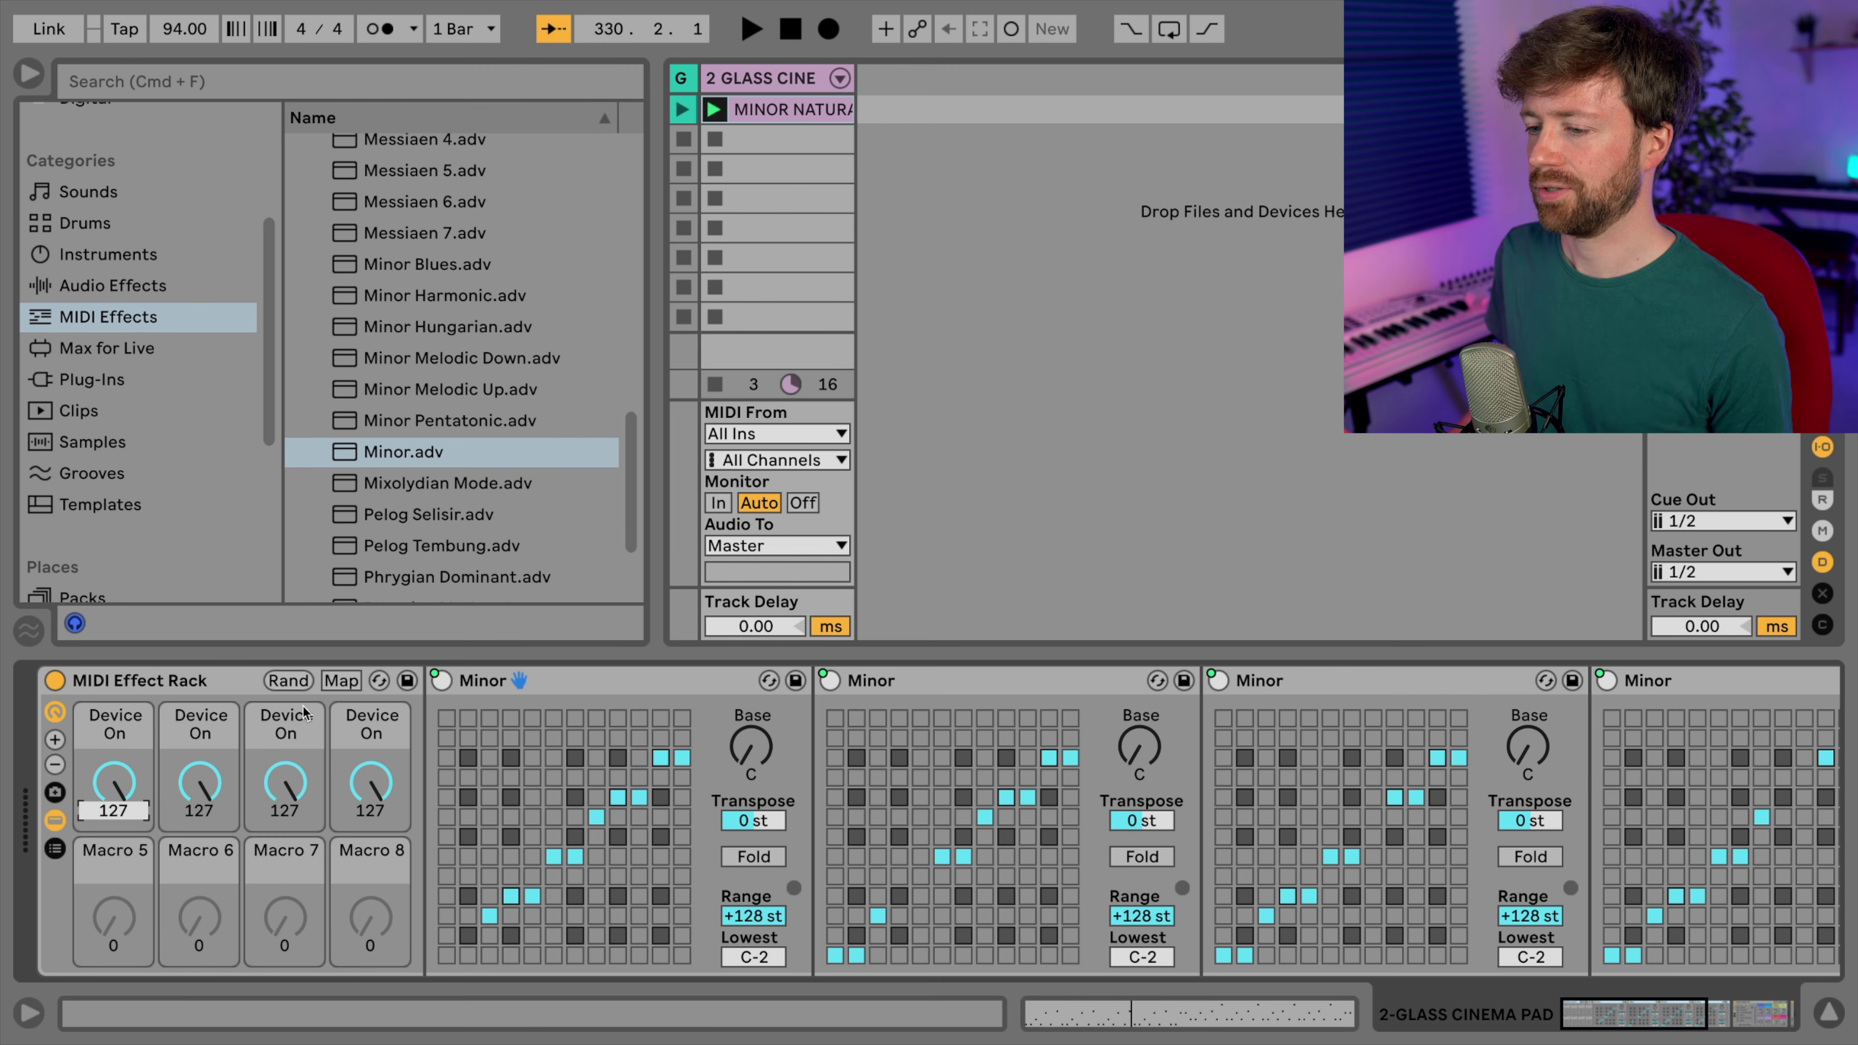
pyautogui.click(342, 681)
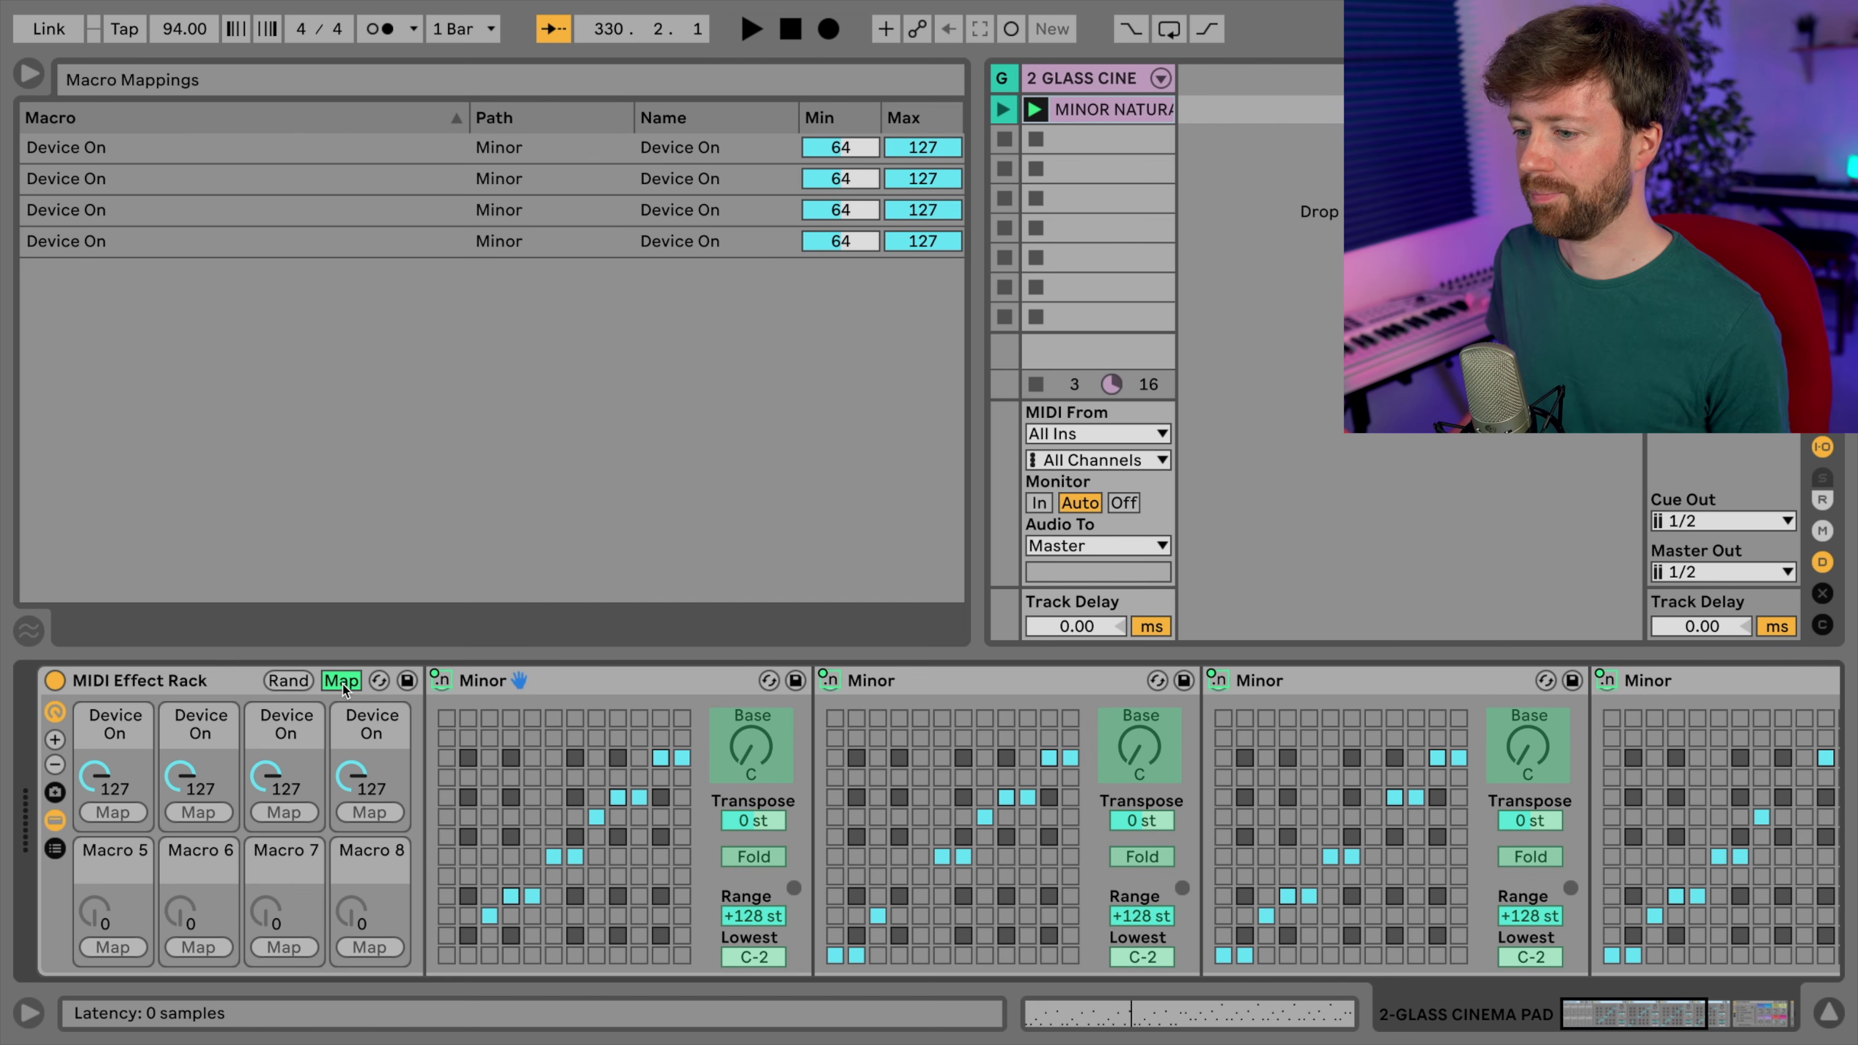
pyautogui.click(26, 78)
pyautogui.click(28, 75)
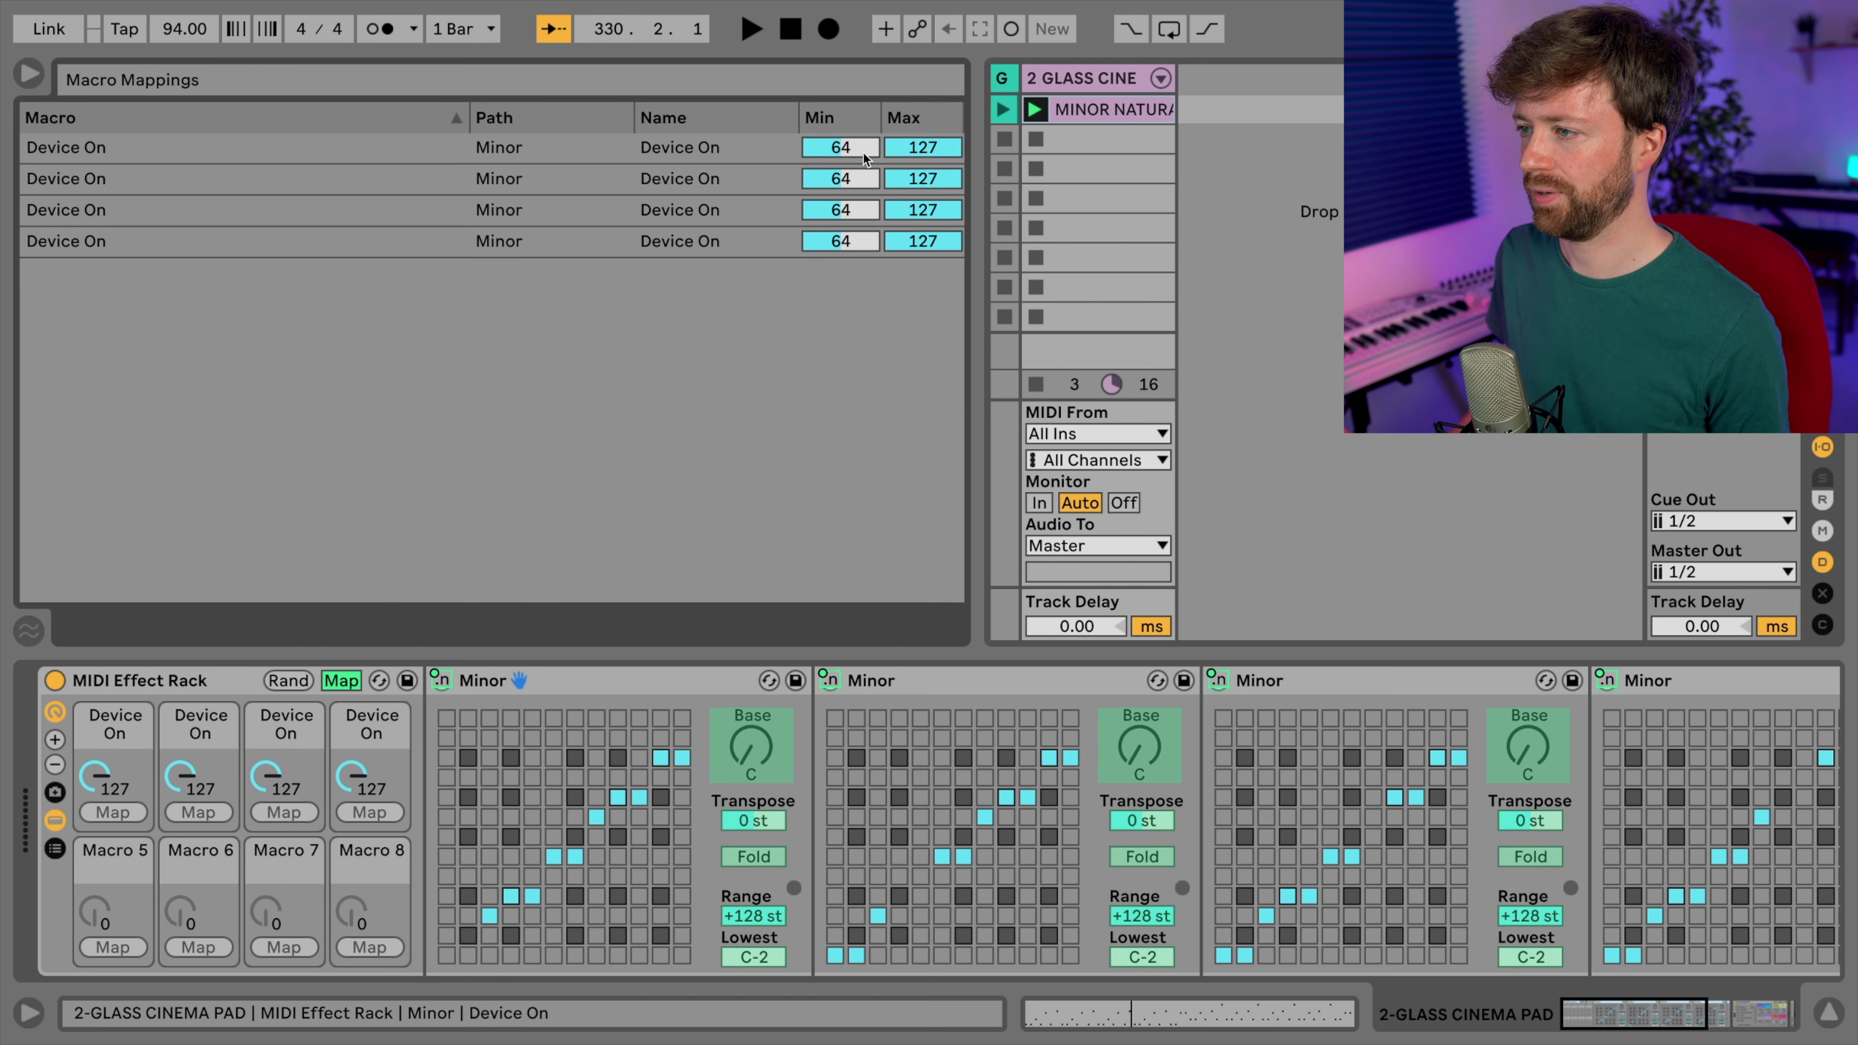
pyautogui.moveTo(863, 152); pyautogui.dragTo(863, 117)
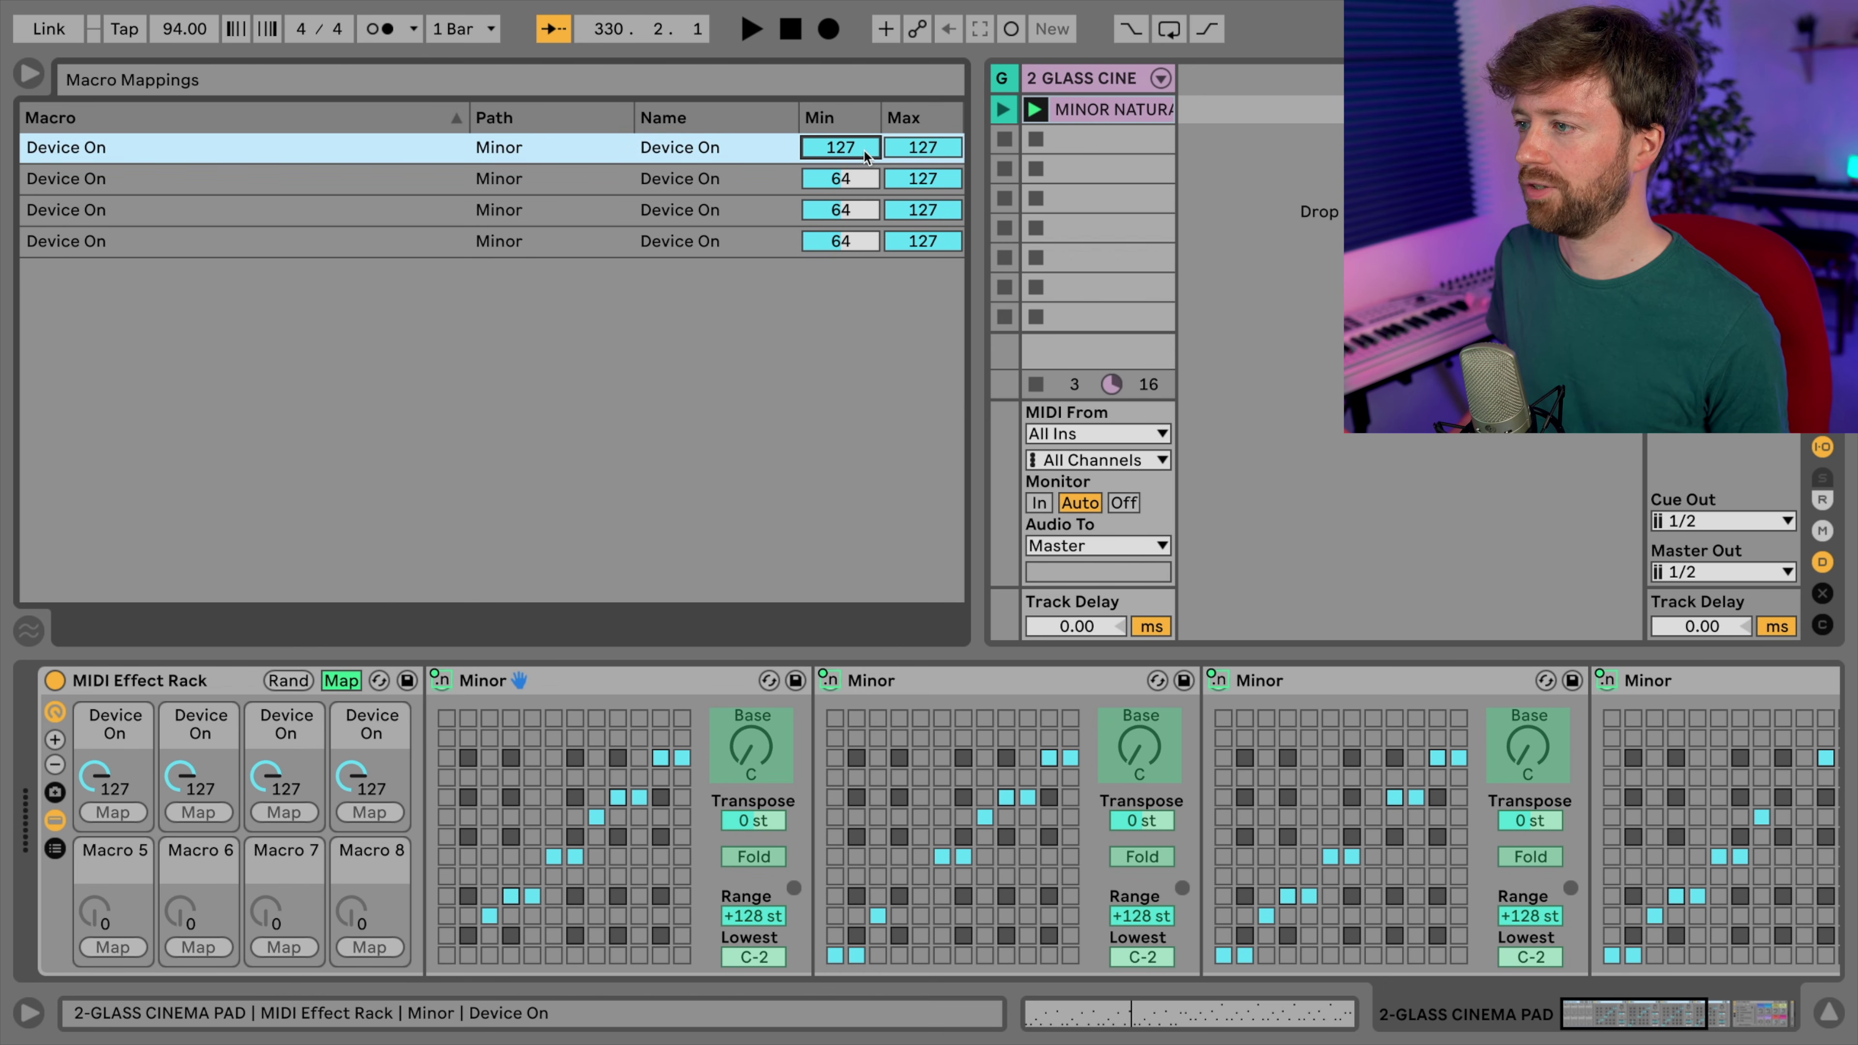
pyautogui.moveTo(864, 190); pyautogui.dragTo(864, 155)
pyautogui.moveTo(867, 220); pyautogui.dragTo(867, 185)
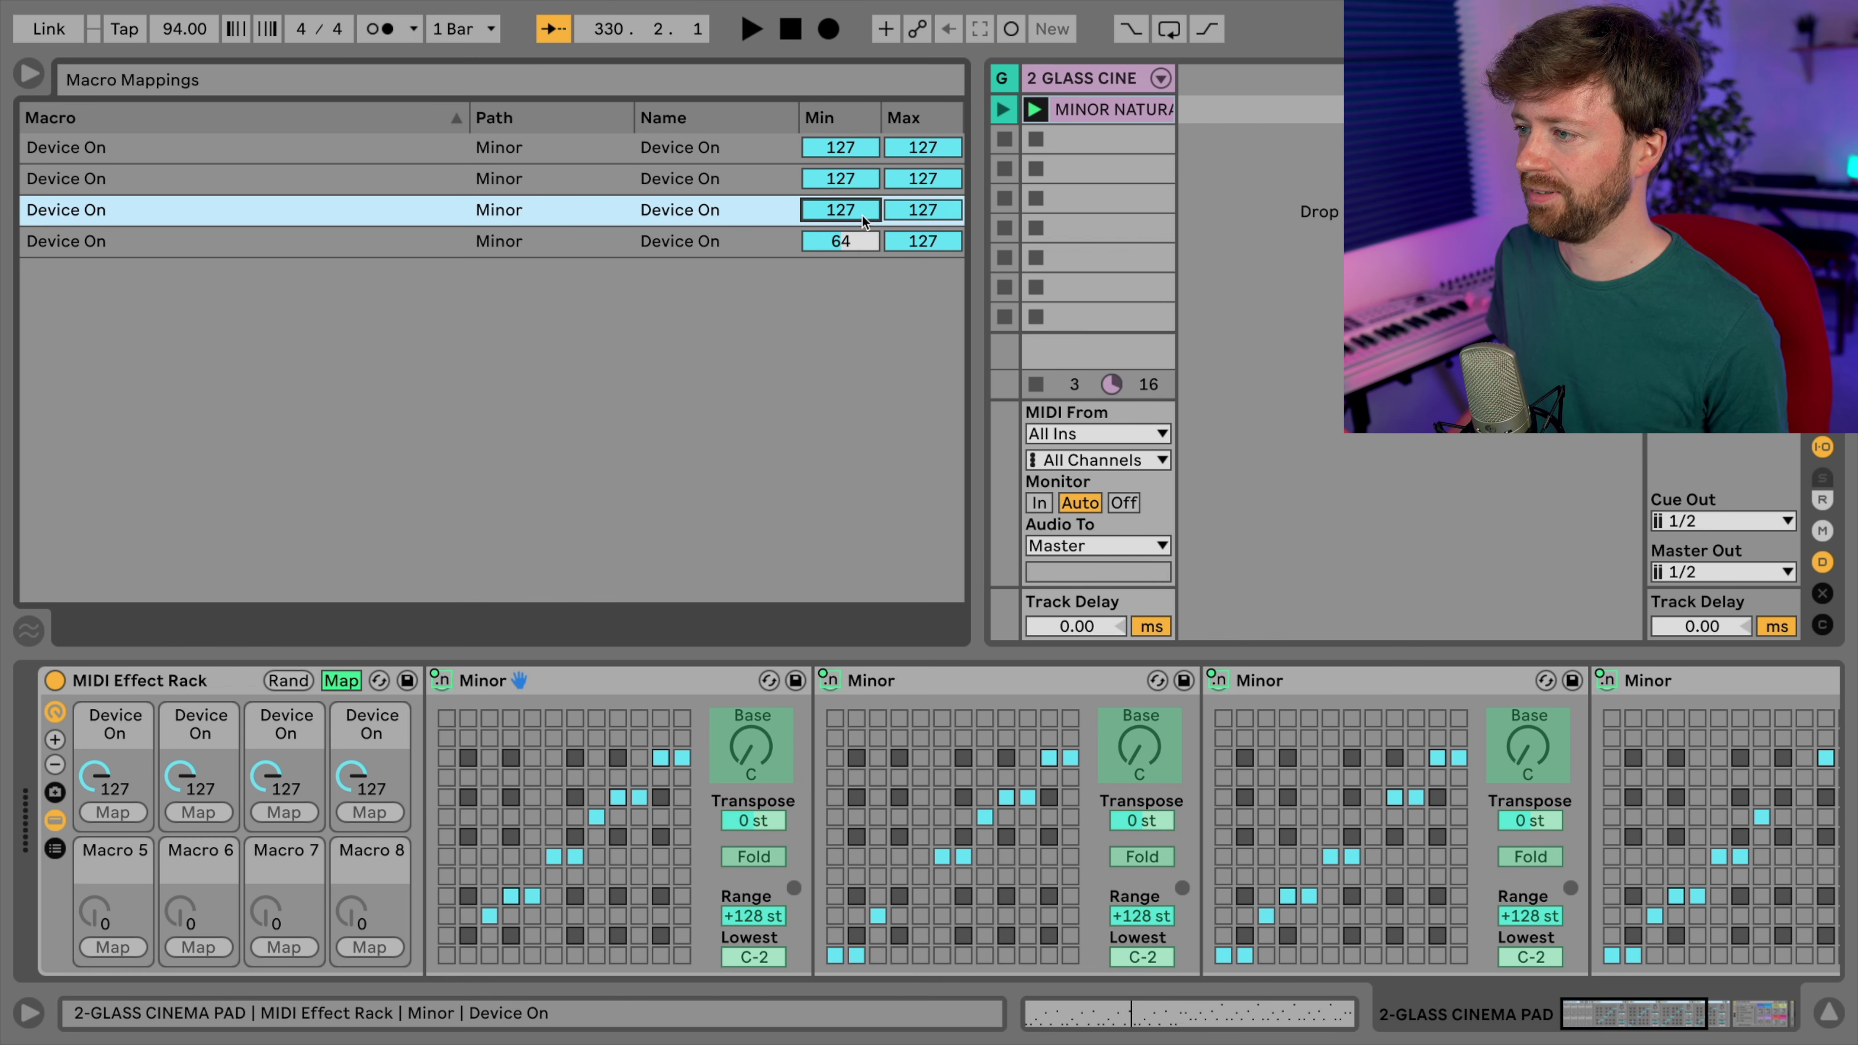
pyautogui.moveTo(870, 247); pyautogui.dragTo(878, 220)
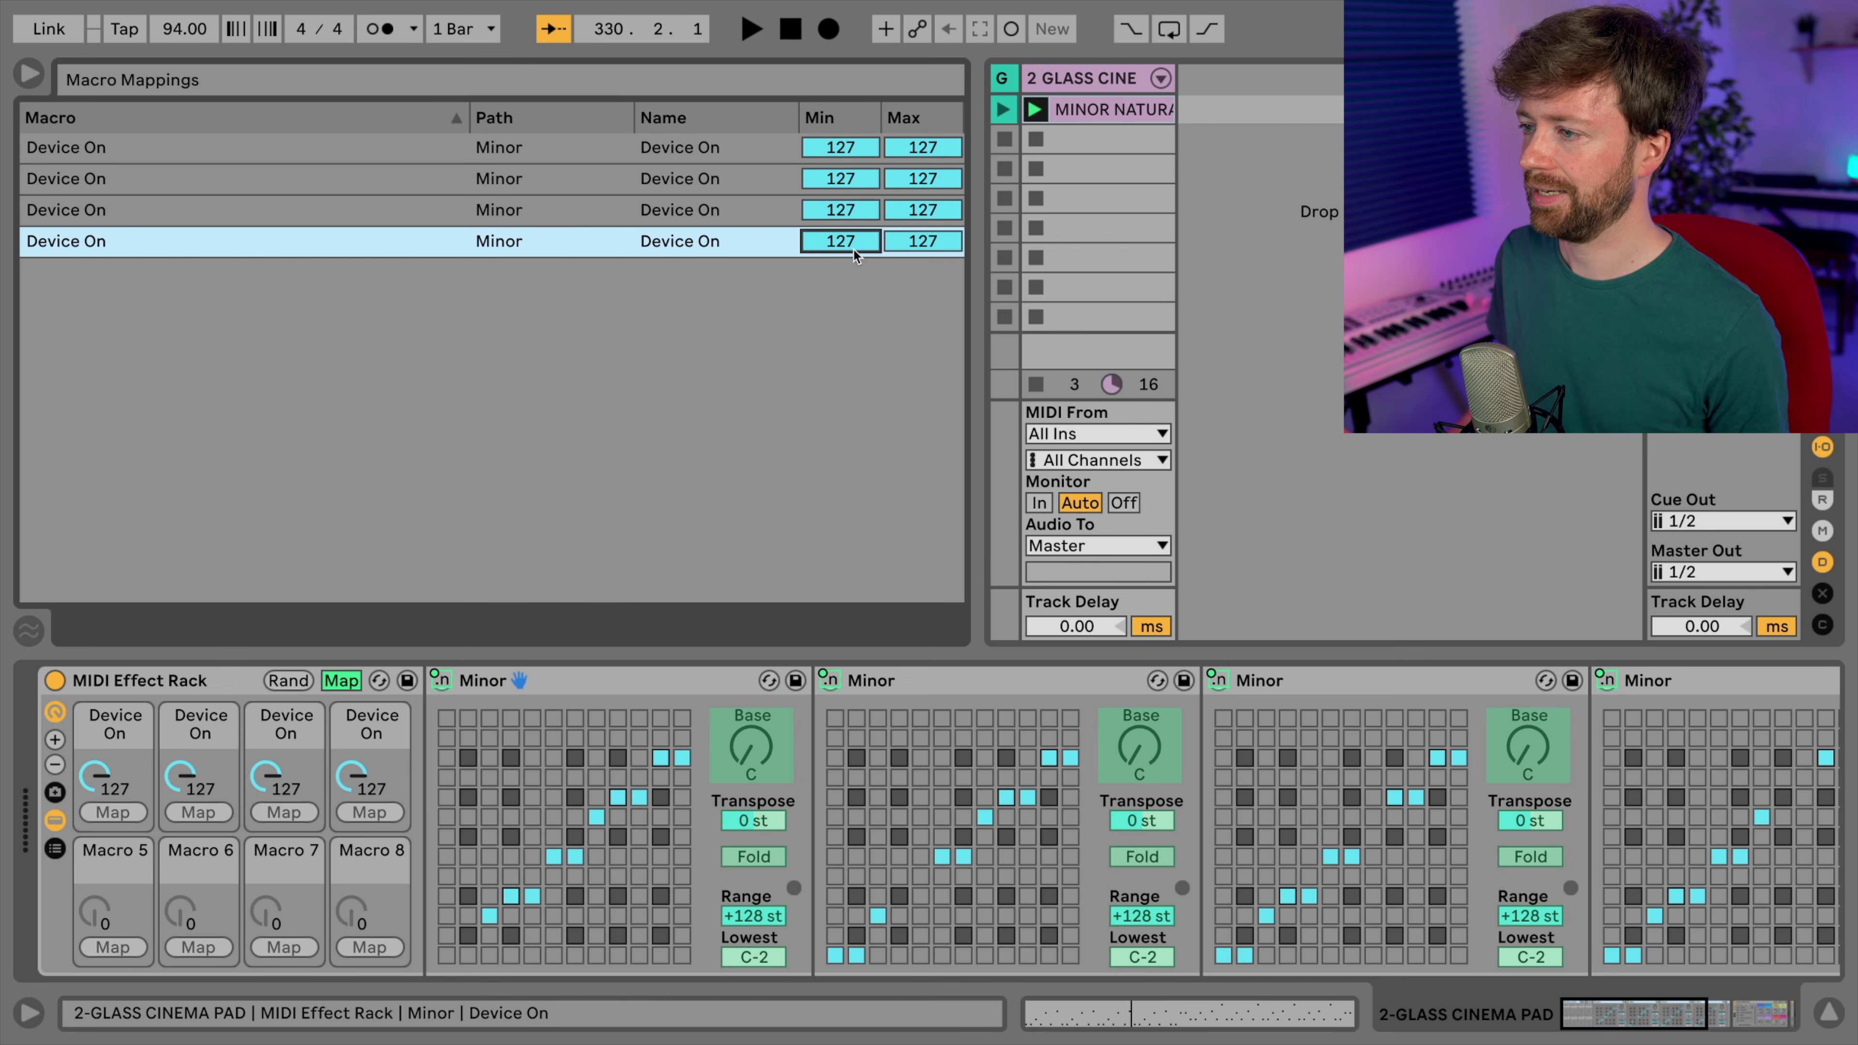
# - Set the maximum of all four Device On macro mappings to 64 and finish the mapping edit
pyautogui.click(931, 149)
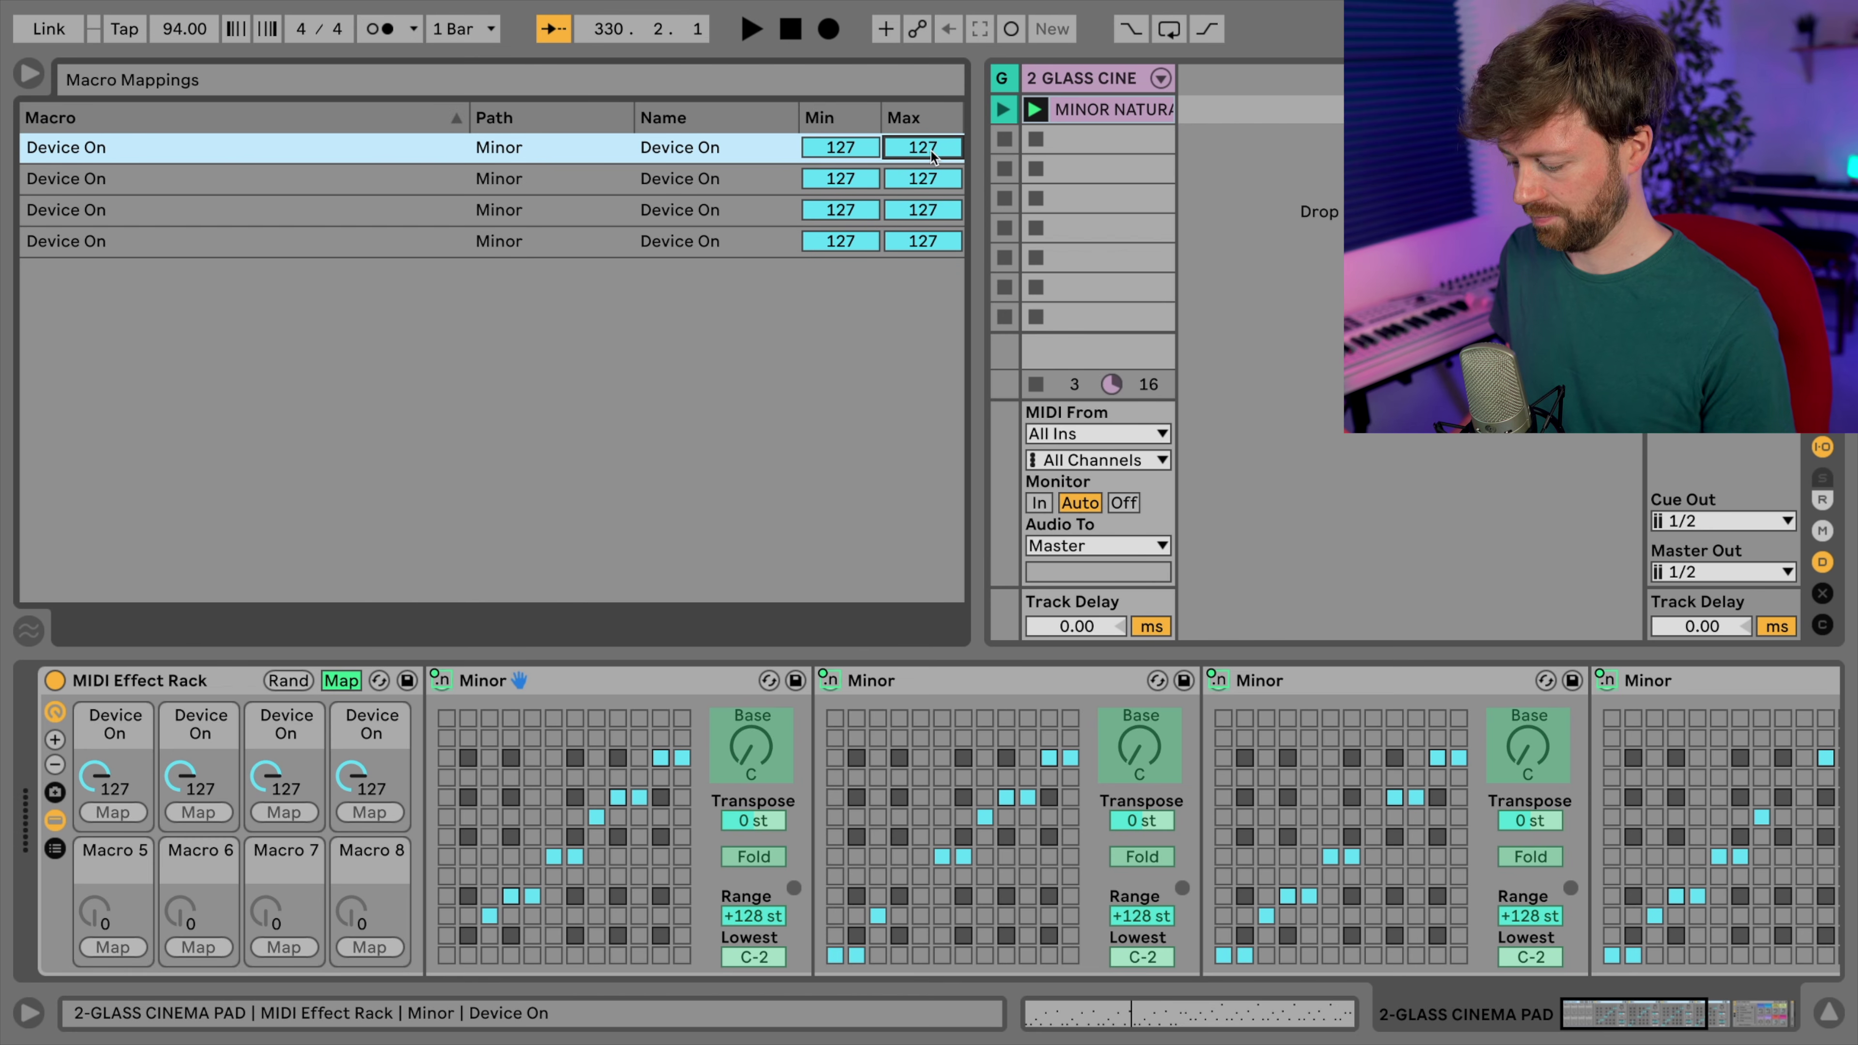
pyautogui.click(924, 190)
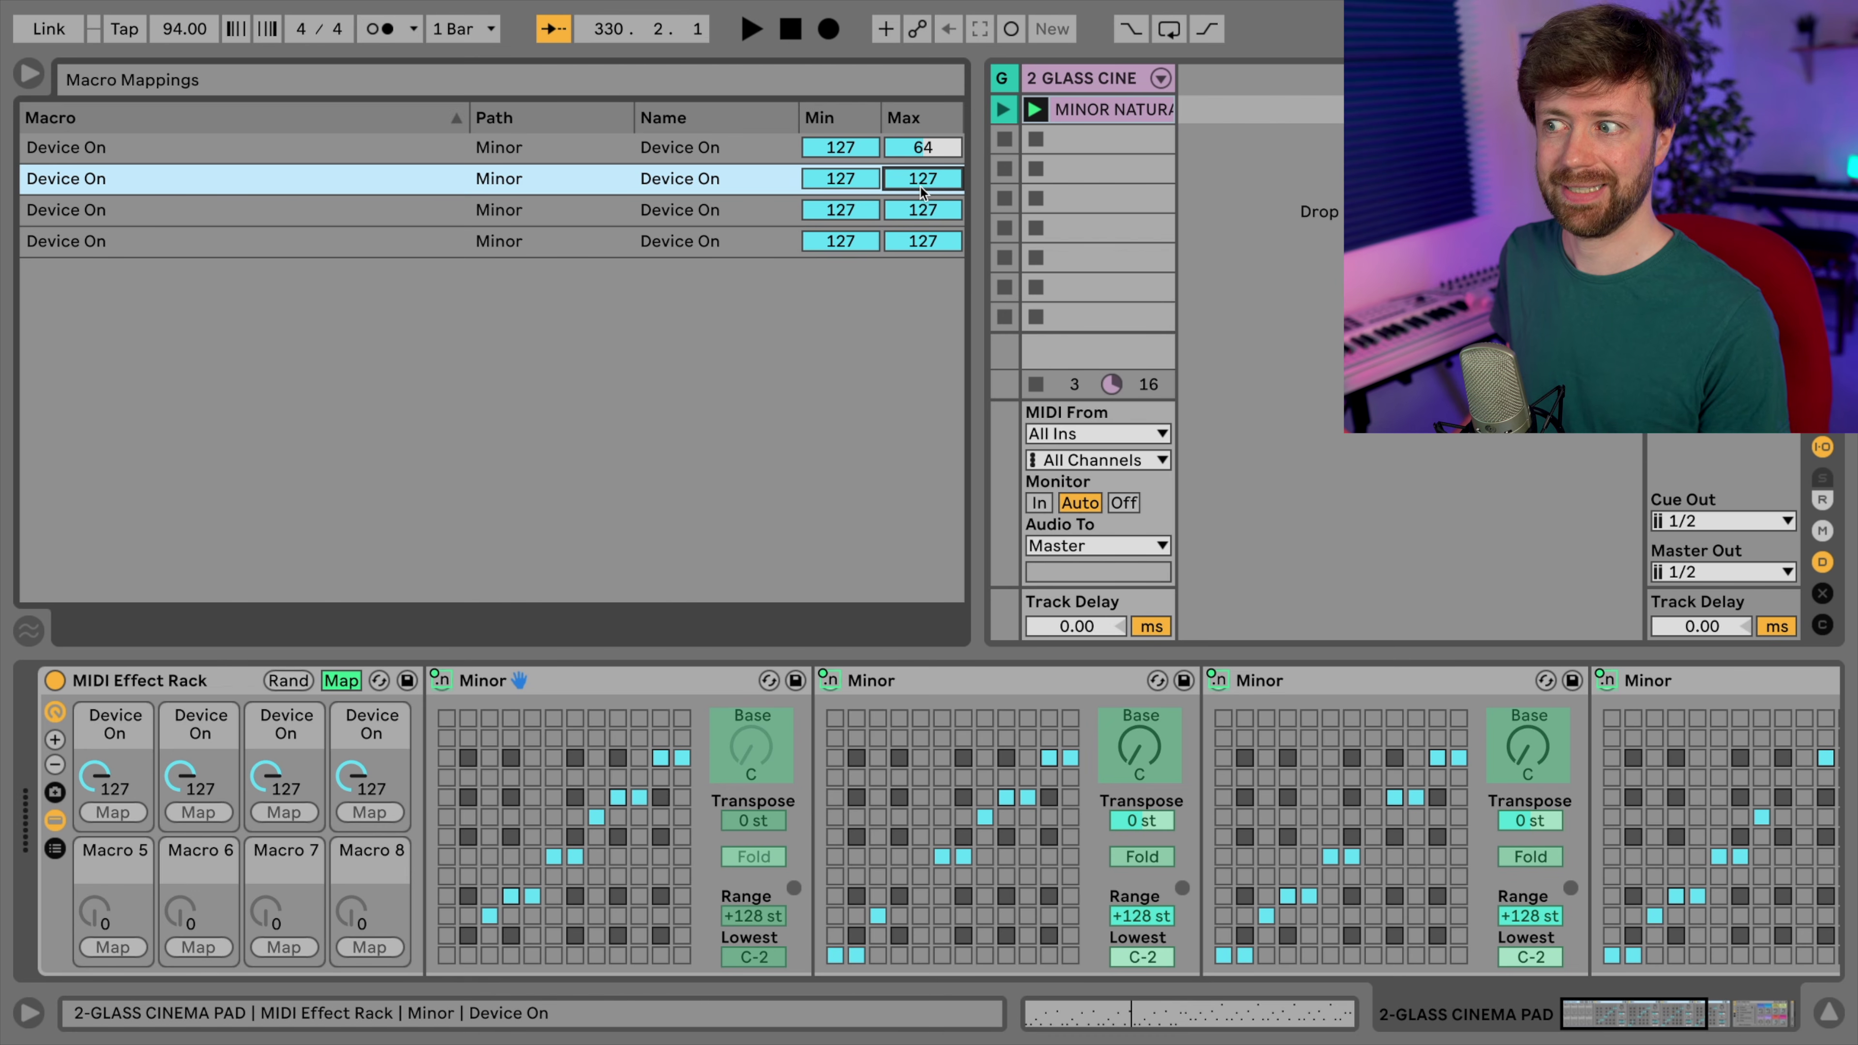
pyautogui.write('64')
pyautogui.click(938, 209)
pyautogui.write('64')
pyautogui.click(933, 240)
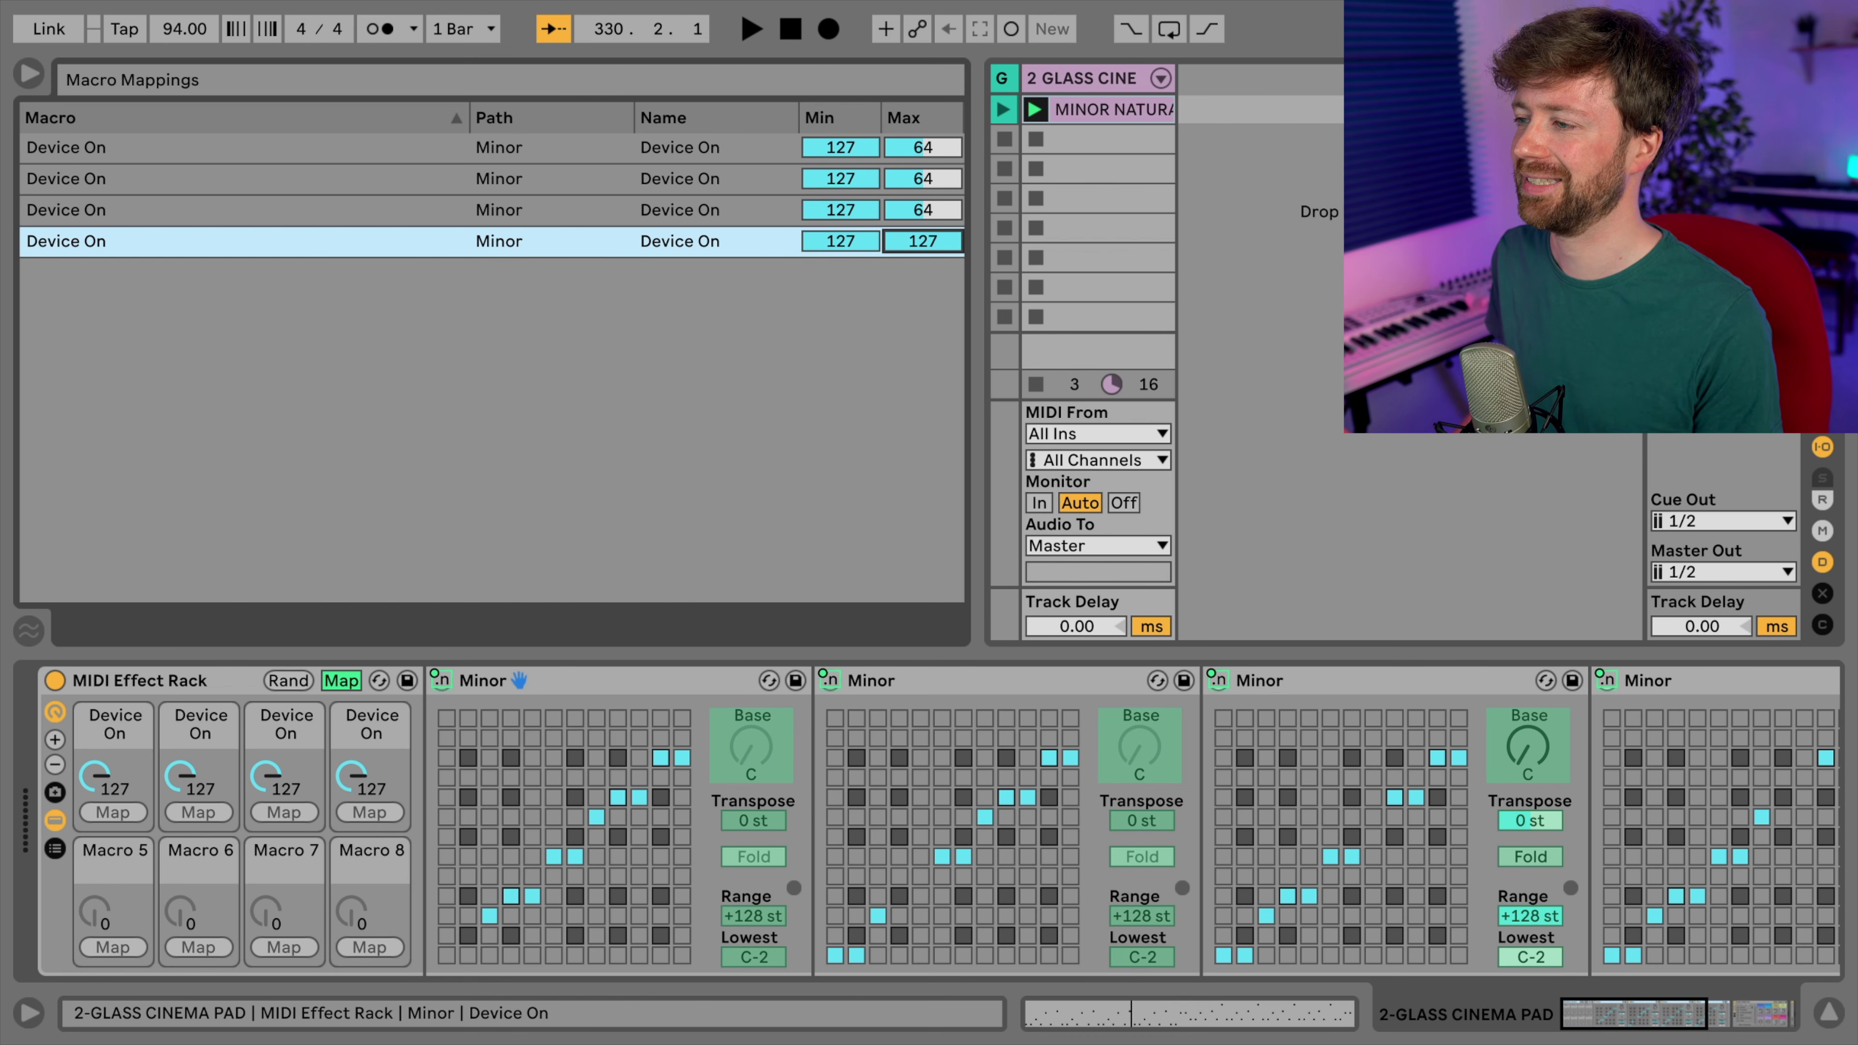
pyautogui.write('64')
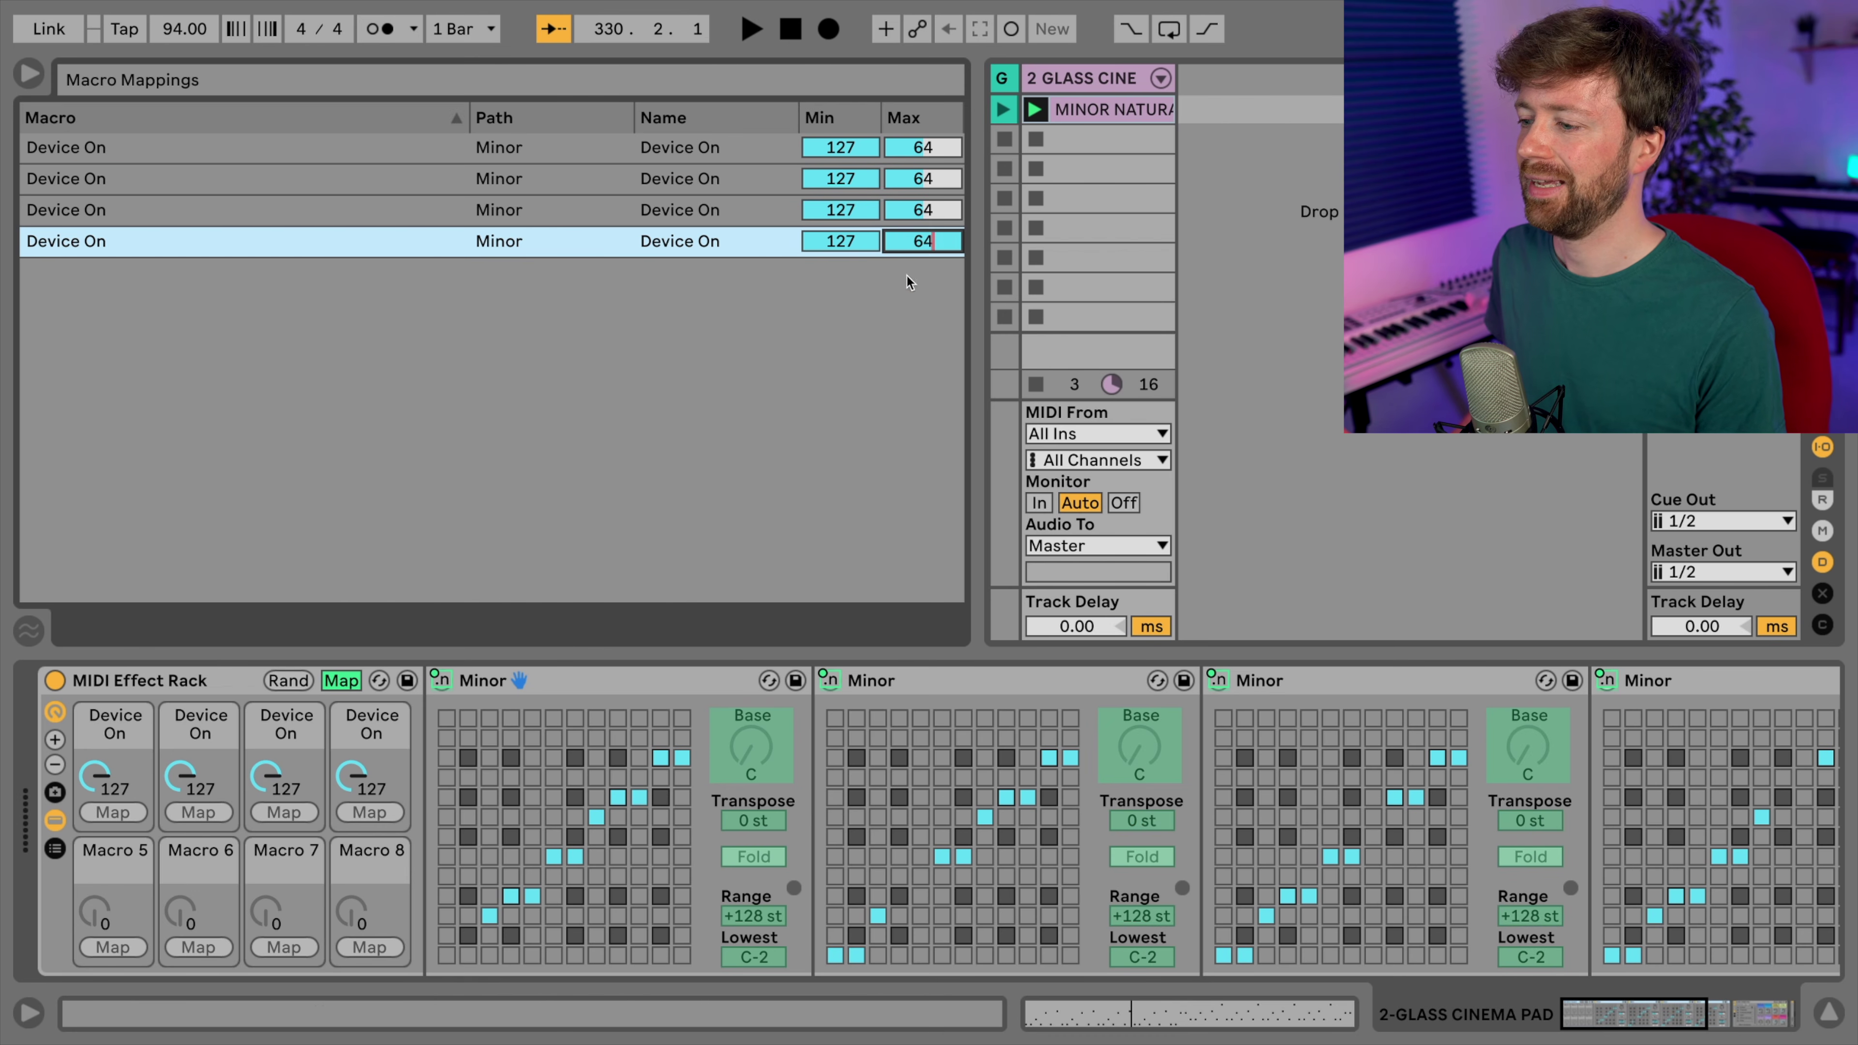
pyautogui.click(510, 685)
pyautogui.click(354, 684)
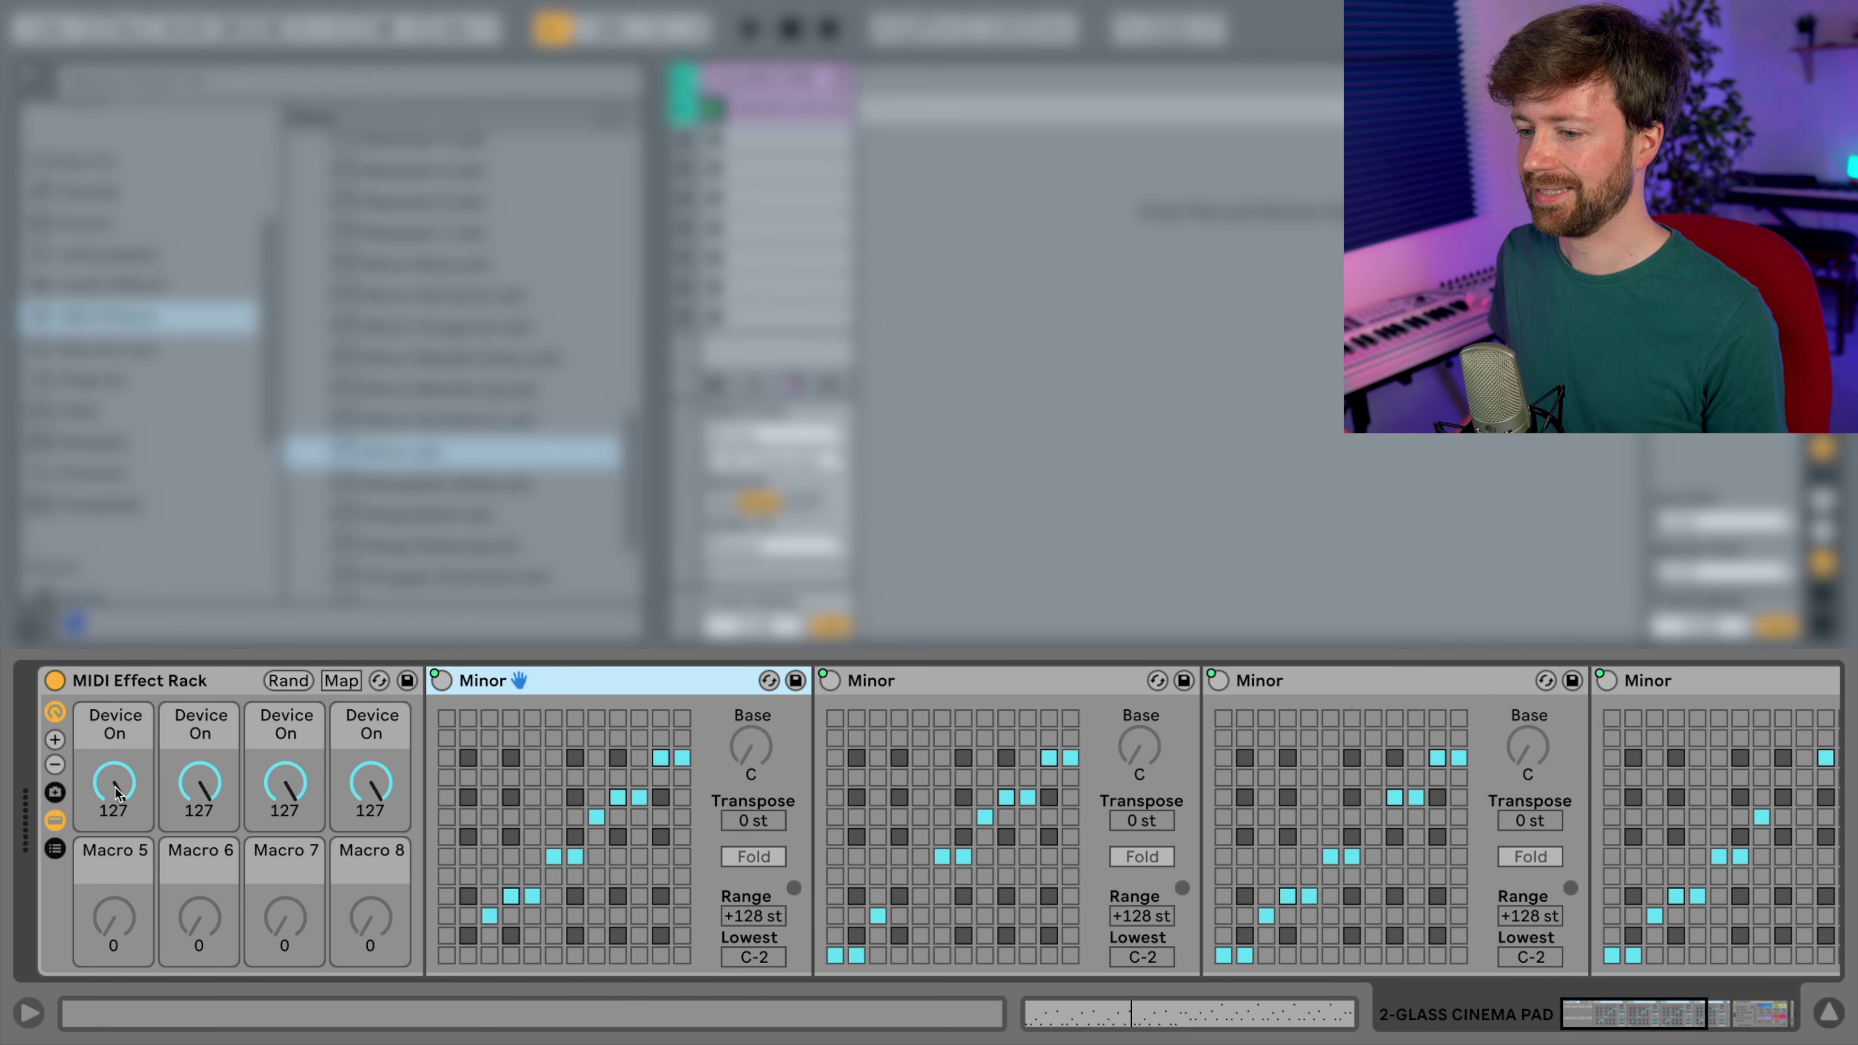
# - Start playback and audition the inverted mappings by lowering the first and second Device On macros to 0
pyautogui.press('space')
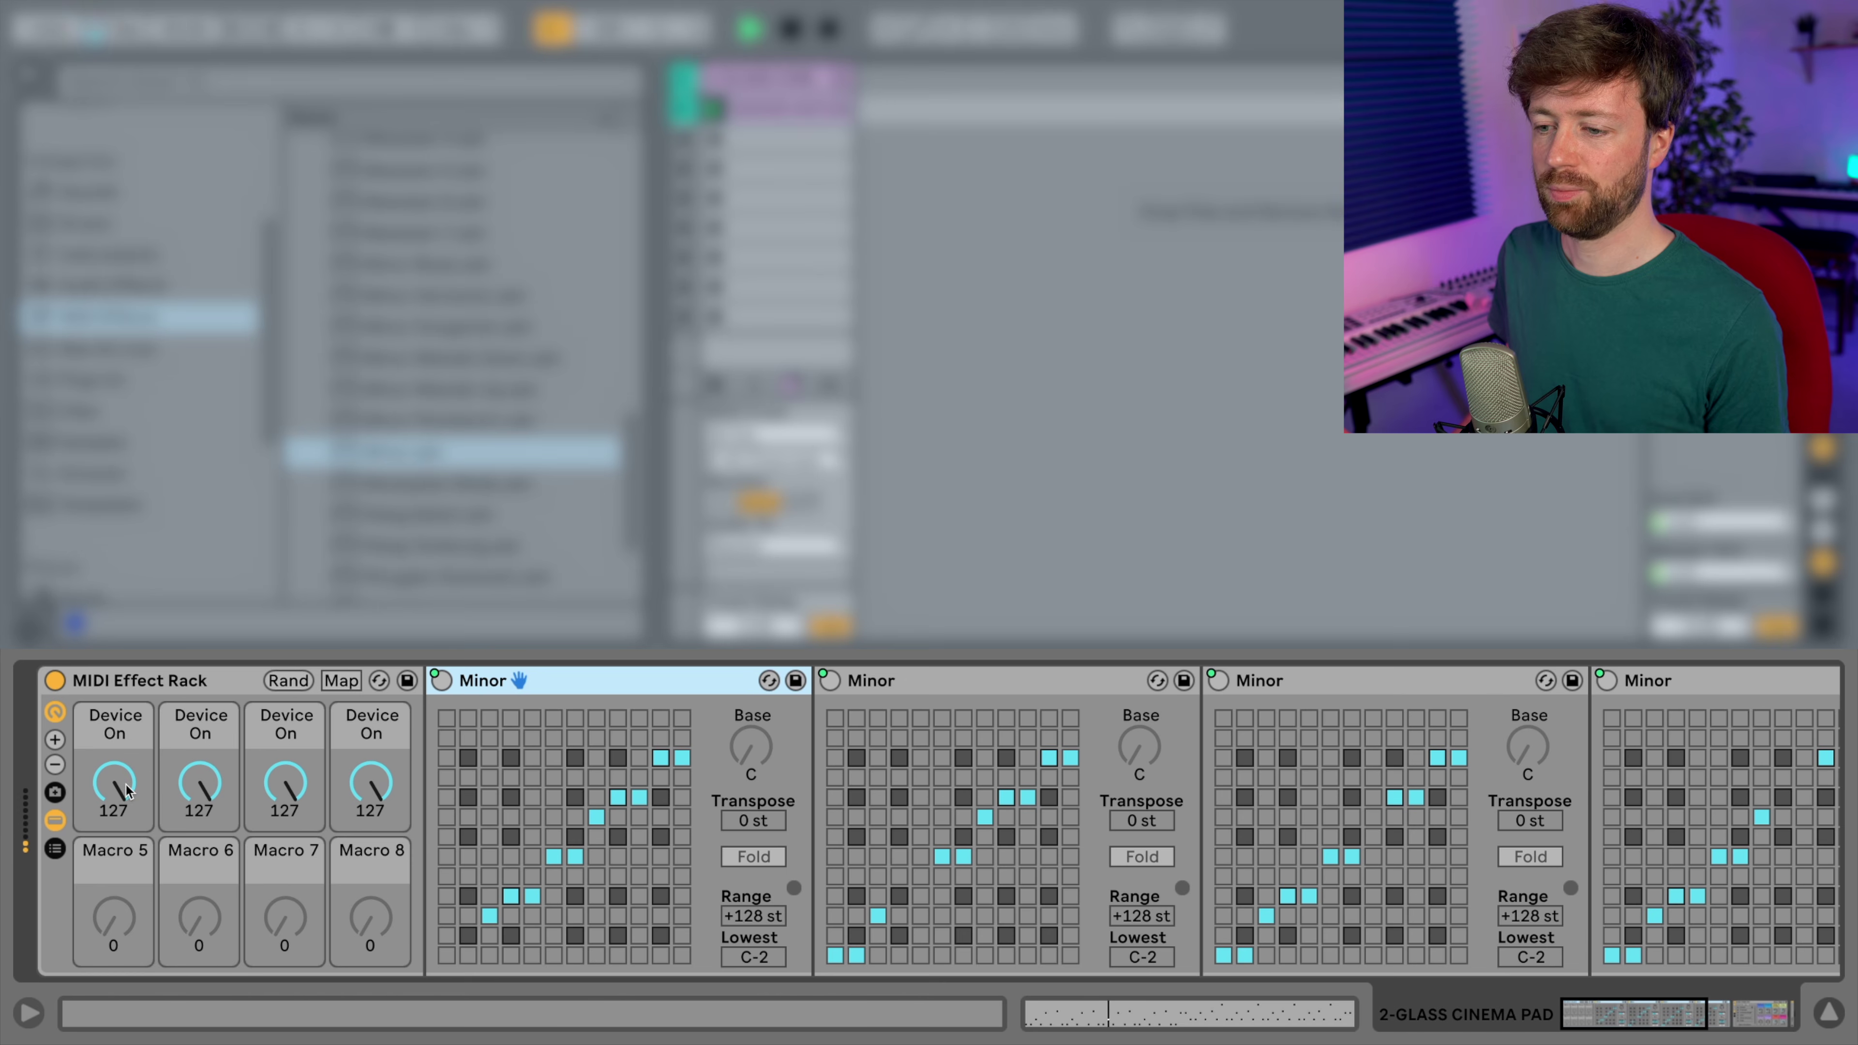
pyautogui.click(119, 791)
pyautogui.moveTo(119, 791); pyautogui.dragTo(119, 944)
pyautogui.moveTo(188, 788); pyautogui.dragTo(189, 892)
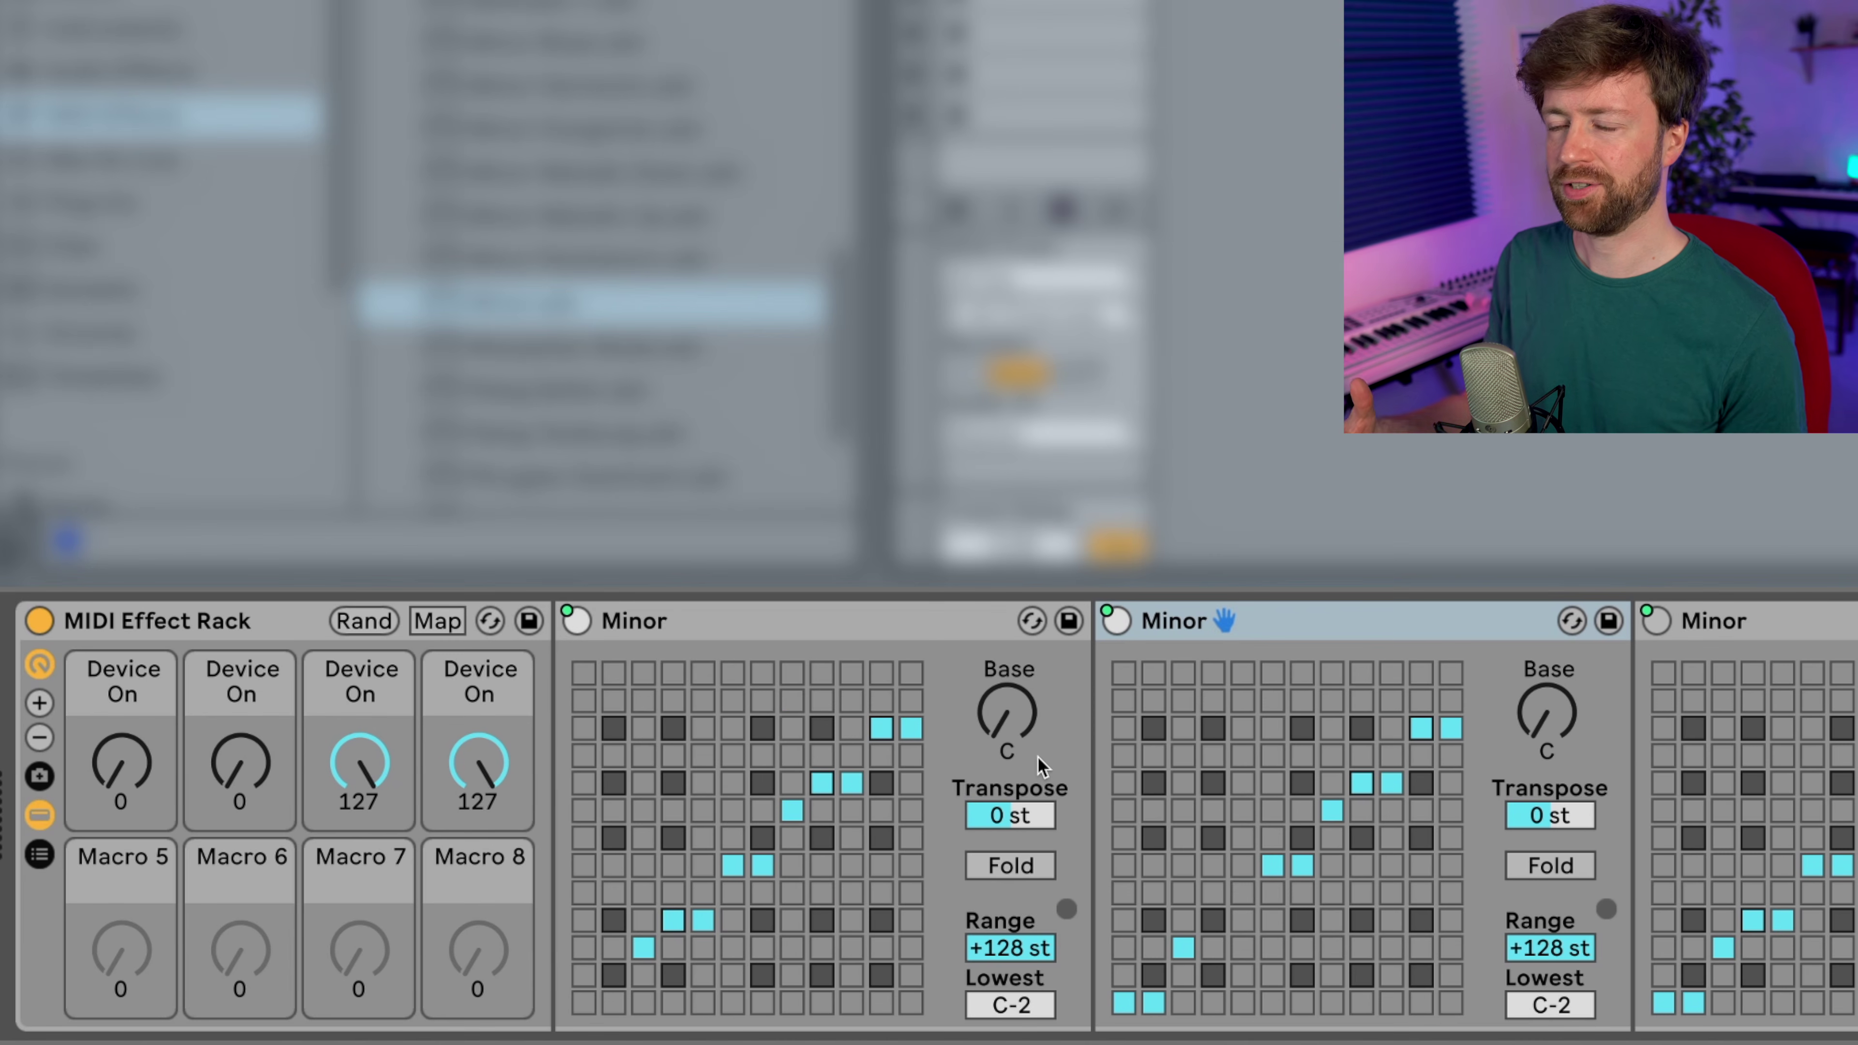
# - Rename the four Device On macros, in order, as C, Eb, G and Ab
pyautogui.click(122, 696)
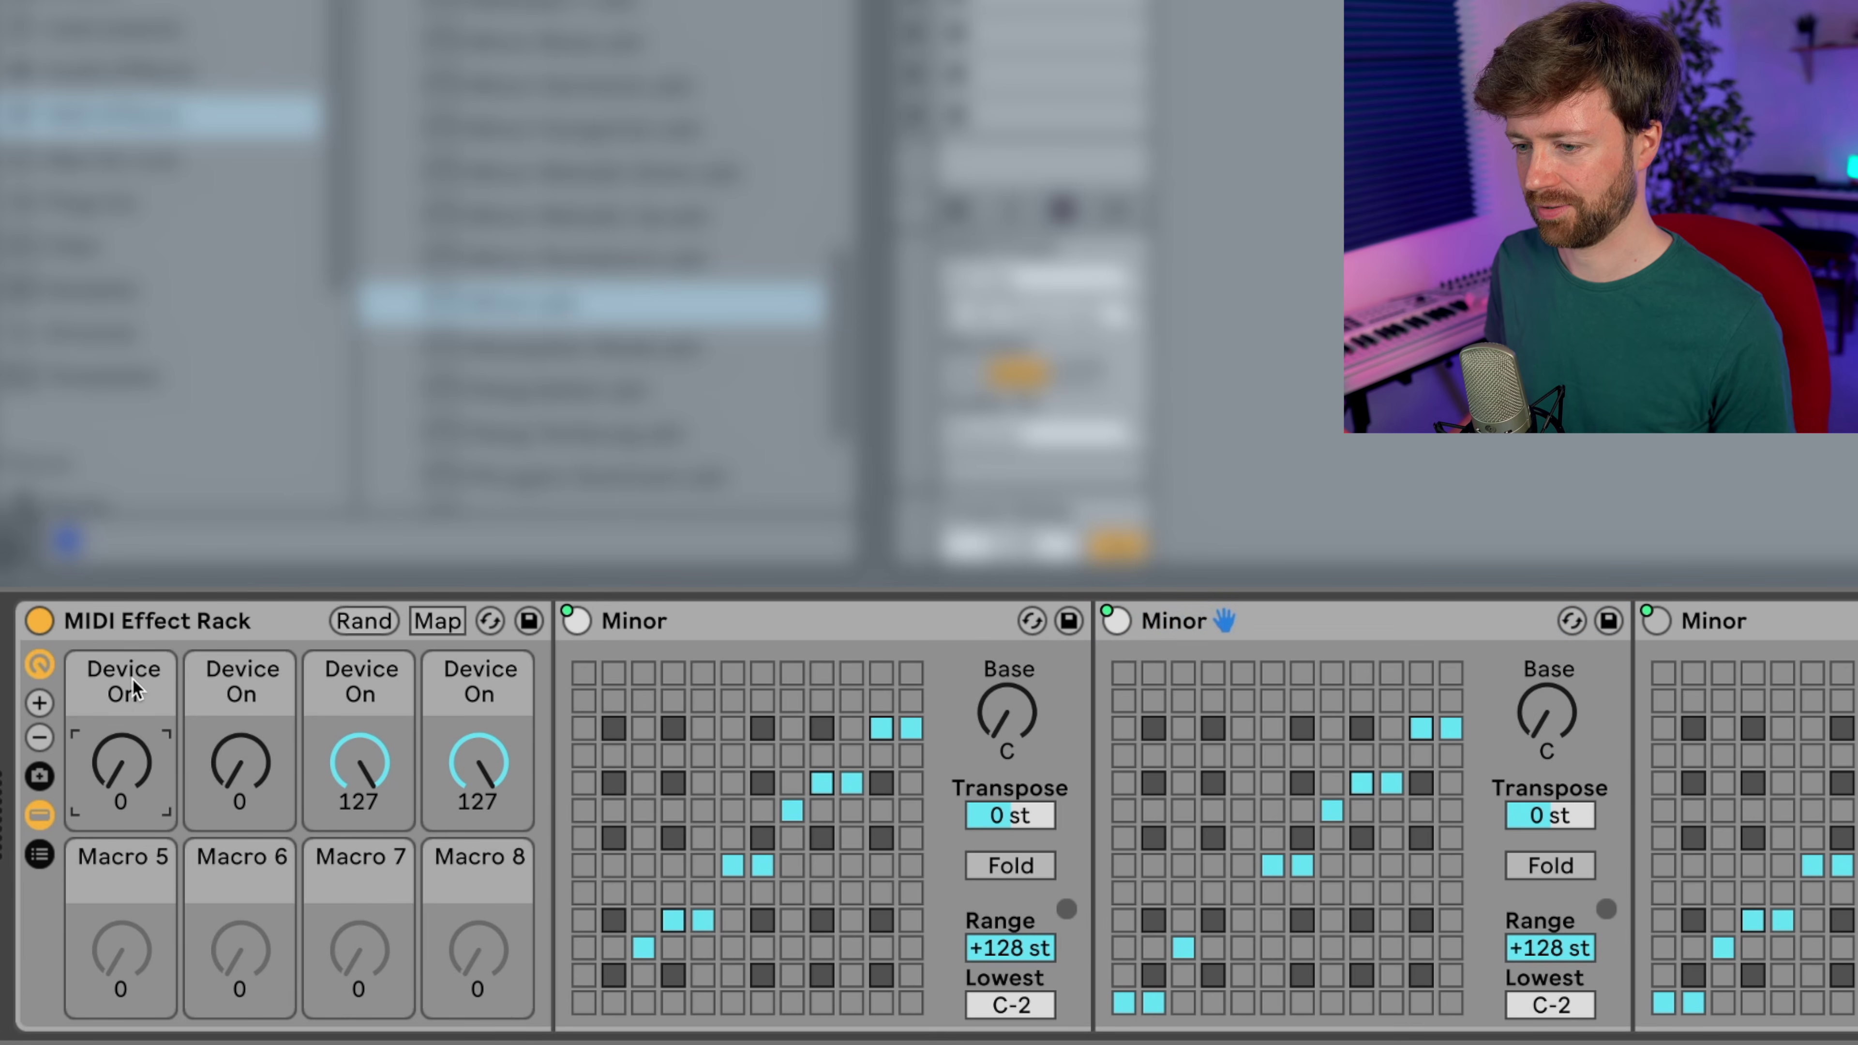
pyautogui.rightClick(108, 669)
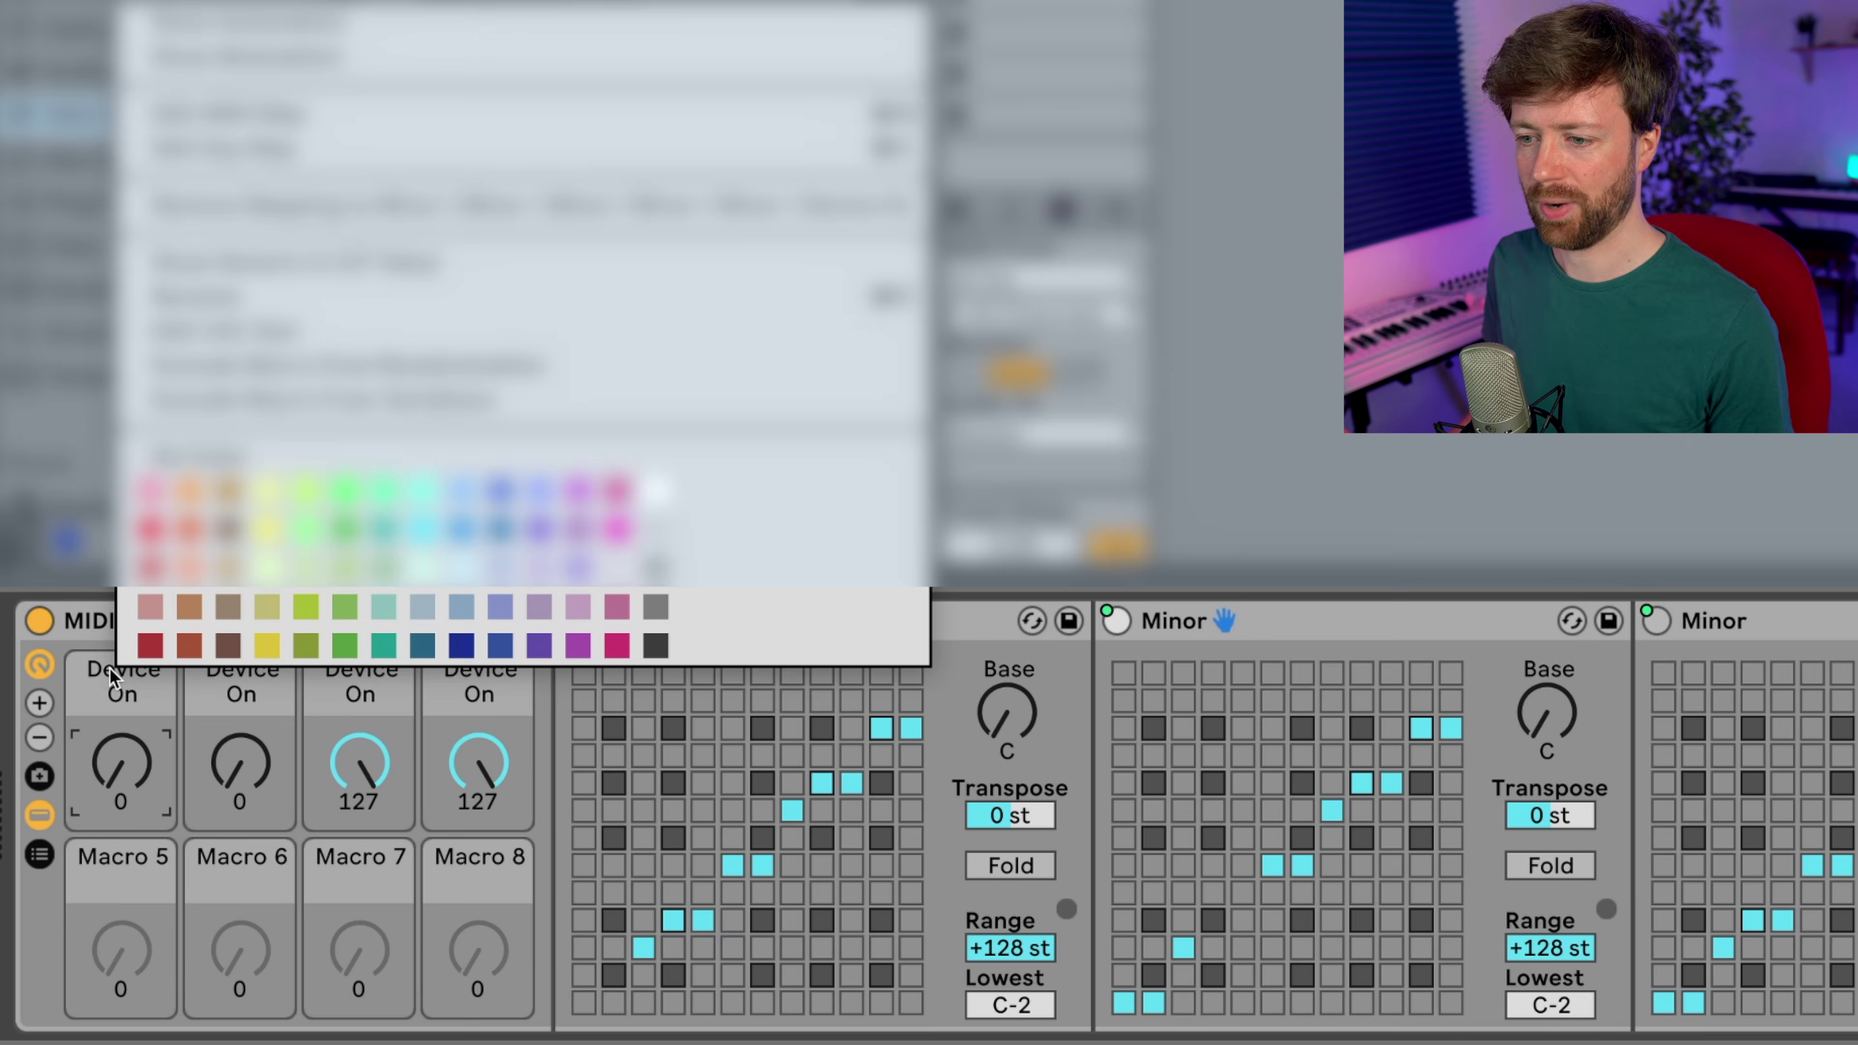
pyautogui.click(122, 694)
pyautogui.rightClick(123, 694)
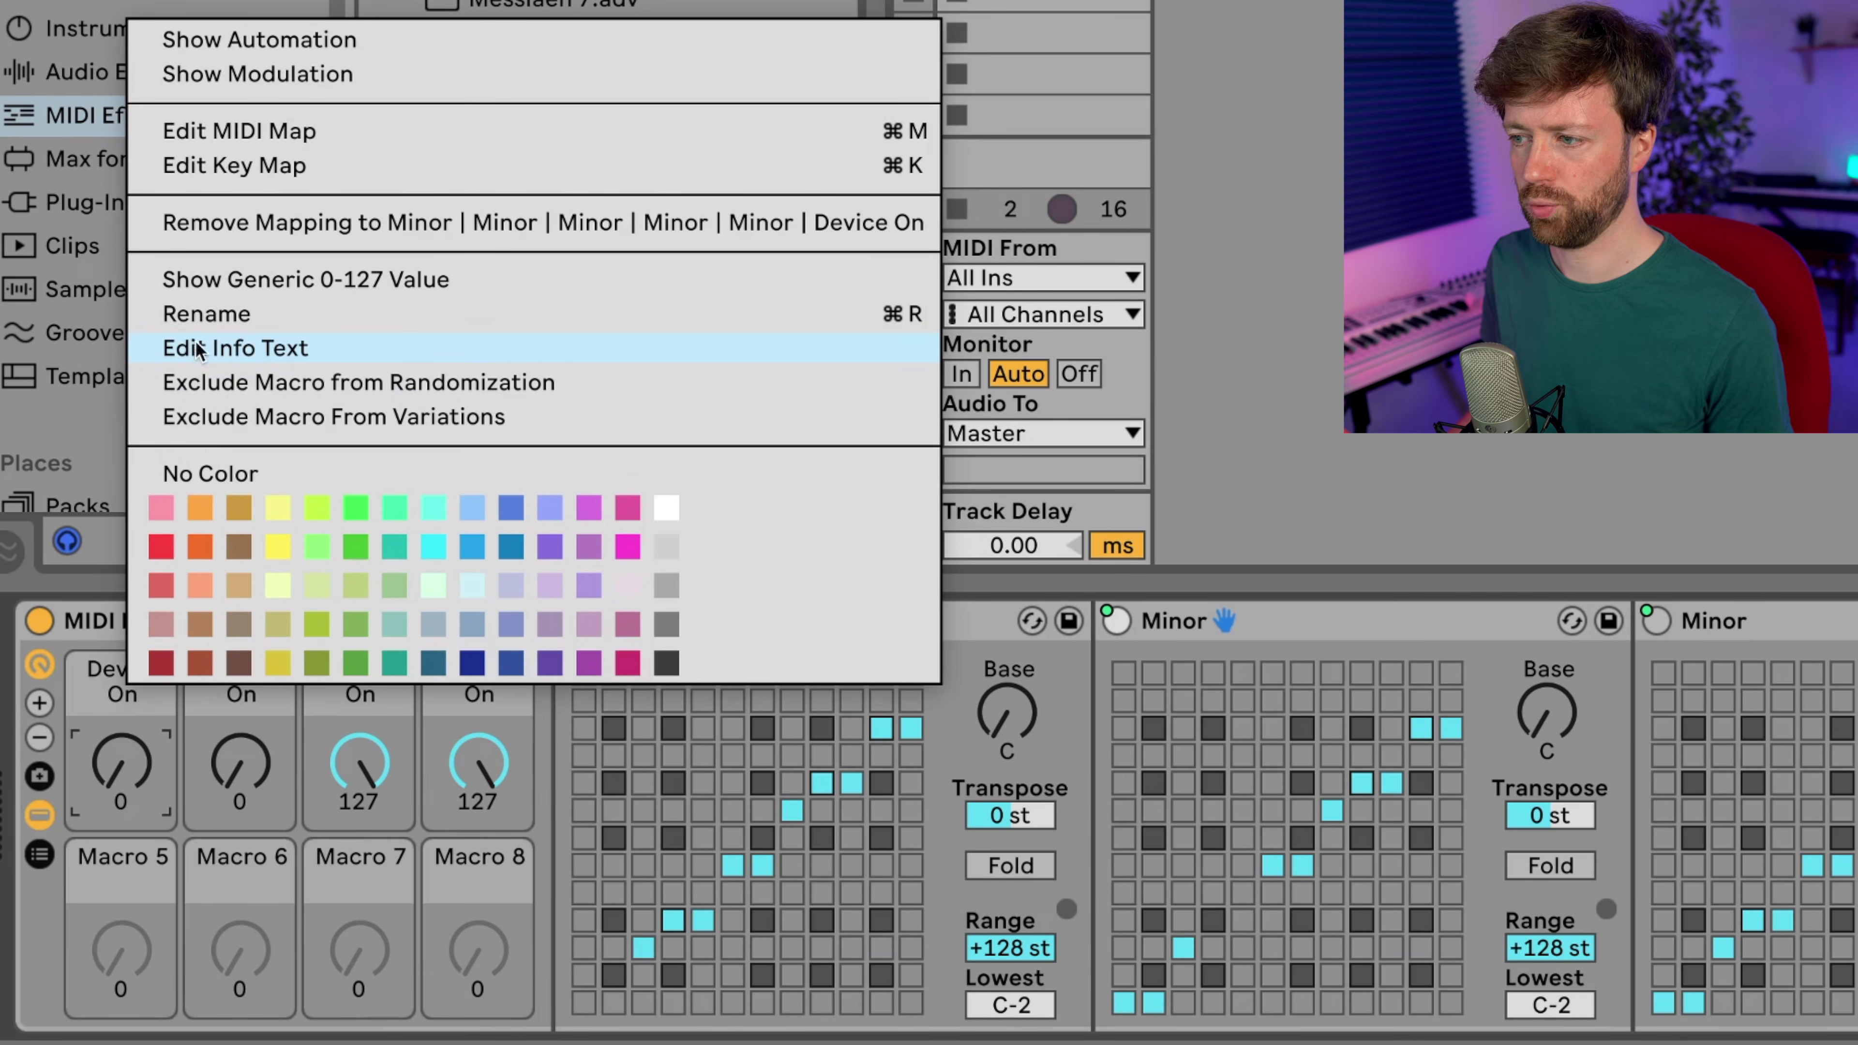
pyautogui.click(199, 320)
pyautogui.write('C')
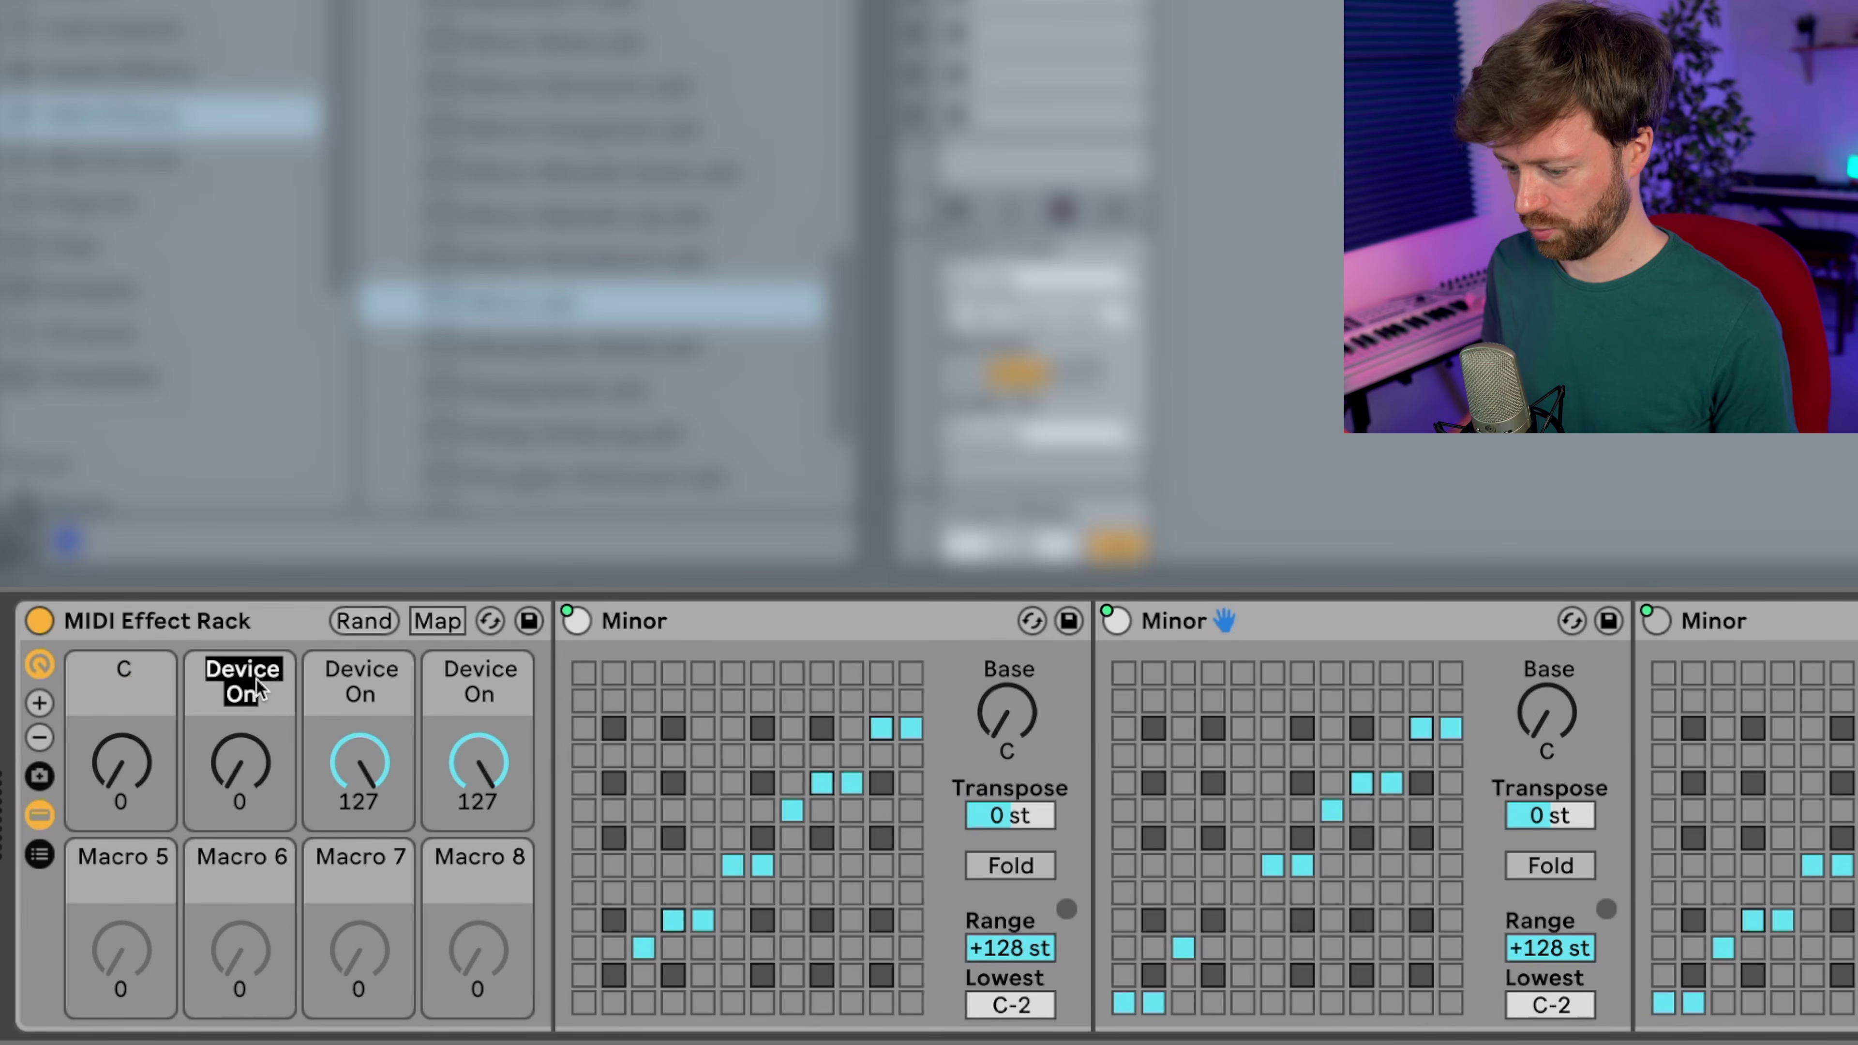
pyautogui.hotkey('ctrl', 'r')
pyautogui.write('G')
pyautogui.hotkey('ctrl', 'r')
pyautogui.write('Ab')
pyautogui.press('Return')
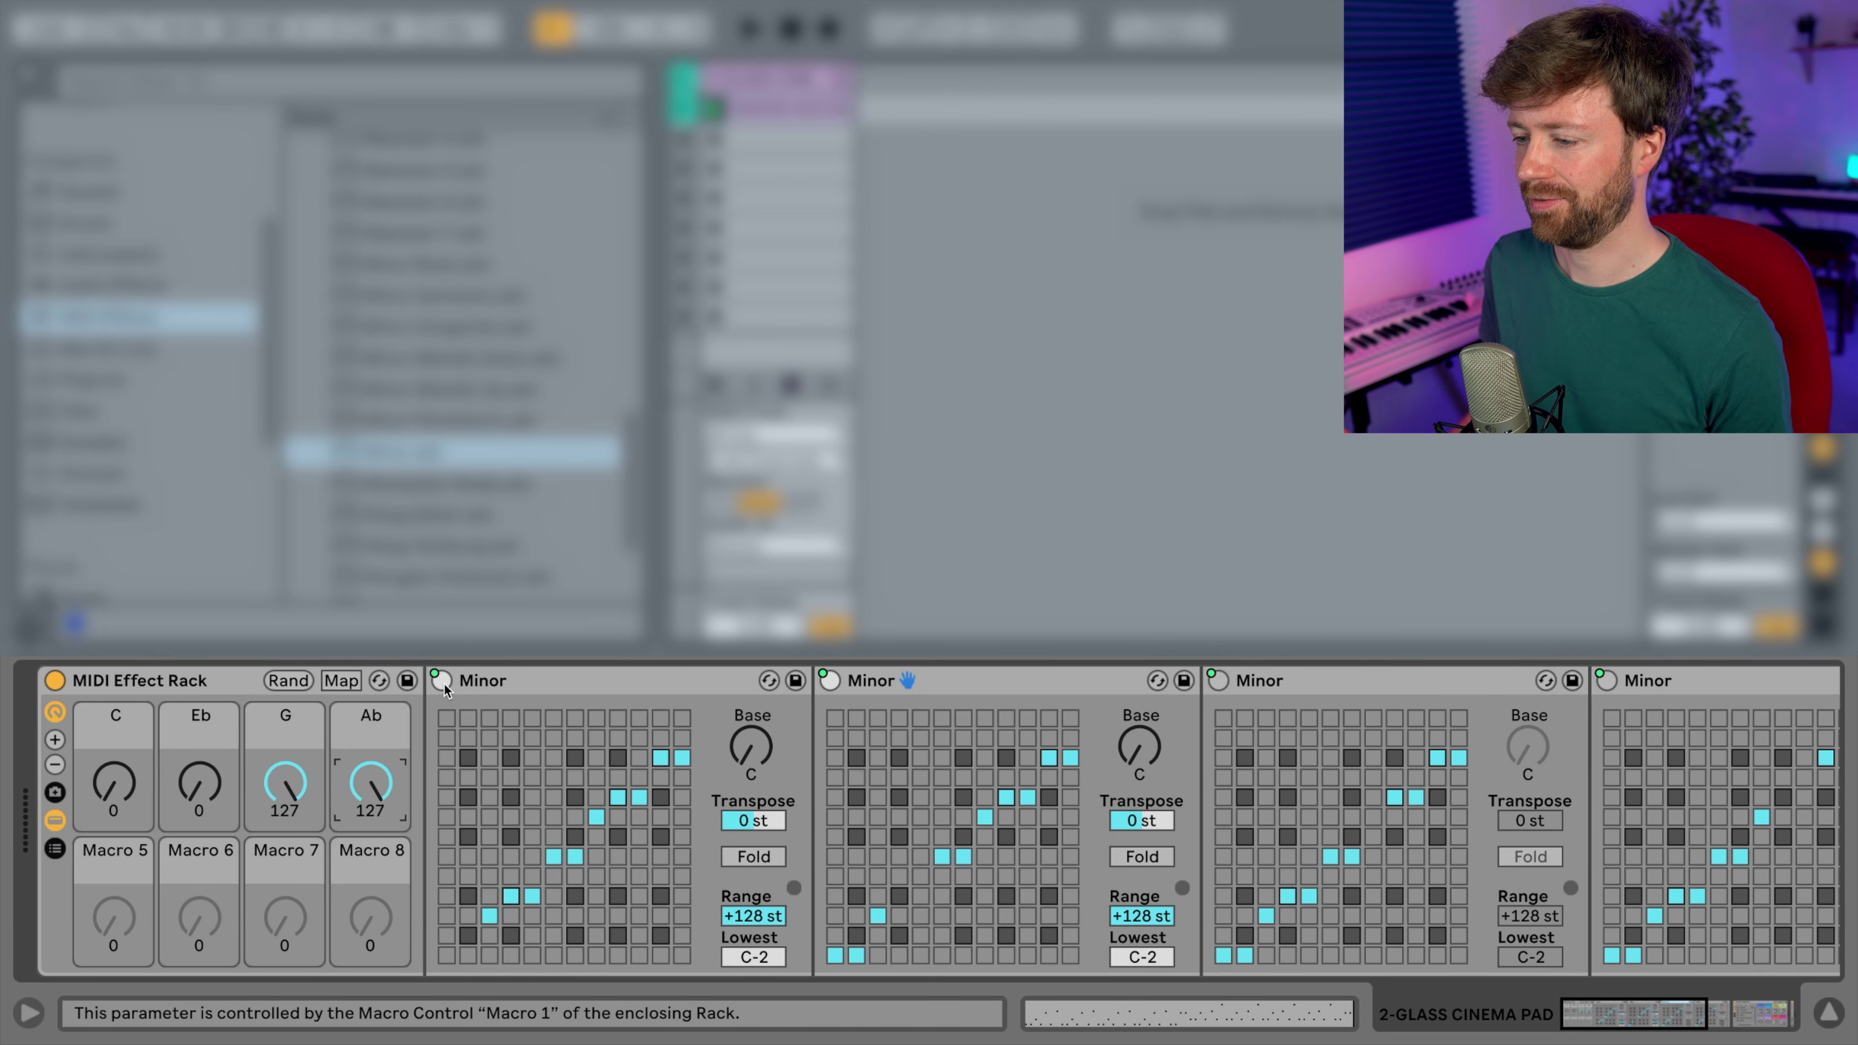
# - Unmap the on/off switches of the second, third and fourth Minor devices from the Eb, G and Ab macros
pyautogui.click(545, 682)
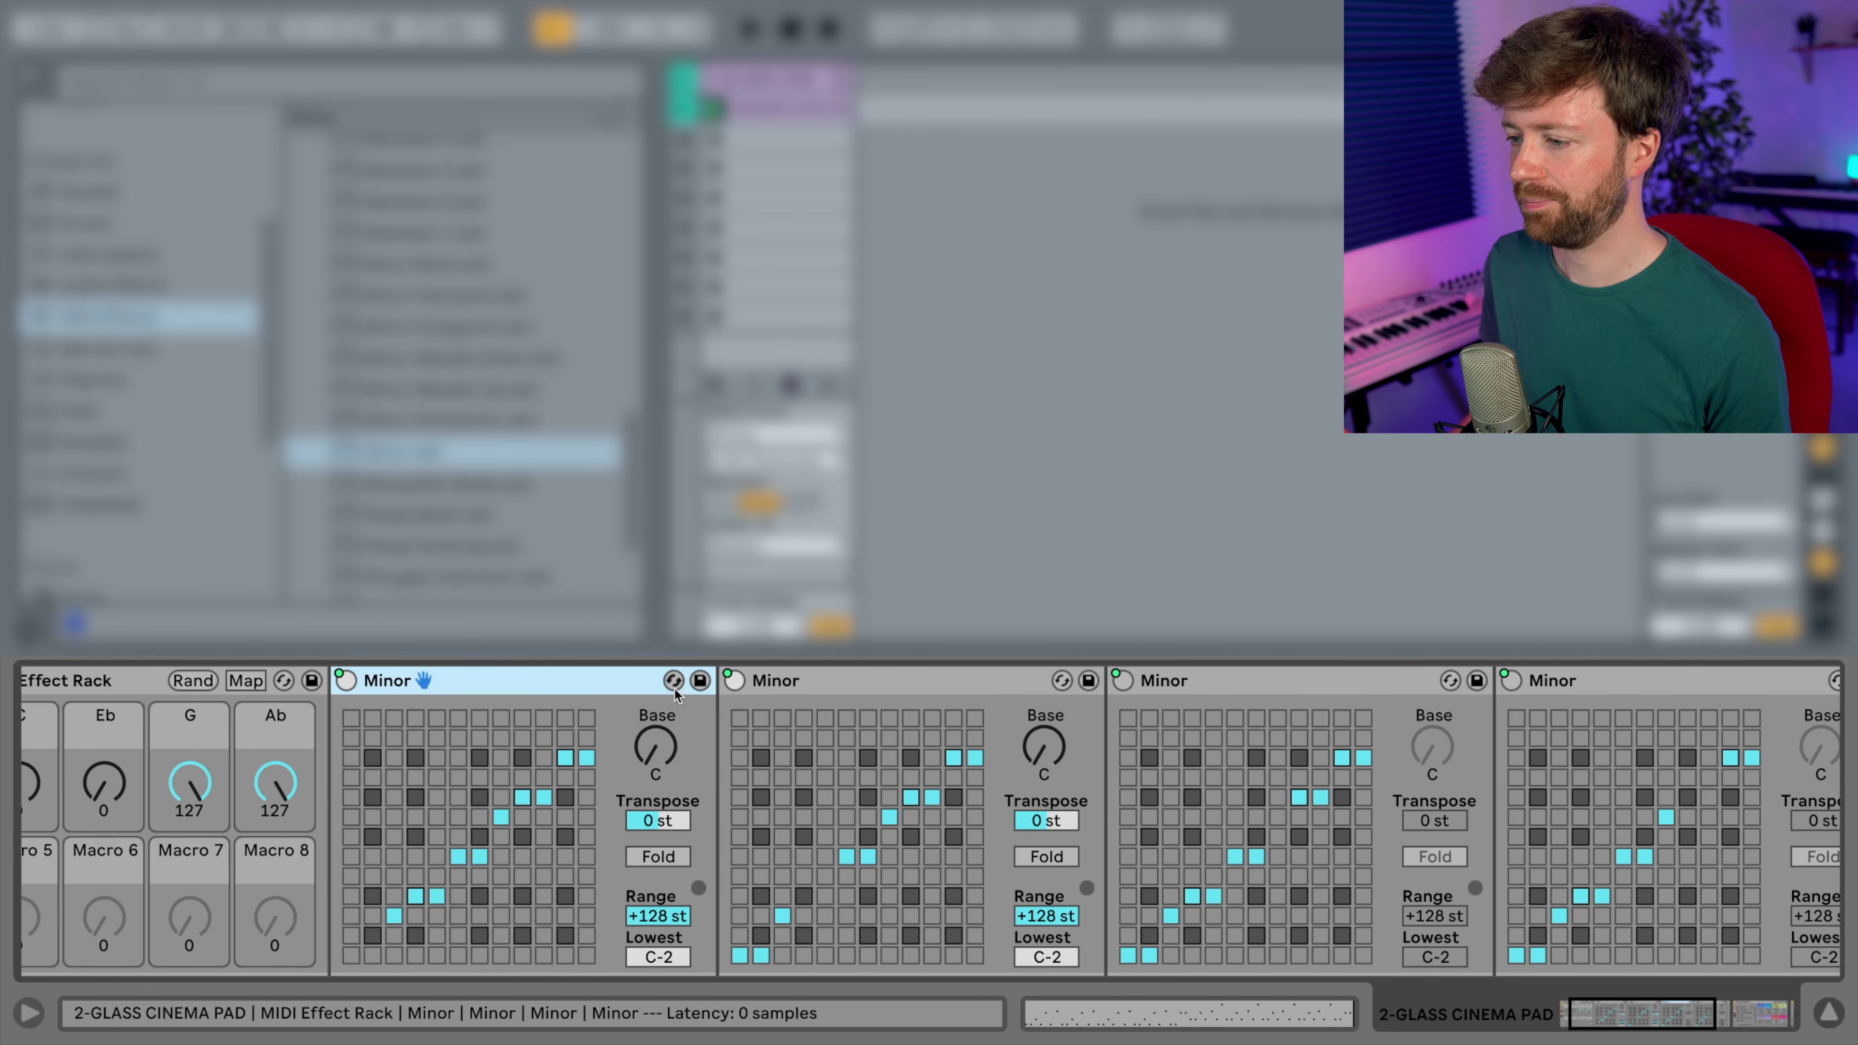
pyautogui.rightClick(730, 684)
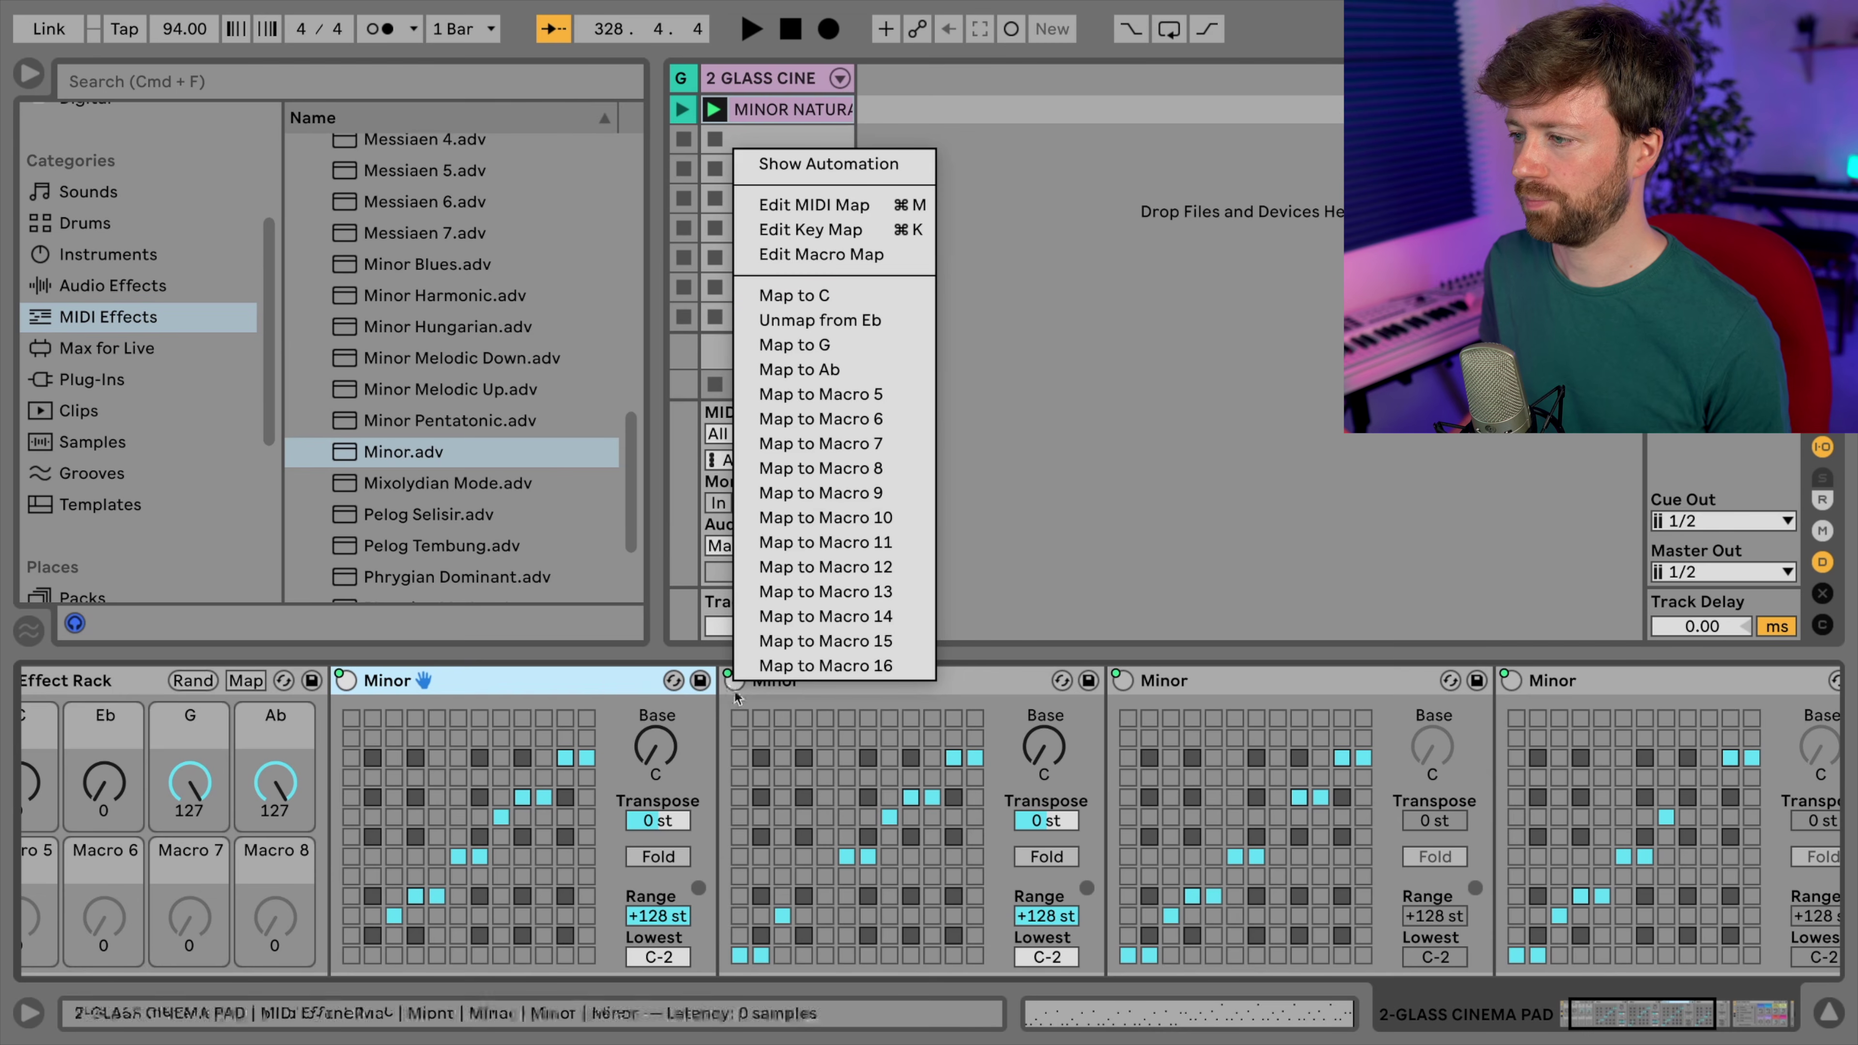
pyautogui.click(856, 321)
pyautogui.rightClick(1121, 681)
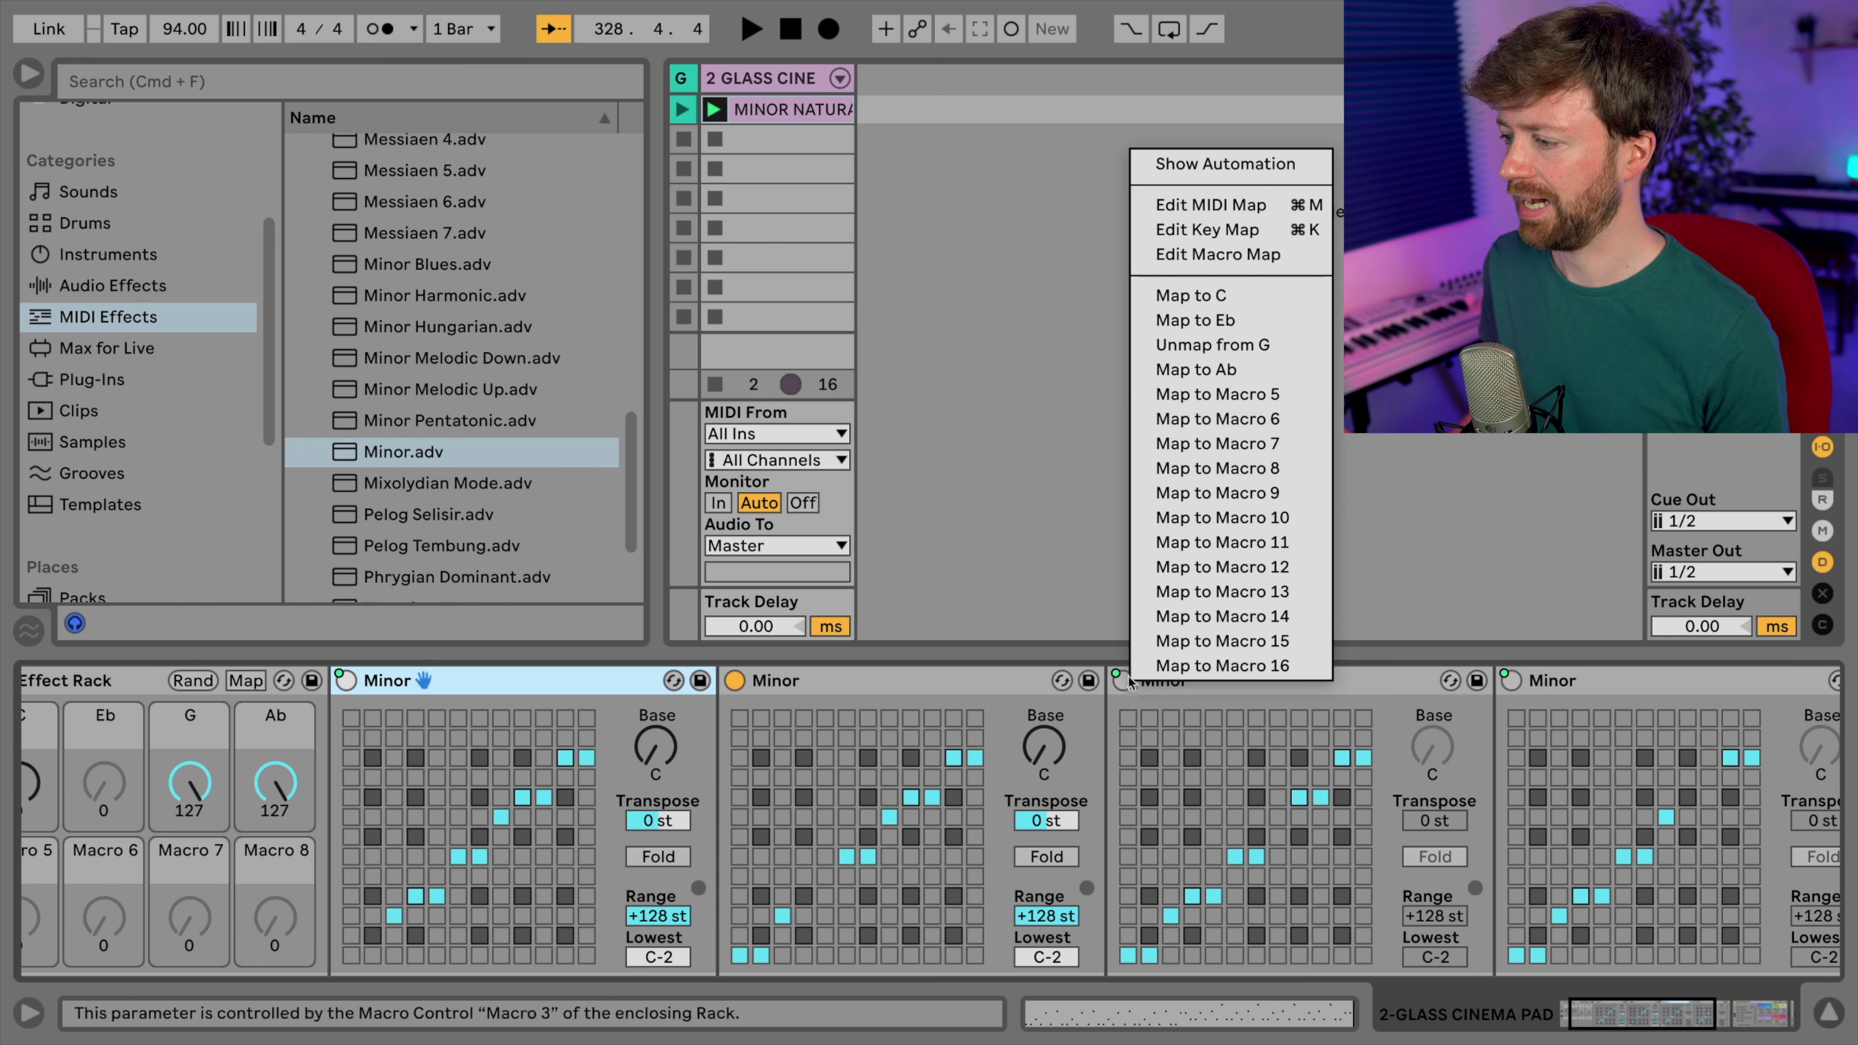
pyautogui.click(1226, 345)
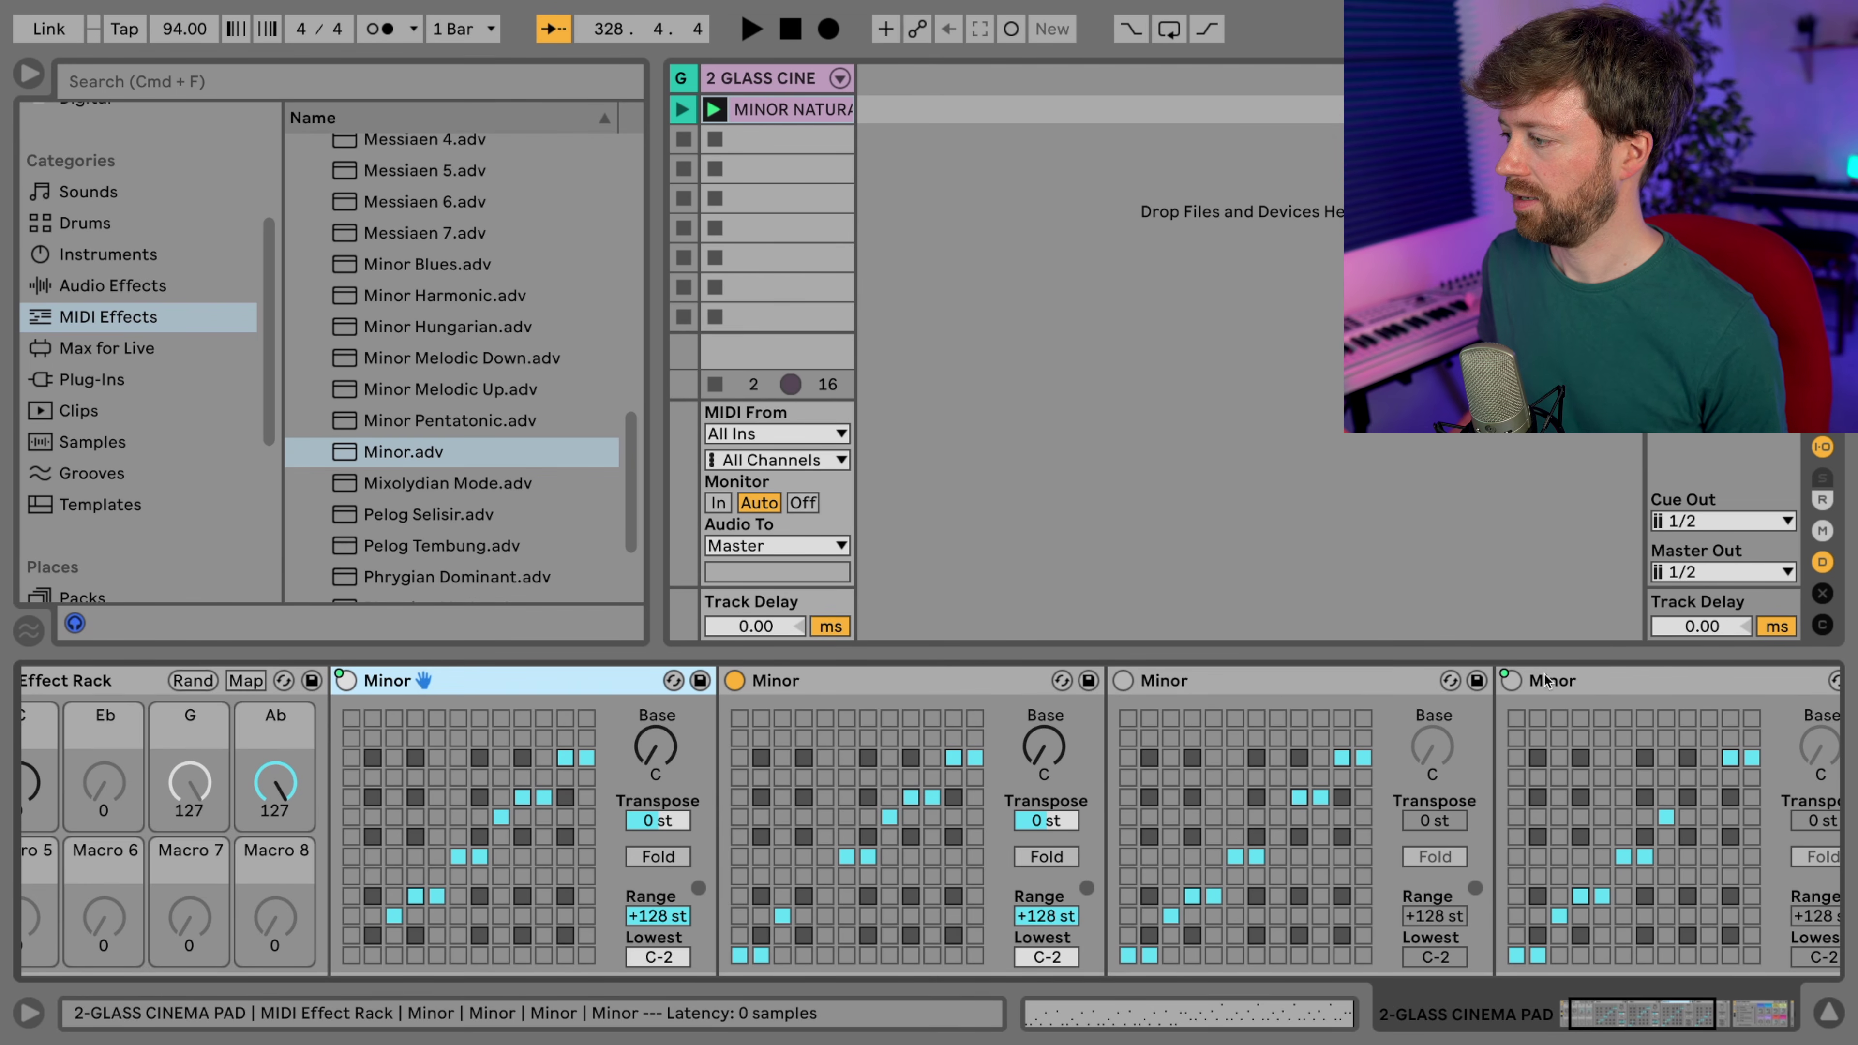
pyautogui.rightClick(1511, 681)
pyautogui.click(1602, 368)
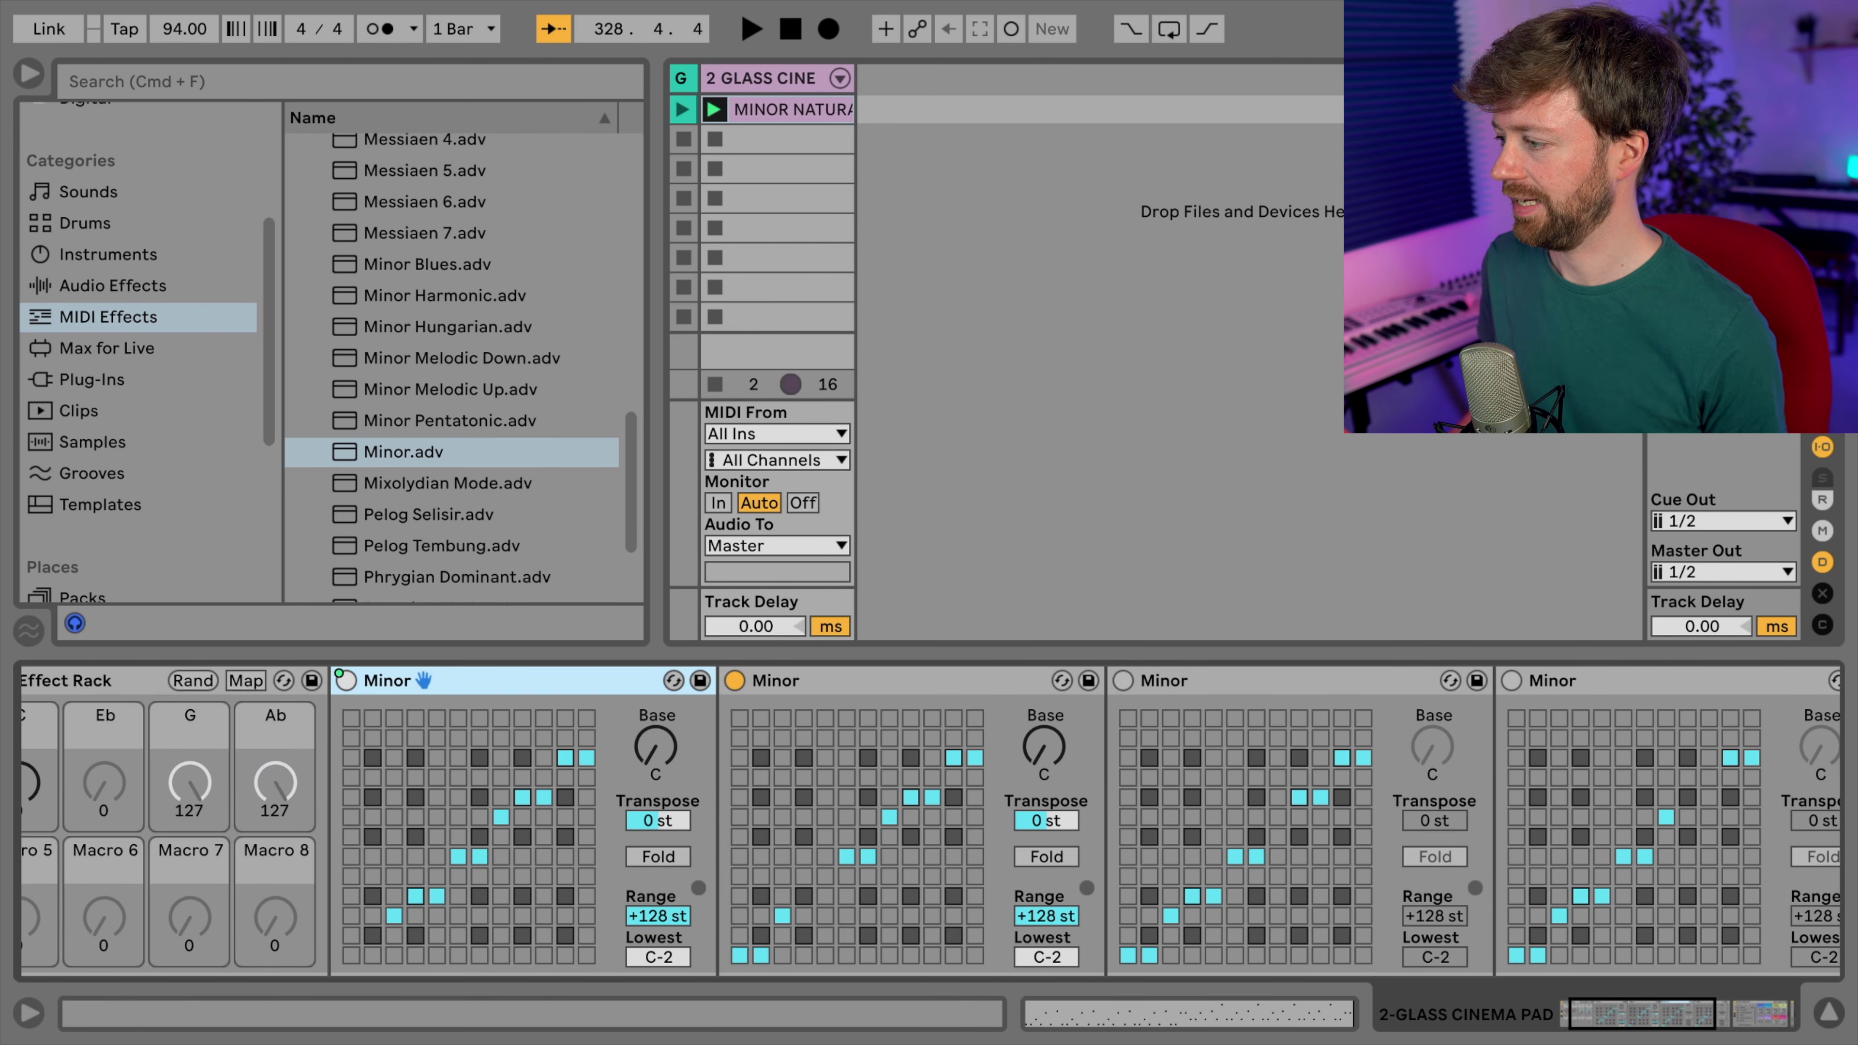
# - Insert another Minor device directly after the first one in the rack and remove the D note from its grid
pyautogui.hscroll(-3, 577, 705)
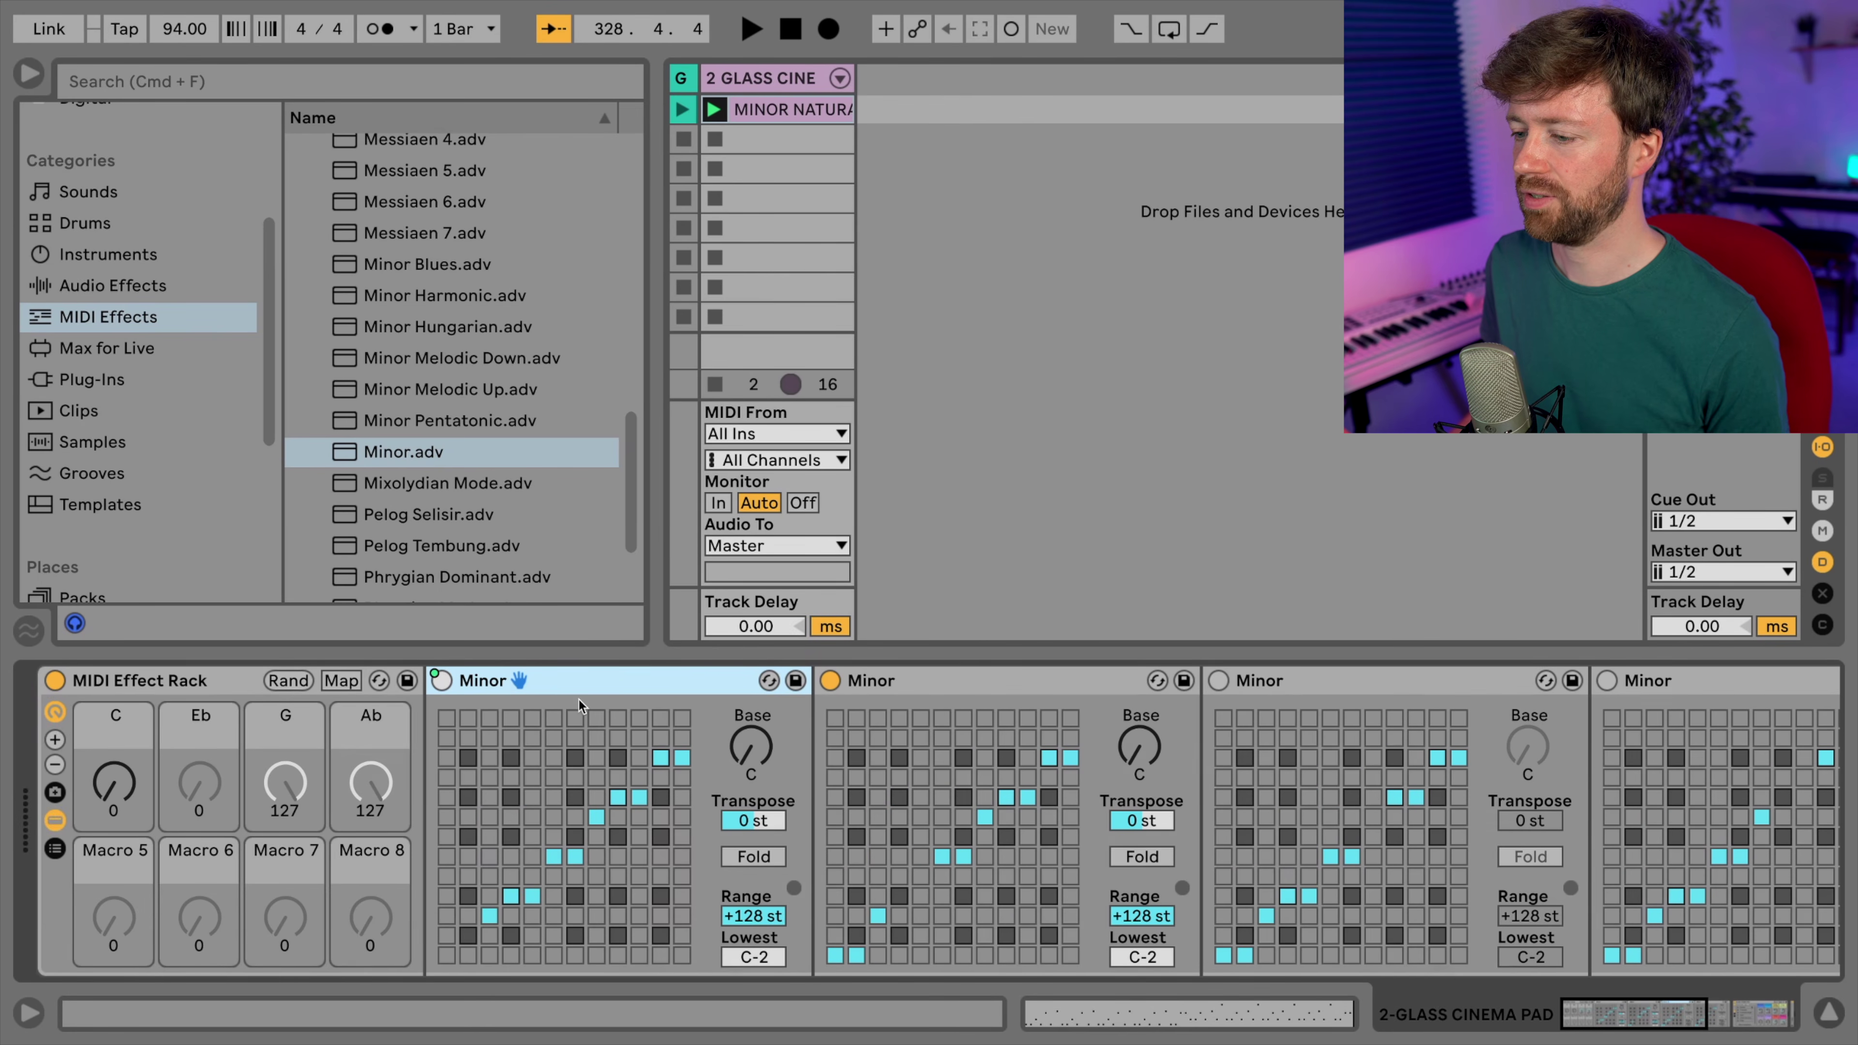
pyautogui.moveTo(420, 455); pyautogui.dragTo(809, 781)
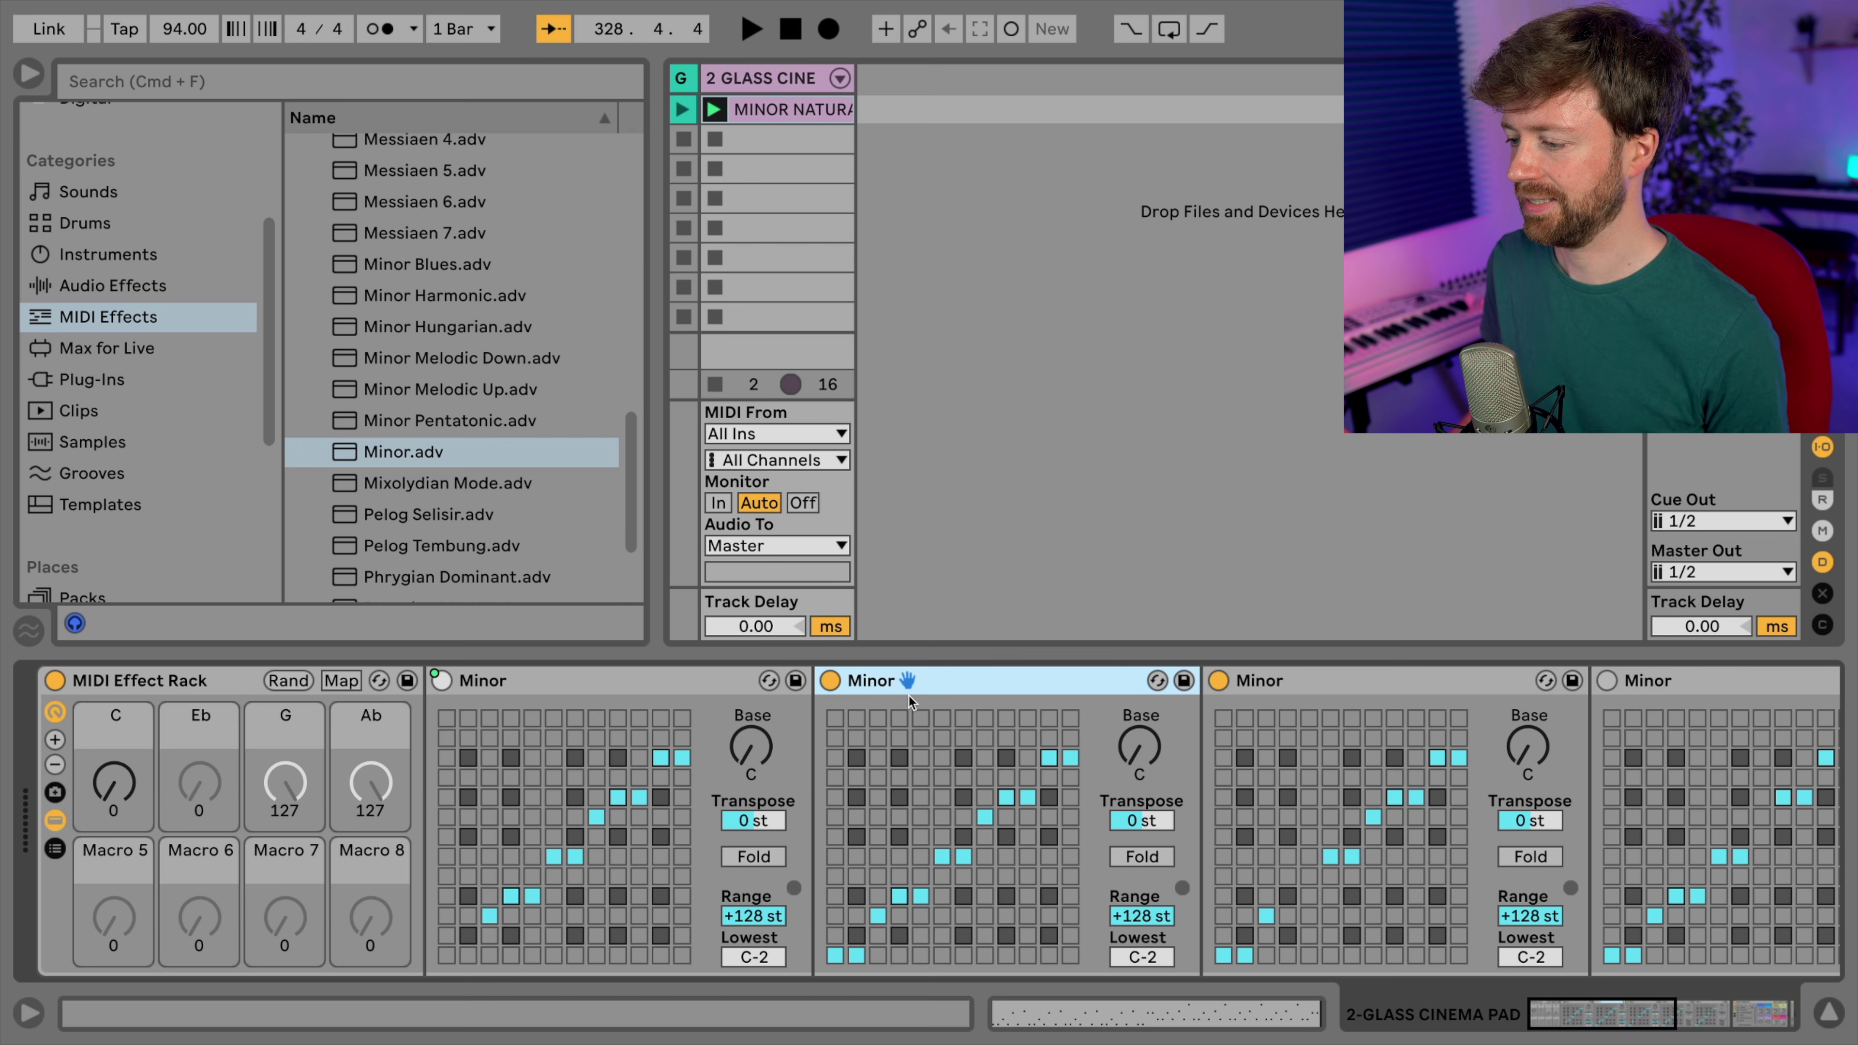
pyautogui.click(878, 916)
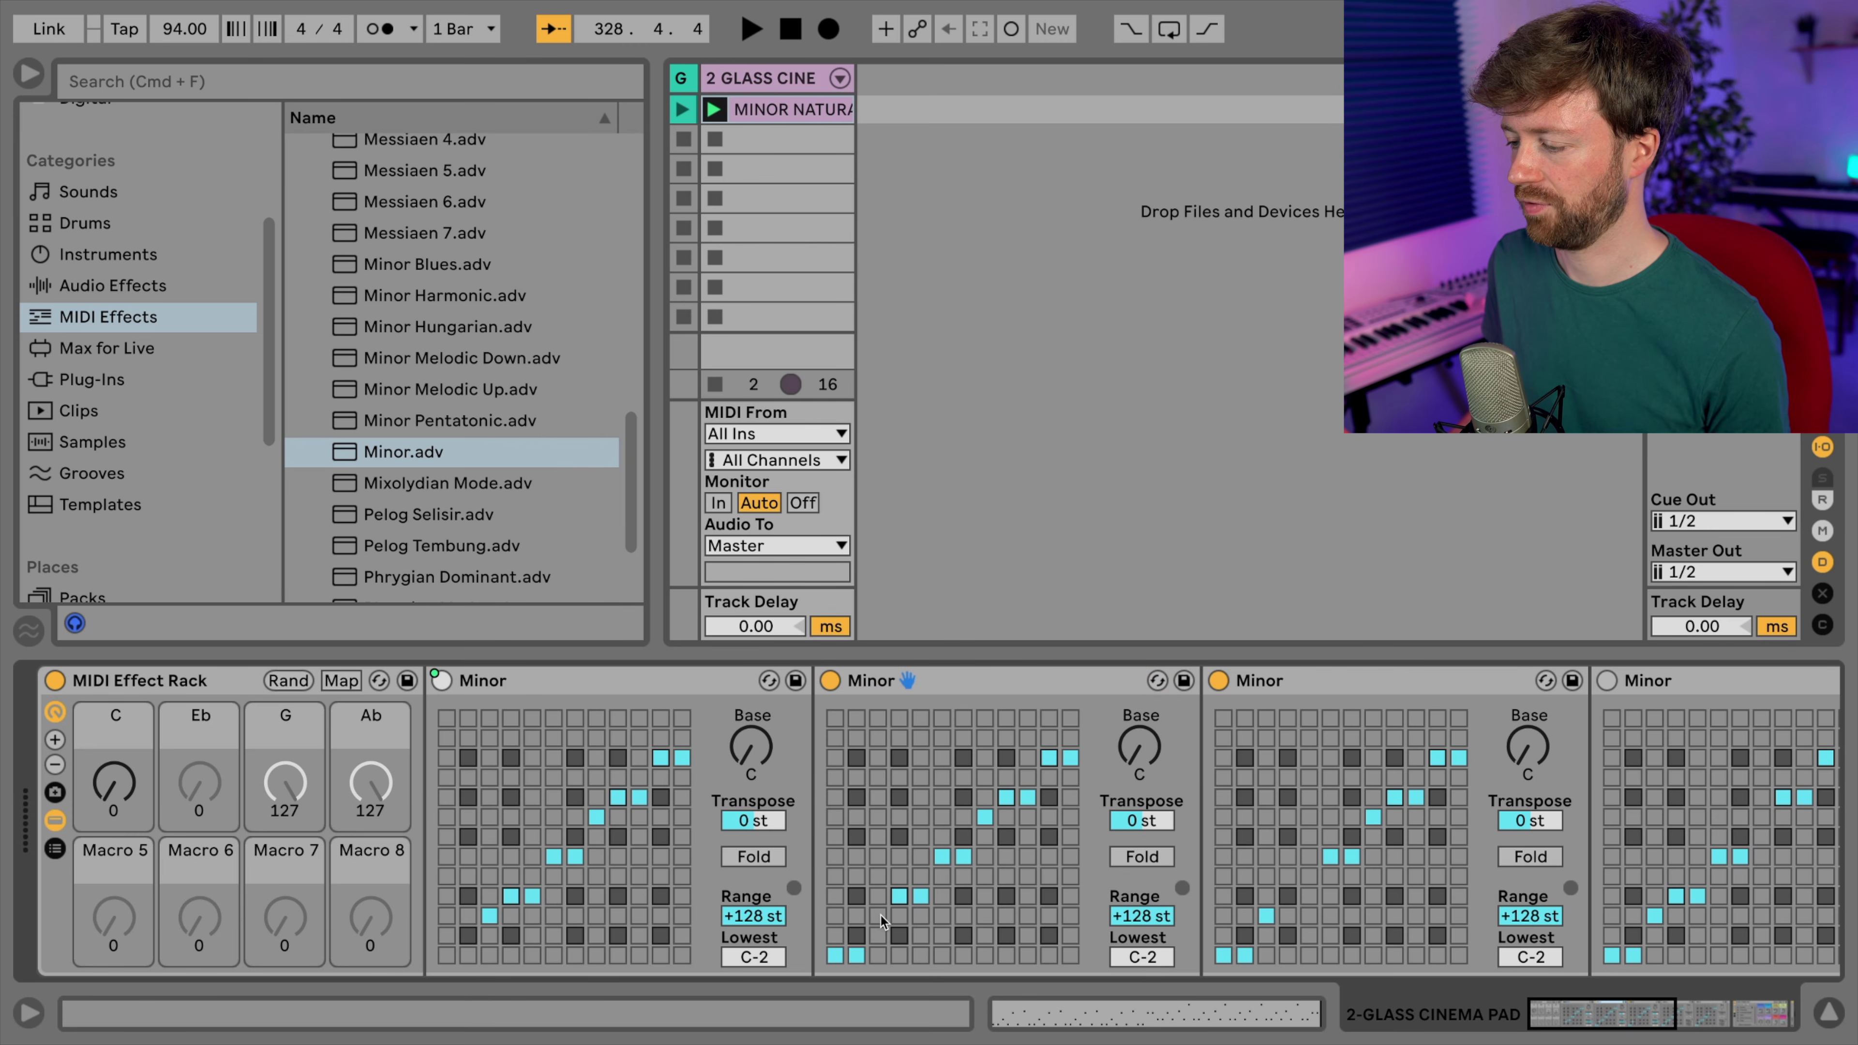
# - Insert a Minor device between the ones filtering Eb and G, and remove the F notes from its grid
pyautogui.hscroll(3, 1163, 867)
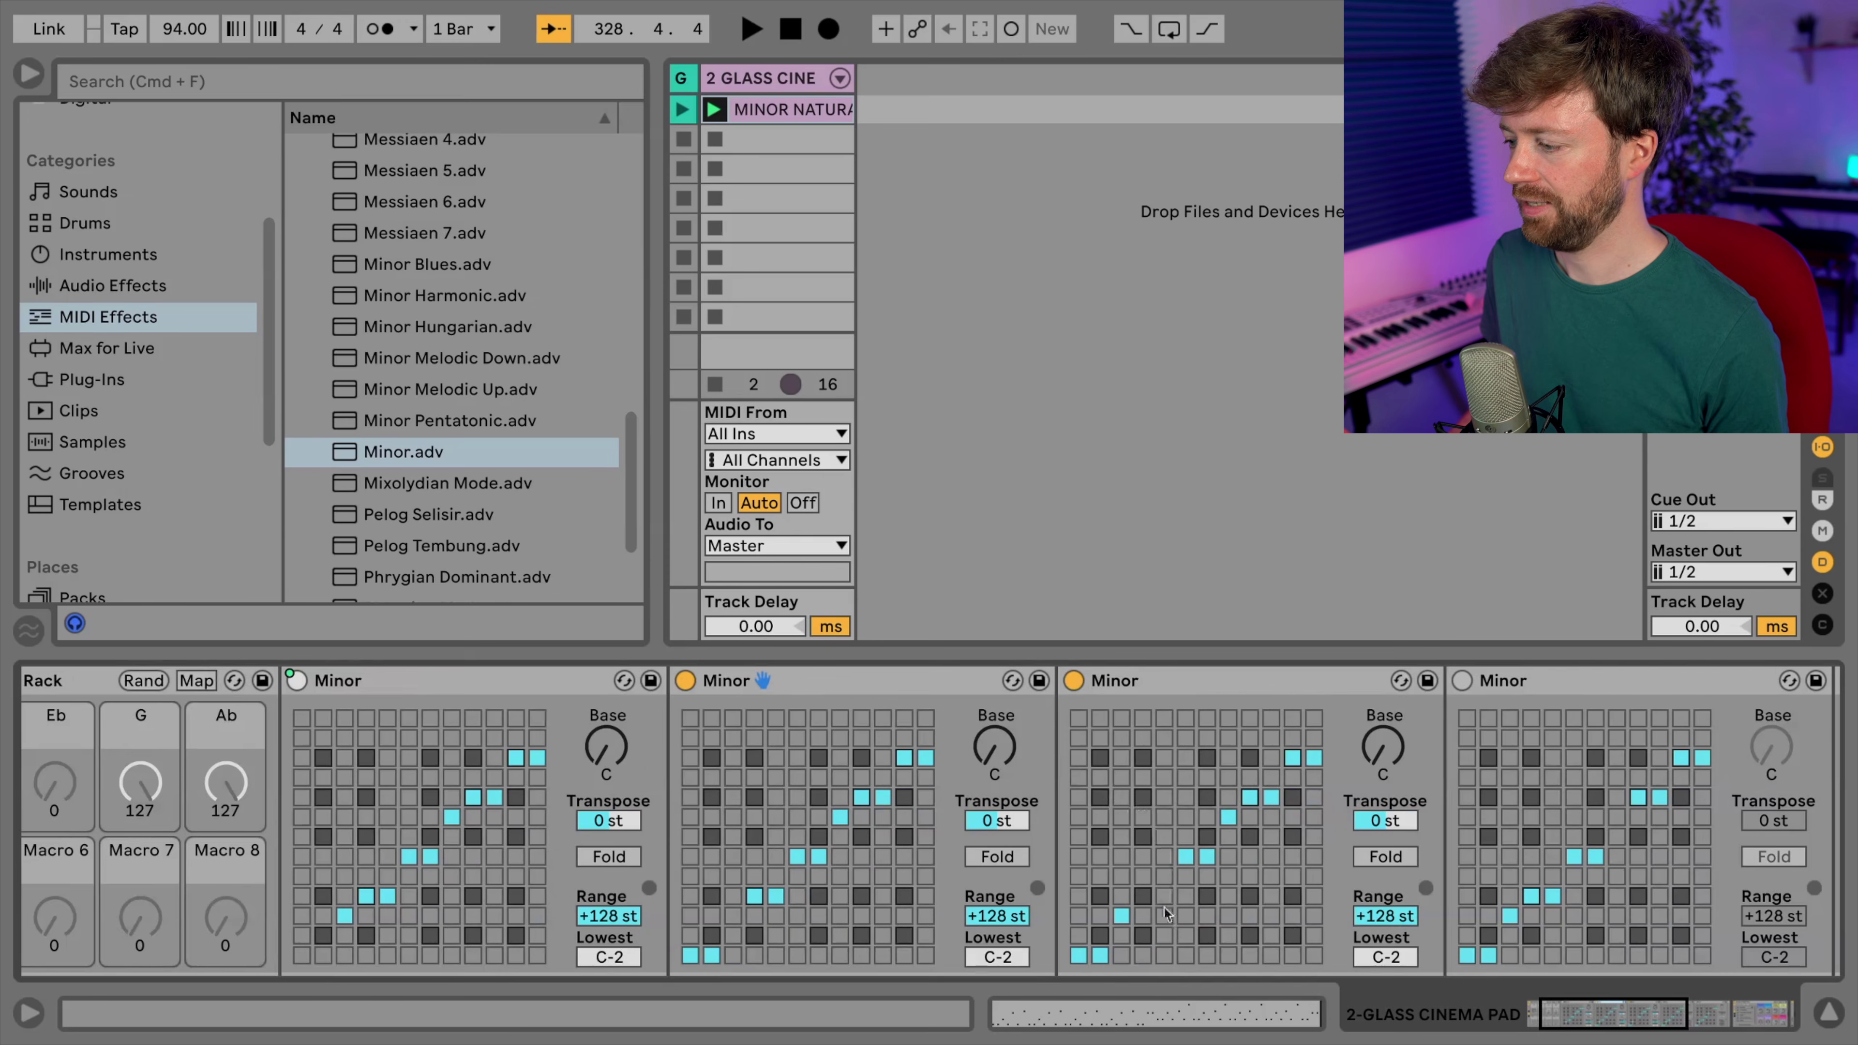
pyautogui.hscroll(10, 1165, 913)
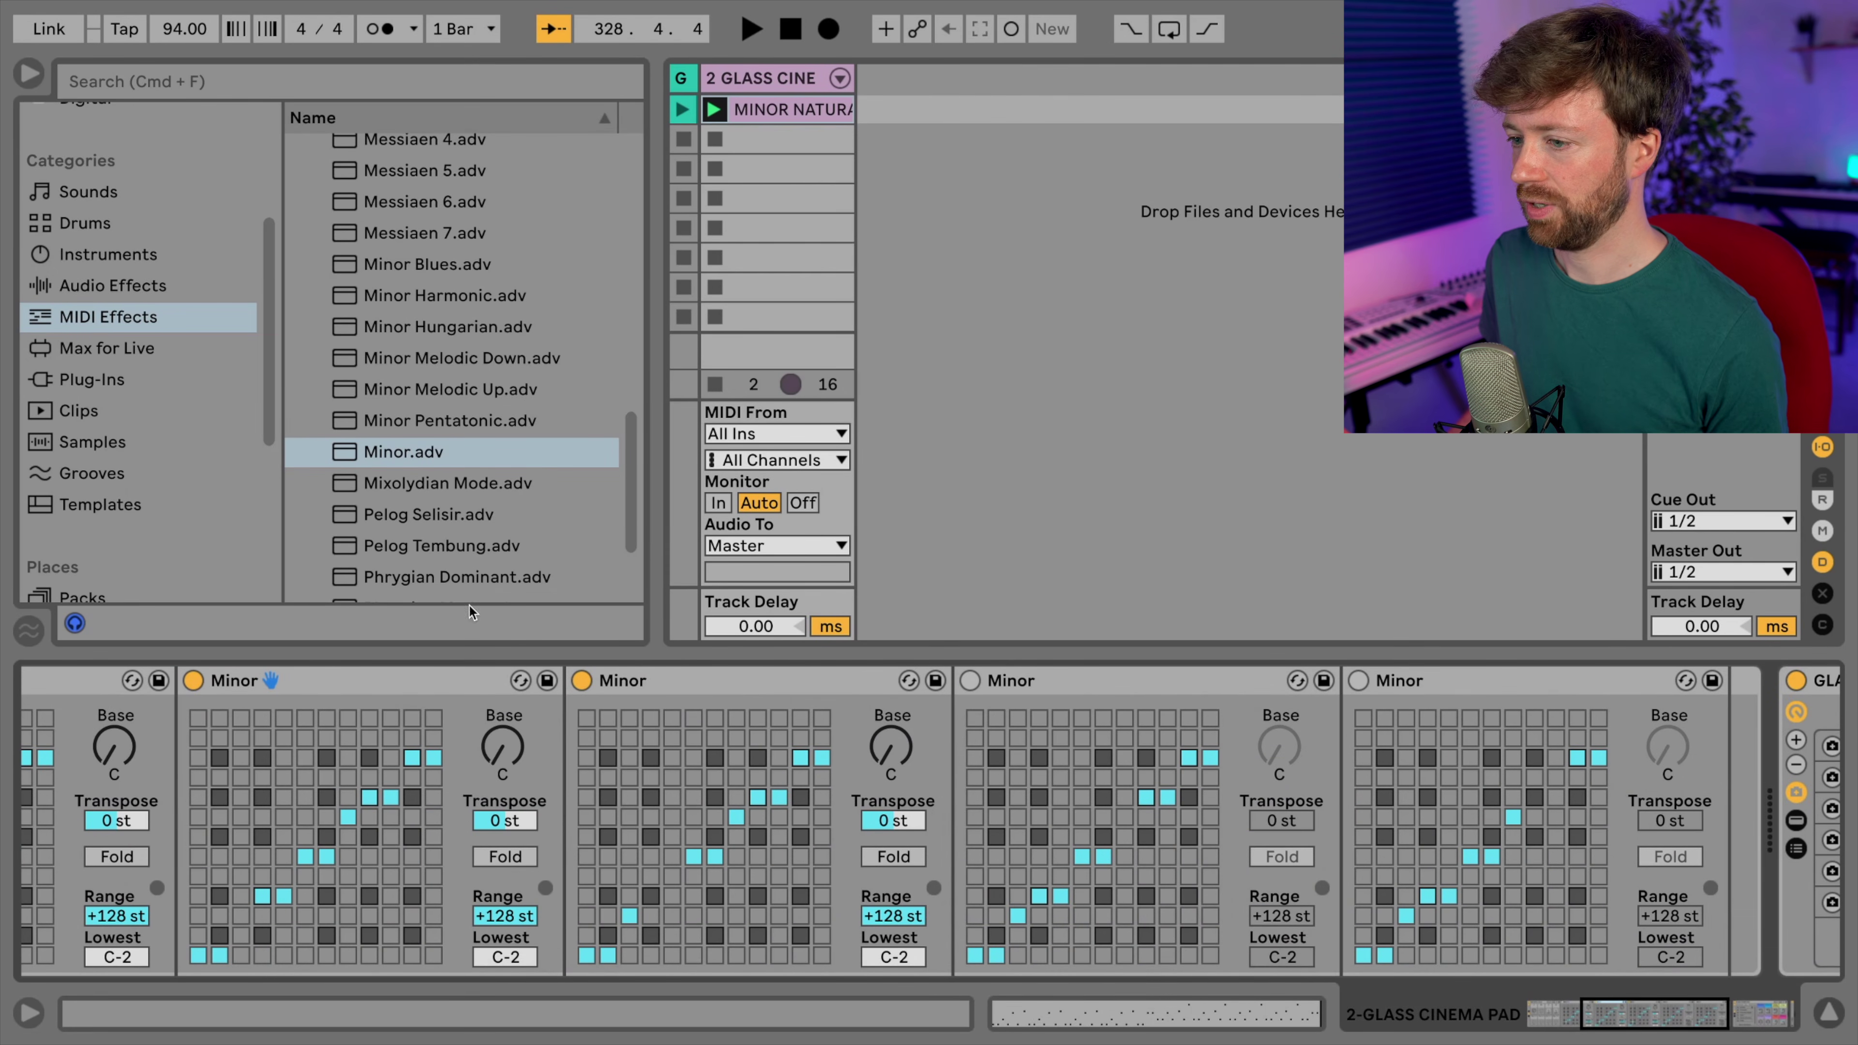
pyautogui.moveTo(364, 449); pyautogui.dragTo(952, 835)
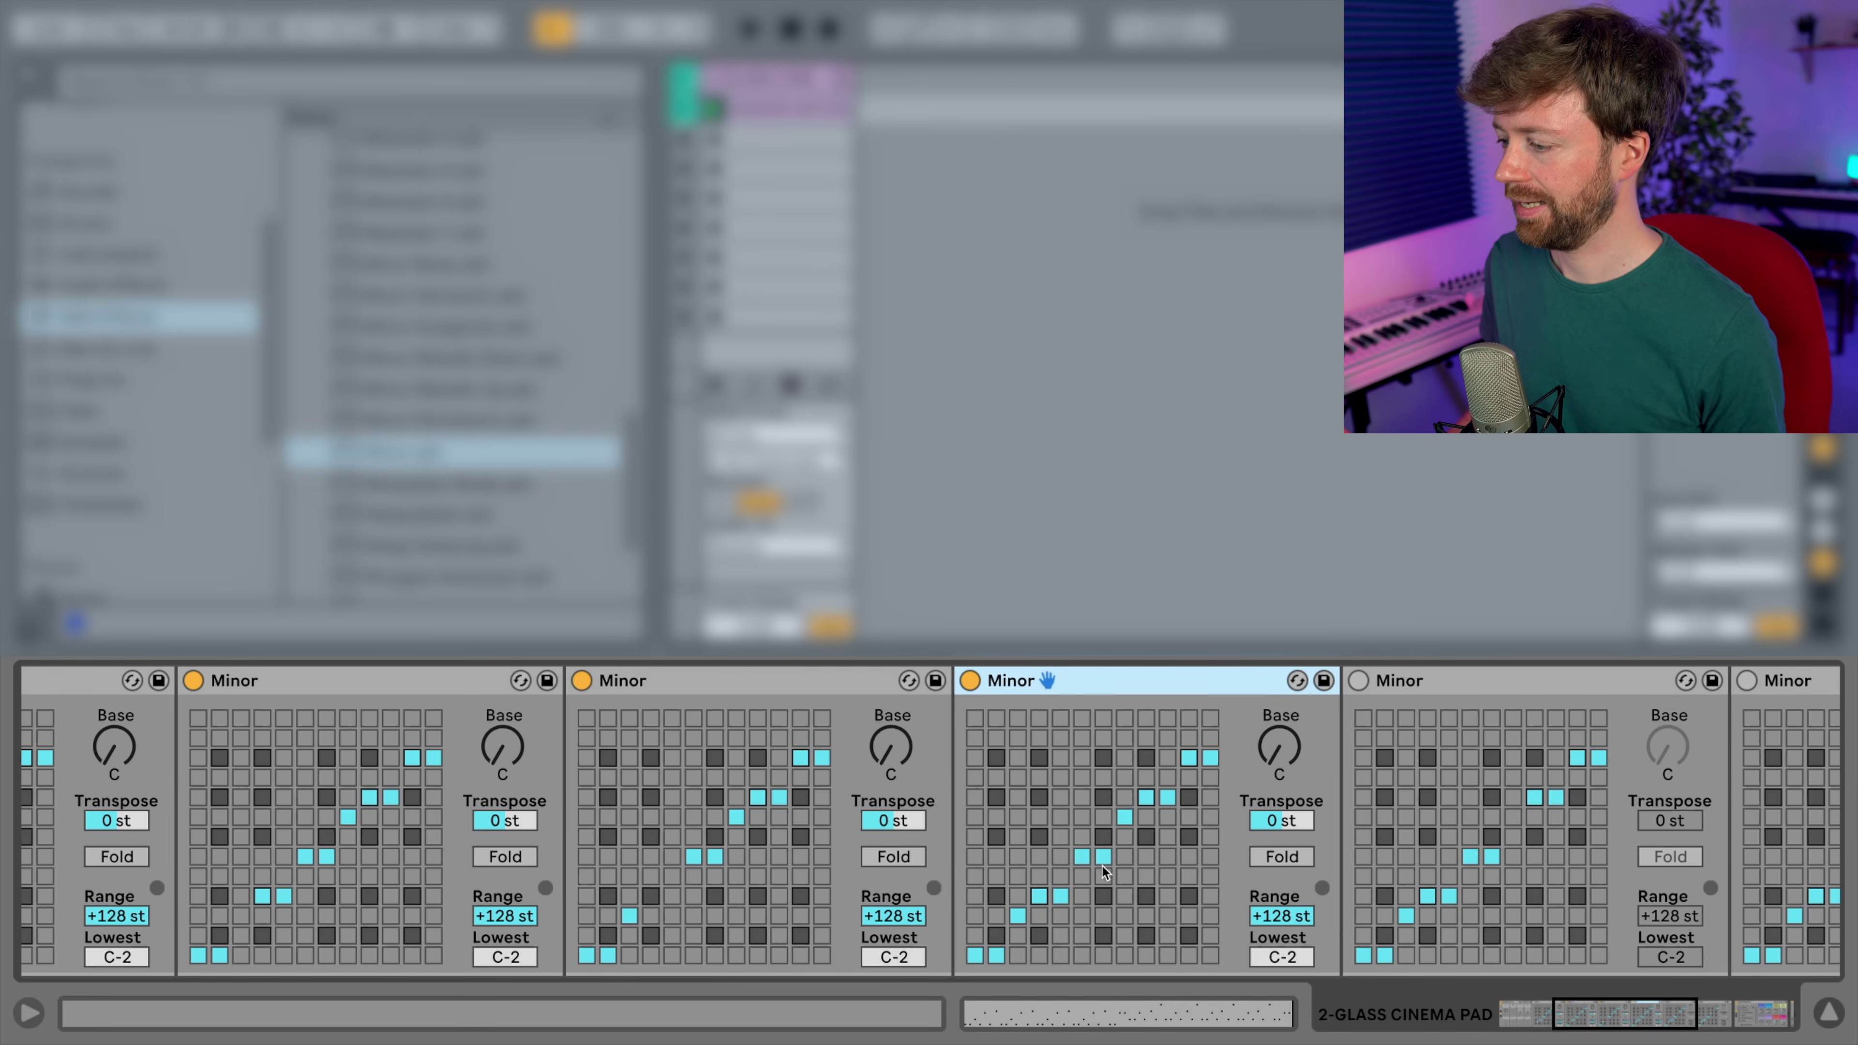
pyautogui.click(1081, 855)
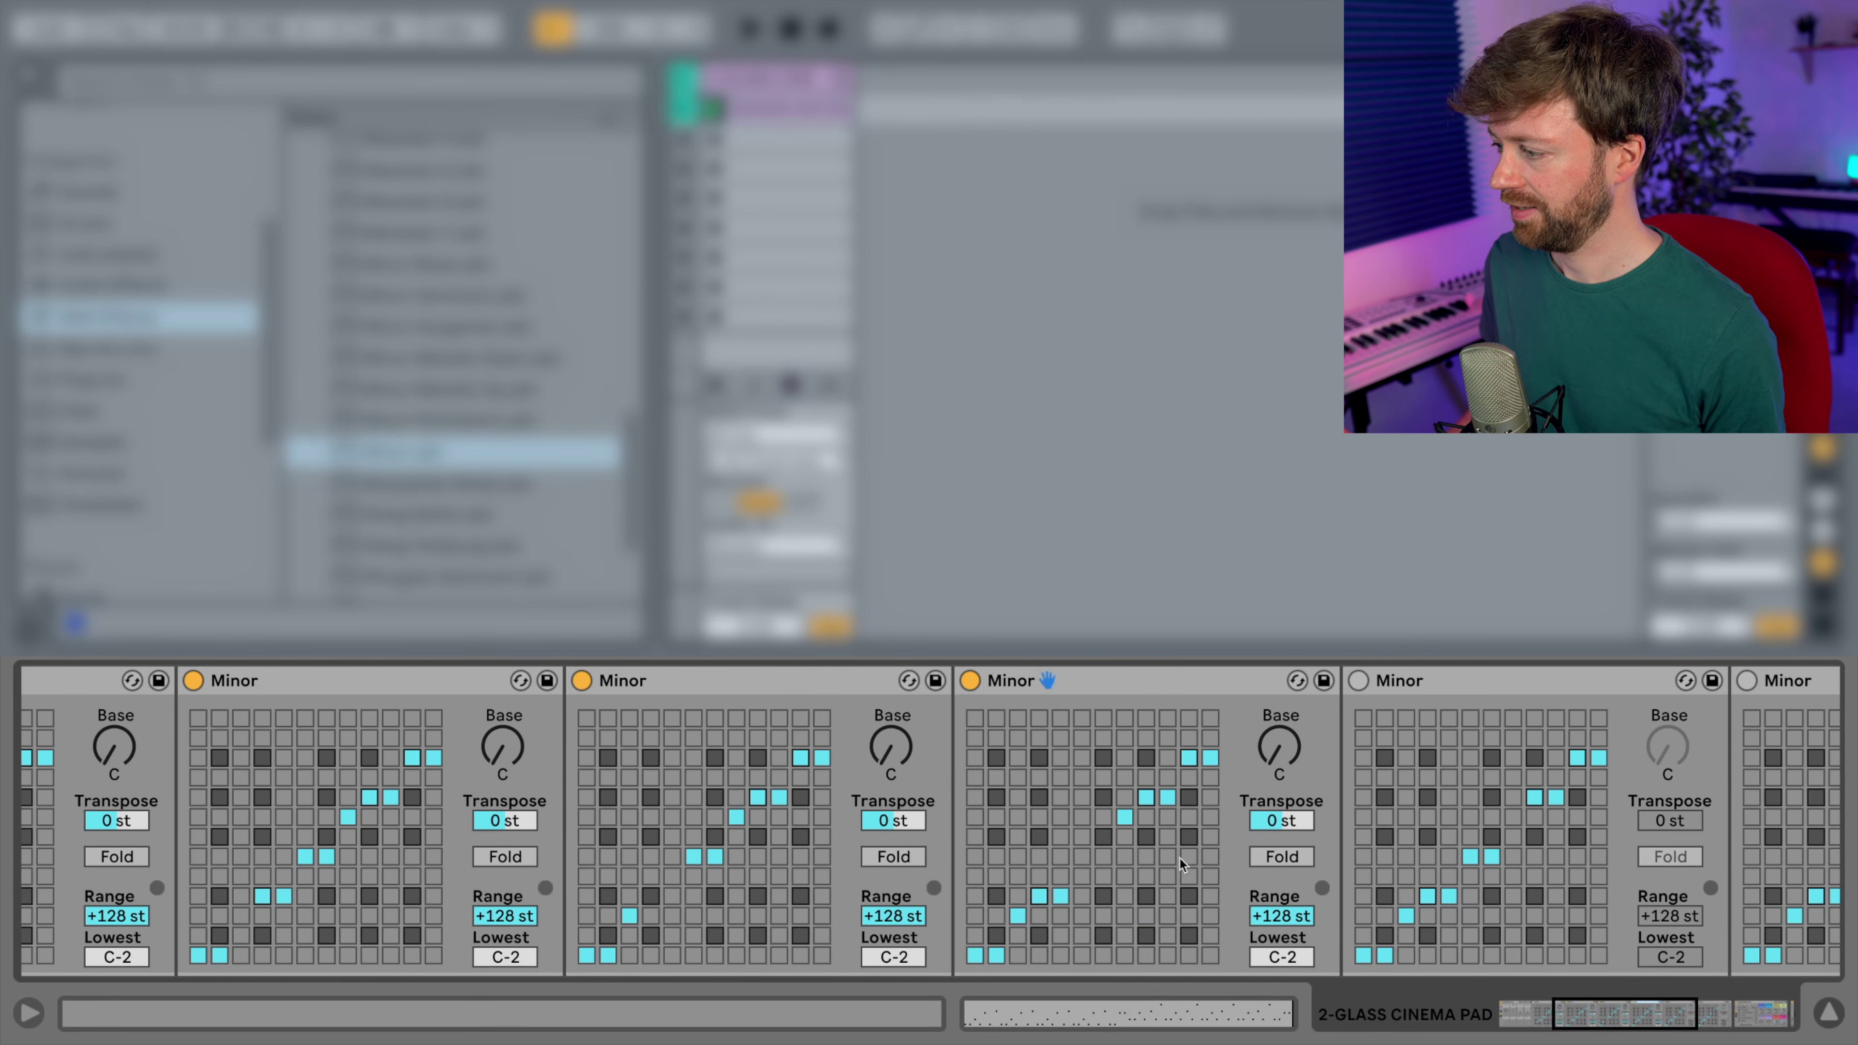
# - Add a Minor device at the end of the rack, after the one filtering Ab, and clear Bb cells from its grid
pyautogui.hscroll(3, 1384, 862)
pyautogui.click(1337, 689)
pyautogui.hscroll(7, 1325, 735)
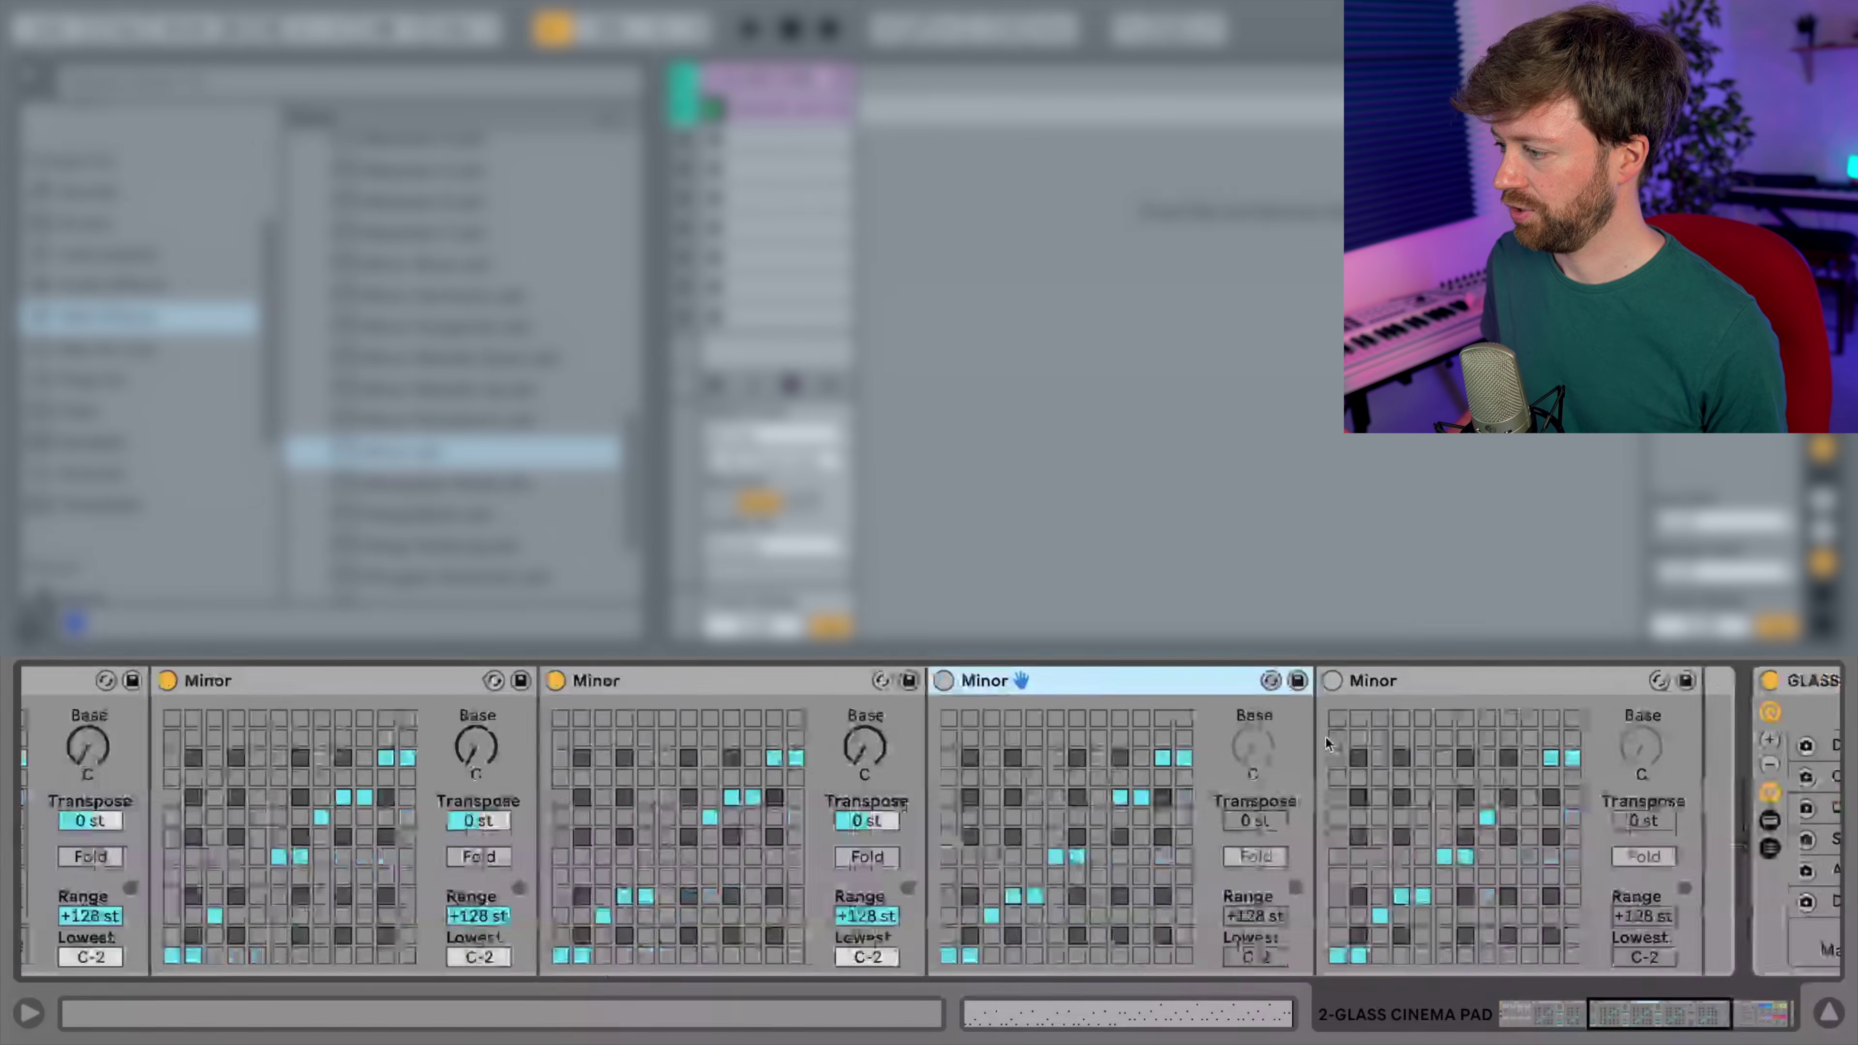
pyautogui.click(1255, 679)
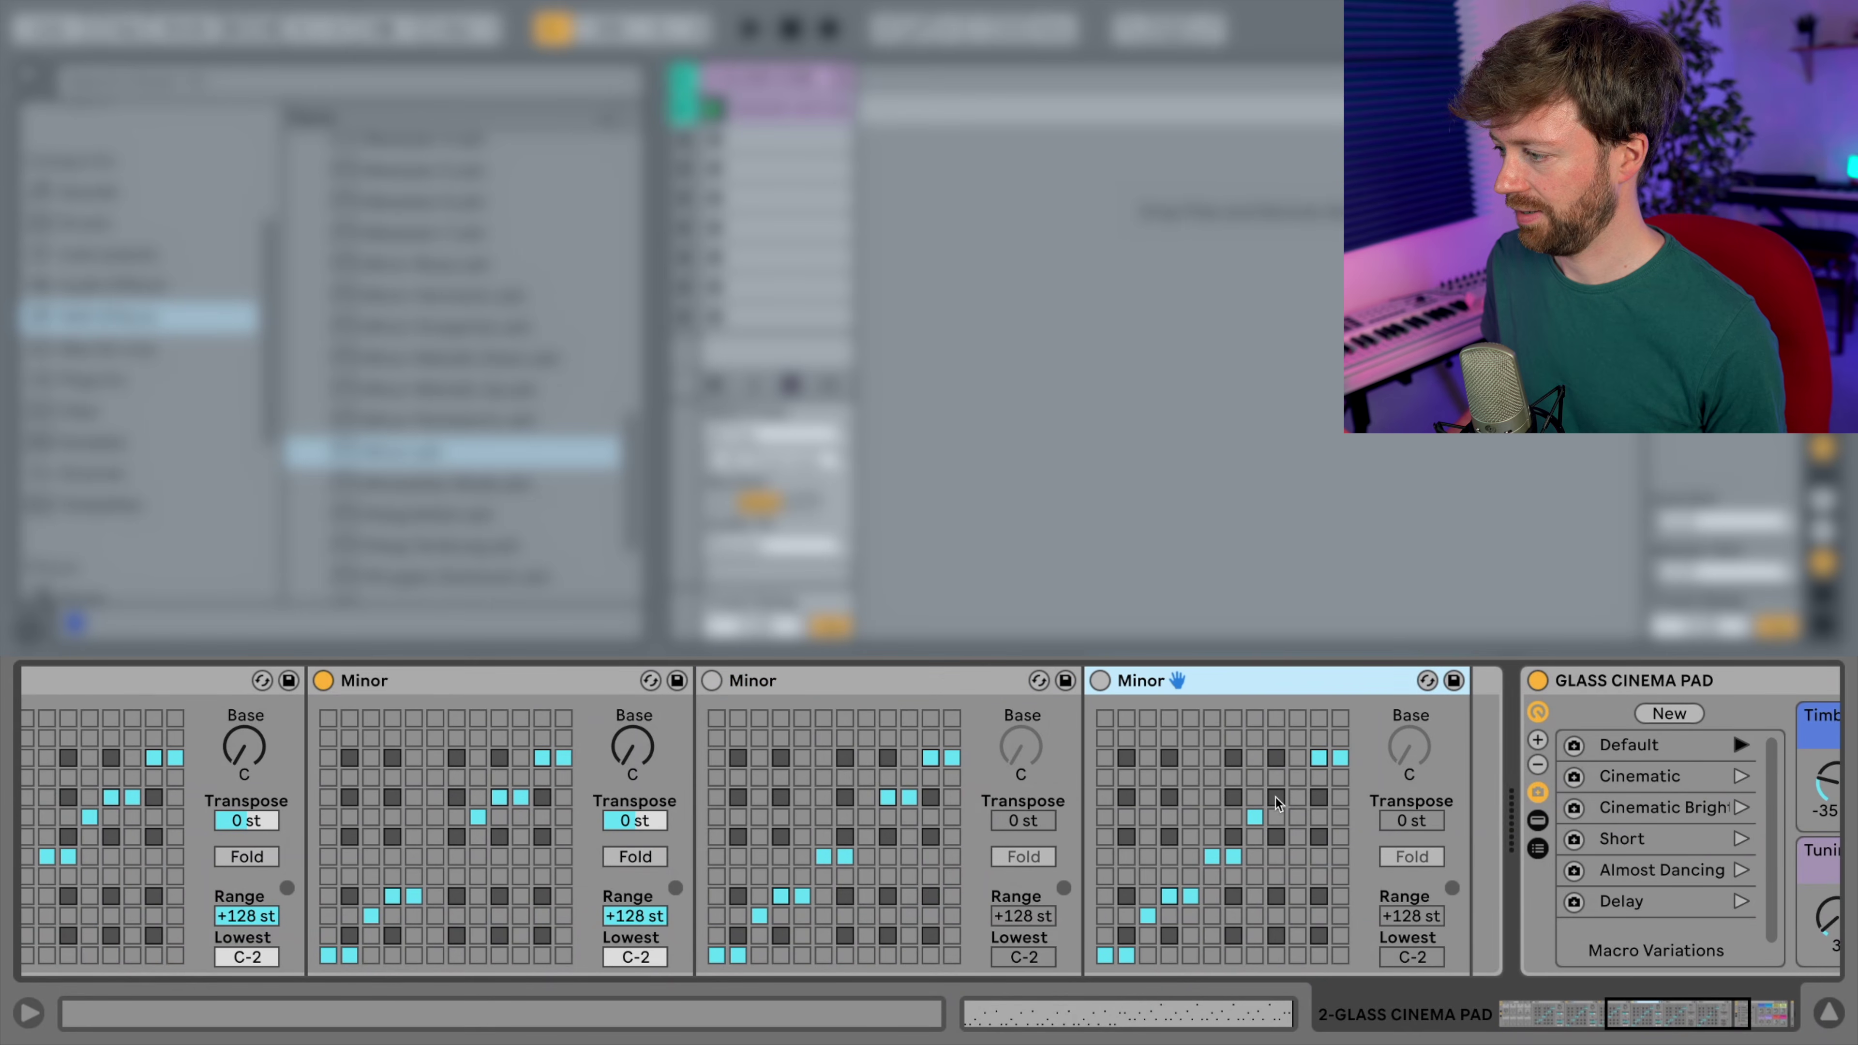
pyautogui.hscroll(3, 1276, 801)
pyautogui.moveTo(399, 460); pyautogui.dragTo(1252, 859)
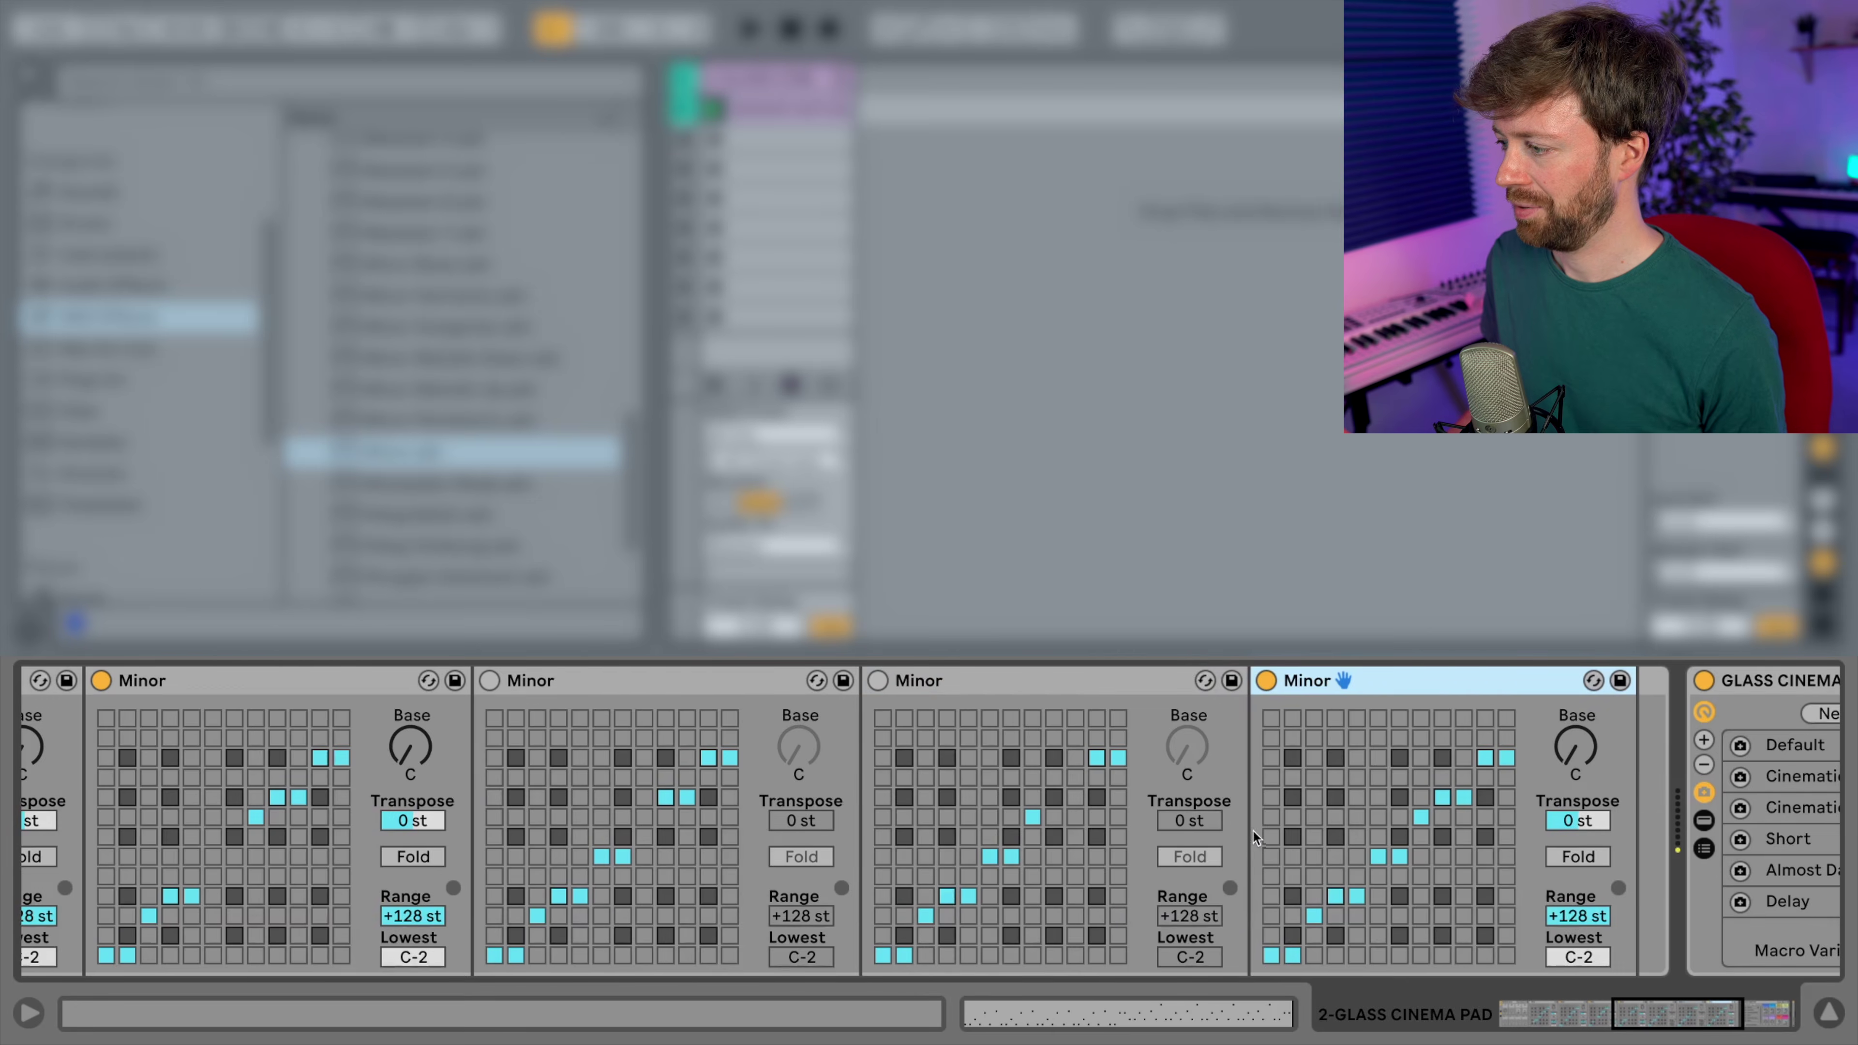
pyautogui.click(1263, 758)
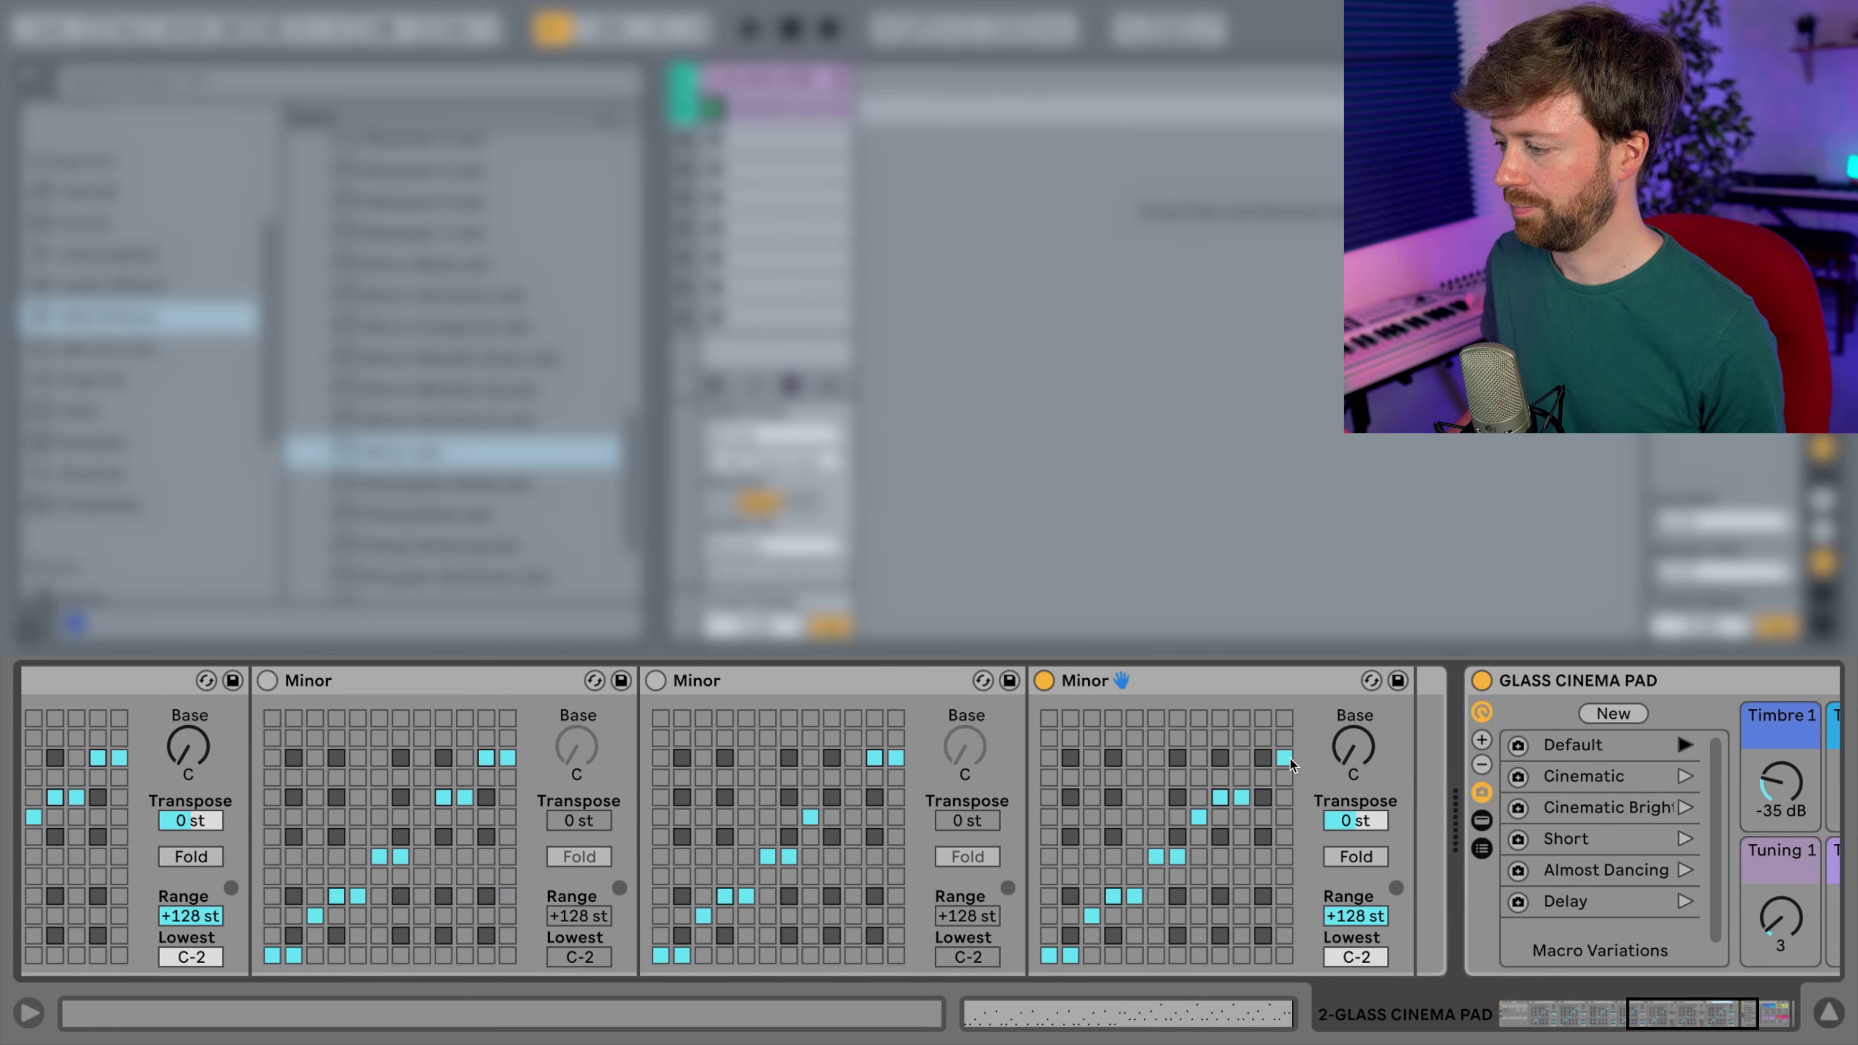
pyautogui.hscroll(-5, 422, 778)
pyautogui.hscroll(-8, 422, 778)
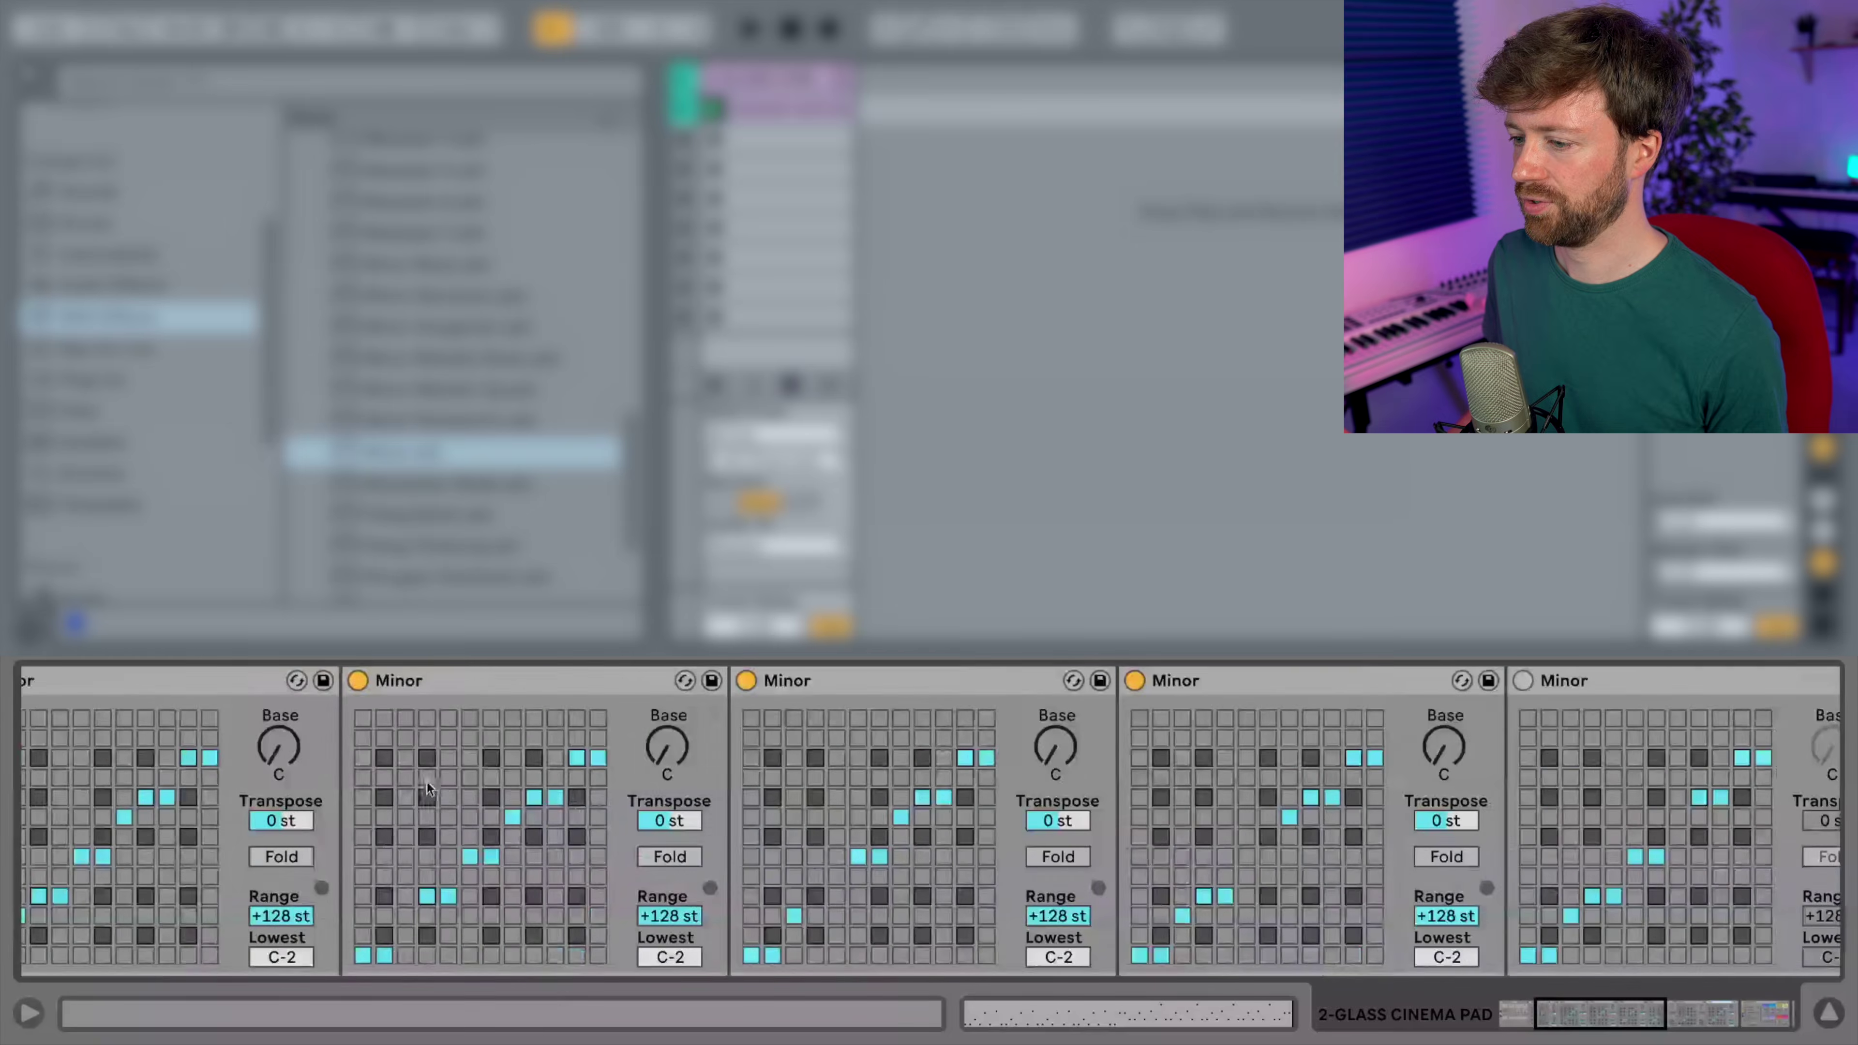
# - Map the on/off switches of the second, third and fourth Minor devices to the Eb, G and Ab macros
pyautogui.hscroll(-4, 420, 780)
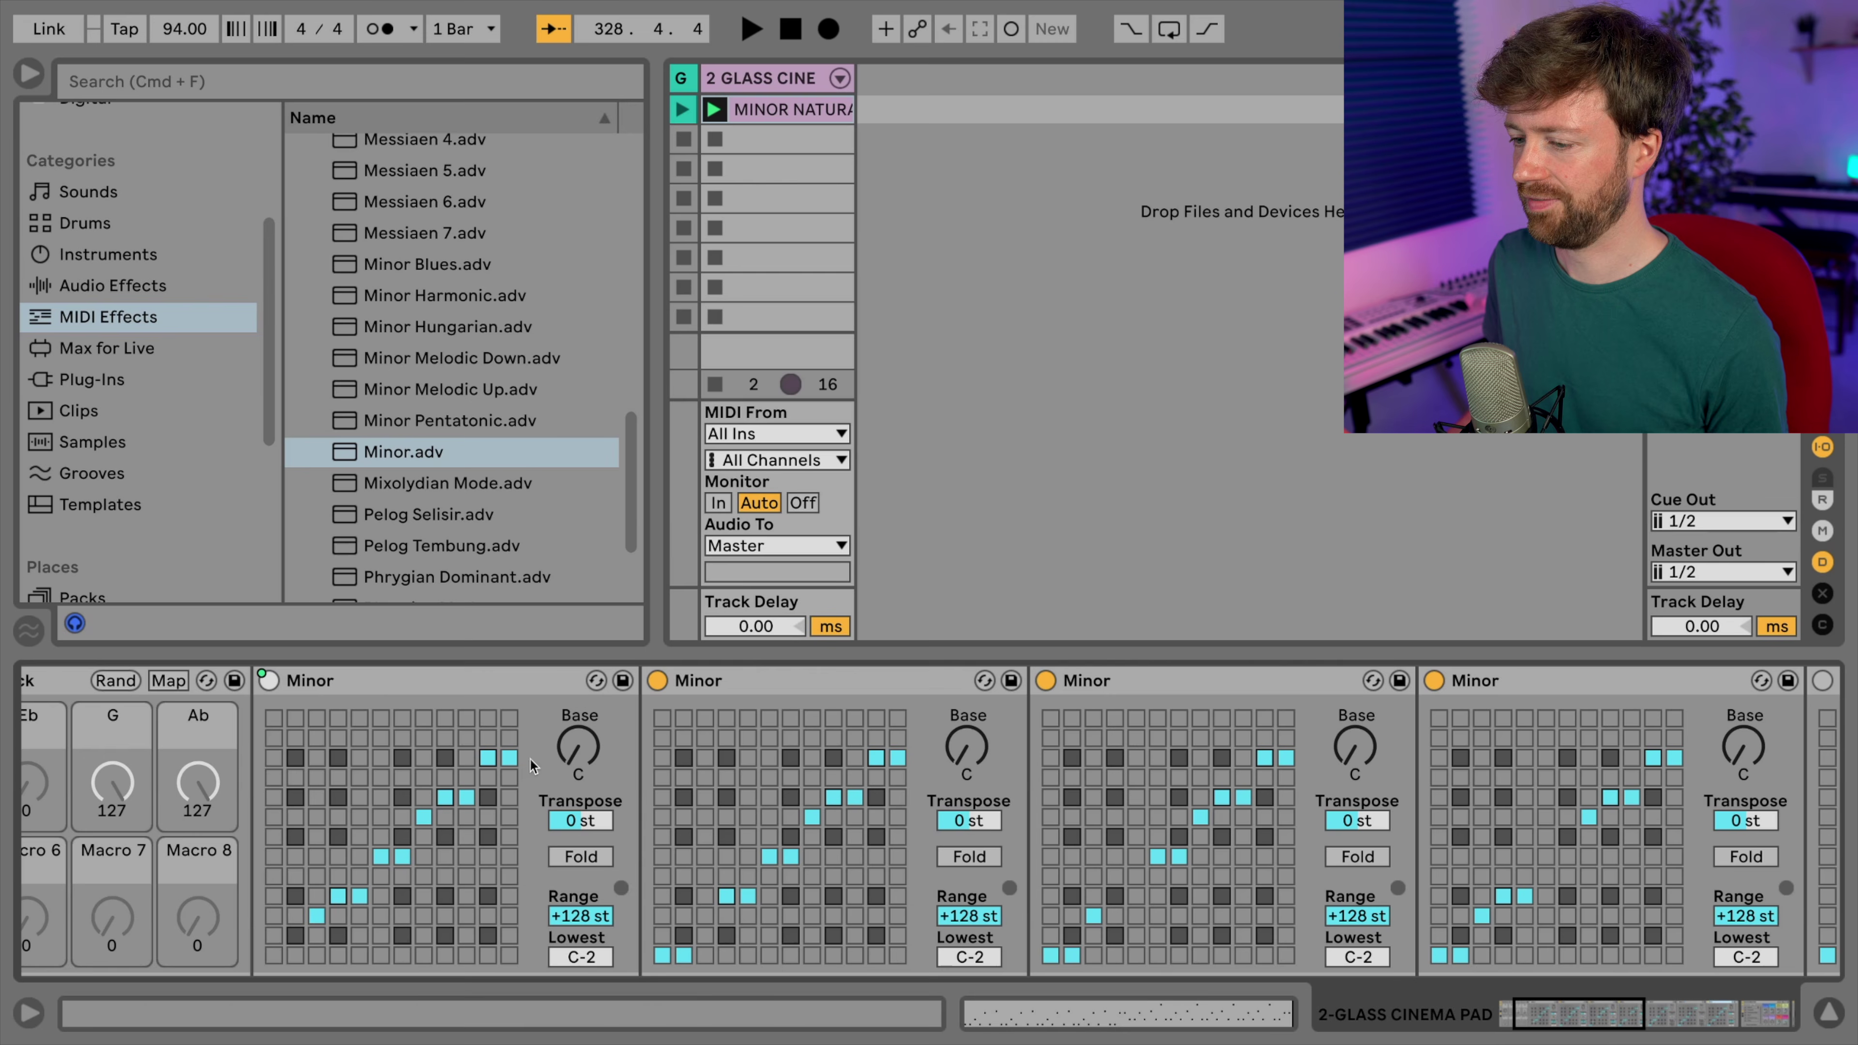
pyautogui.rightClick(663, 686)
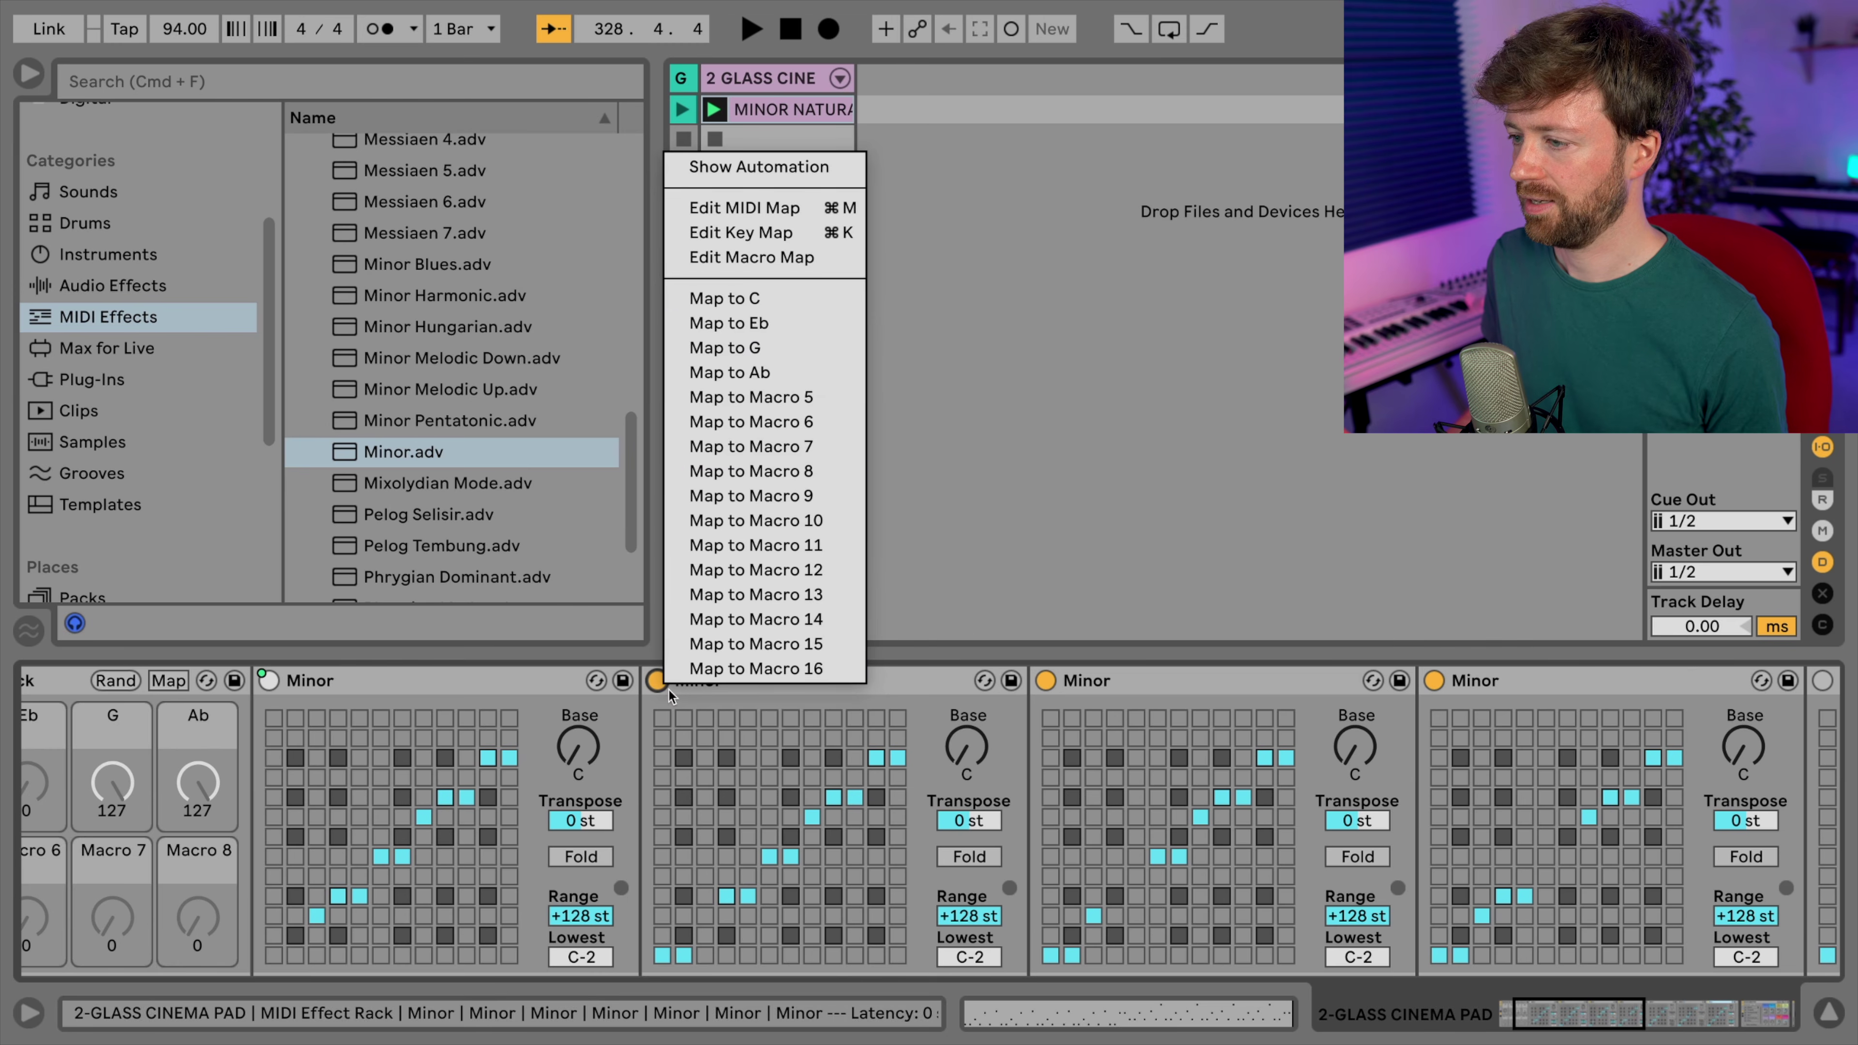
pyautogui.click(756, 306)
pyautogui.rightClick(1045, 687)
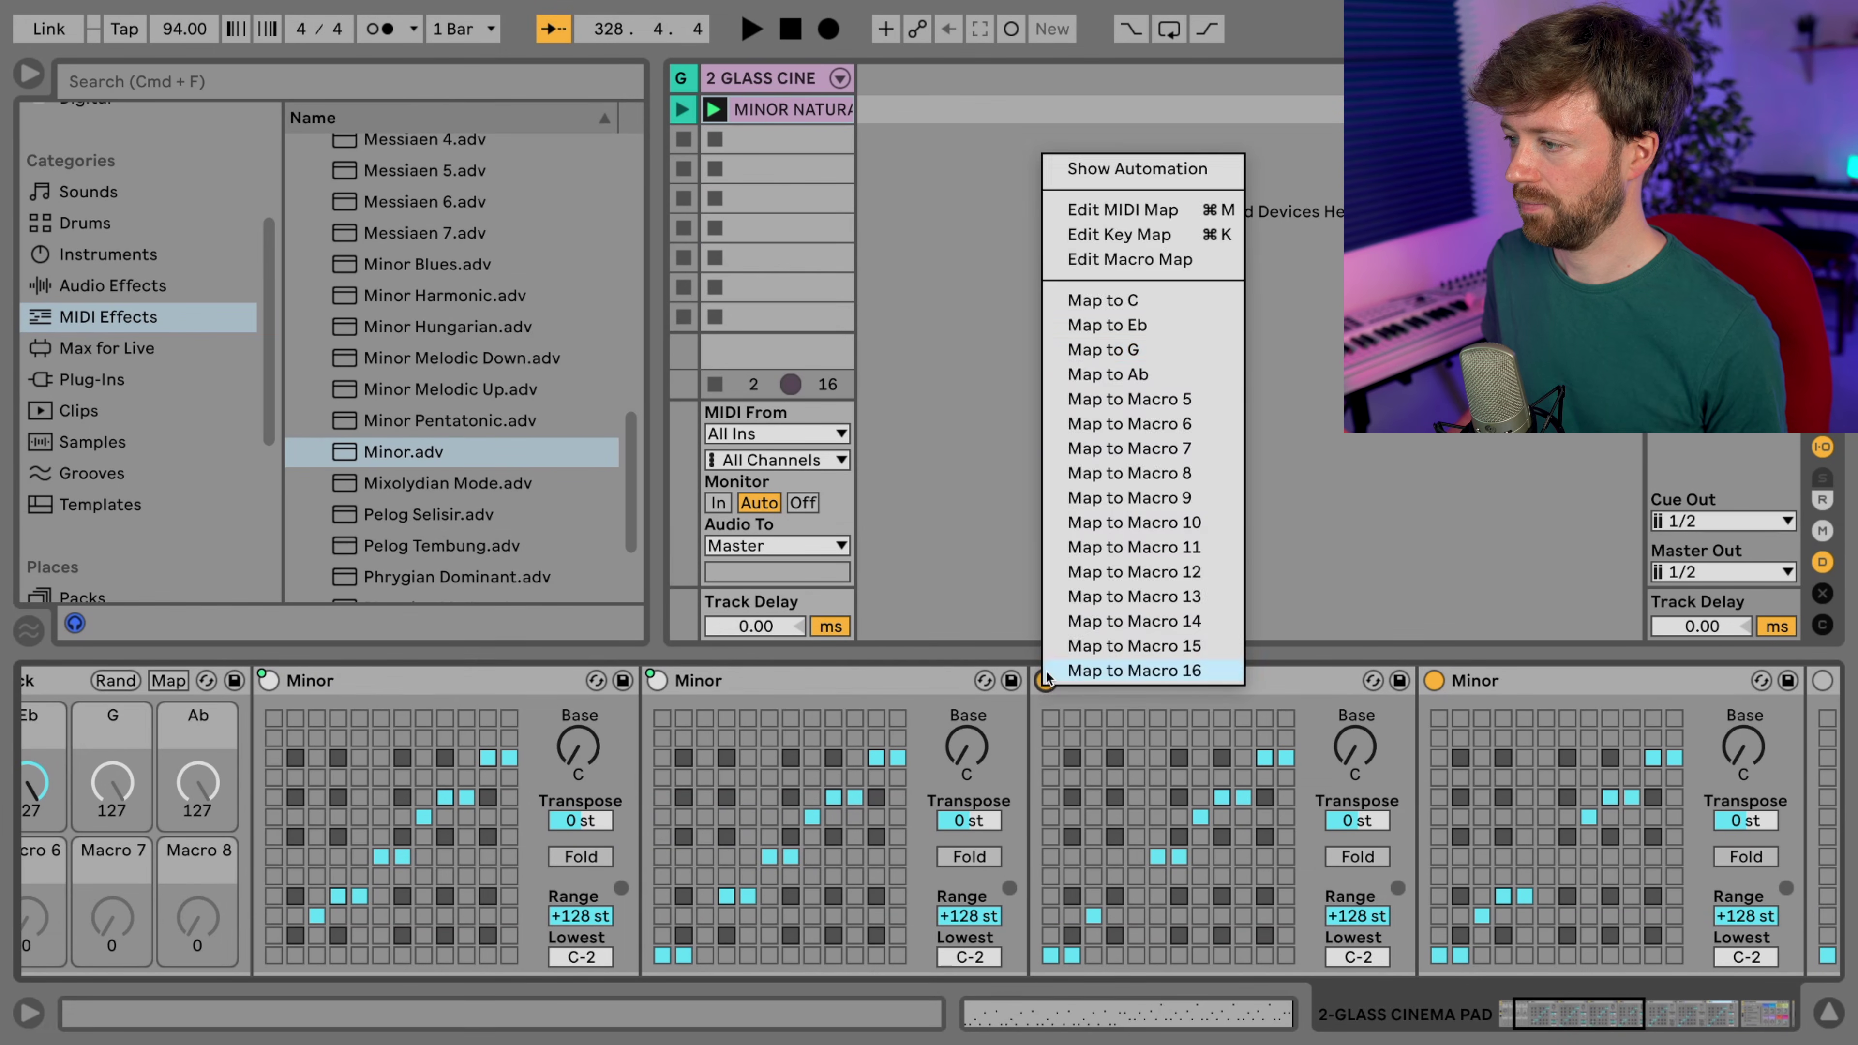
pyautogui.click(1103, 350)
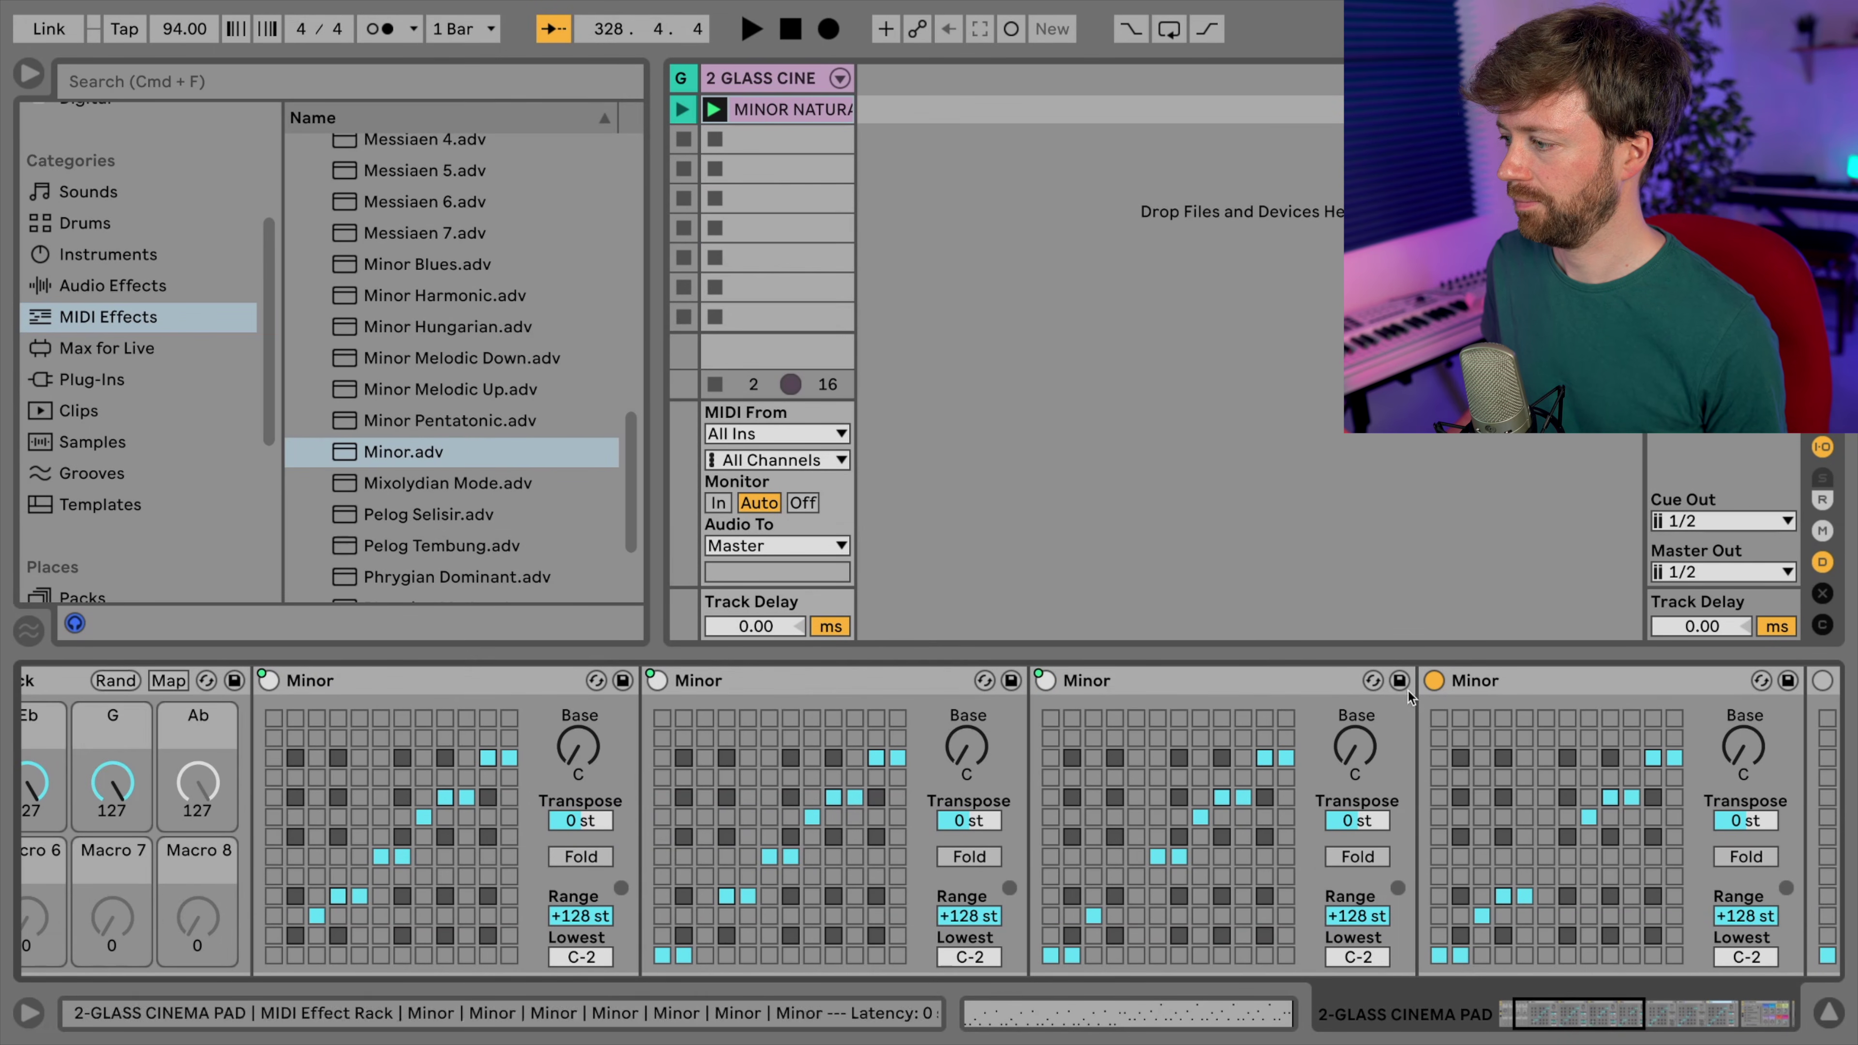
pyautogui.rightClick(1435, 681)
pyautogui.click(1506, 364)
# - Map the on/off switches of the fifth, sixth and seventh Minor devices to Macro 5, Macro 6 and Macro 7
pyautogui.hscroll(8, 1318, 745)
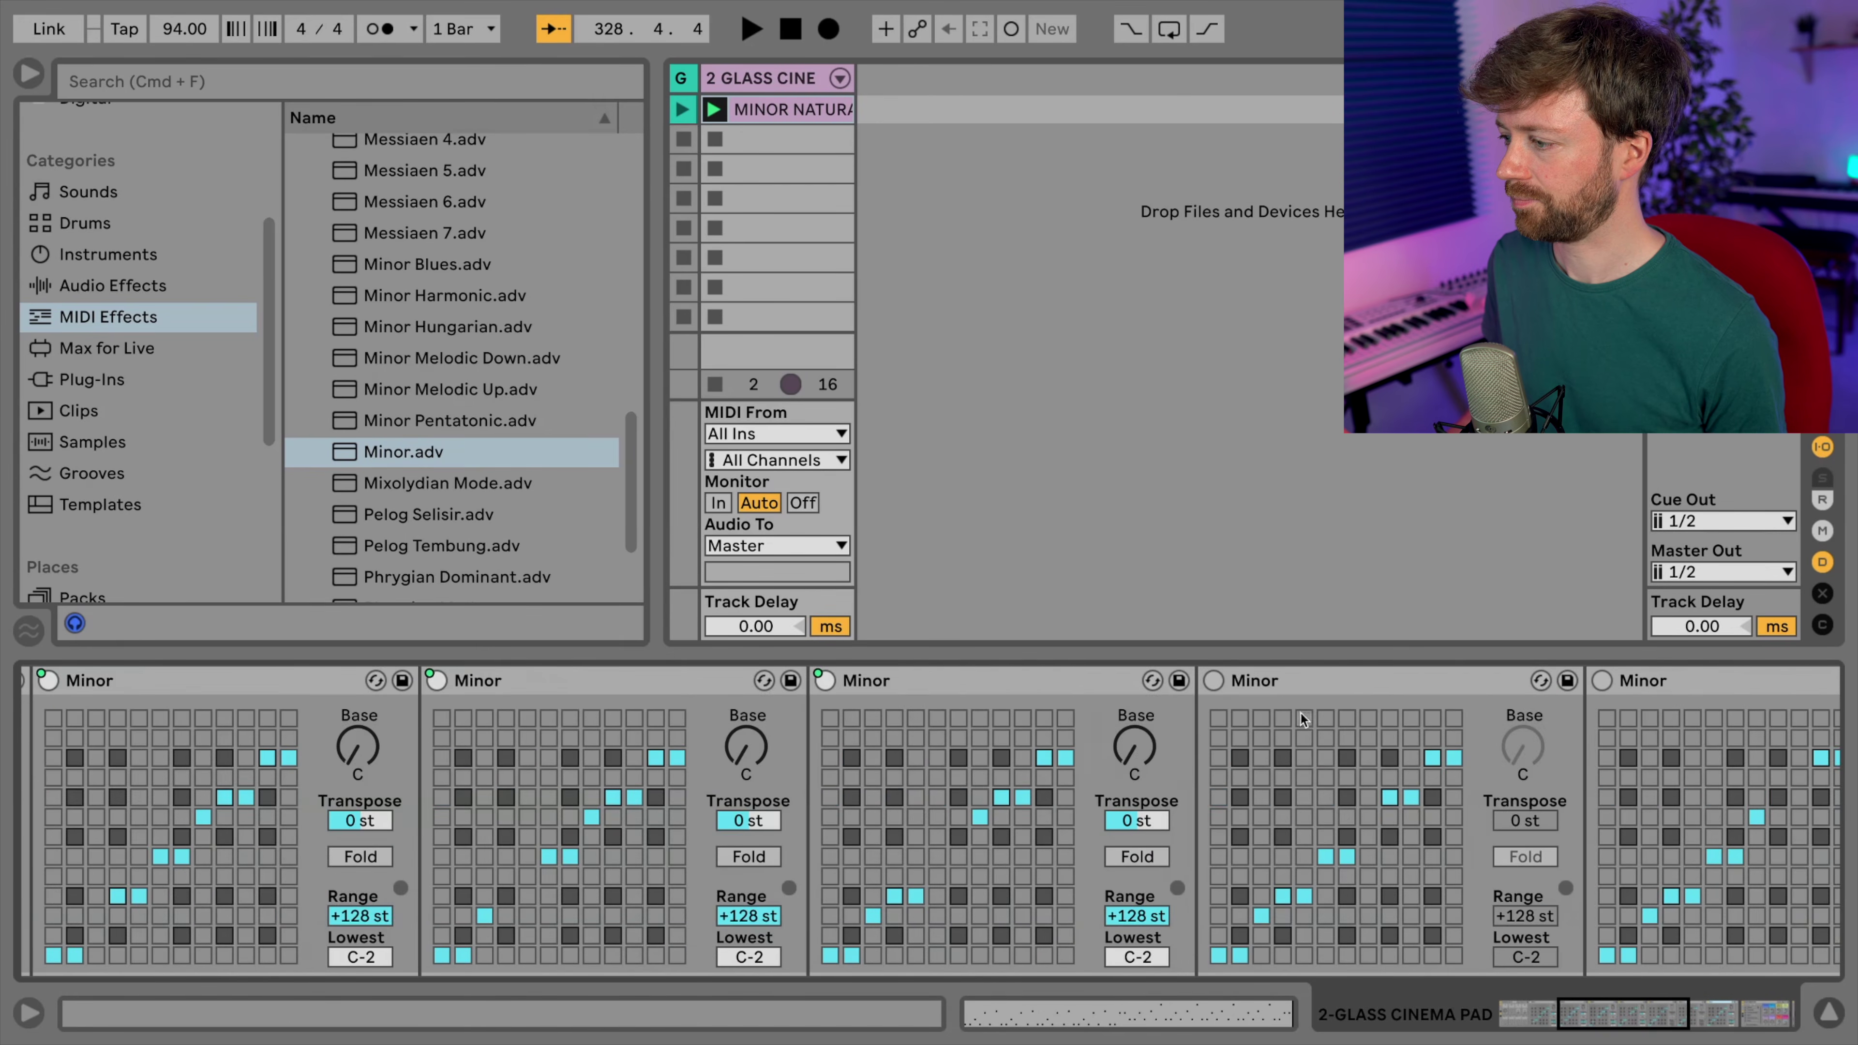
pyautogui.rightClick(1214, 682)
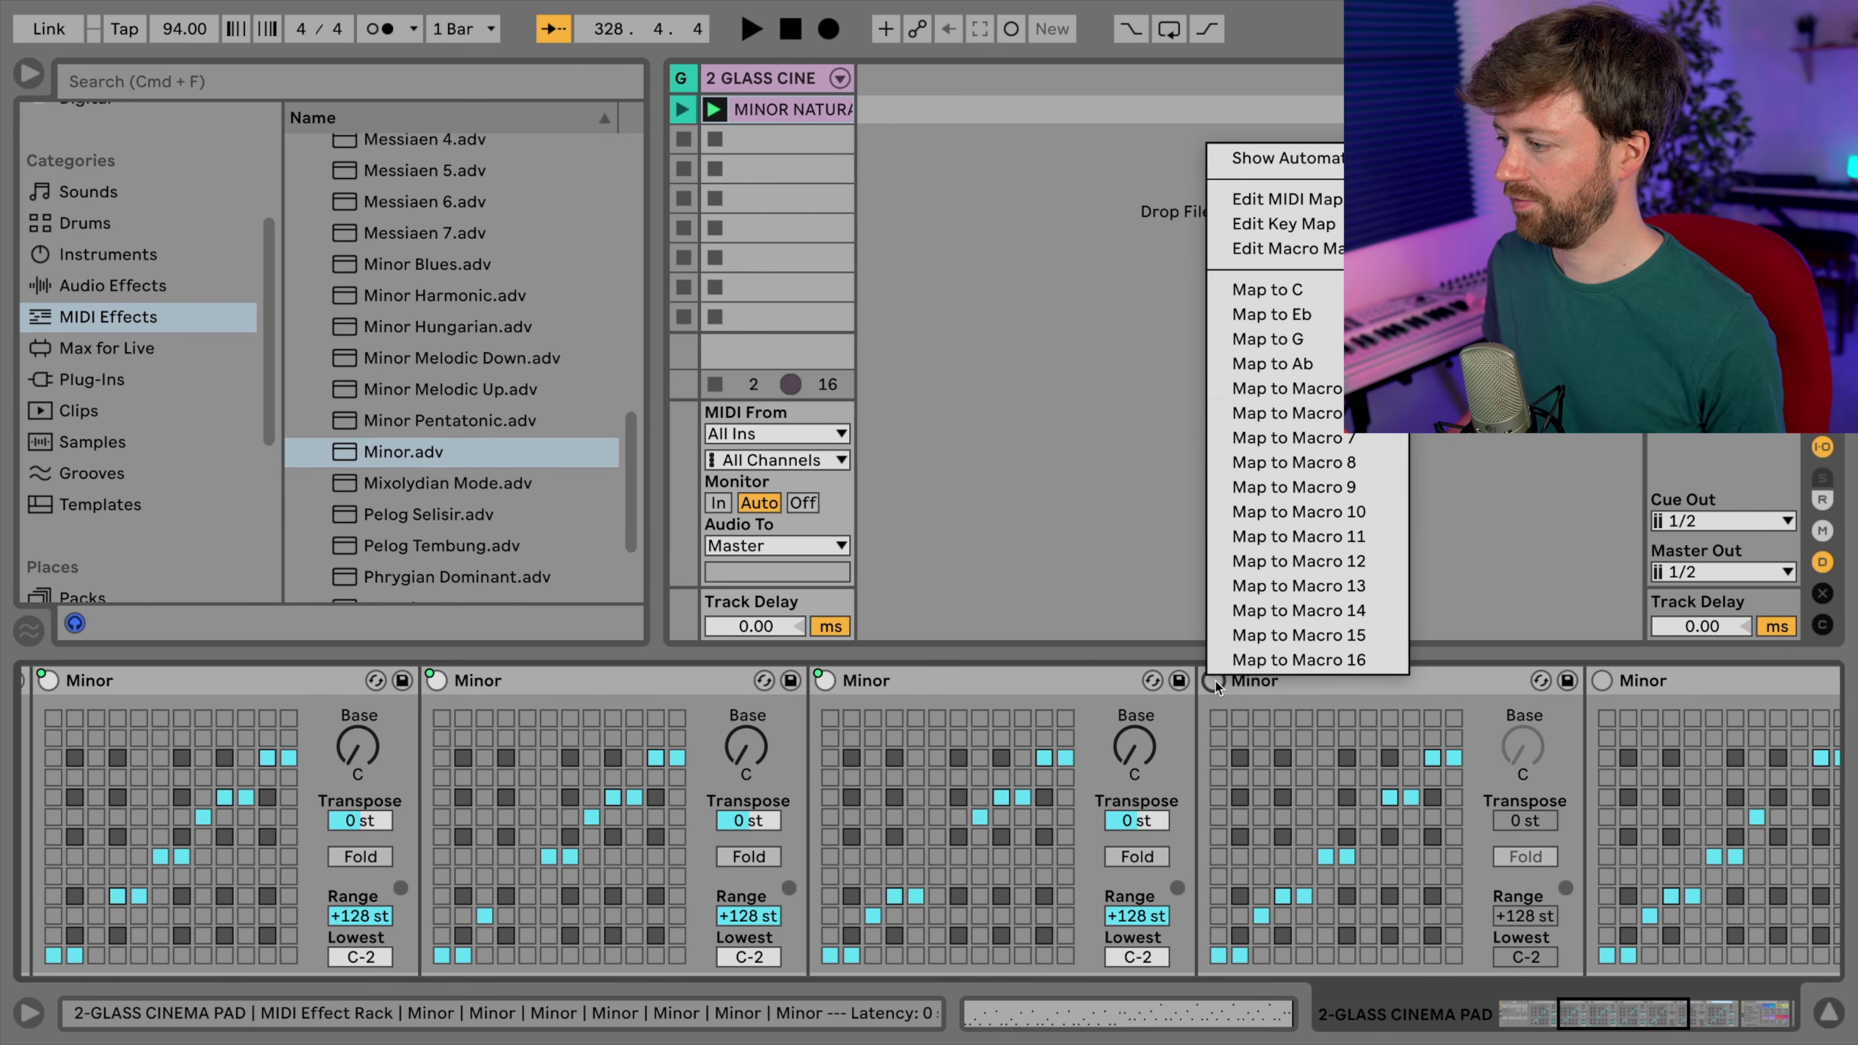
pyautogui.click(1289, 393)
pyautogui.hscroll(-3, 1333, 765)
pyautogui.rightClick(1321, 681)
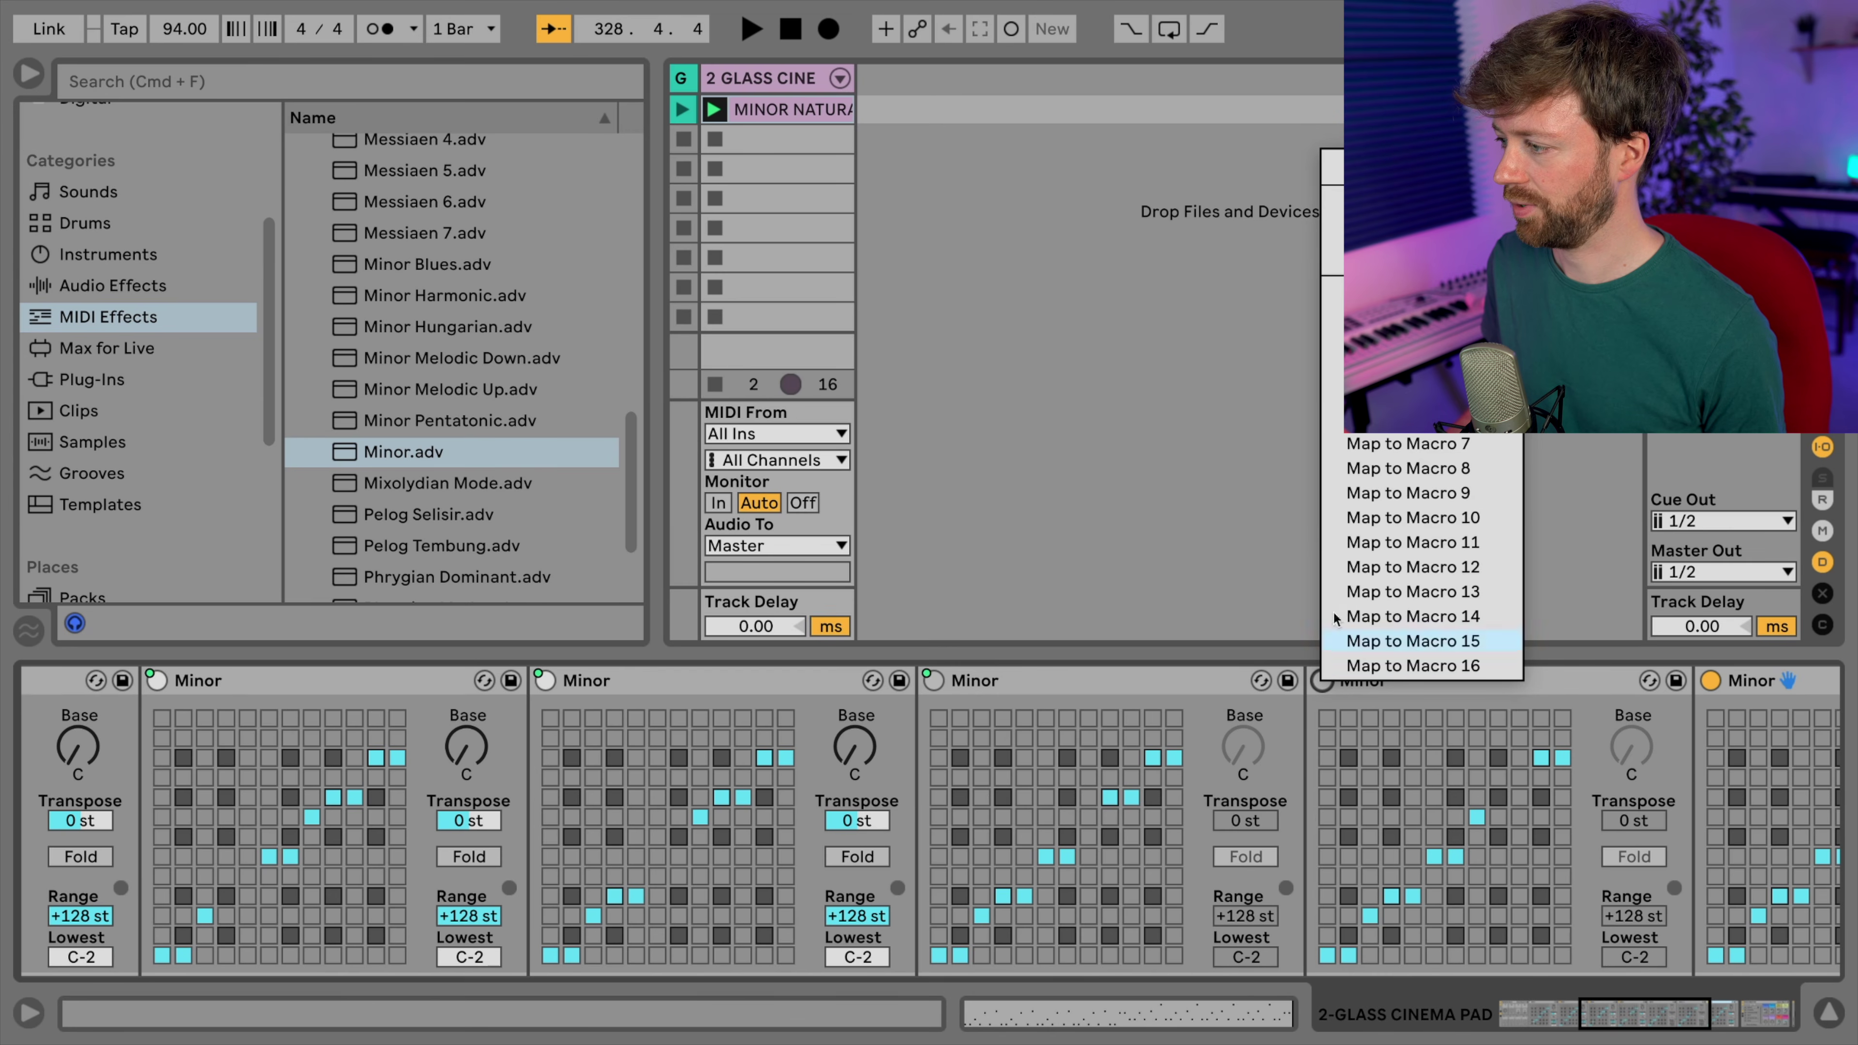
pyautogui.click(1408, 443)
pyautogui.hscroll(-3, 1521, 691)
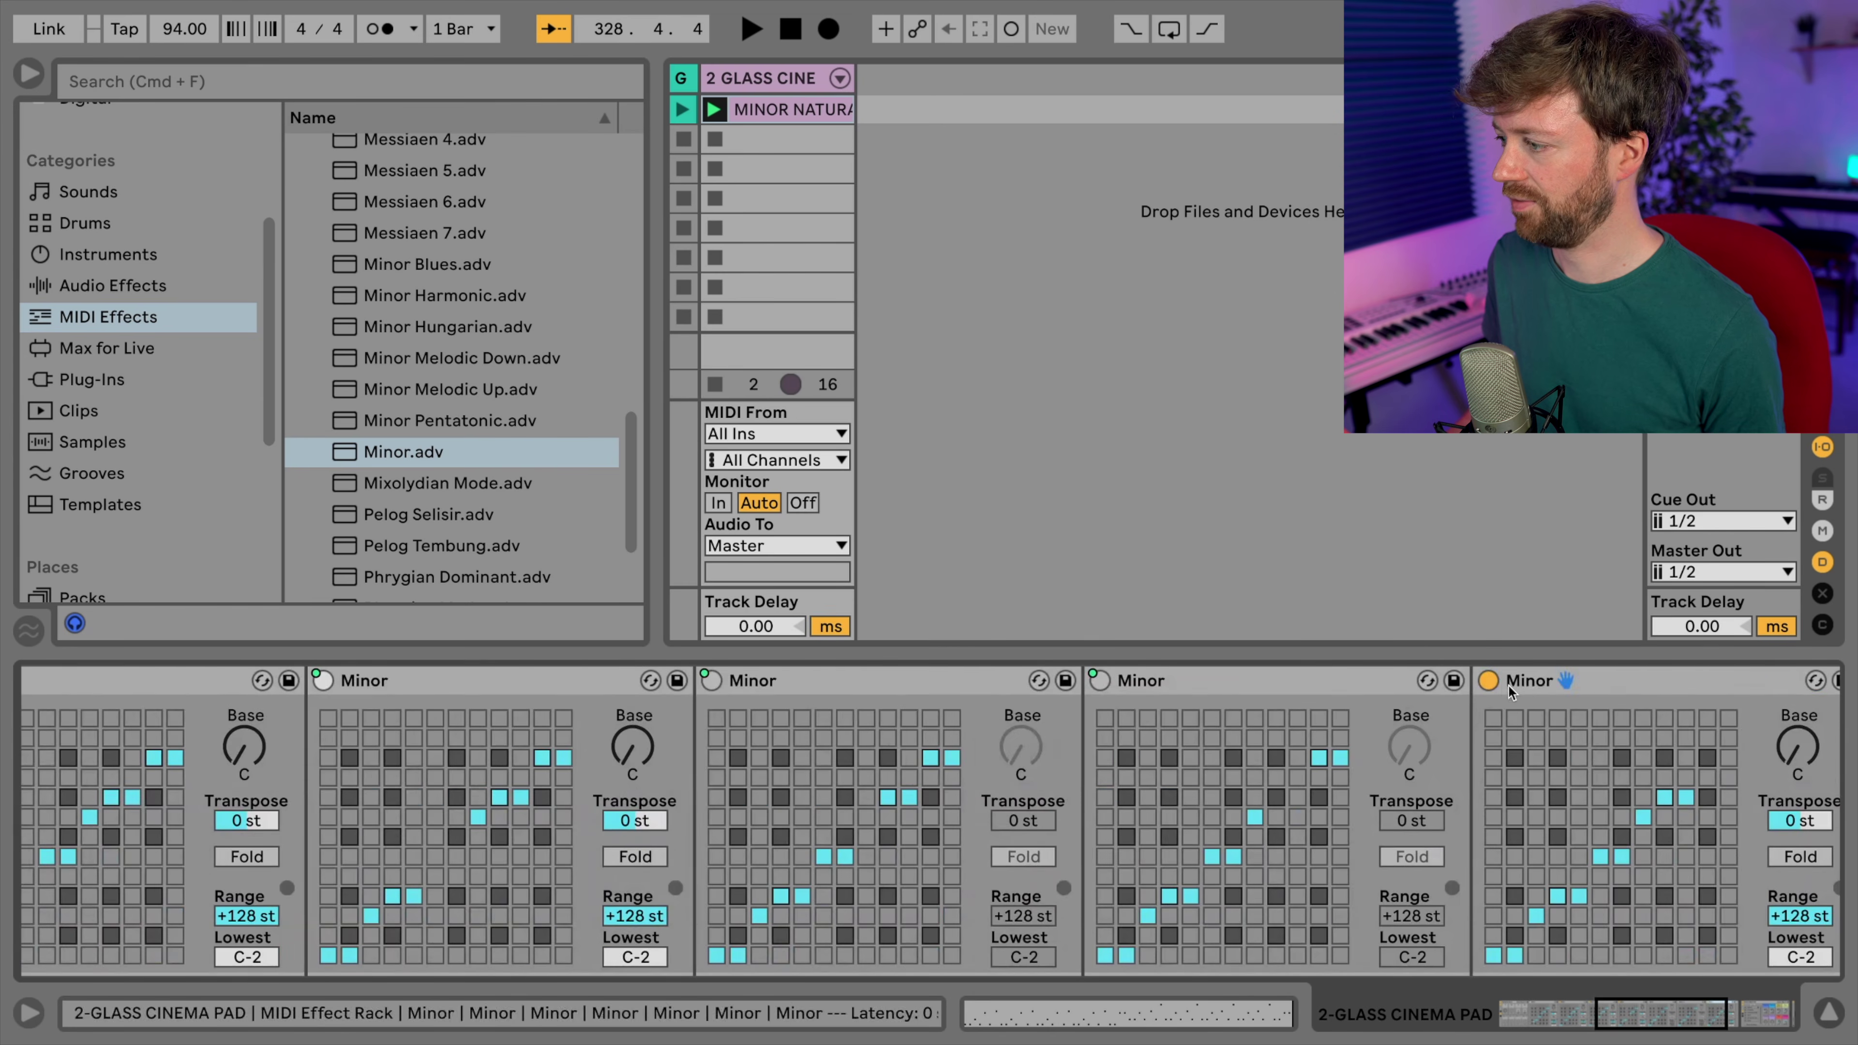
pyautogui.rightClick(1495, 682)
pyautogui.click(1574, 455)
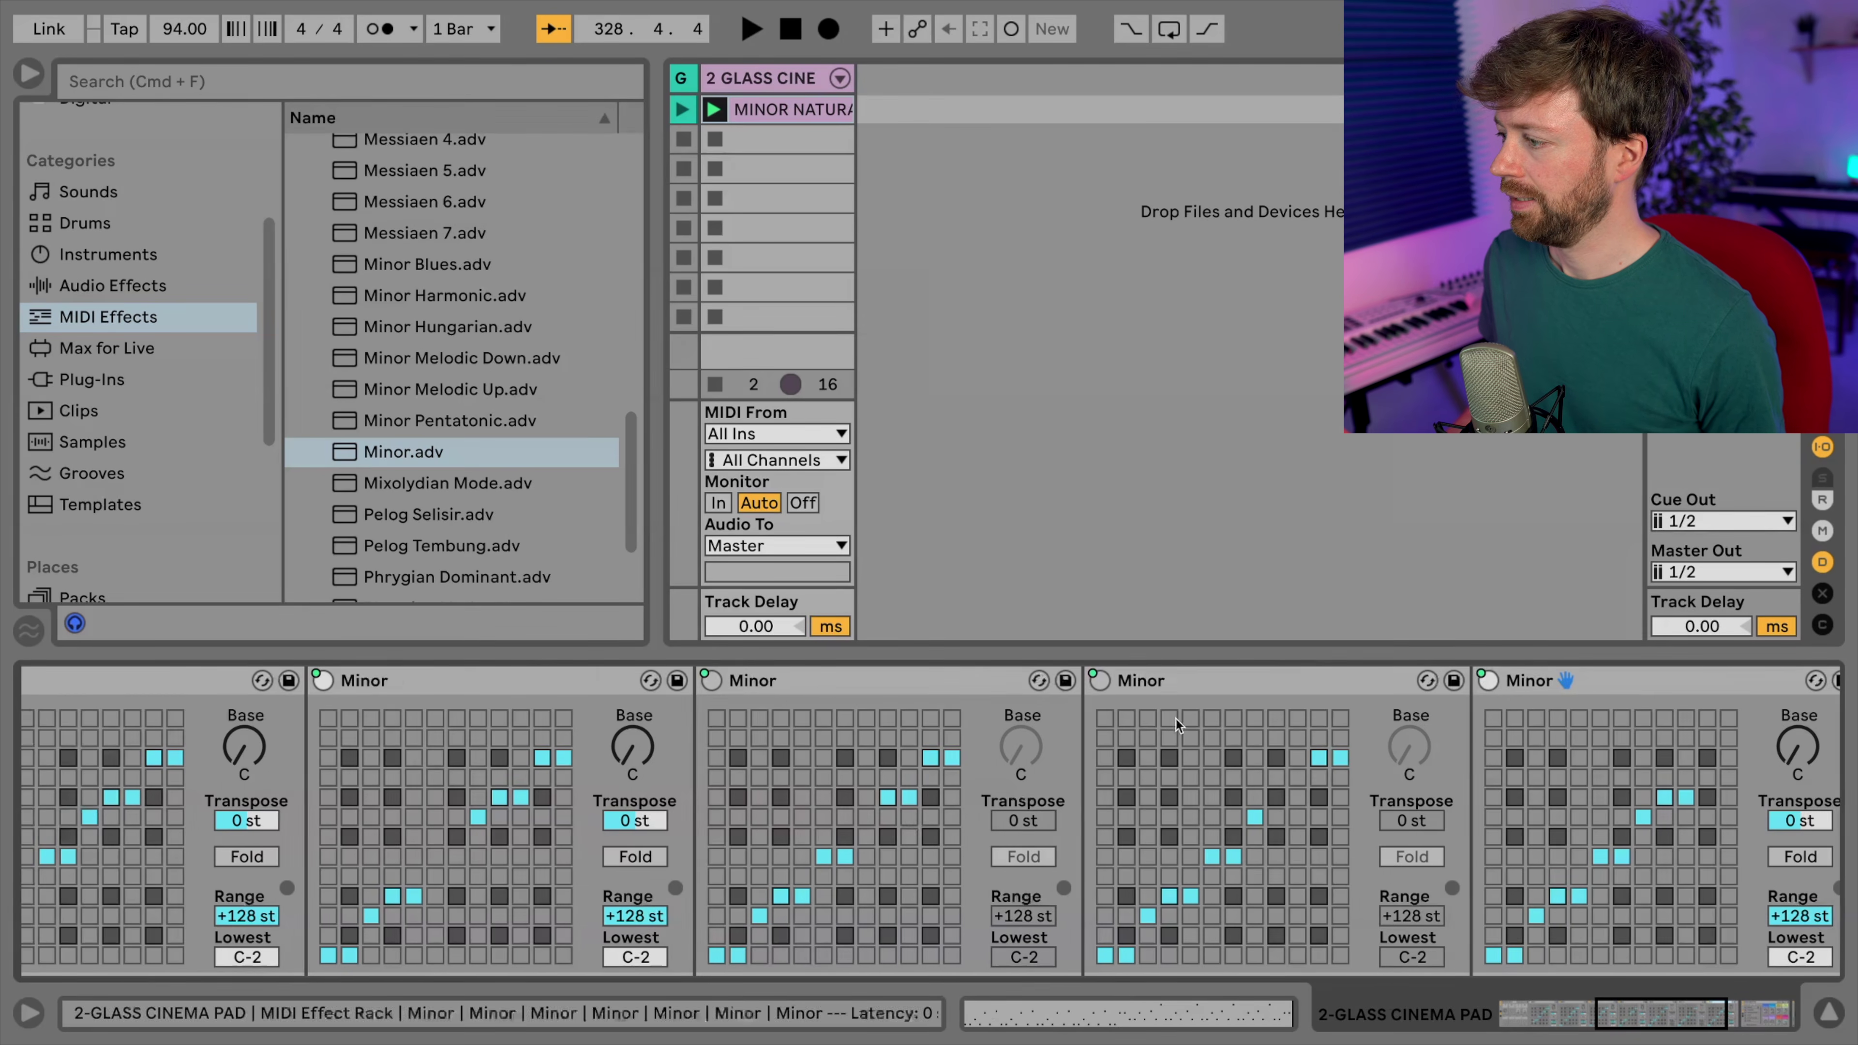
# - Rename the rack's C, Eb, G and Ab macros as 1, 2, 3 and 4
pyautogui.hscroll(-10, 672, 831)
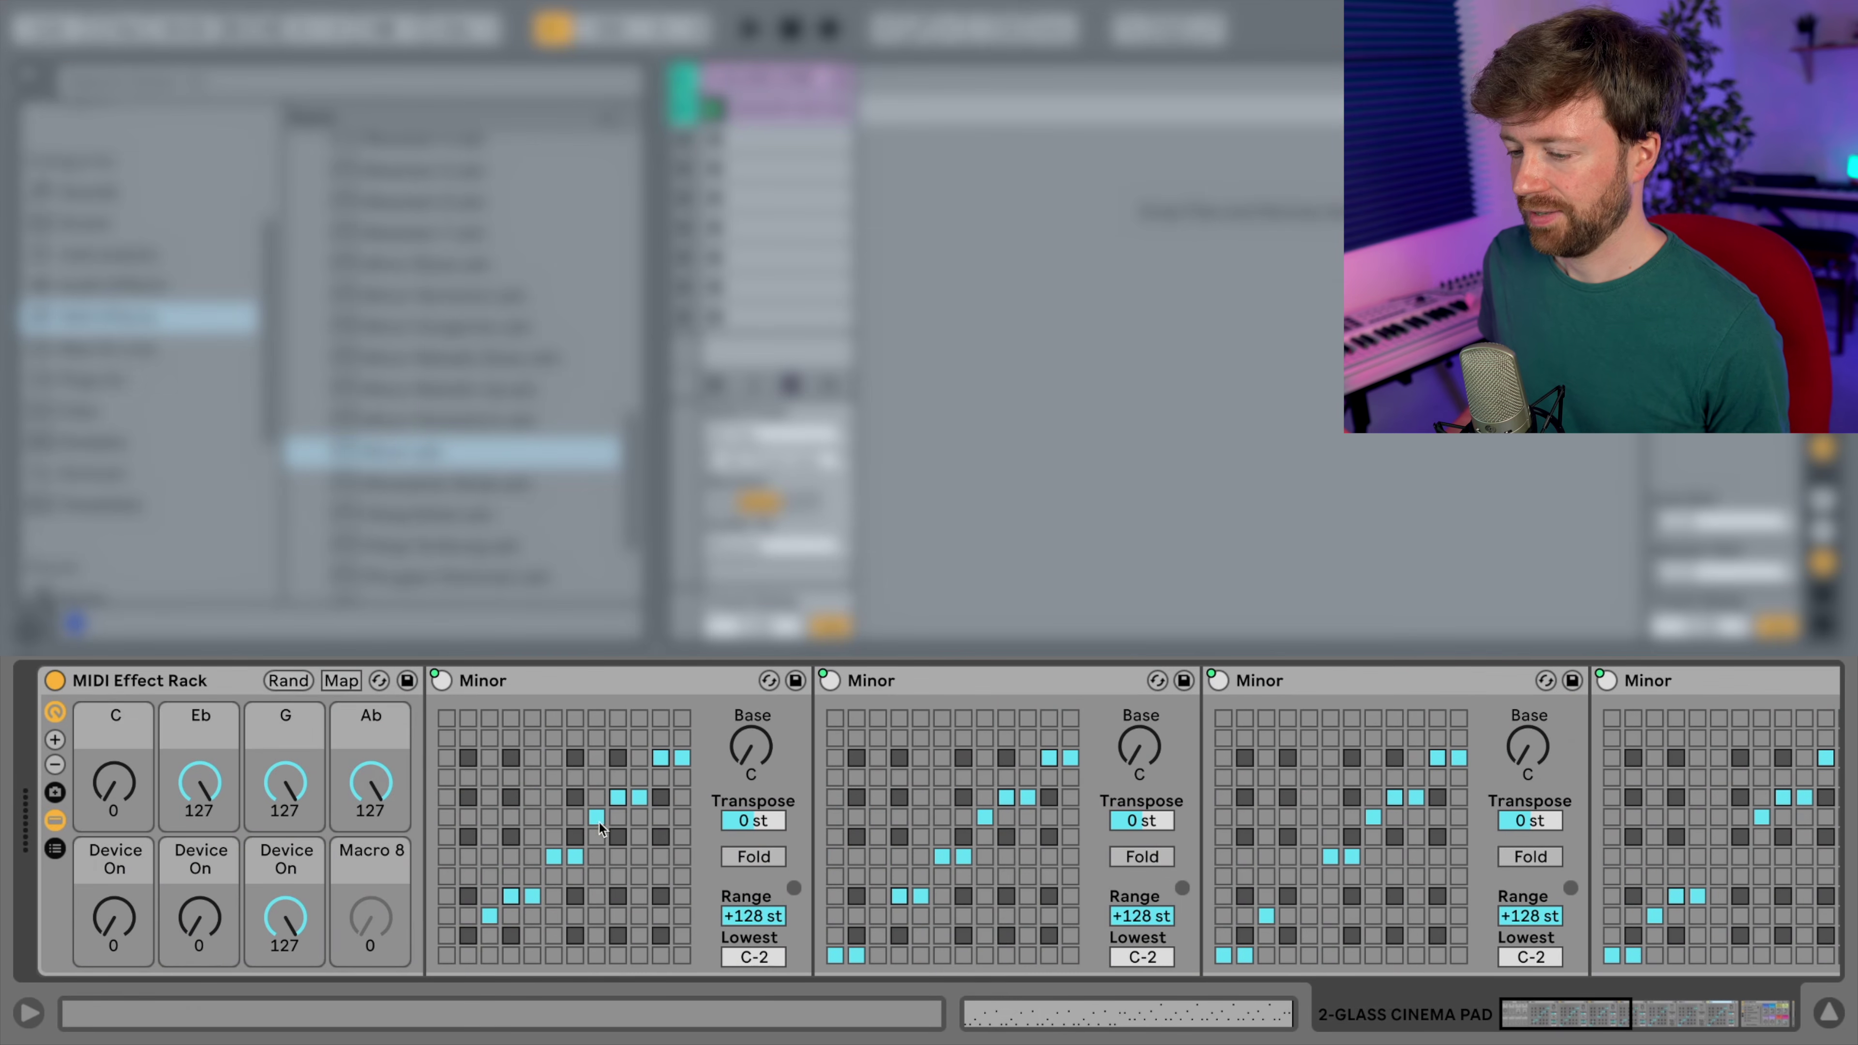
pyautogui.click(110, 718)
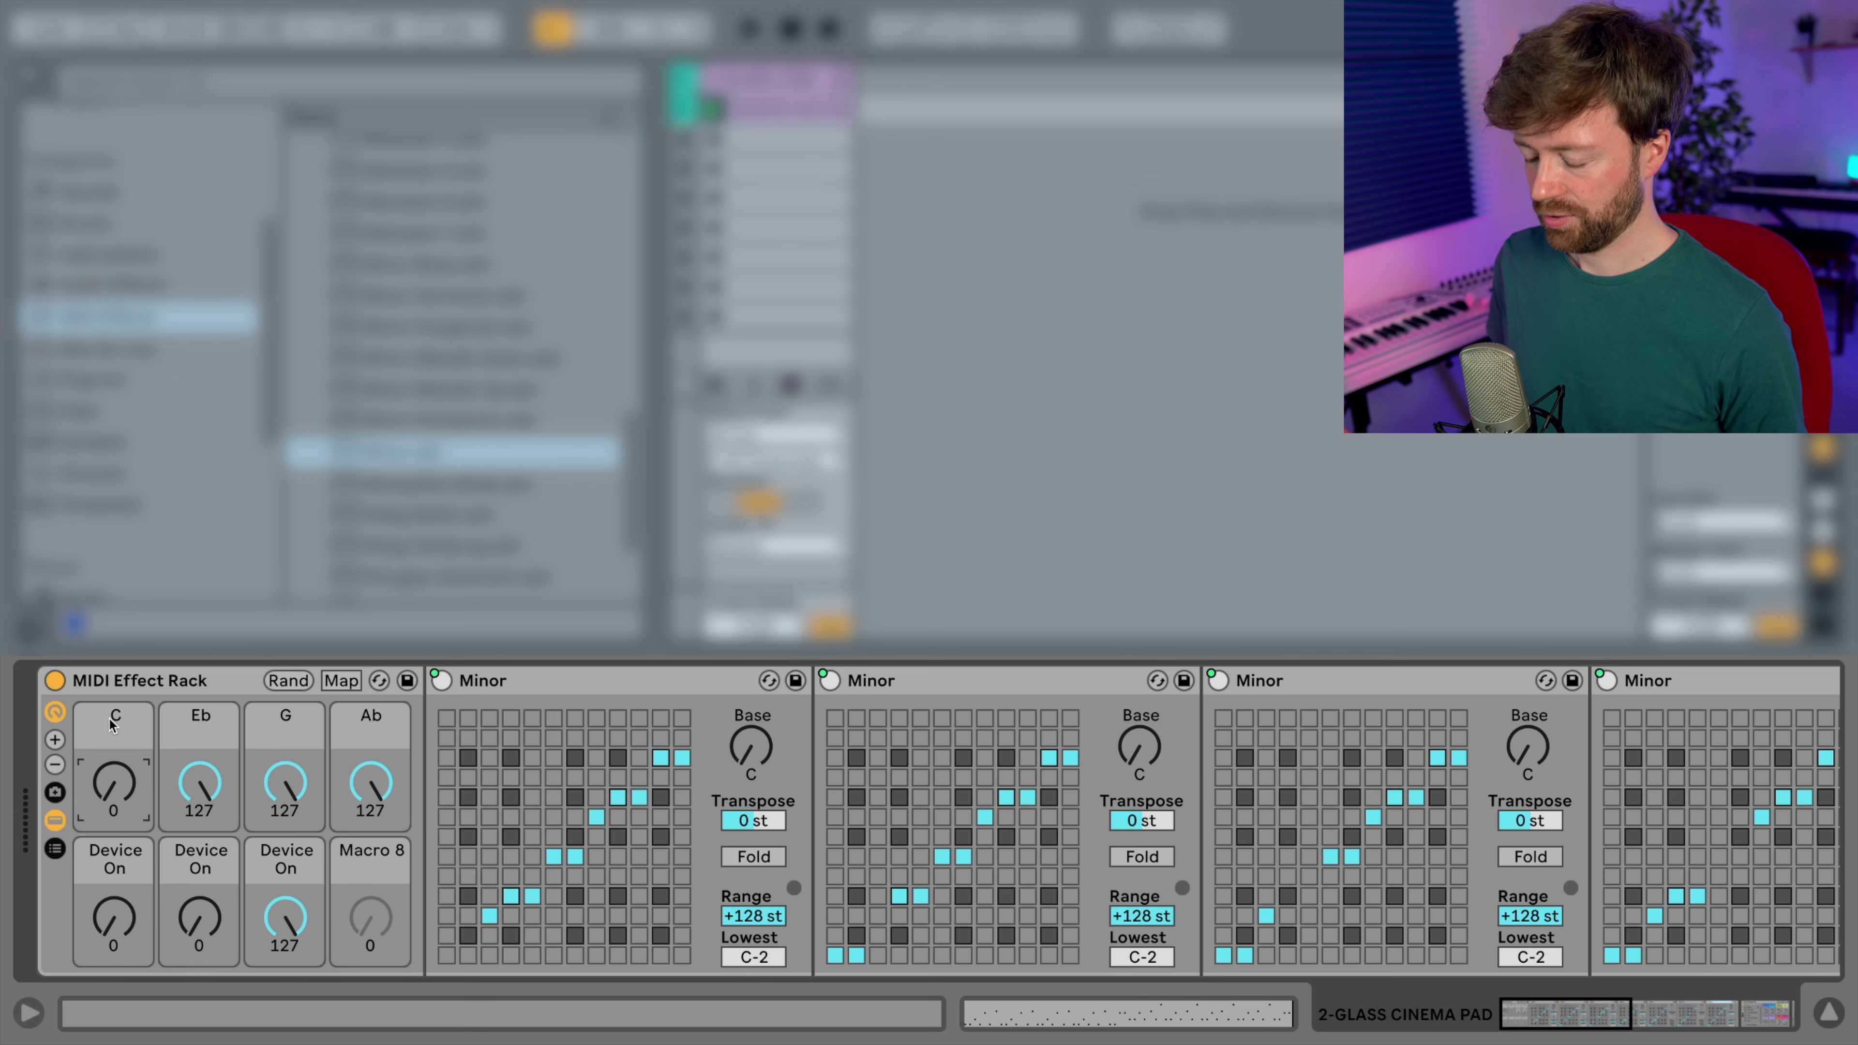
pyautogui.hotkey('ctrl', 'r')
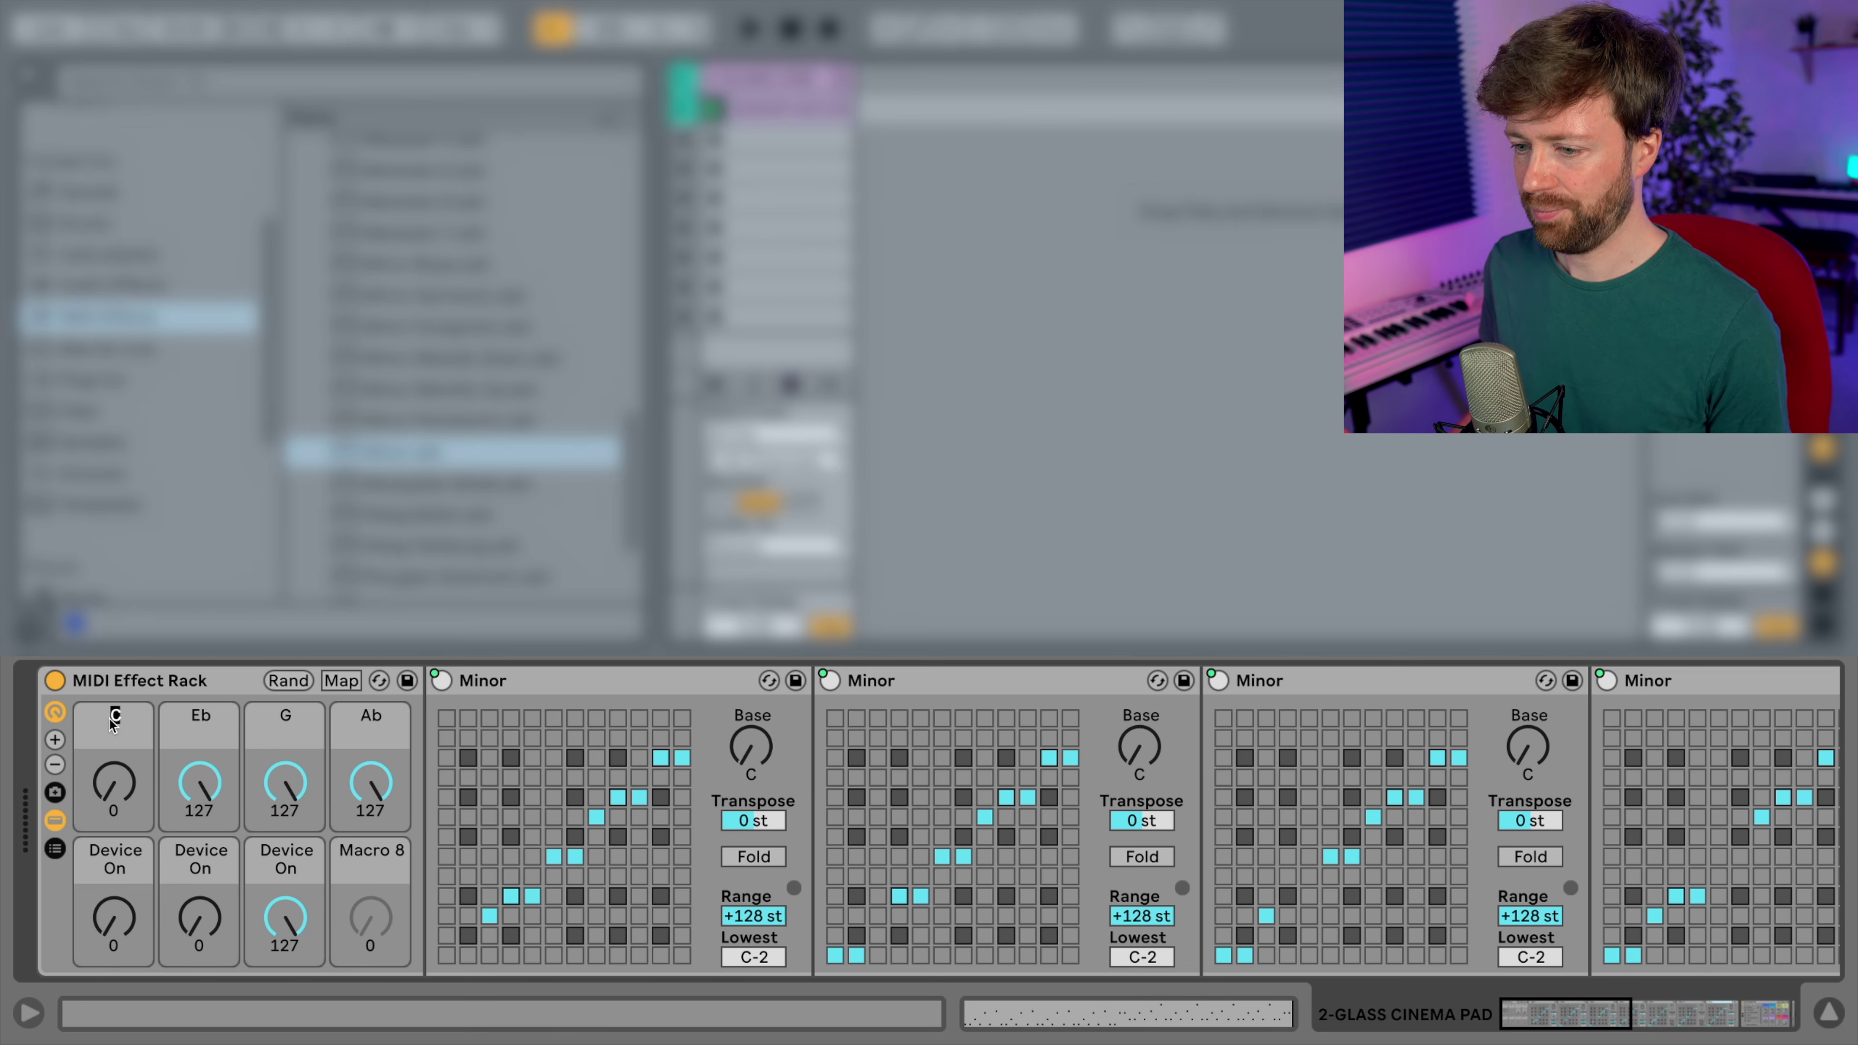
pyautogui.write('1')
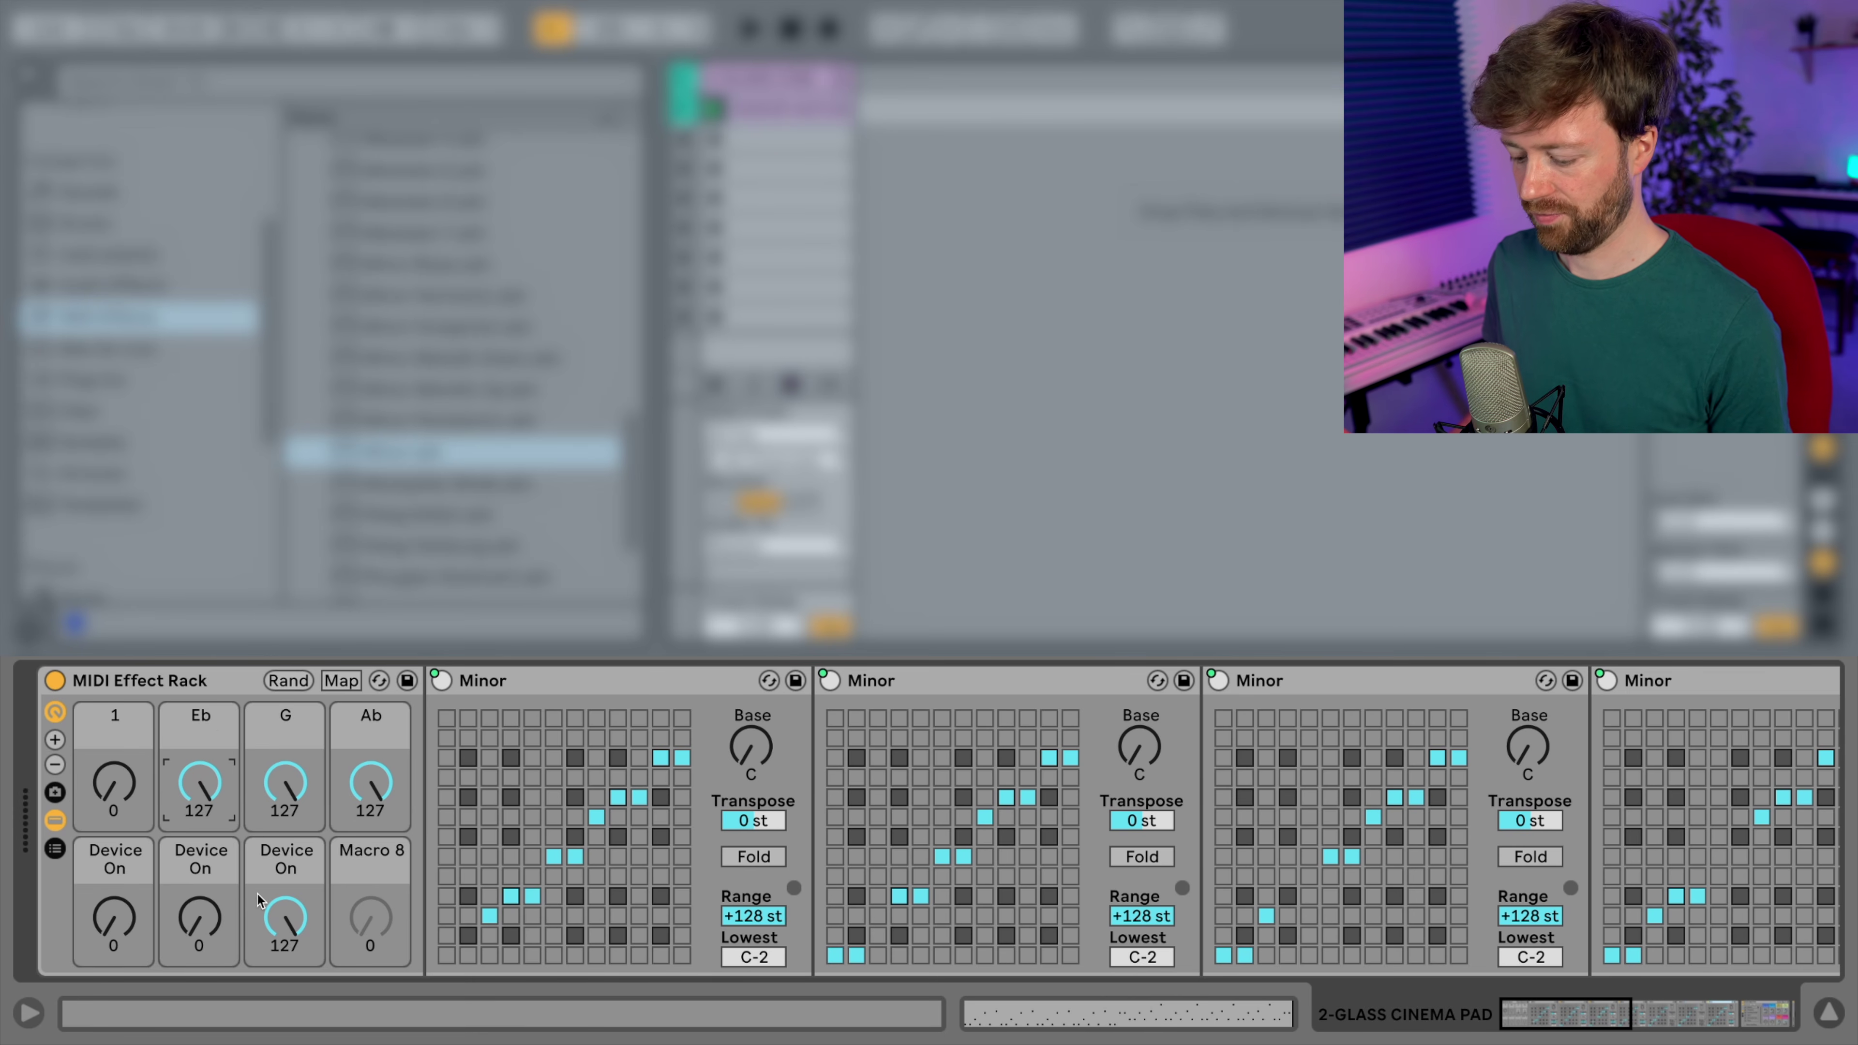
pyautogui.hotkey('ctrl', 'r')
pyautogui.write('2')
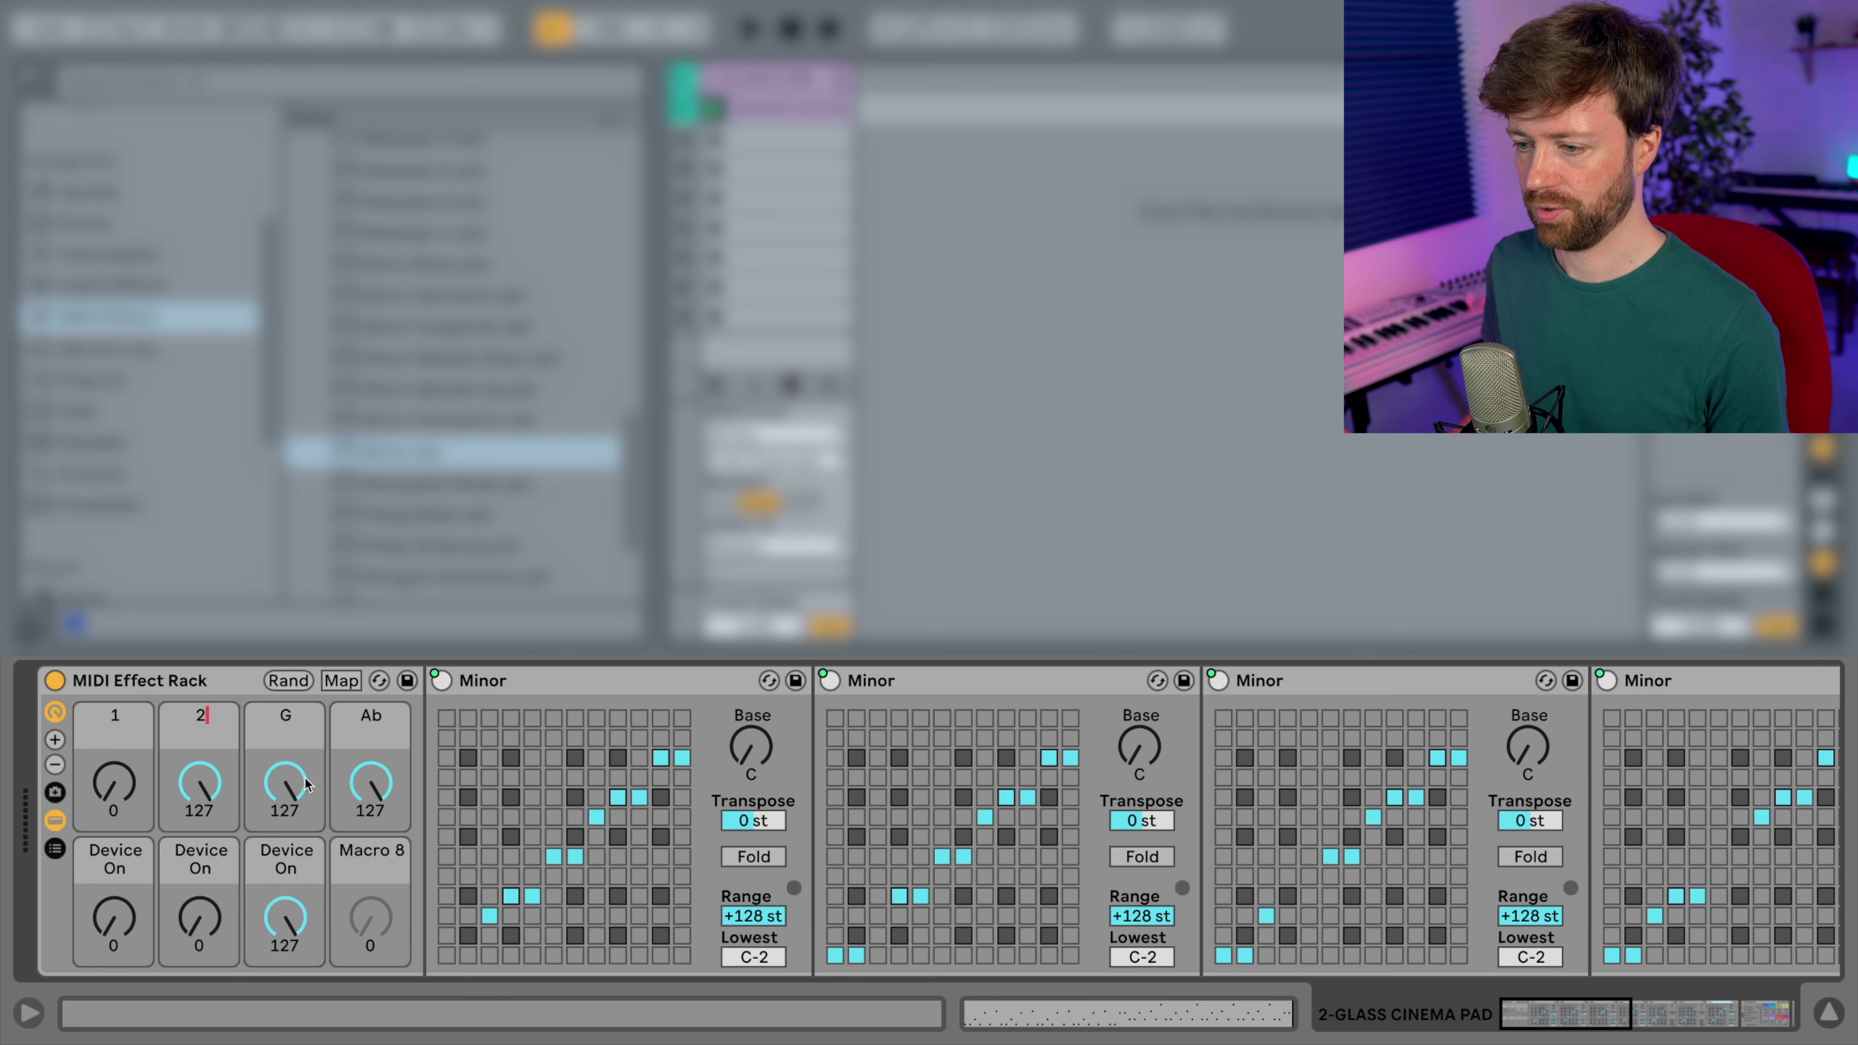
pyautogui.hotkey('ctrl', 'r')
pyautogui.write('3')
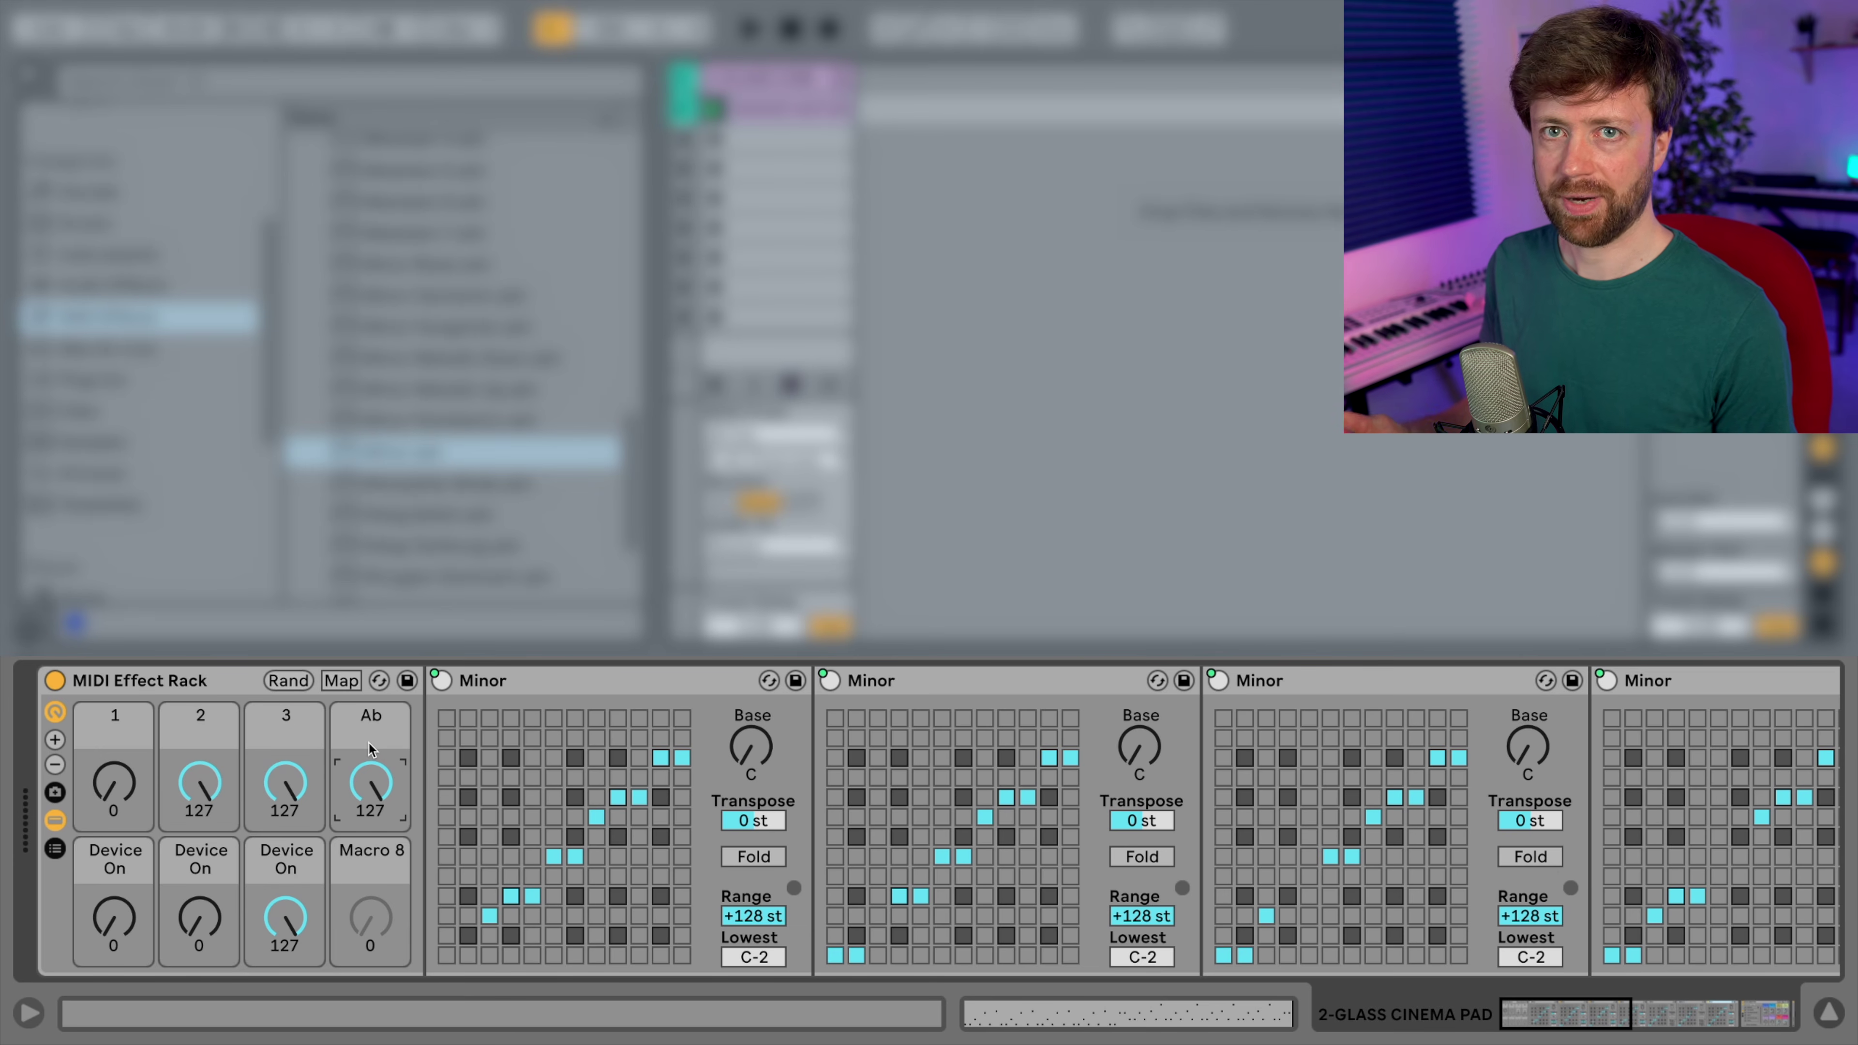
pyautogui.hotkey('ctrl', 'r')
pyautogui.write('4')
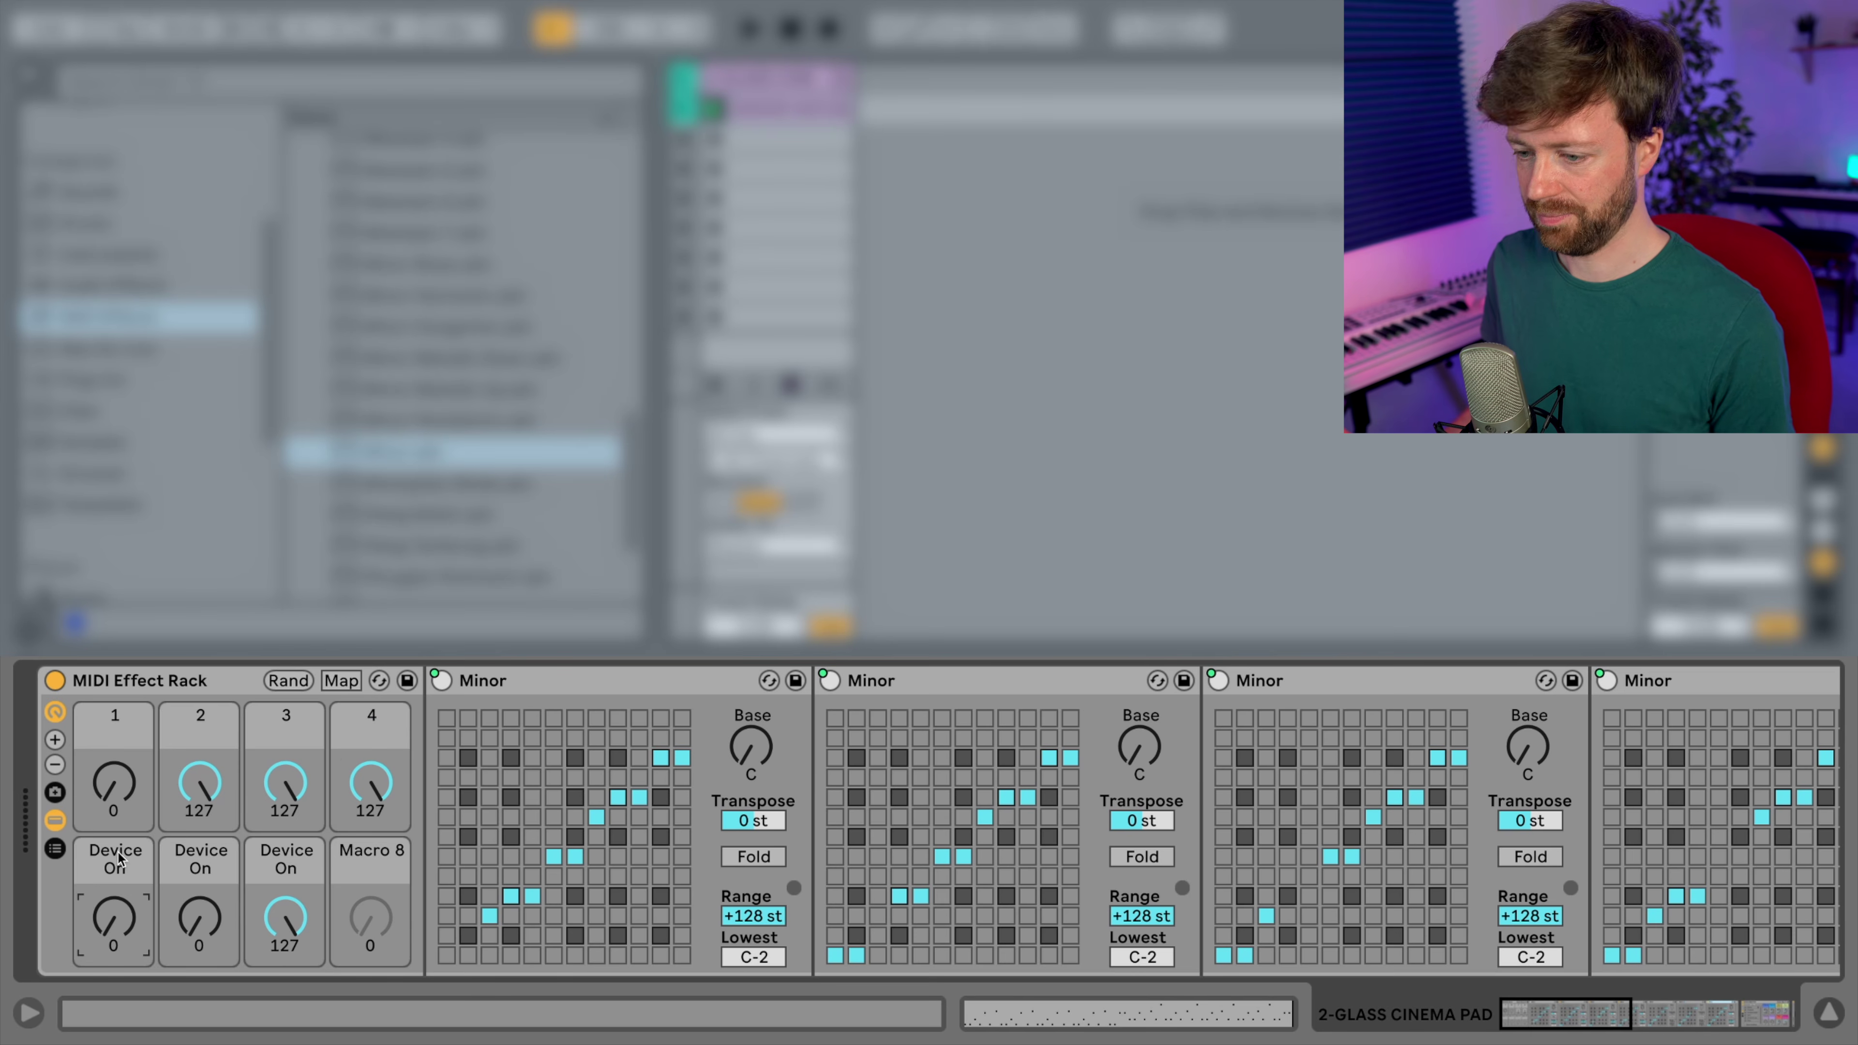
# - Rename the rack's fifth, sixth and seventh macros as 5, 6 and 7
pyautogui.hotkey('ctrl', 'r')
pyautogui.write('5')
pyautogui.click(201, 863)
pyautogui.hotkey('ctrl', 'r')
pyautogui.write('6')
pyautogui.hotkey('ctrl', 'r')
pyautogui.write('7')
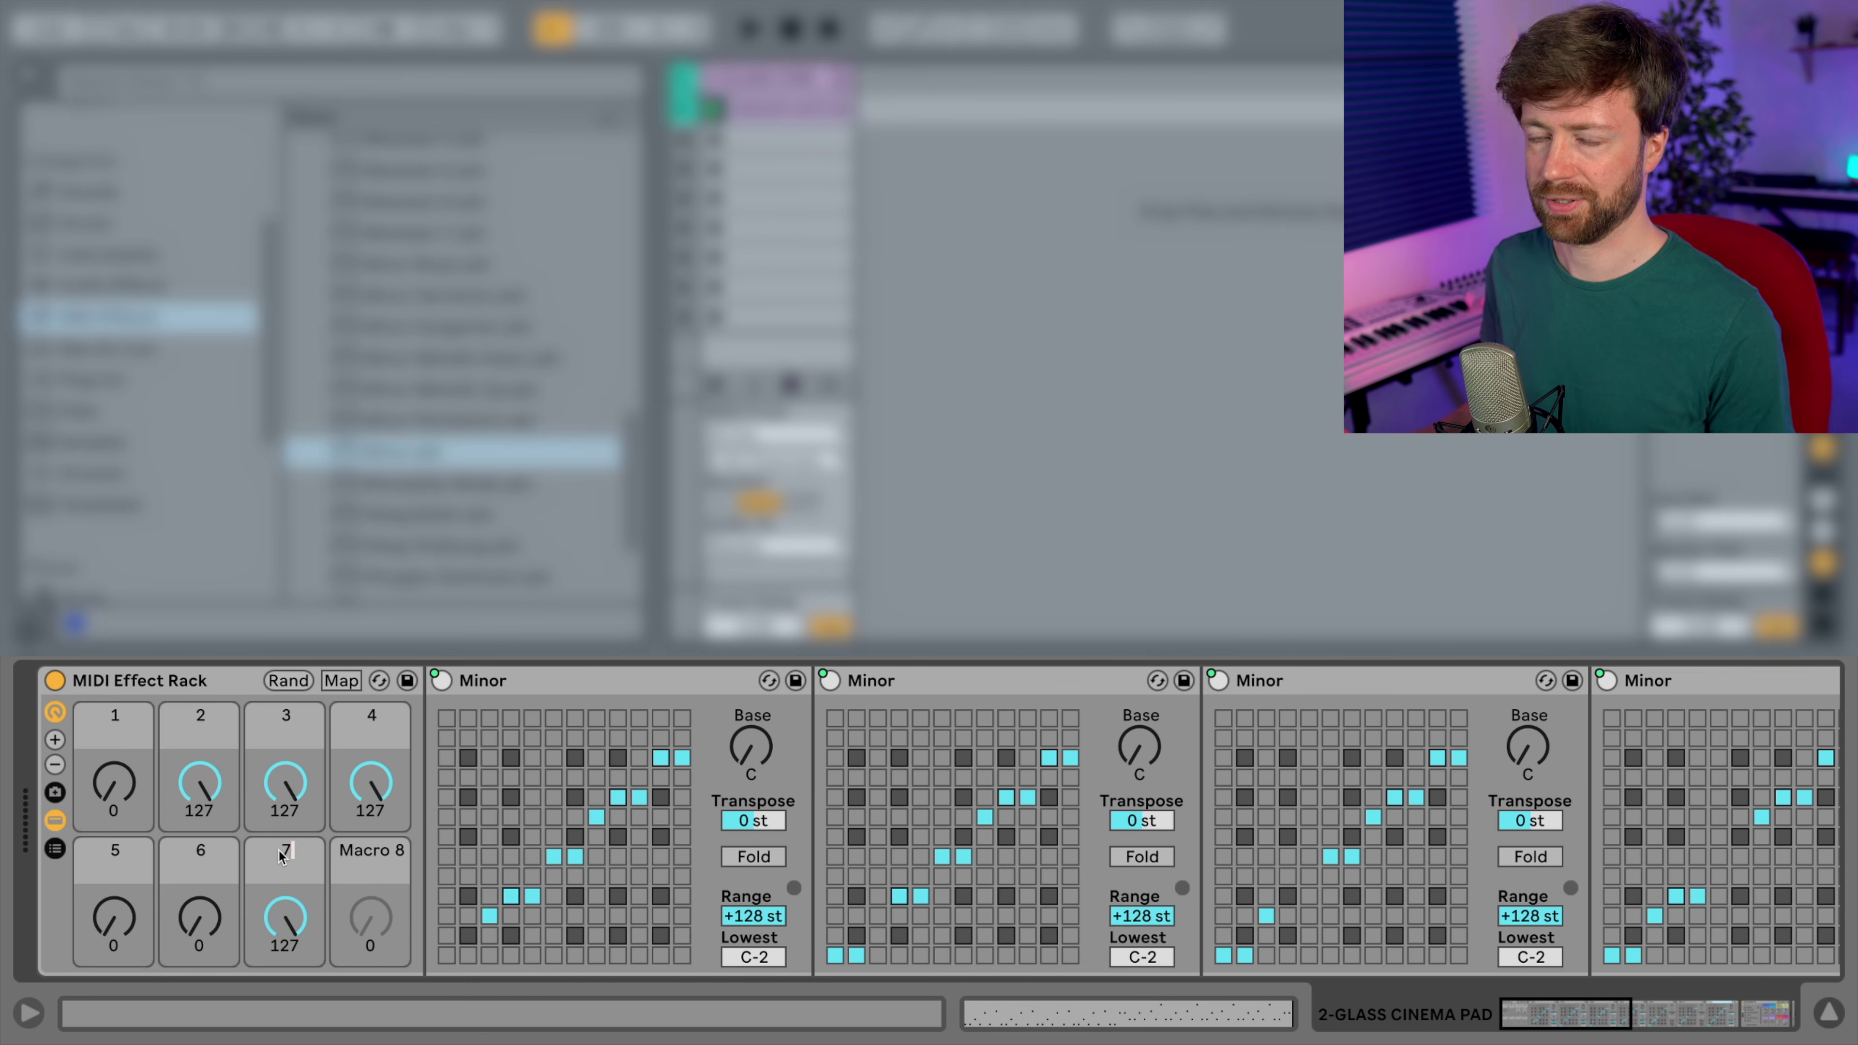
pyautogui.press('Return')
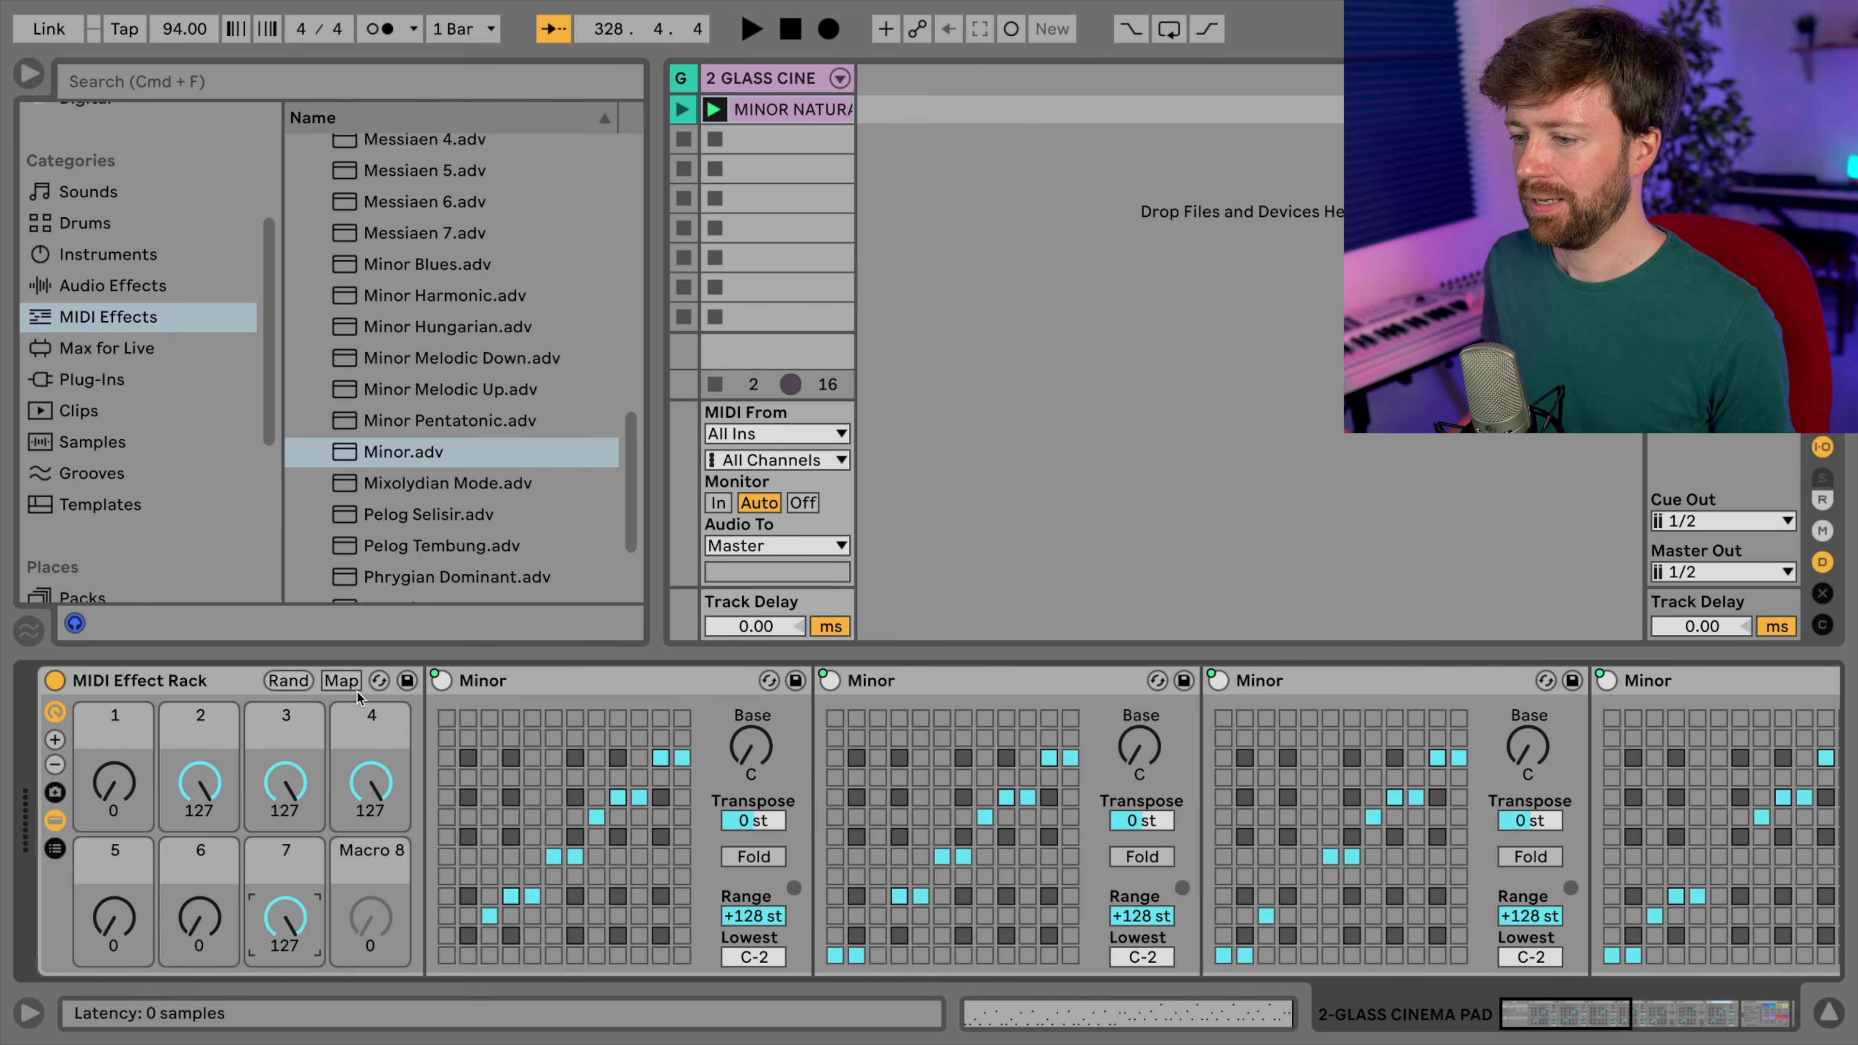
# - Invert the Device On mapping ranges of macros 2 to 7, with minimum 127 and maximum 64
pyautogui.click(356, 689)
pyautogui.moveTo(854, 182); pyautogui.dragTo(853, 84)
pyautogui.moveTo(853, 213); pyautogui.dragTo(853, 117)
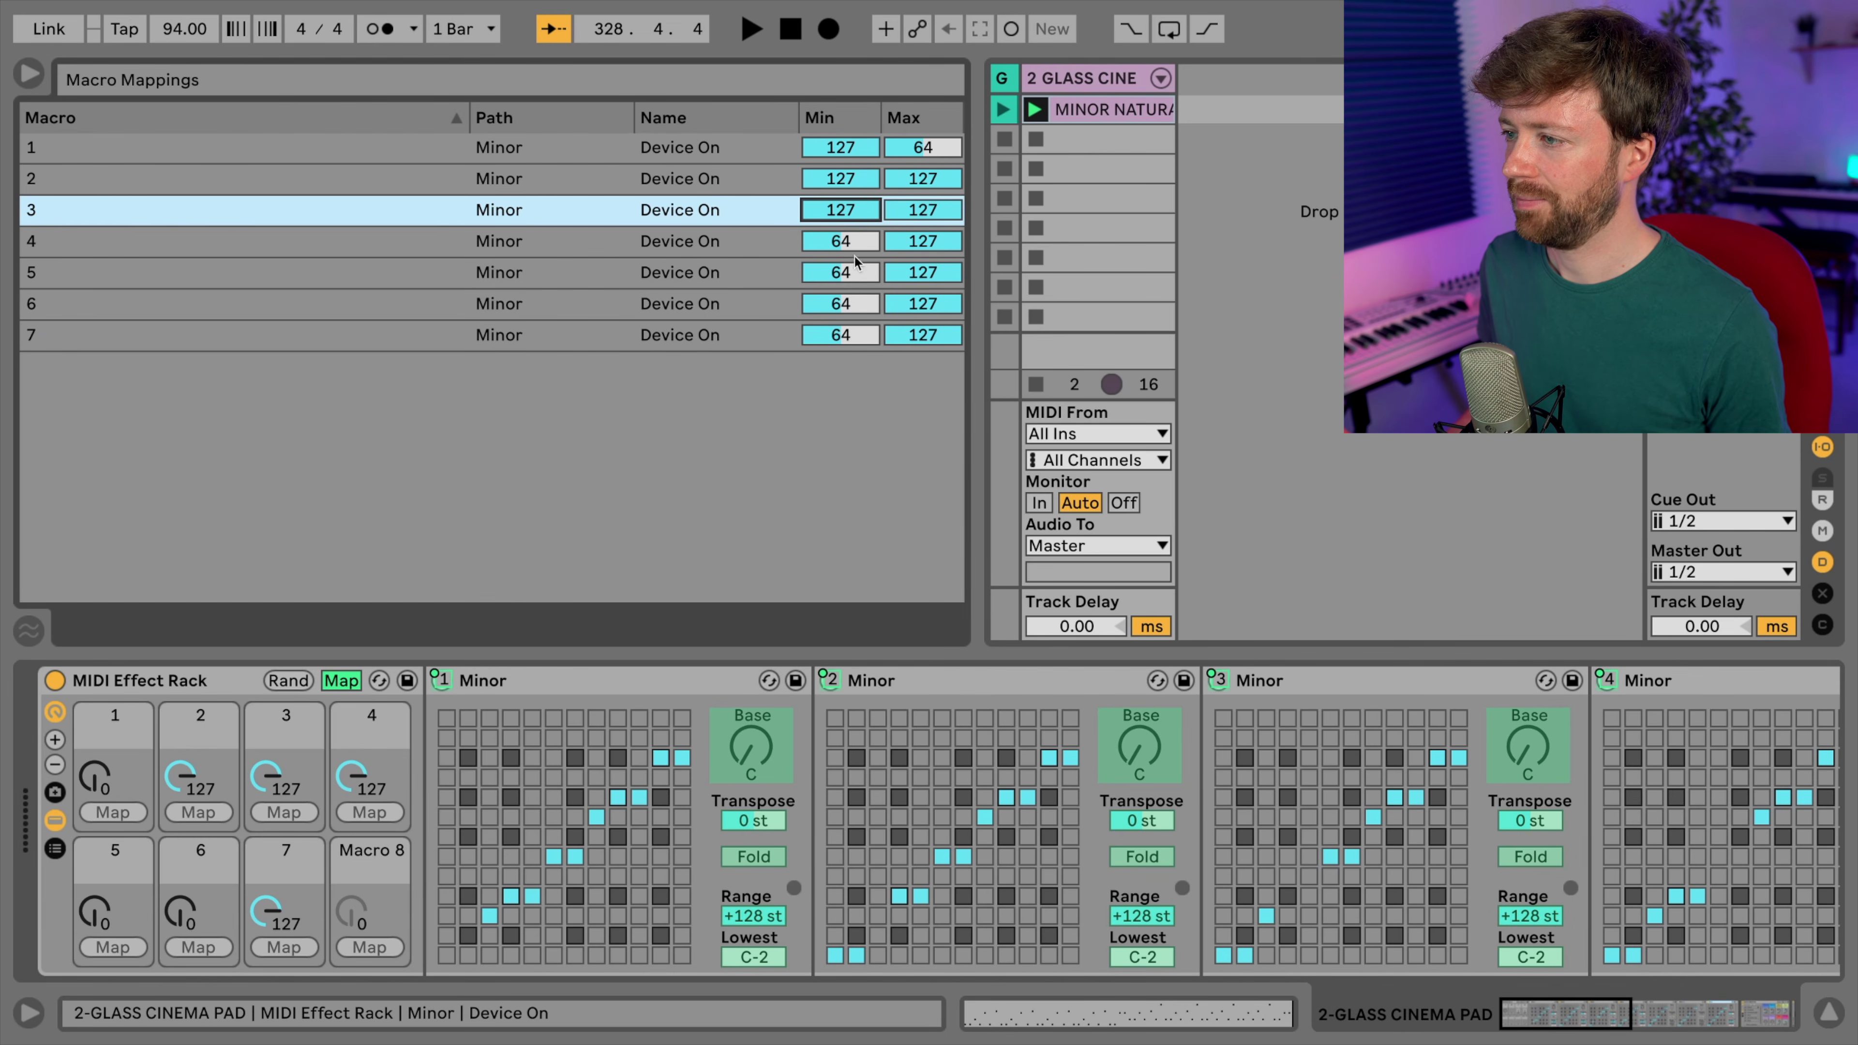
pyautogui.moveTo(853, 244); pyautogui.dragTo(853, 146)
pyautogui.moveTo(853, 275); pyautogui.dragTo(853, 212)
pyautogui.moveTo(844, 338); pyautogui.dragTo(844, 241)
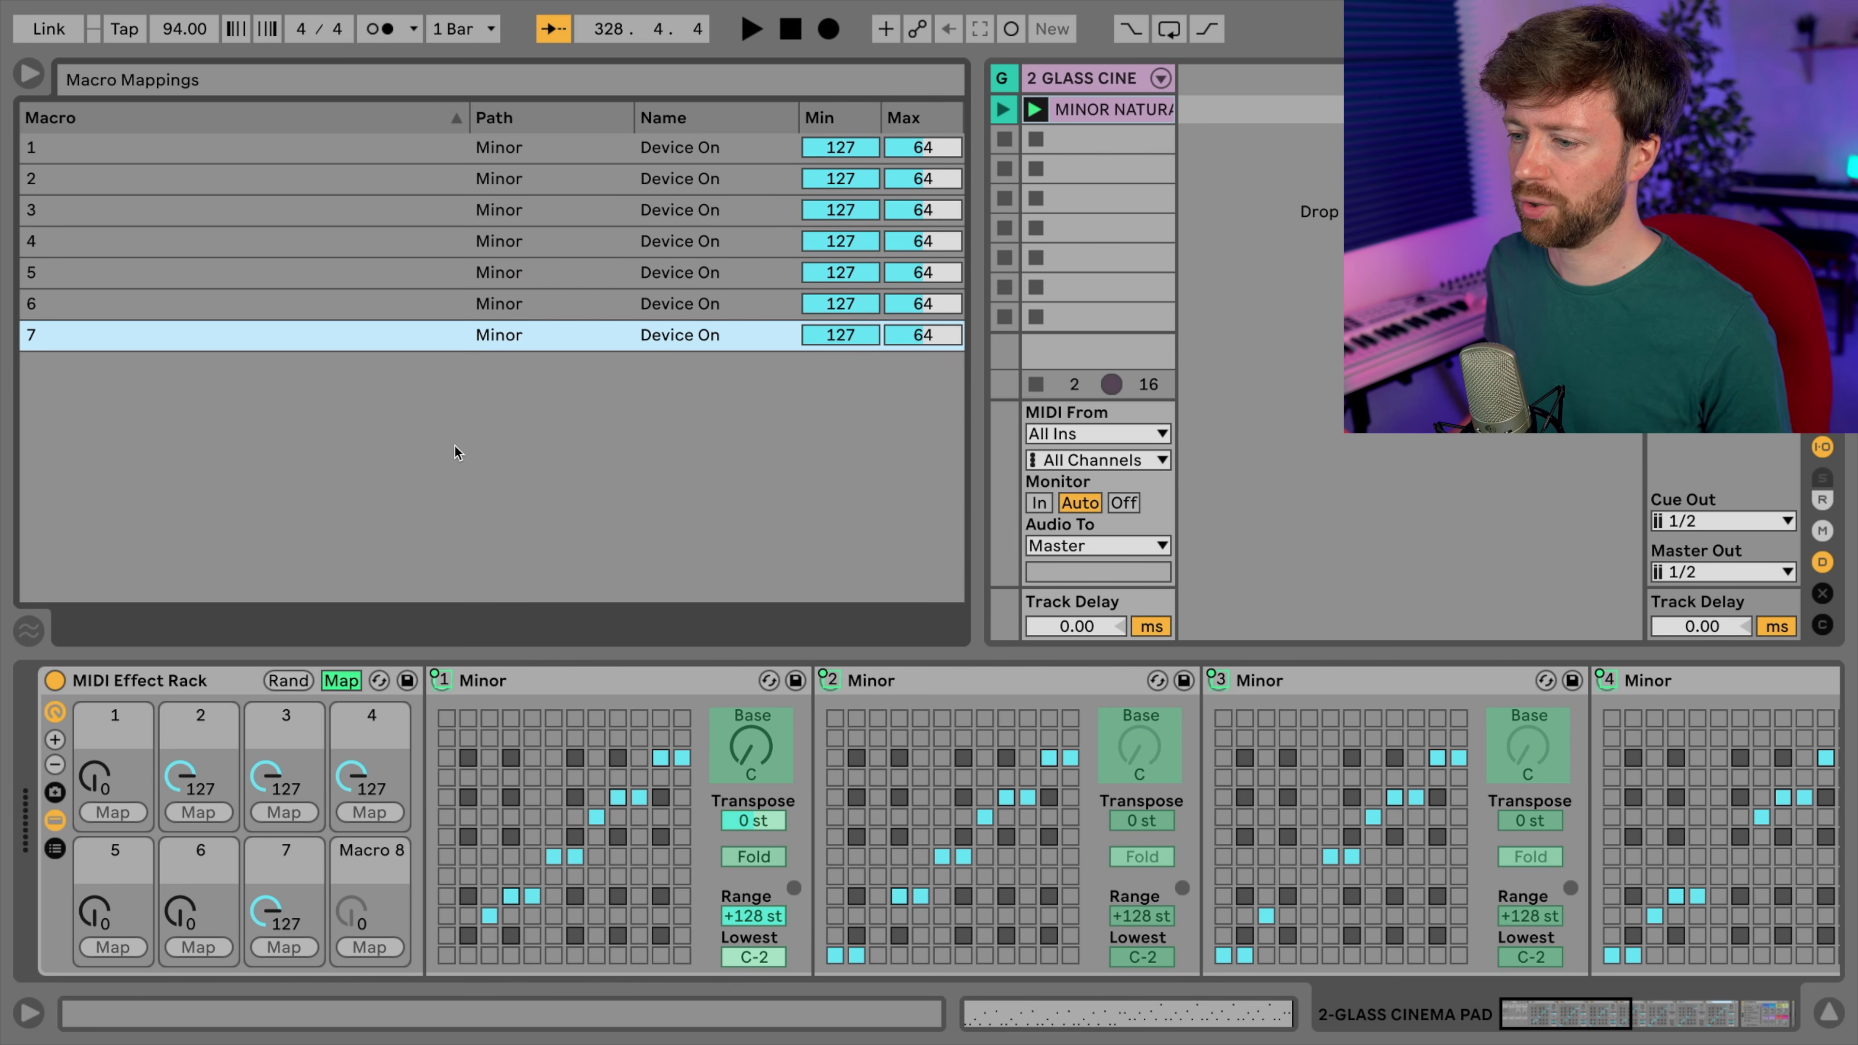
pyautogui.click(341, 681)
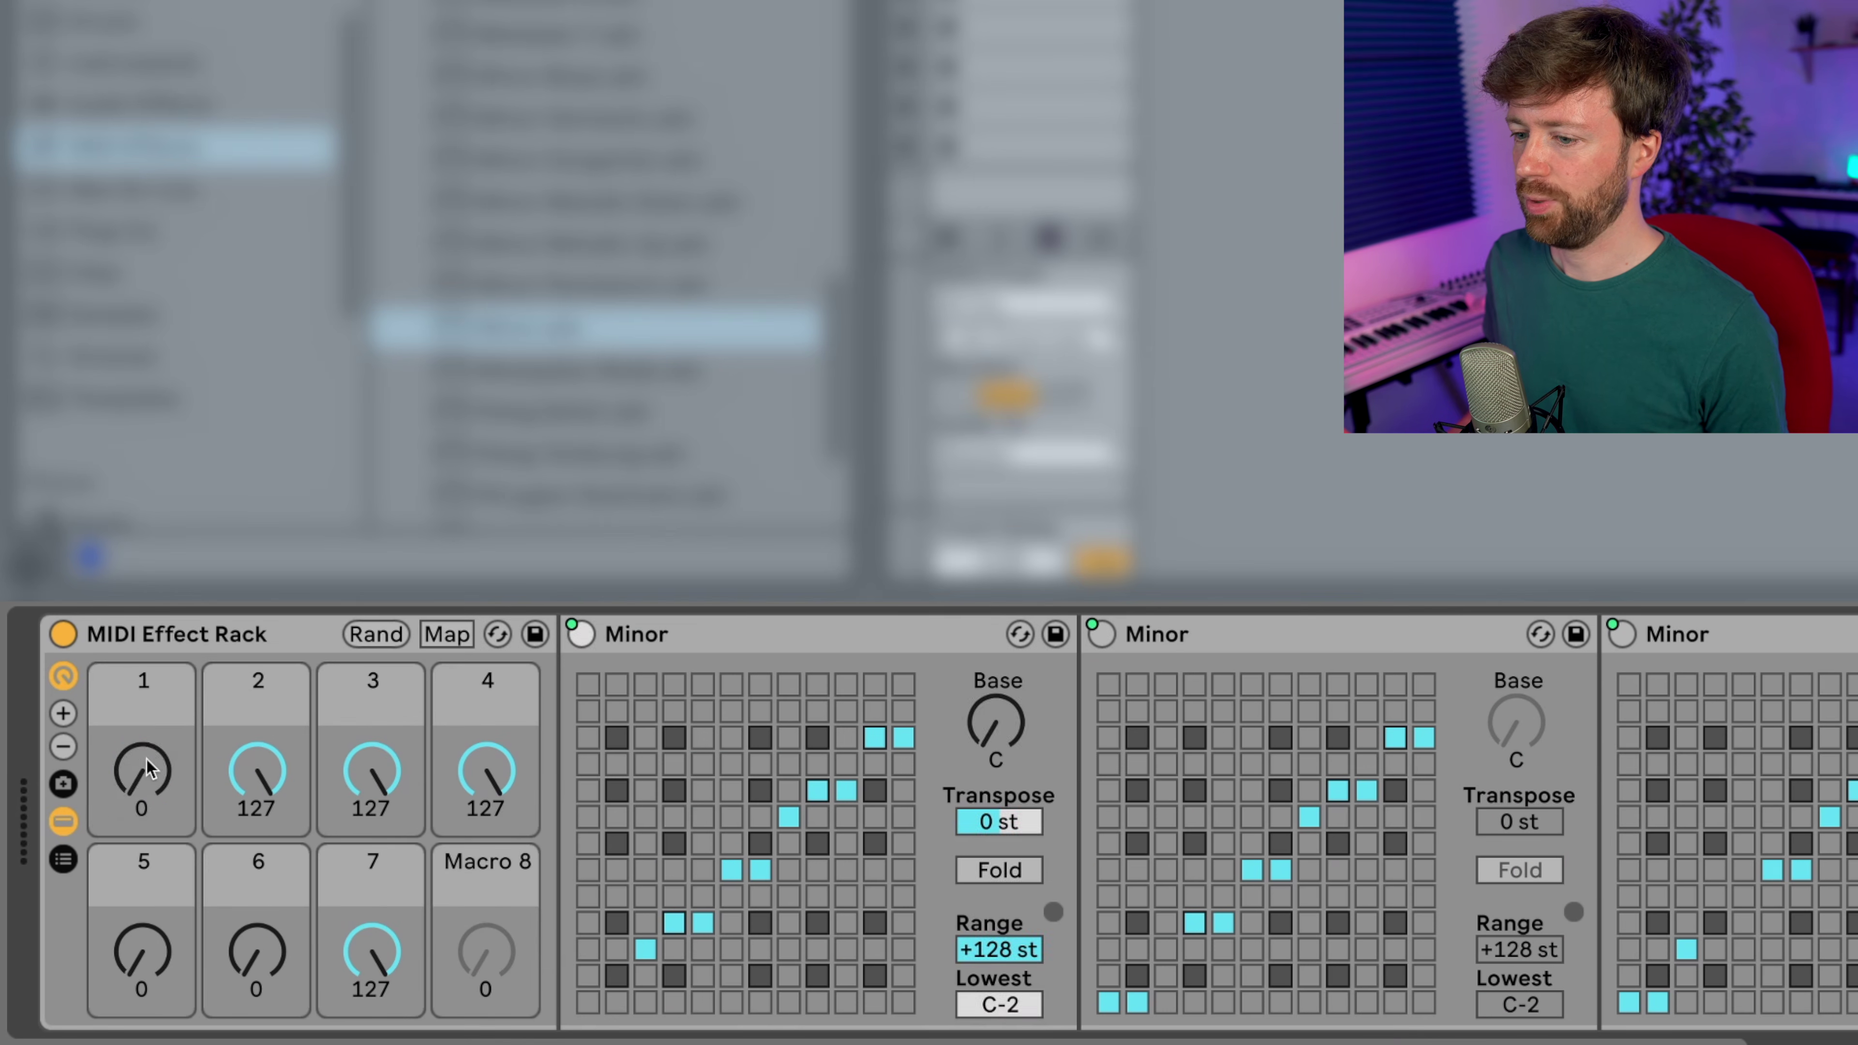
# - Raise macros 1, 5 and 6 to 127
pyautogui.moveTo(150, 761); pyautogui.dragTo(150, 659)
pyautogui.moveTo(163, 948); pyautogui.dragTo(162, 850)
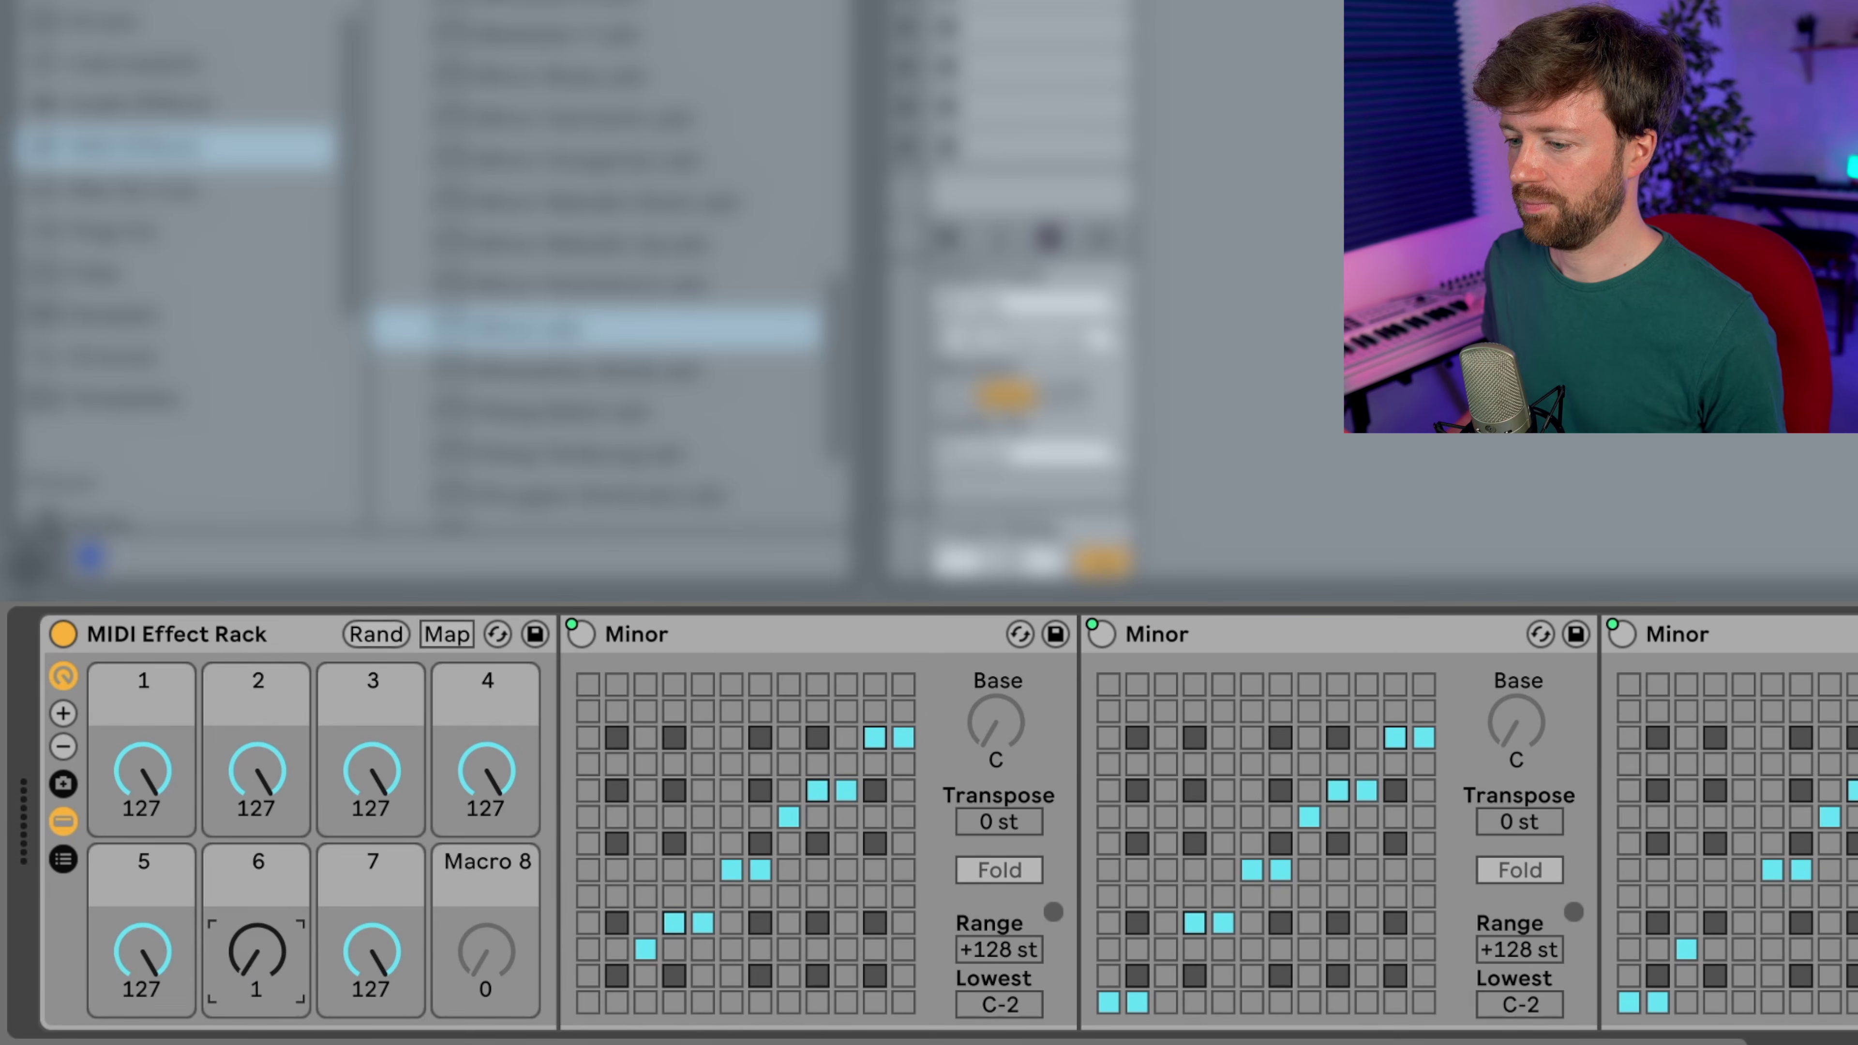
pyautogui.moveTo(260, 1004); pyautogui.dragTo(259, 900)
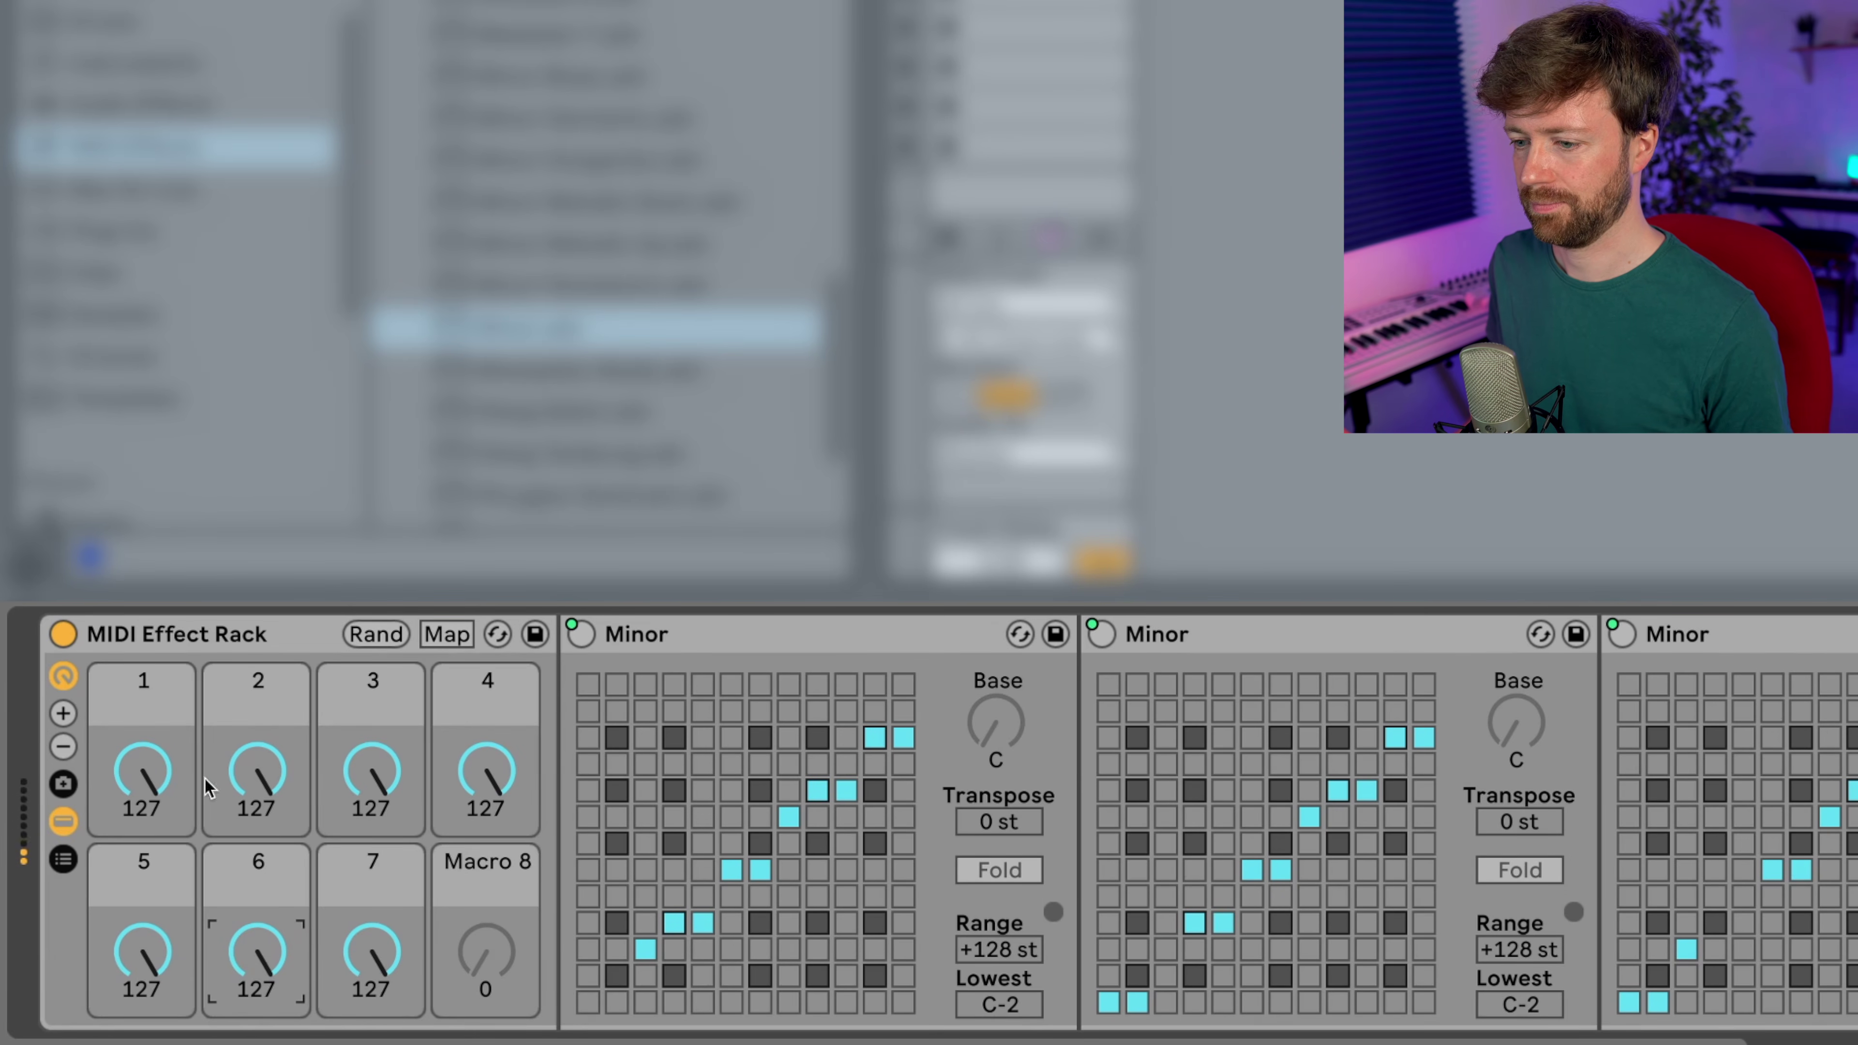
# - Lower all seven numbered macros of the rack to 0
pyautogui.moveTo(150, 776); pyautogui.dragTo(150, 878)
pyautogui.moveTo(256, 772); pyautogui.dragTo(256, 864)
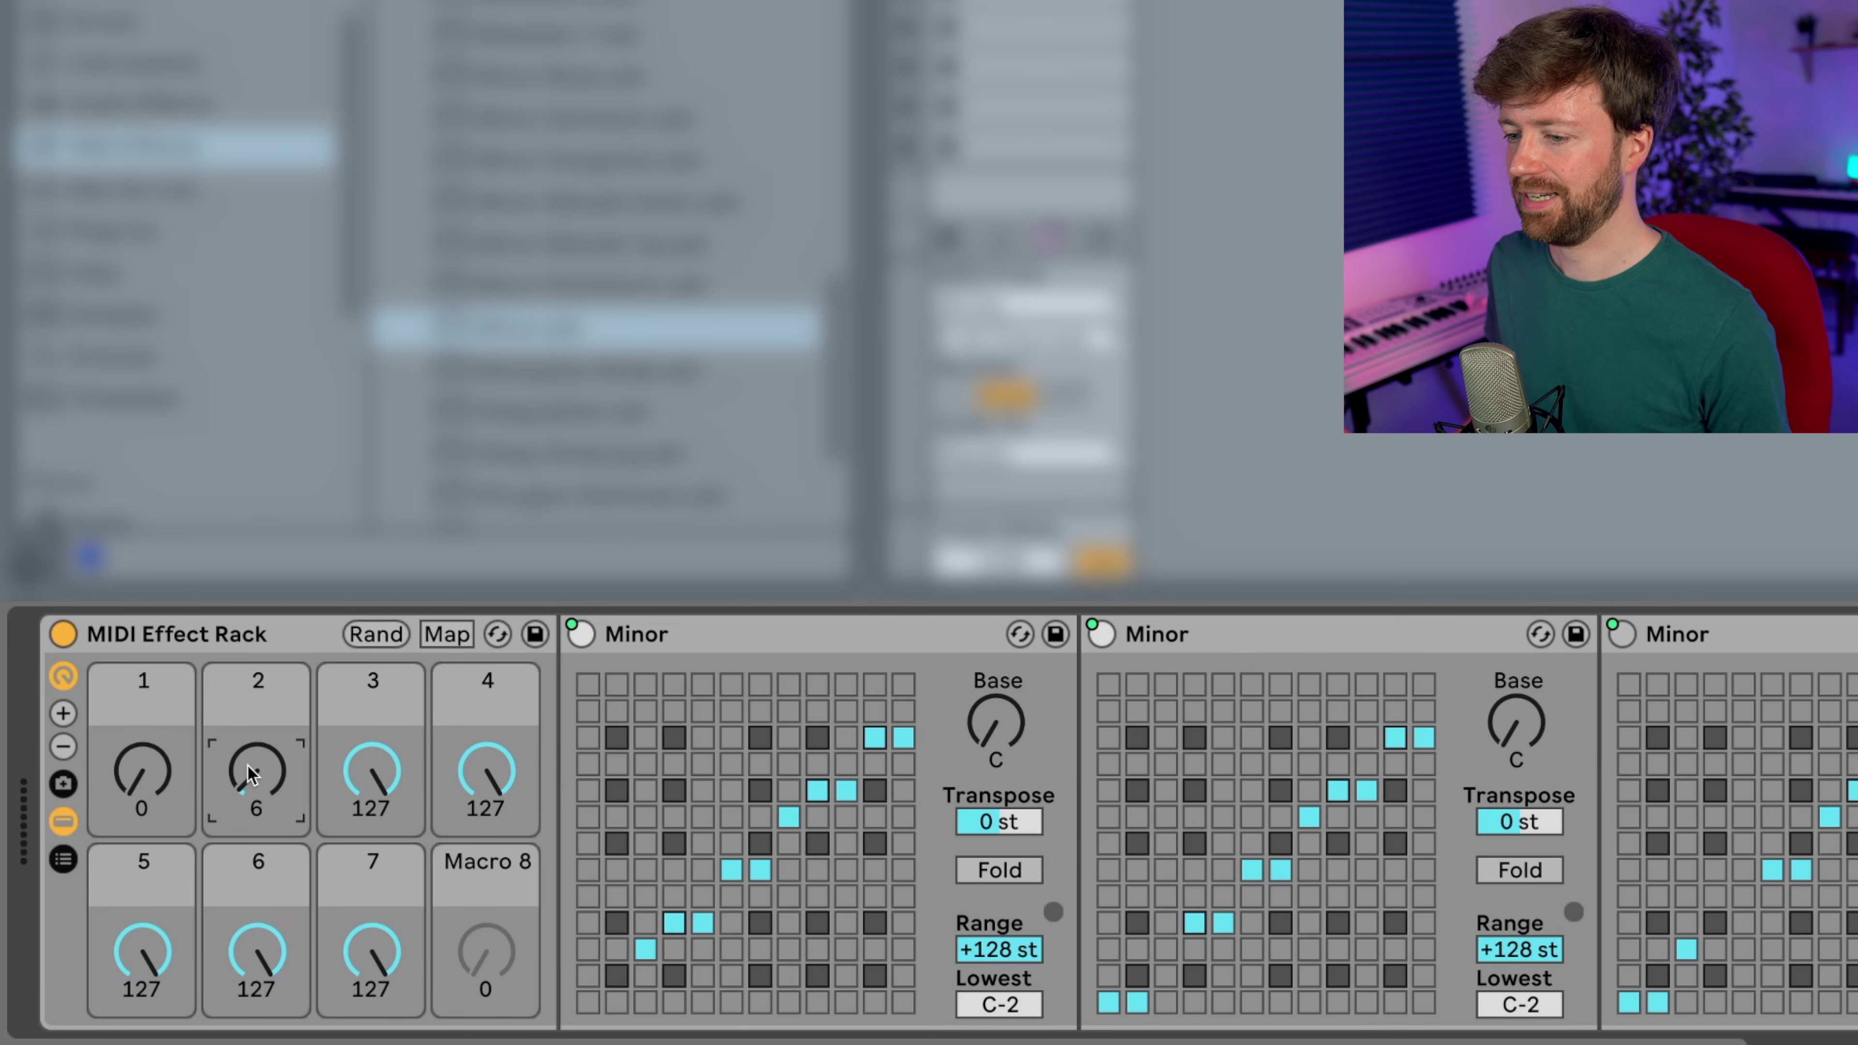
pyautogui.moveTo(410, 794); pyautogui.dragTo(410, 897)
pyautogui.moveTo(512, 774); pyautogui.dragTo(512, 871)
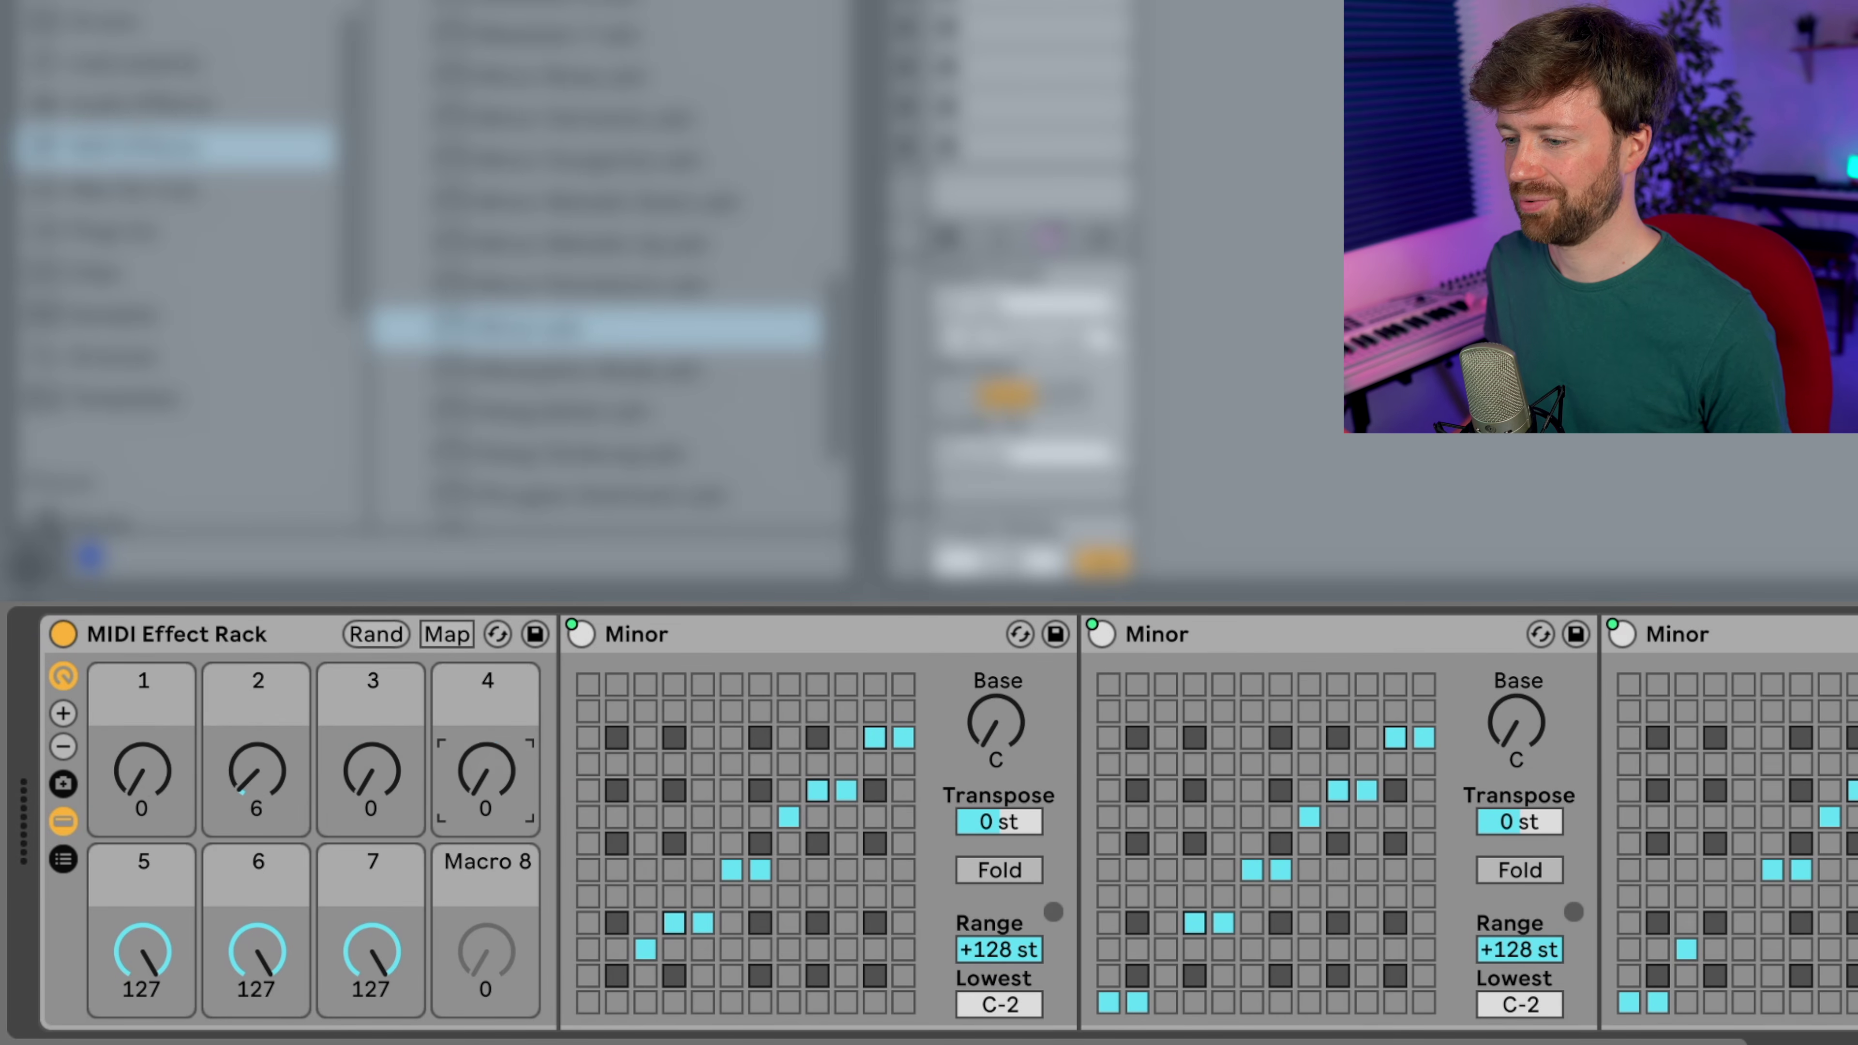
pyautogui.moveTo(146, 960); pyautogui.dragTo(146, 1036)
pyautogui.moveTo(240, 965); pyautogui.dragTo(240, 1038)
pyautogui.moveTo(384, 960); pyautogui.dragTo(384, 1033)
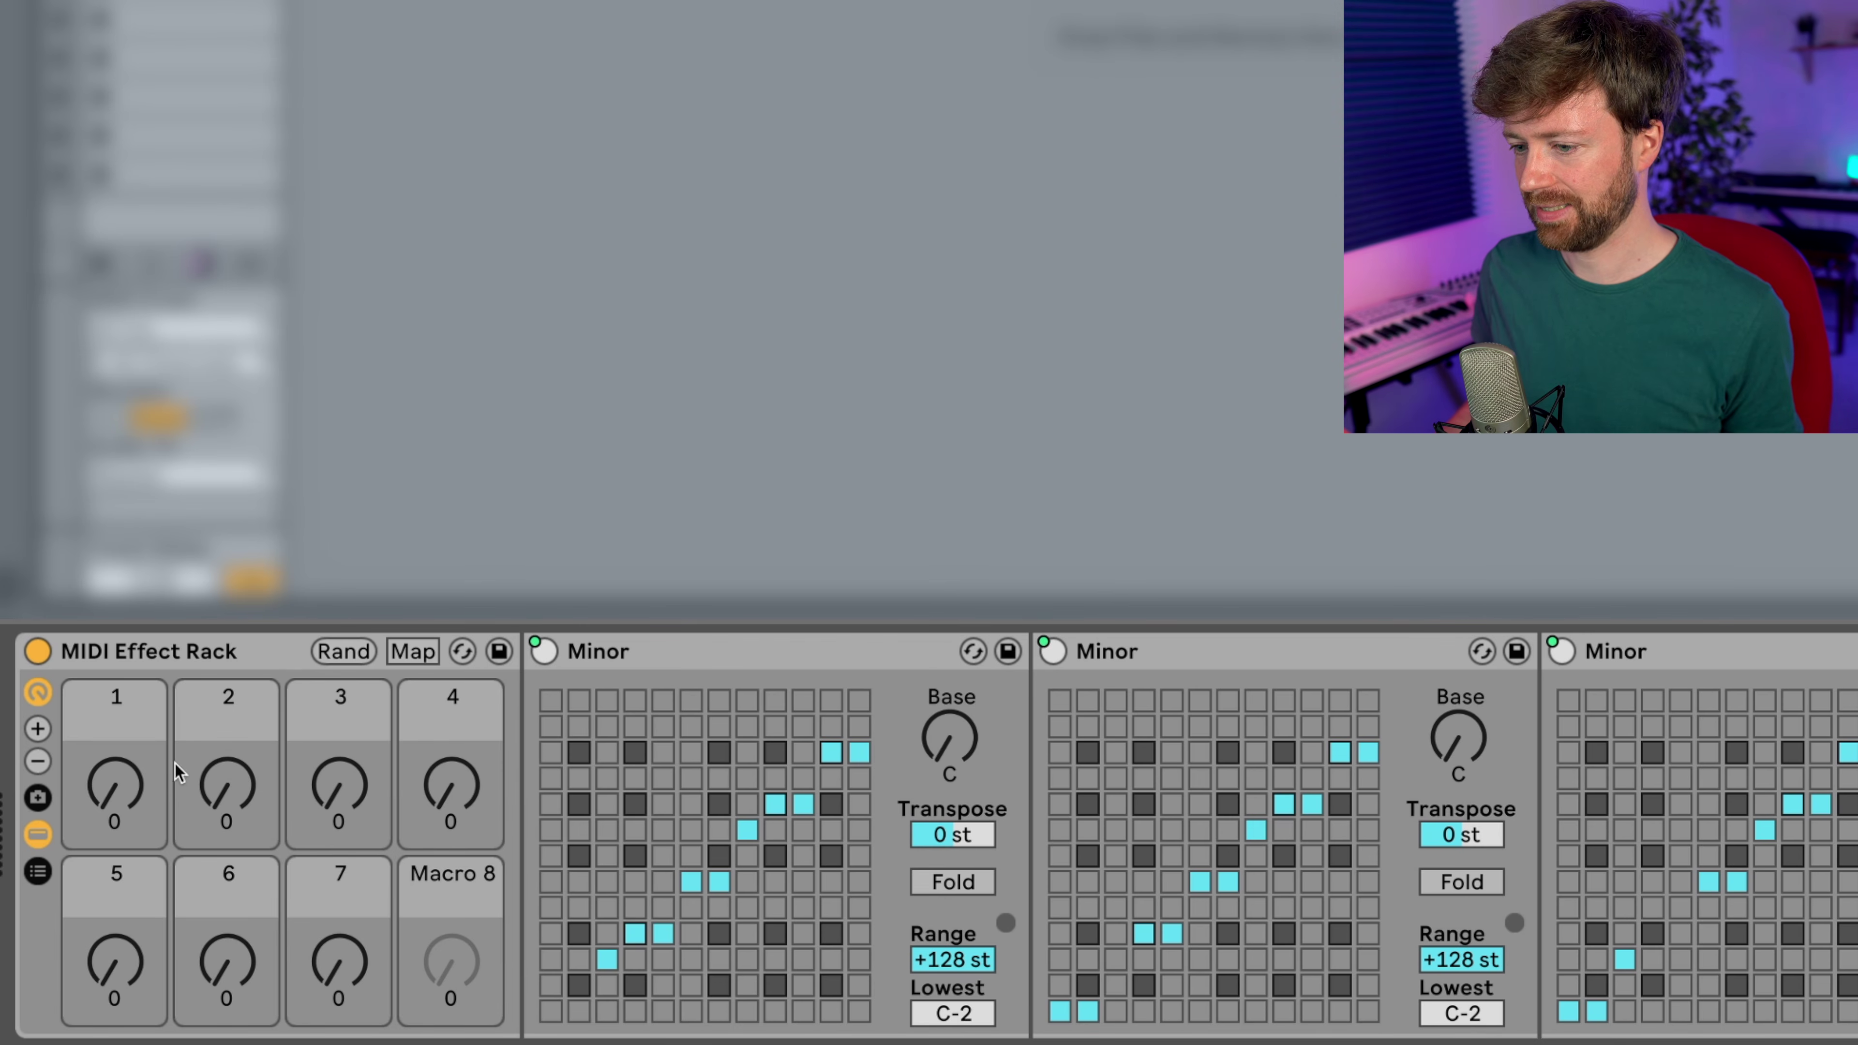
pyautogui.click(119, 787)
pyautogui.hotkey('ctrl', 'm')
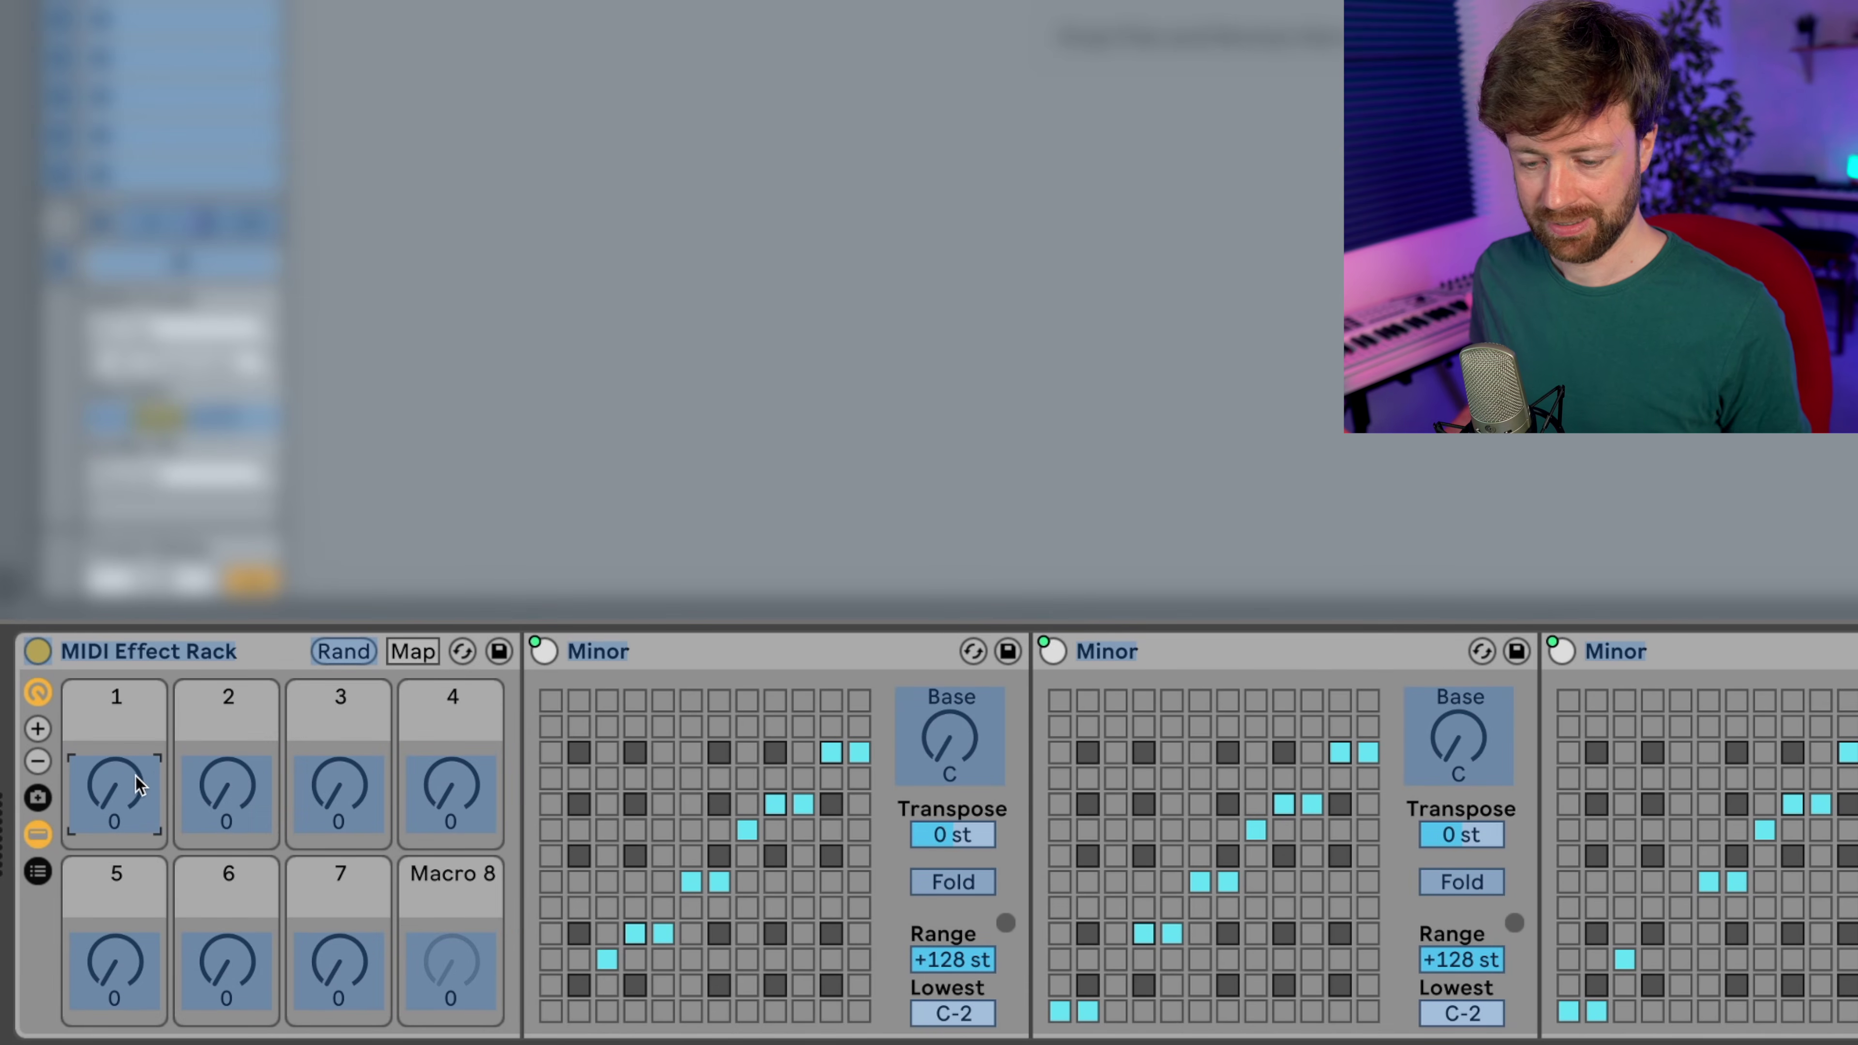
pyautogui.hotkey('ctrl', 'm')
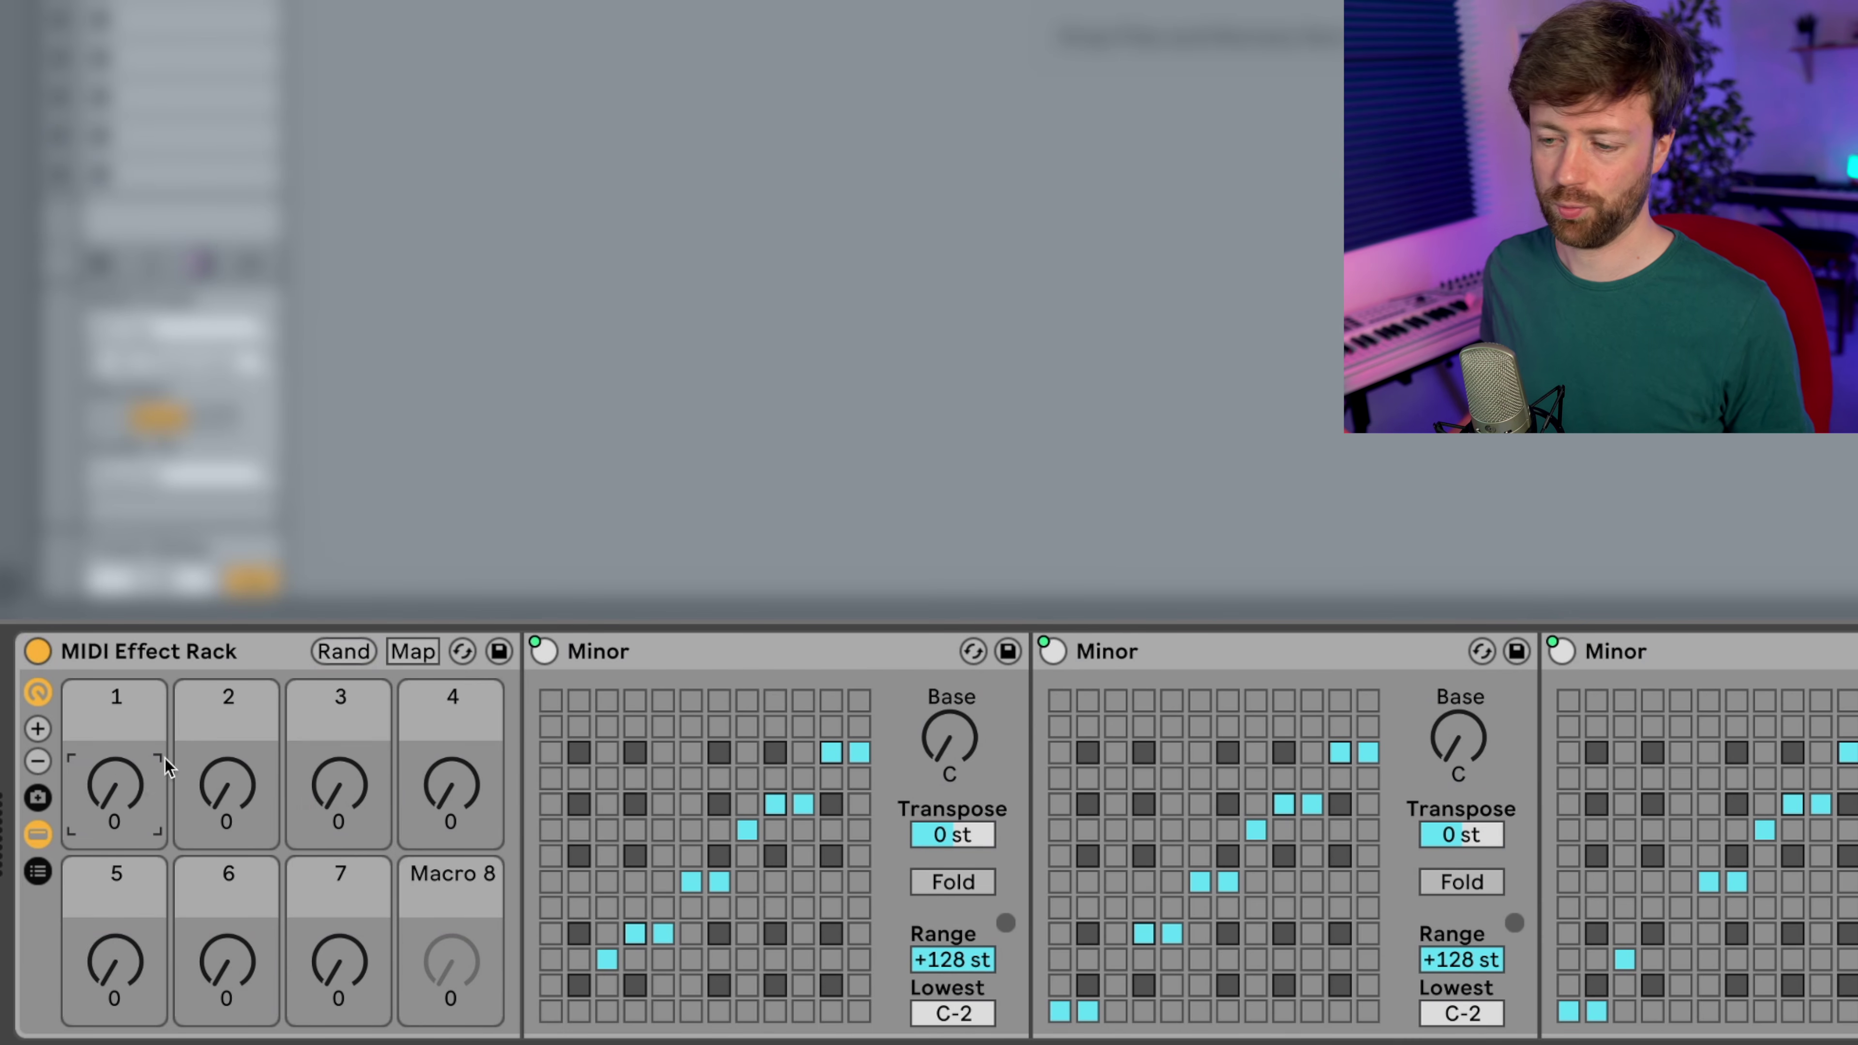
pyautogui.moveTo(127, 797)
pyautogui.mouseDown()
pyautogui.moveTo(127, 666)
pyautogui.moveTo(126, 797)
pyautogui.mouseUp()
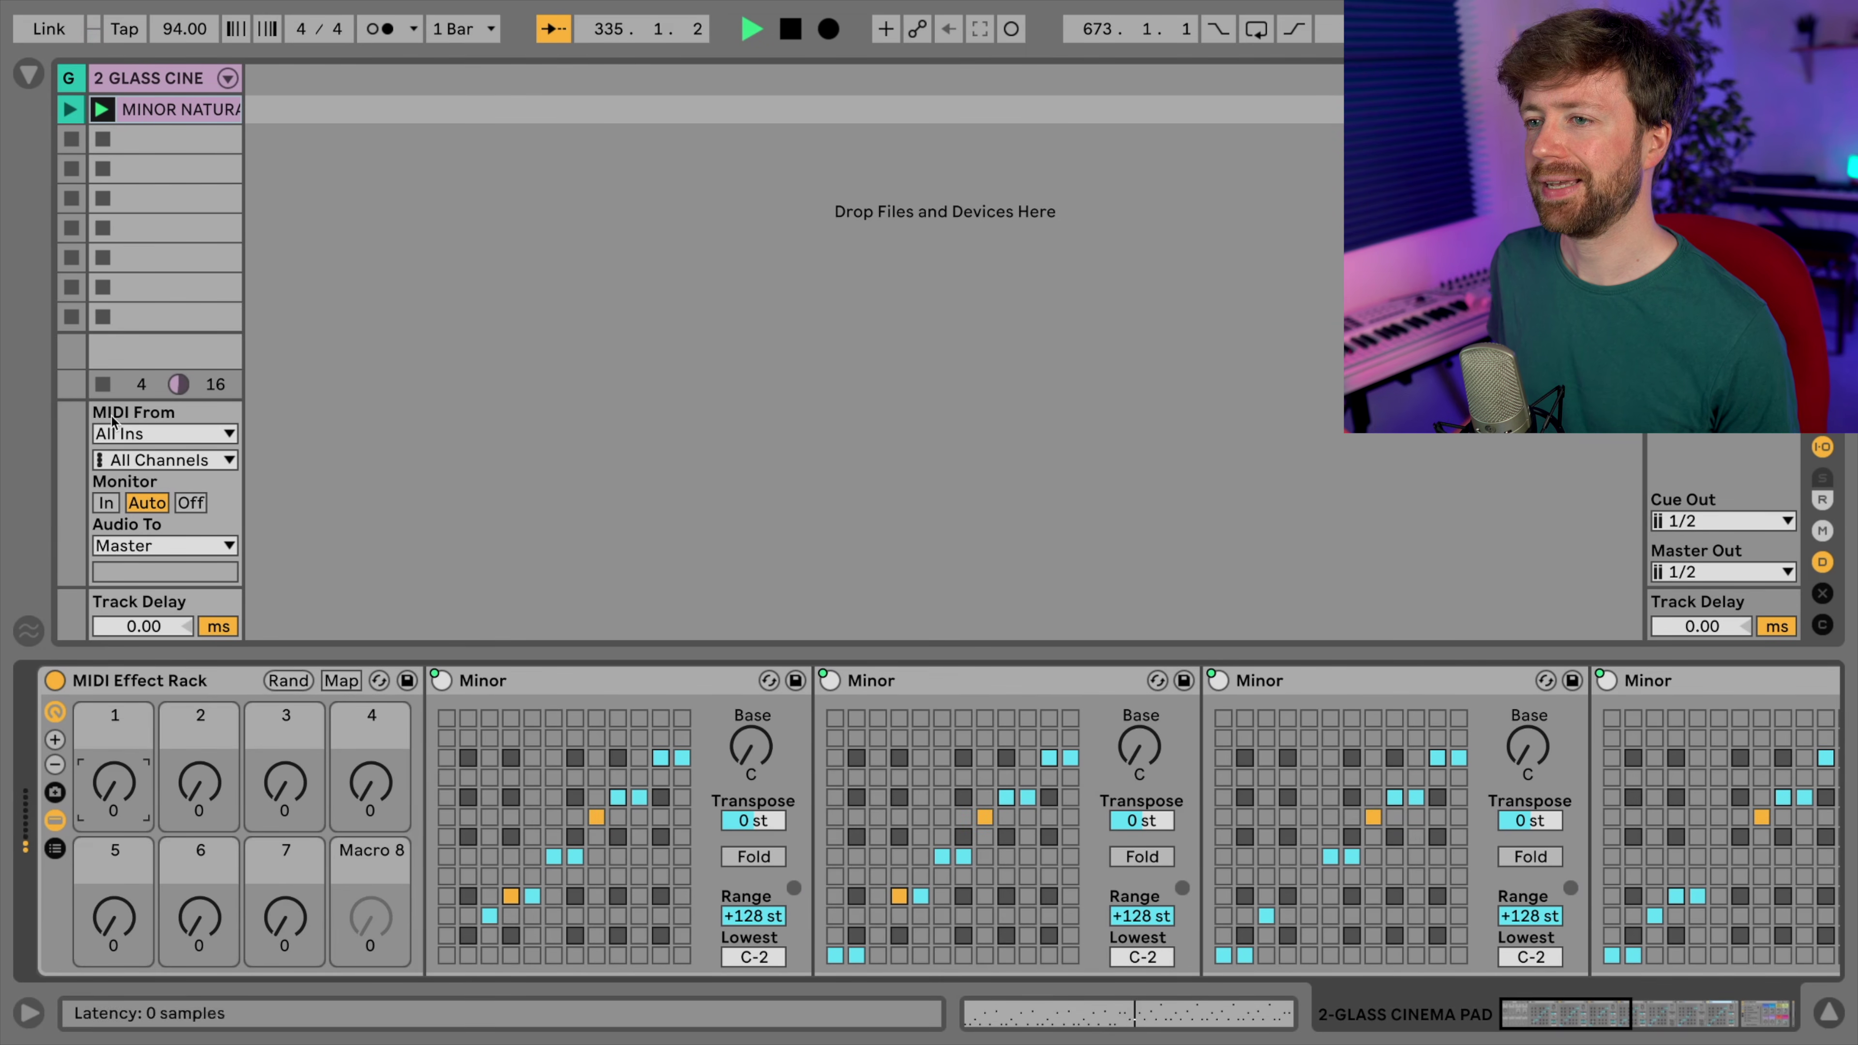
# - Insert an Expression Control device directly before the MIDI Effect Rack
pyautogui.click(29, 74)
pyautogui.scroll(10, 308, 359)
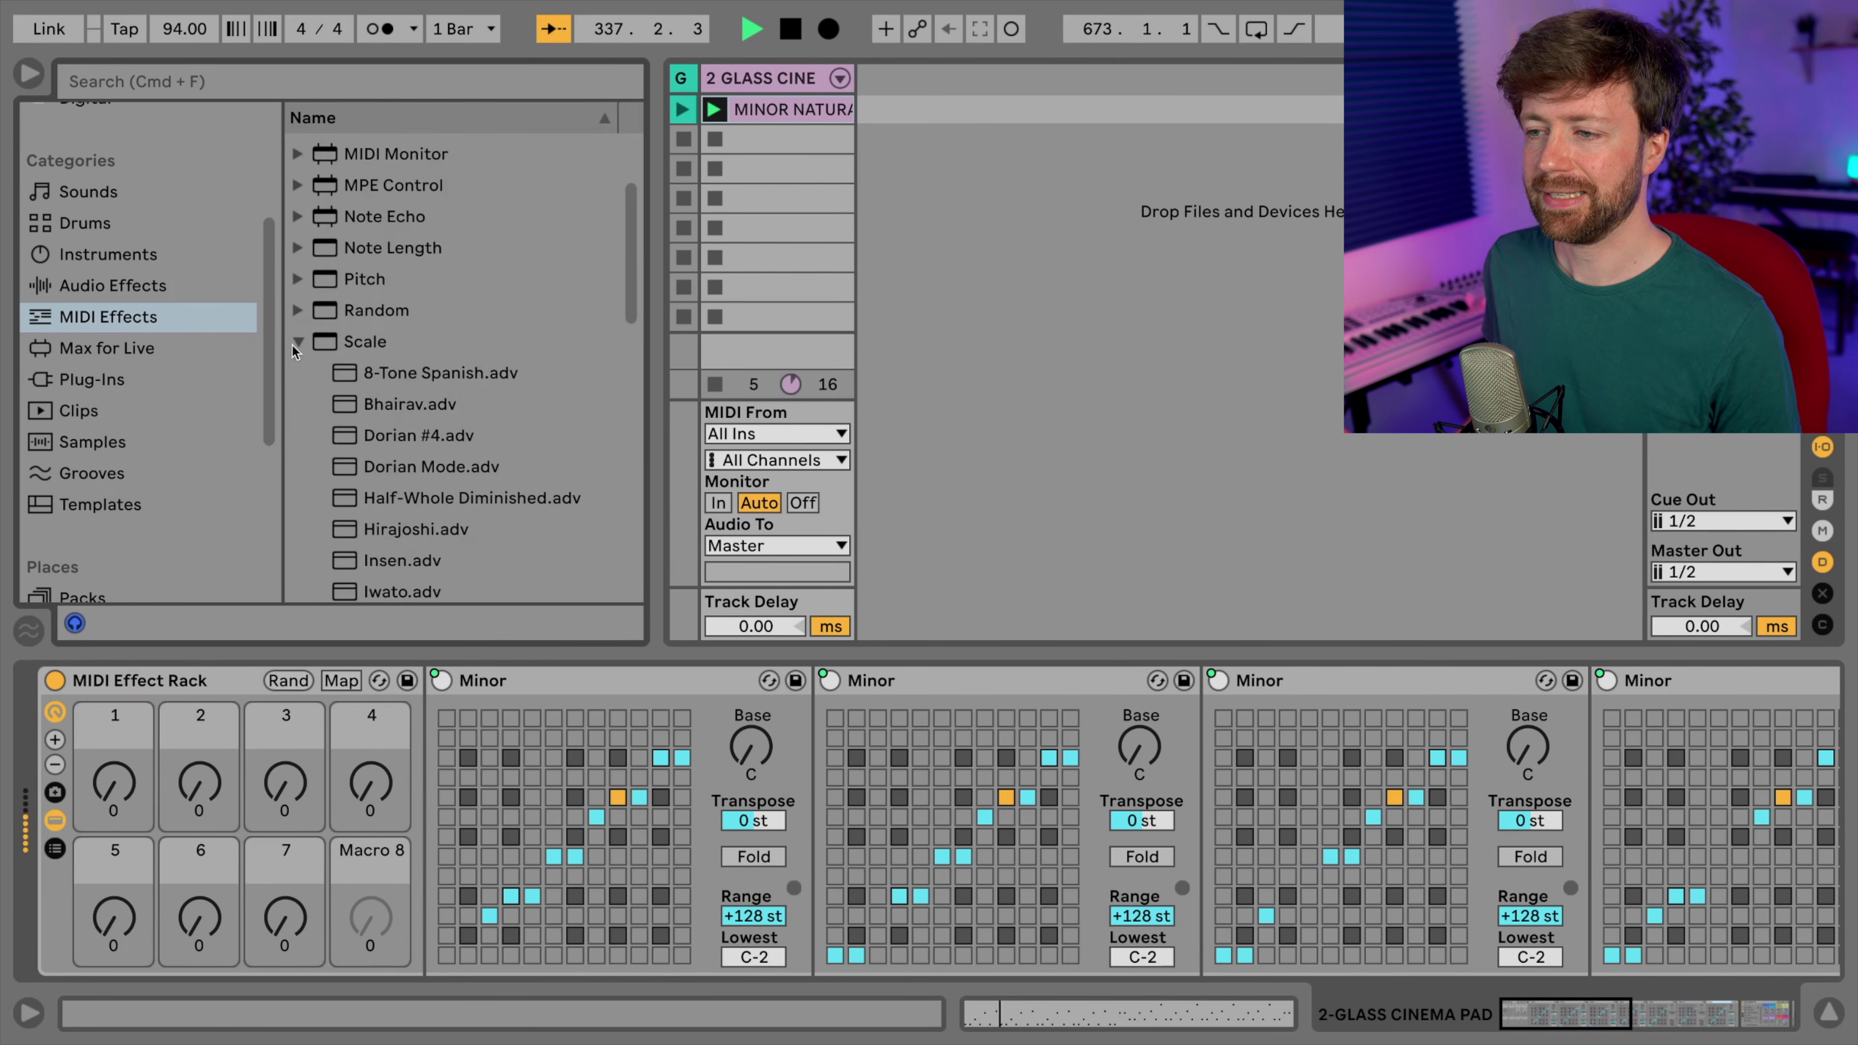
pyautogui.click(300, 341)
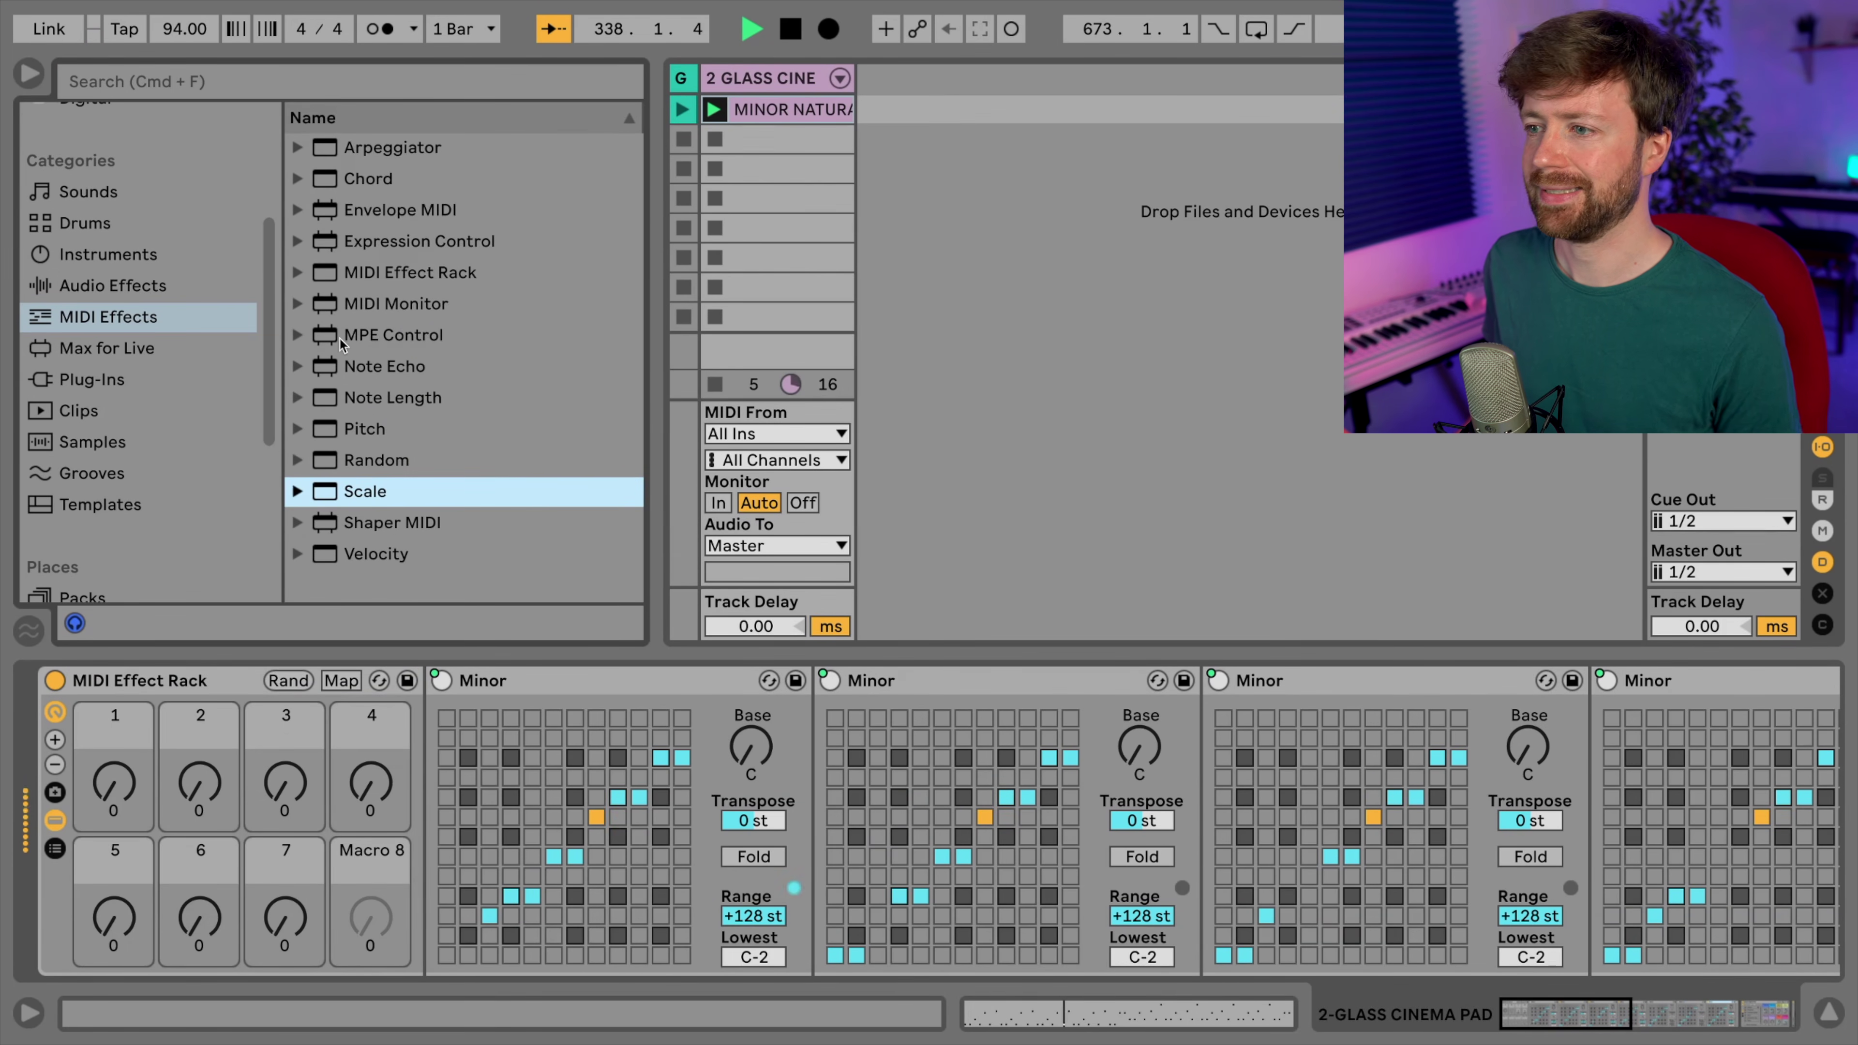
pyautogui.moveTo(378, 243); pyautogui.dragTo(41, 796)
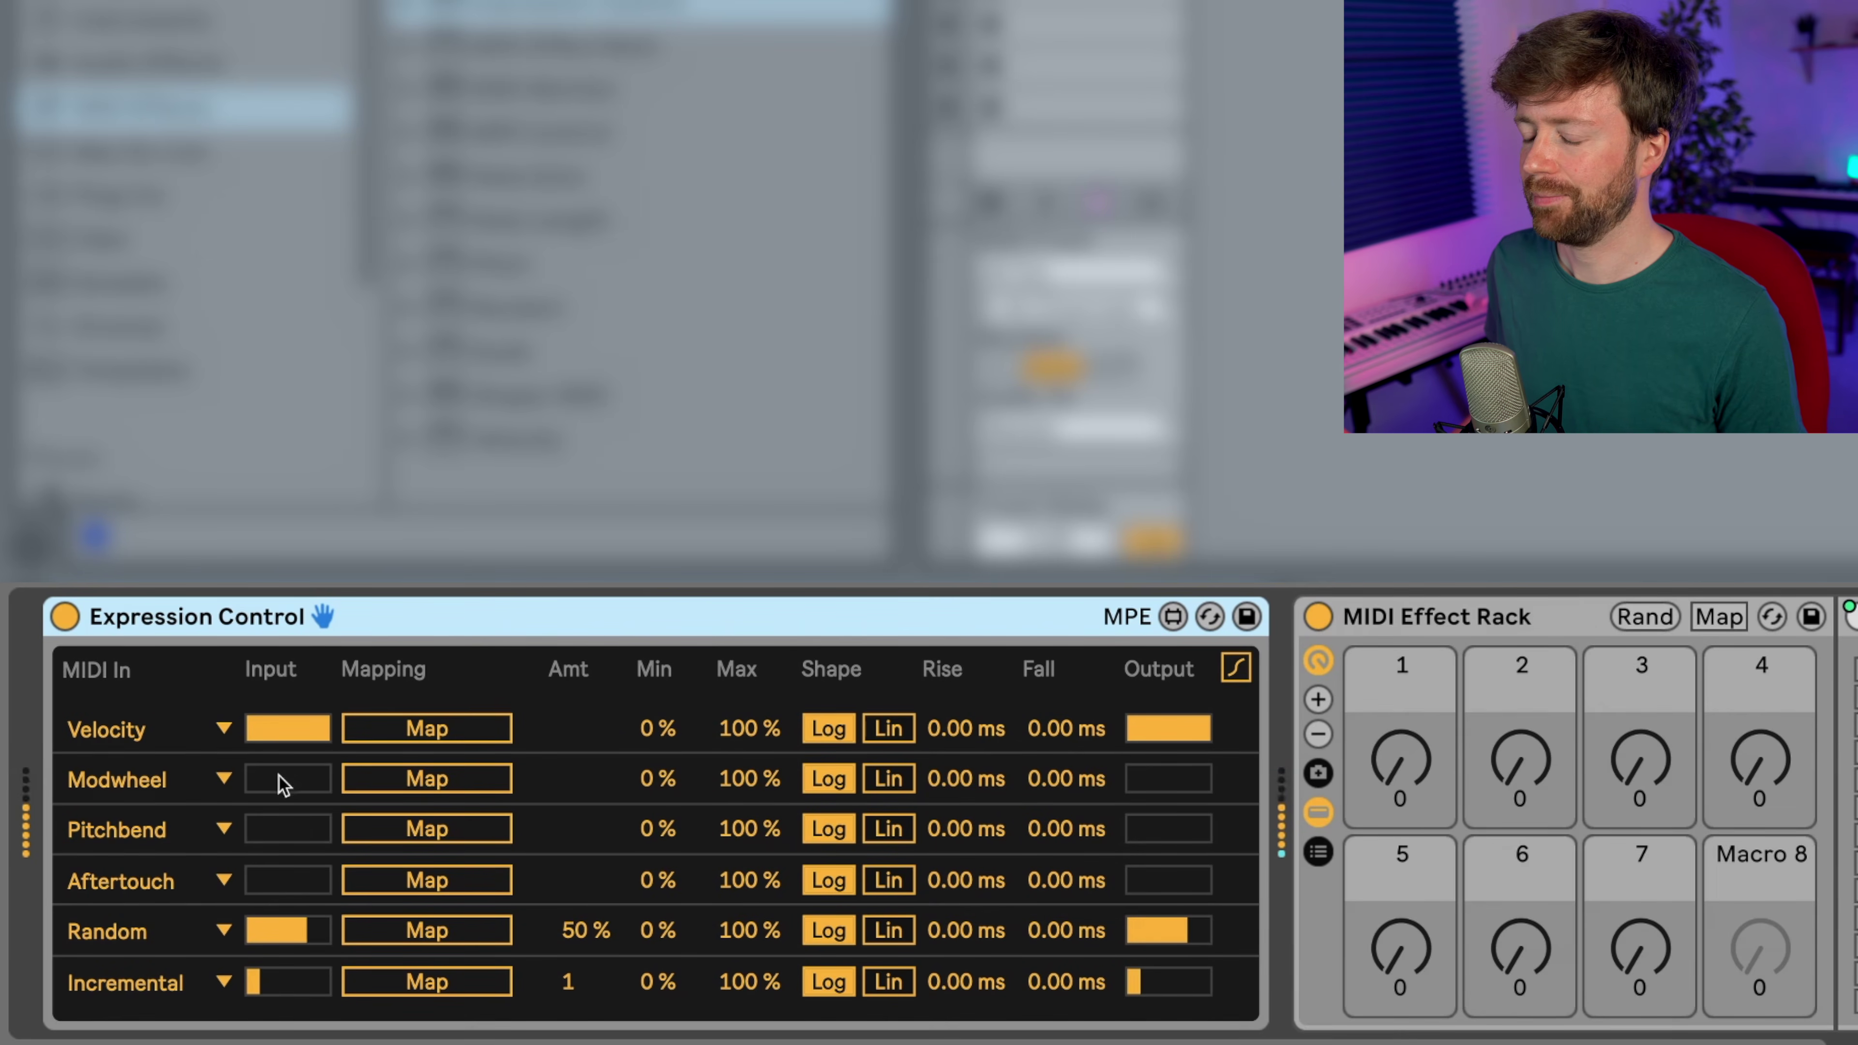
# - Set the first Expression Control row's source to Random and map it to macro 1 of the MIDI Effect Rack
pyautogui.click(212, 730)
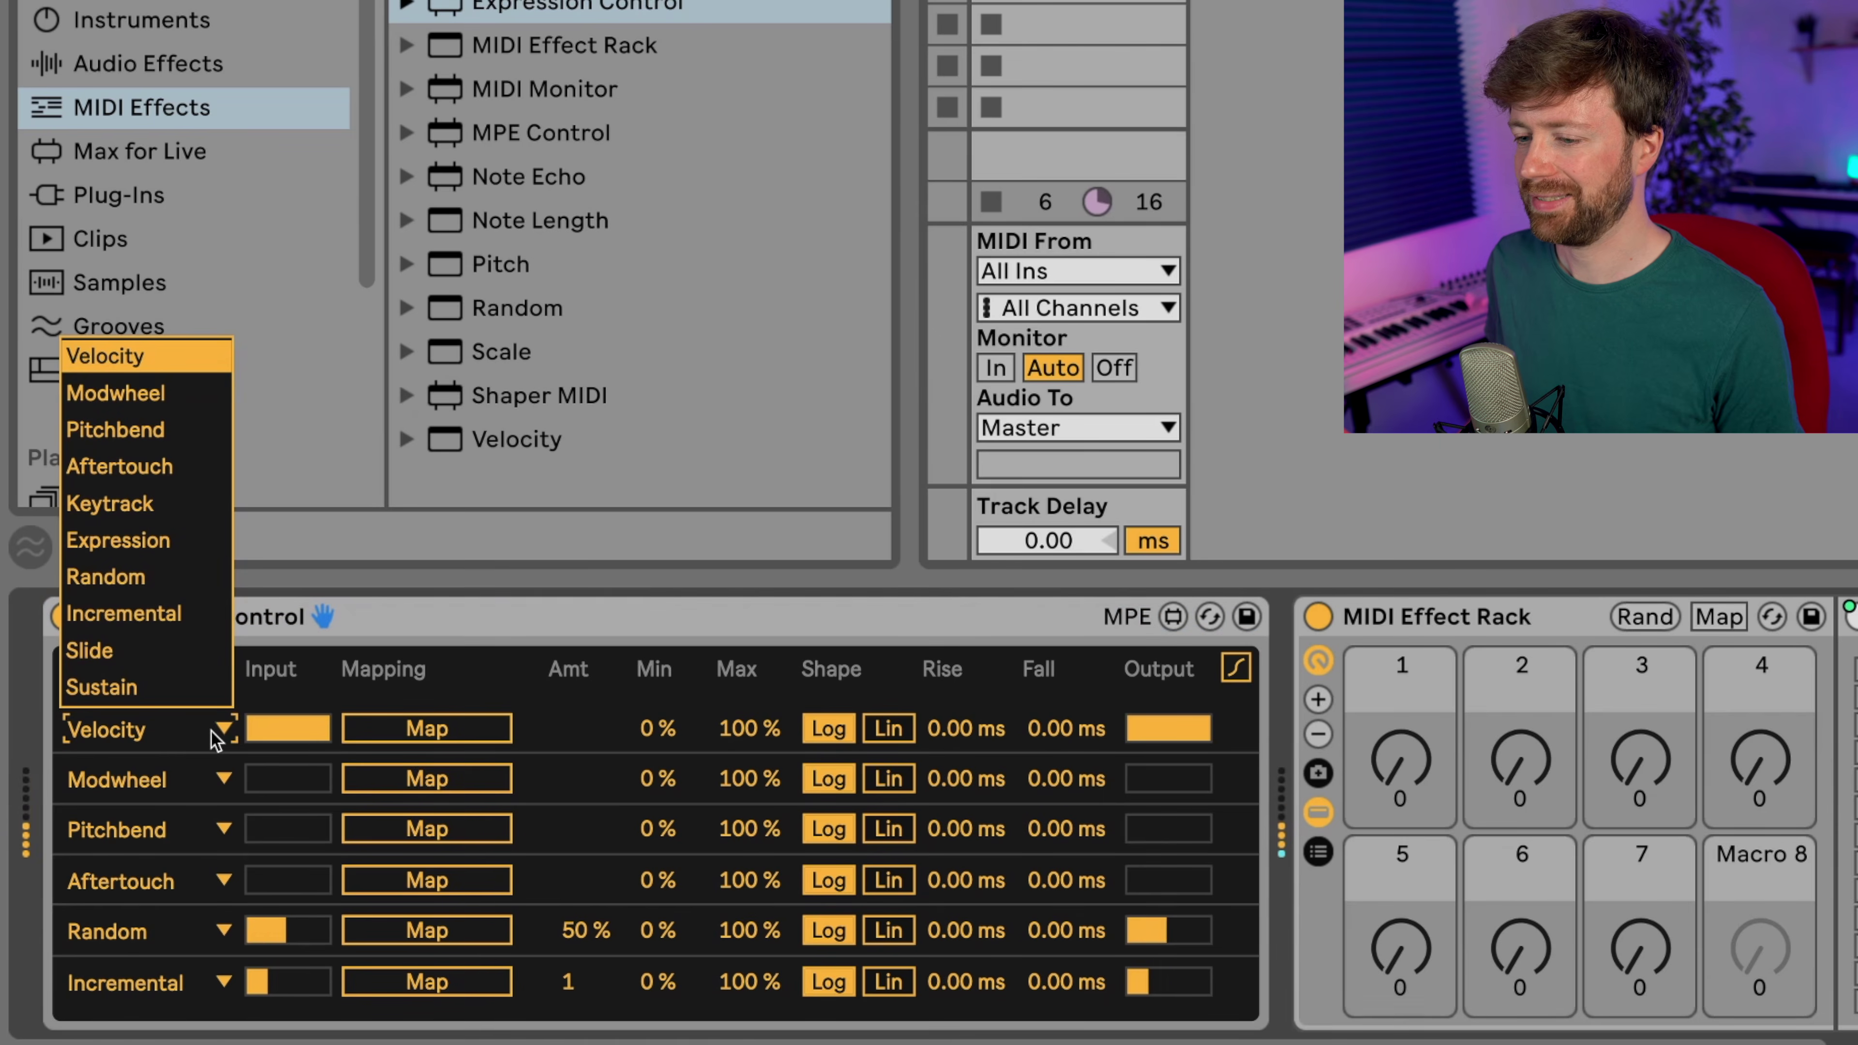
pyautogui.click(162, 575)
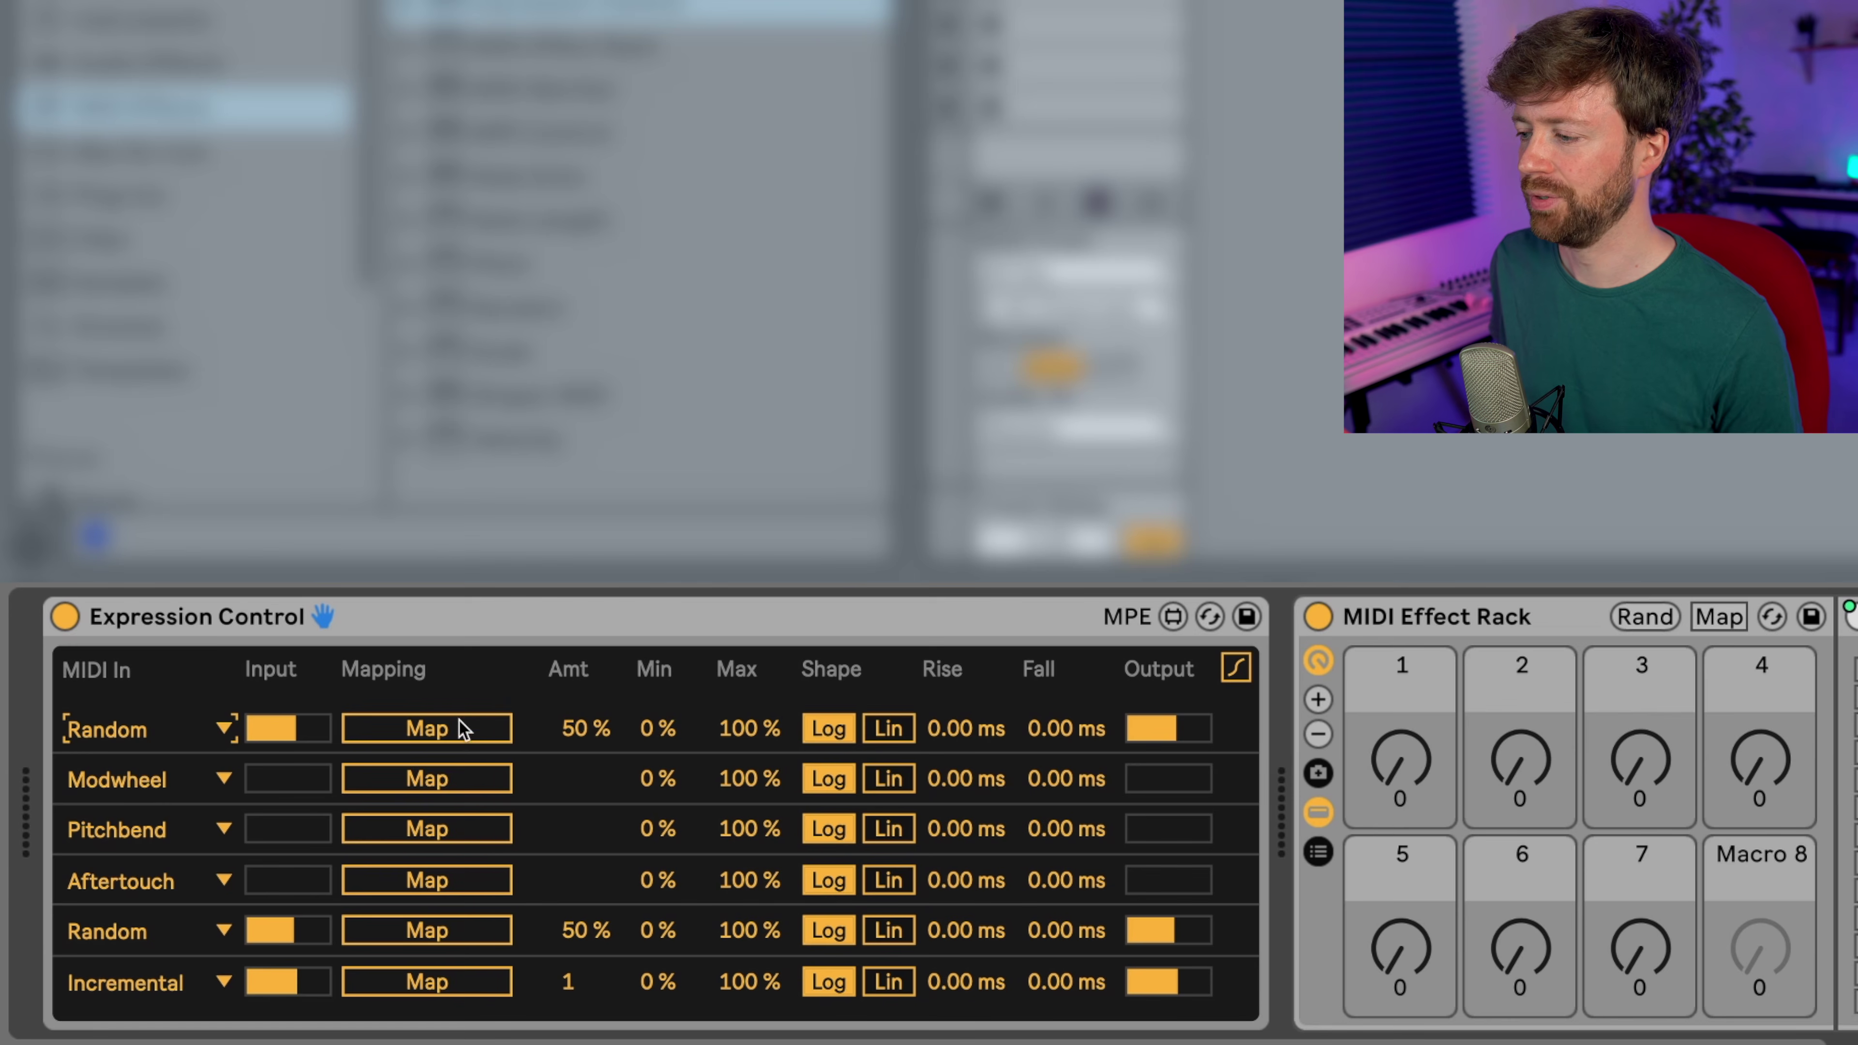
pyautogui.click(462, 735)
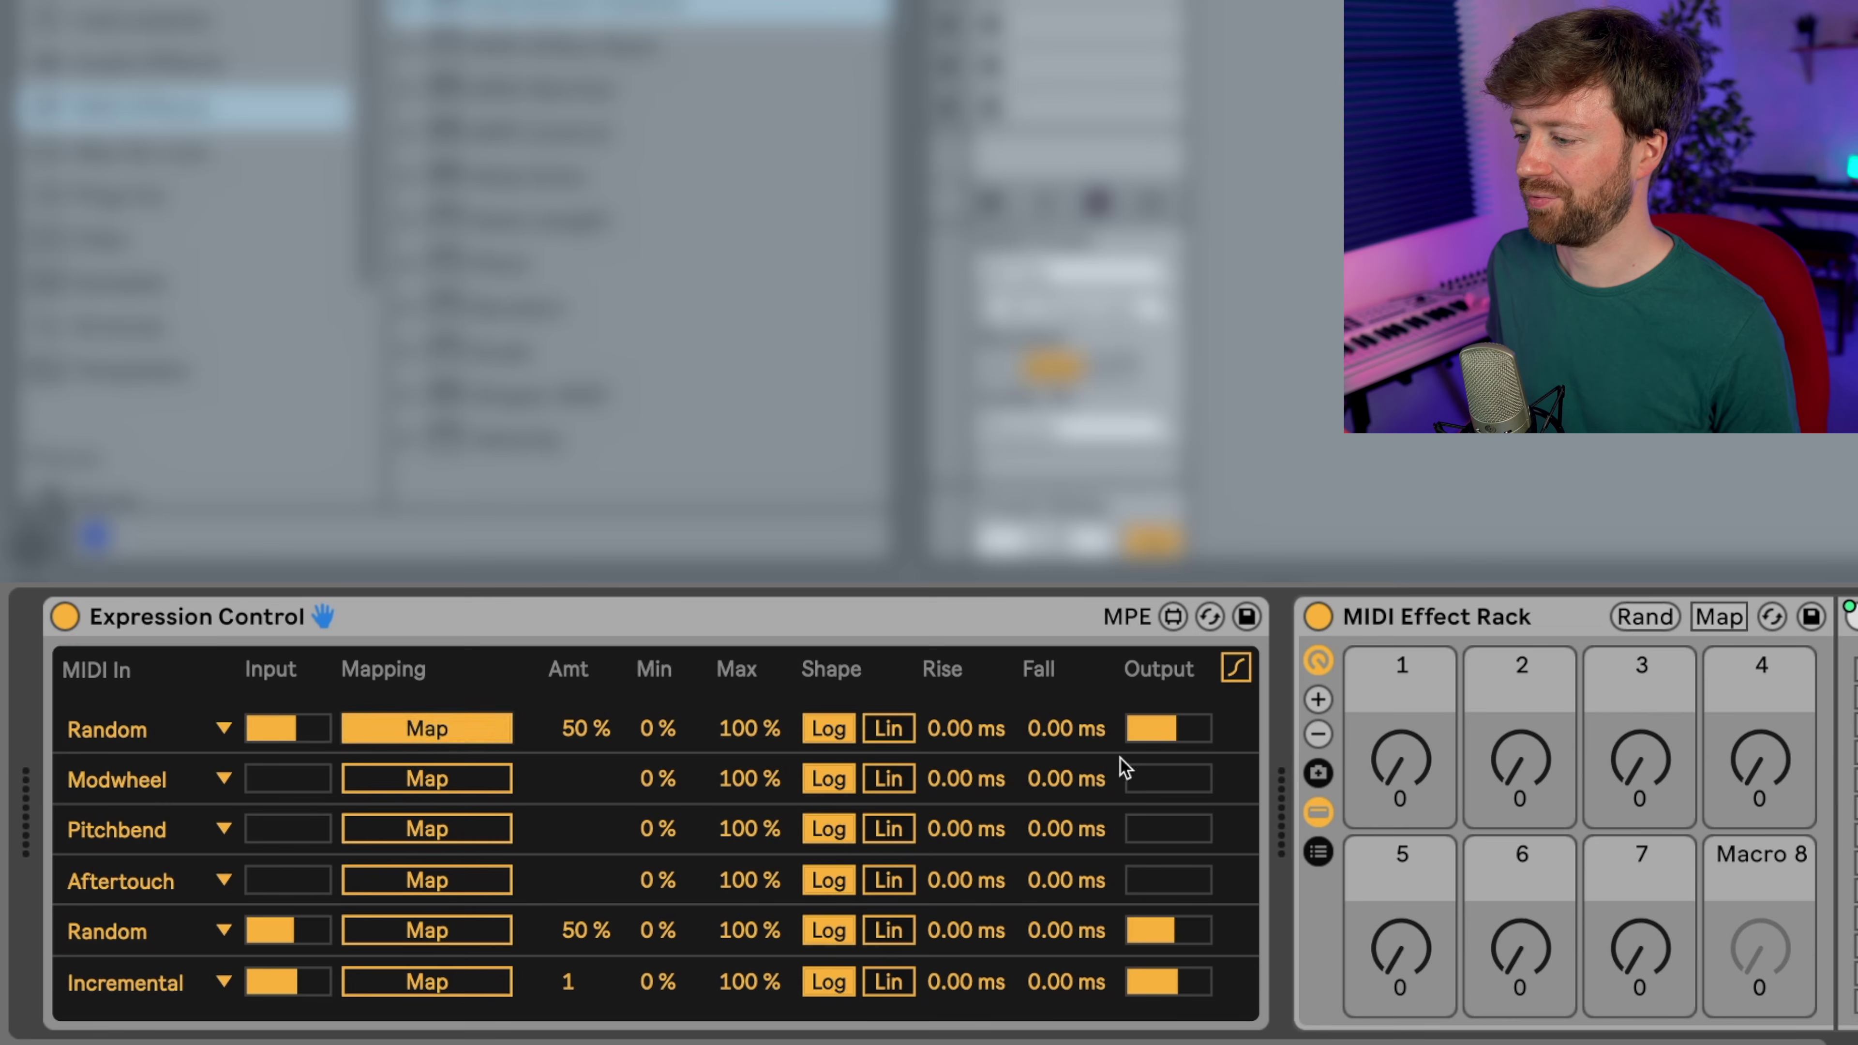
pyautogui.click(1398, 771)
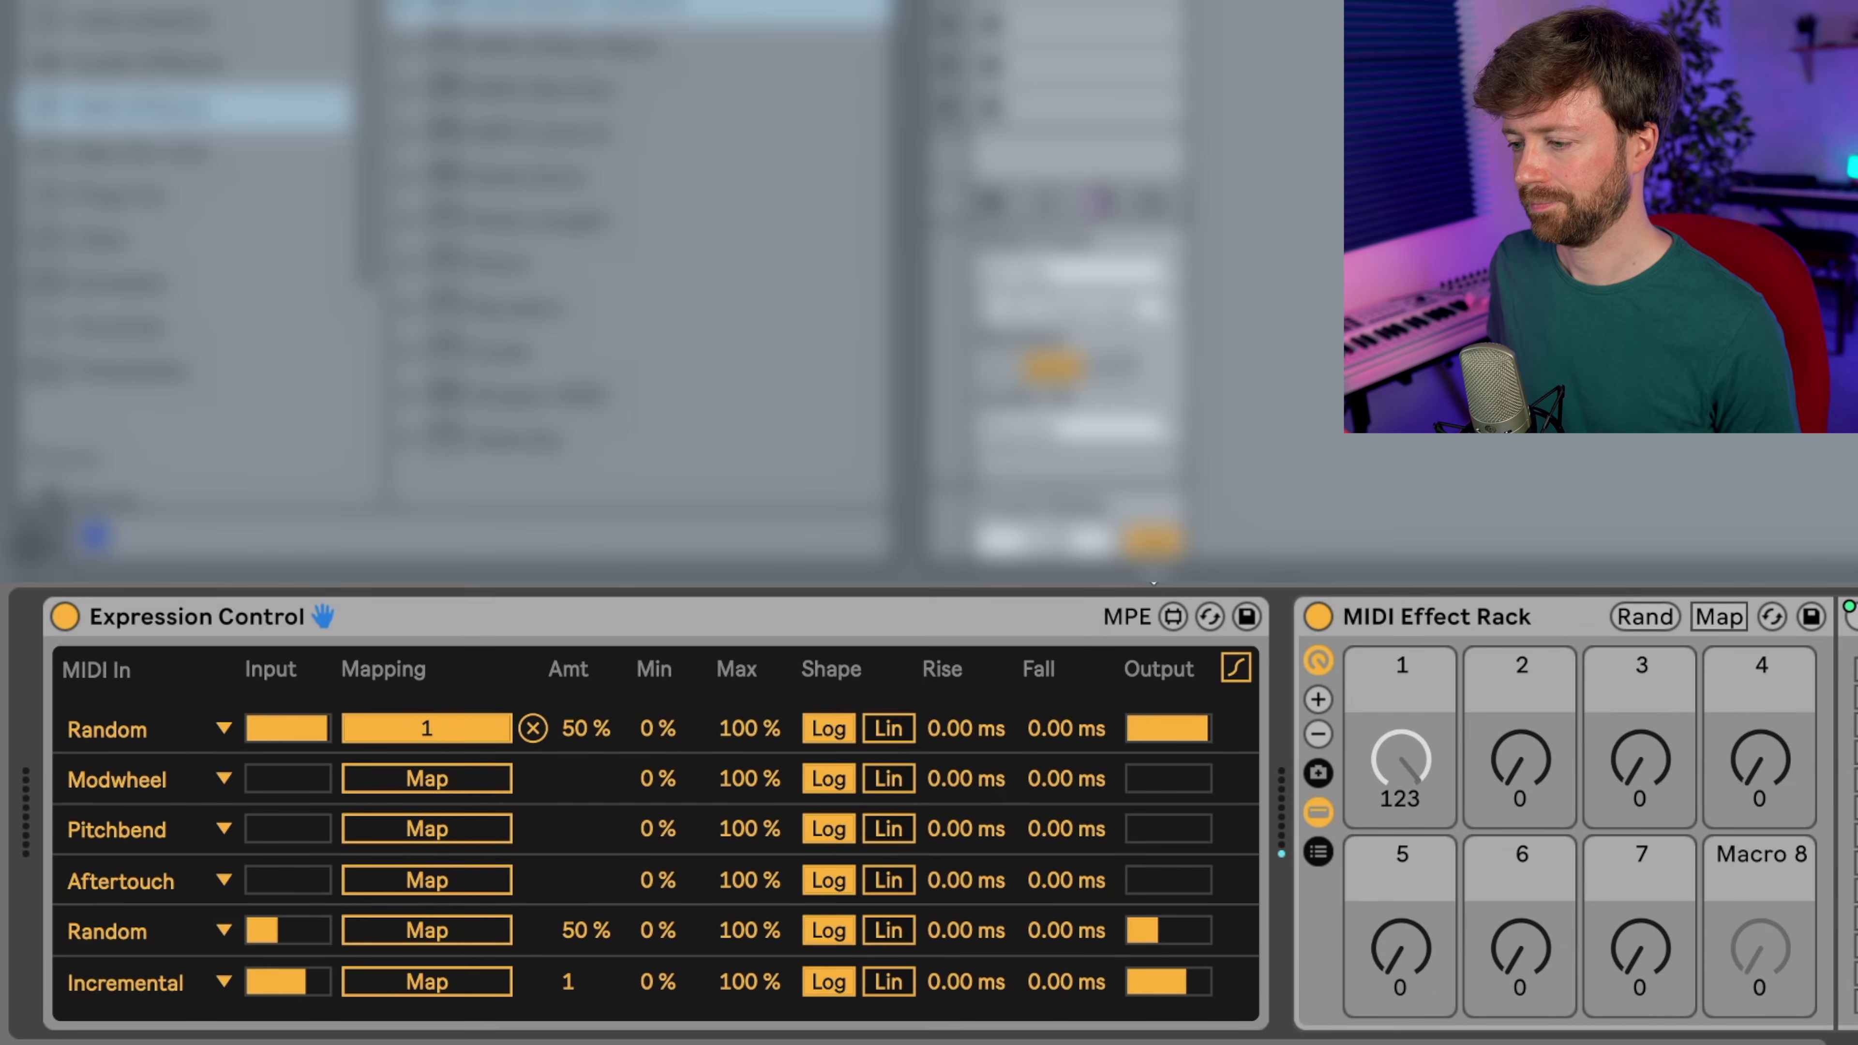
# - Try out the mapped Random row's amount and output range, with amount 43 %, minimum 44 % and maximum 88 %
pyautogui.click(700, 747)
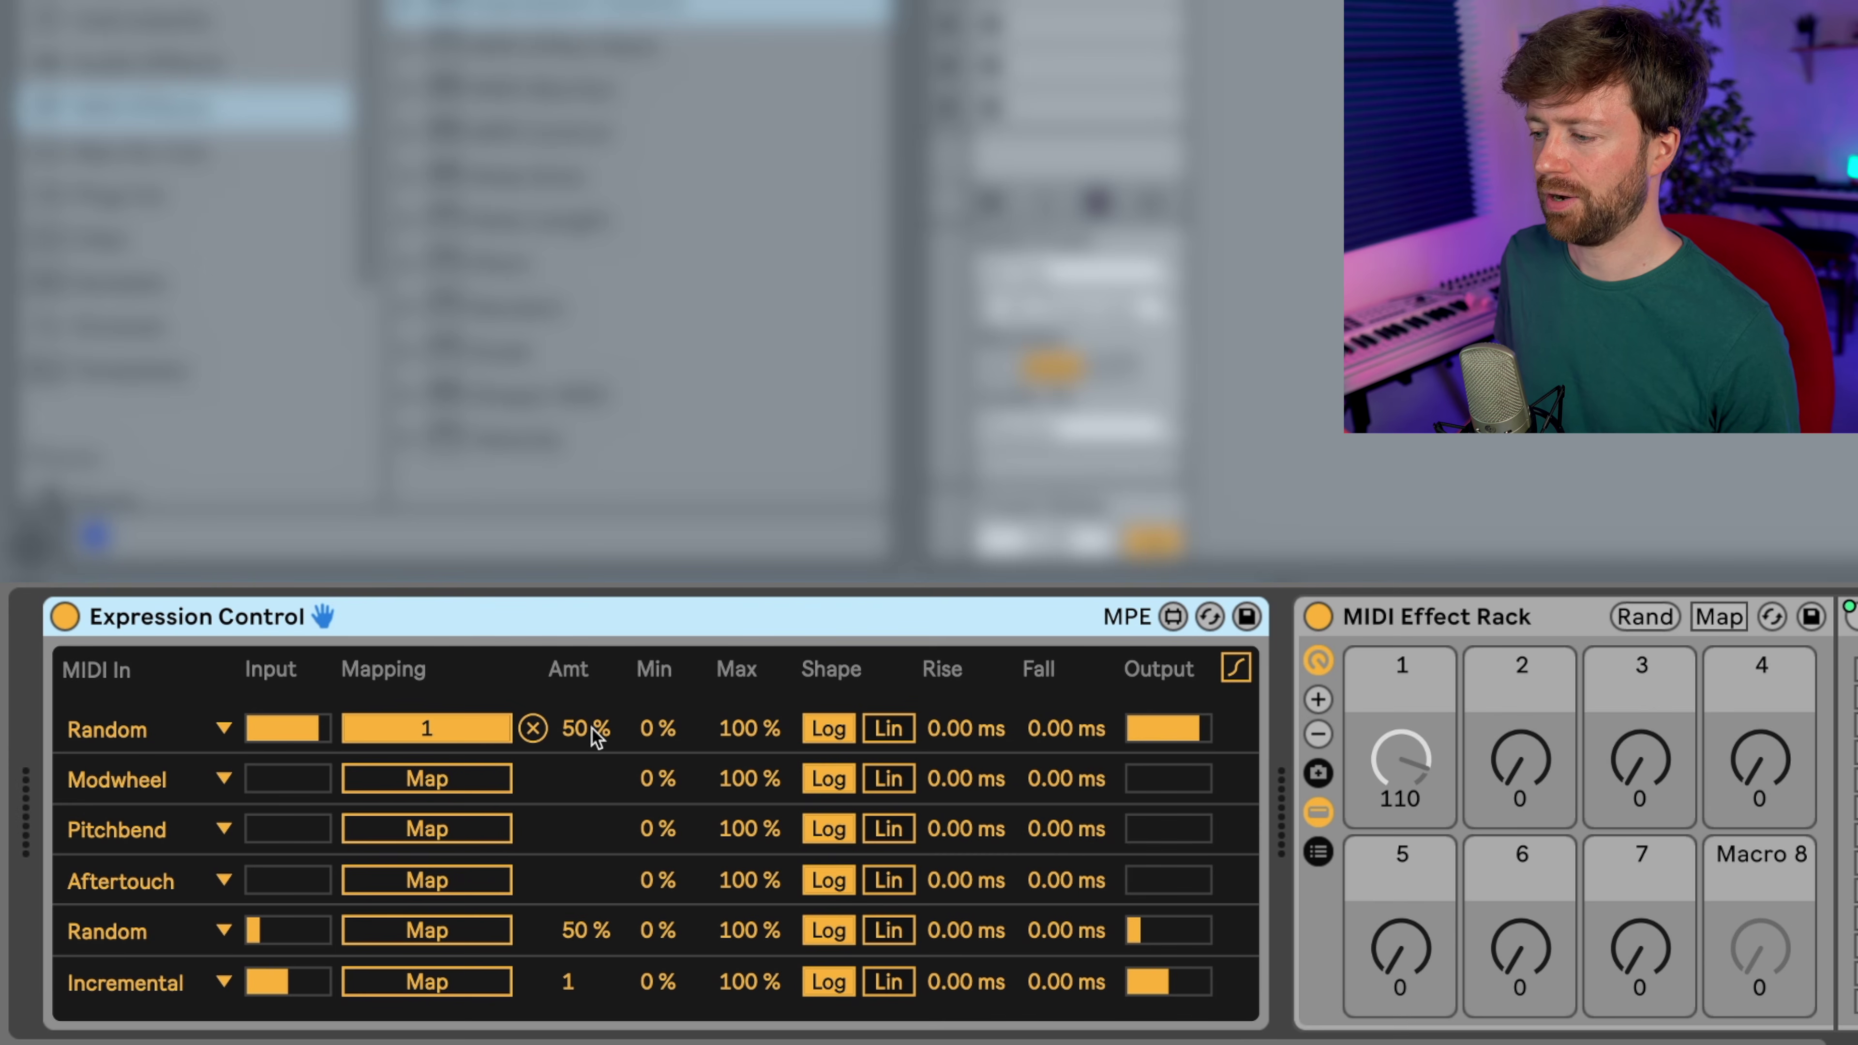
pyautogui.moveTo(585, 741); pyautogui.dragTo(585, 798)
pyautogui.scroll(10, 594, 742)
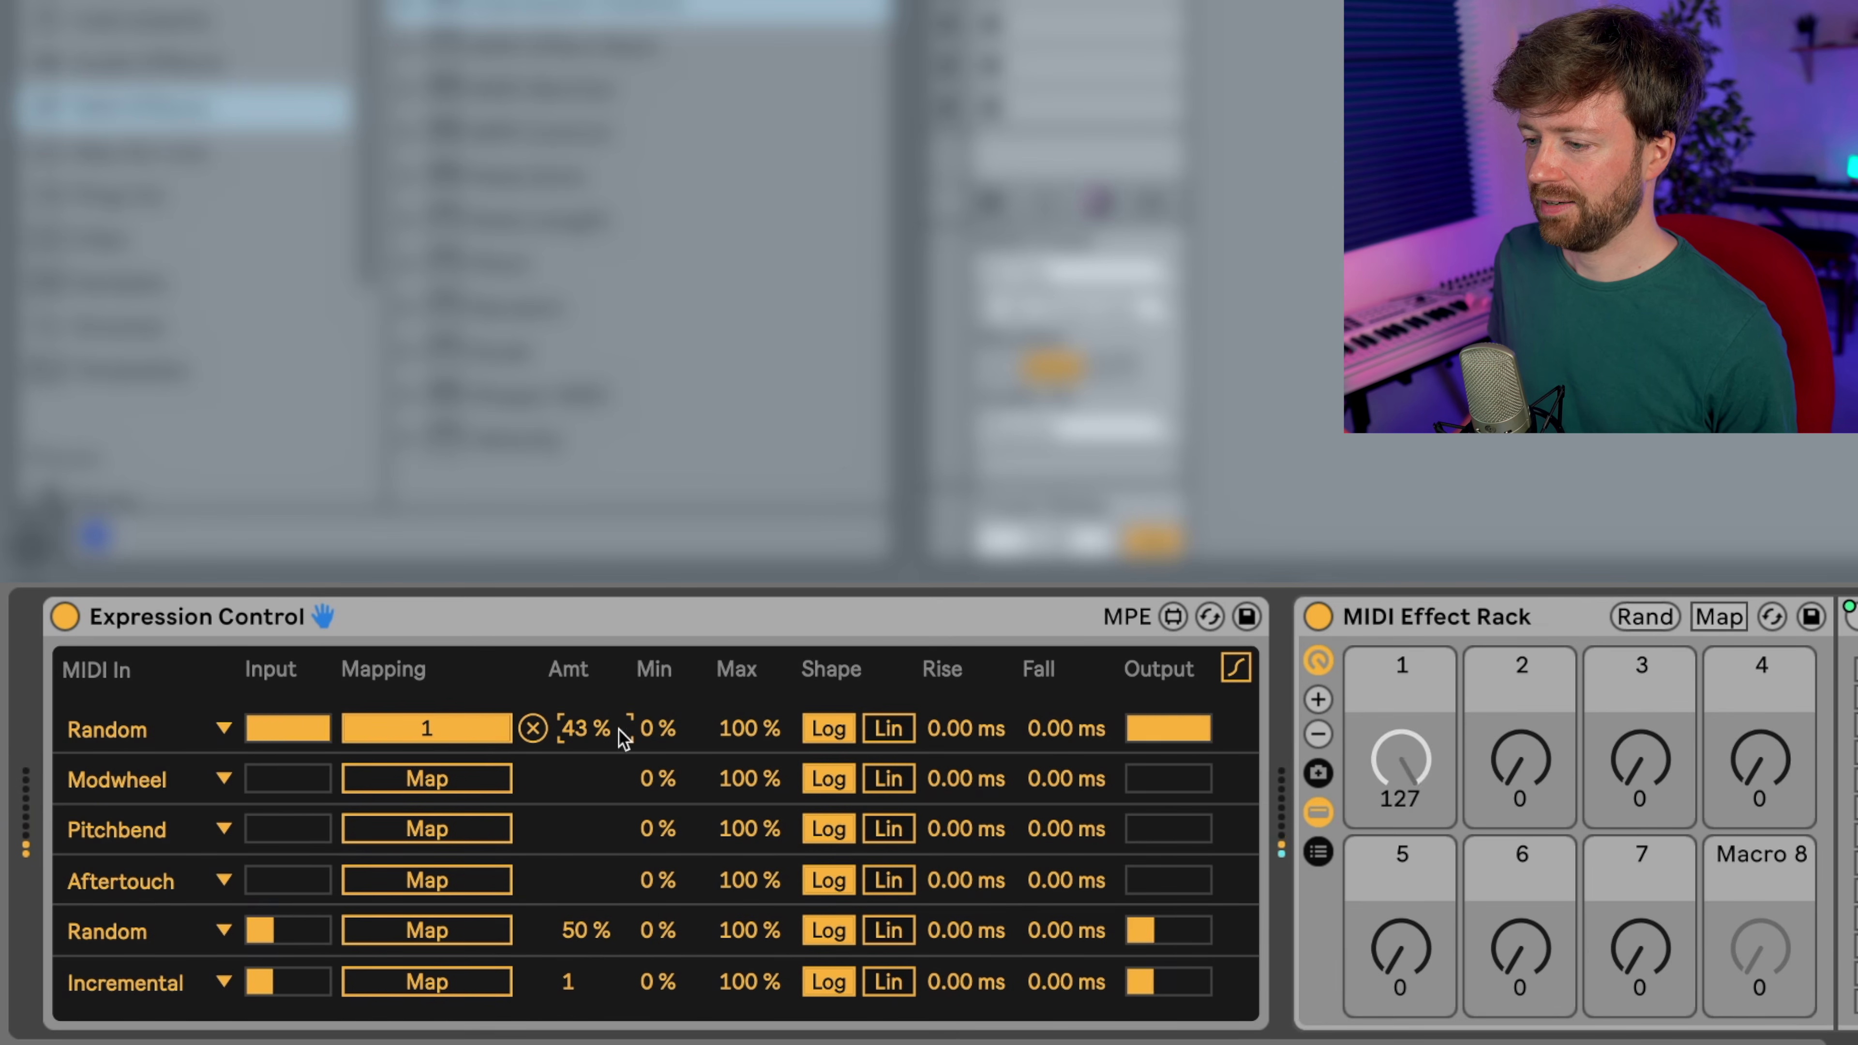
pyautogui.moveTo(654, 737); pyautogui.dragTo(654, 656)
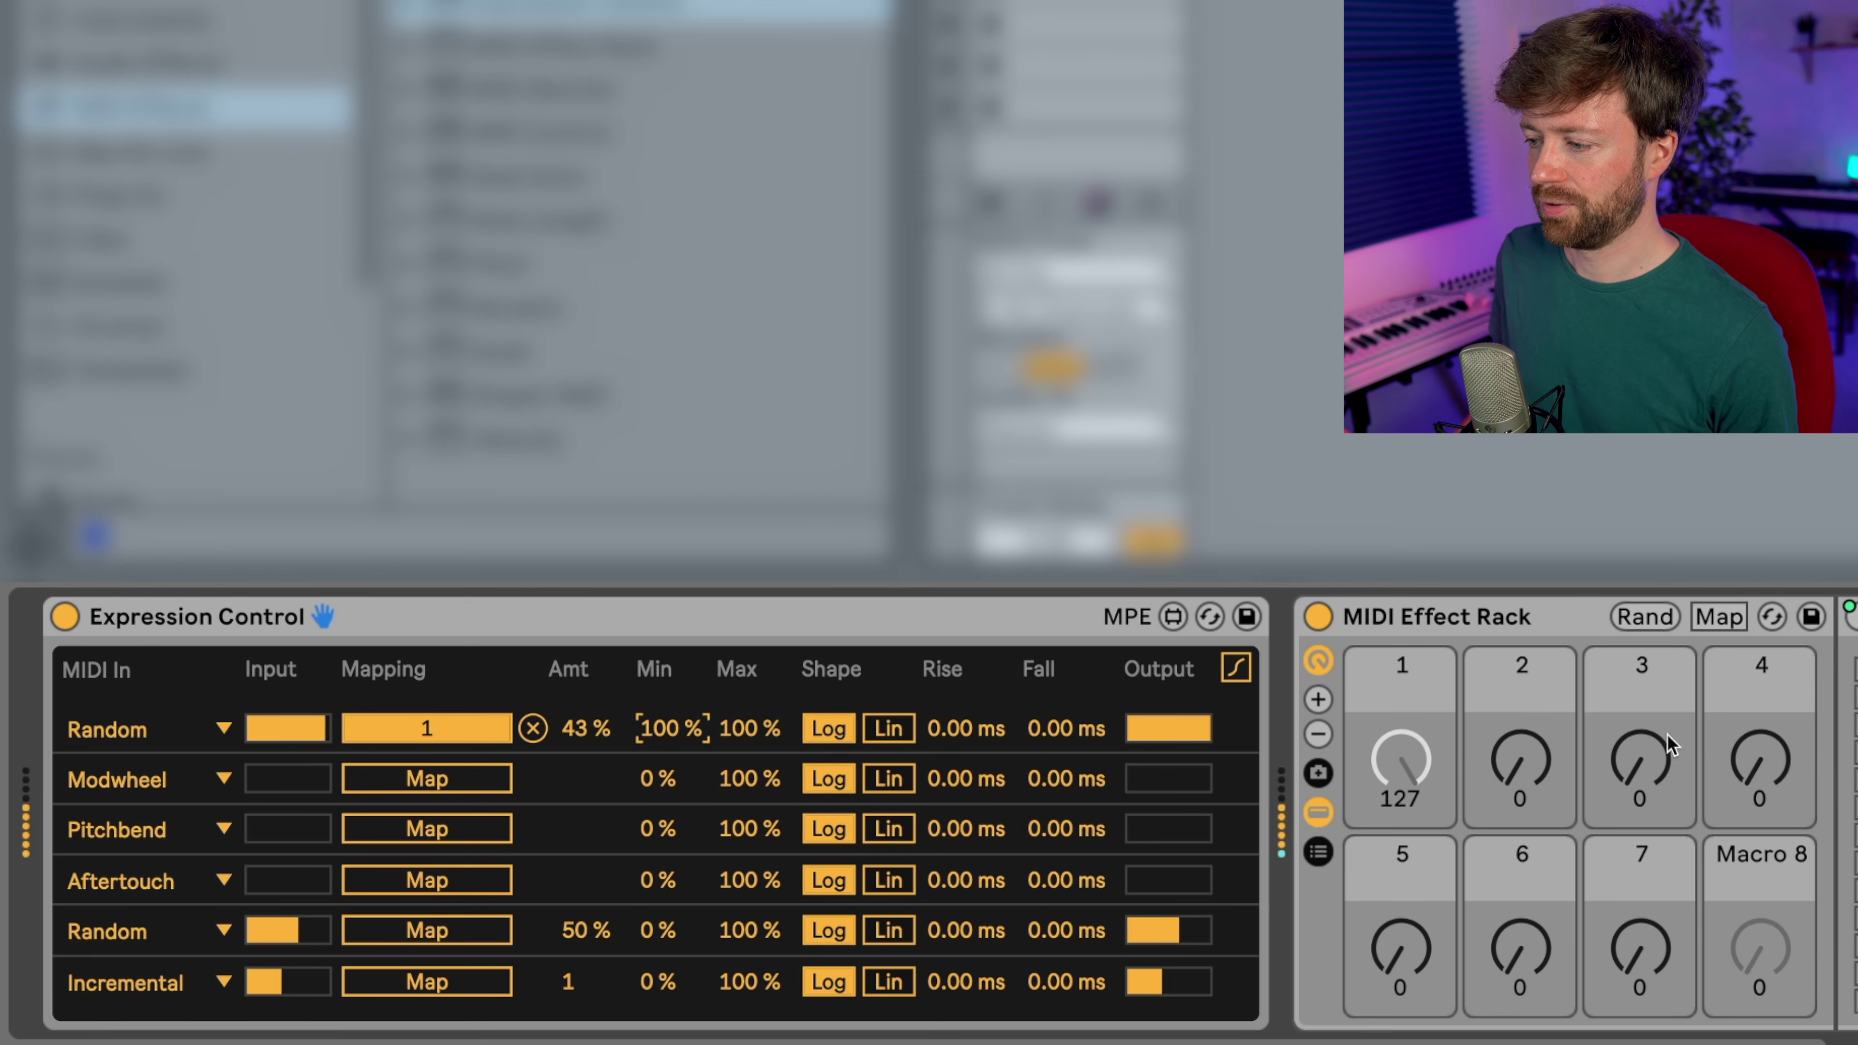
pyautogui.moveTo(670, 728); pyautogui.dragTo(671, 802)
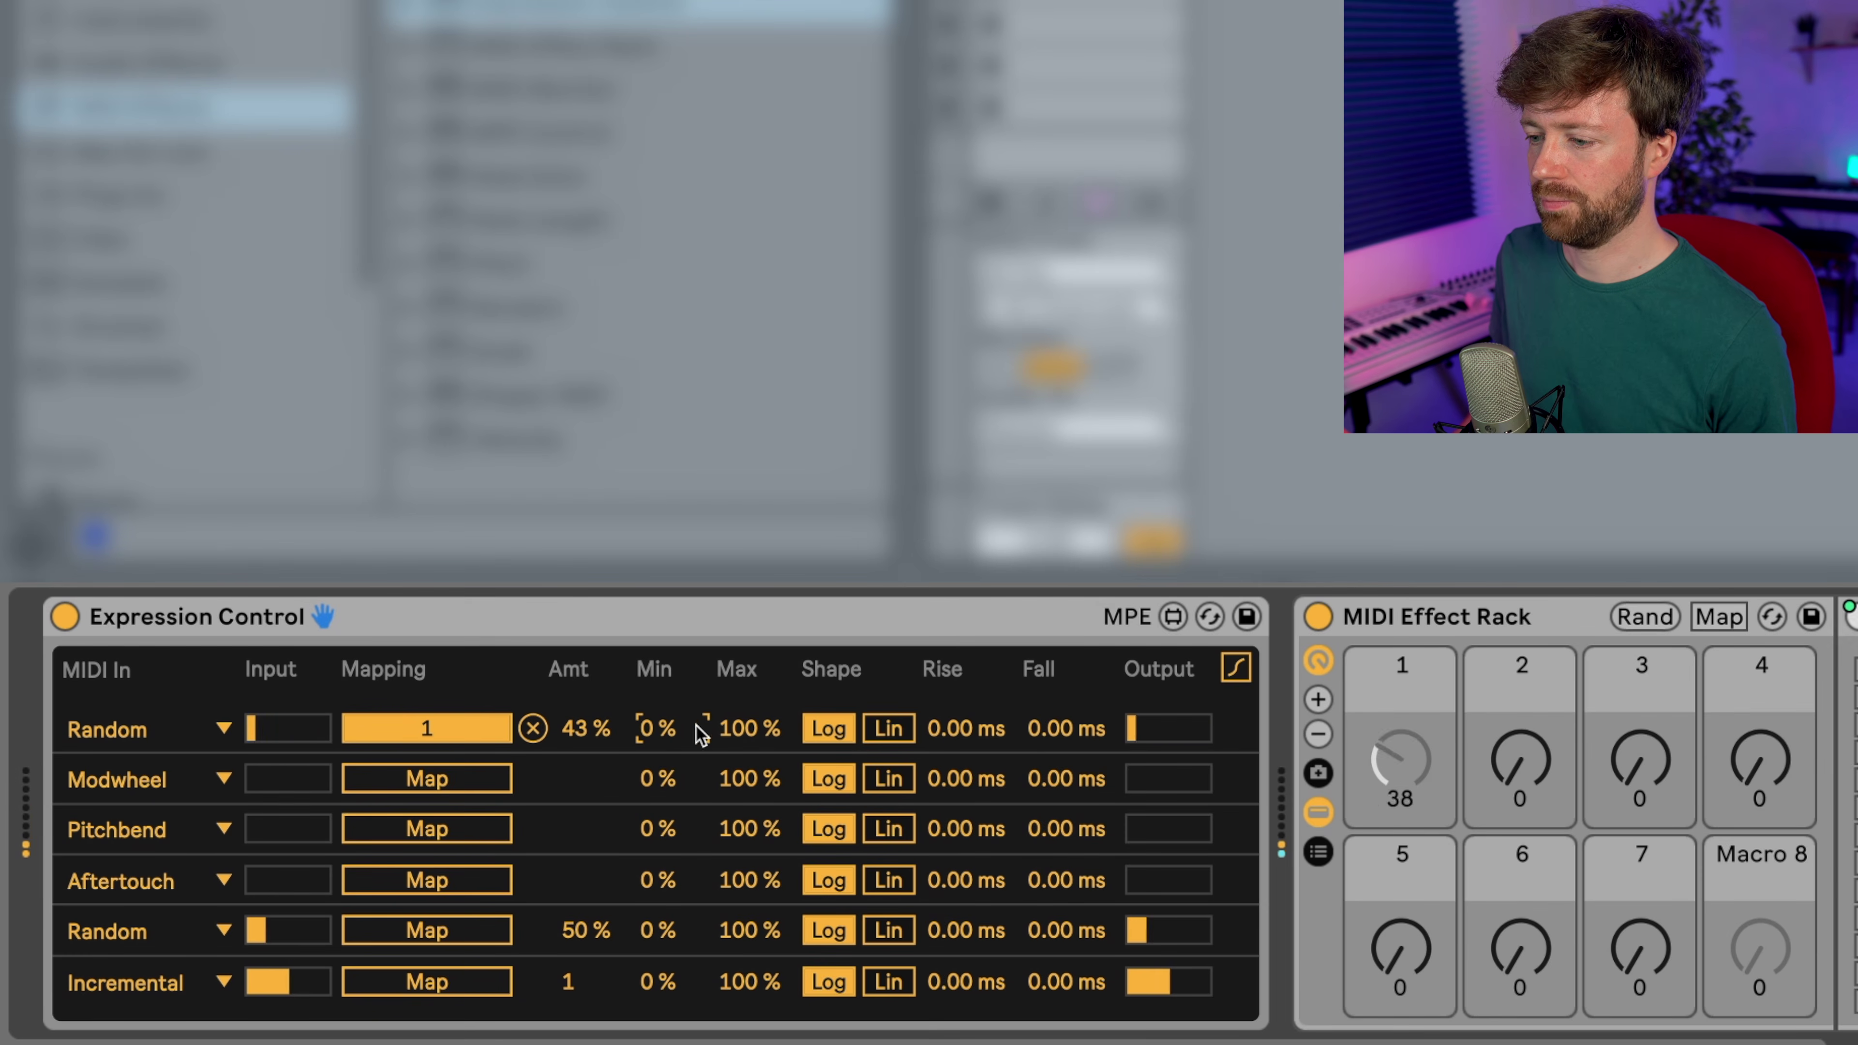
pyautogui.moveTo(755, 729); pyautogui.dragTo(755, 801)
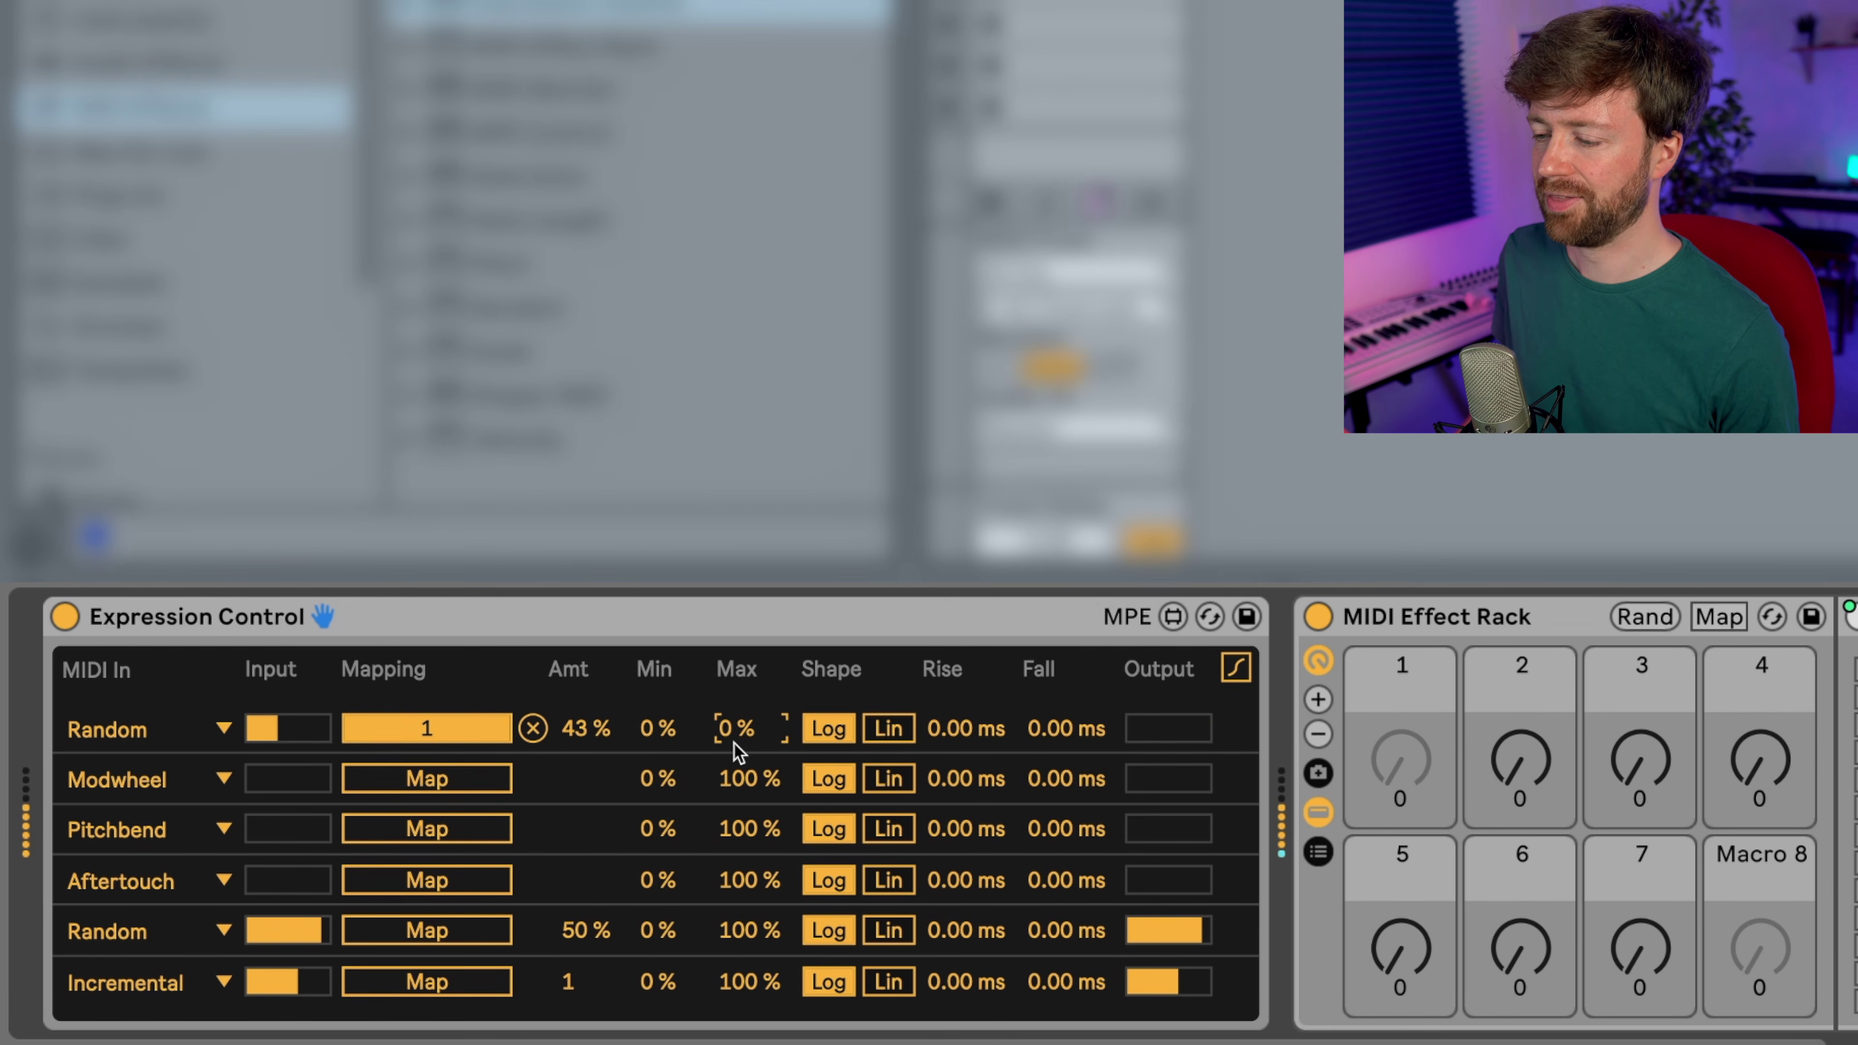
pyautogui.moveTo(765, 747); pyautogui.dragTo(765, 684)
pyautogui.moveTo(659, 728)
pyautogui.mouseDown()
pyautogui.moveTo(658, 692)
pyautogui.moveTo(668, 755)
pyautogui.mouseUp()
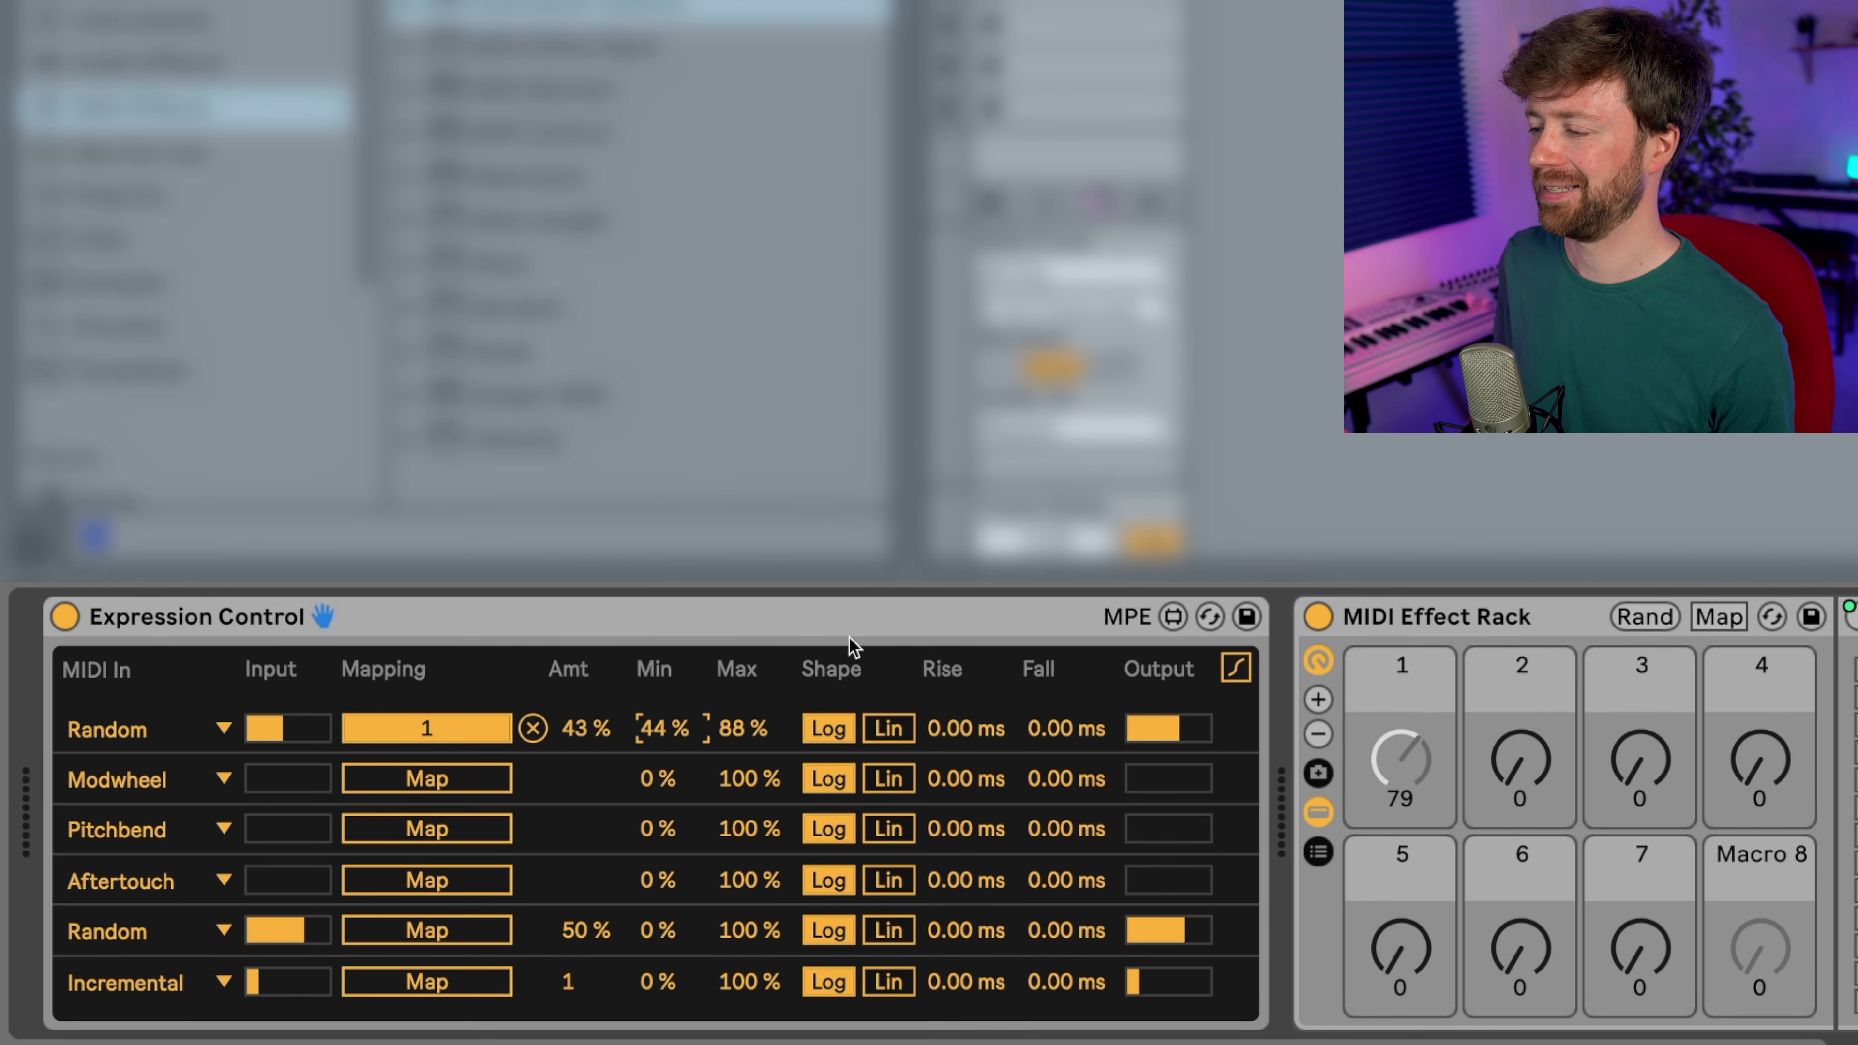
# - Group Expression Control and the MIDI Effect Rack into an outer rack and show its macro controls
pyautogui.click(831, 620)
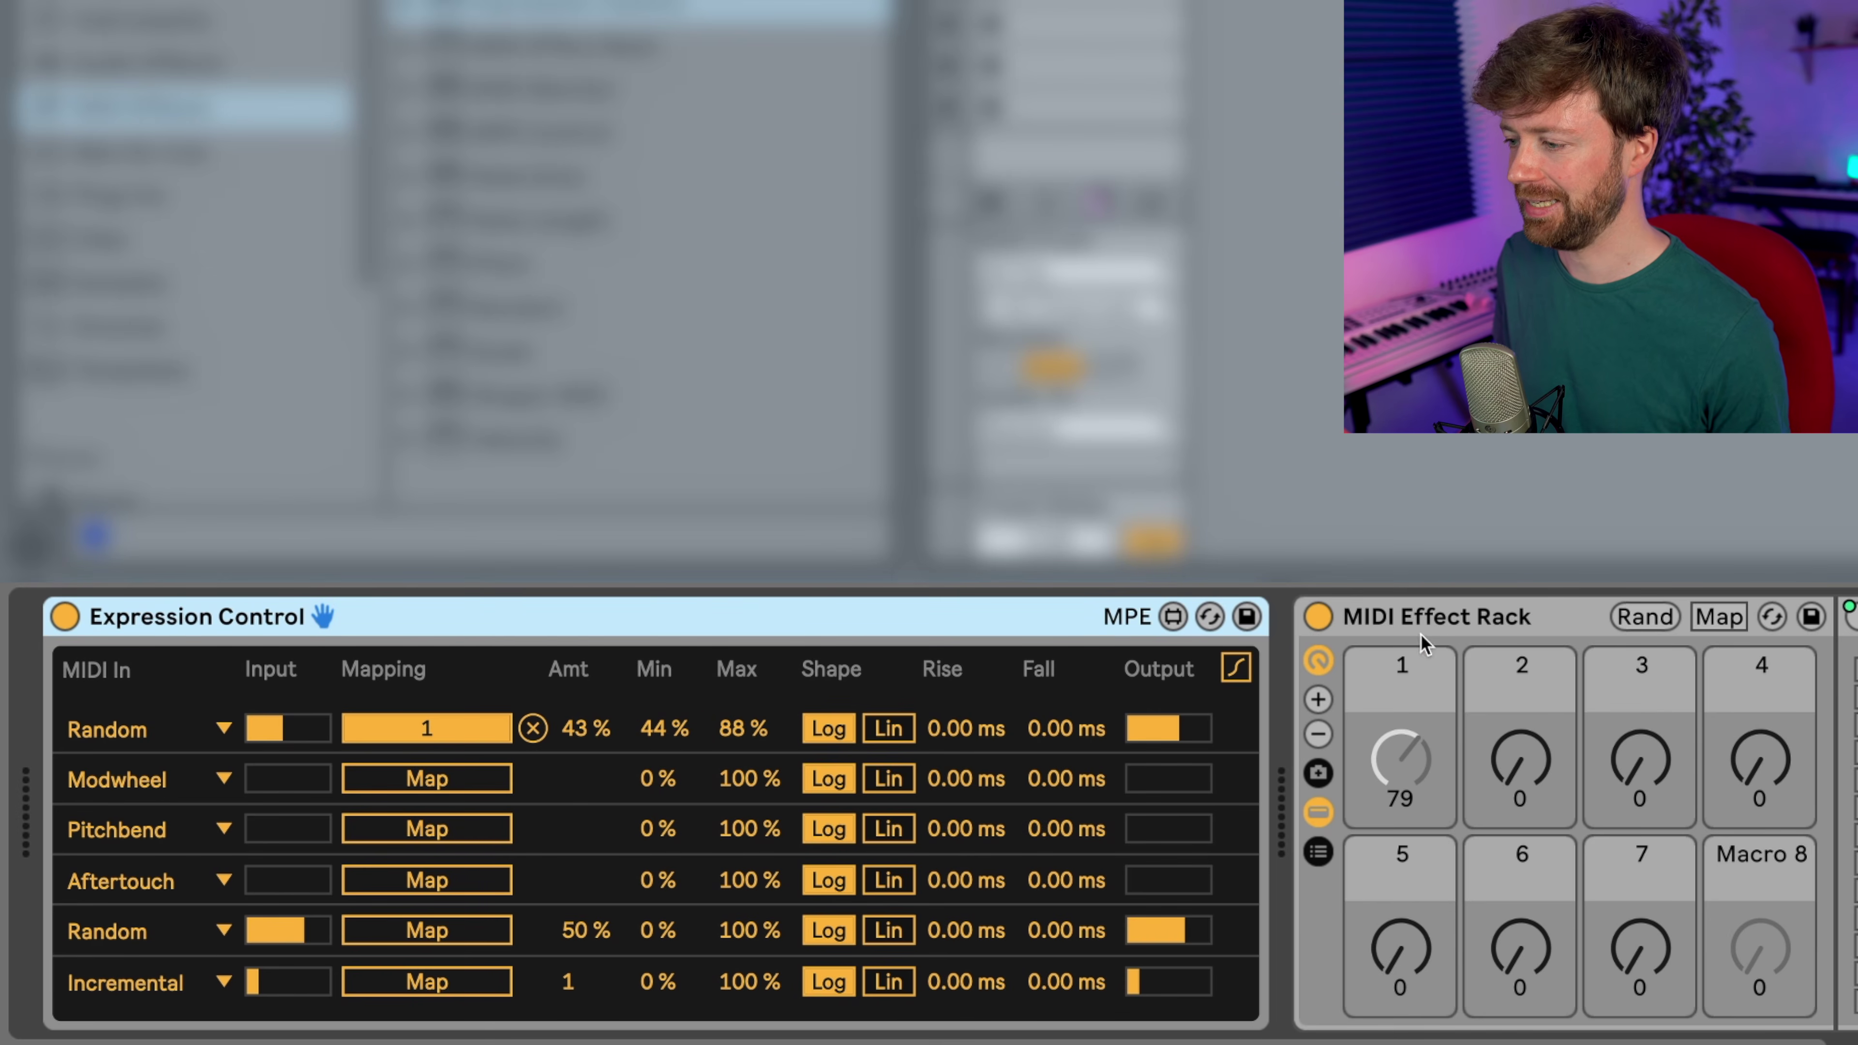
pyautogui.click(1461, 630)
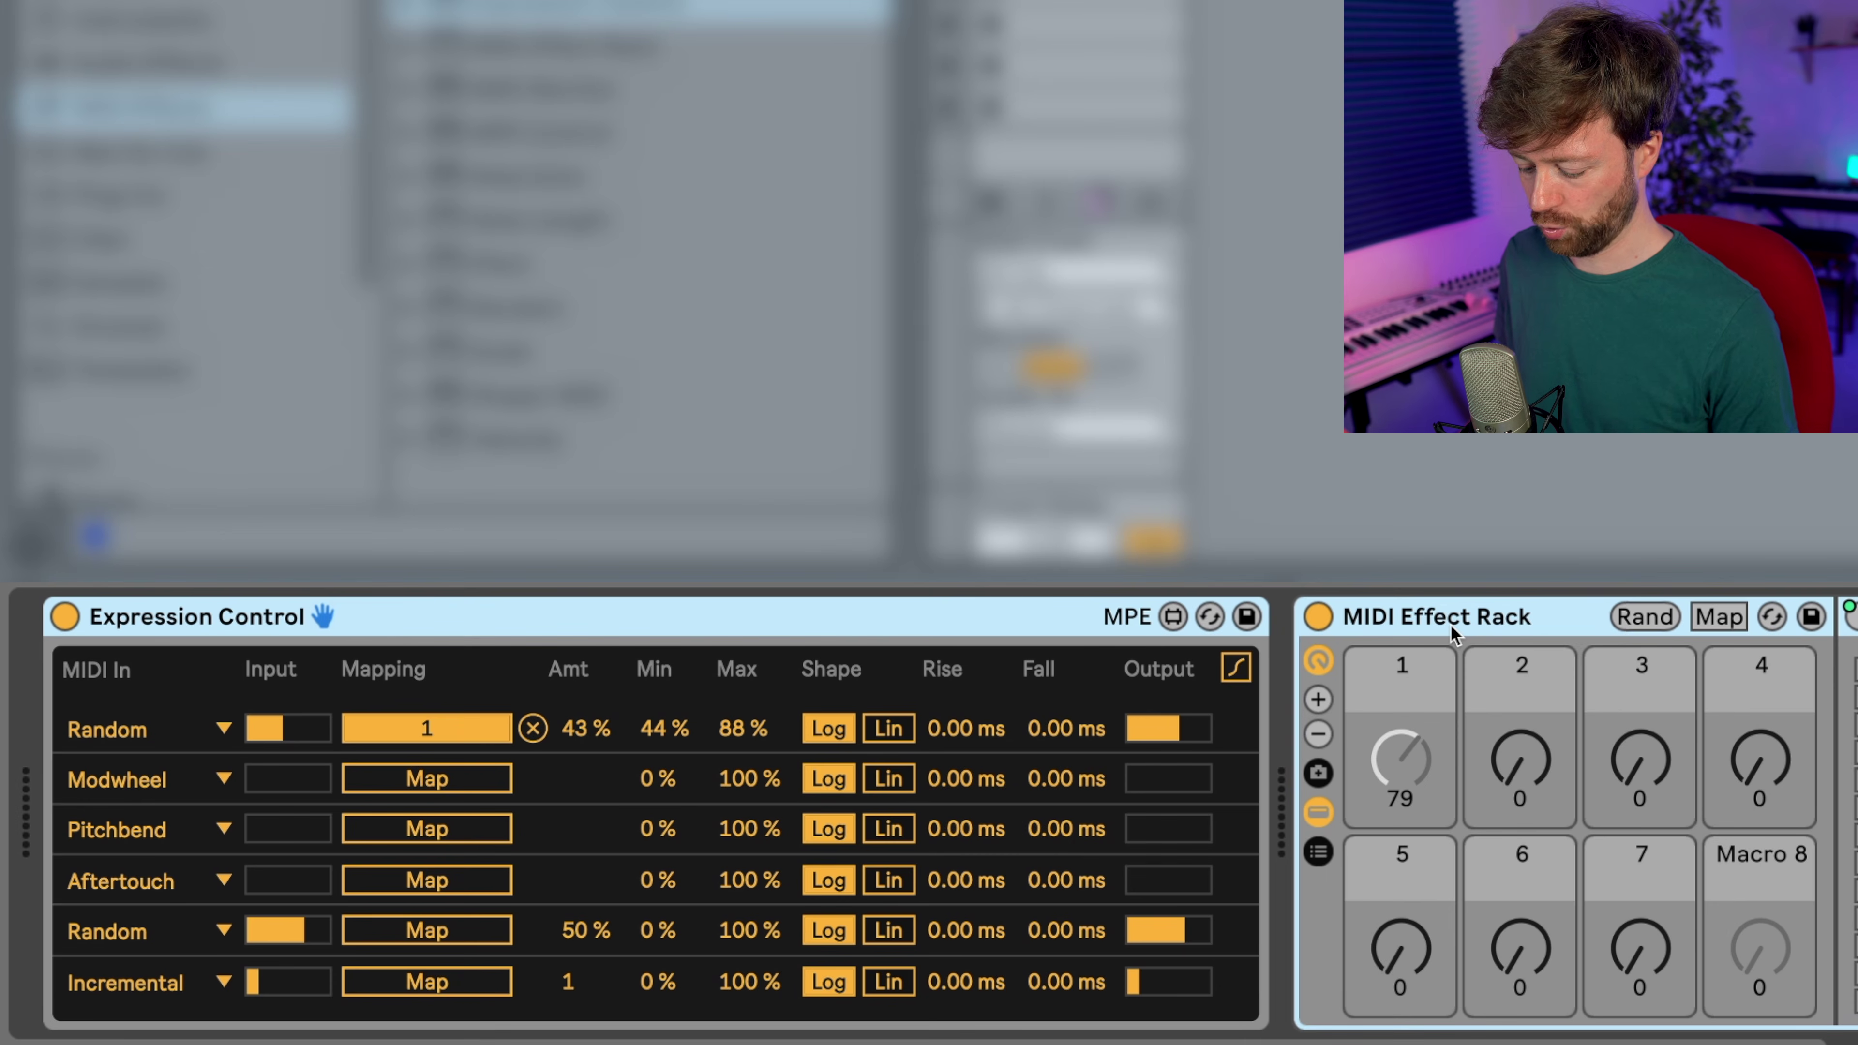
pyautogui.press('super+g')
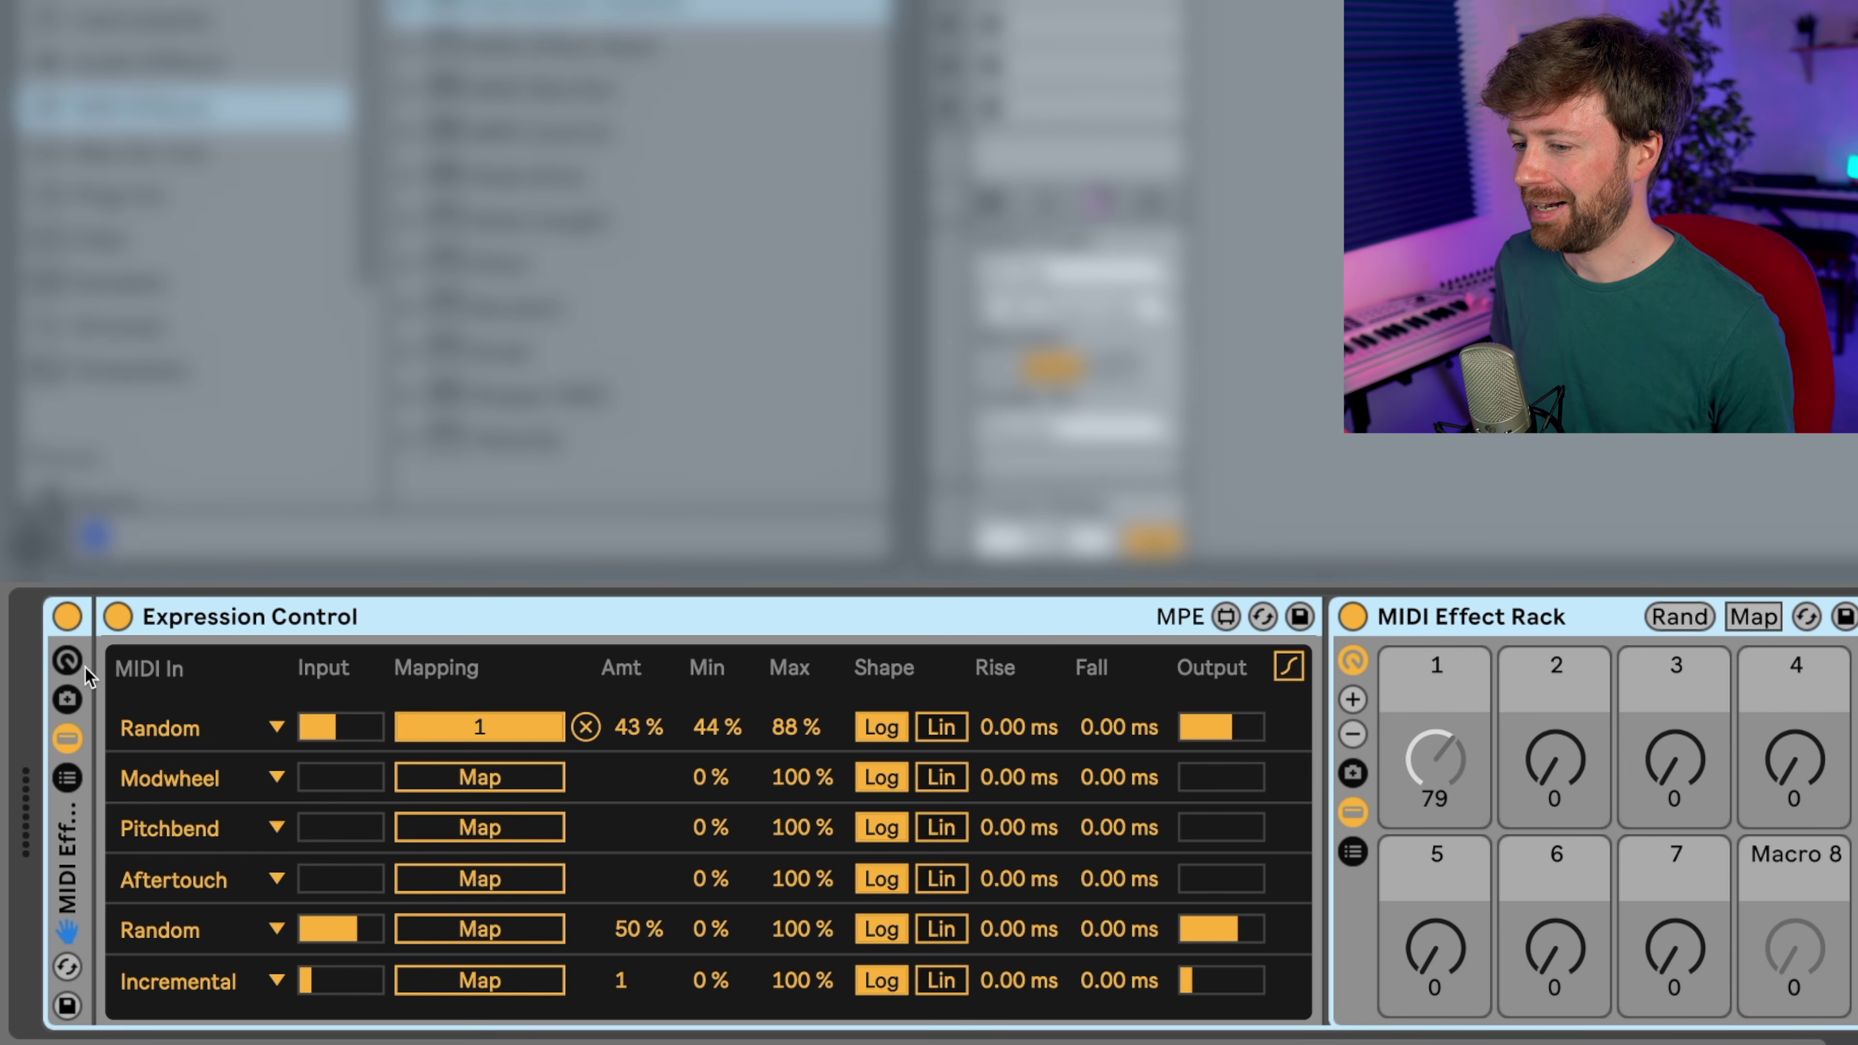
pyautogui.click(68, 661)
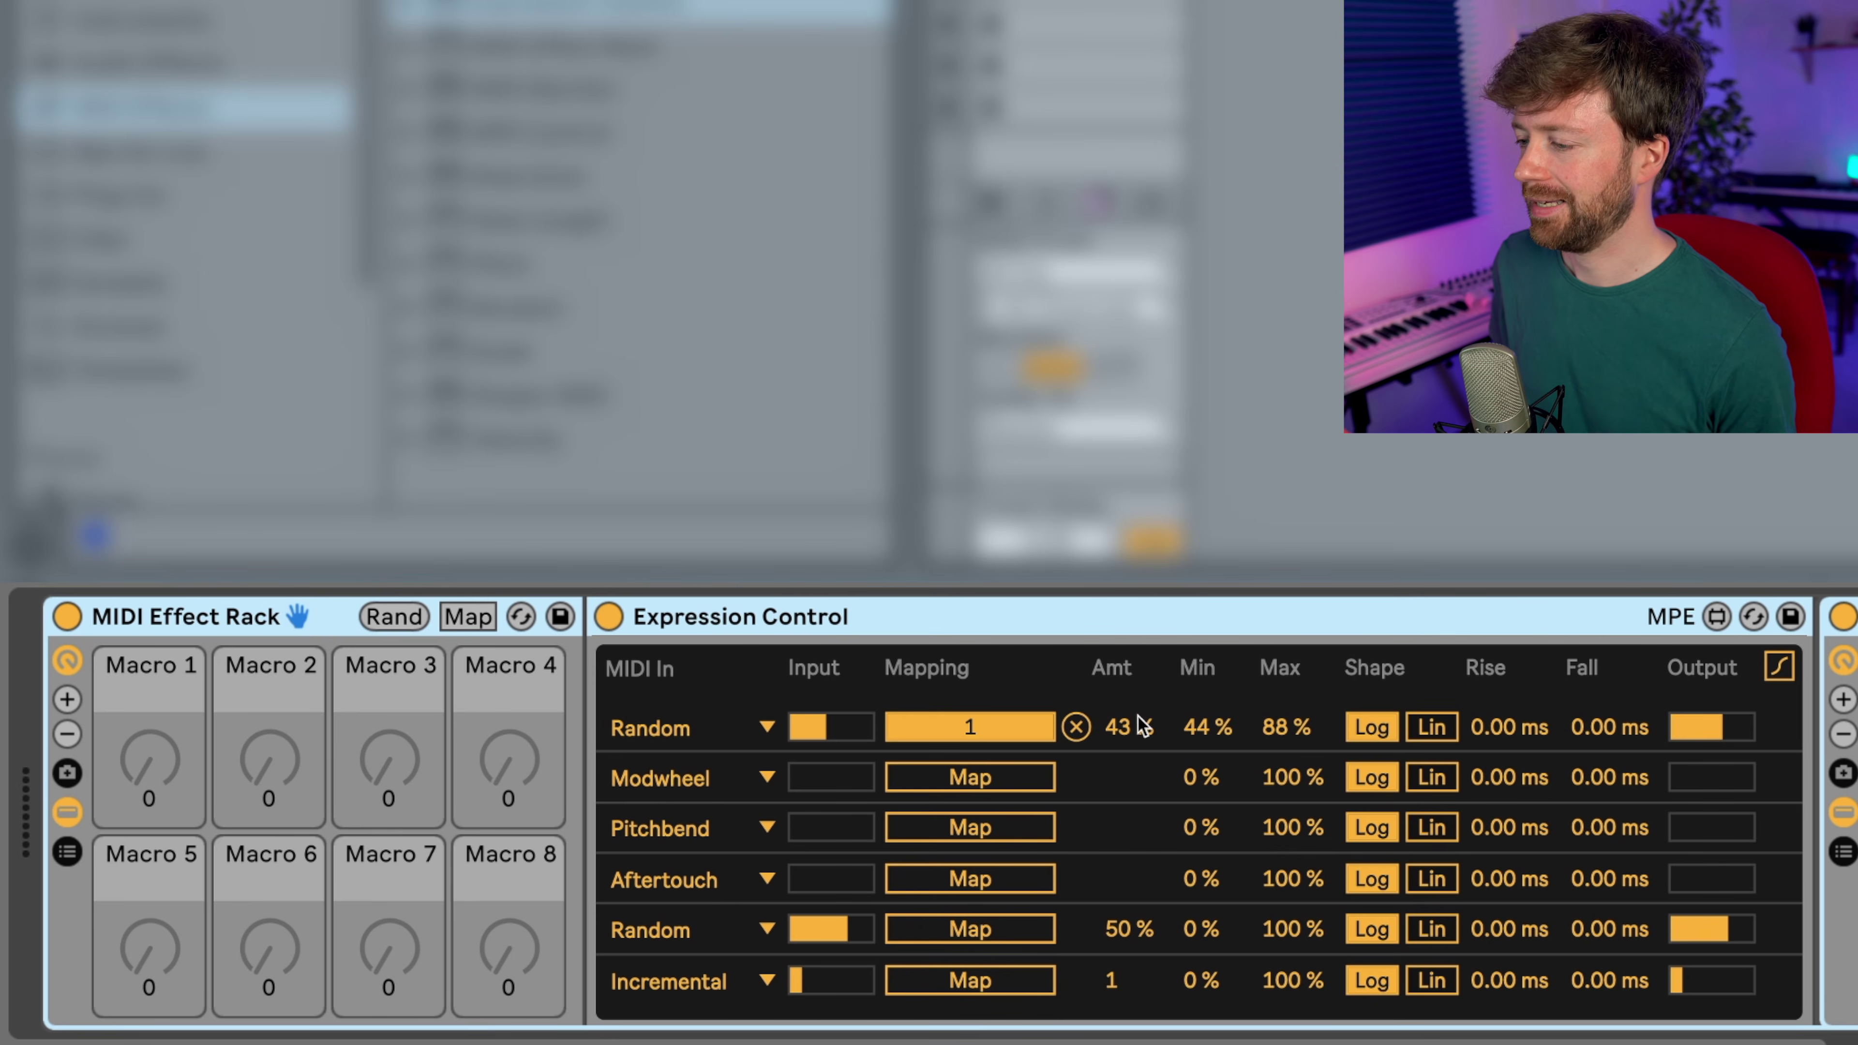
# - Map both the minimum and maximum of the first Random row to Macro 1 of the outer rack
pyautogui.rightClick(1210, 739)
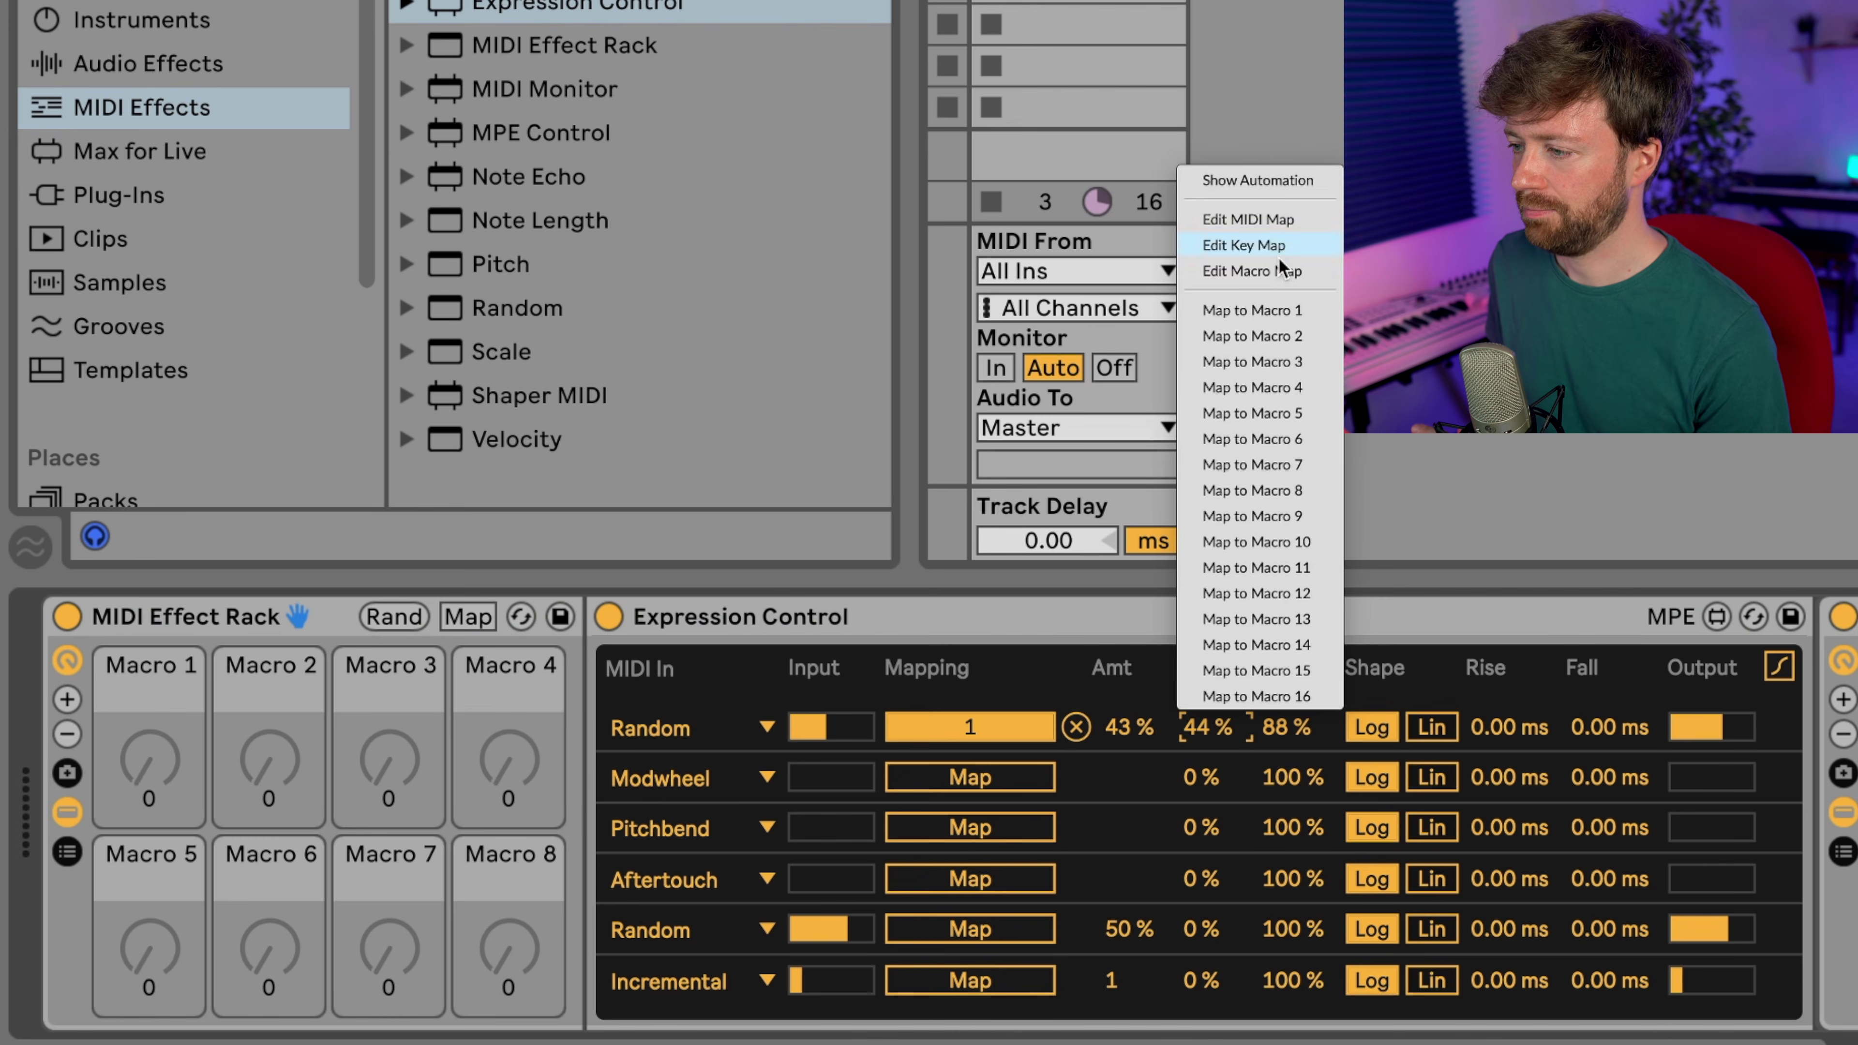
pyautogui.click(1277, 315)
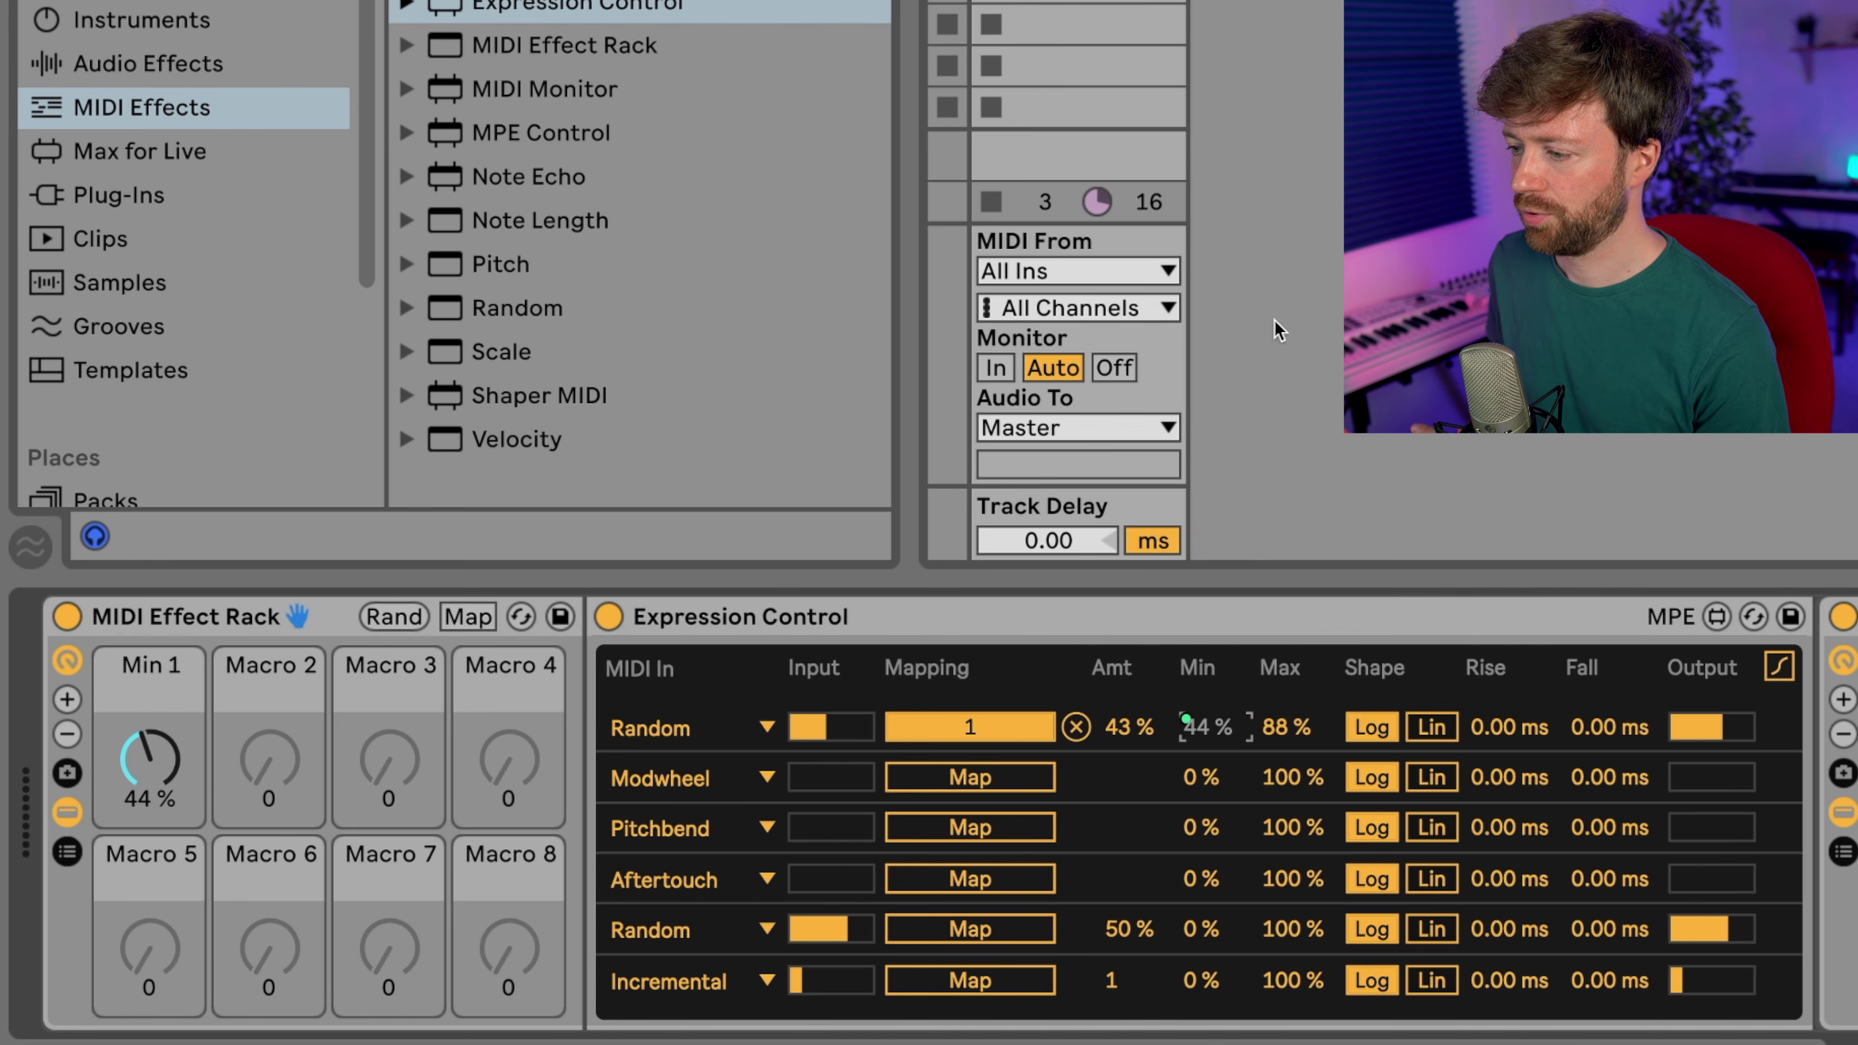
pyautogui.rightClick(1292, 729)
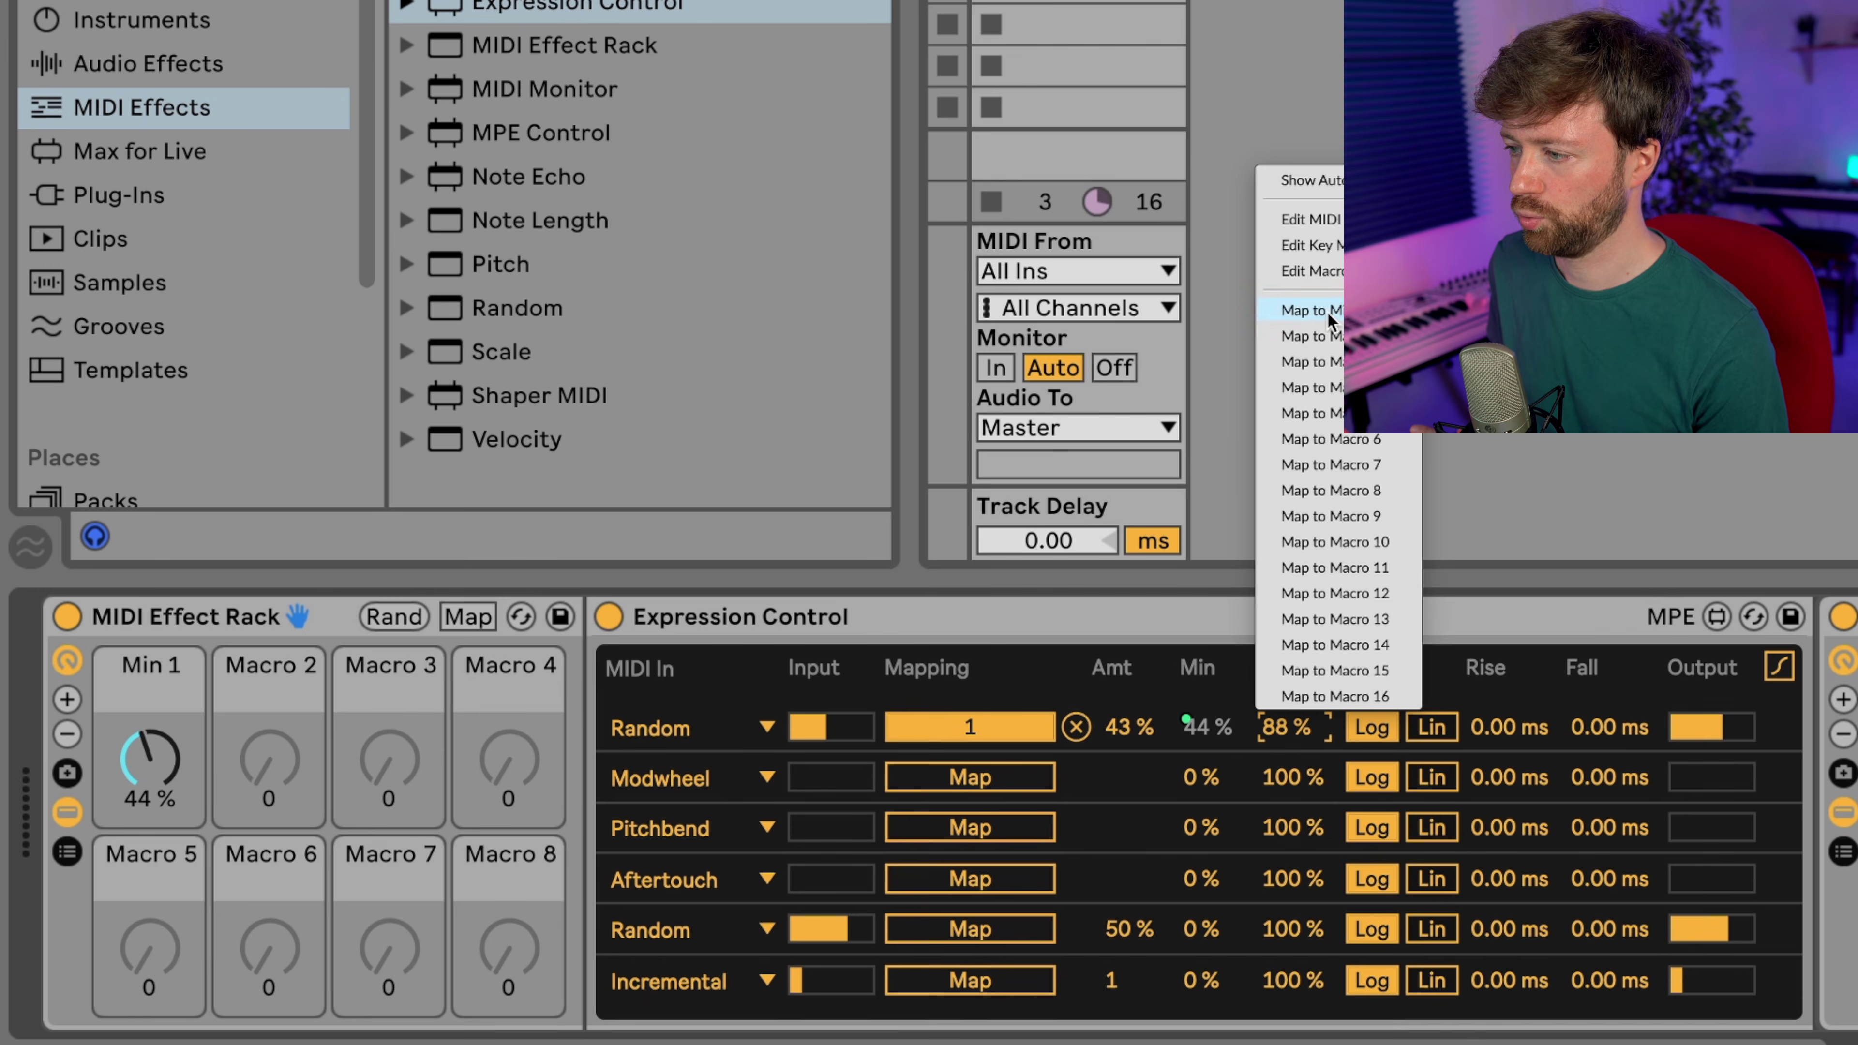
pyautogui.click(1329, 320)
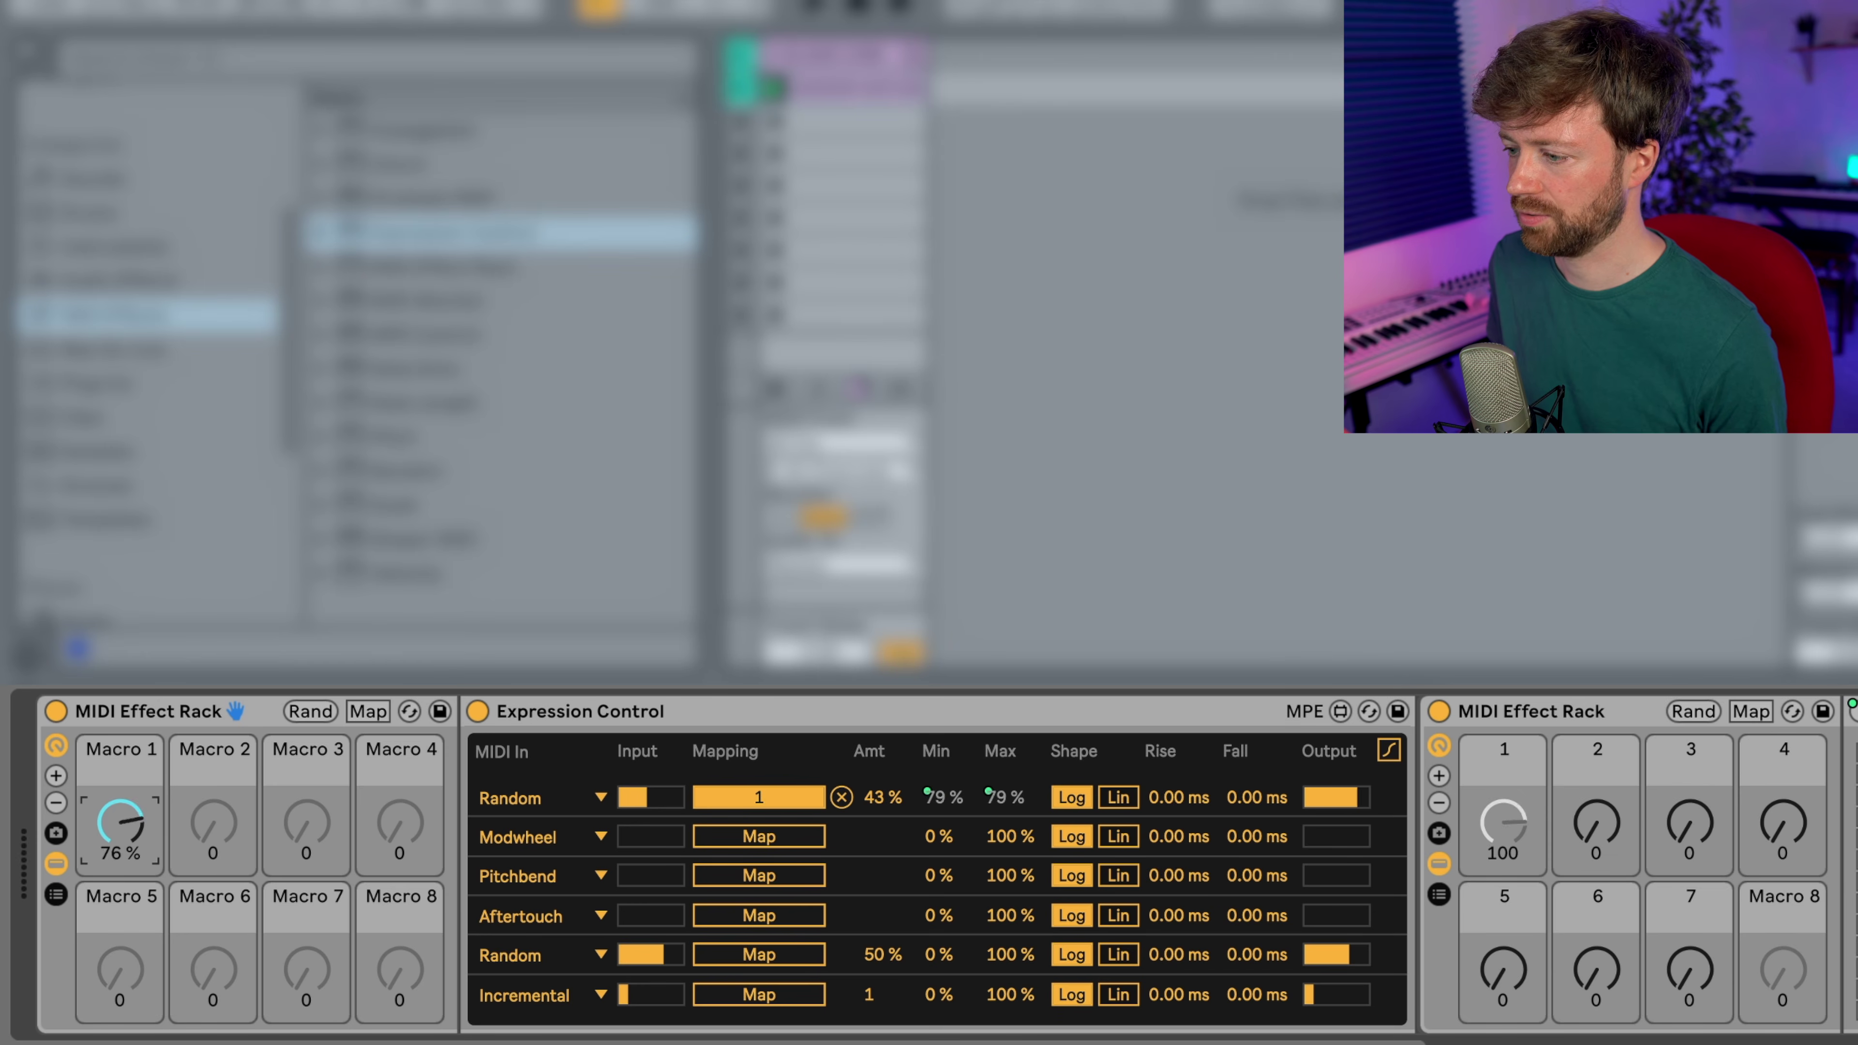
# - Lower the outer rack's Macro 1 to 54 % and set the first Random row's amount to 60 %
pyautogui.moveTo(121, 822); pyautogui.dragTo(121, 868)
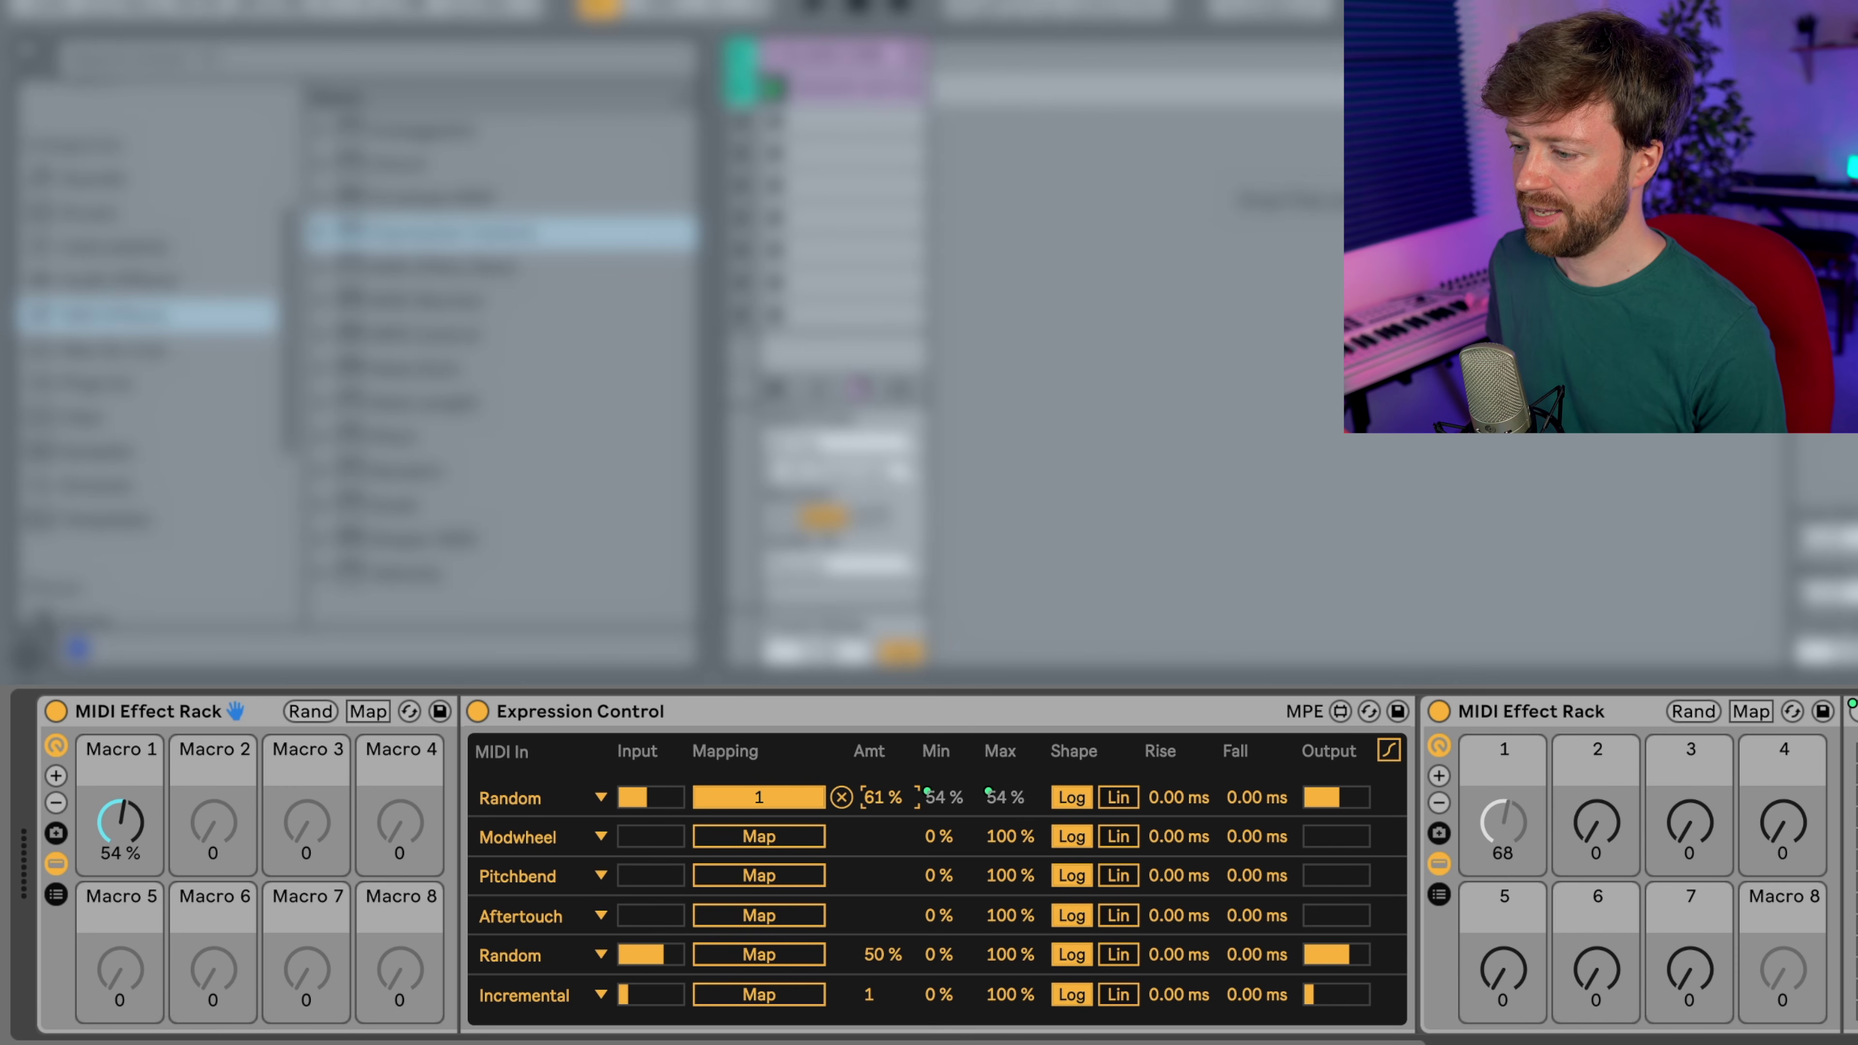
pyautogui.write('60')
pyautogui.press('Return')
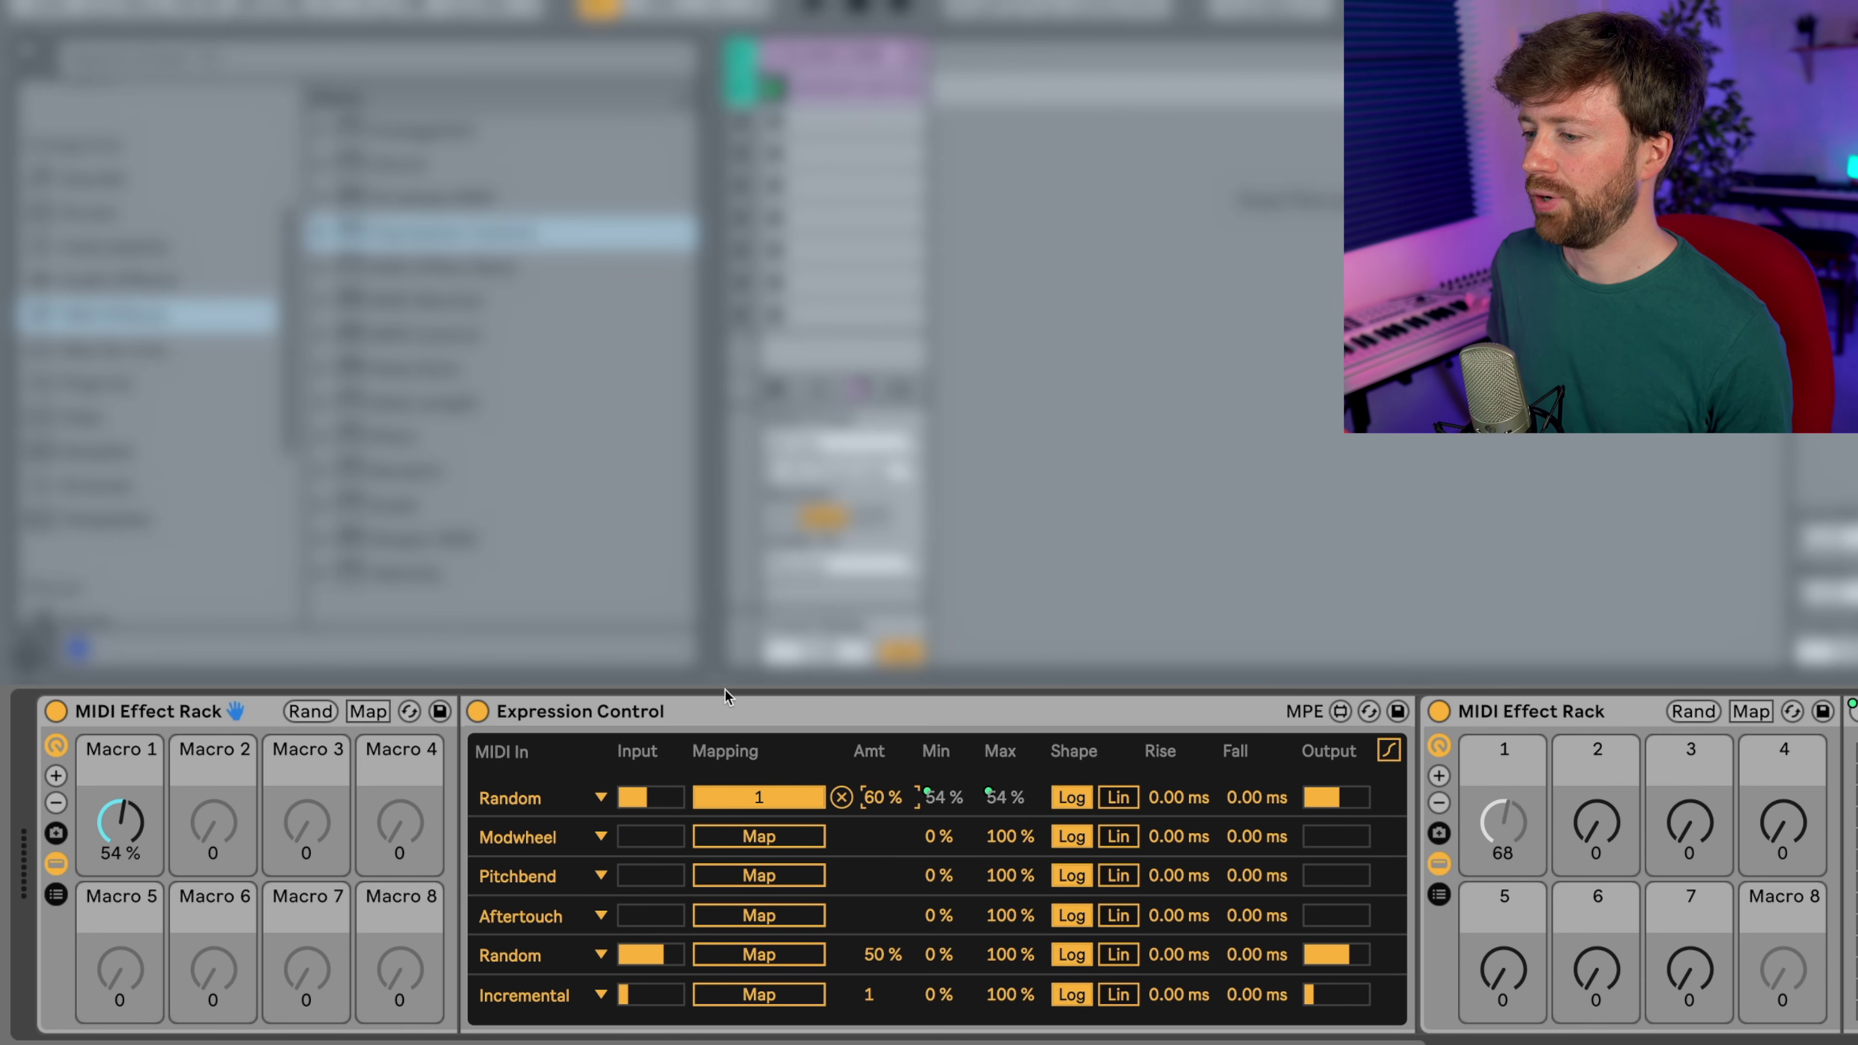
# - Set Macro 1's mapping range to 40–64 % for Max1 and raise the range minimum for Min1 to 40 %
pyautogui.click(367, 711)
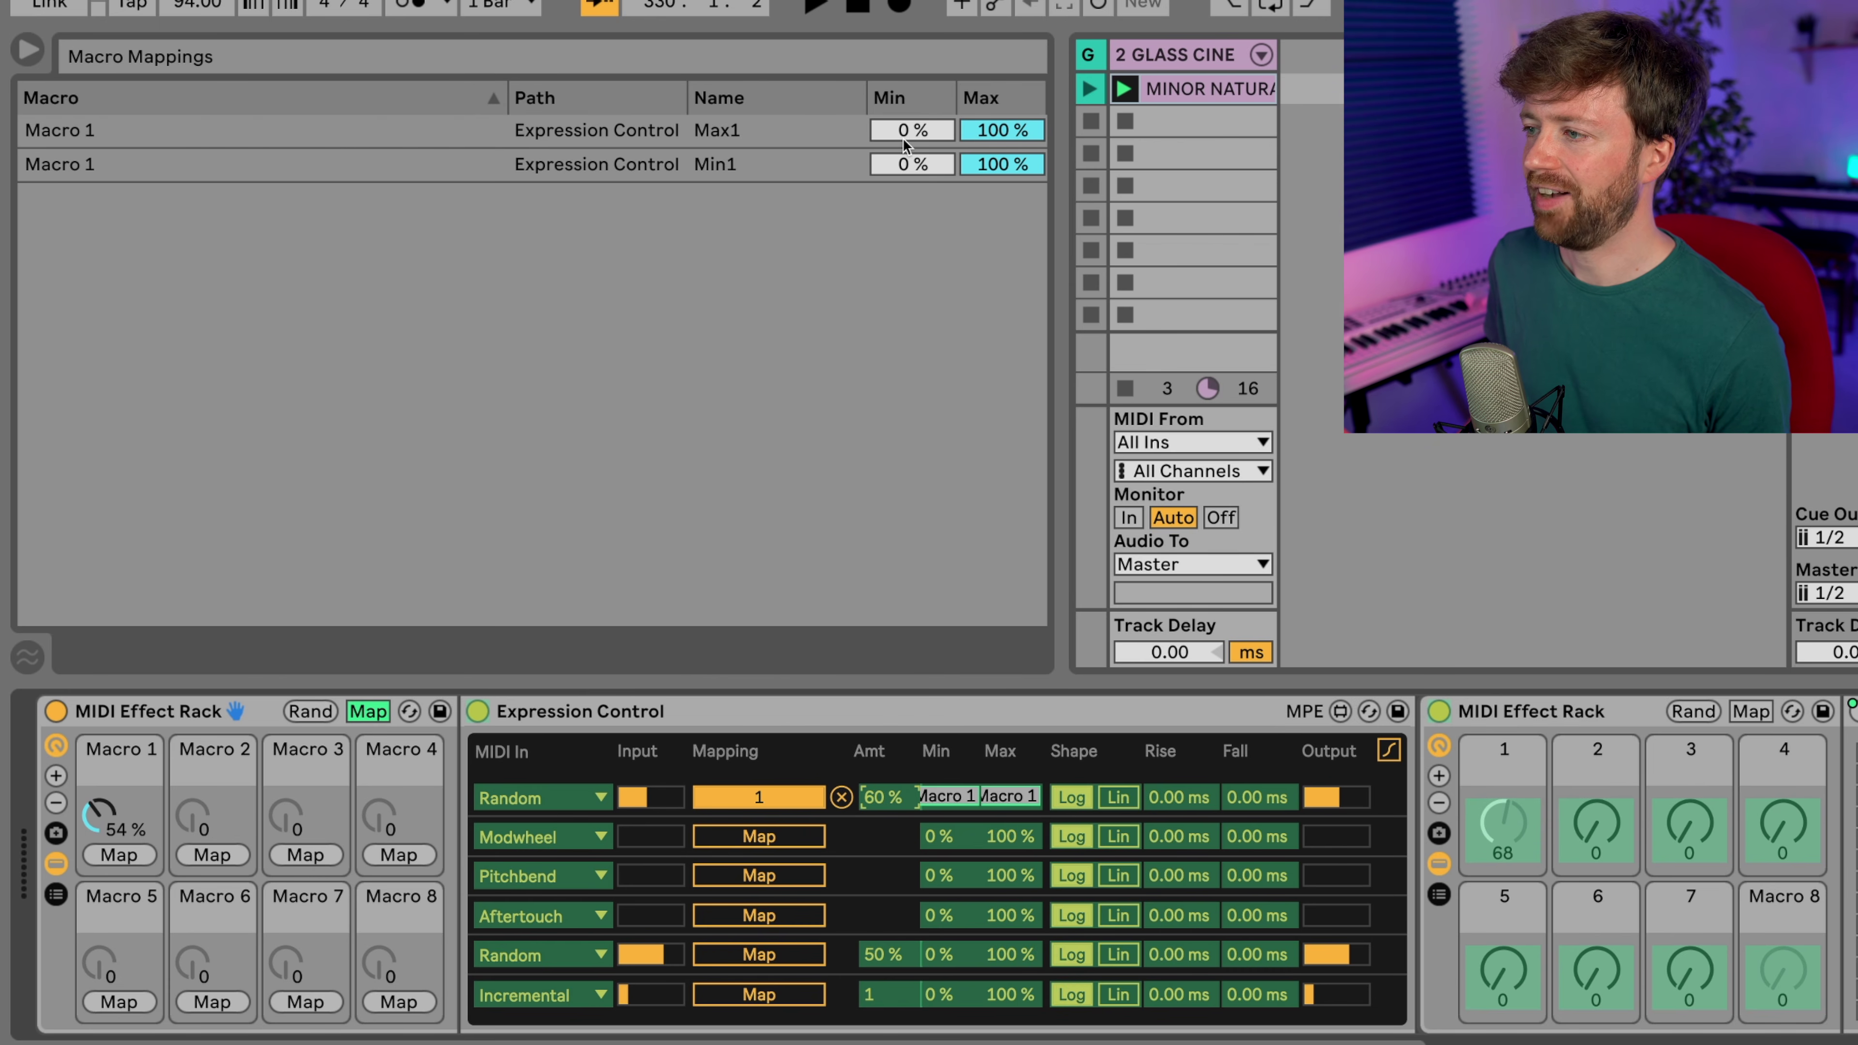
pyautogui.moveTo(911, 139); pyautogui.dragTo(911, 117)
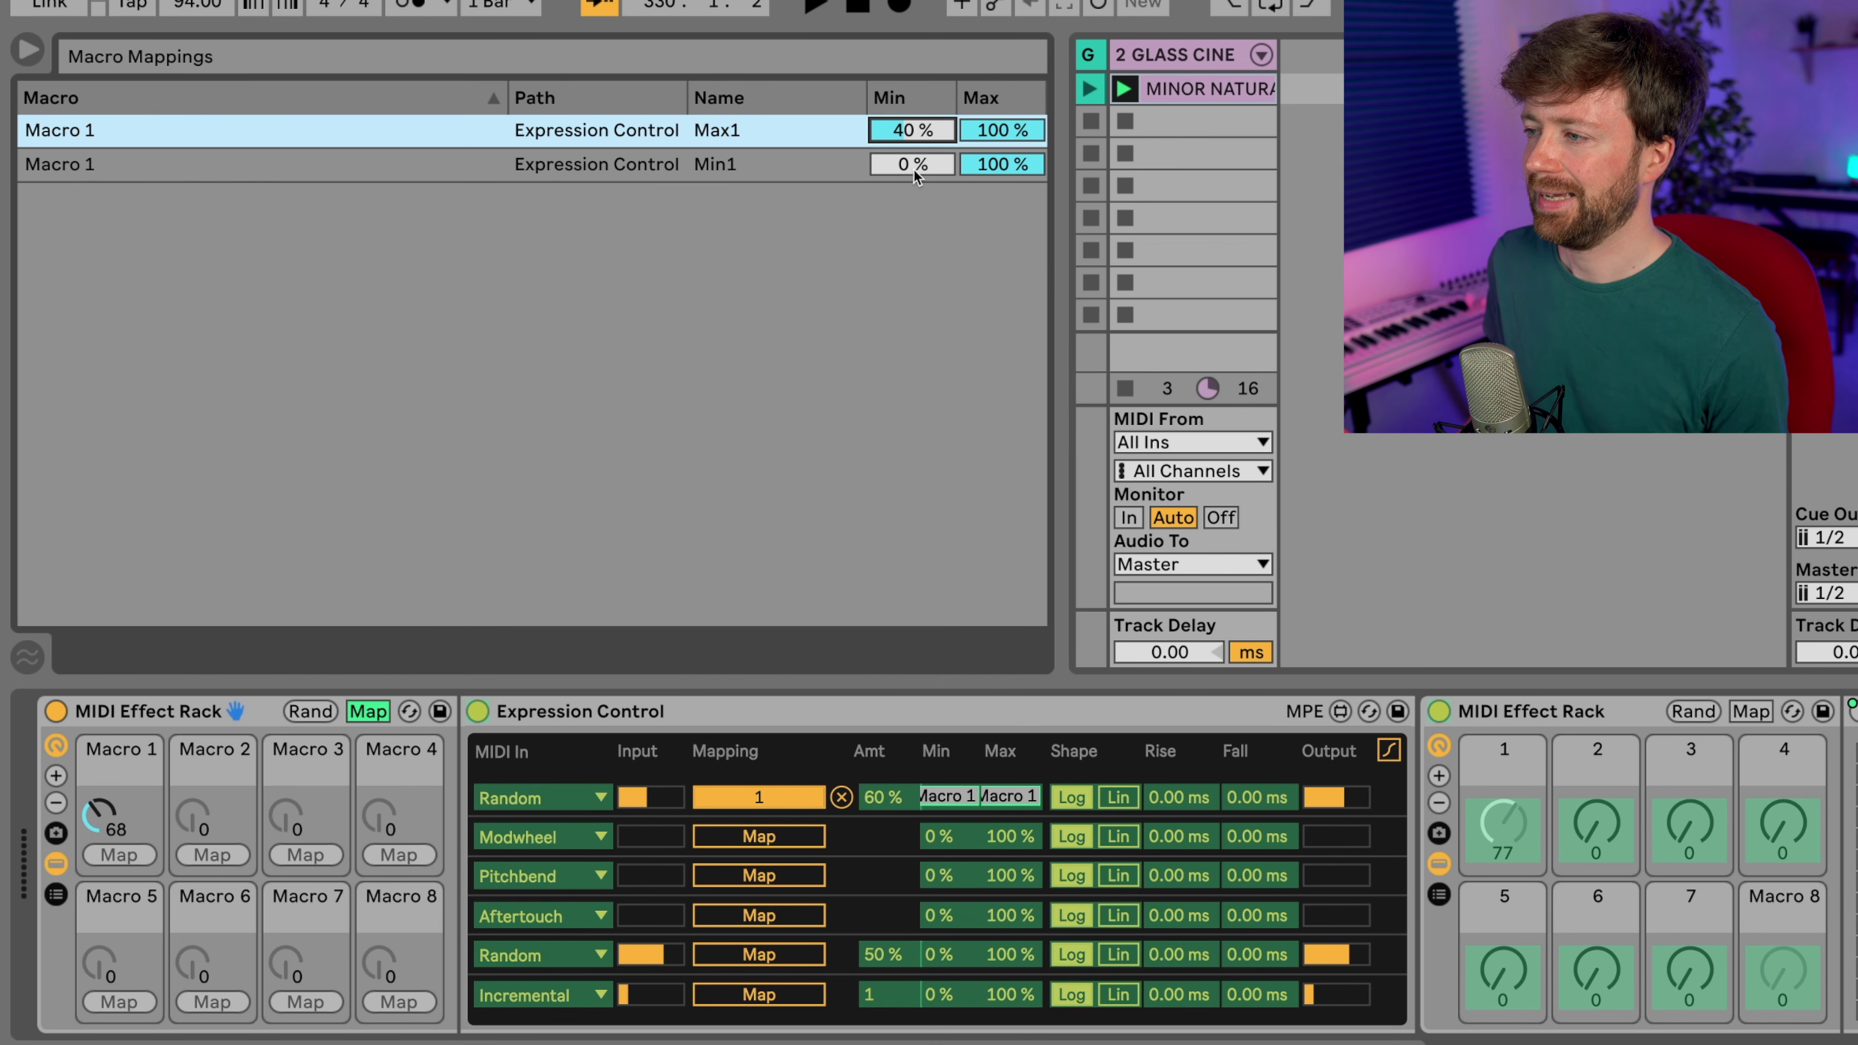
pyautogui.moveTo(920, 174); pyautogui.dragTo(920, 157)
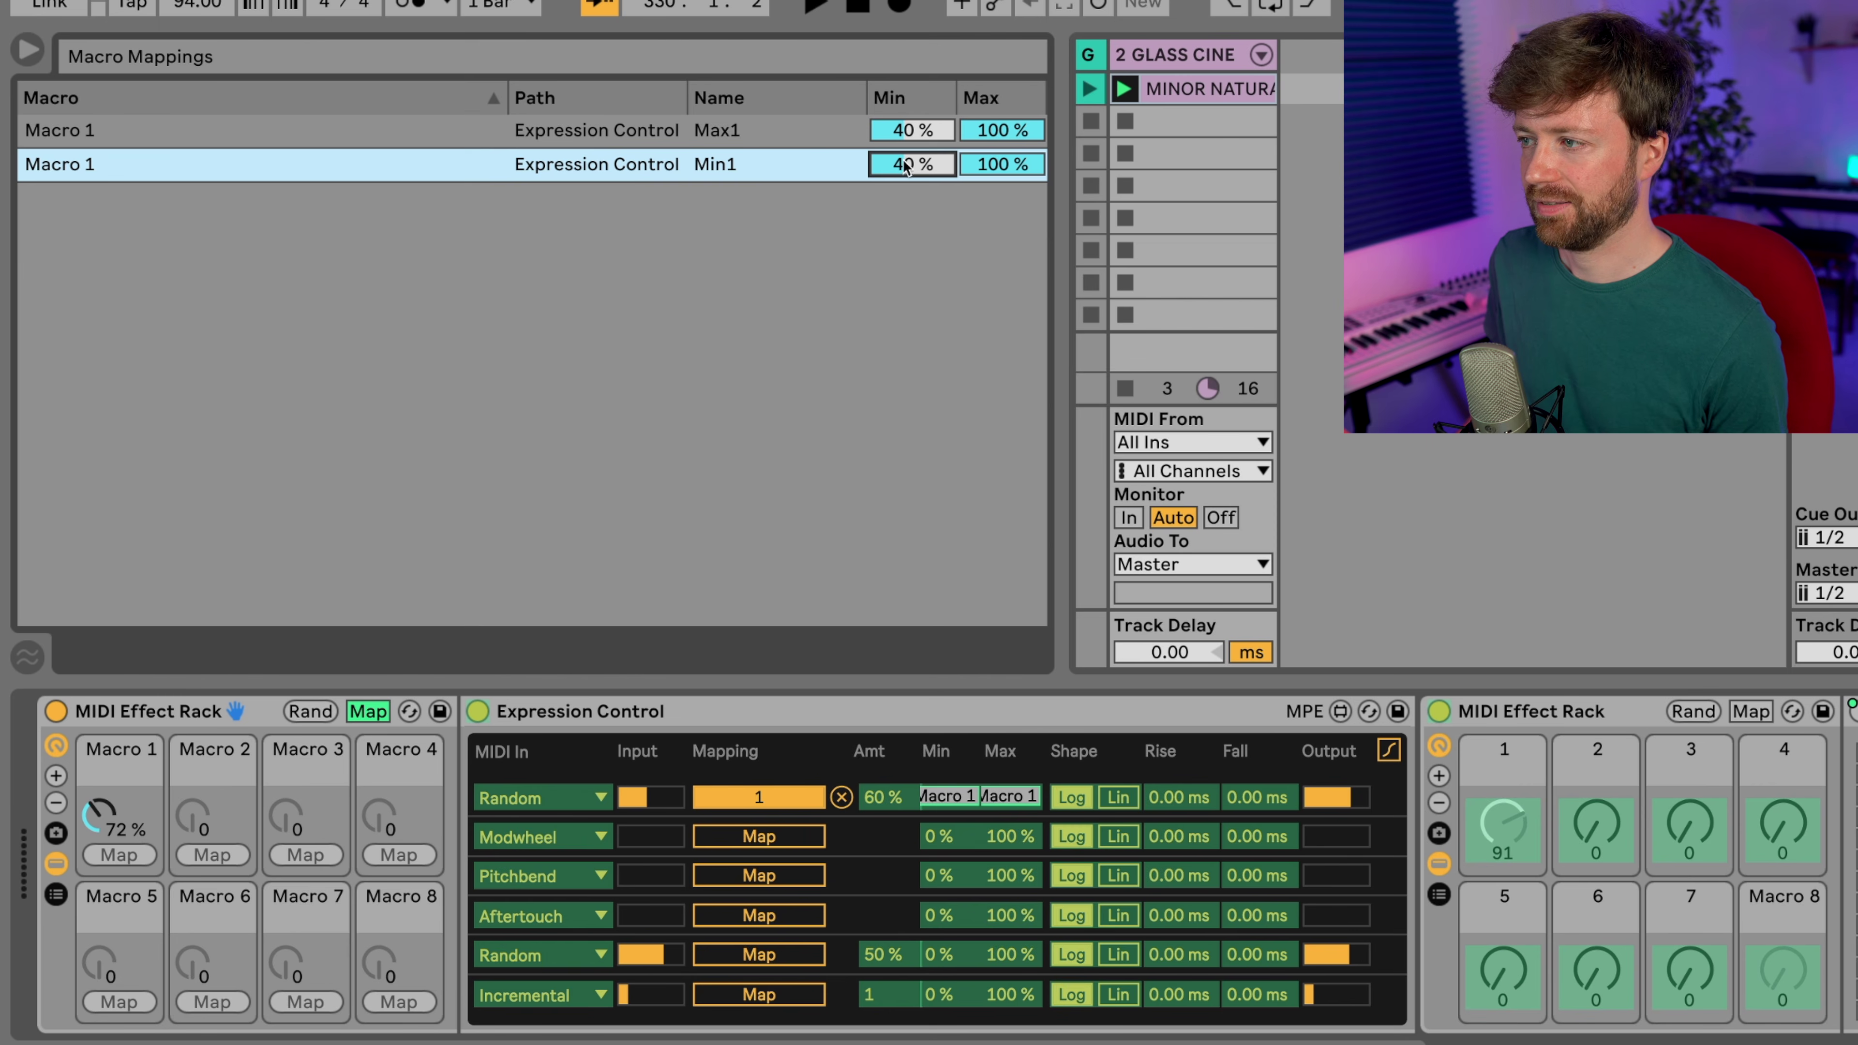
pyautogui.click(1008, 136)
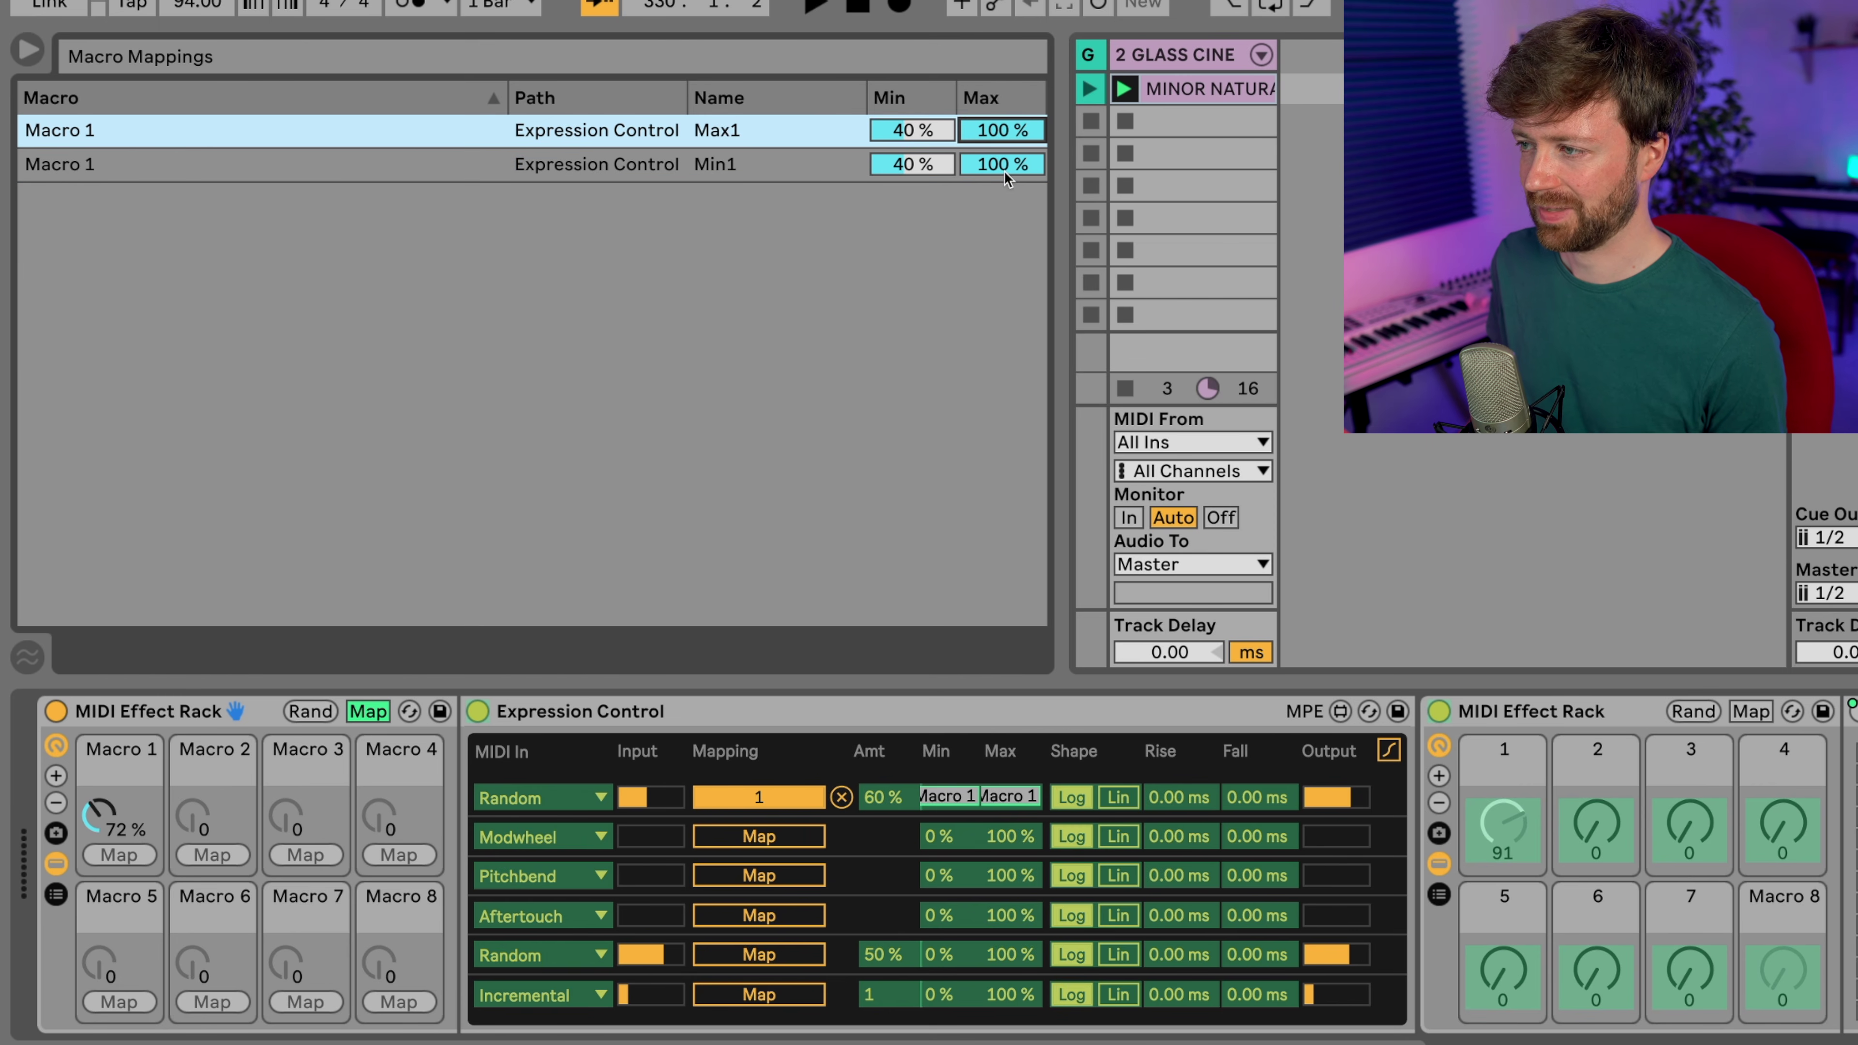
pyautogui.write('84')
pyautogui.press('Return')
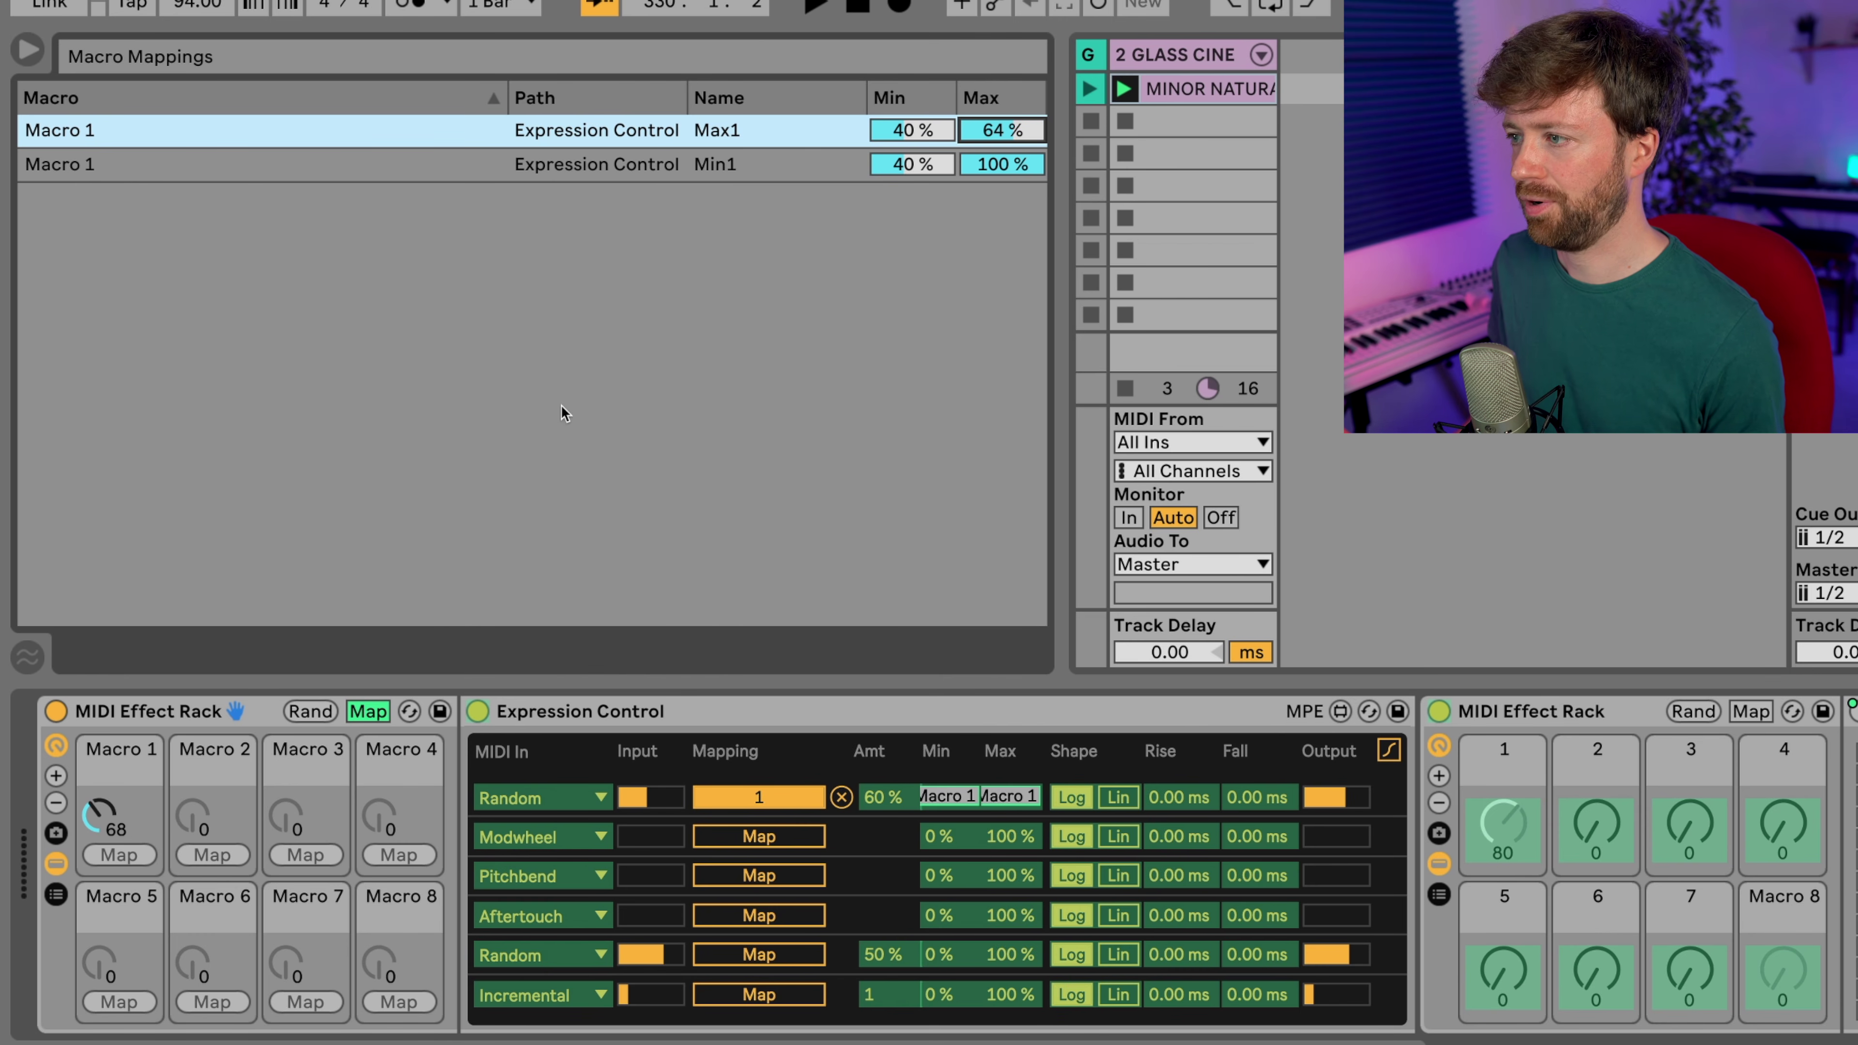
pyautogui.click(369, 714)
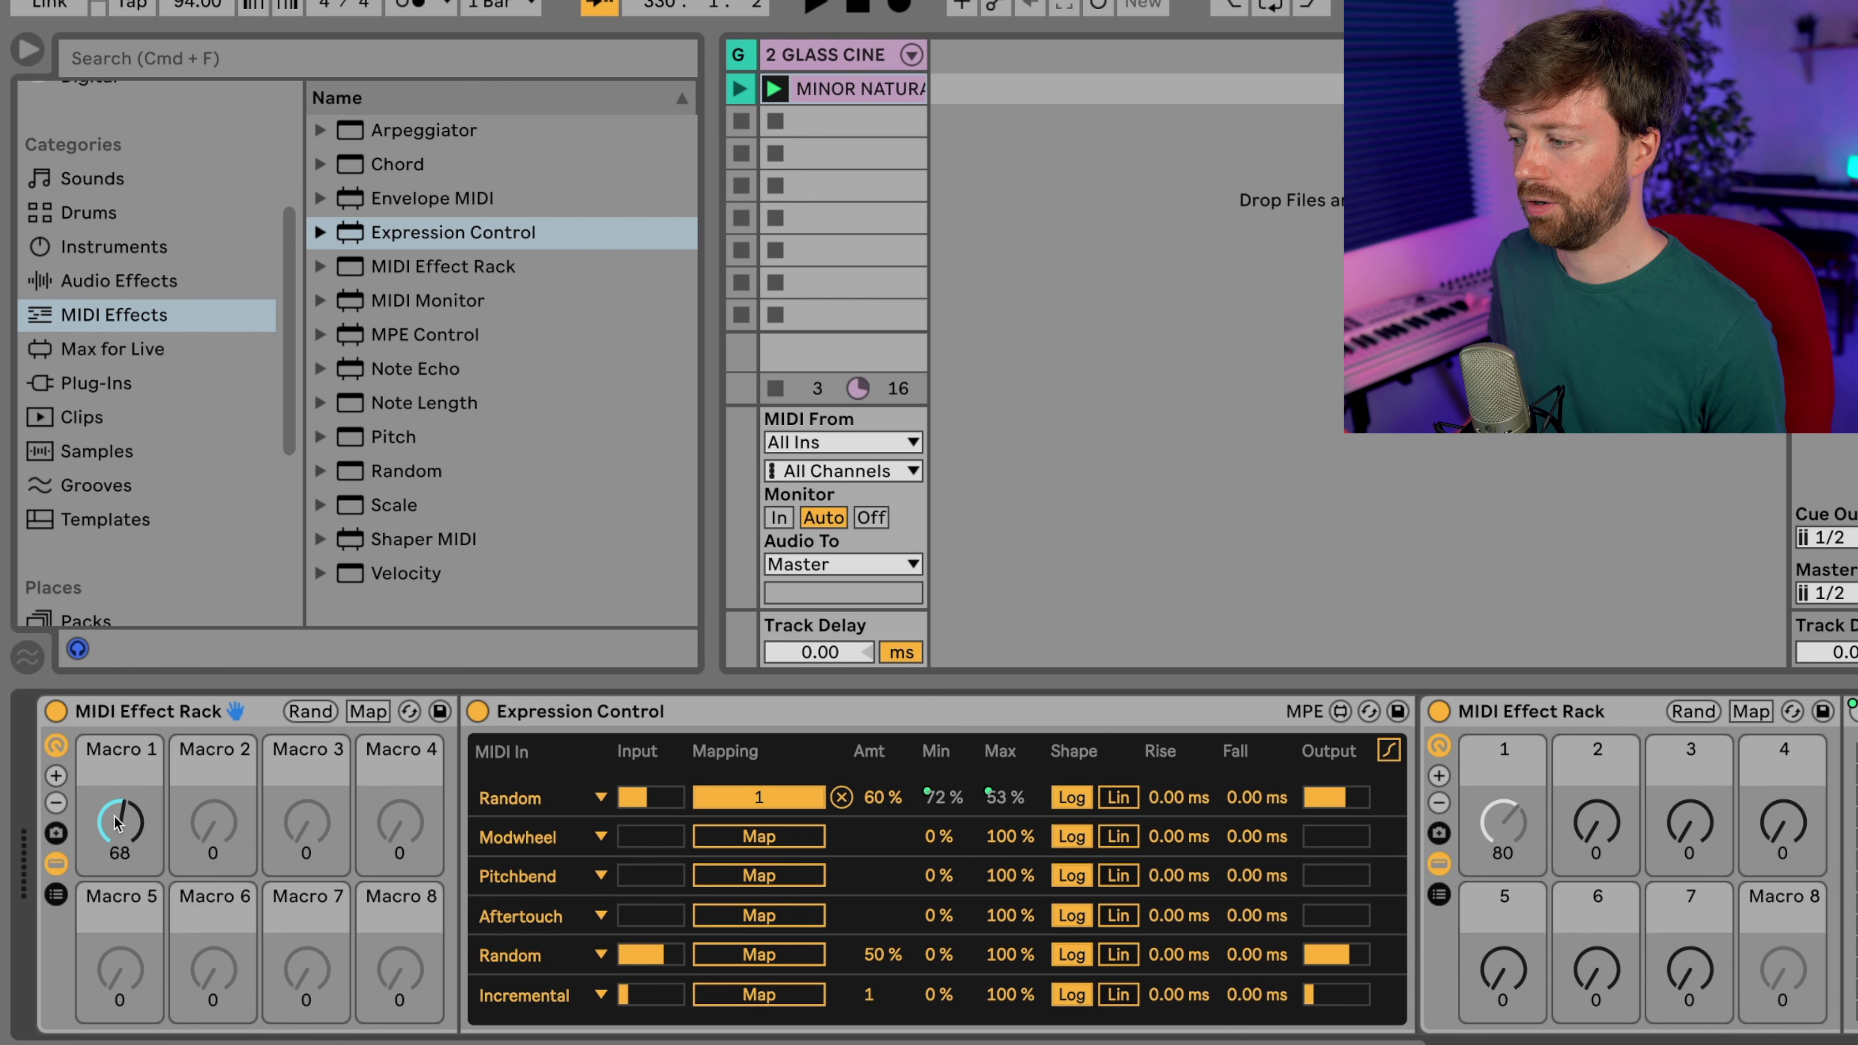
# - Lower the outer rack's Macro 1 to 0, play the clip and raise the macro to 127 to audition its range
pyautogui.moveTo(120, 823); pyautogui.dragTo(120, 922)
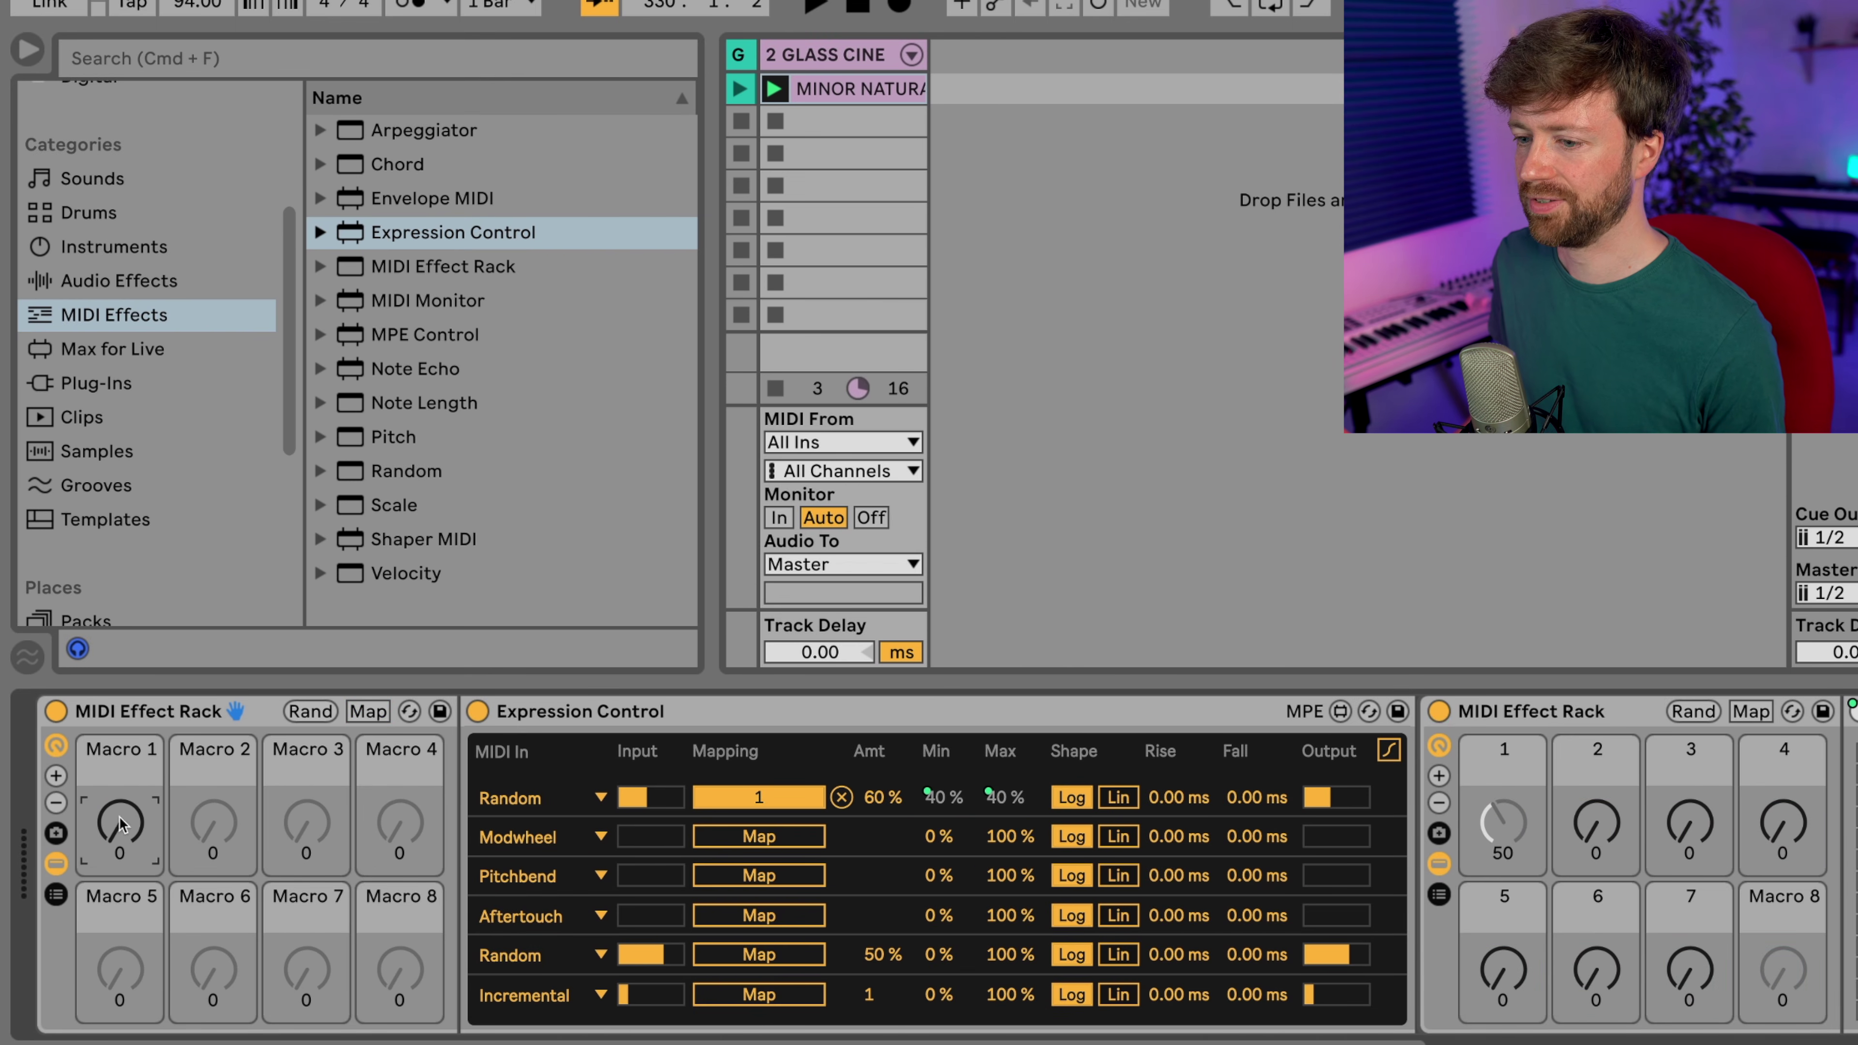
pyautogui.press('space')
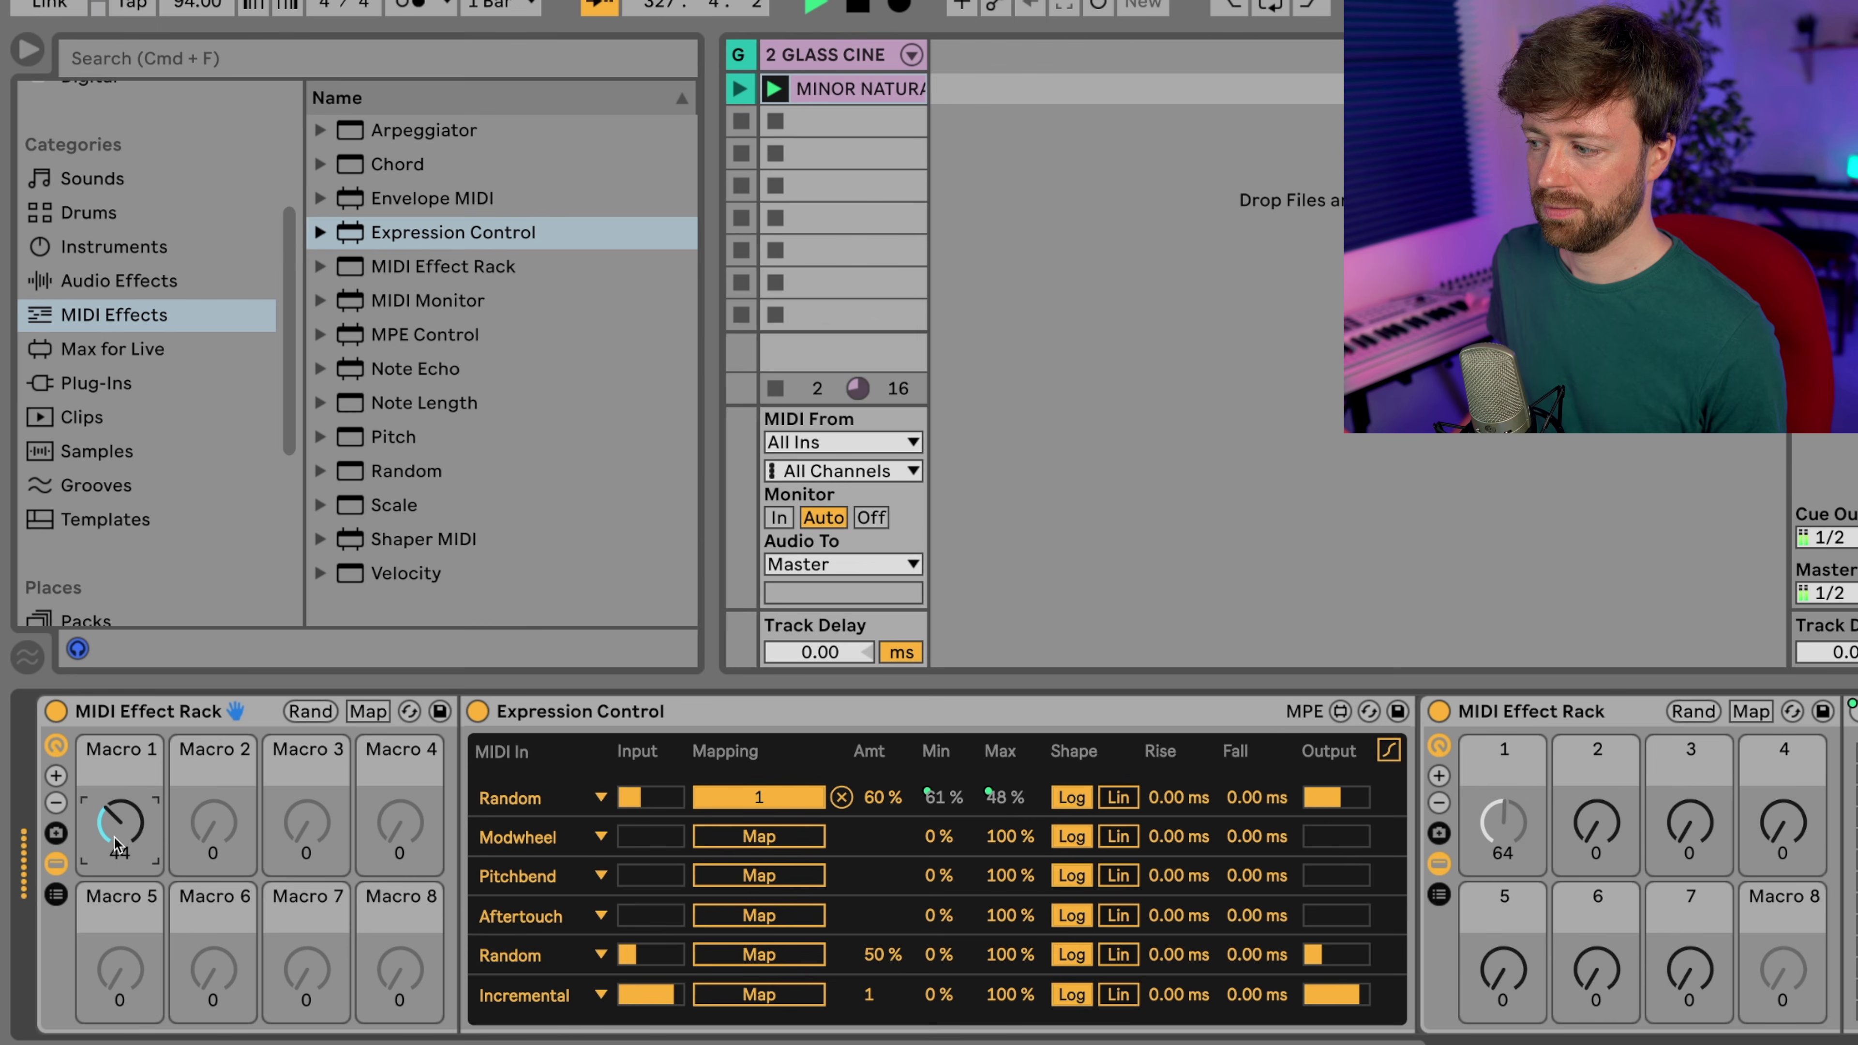
pyautogui.moveTo(114, 844); pyautogui.dragTo(115, 783)
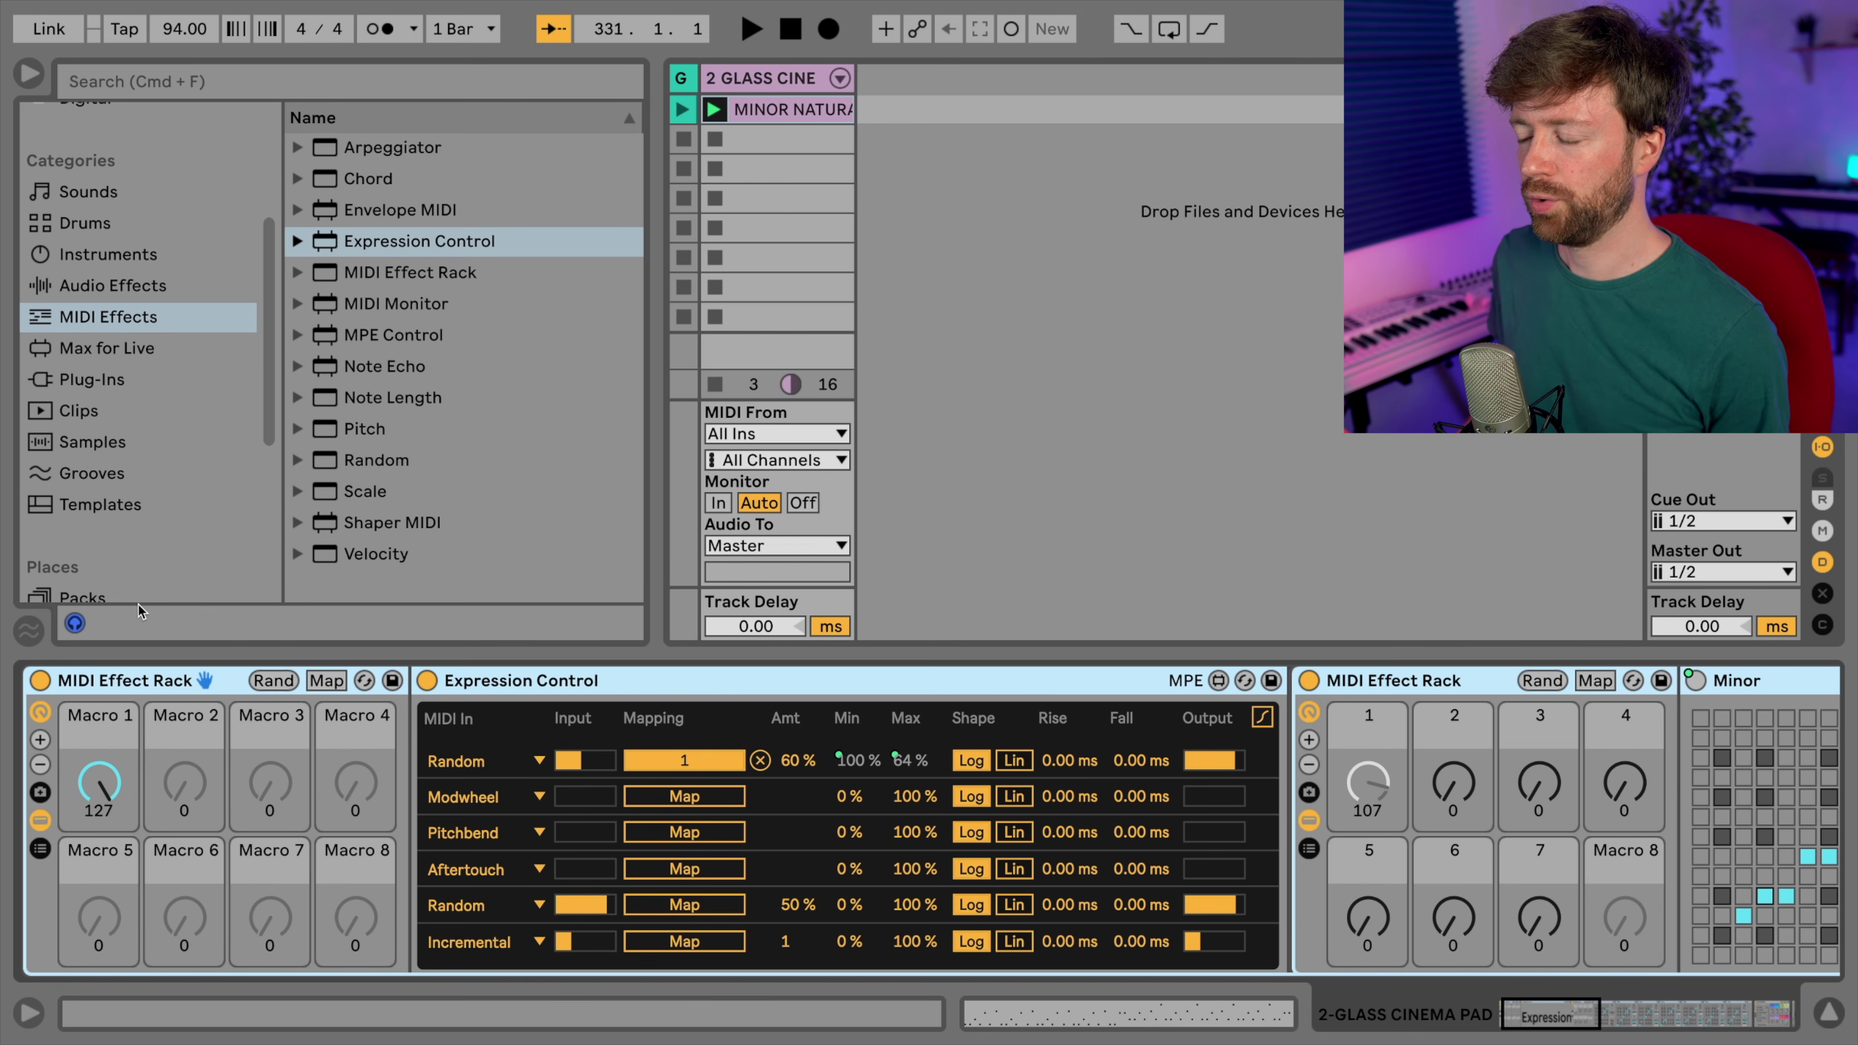
# - Lower the upper limit of Macro 1's Max1 mapping to 54 % and return Macro 1 to 0
pyautogui.click(326, 679)
pyautogui.moveTo(946, 150); pyautogui.dragTo(946, 157)
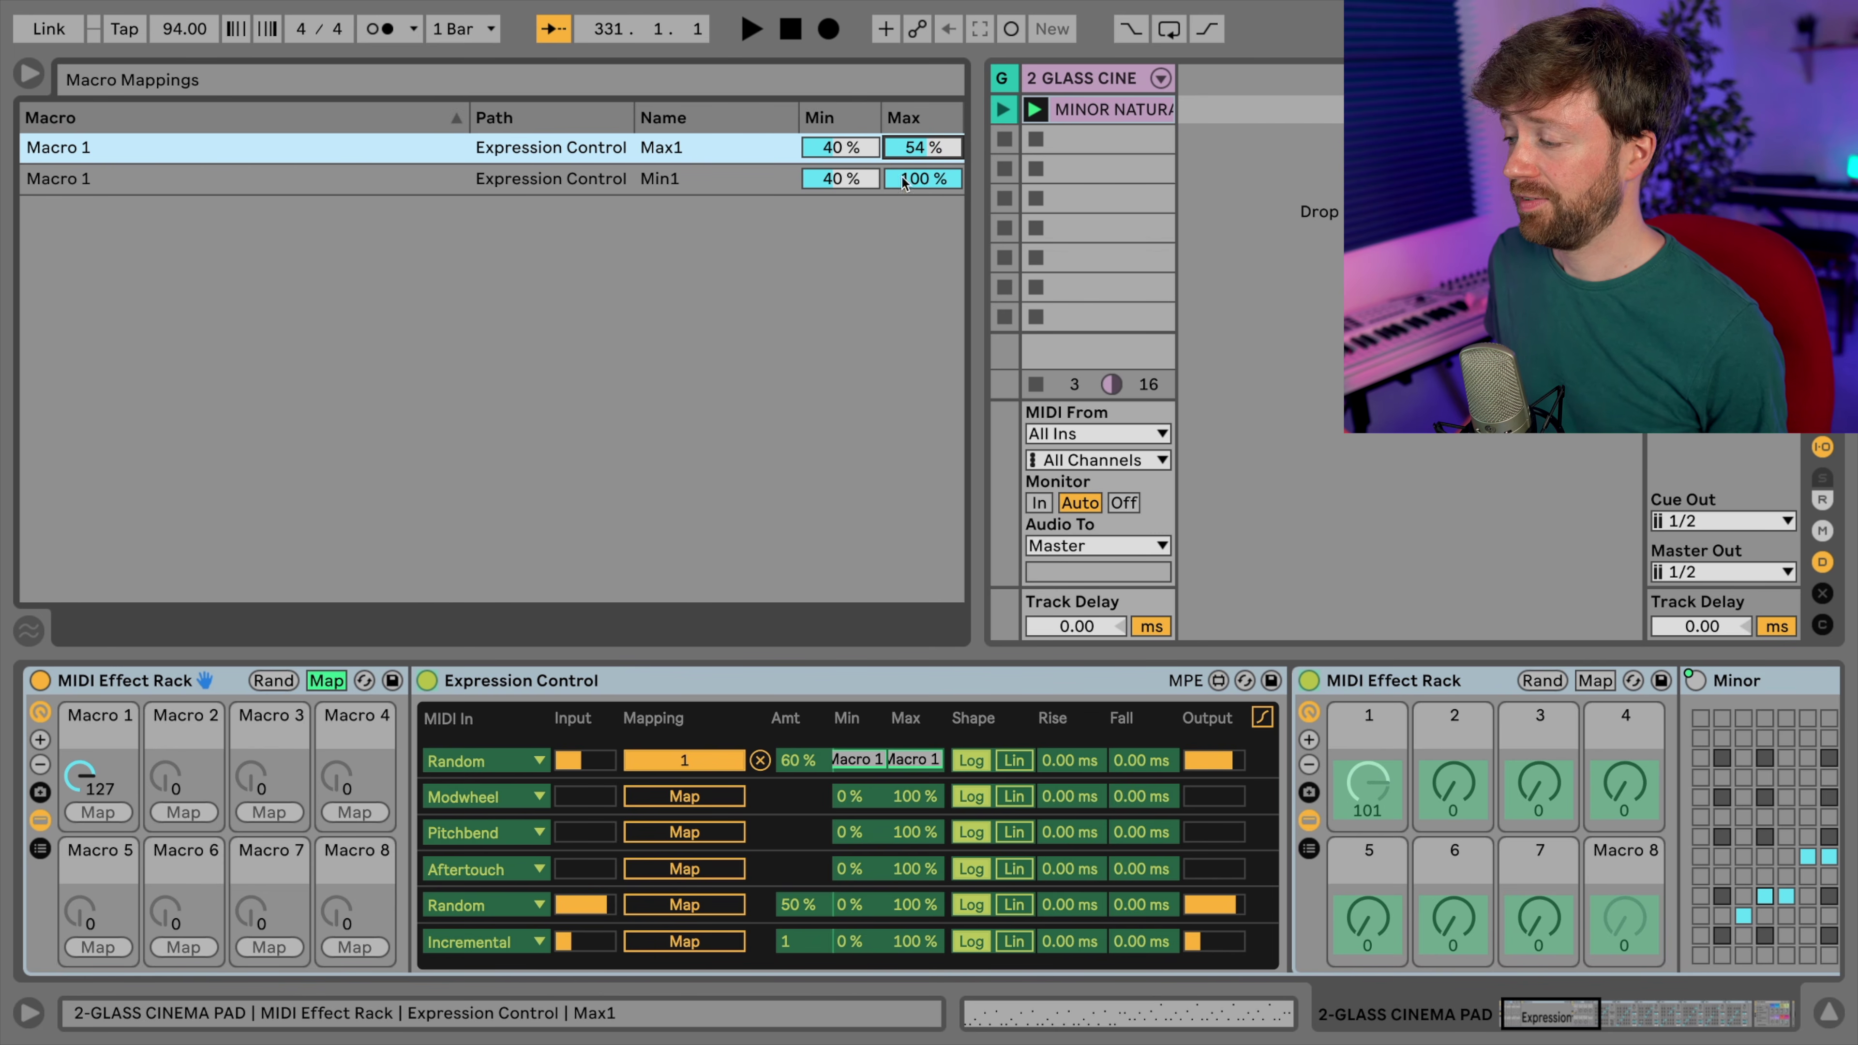
pyautogui.click(81, 776)
pyautogui.moveTo(80, 776); pyautogui.dragTo(80, 871)
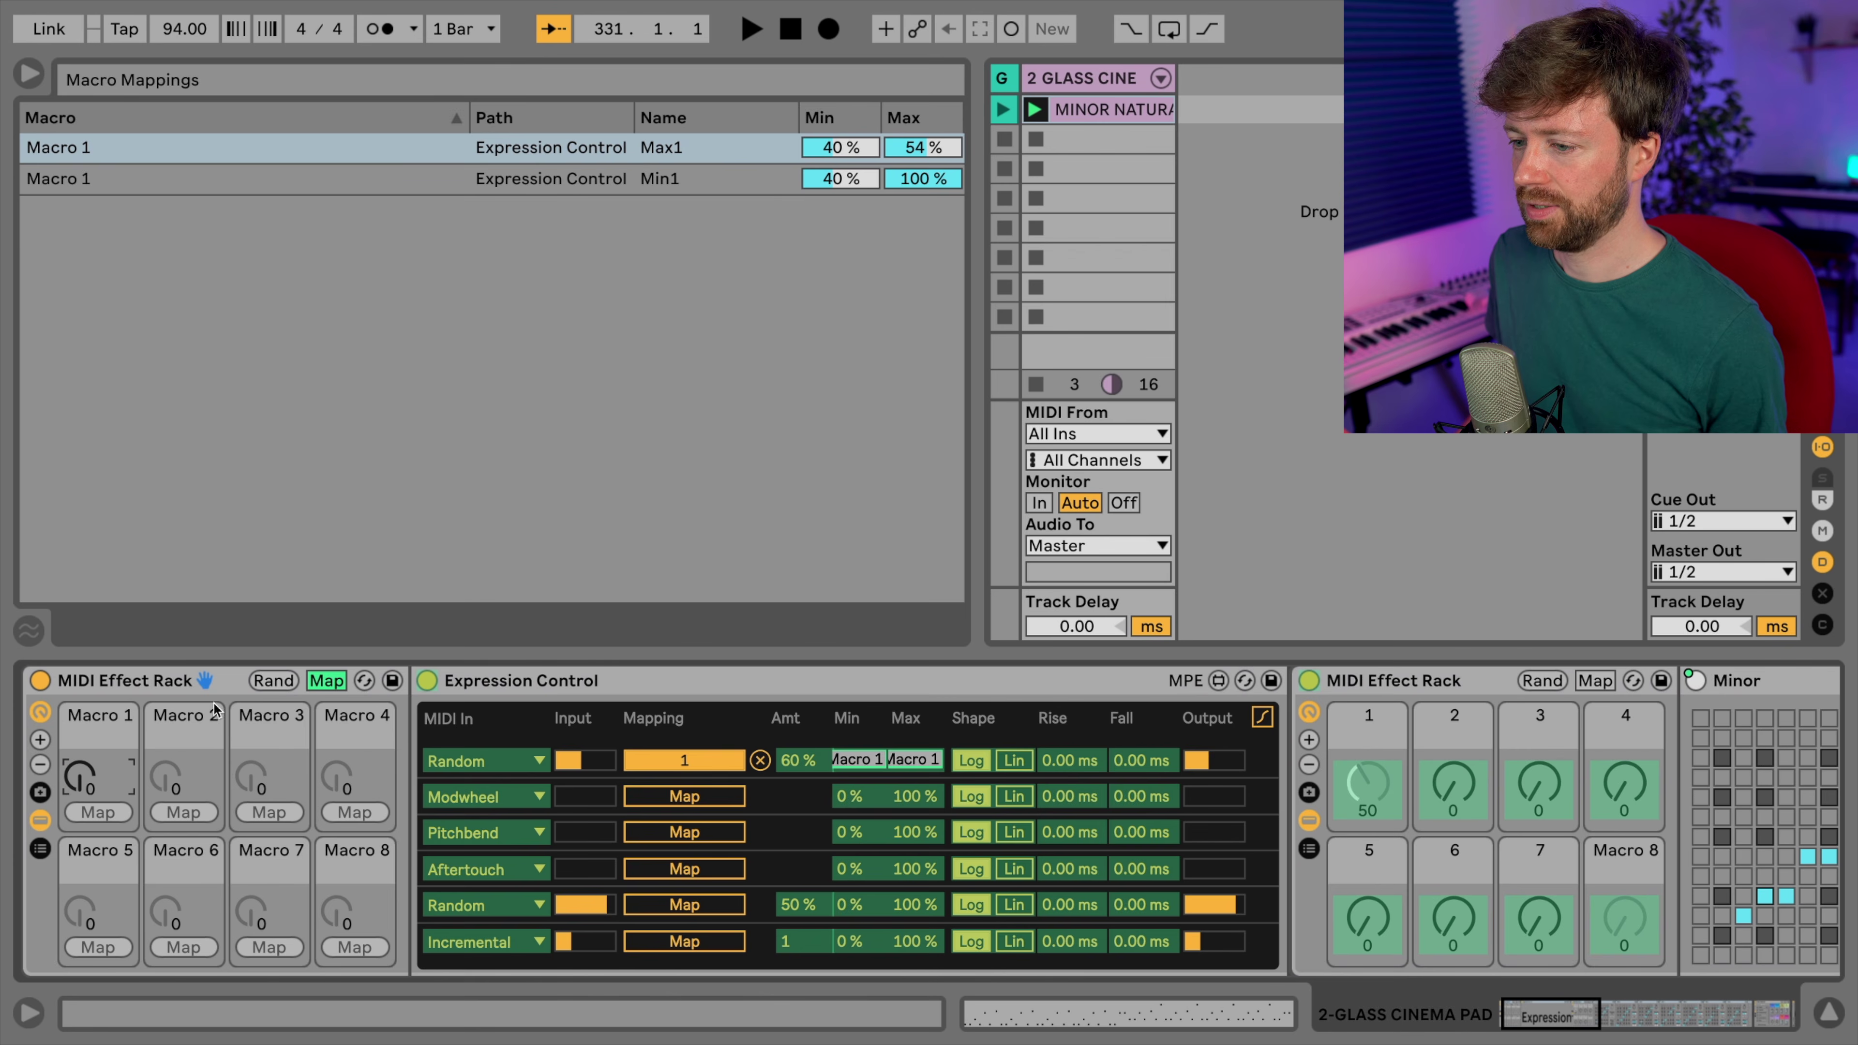
pyautogui.click(326, 681)
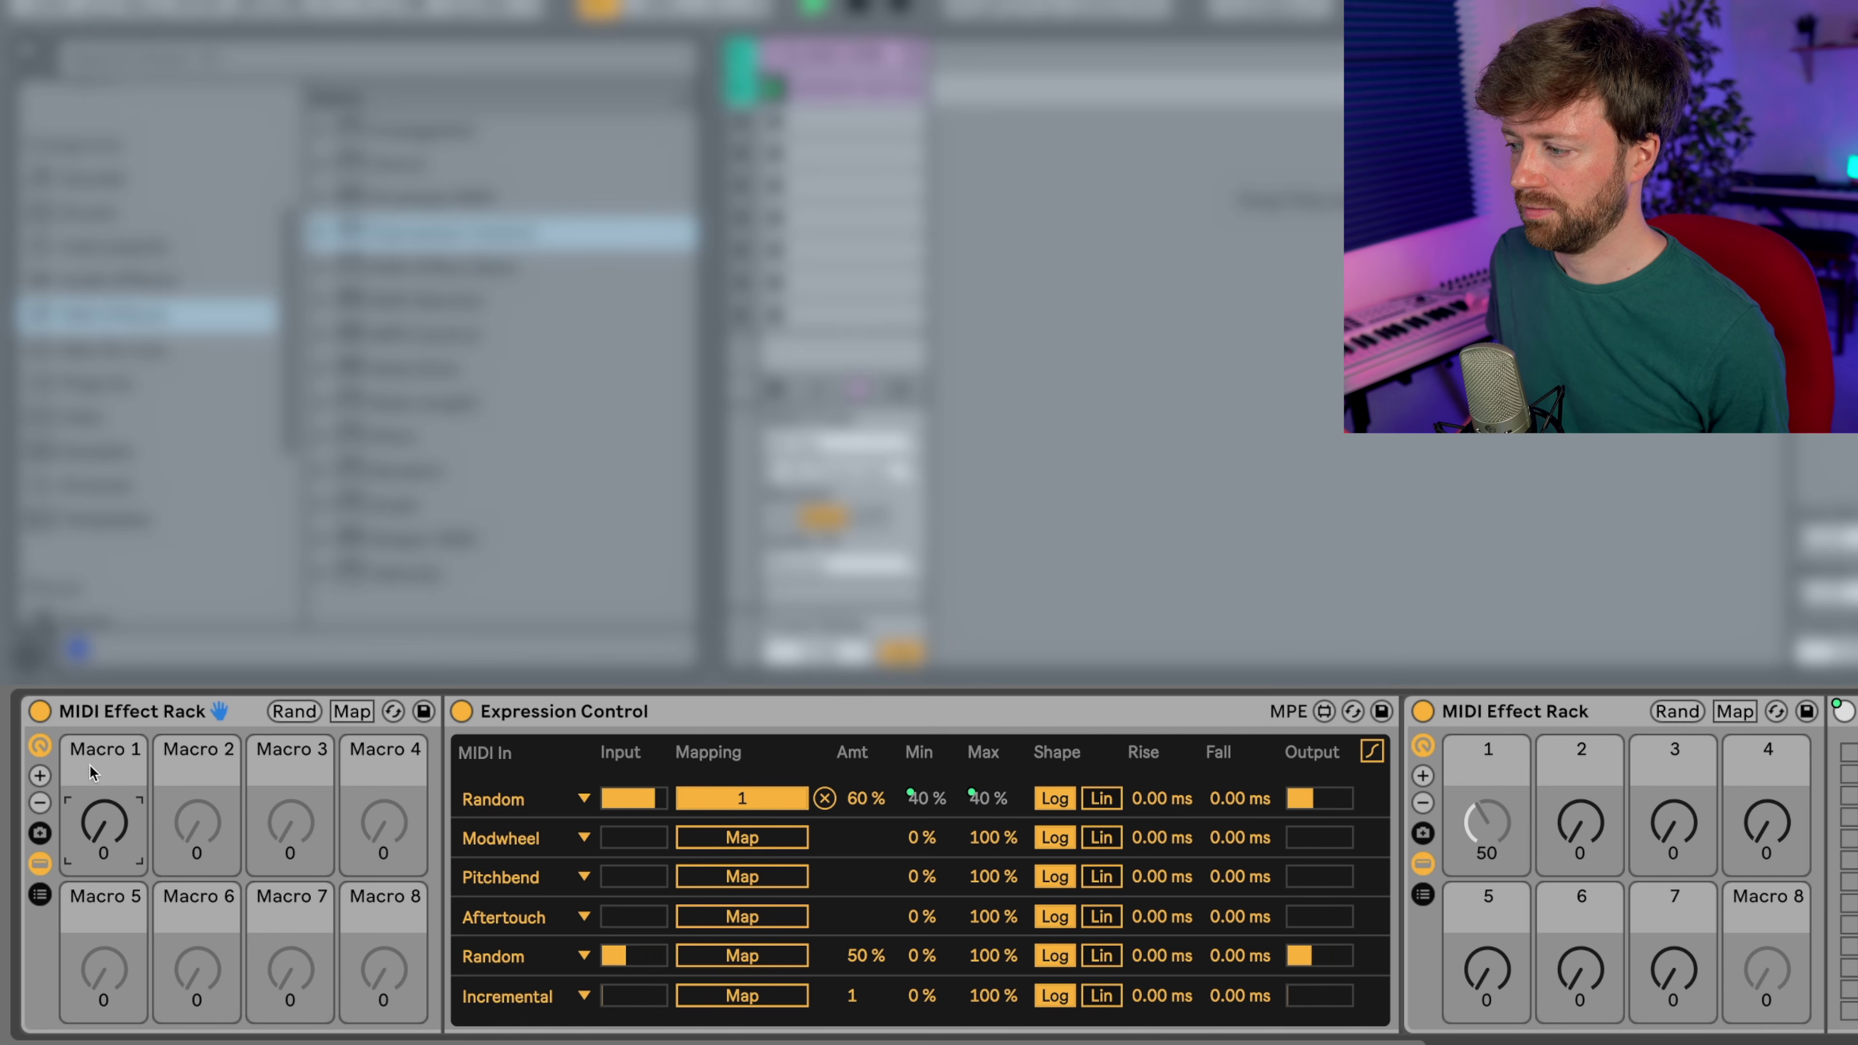
# - Sweep the outer rack's Macro 1 up to 127 during playback and leave it at 64
pyautogui.moveTo(92, 772); pyautogui.dragTo(93, 754)
pyautogui.moveTo(103, 822); pyautogui.dragTo(109, 836)
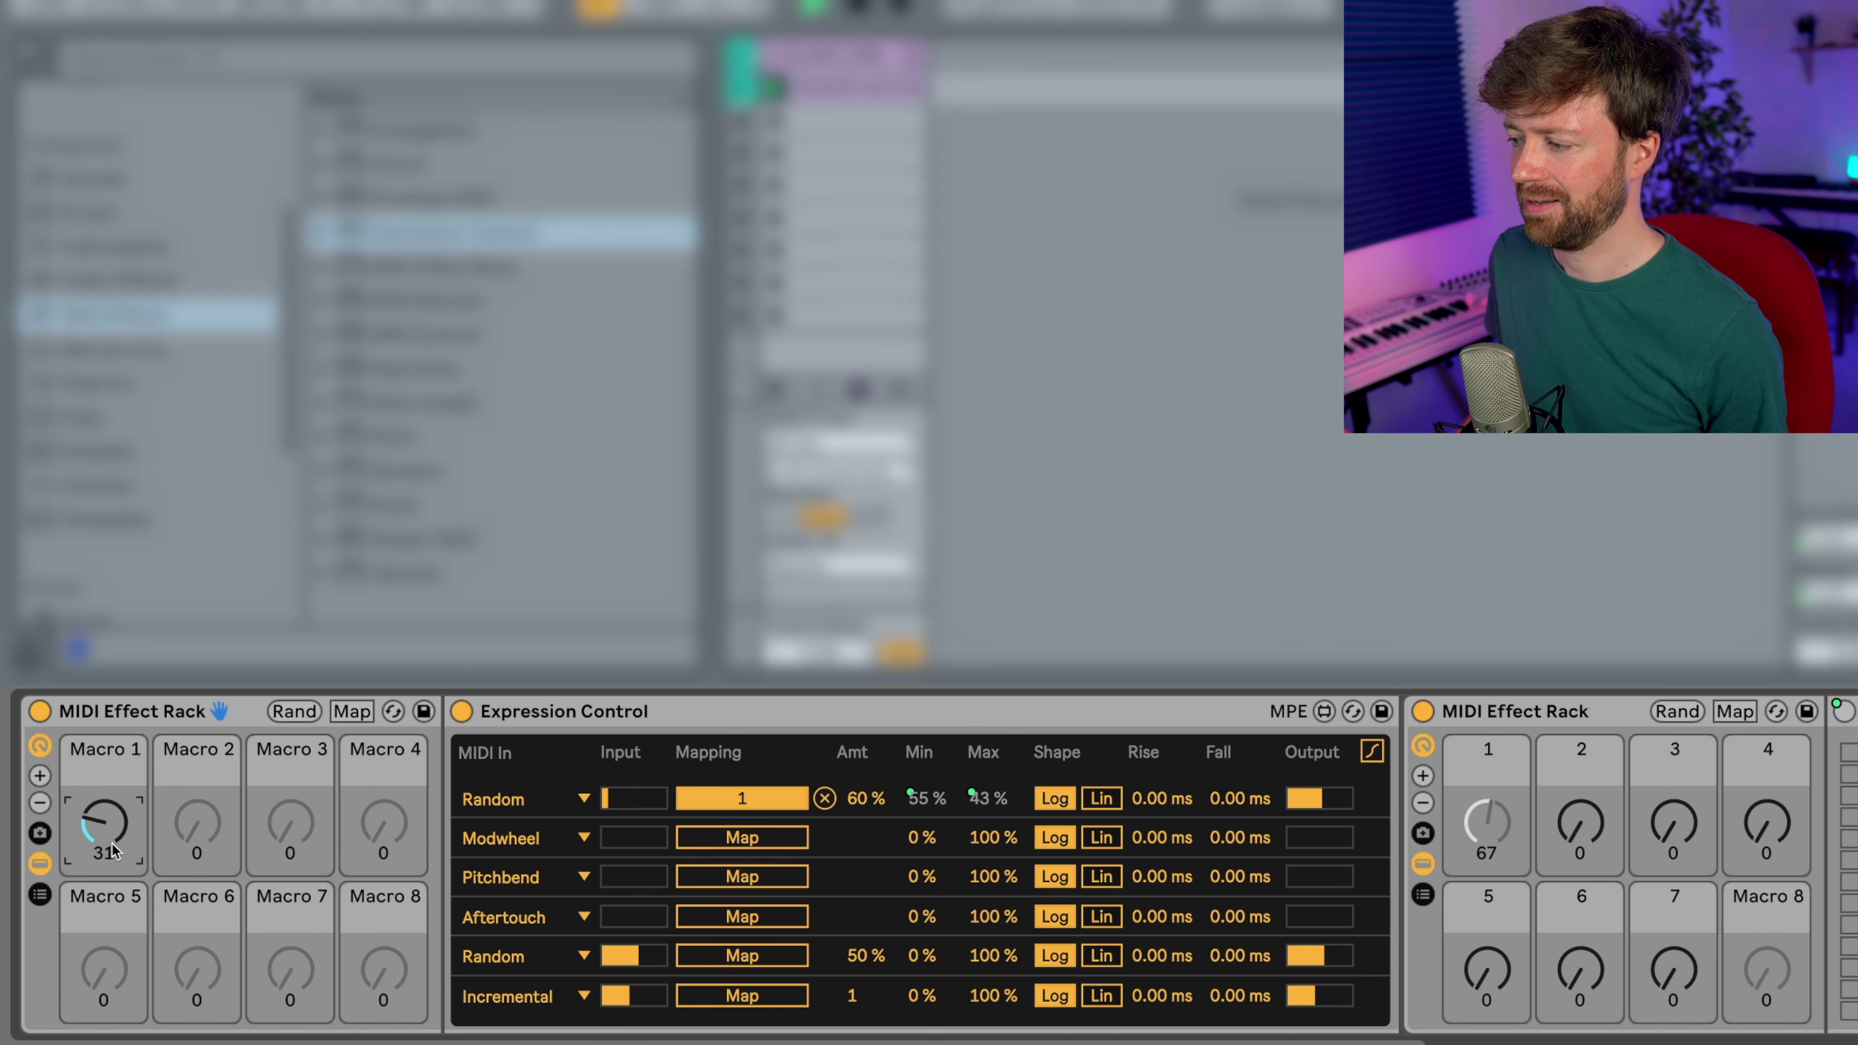
pyautogui.moveTo(110, 838)
pyautogui.mouseDown()
pyautogui.moveTo(110, 703)
pyautogui.moveTo(106, 838)
pyautogui.mouseUp()
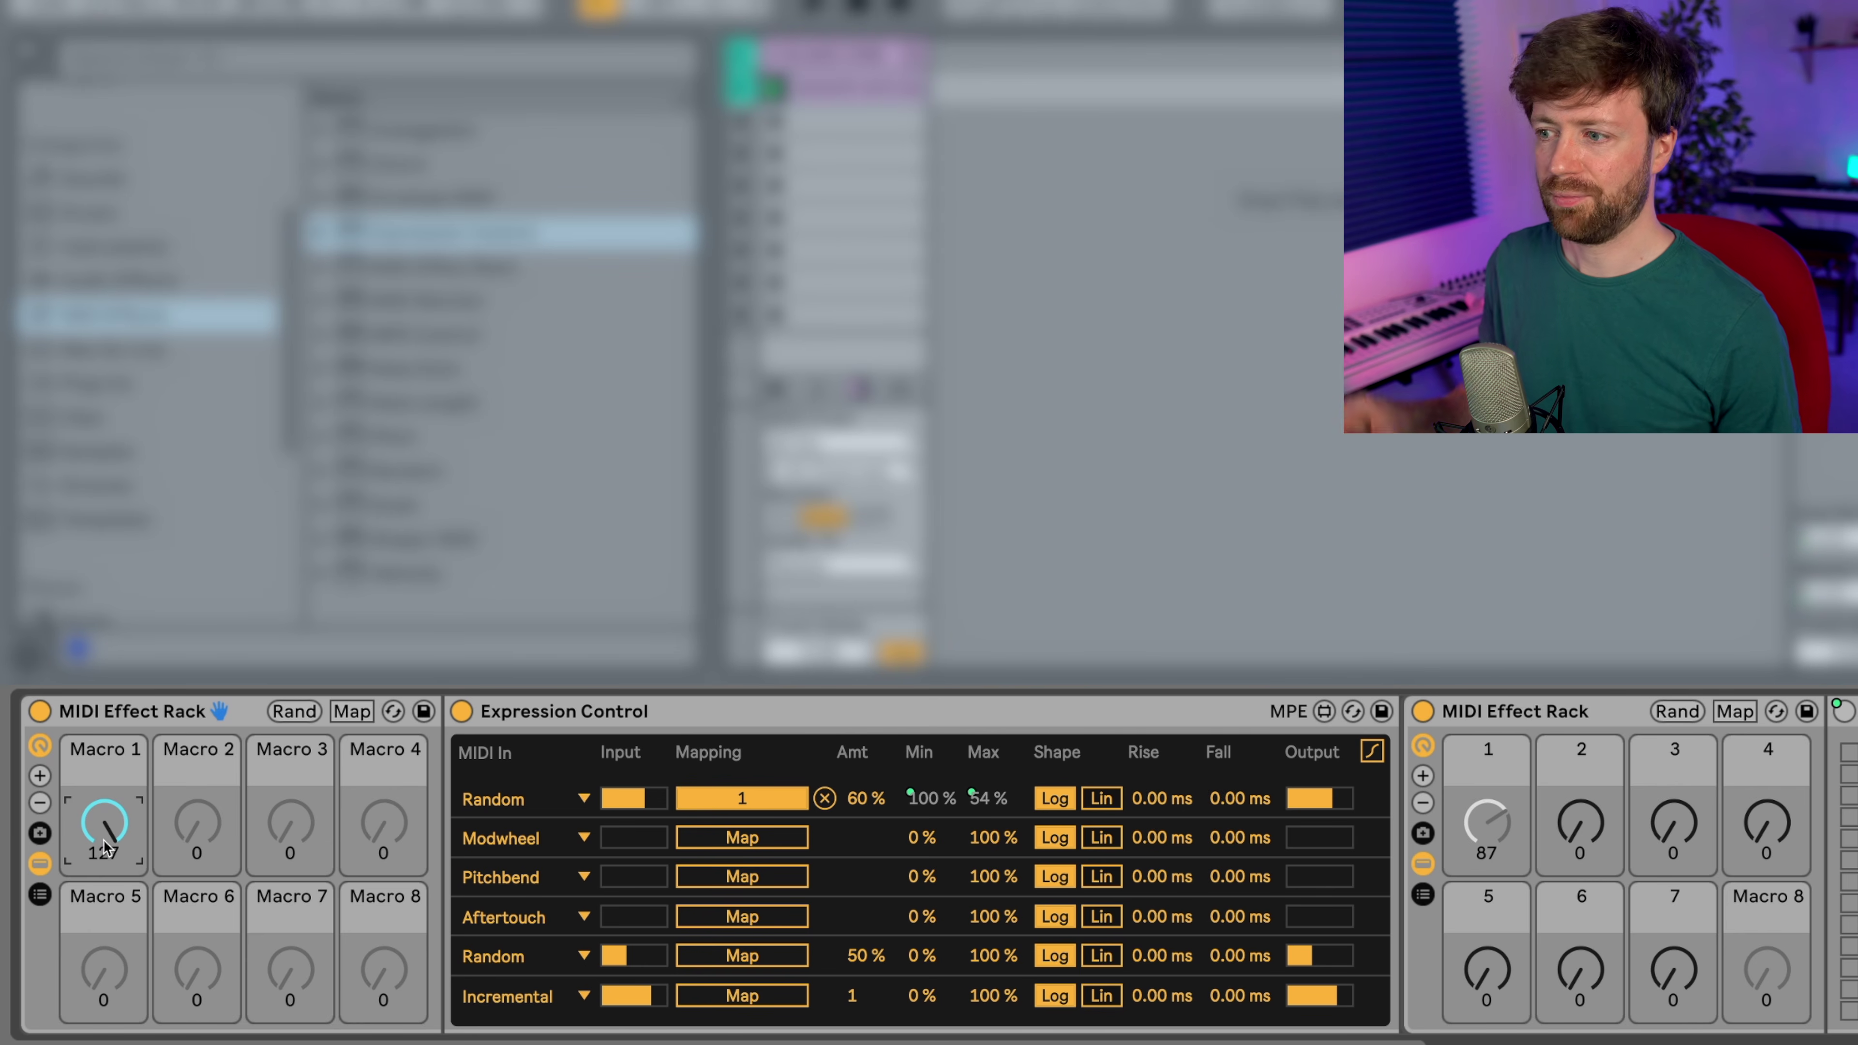
pyautogui.moveTo(106, 847); pyautogui.dragTo(106, 892)
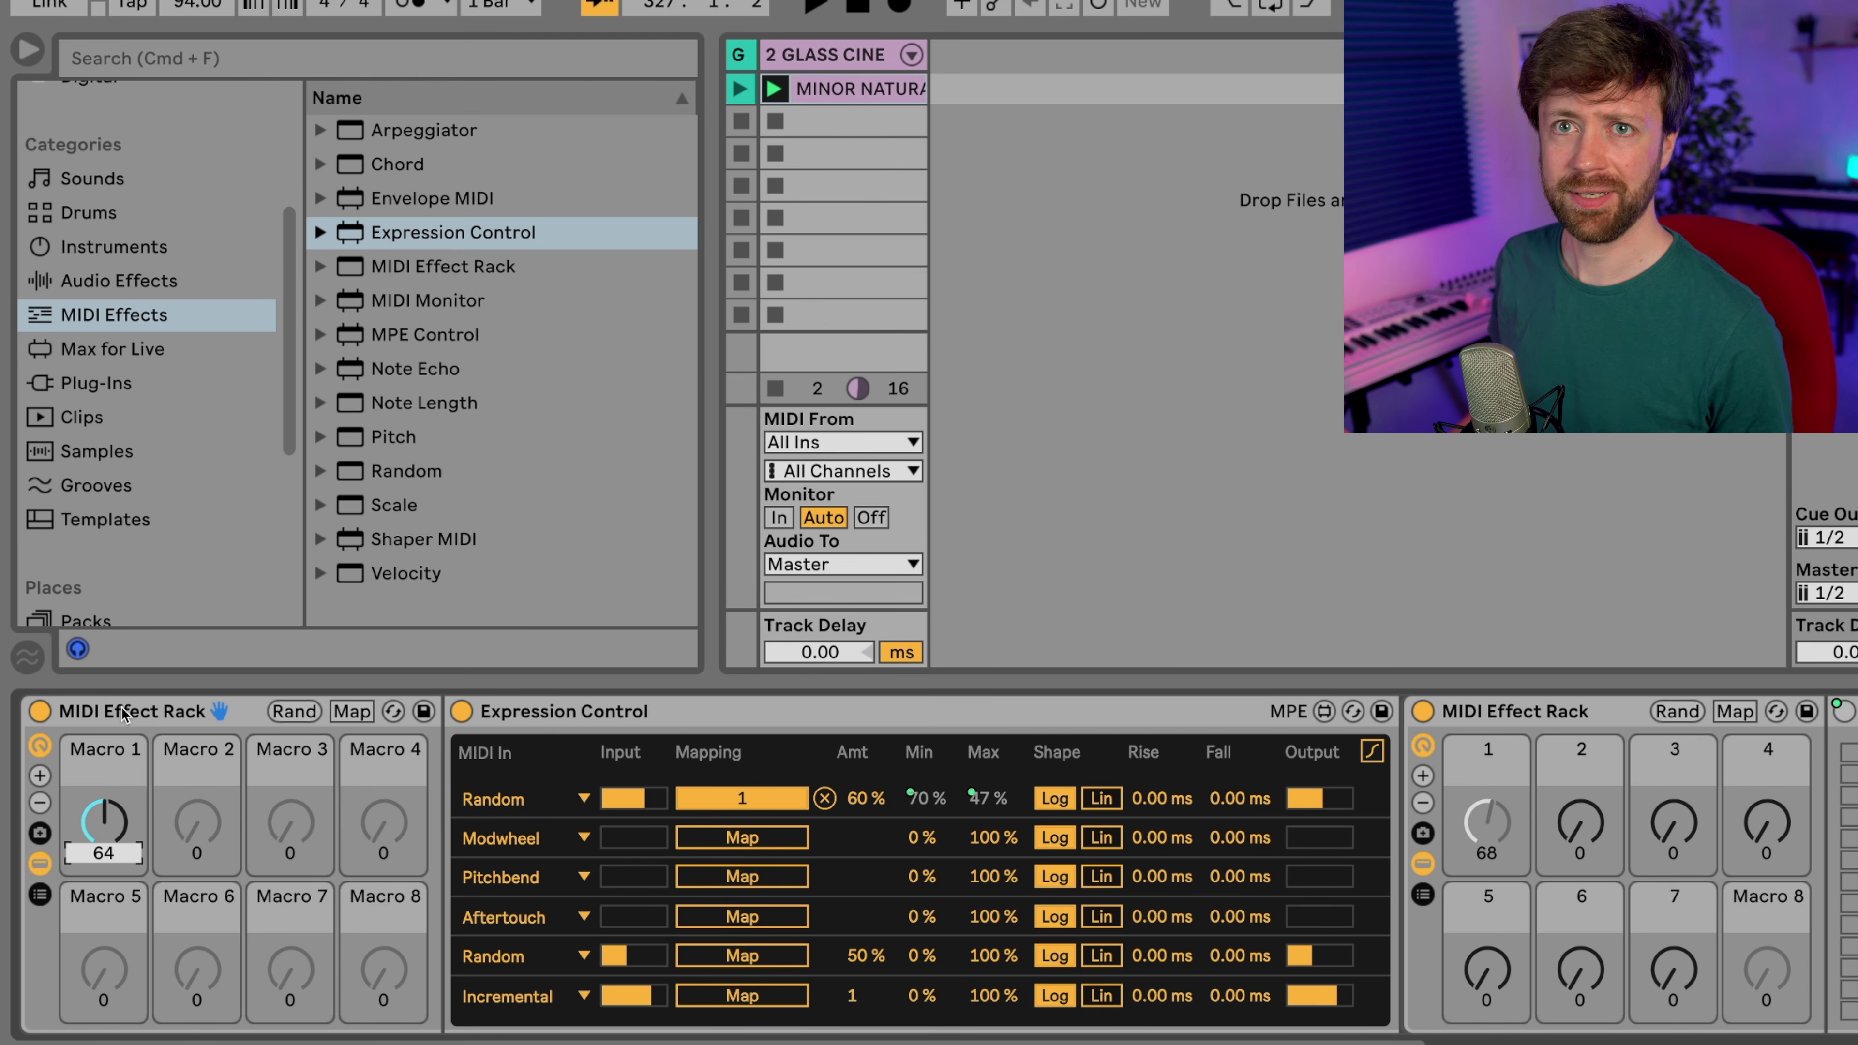
# - Set the remaining input sources of the Expression Control to Random, replacing Modwheel, Pitchbend, Aftertouch and Incremental
pyautogui.click(497, 838)
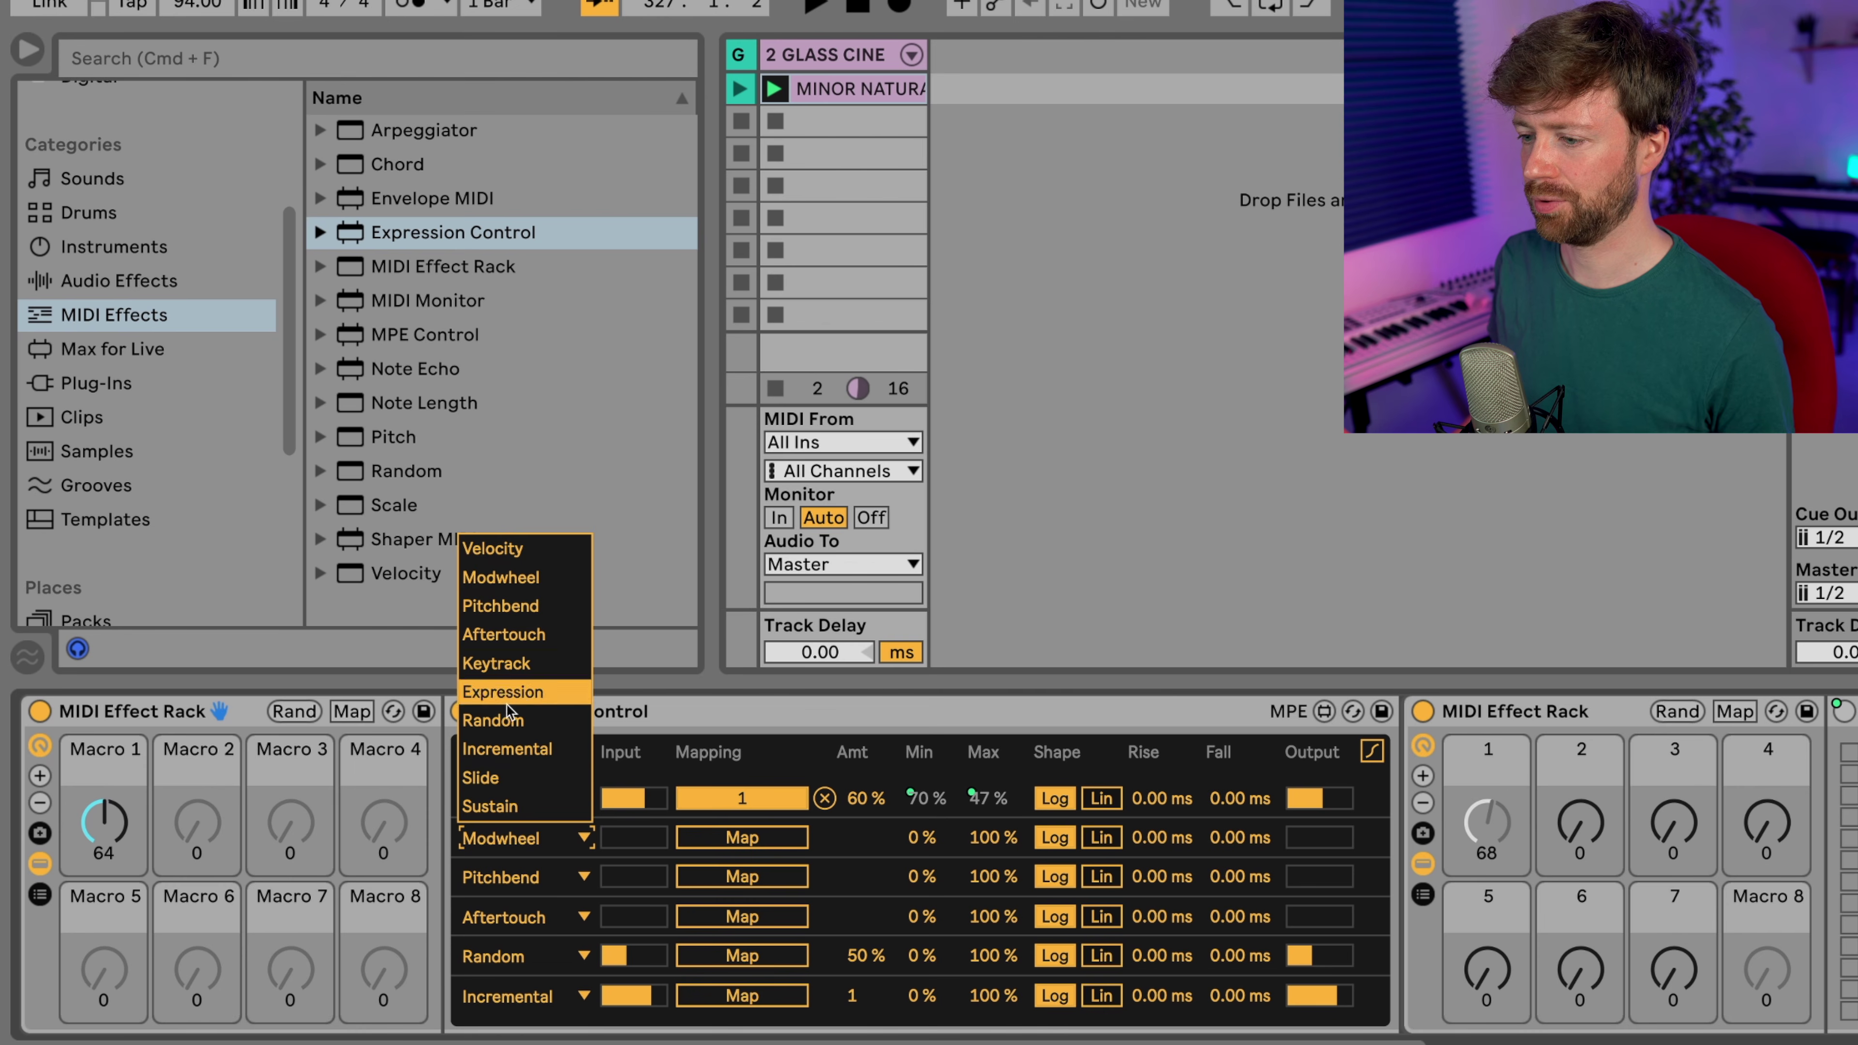
pyautogui.click(509, 718)
pyautogui.click(512, 877)
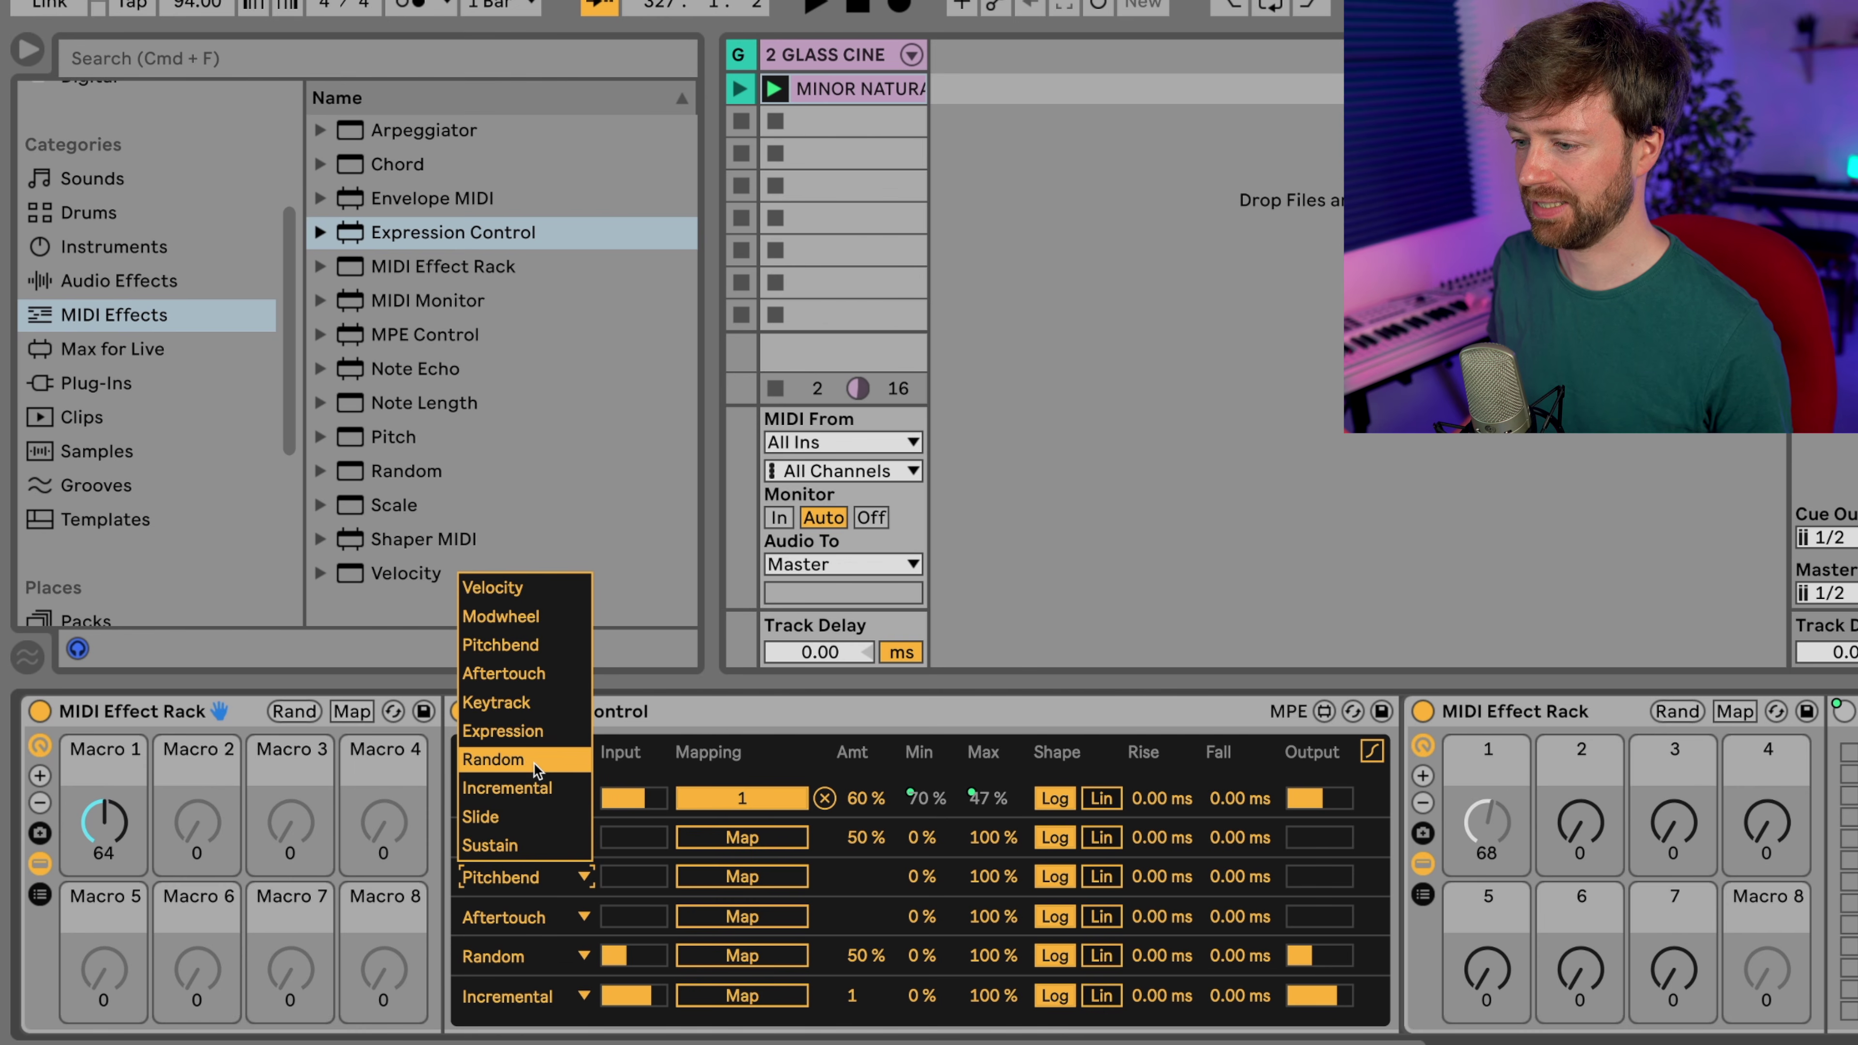
pyautogui.click(538, 761)
pyautogui.click(541, 916)
pyautogui.click(545, 801)
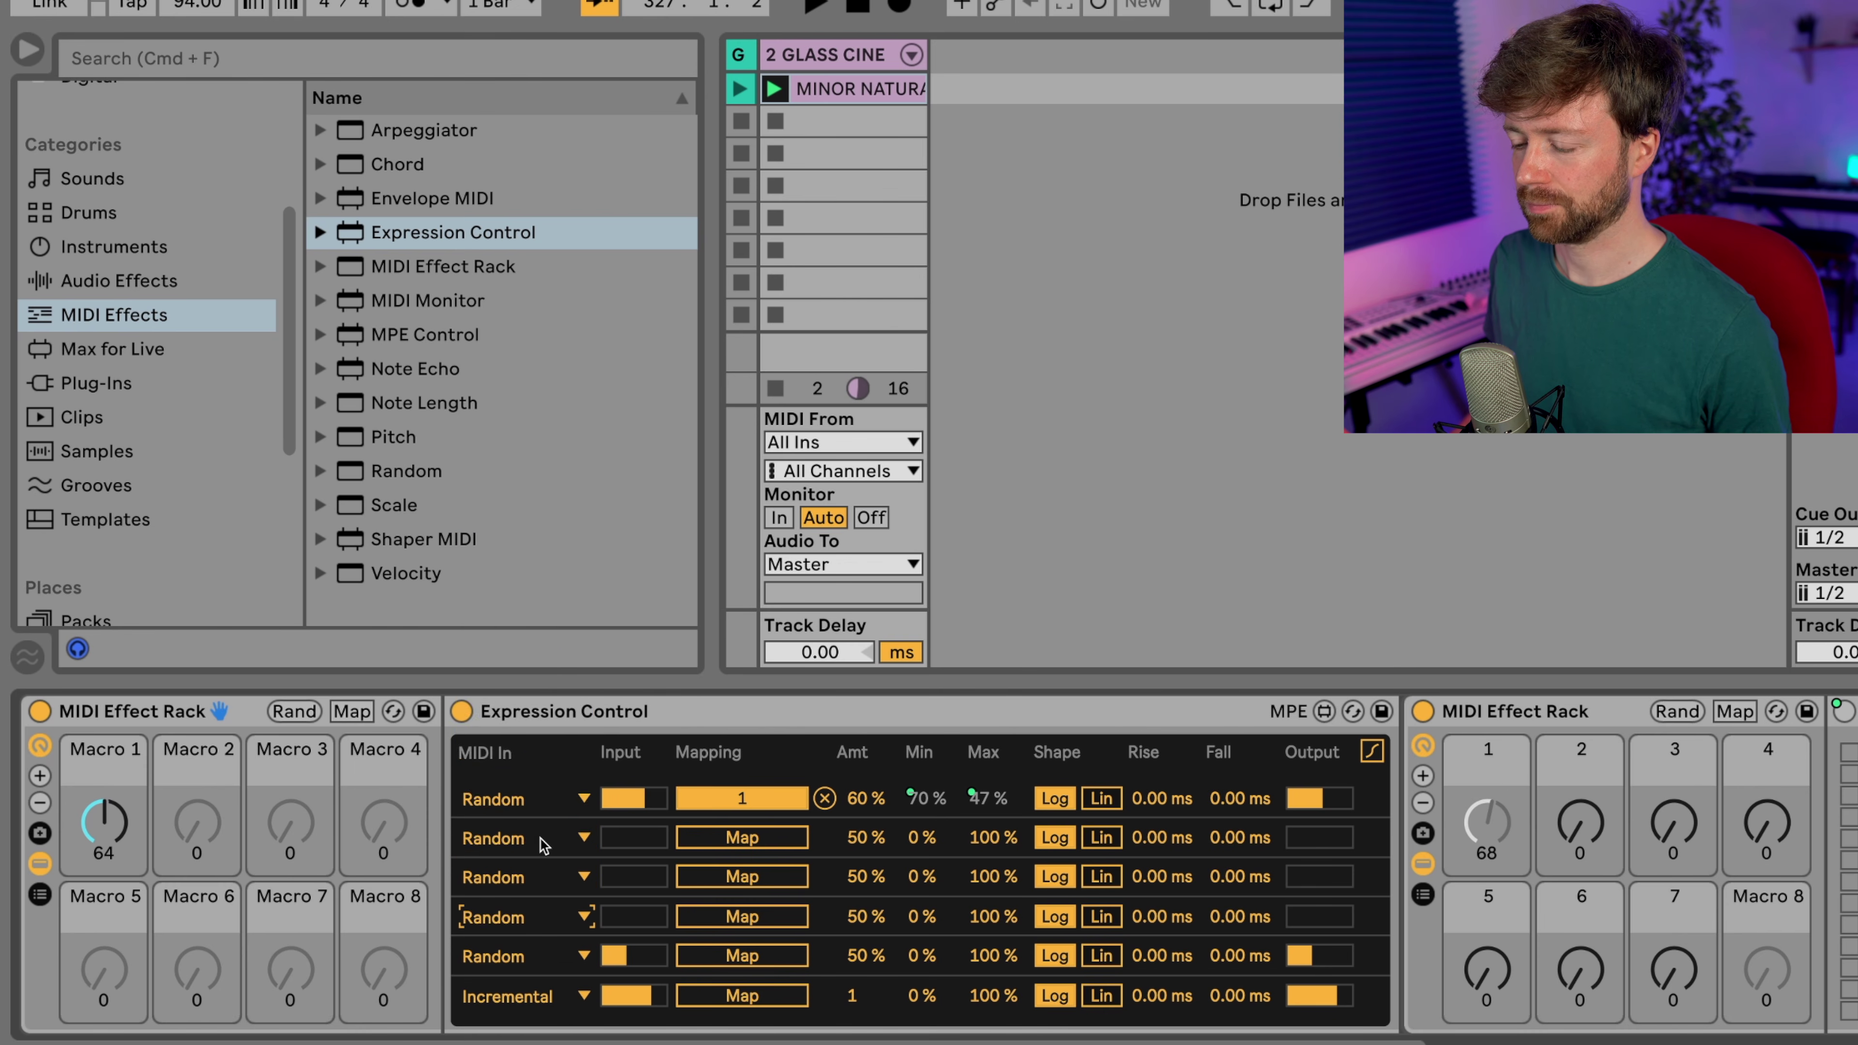
pyautogui.click(527, 948)
pyautogui.click(521, 963)
pyautogui.click(510, 997)
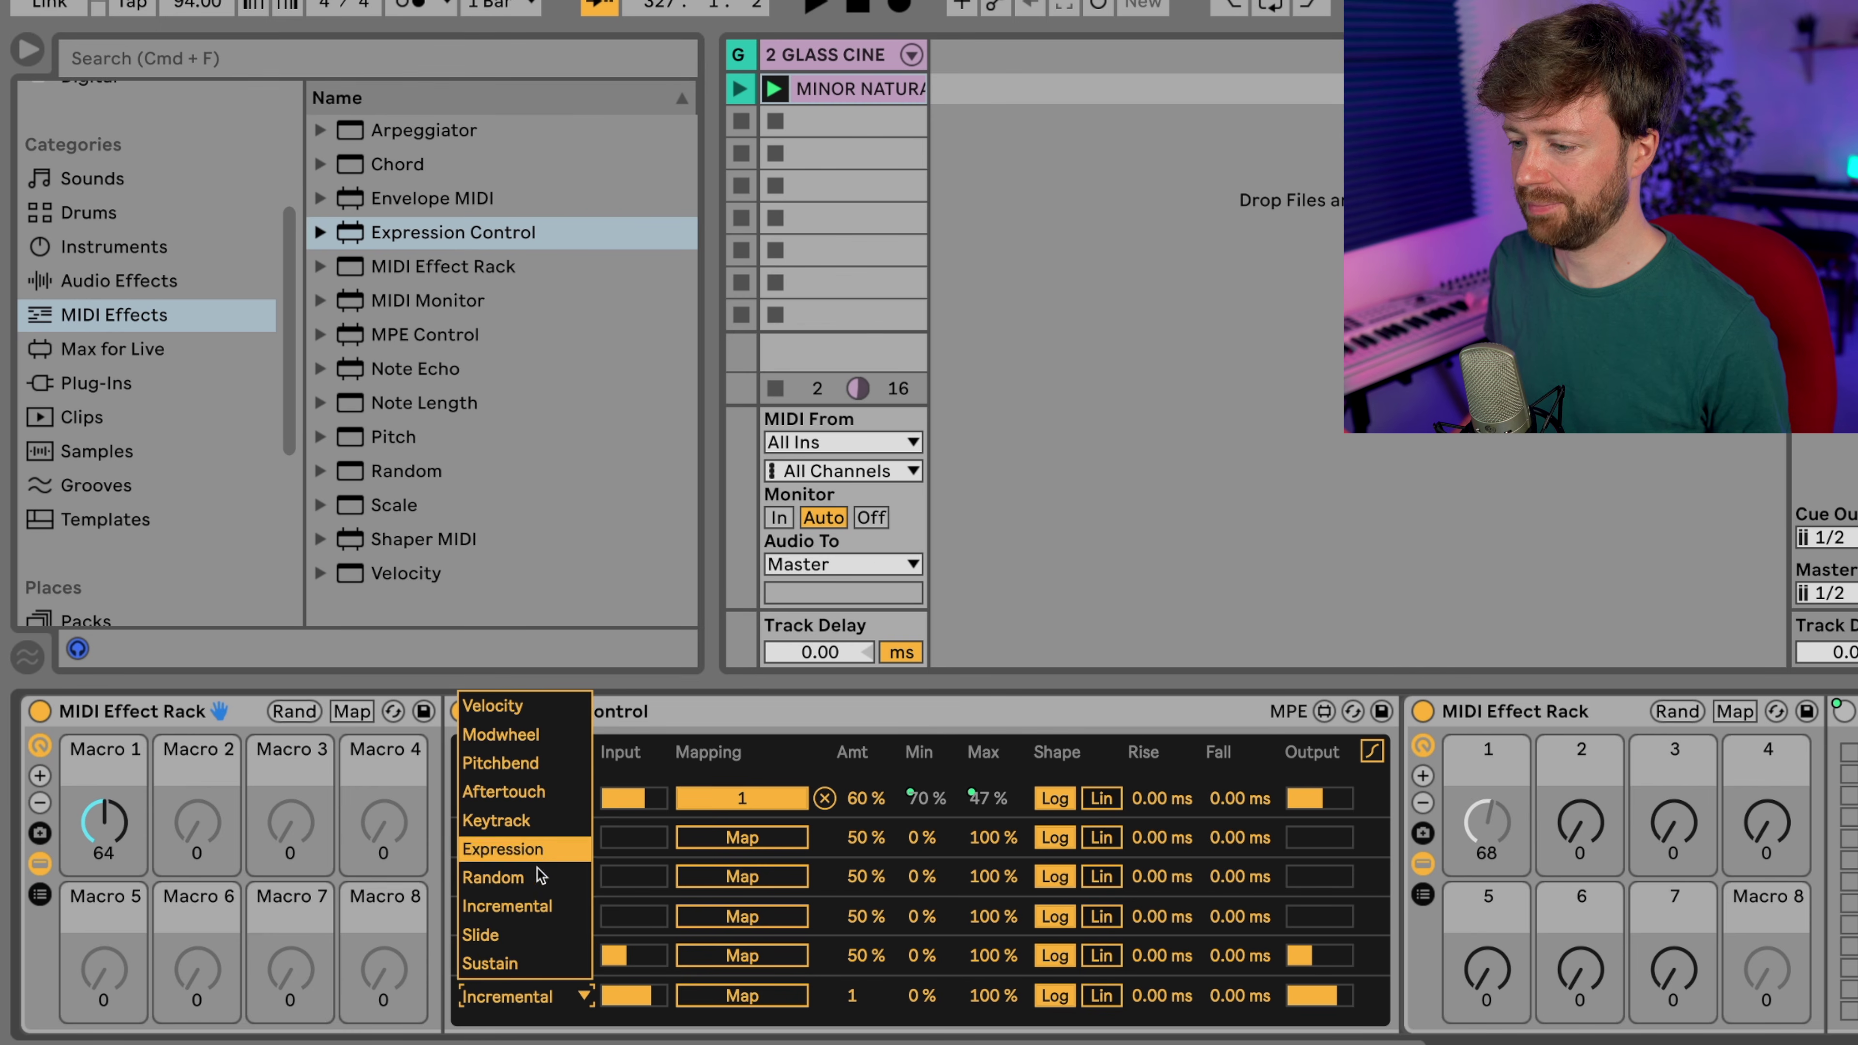
pyautogui.click(540, 877)
# - Map the second to sixth Random slots of the Expression Control to macros 2 to 6 of the inner rack
pyautogui.click(738, 848)
pyautogui.click(1580, 823)
pyautogui.click(768, 877)
pyautogui.click(1673, 823)
pyautogui.click(742, 916)
pyautogui.click(1741, 822)
pyautogui.click(732, 957)
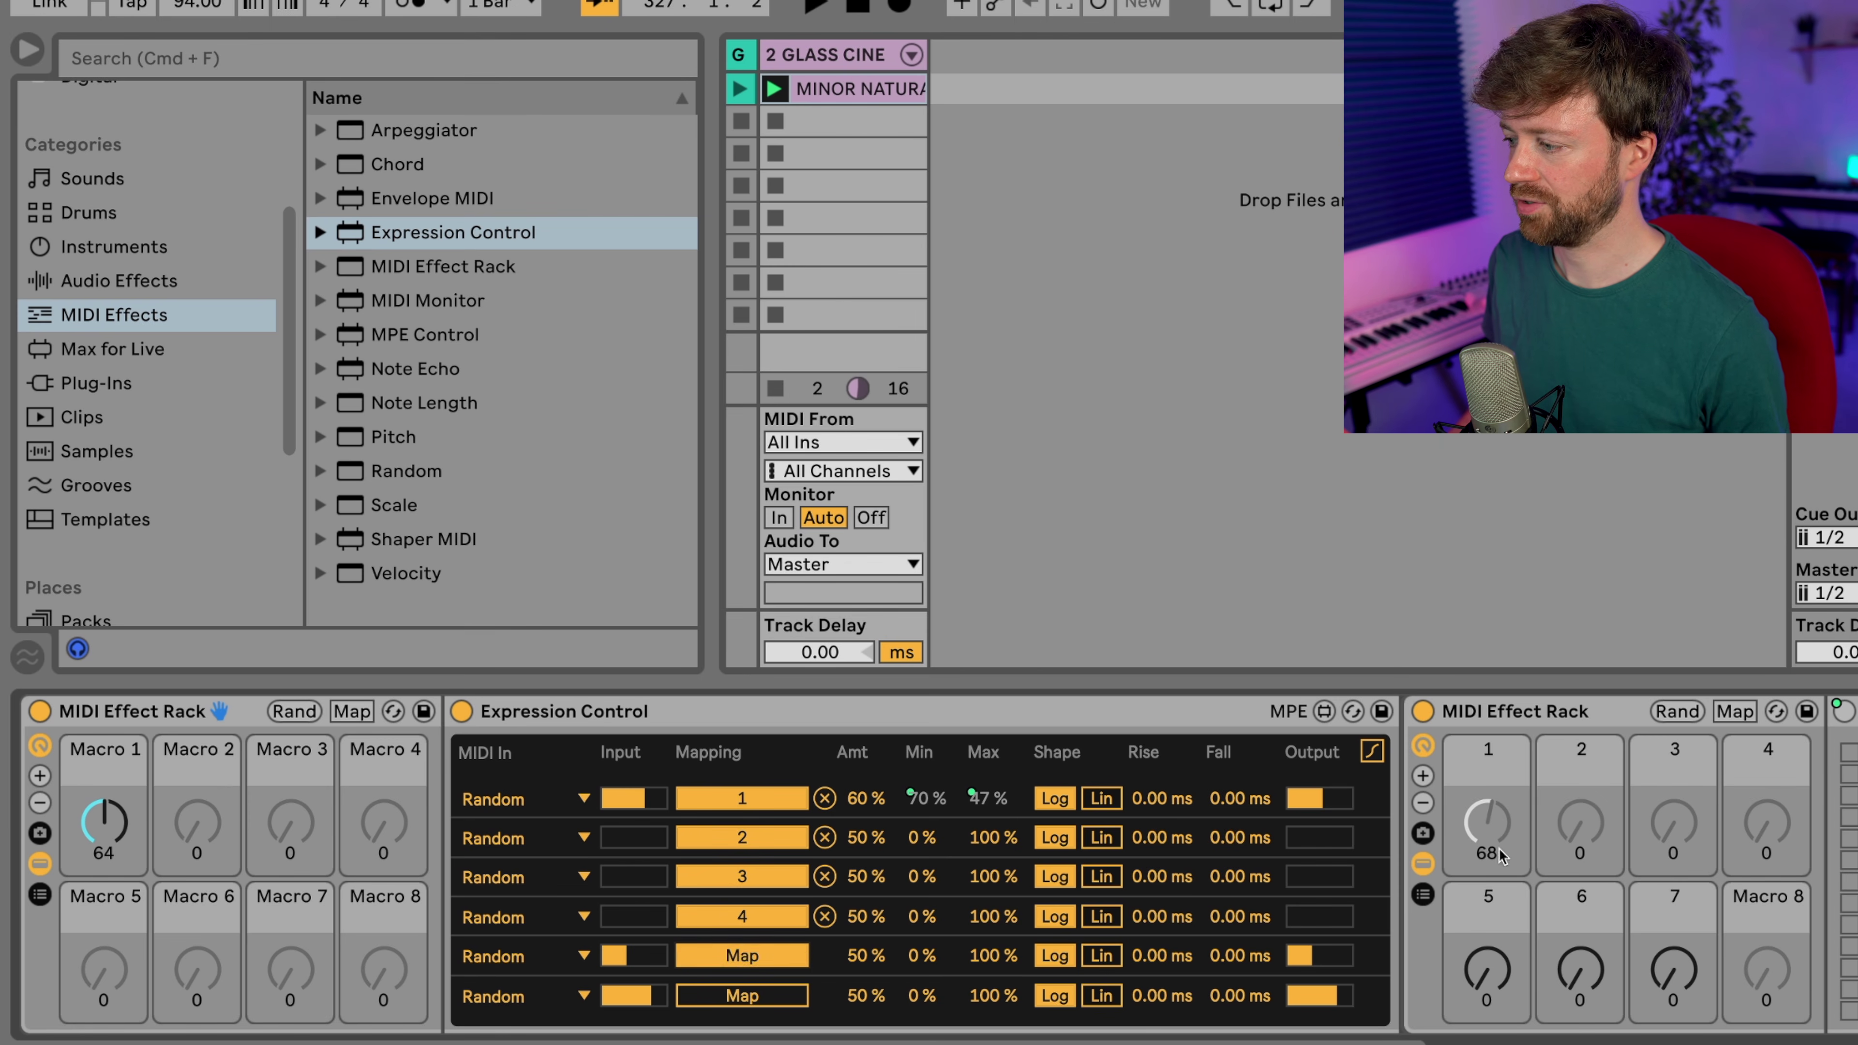
pyautogui.click(1485, 969)
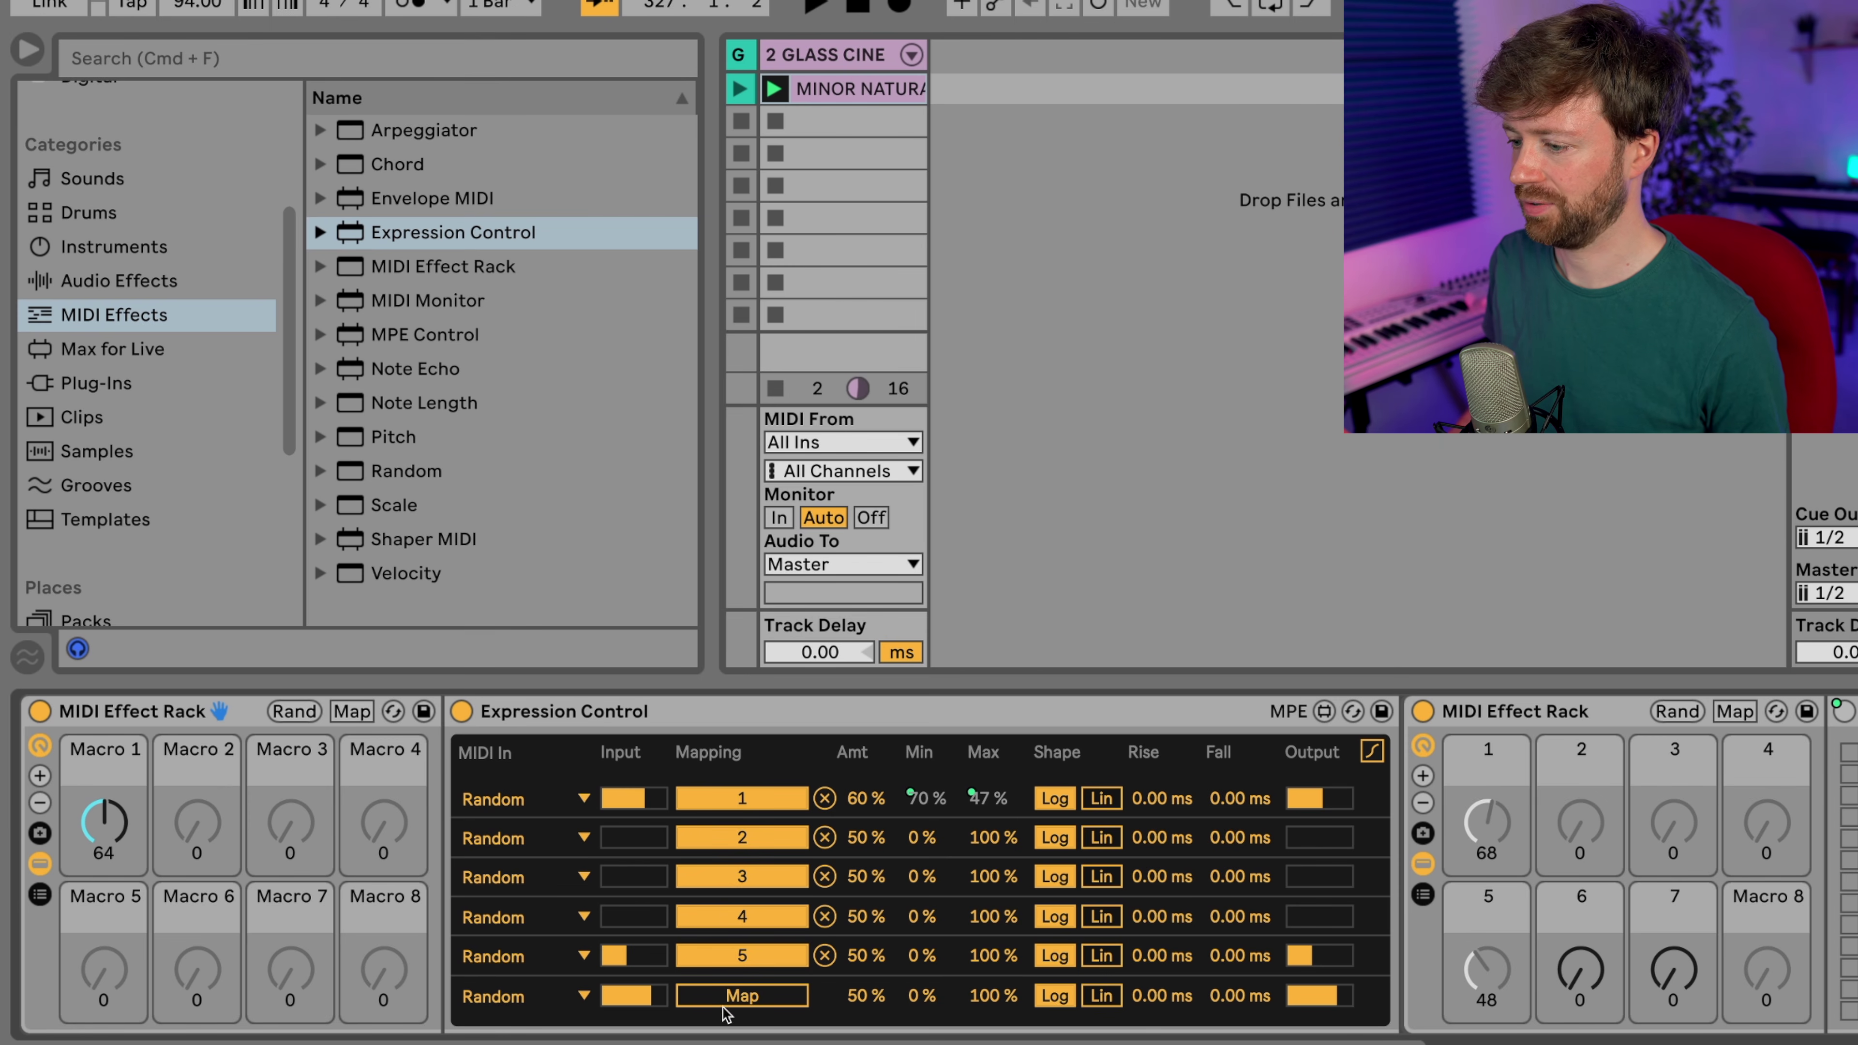
pyautogui.click(1580, 972)
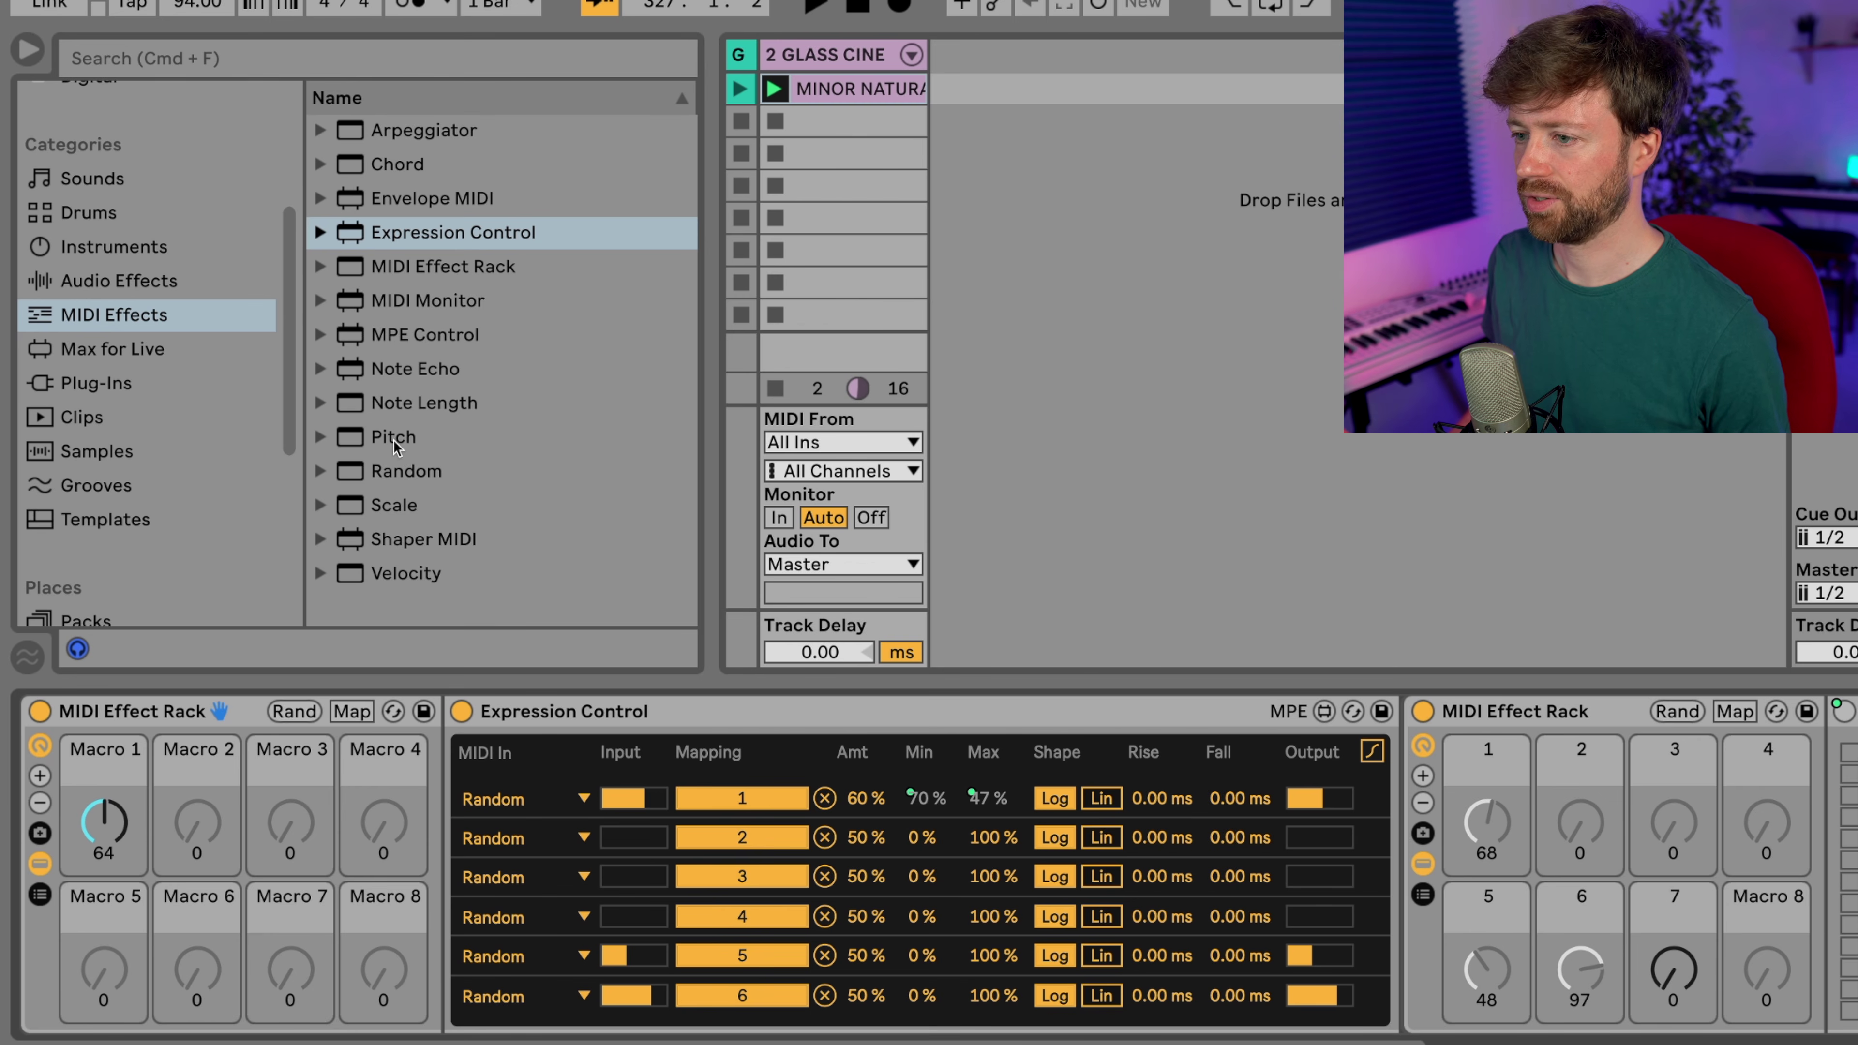
# - Add a second Expression Control before the inner rack and map its first slot, set to Random, to inner macro 7
pyautogui.moveTo(424, 233); pyautogui.dragTo(1381, 853)
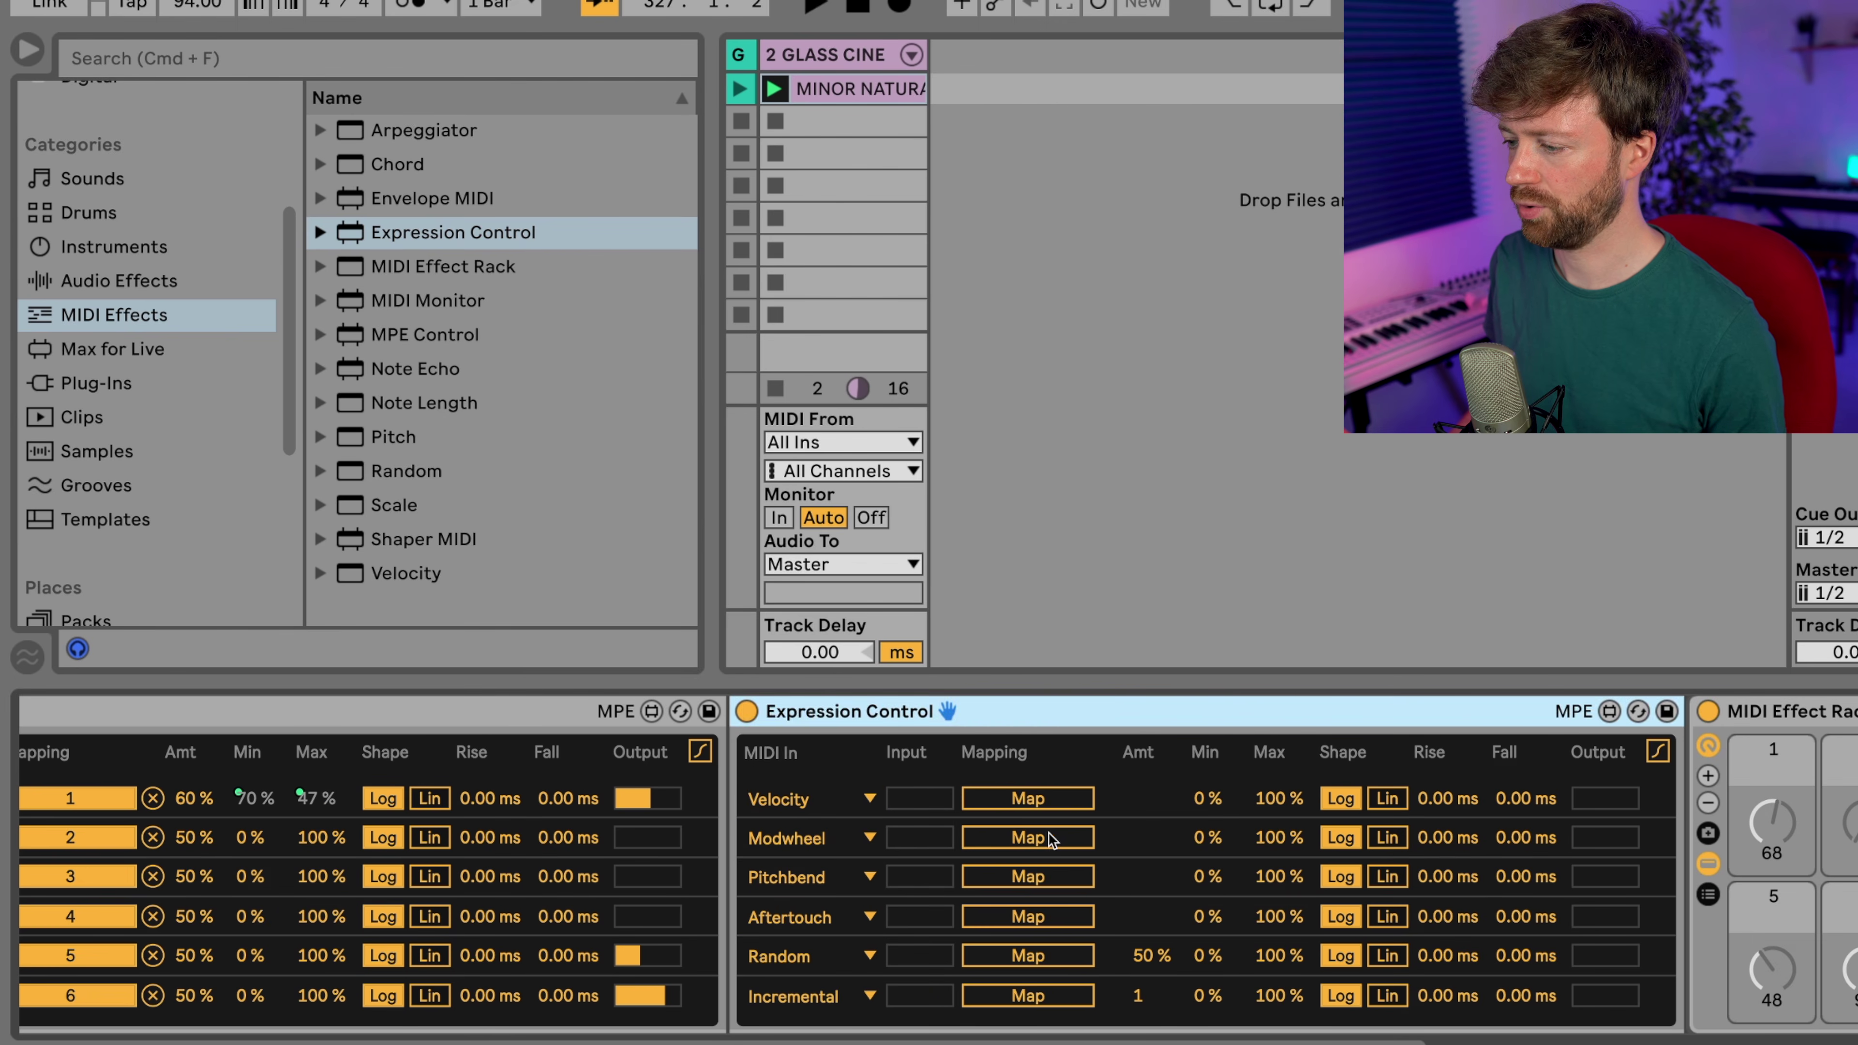
pyautogui.click(855, 804)
pyautogui.click(798, 681)
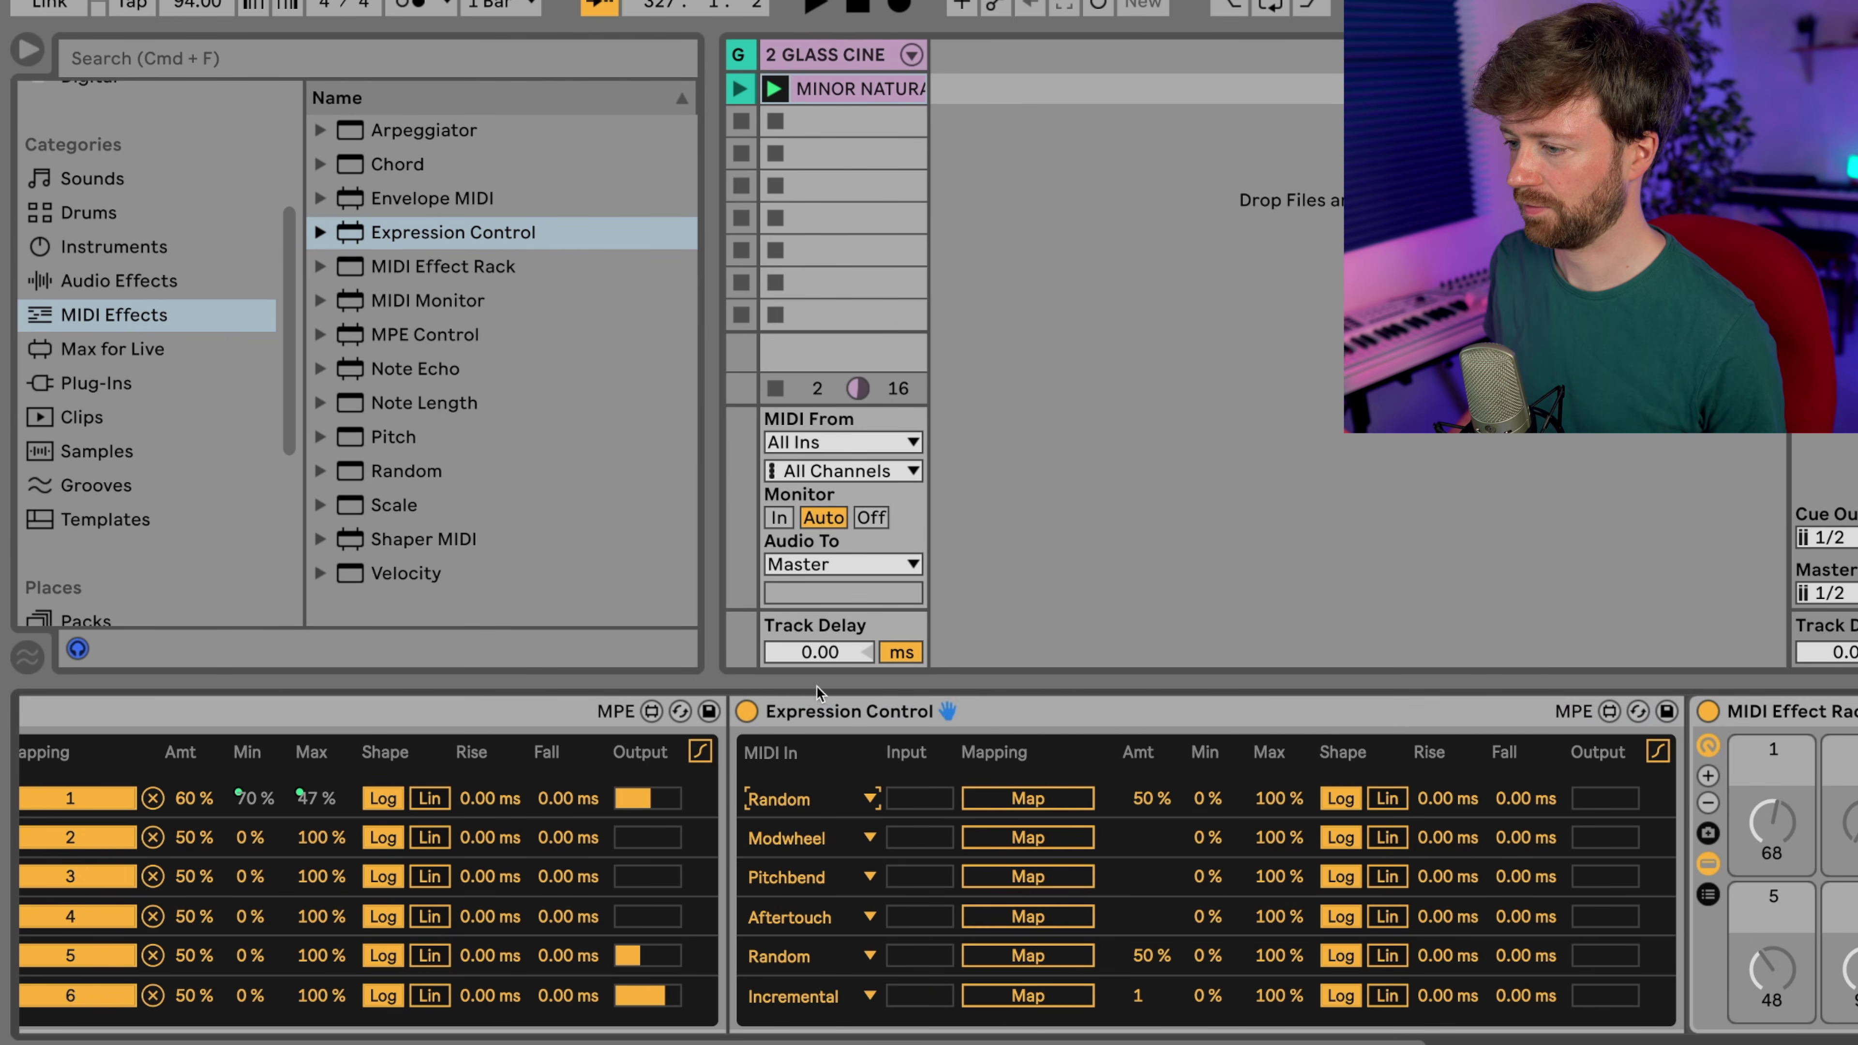
pyautogui.click(1084, 805)
pyautogui.hscroll(5, 1119, 811)
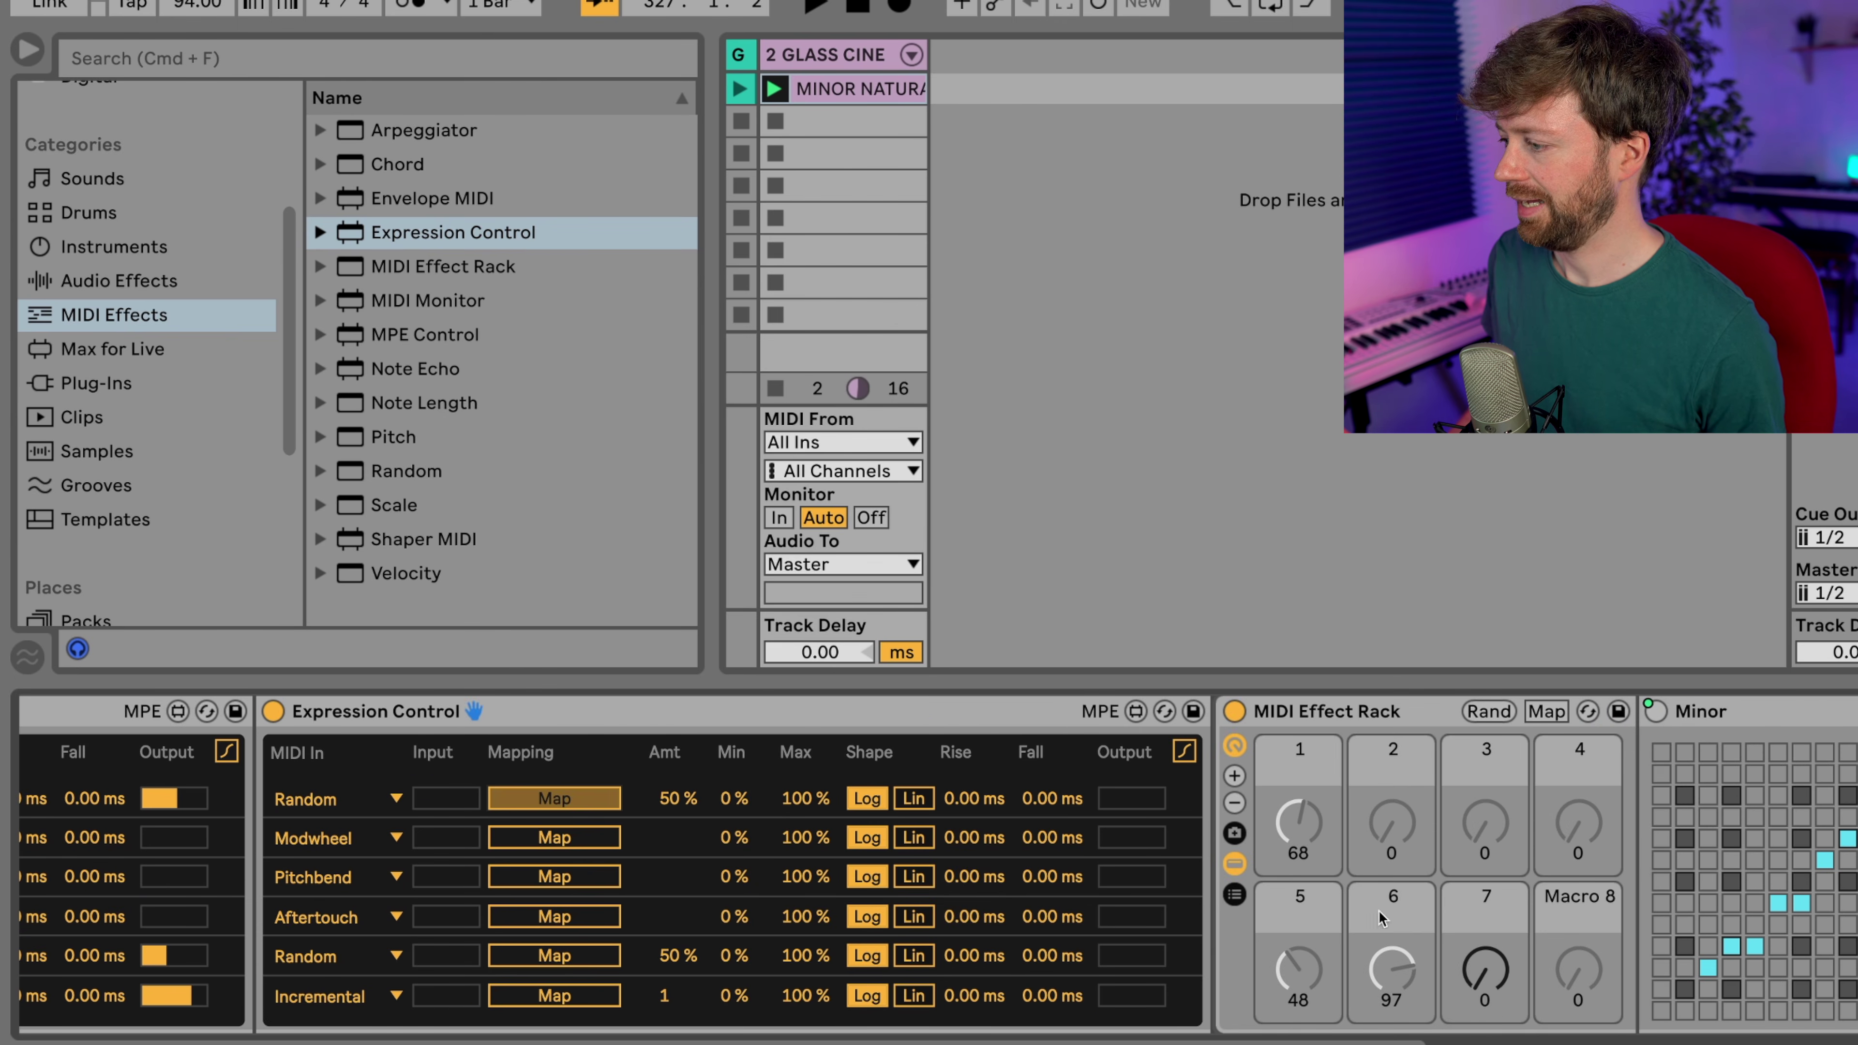
pyautogui.click(1497, 974)
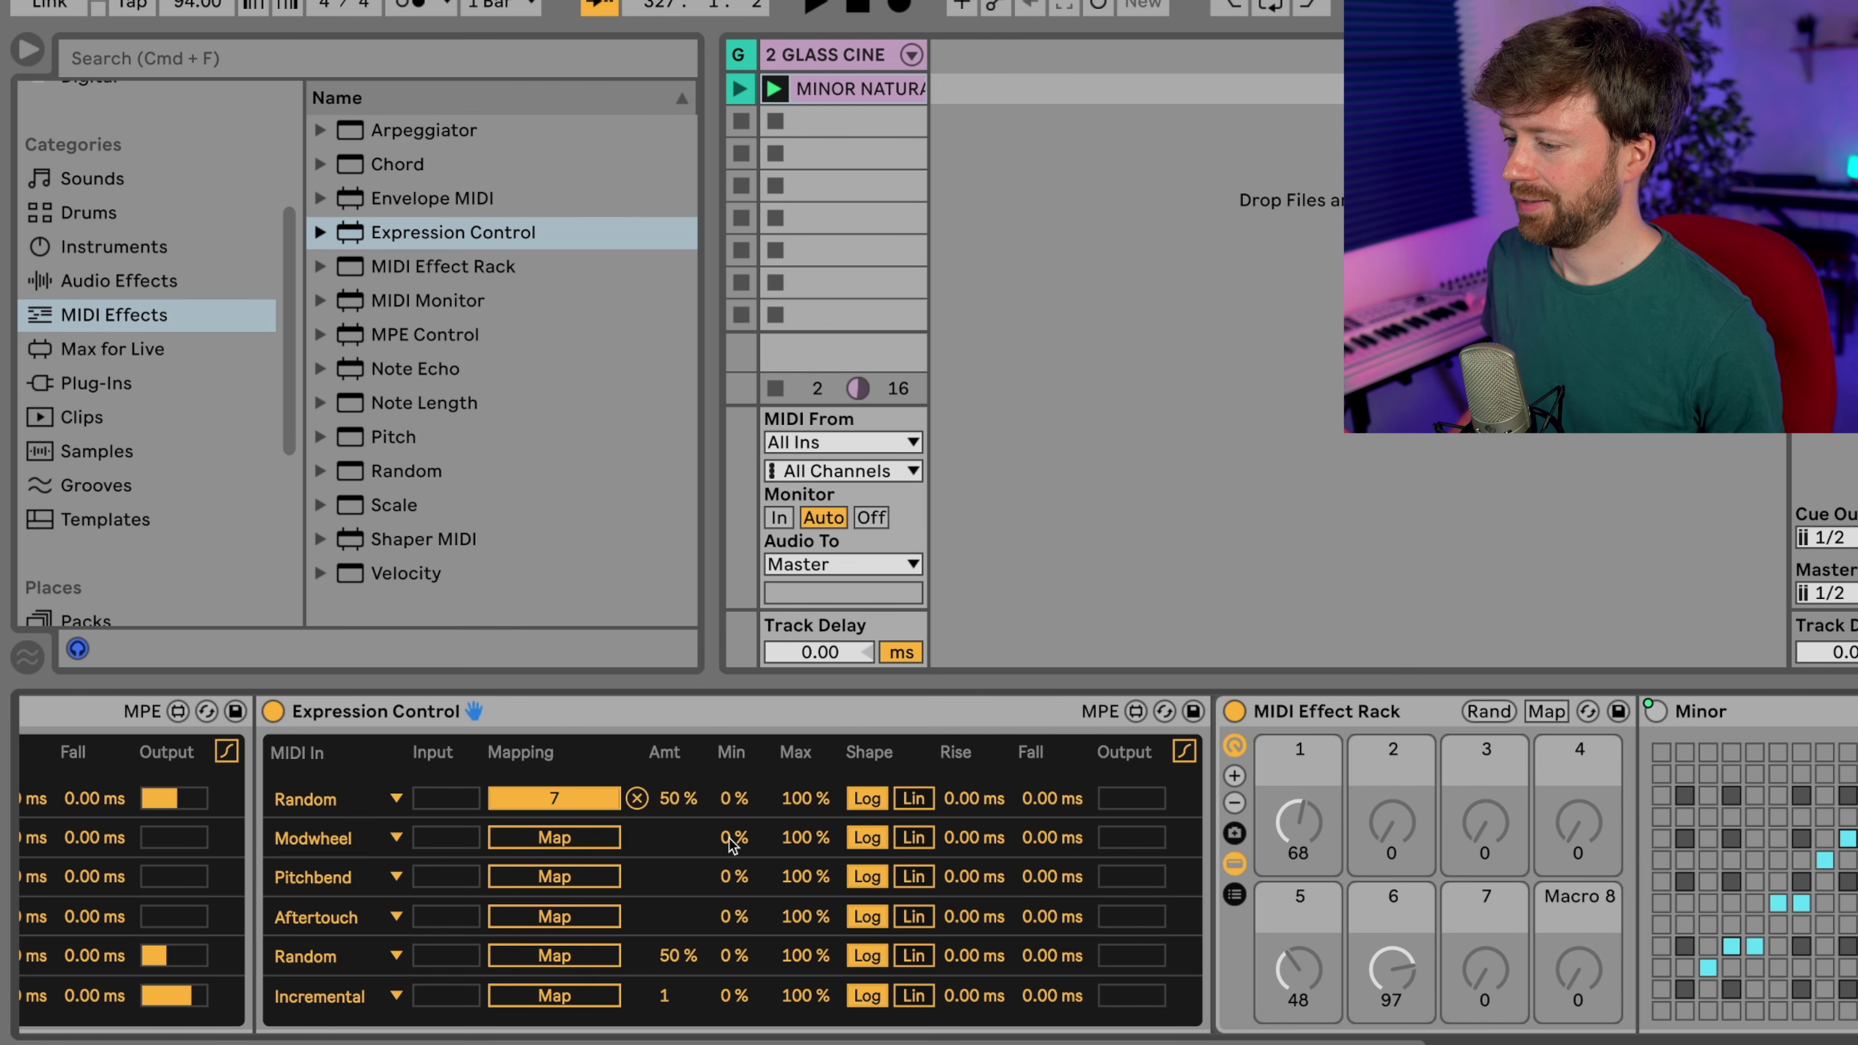
# - Map the other Random slots' Min and Max to outer macros 2 to 7, with ranges 40–100 % for Min and 40–54 % for Max
pyautogui.hscroll(-10, 724, 845)
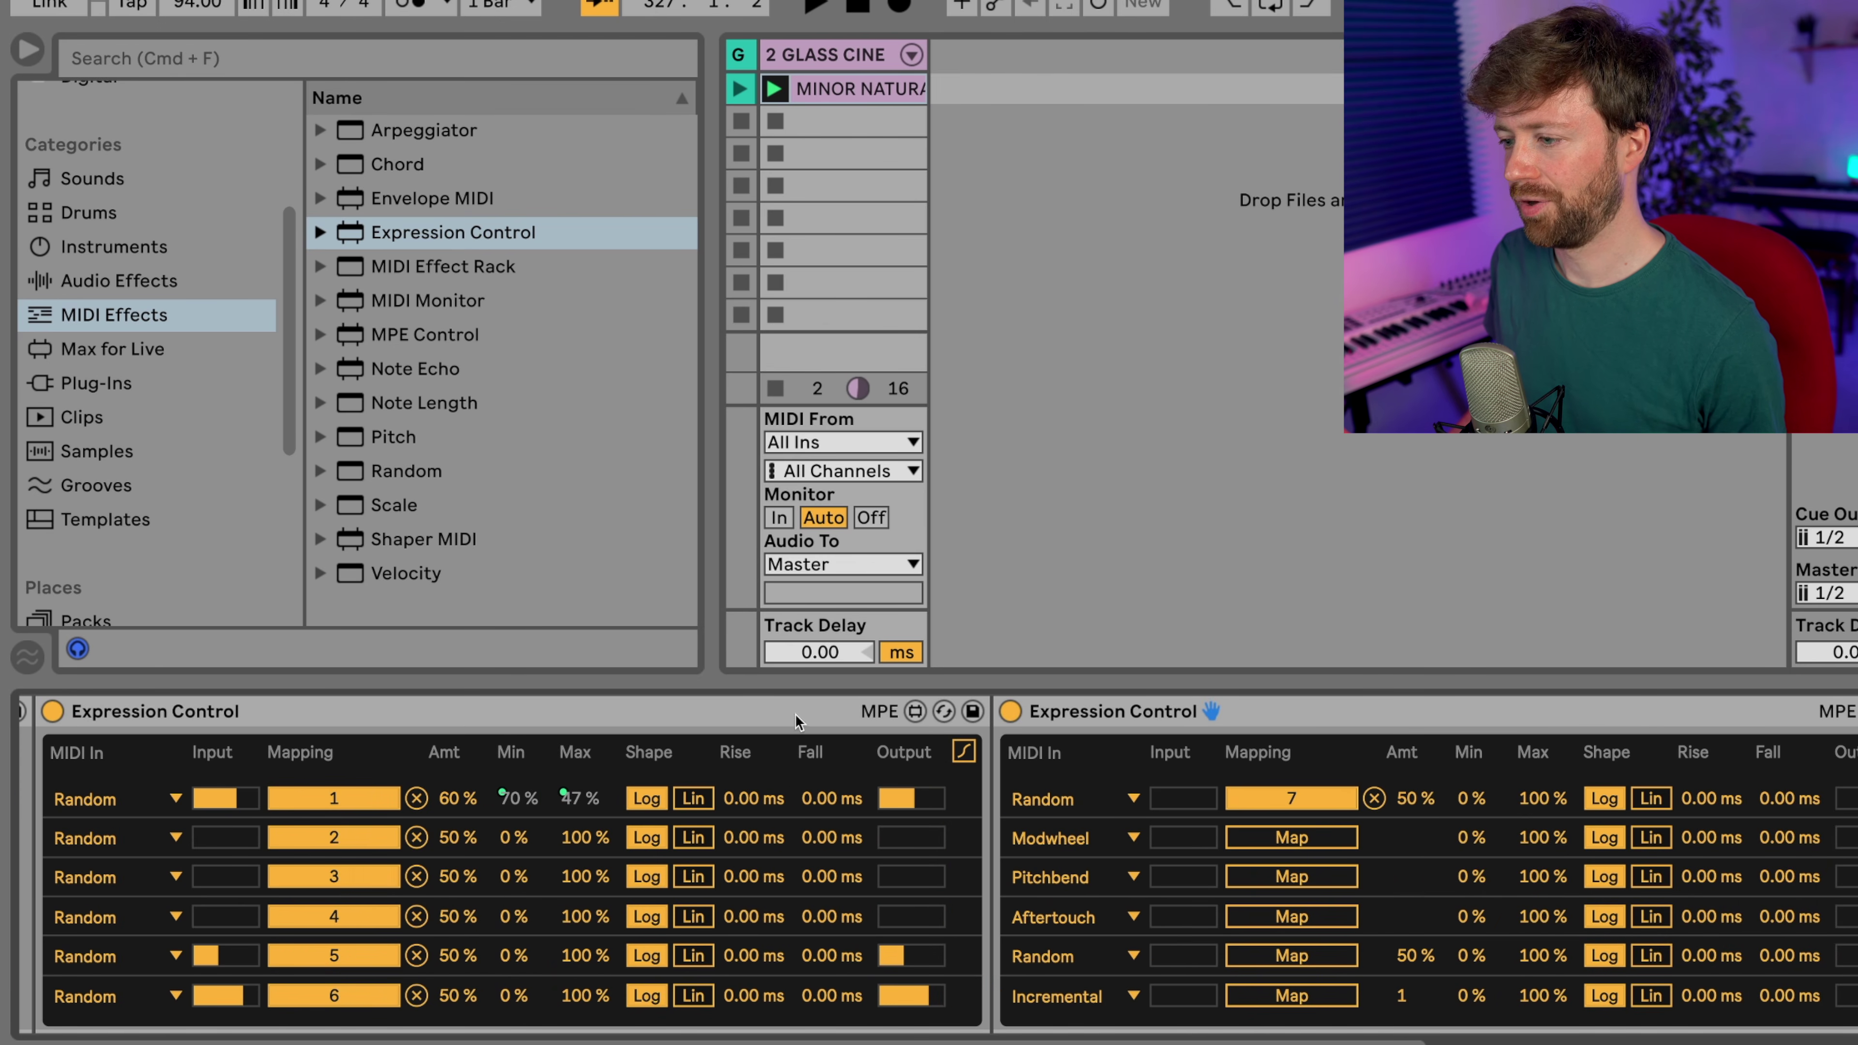
pyautogui.hscroll(-6, 438, 739)
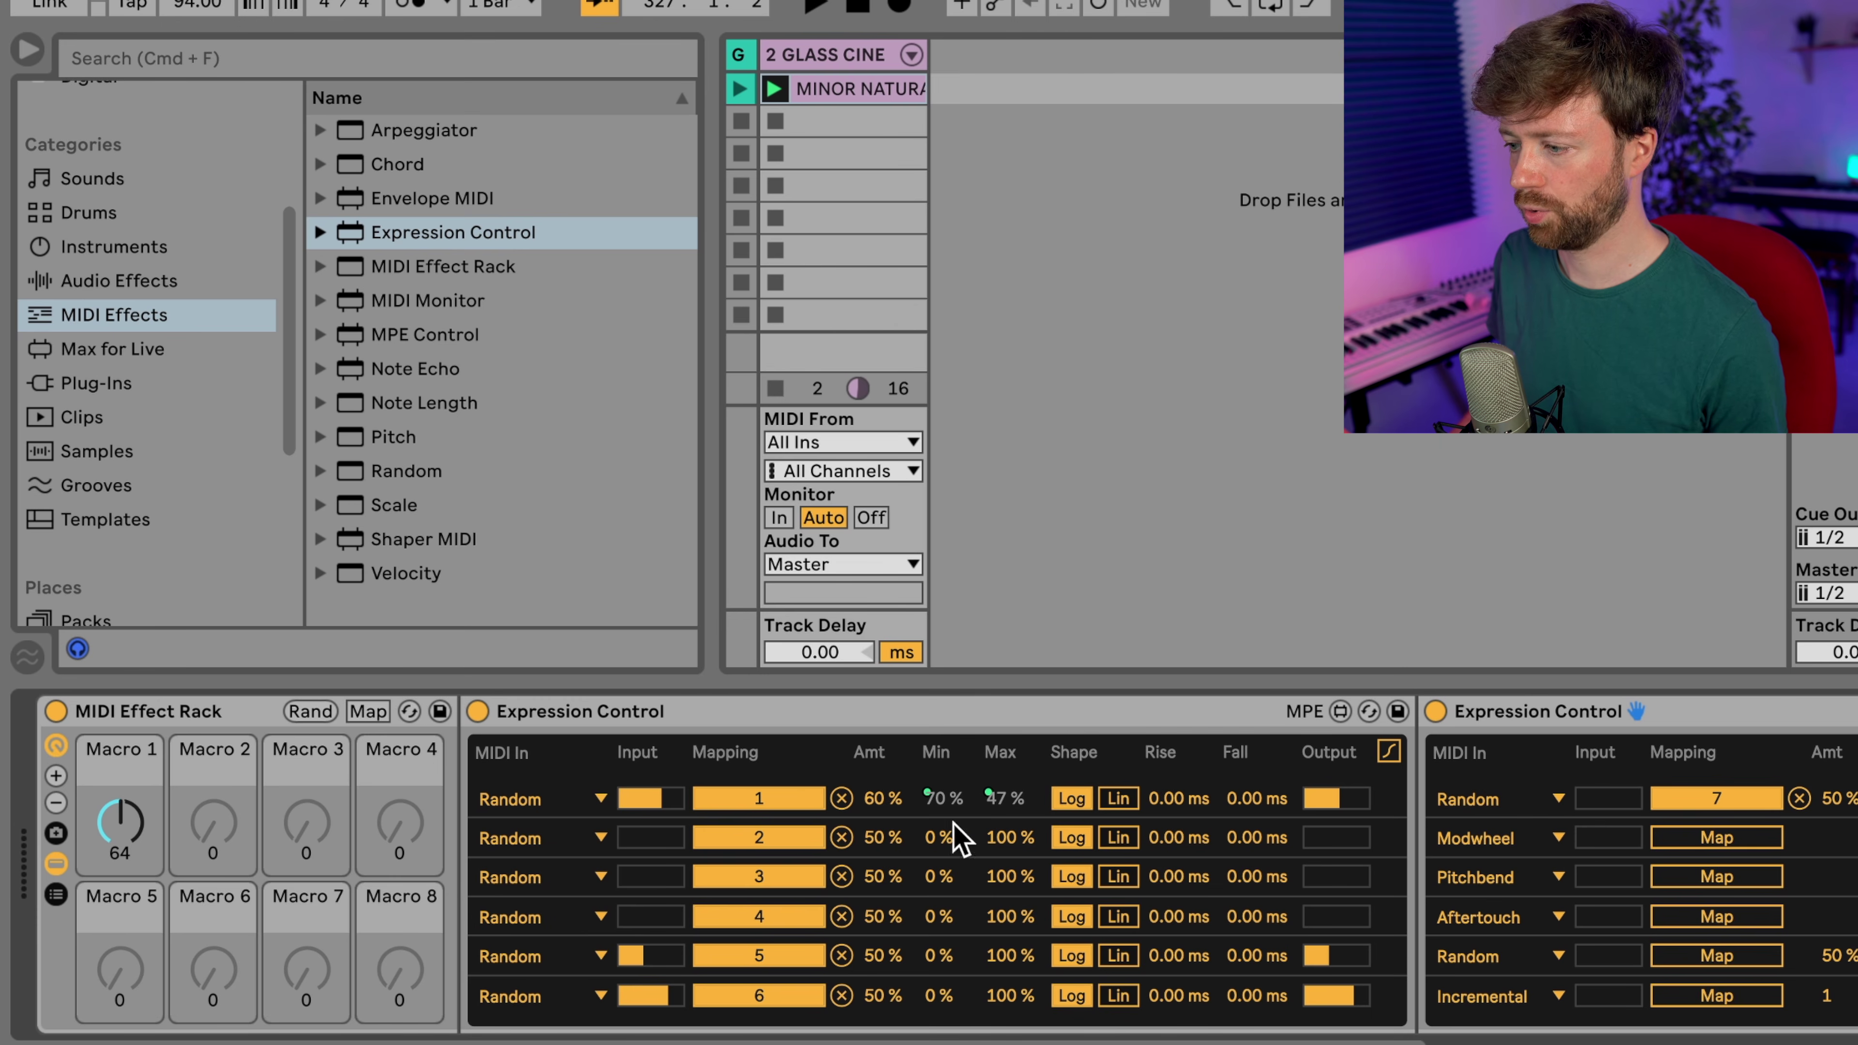
pyautogui.rightClick(939, 838)
pyautogui.click(985, 532)
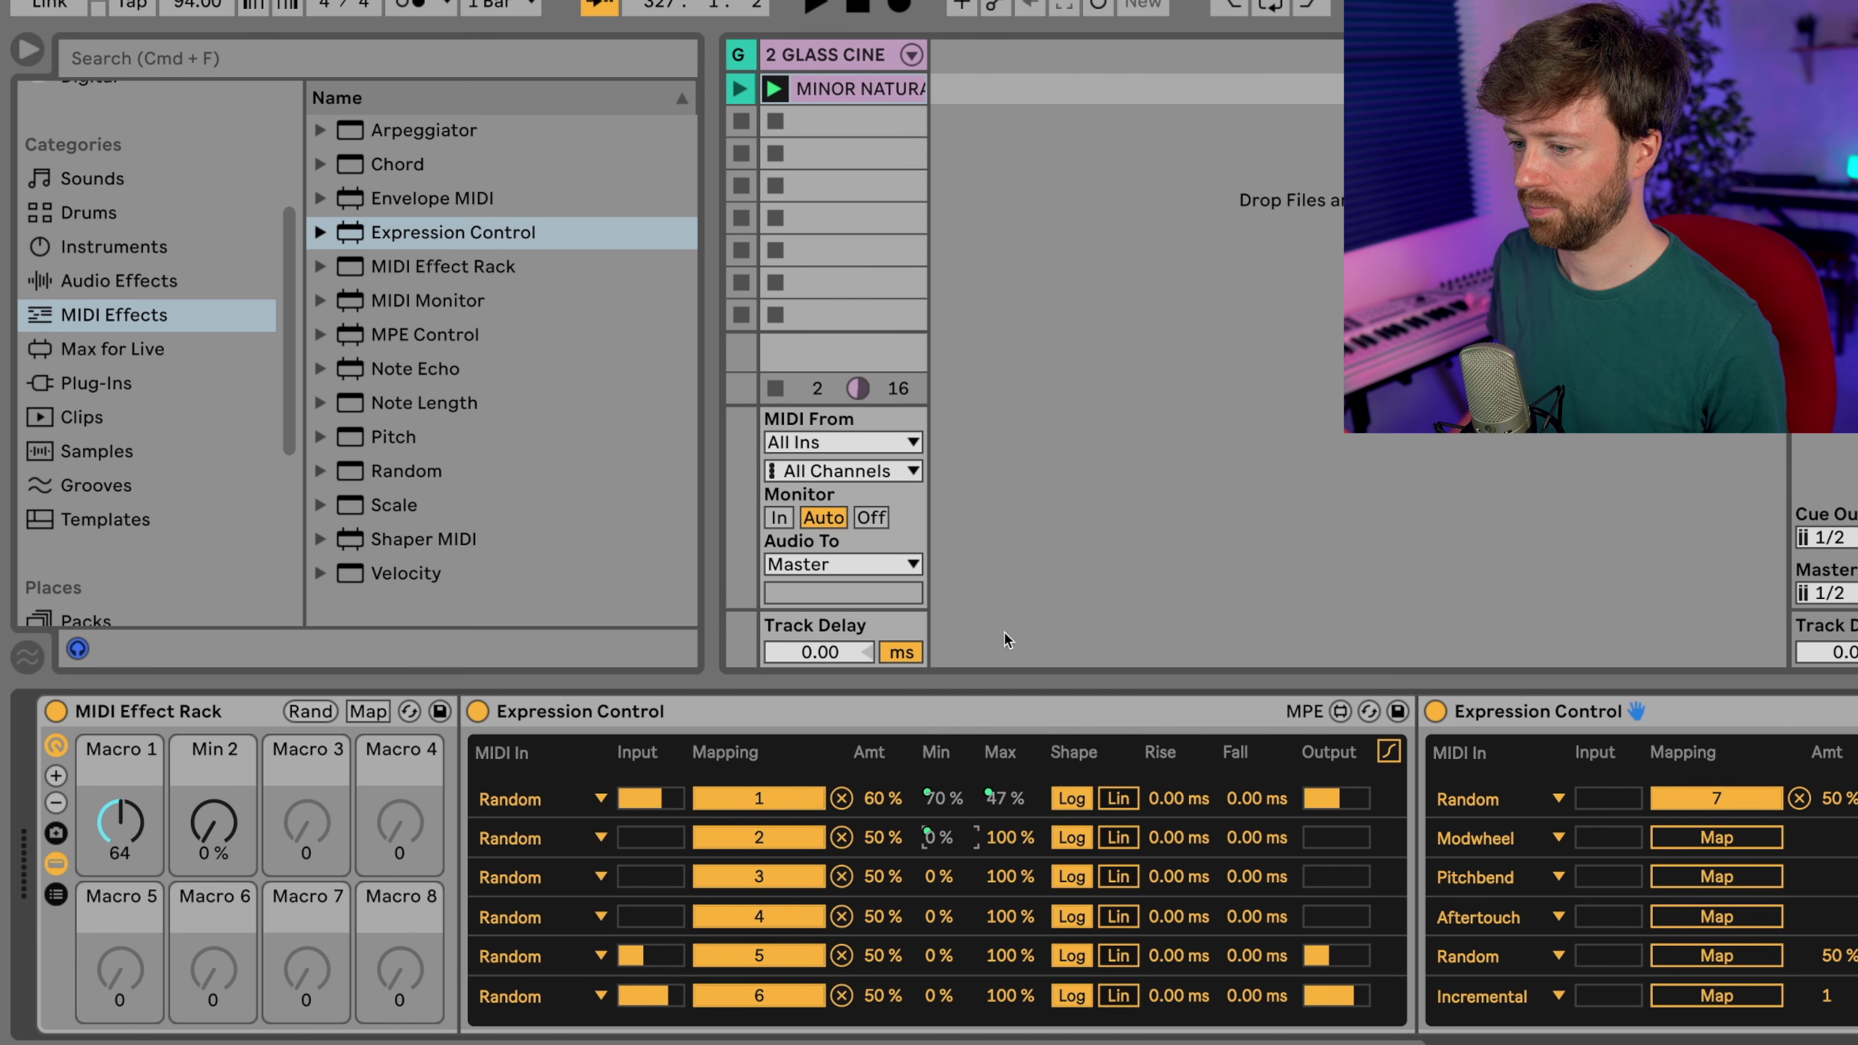
pyautogui.rightClick(1009, 838)
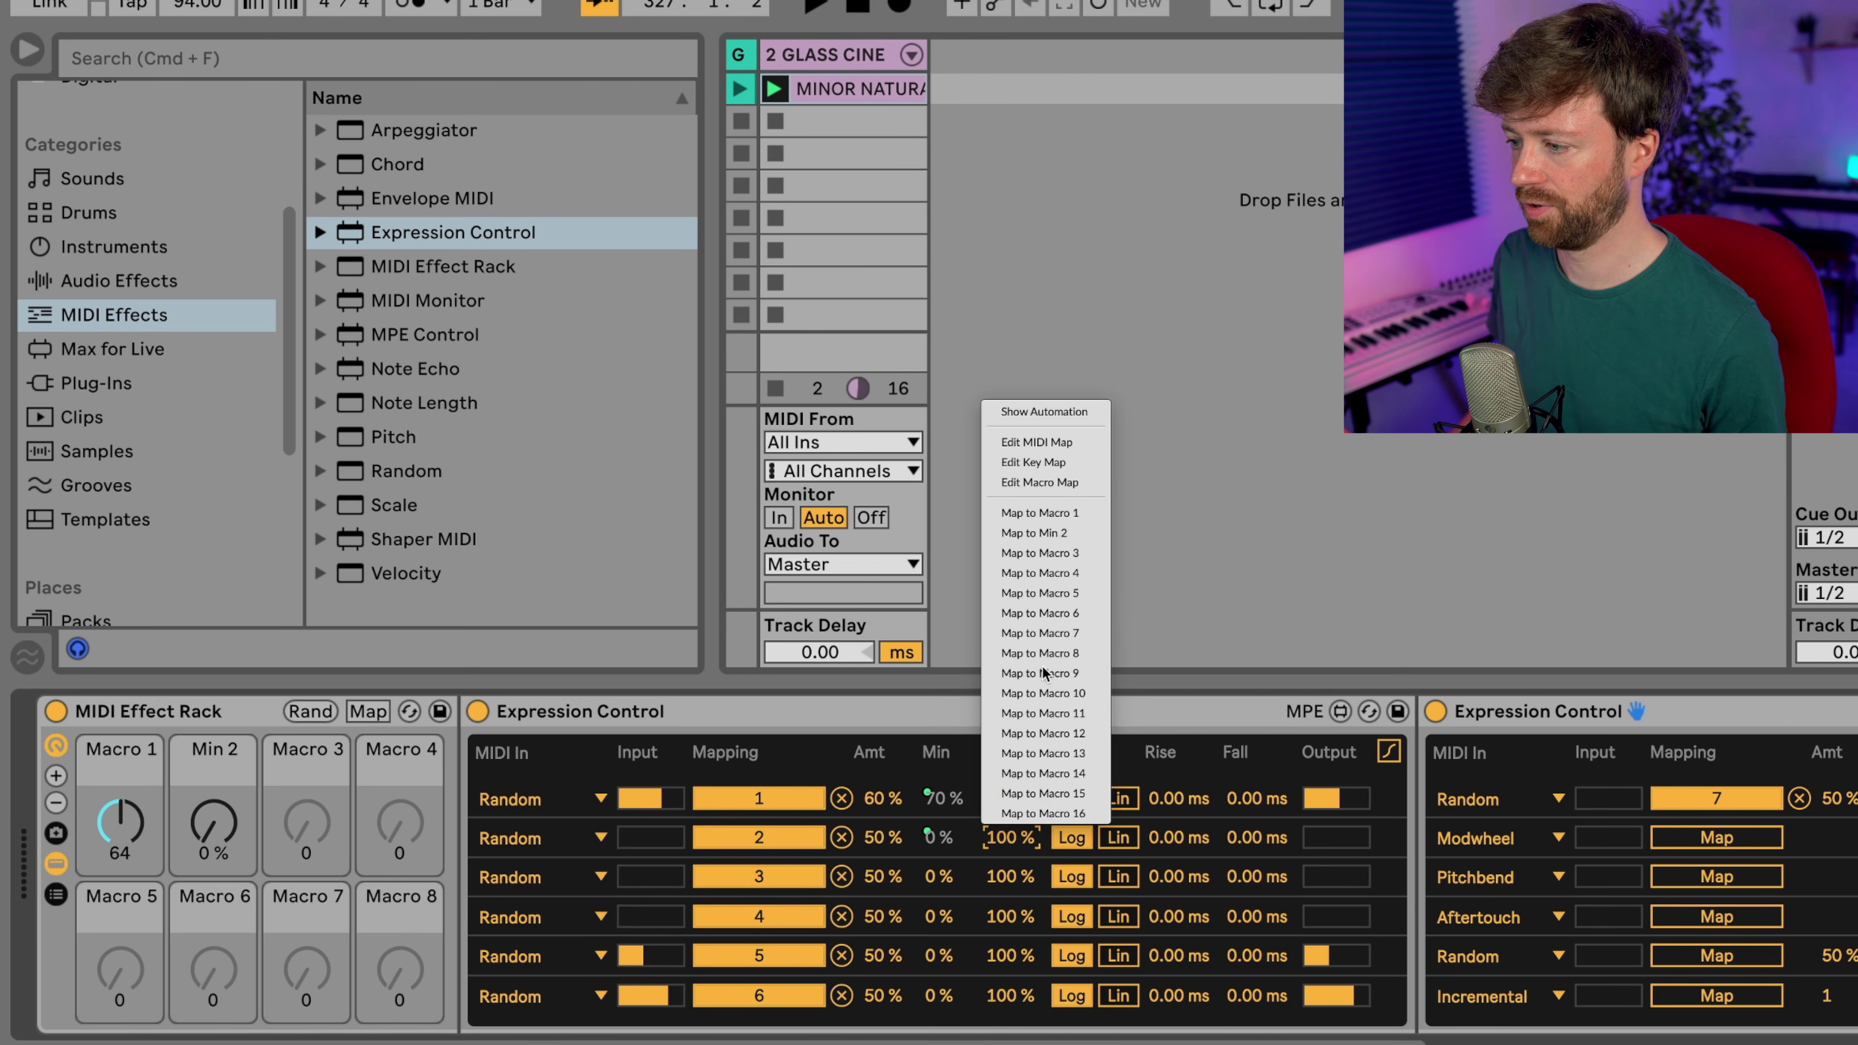
pyautogui.click(1051, 534)
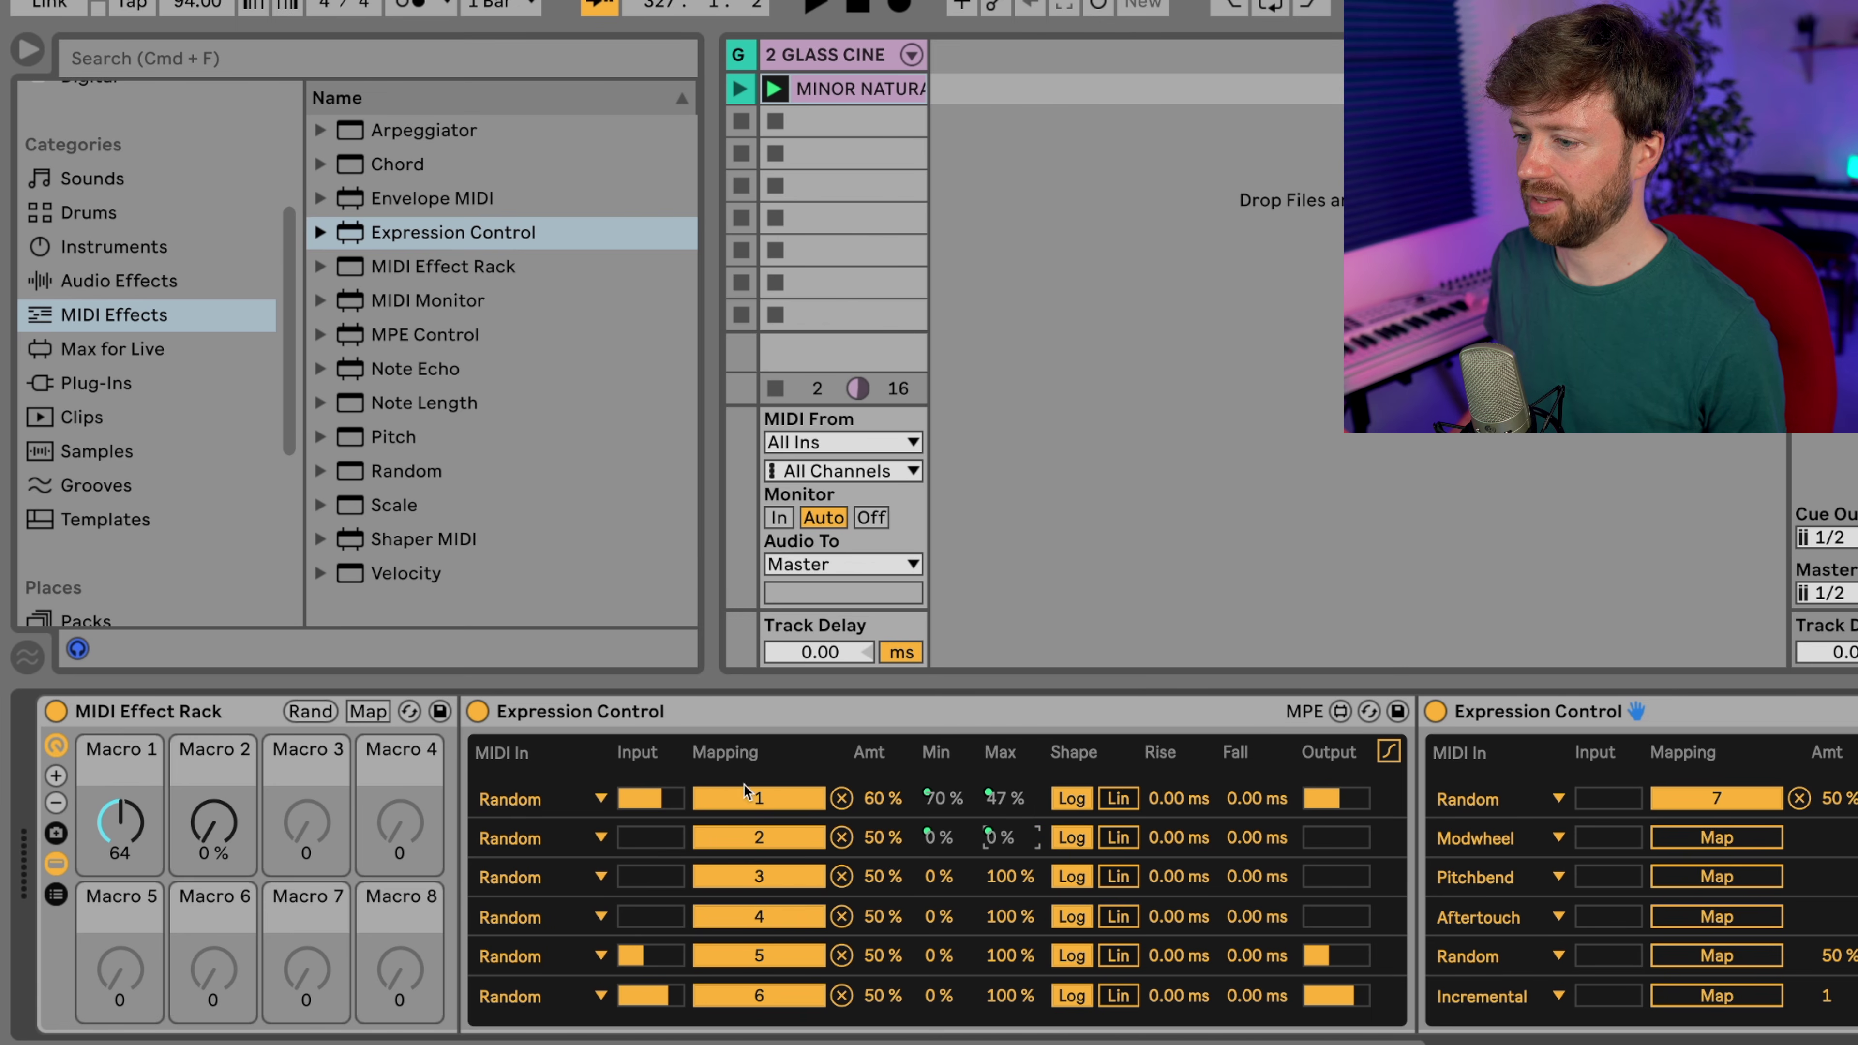
pyautogui.click(368, 712)
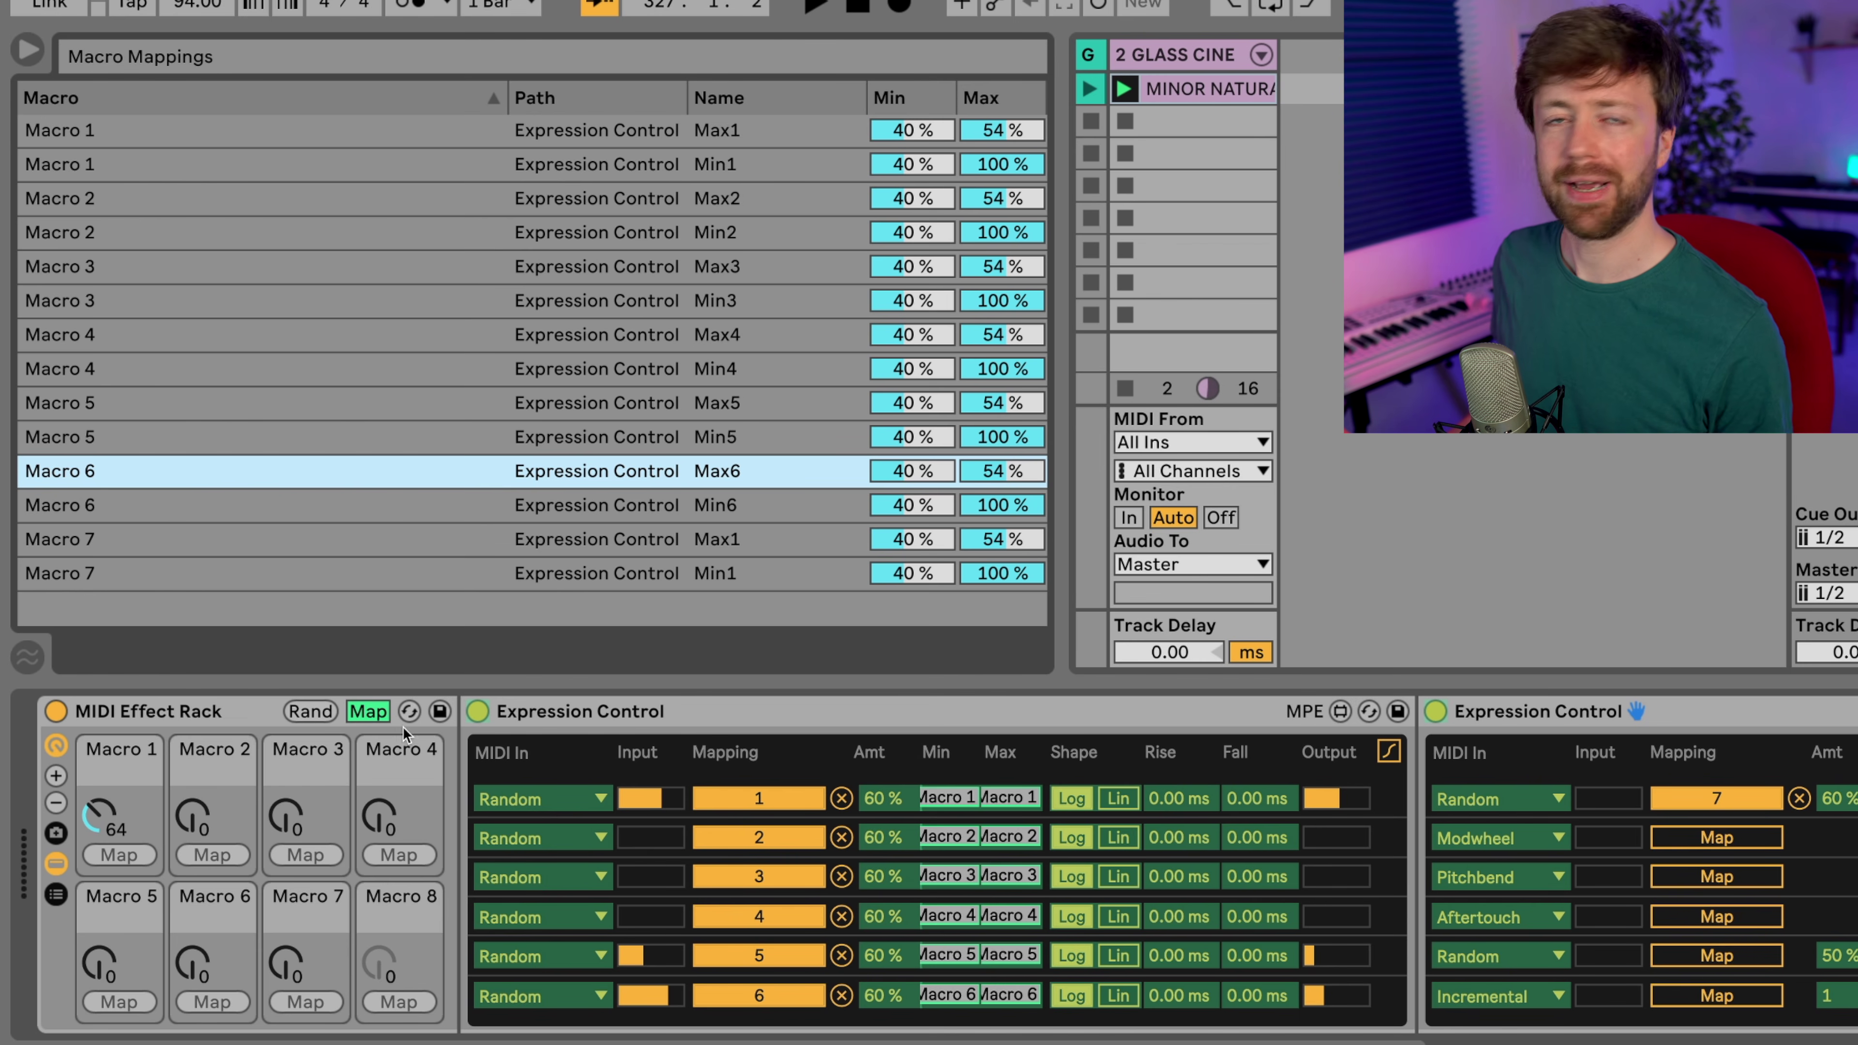
pyautogui.click(365, 712)
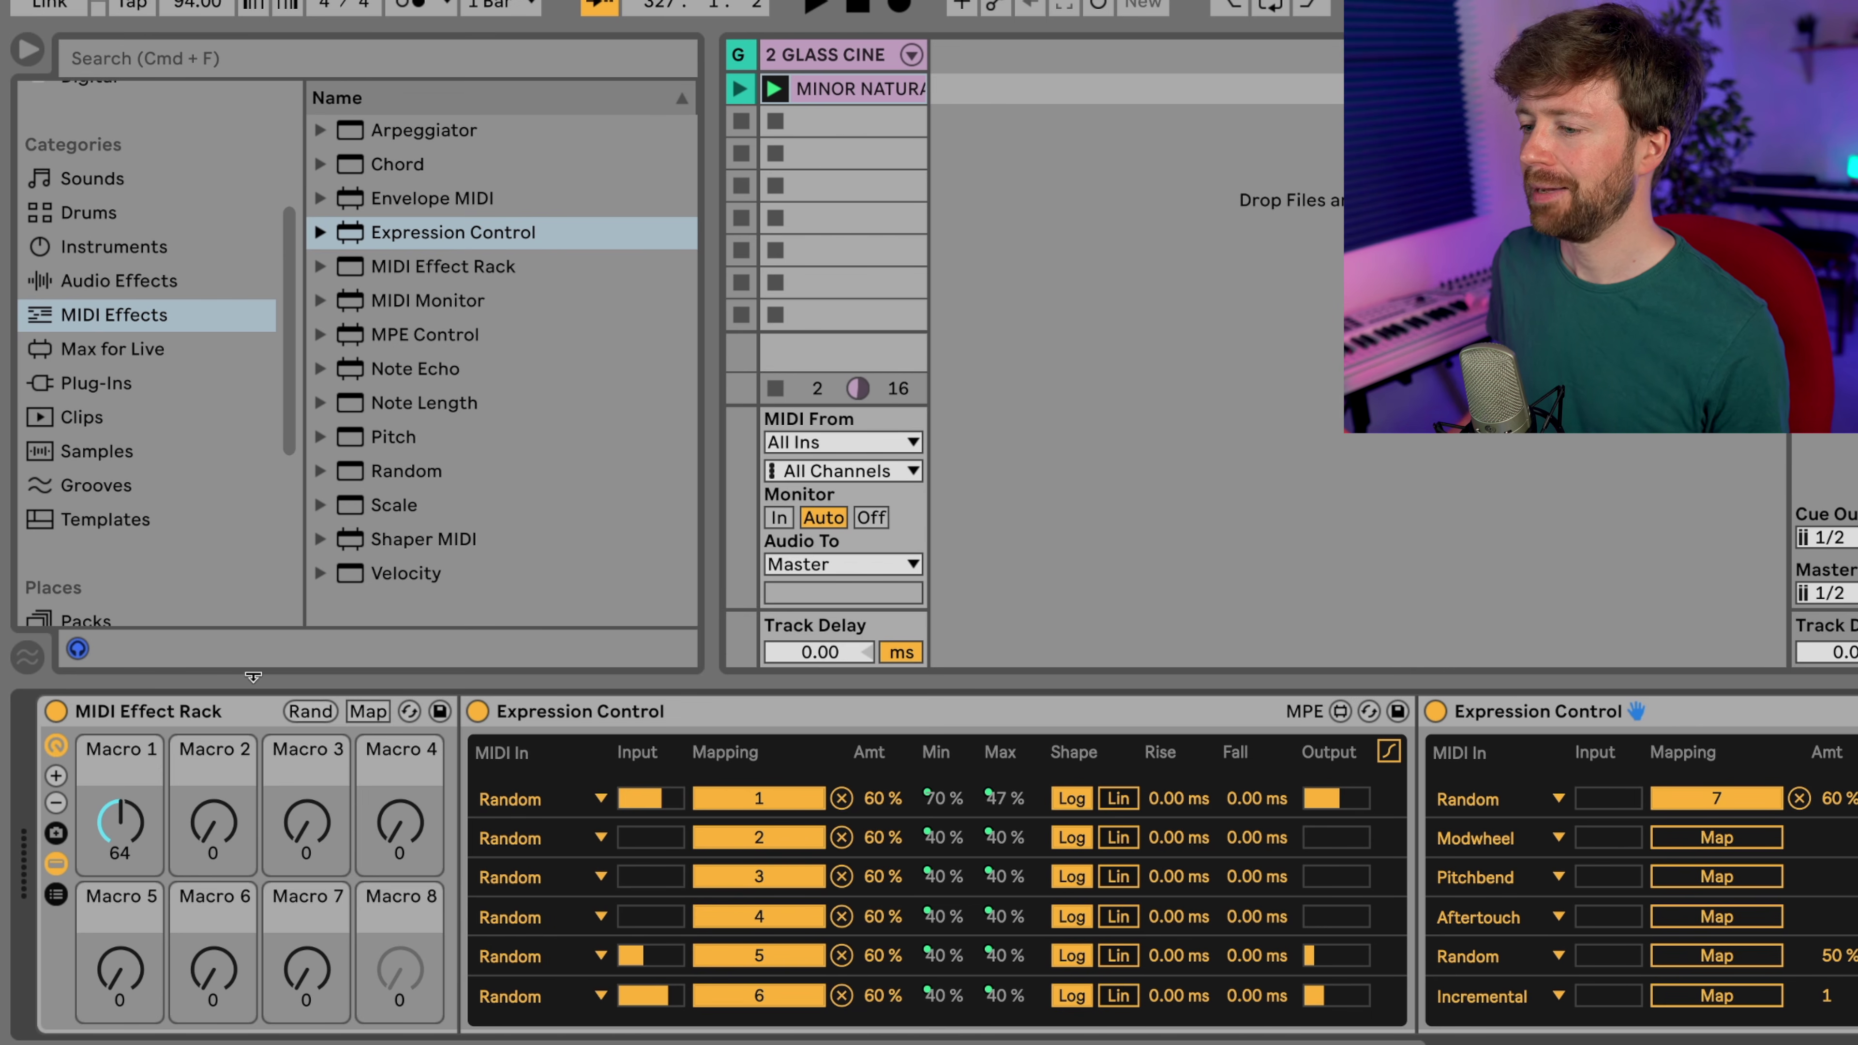
# - Collapse both Expression Control devices and rename the outer rack's first seven macros with the numbers 1 to 7
pyautogui.doubleClick(584, 712)
pyautogui.doubleClick(673, 707)
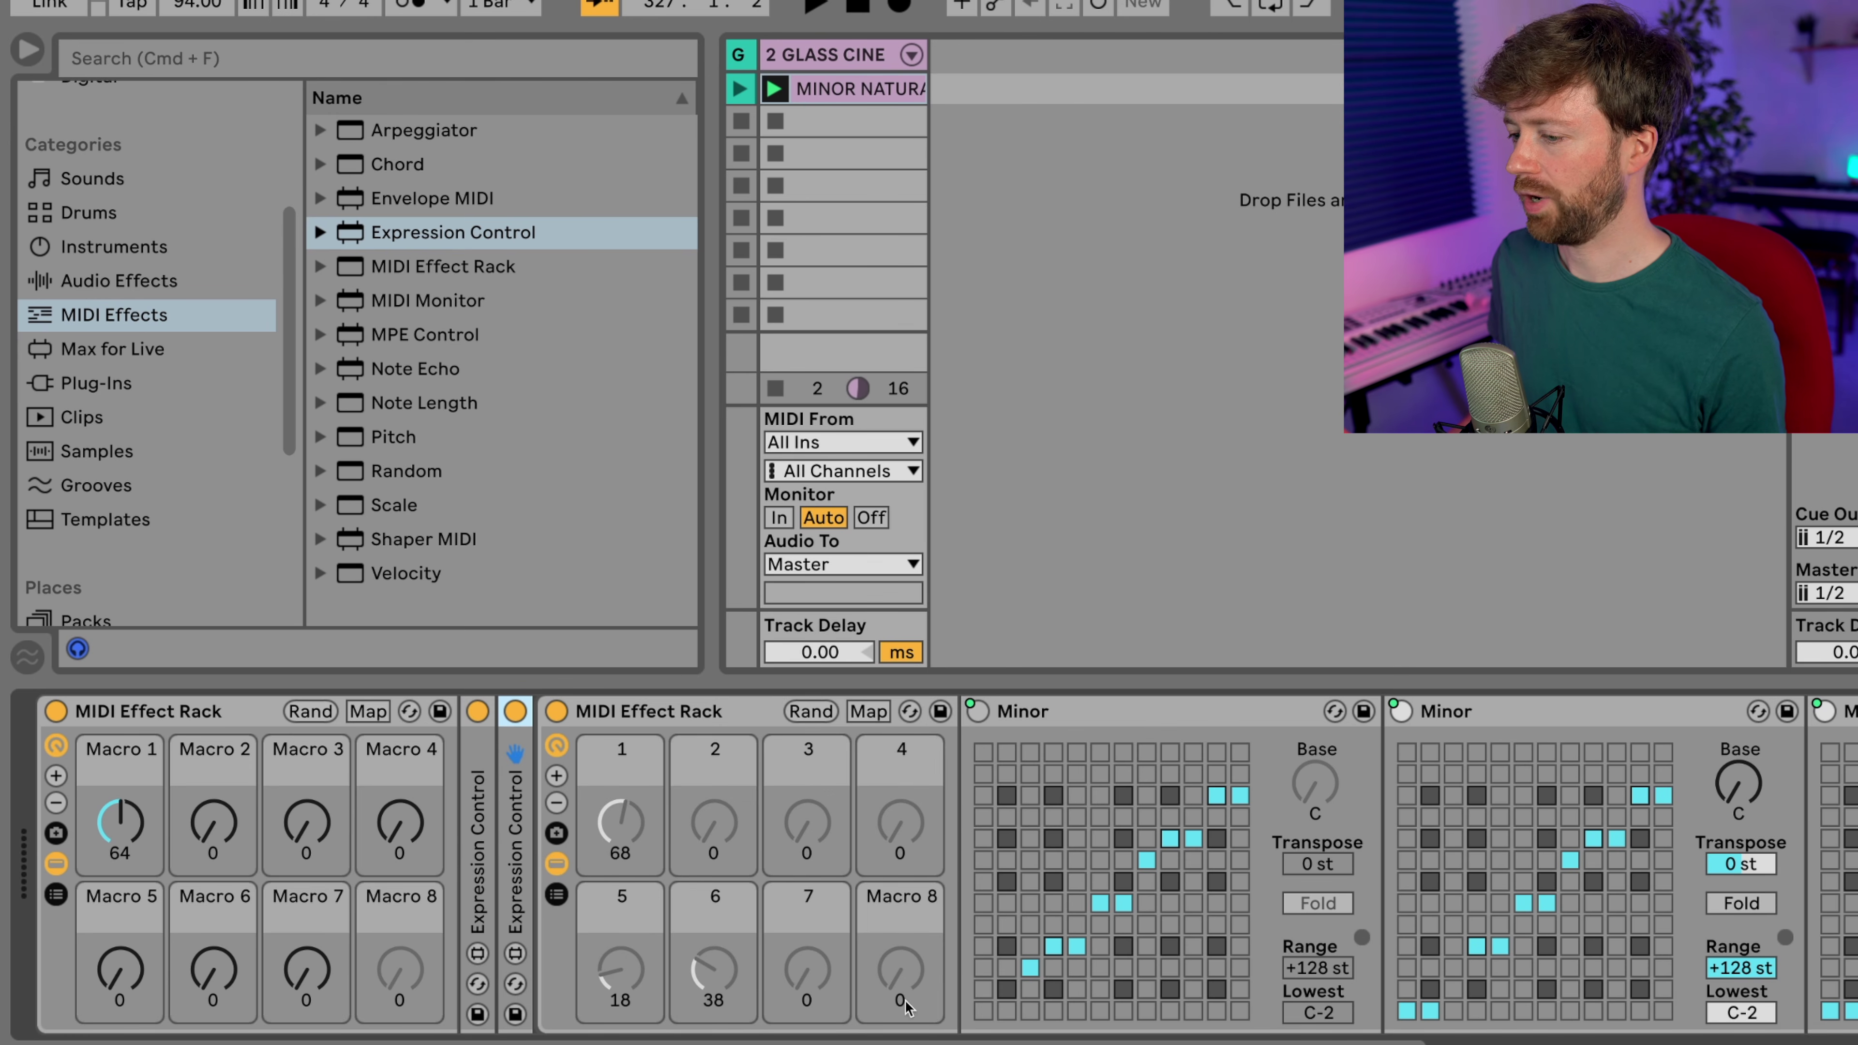
pyautogui.click(124, 753)
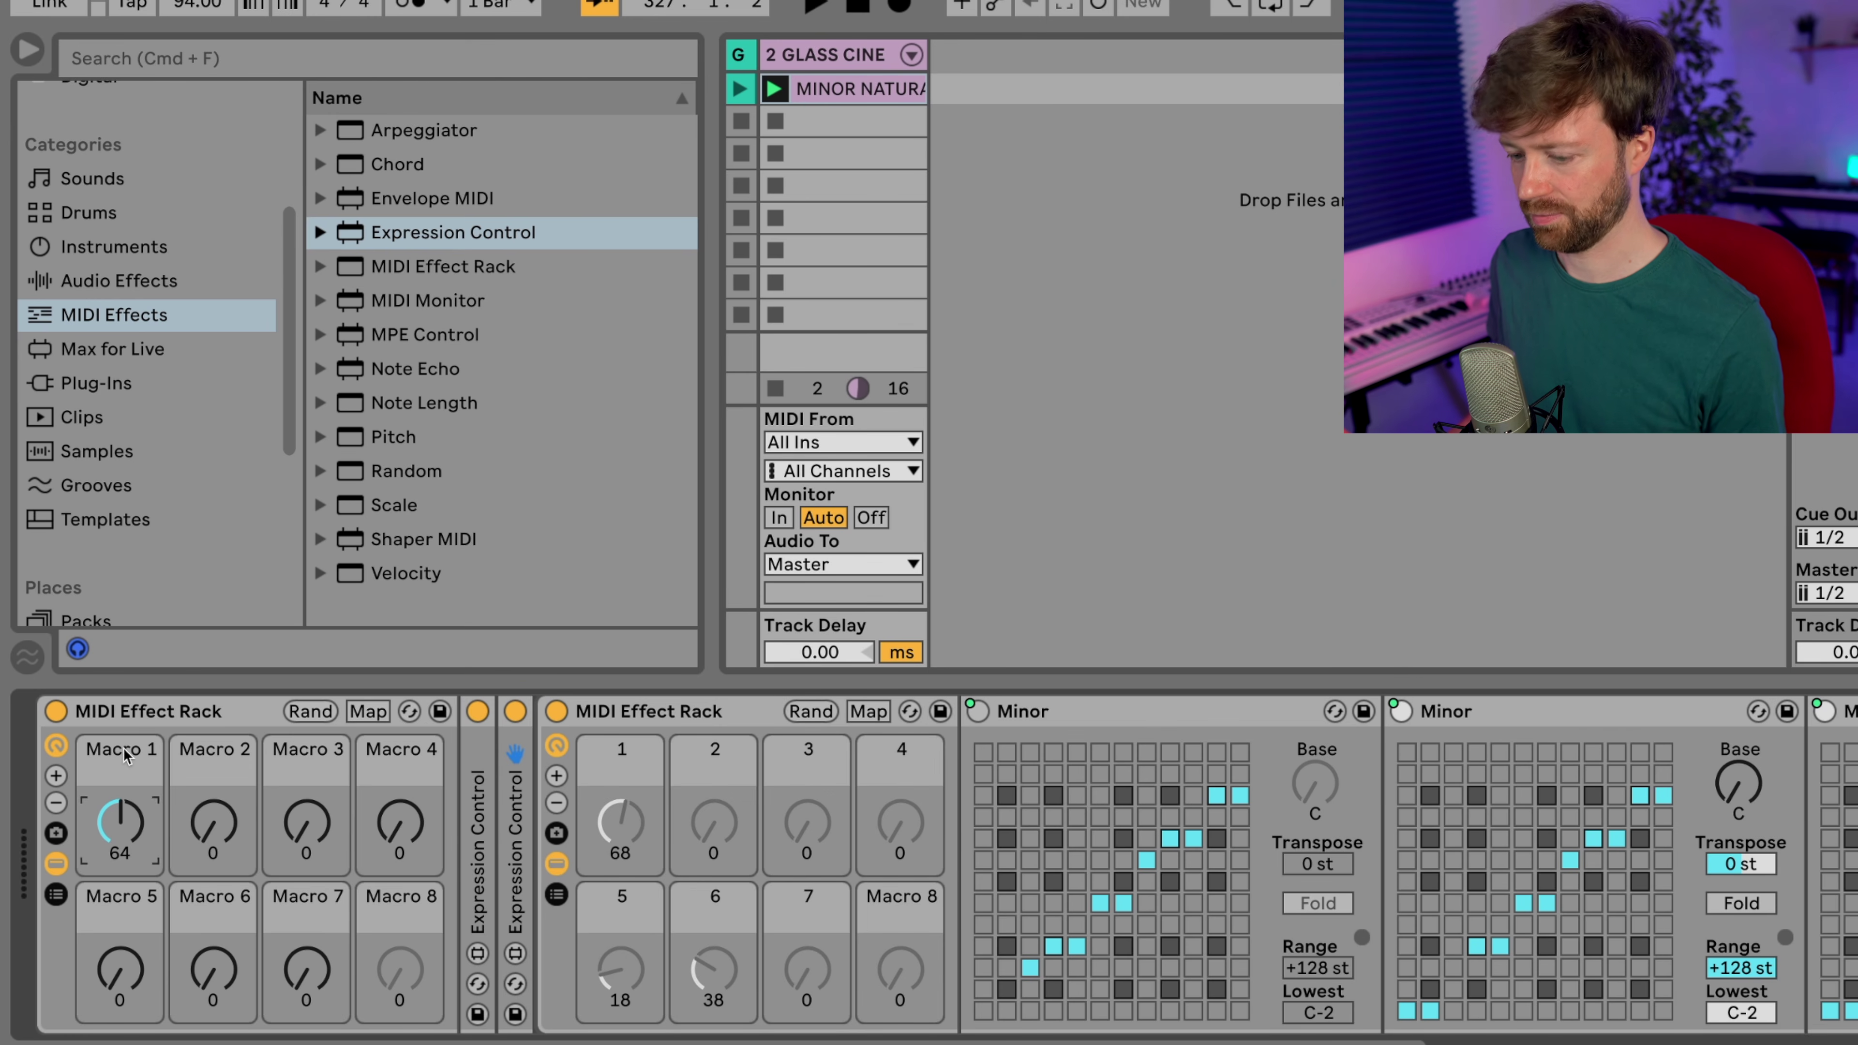
pyautogui.press('super+r')
pyautogui.write('1')
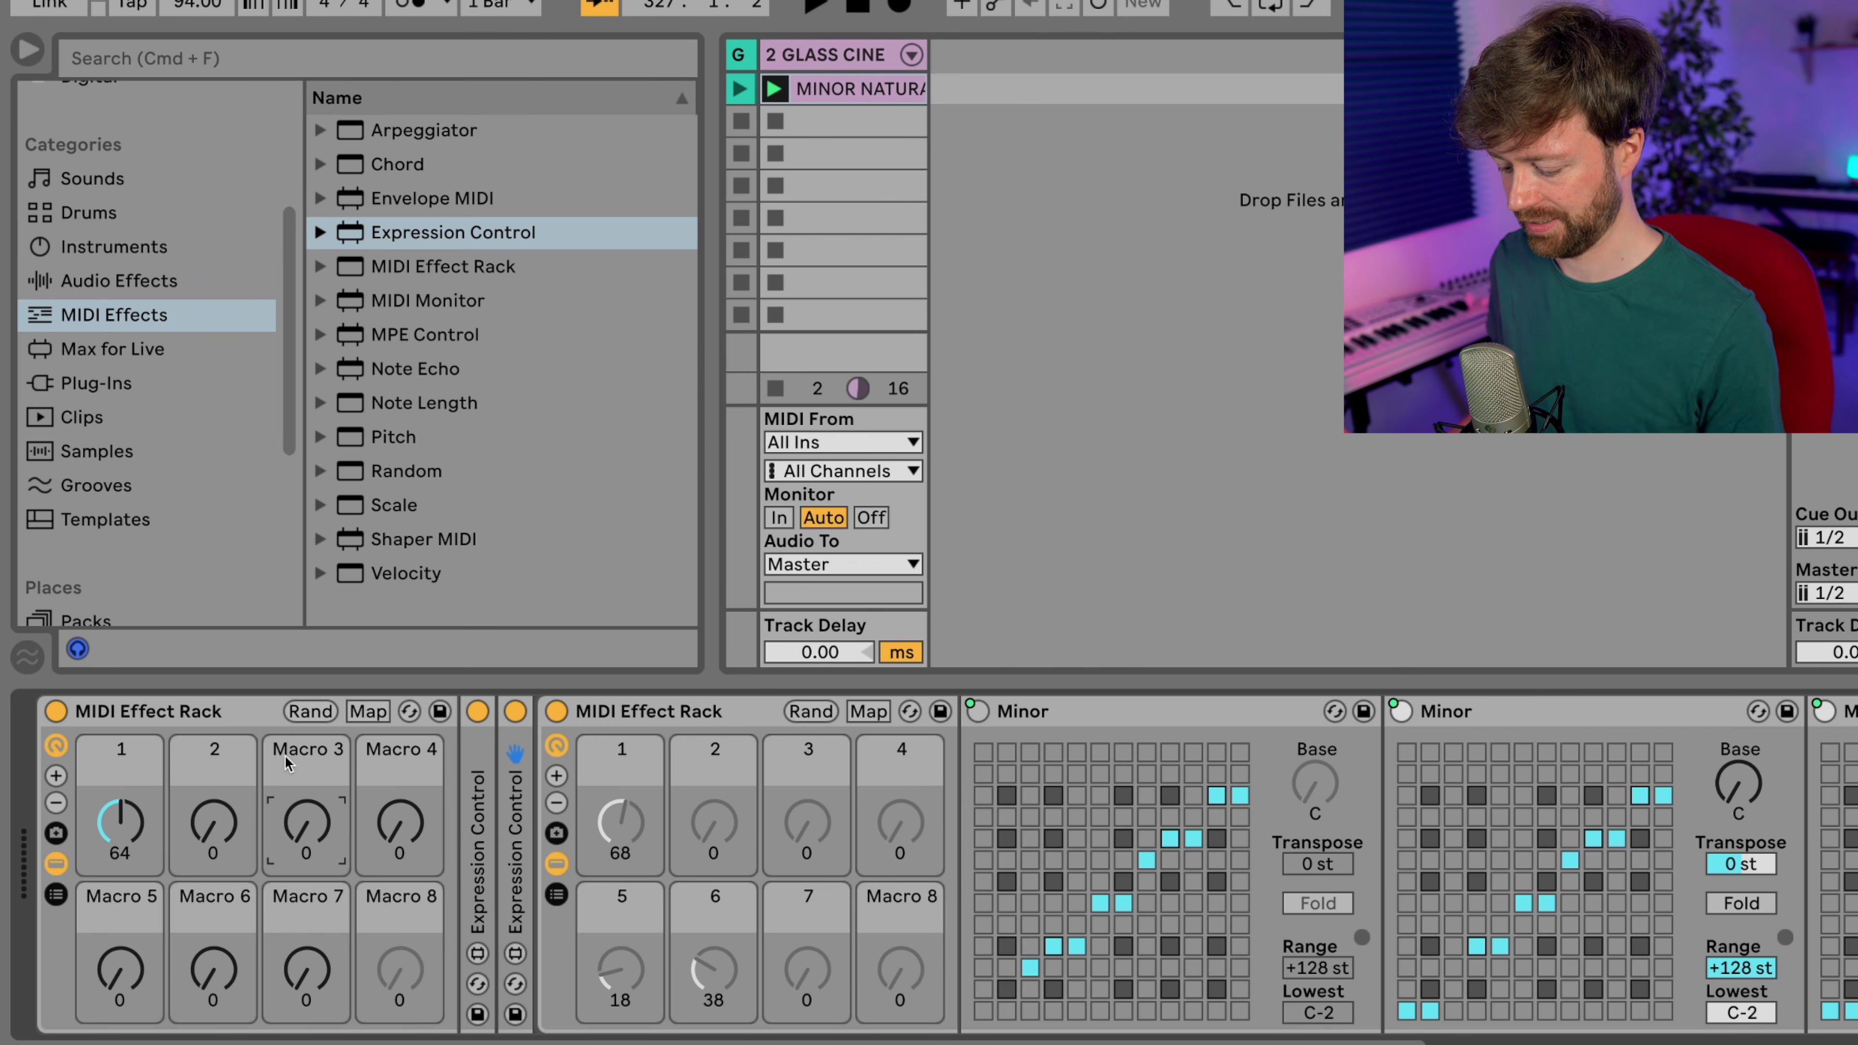
pyautogui.press('super+r')
pyautogui.write('4')
pyautogui.press('super+r')
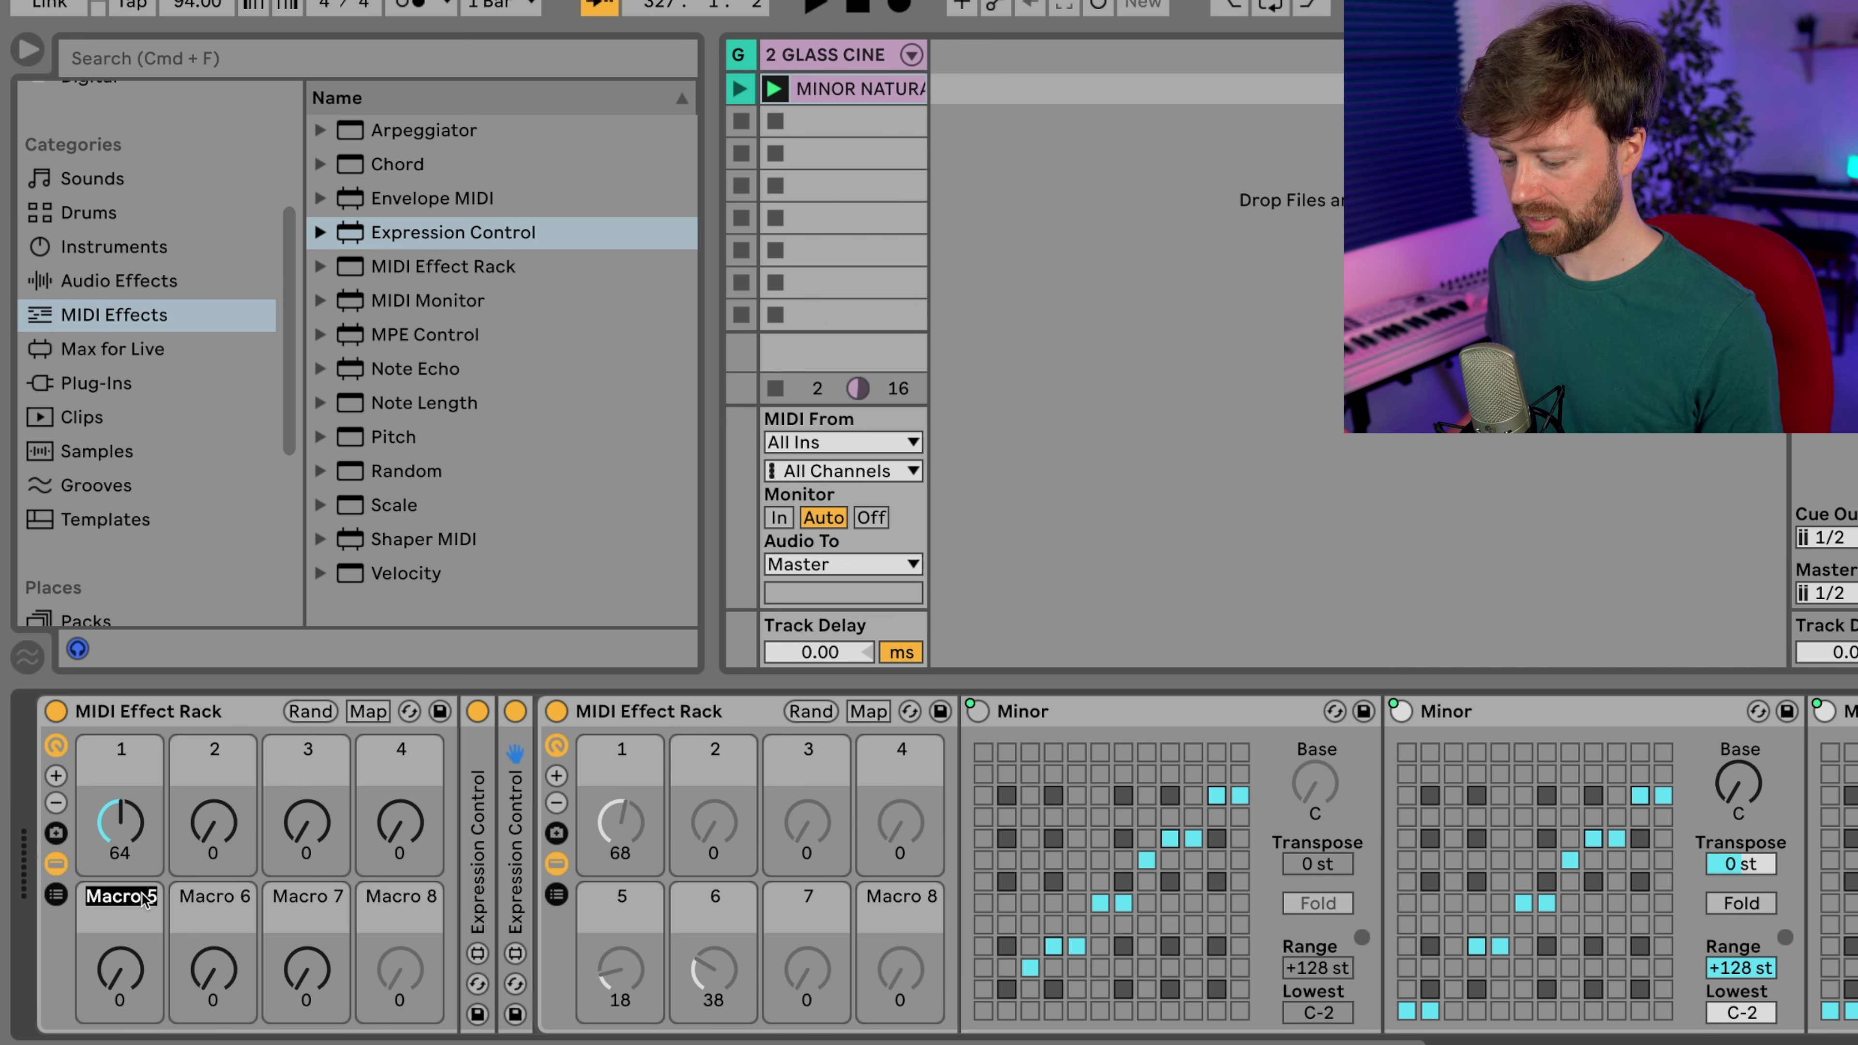
pyautogui.write('5')
pyautogui.click(216, 902)
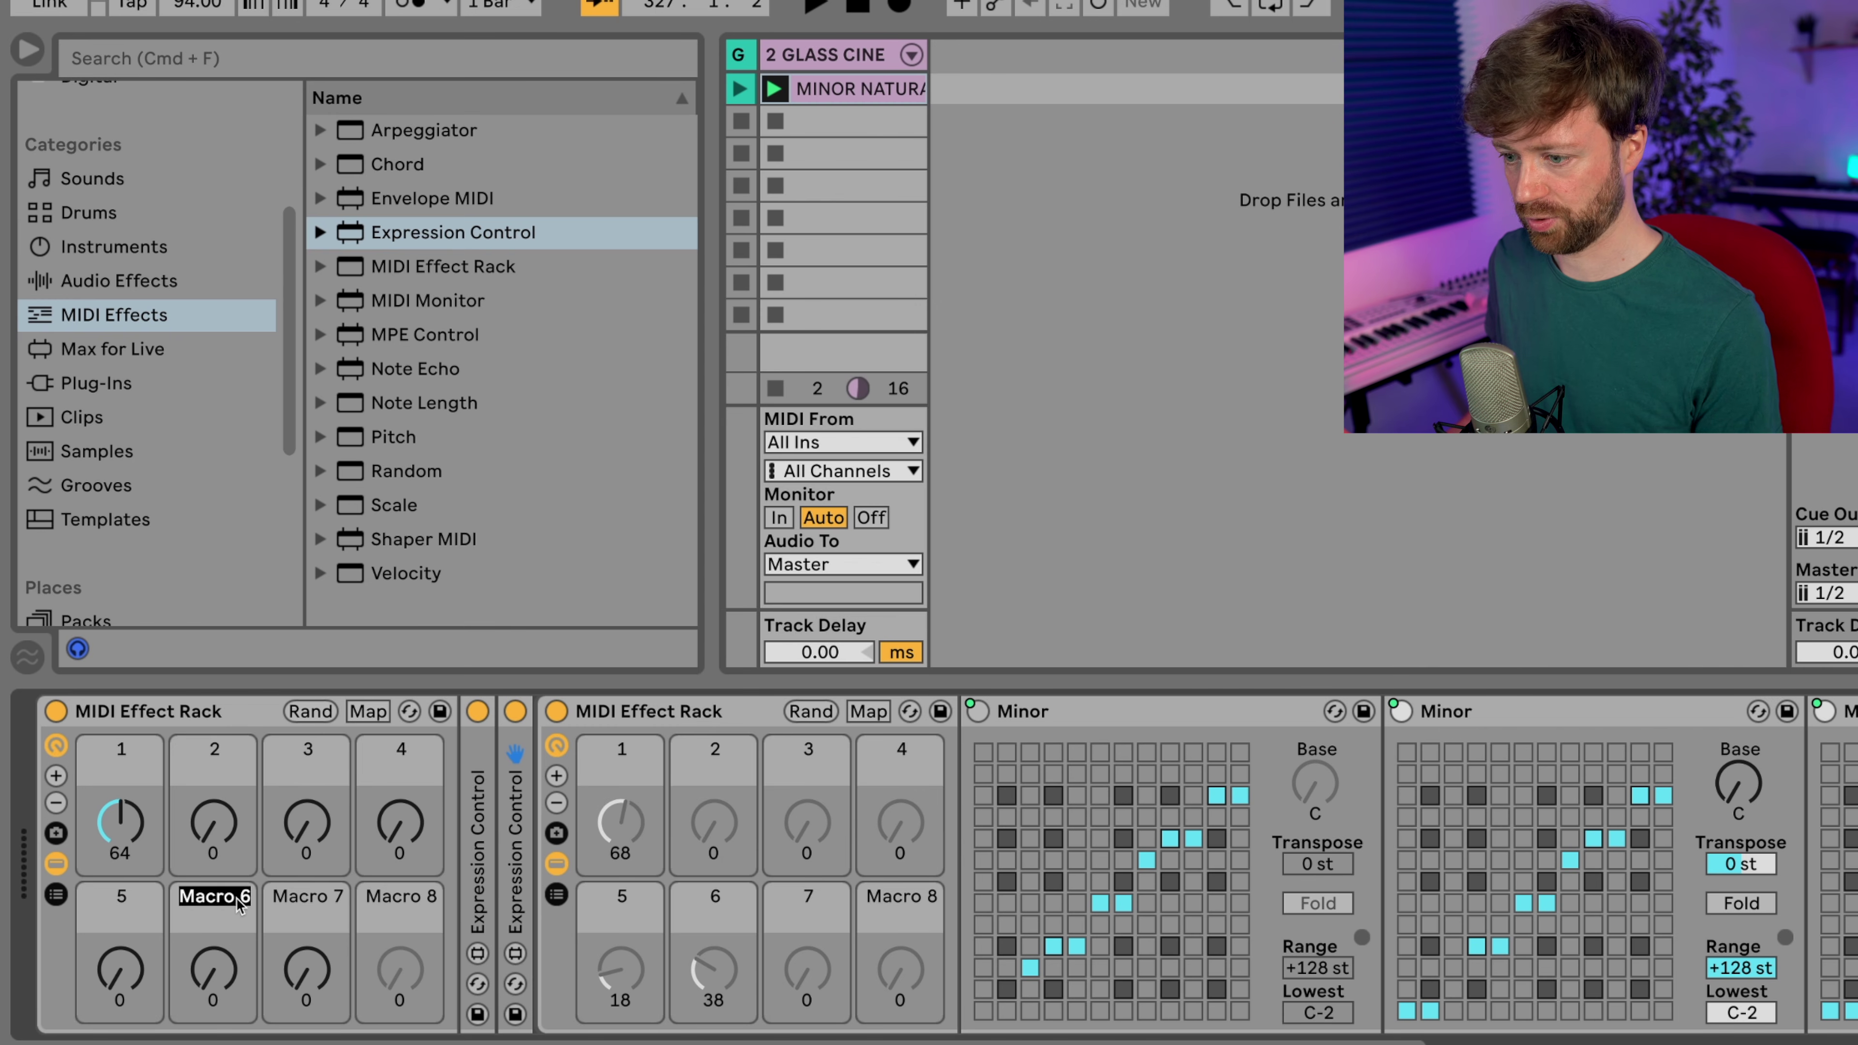
pyautogui.press('super+r')
pyautogui.write('7')
pyautogui.click(401, 921)
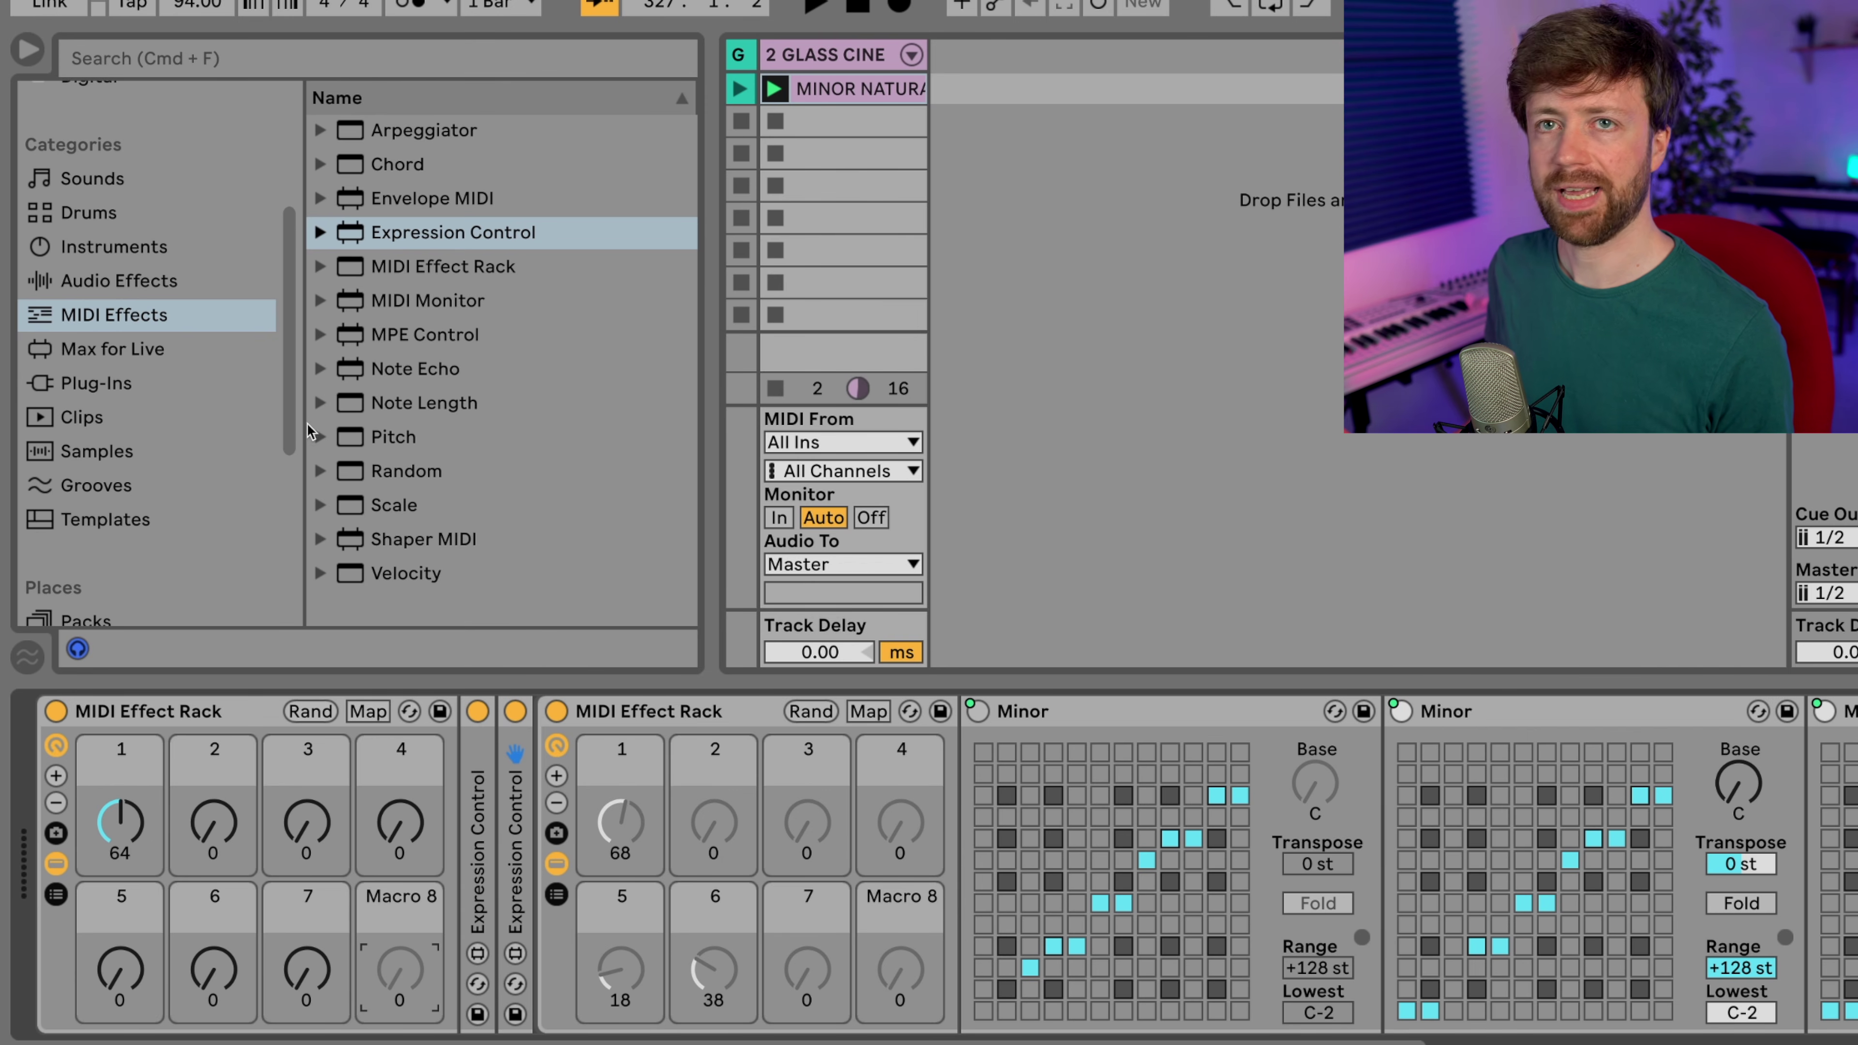
# - Insert the Minor.adv Scale preset between the inner rack and the first Minor device
pyautogui.click(384, 475)
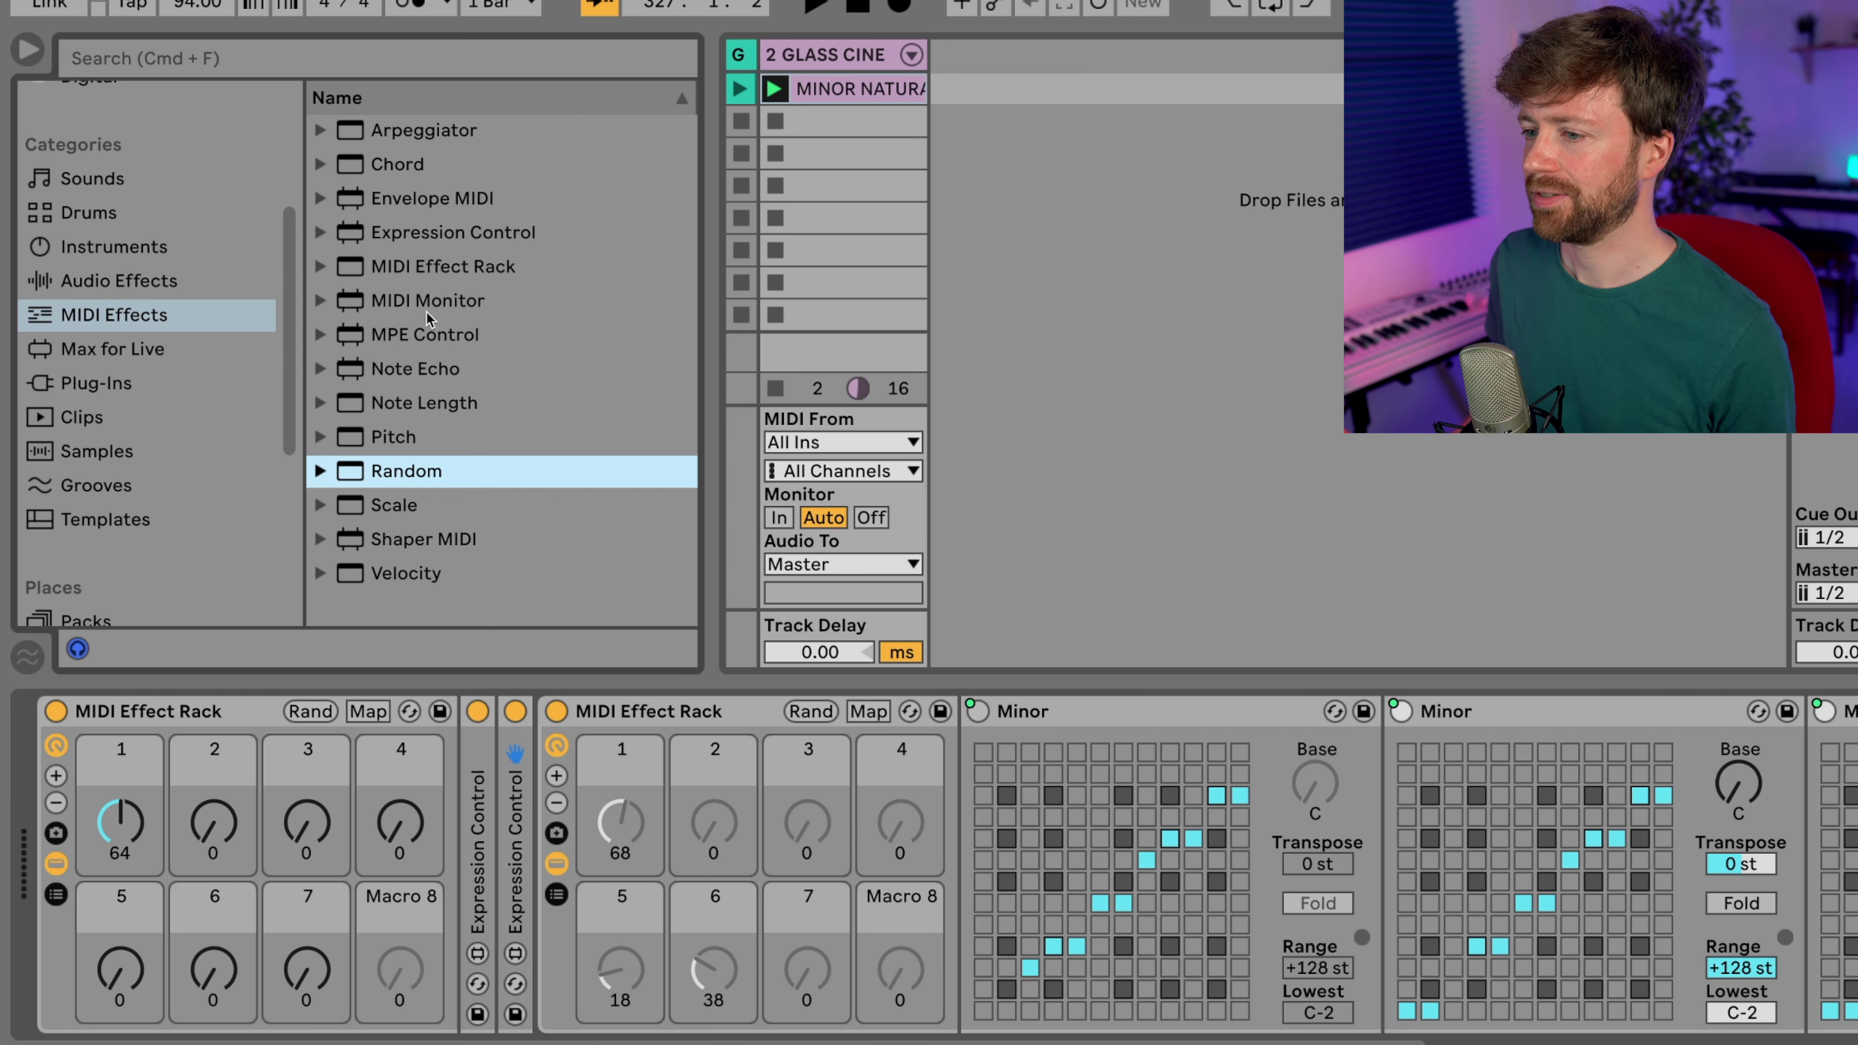
pyautogui.click(335, 504)
pyautogui.scroll(-10, 450, 424)
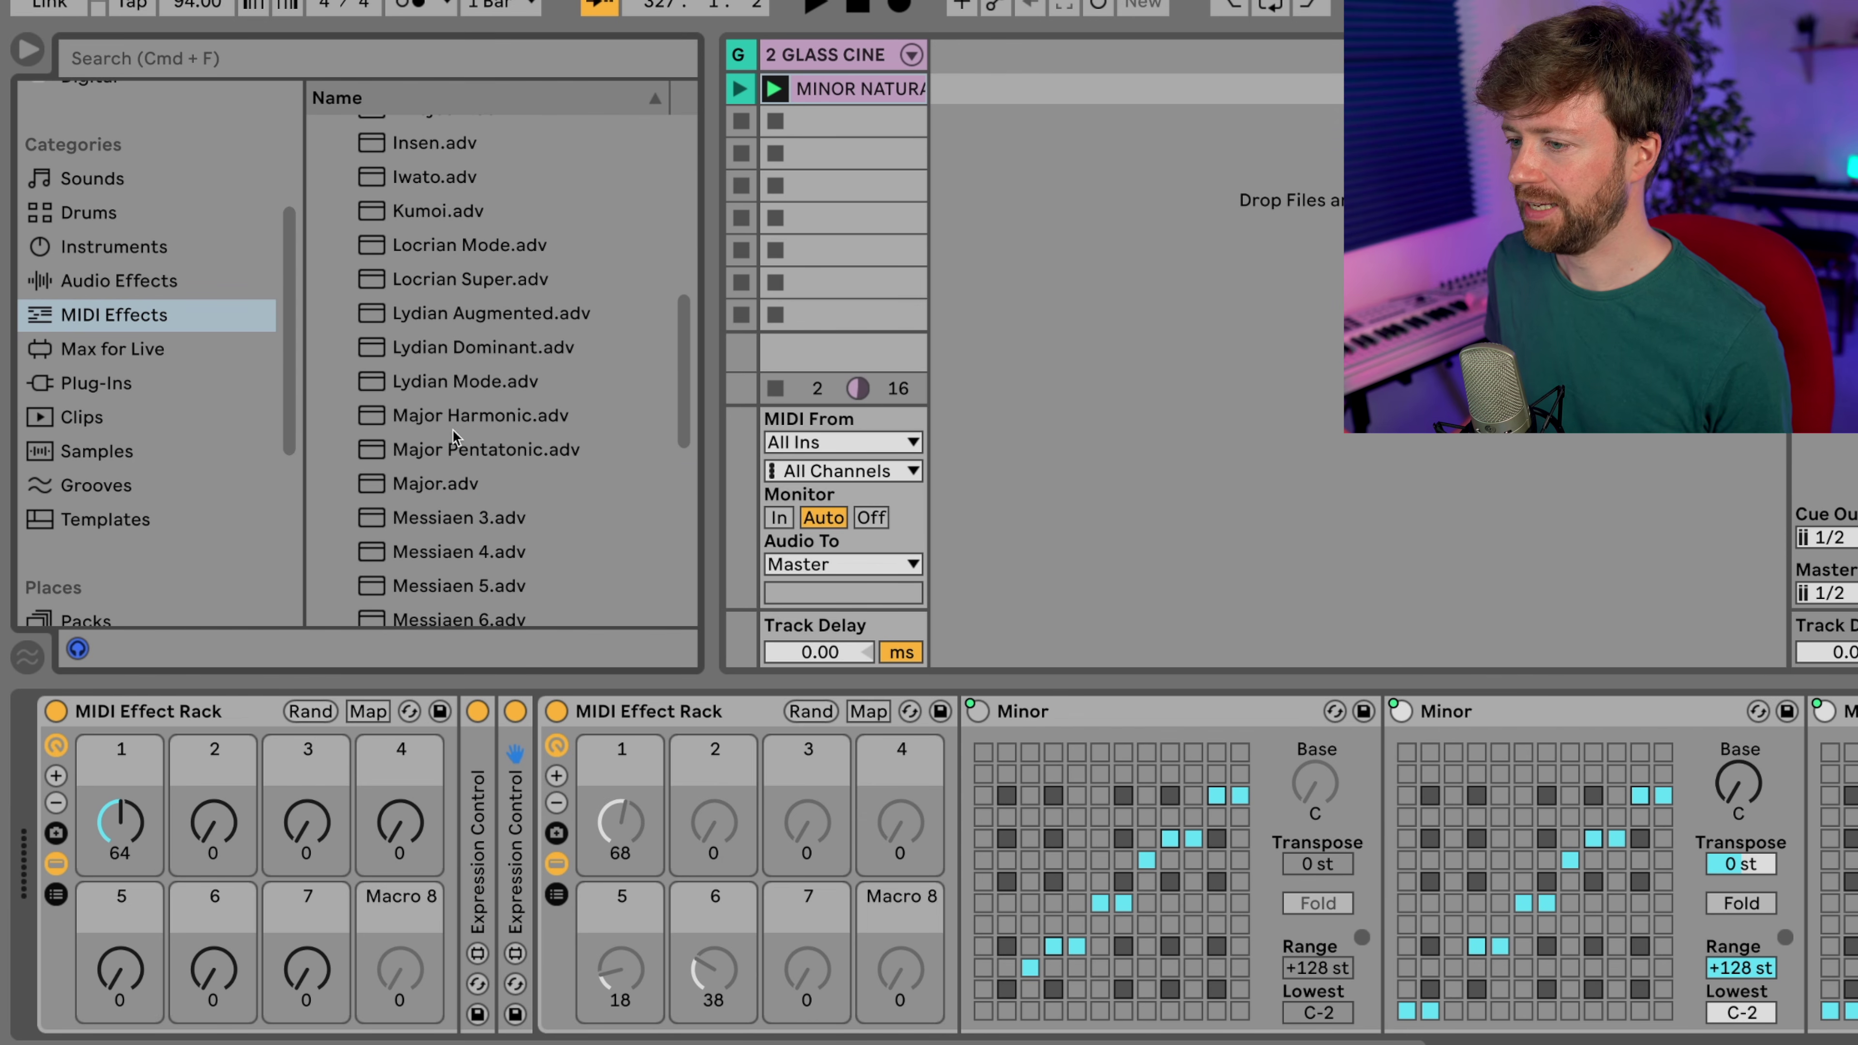
pyautogui.scroll(-9, 444, 382)
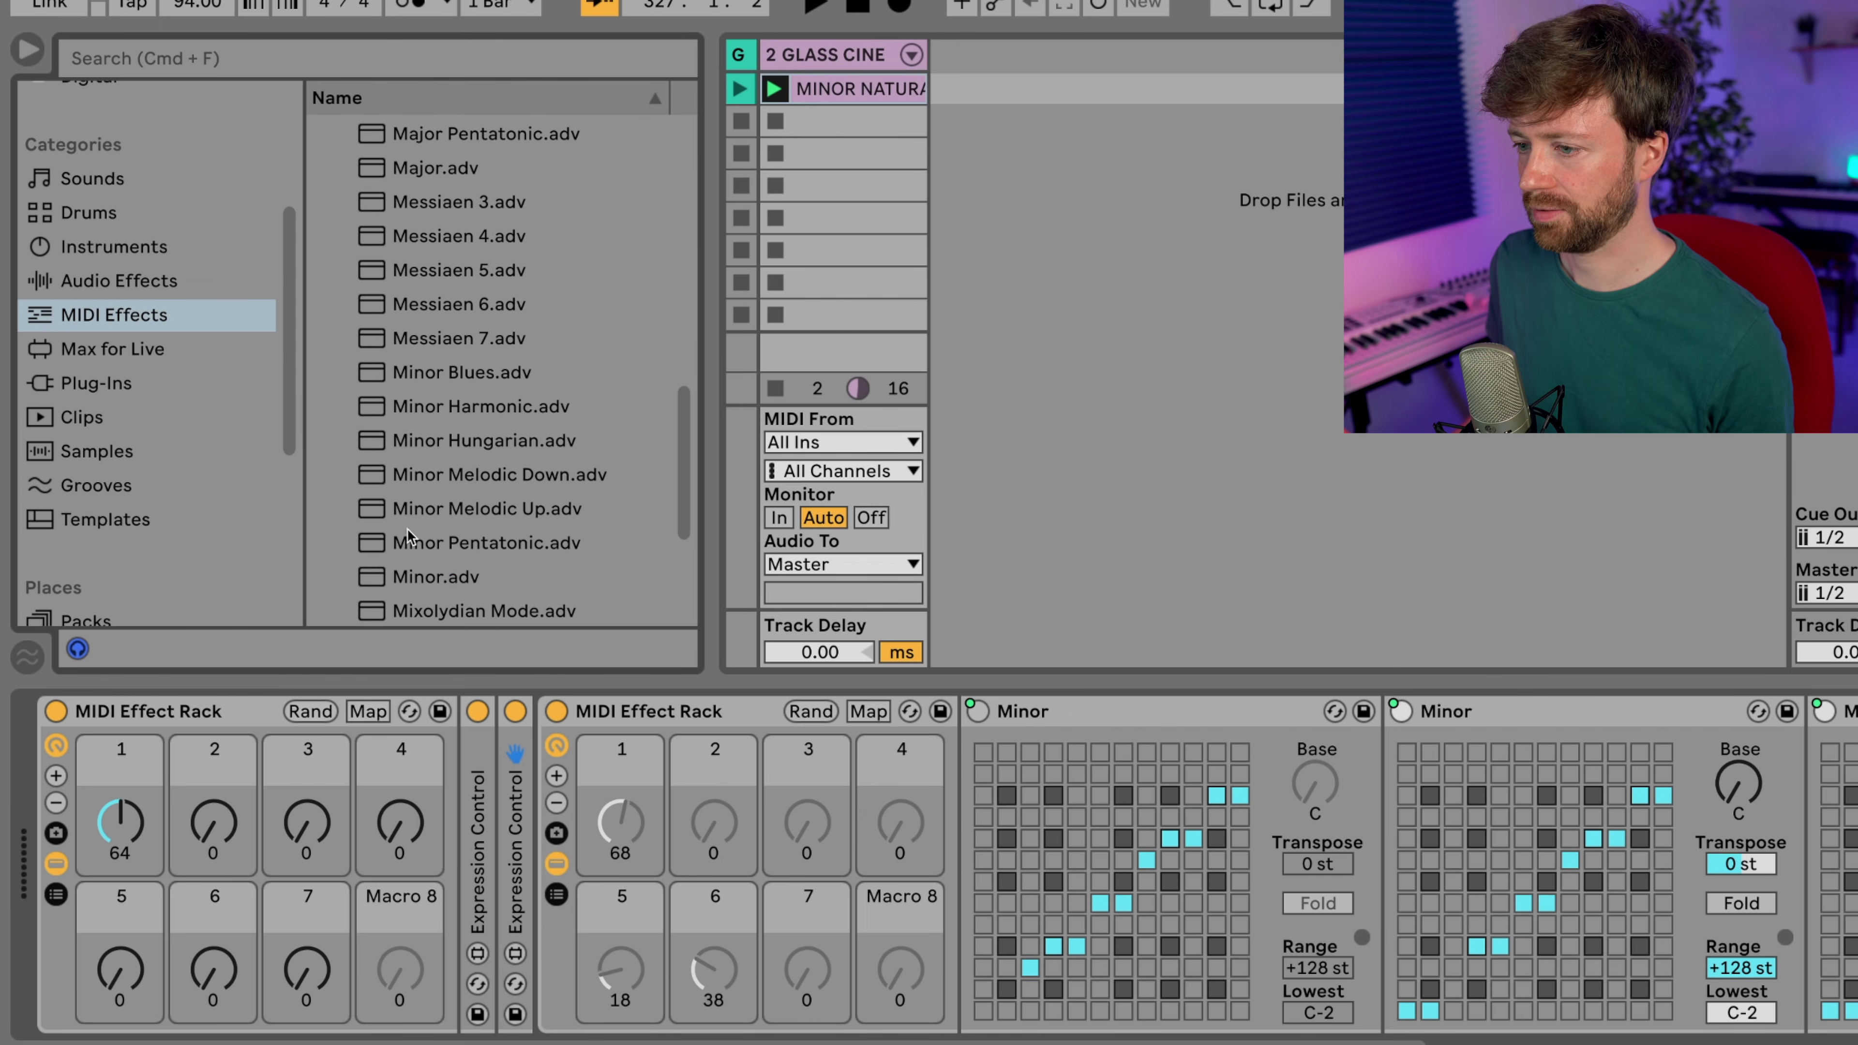
pyautogui.click(409, 574)
pyautogui.moveTo(410, 574); pyautogui.dragTo(961, 845)
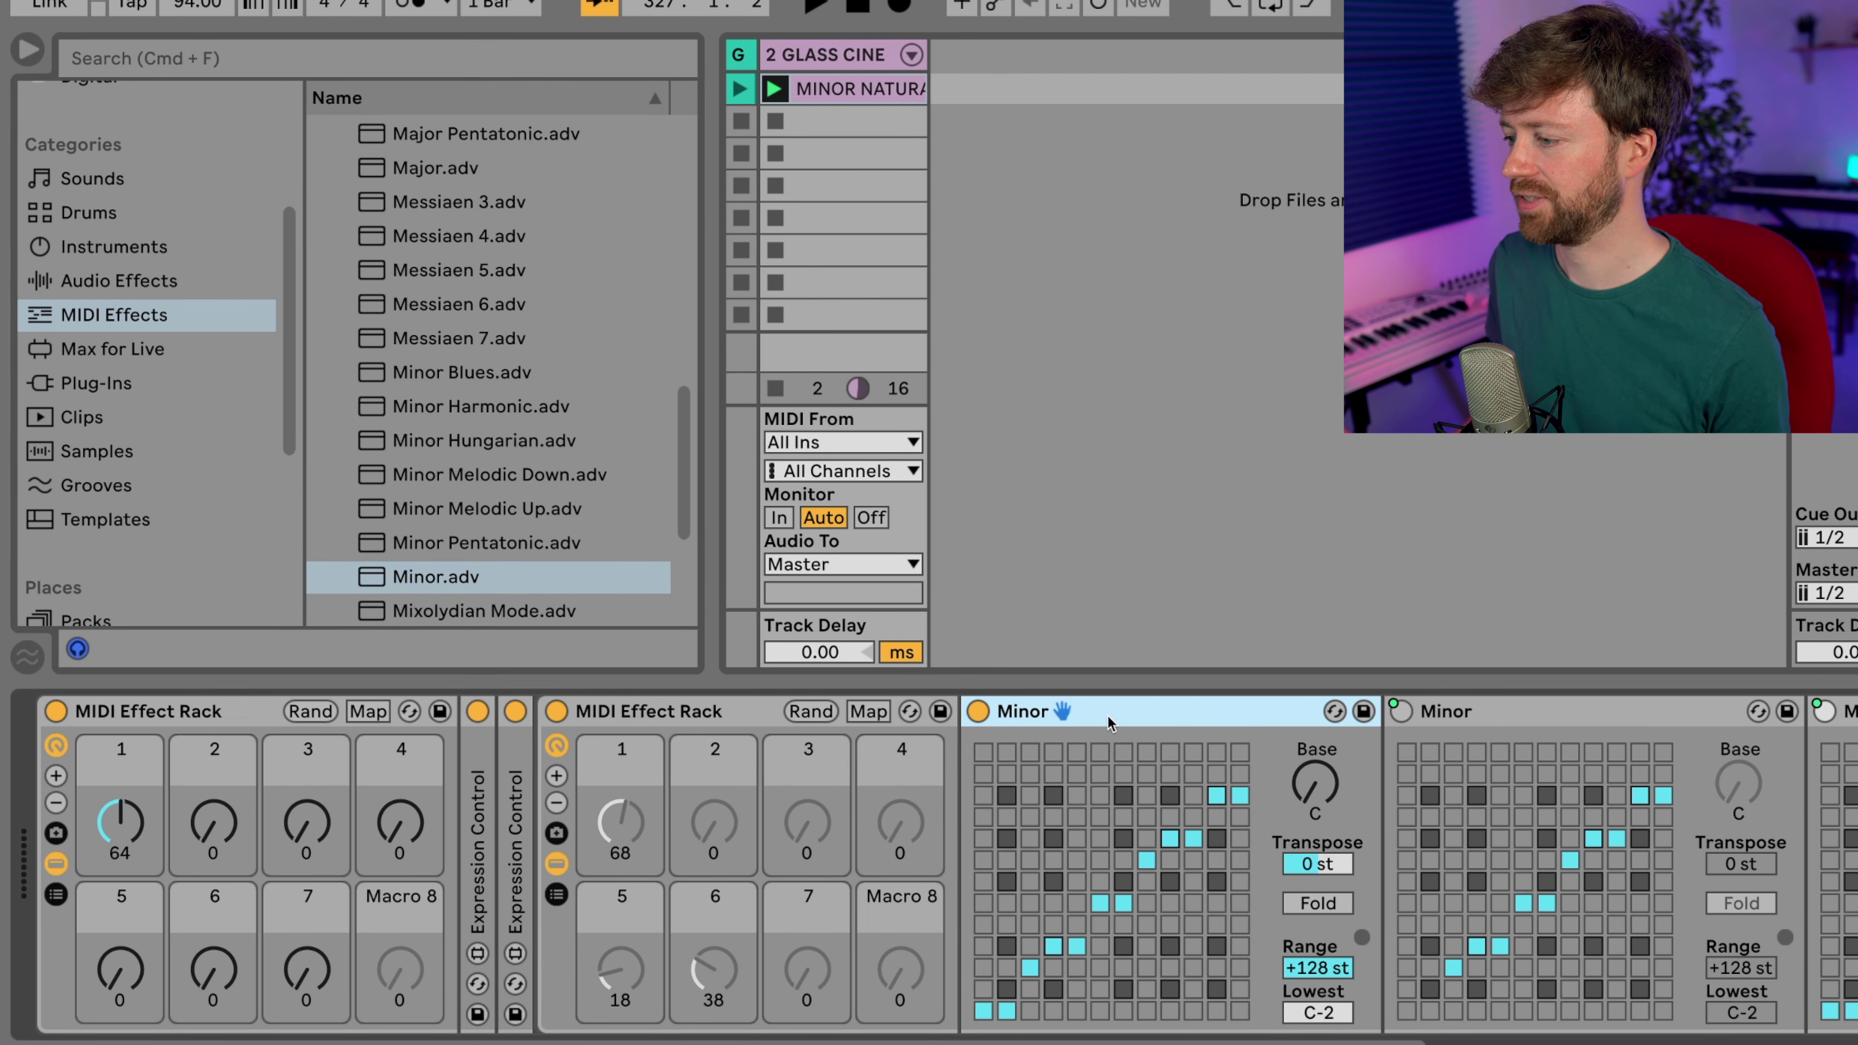
# - Collapse the Scale presets and insert a Random MIDI effect directly before the newly added Minor scale
pyautogui.scroll(7, 545, 431)
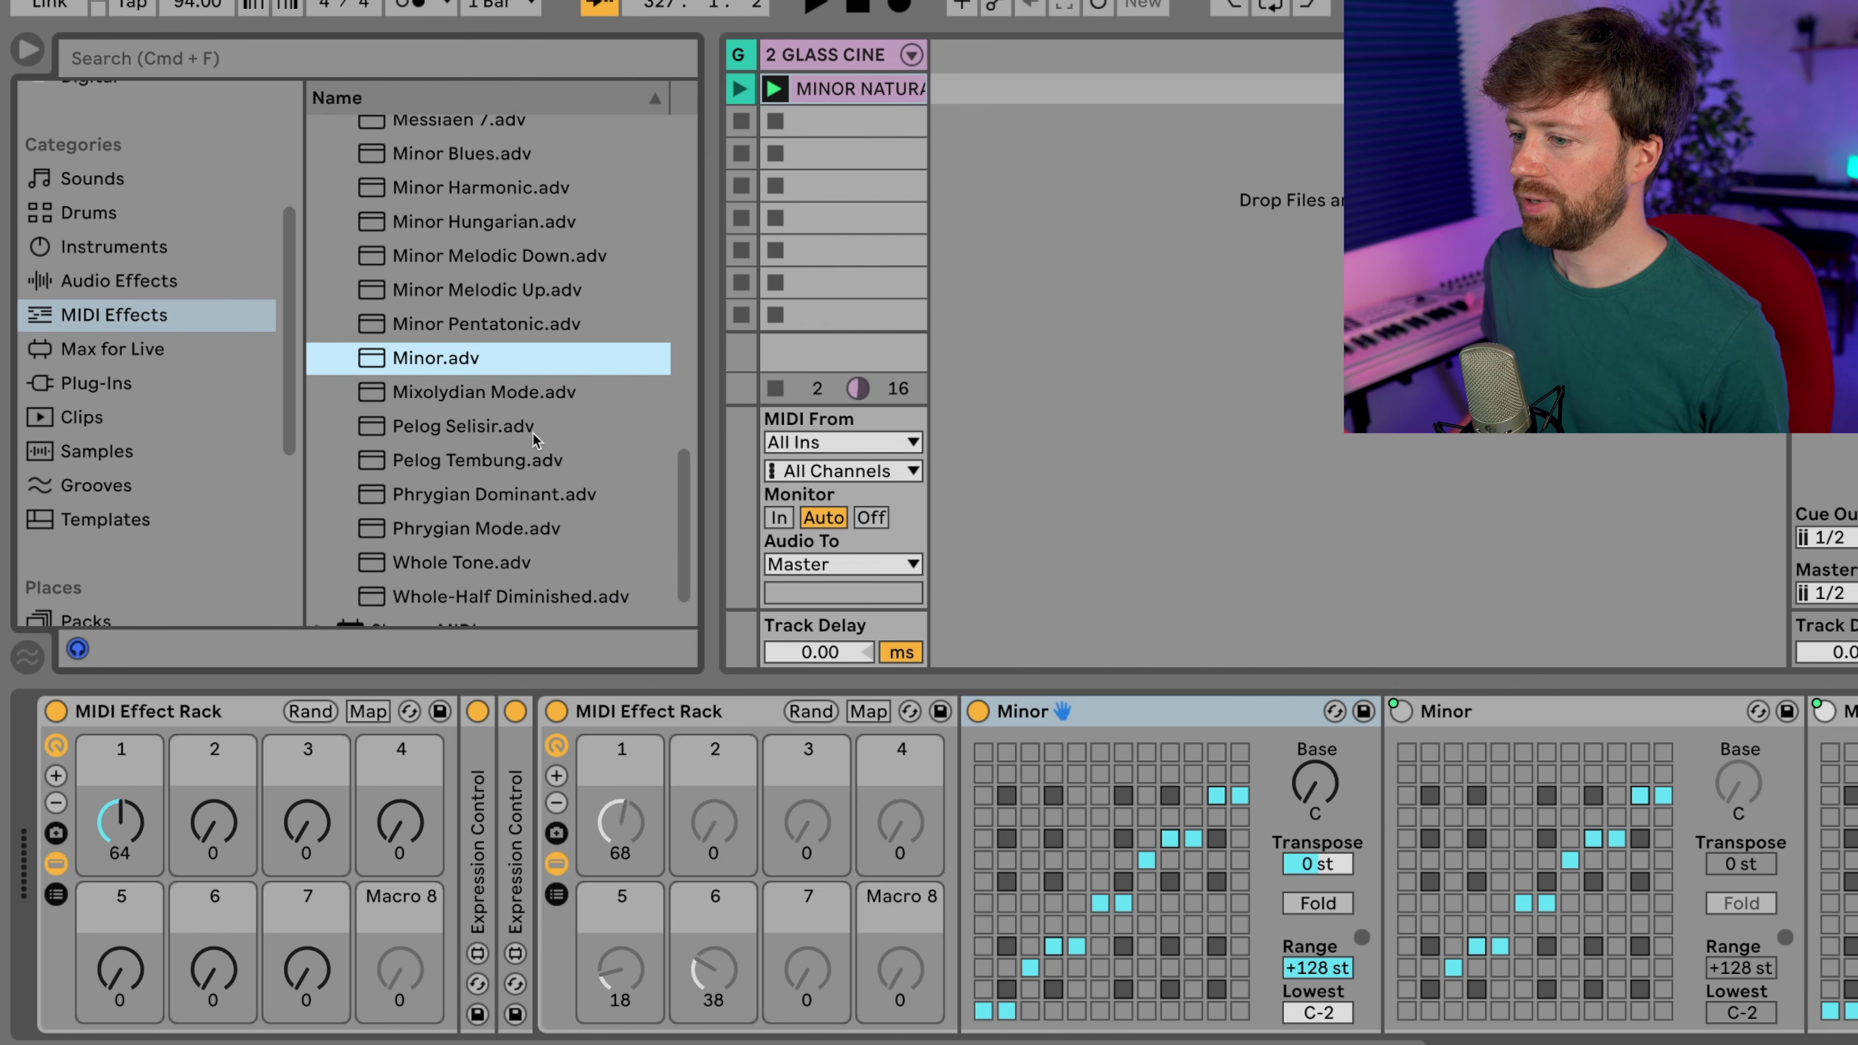
pyautogui.scroll(5, 417, 402)
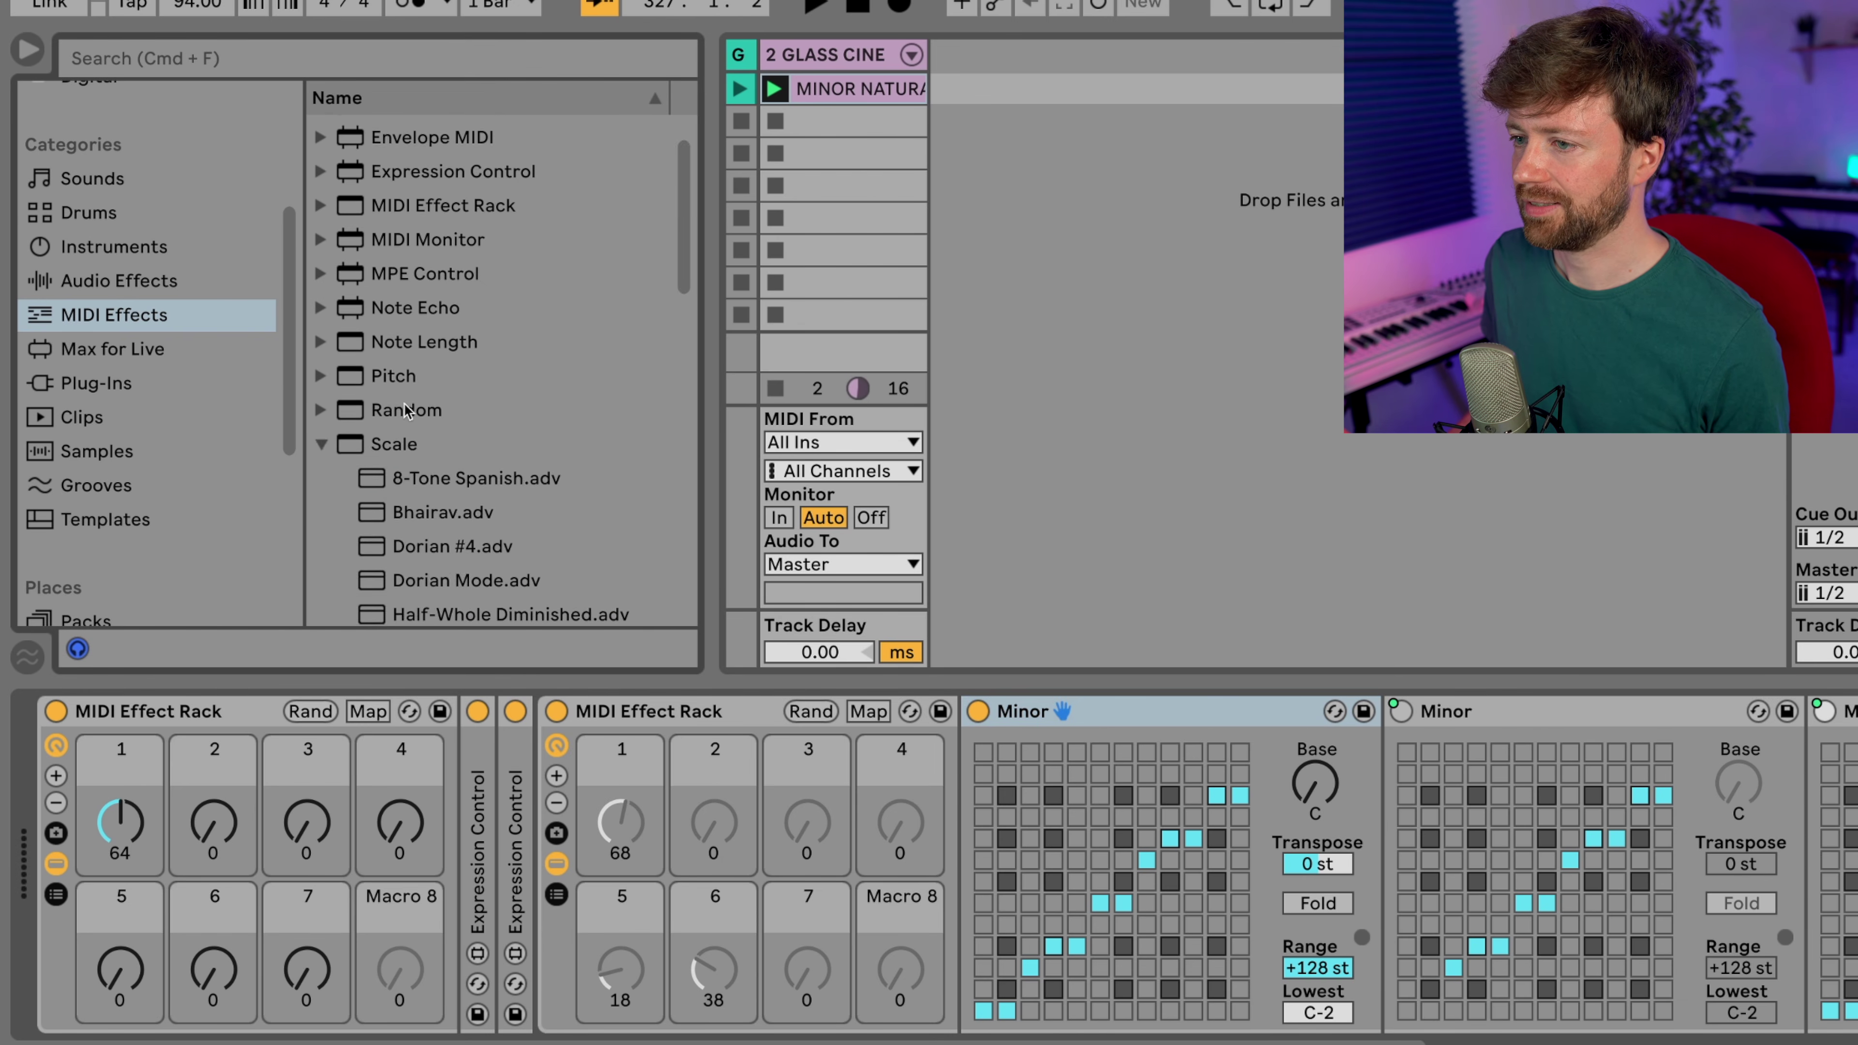
pyautogui.click(324, 445)
pyautogui.moveTo(395, 482); pyautogui.dragTo(970, 856)
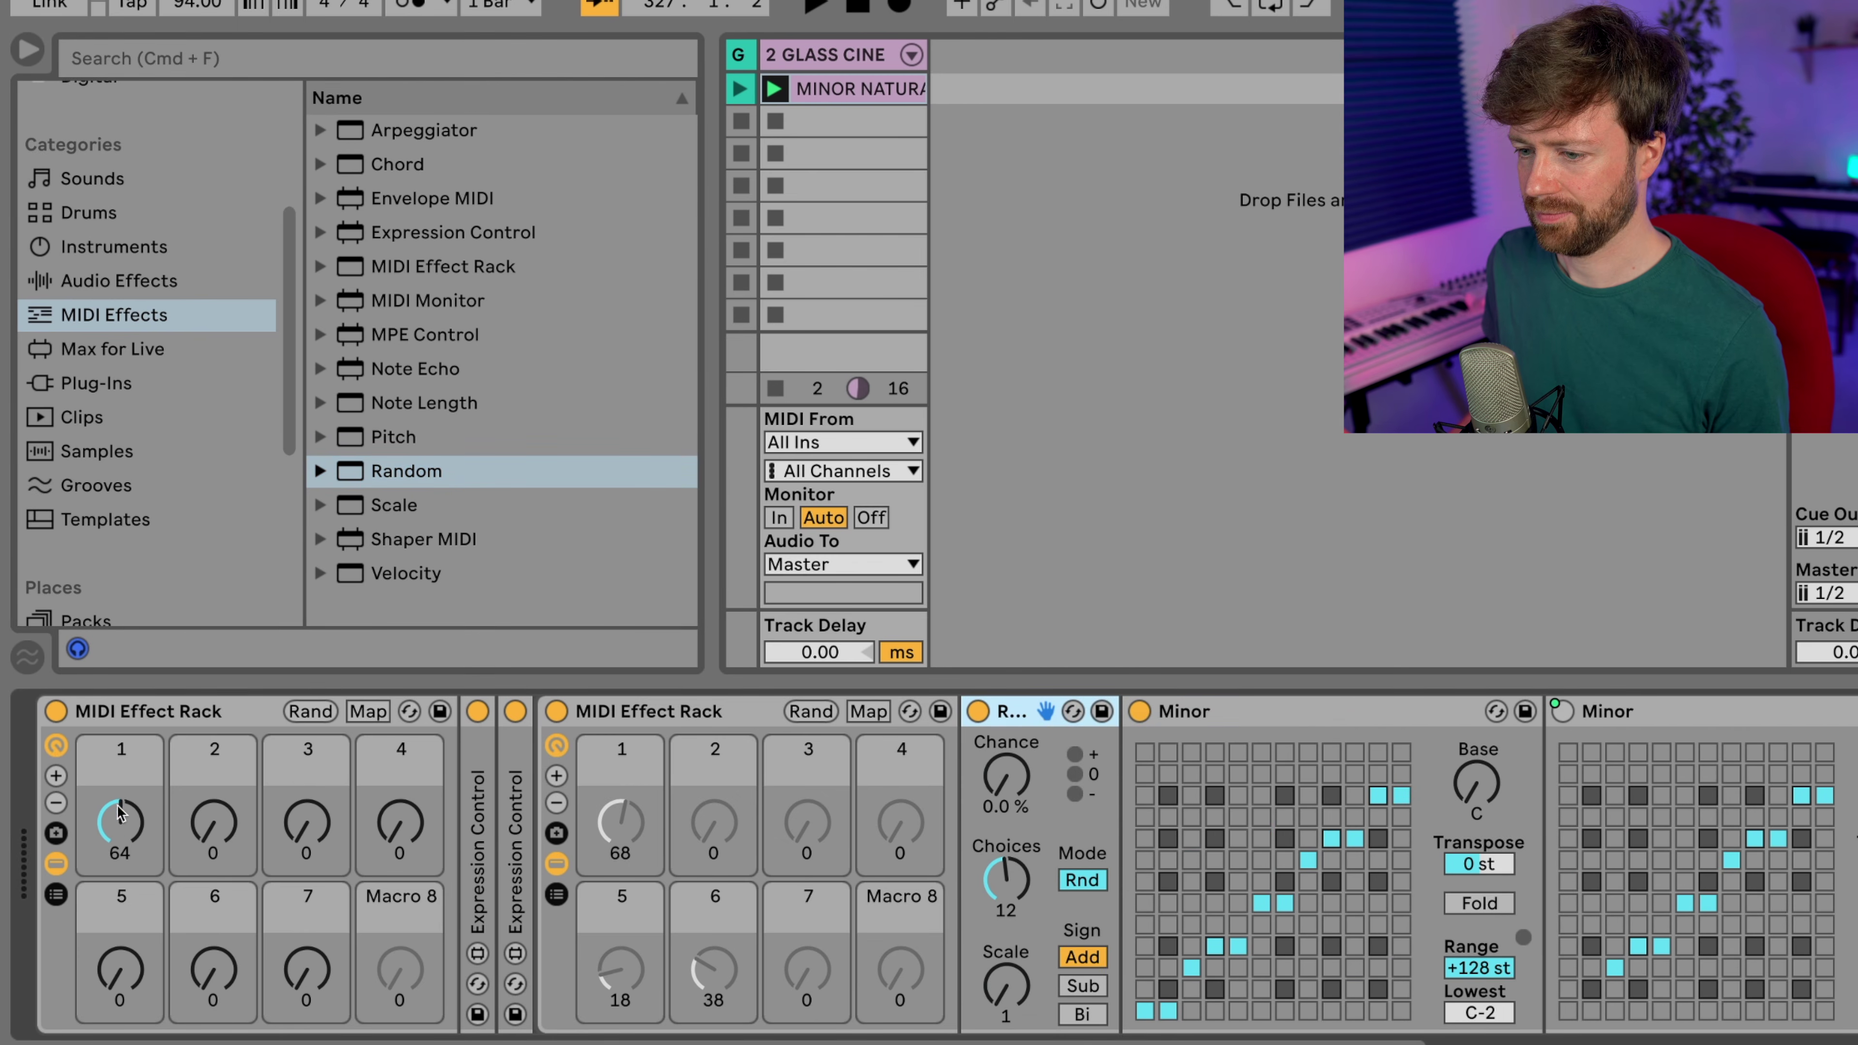
# - Raise macros 1 to 7 of the outer rack to 127
pyautogui.moveTo(119, 812); pyautogui.dragTo(119, 761)
pyautogui.moveTo(210, 849); pyautogui.dragTo(212, 882)
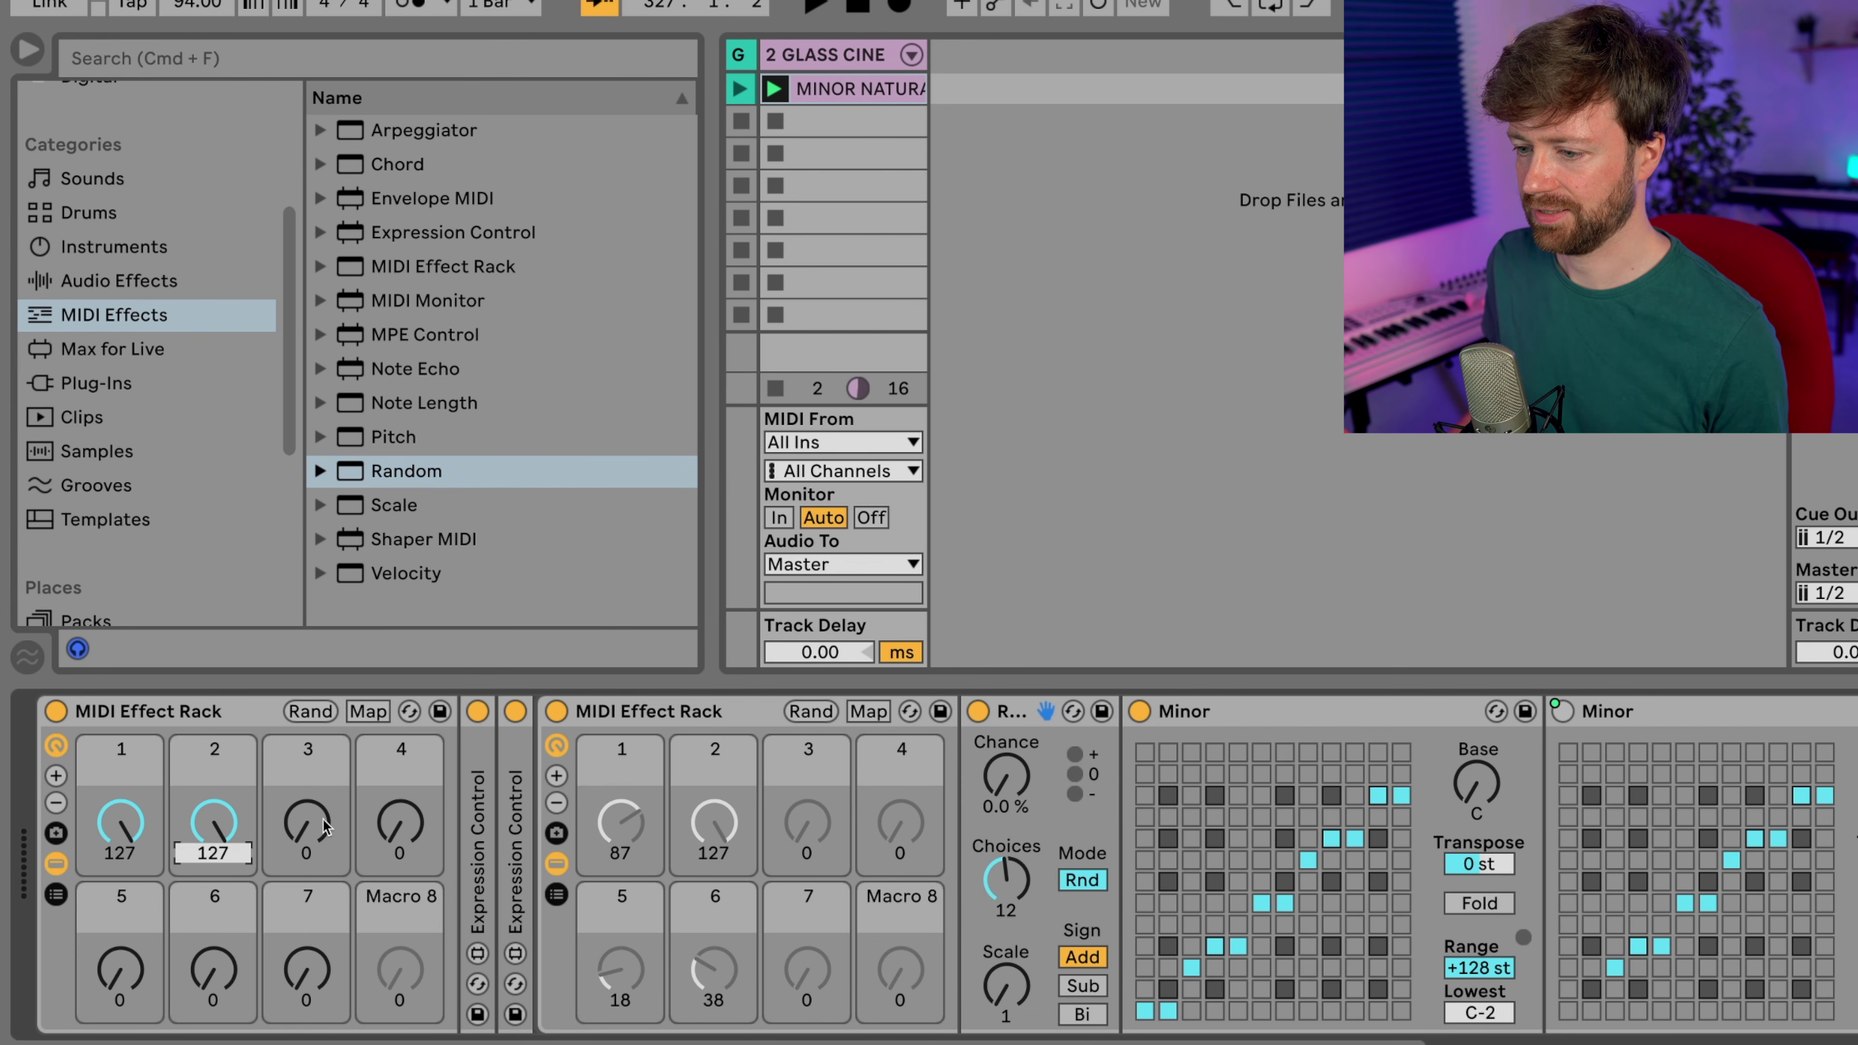
pyautogui.moveTo(322, 818); pyautogui.dragTo(323, 761)
pyautogui.moveTo(388, 824); pyautogui.dragTo(387, 794)
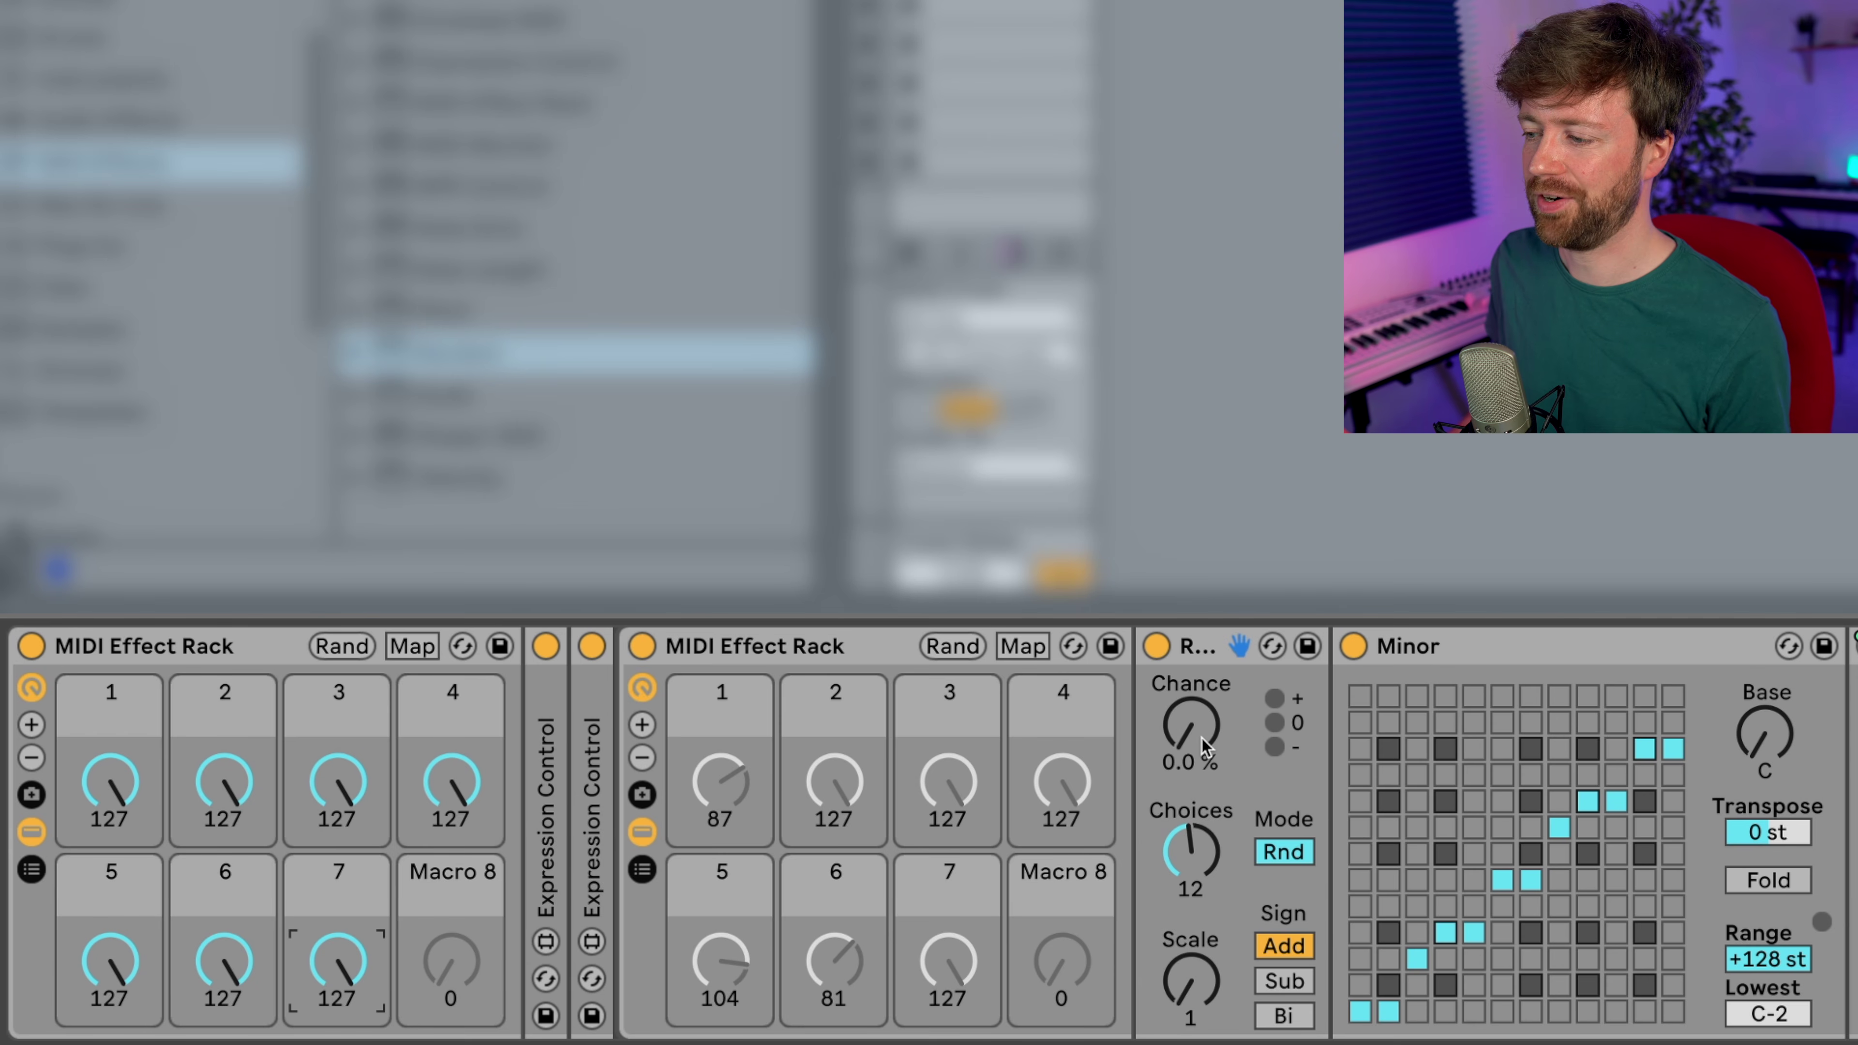
# - Raise the Random device's Chance to 63 % during playback and switch off the Minor scale directly after it
pyautogui.moveTo(1202, 738); pyautogui.dragTo(1202, 647)
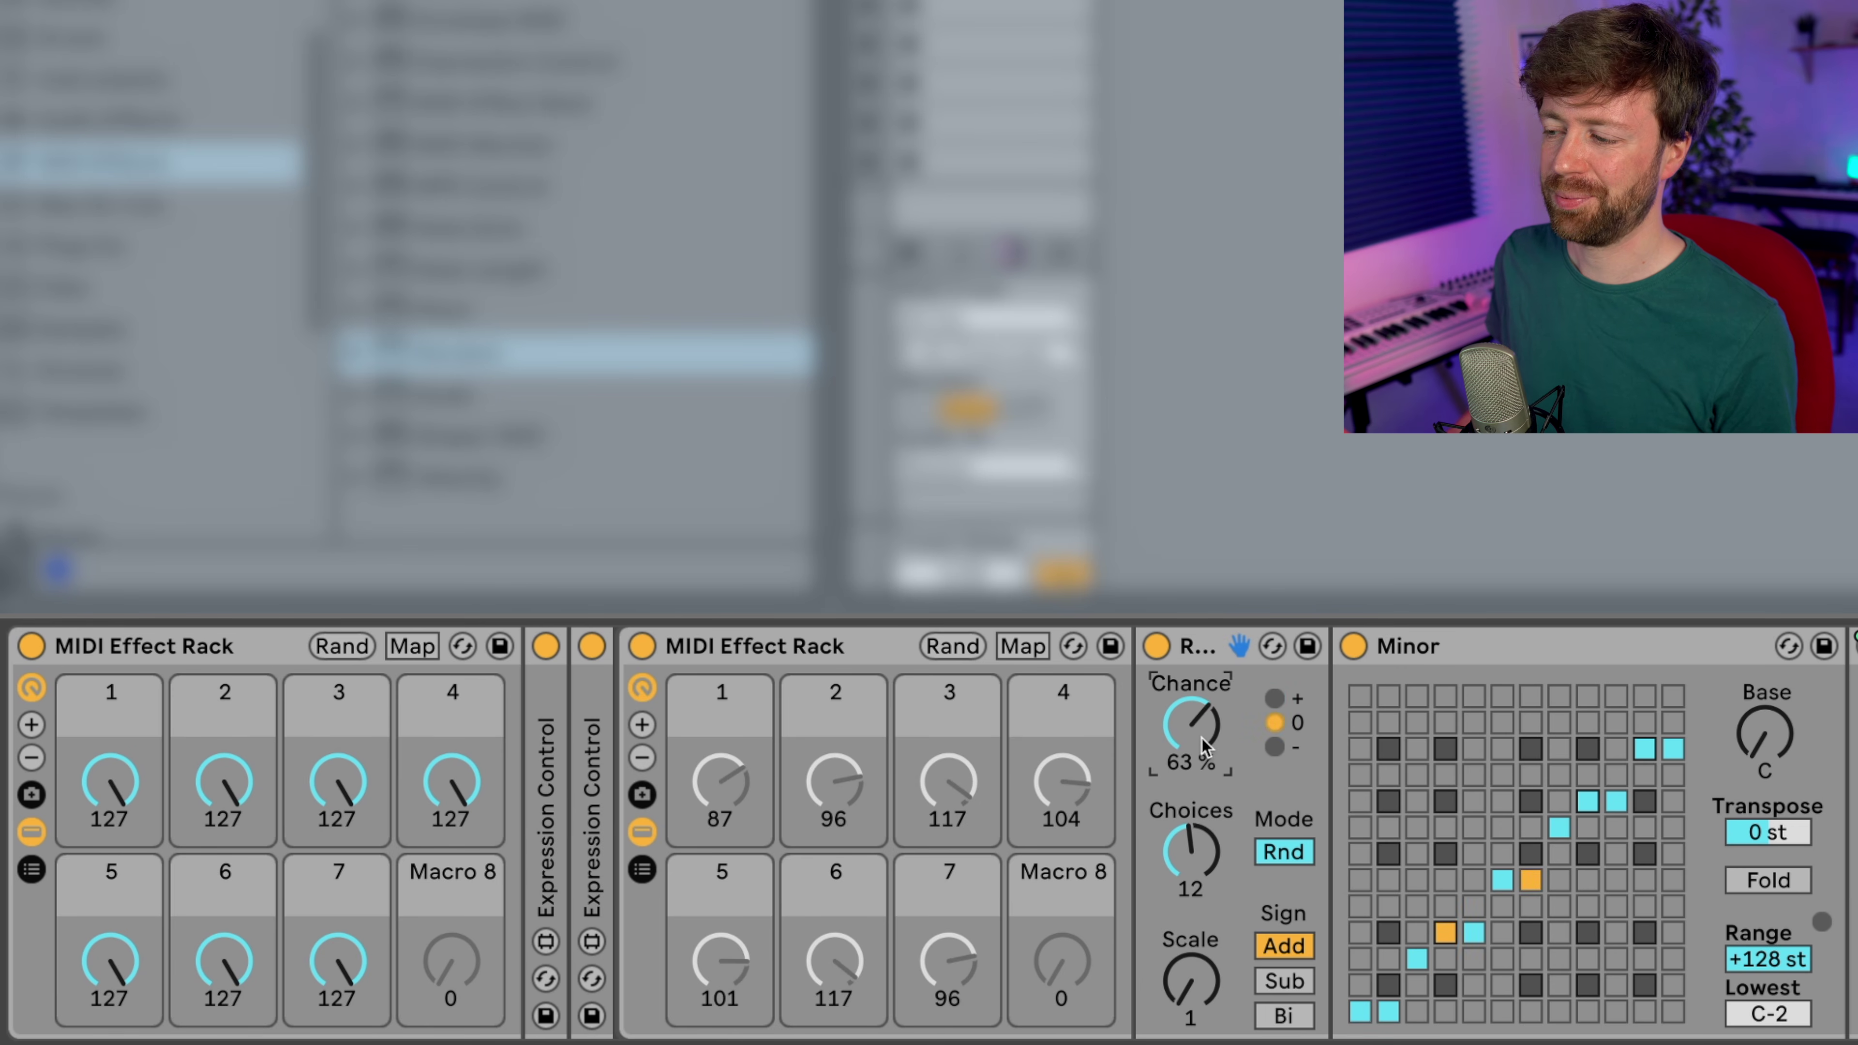
pyautogui.click(1354, 649)
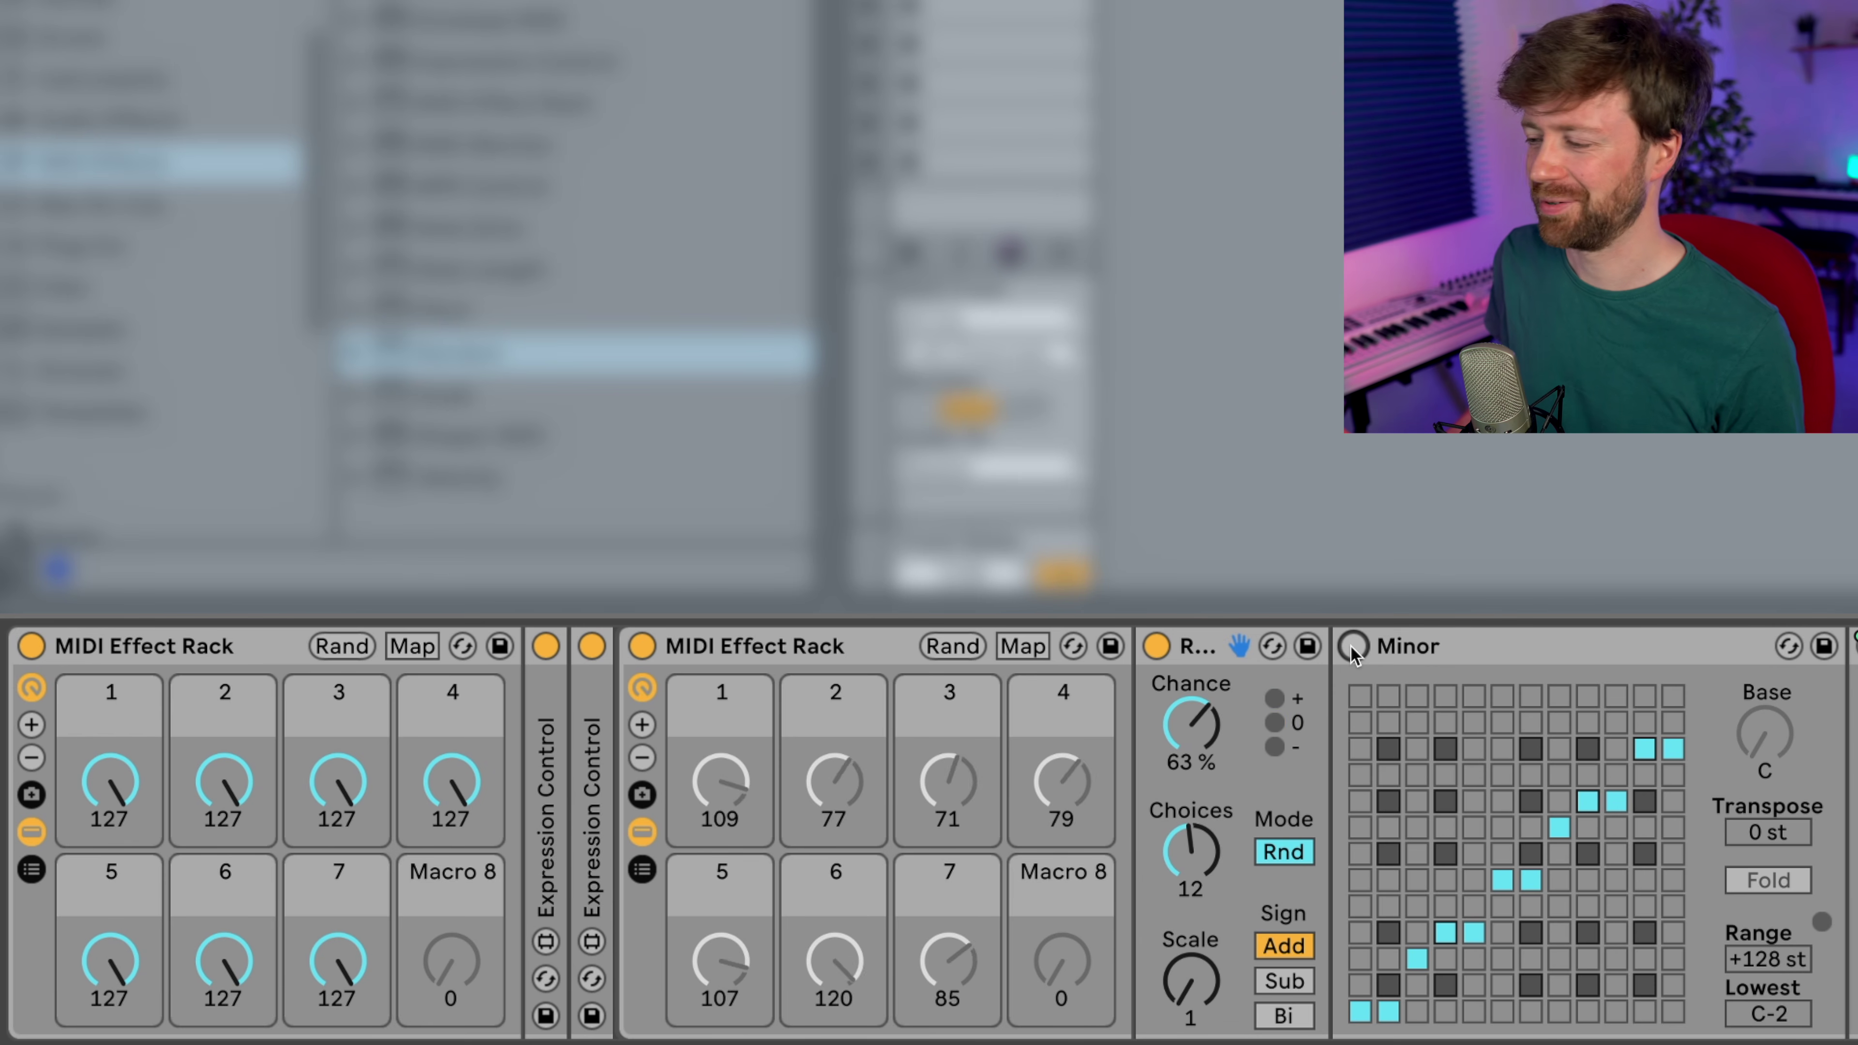
# - Switch the first Minor scale back on and insert a second Random device directly before it, with Choices 2 and Scale 12
pyautogui.click(1354, 647)
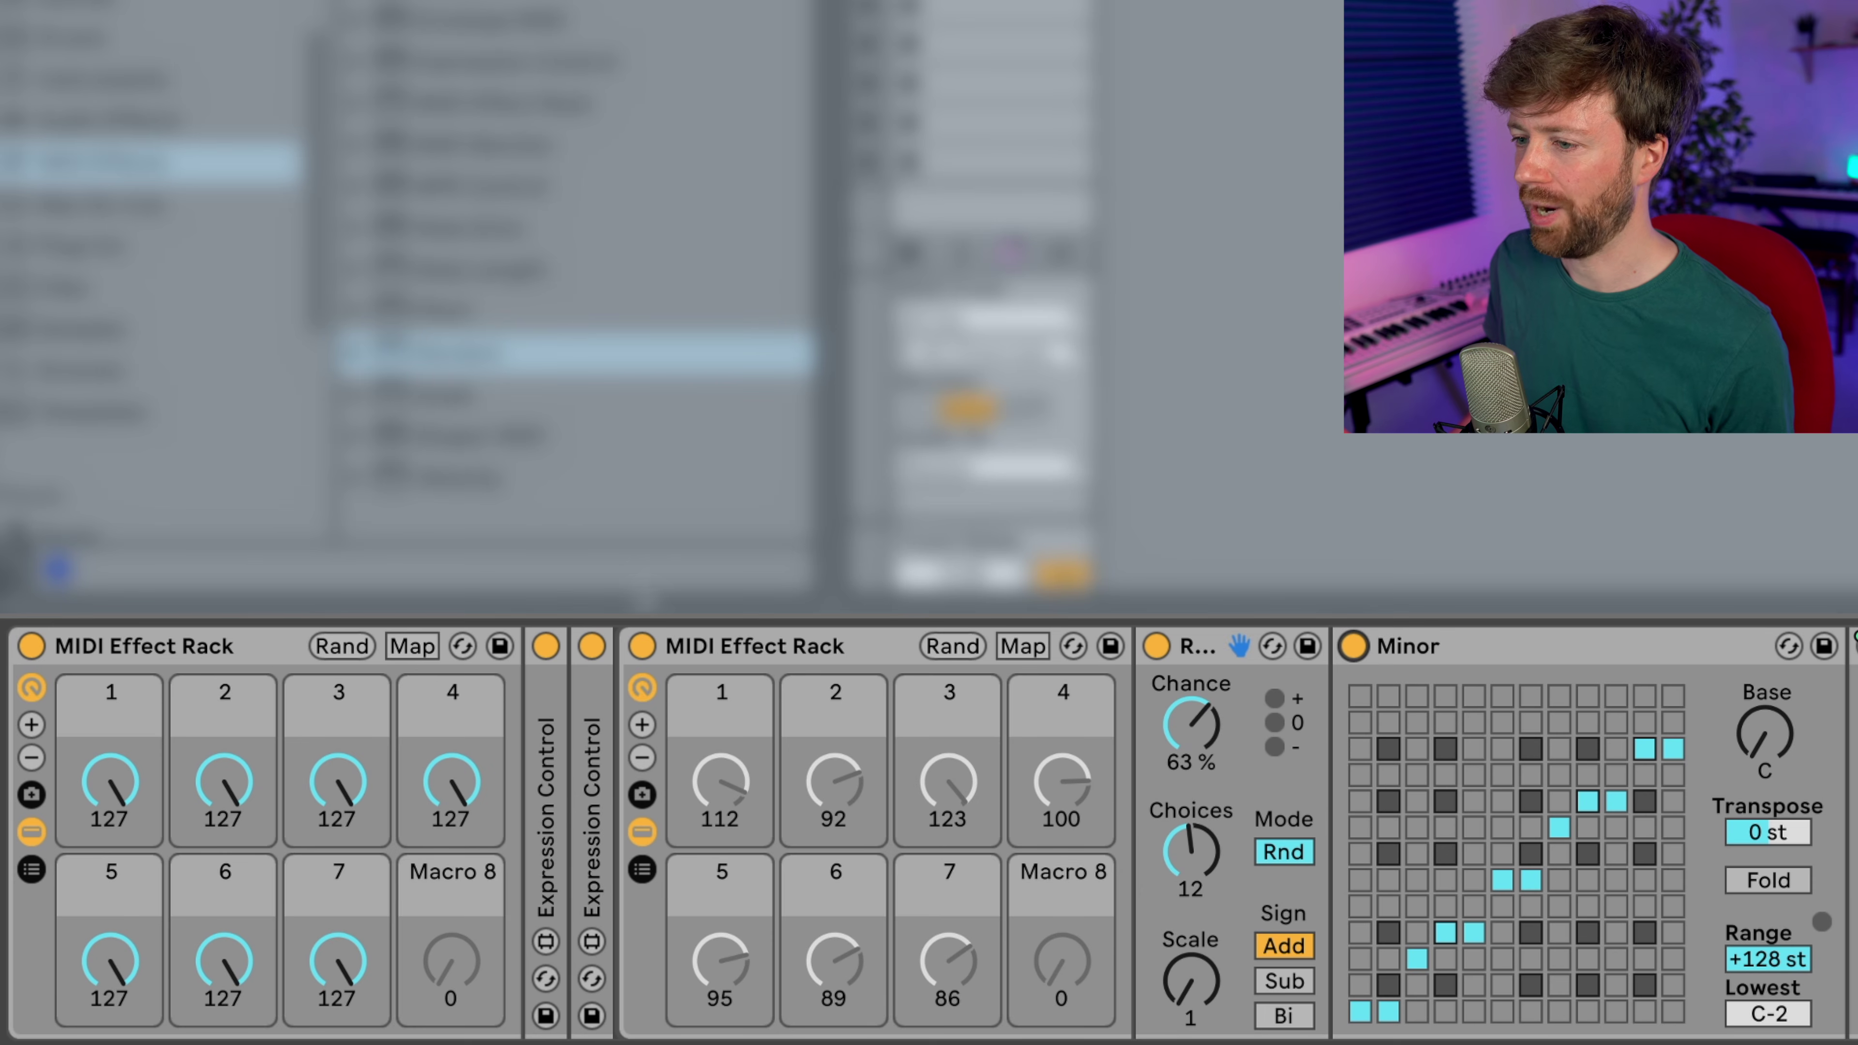
pyautogui.moveTo(455, 359); pyautogui.dragTo(1339, 832)
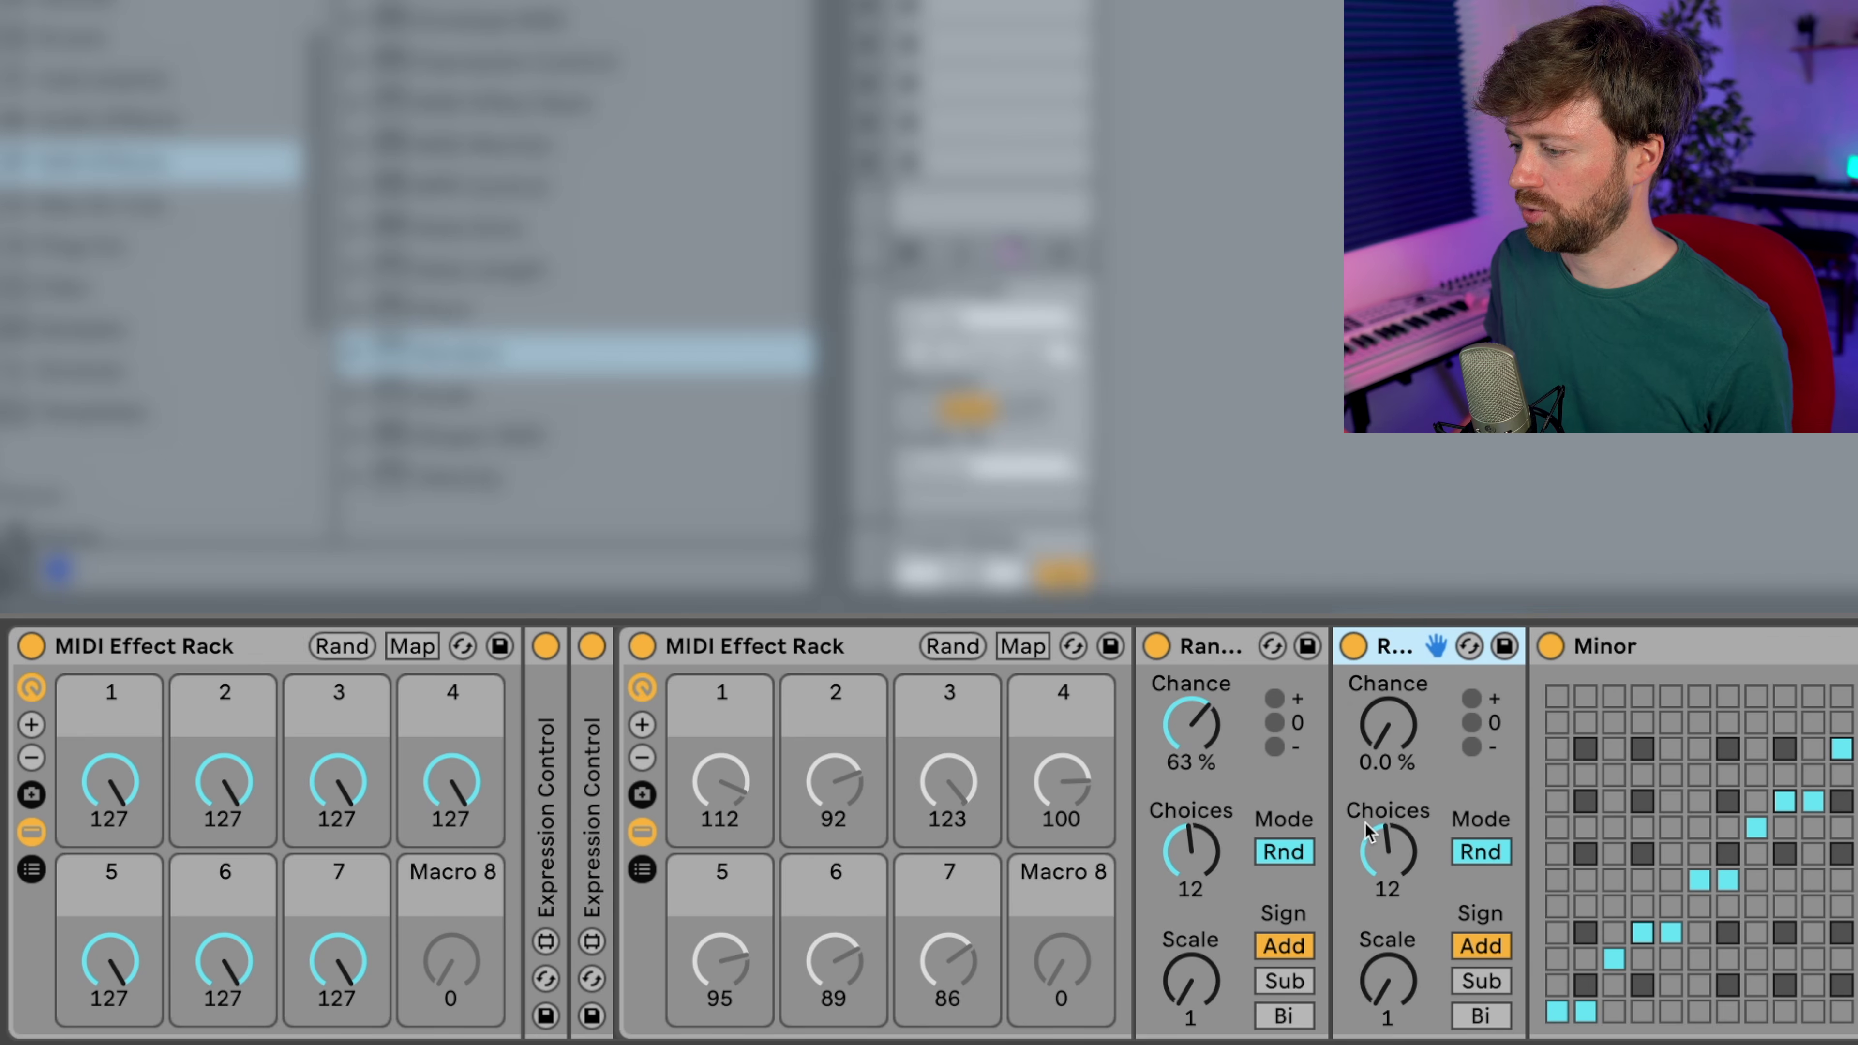
pyautogui.moveTo(1383, 948); pyautogui.dragTo(1387, 897)
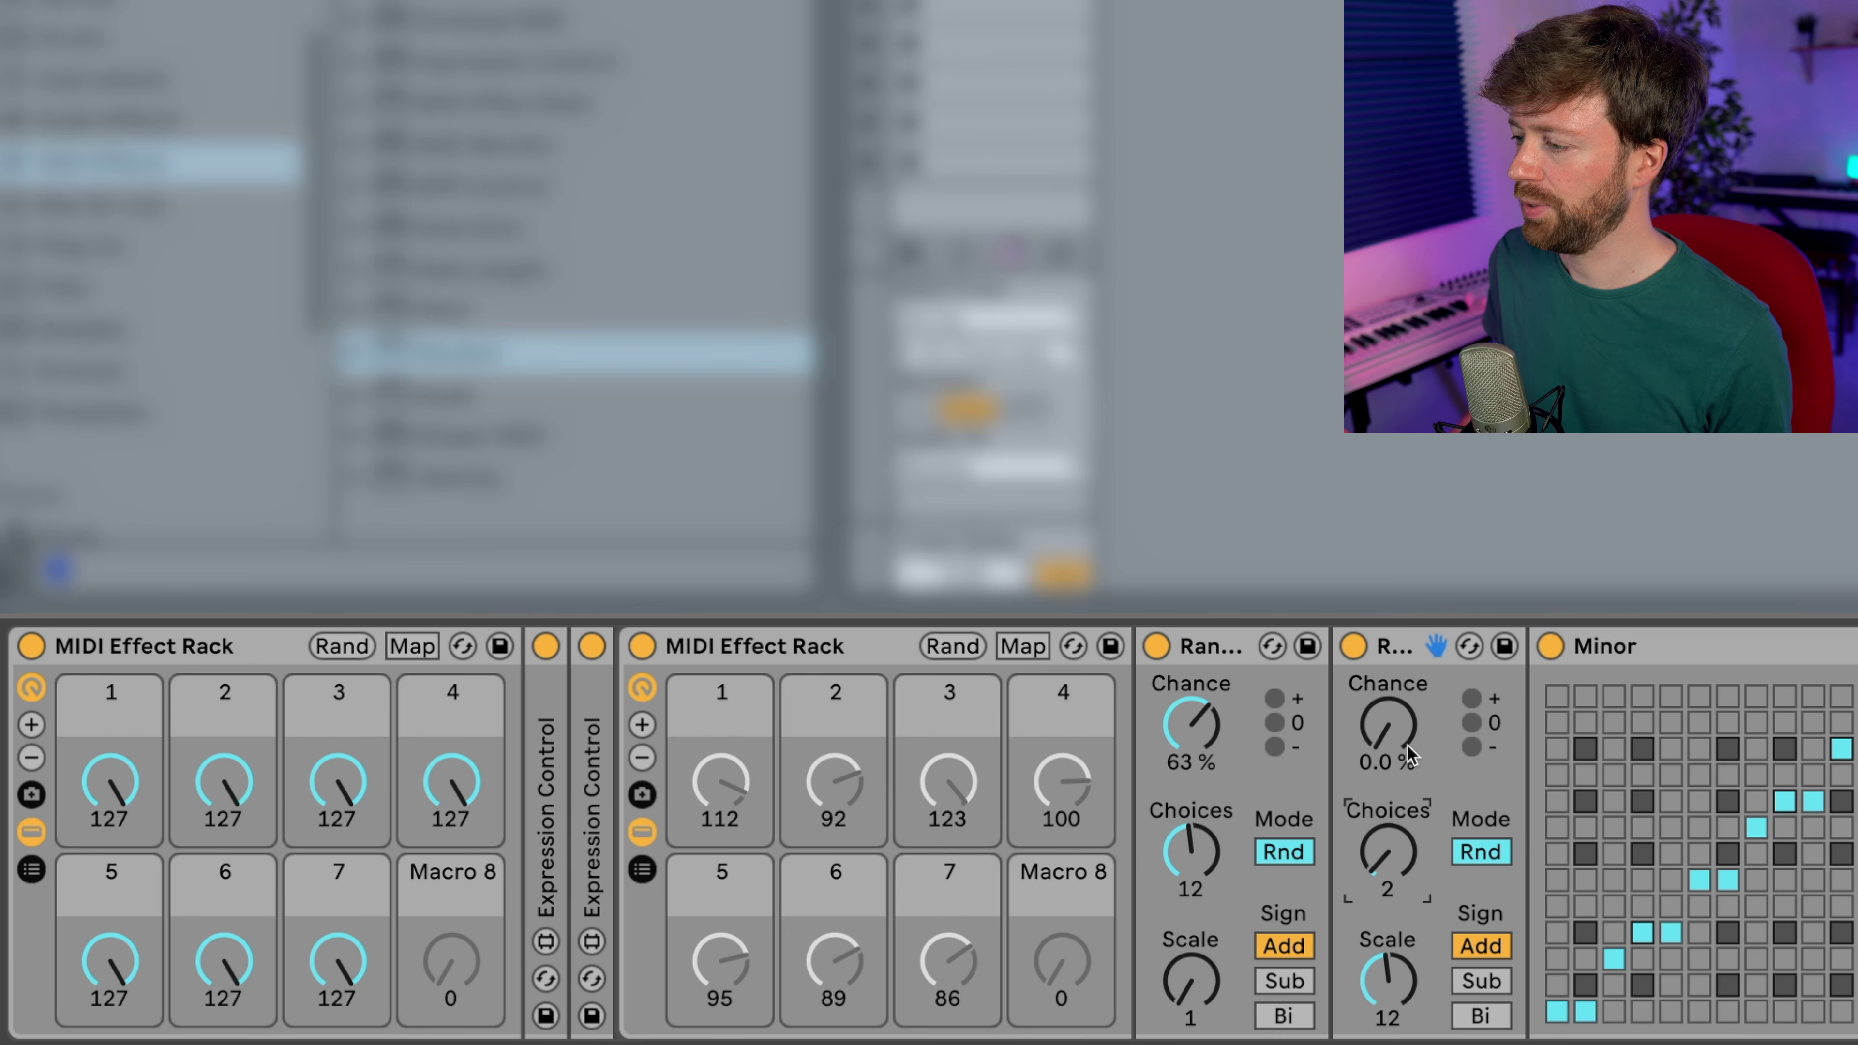
# - Set the second Random device's Chance to 27 % and the first Random device's Chance to 45 %
pyautogui.moveTo(1211, 729); pyautogui.dragTo(1211, 775)
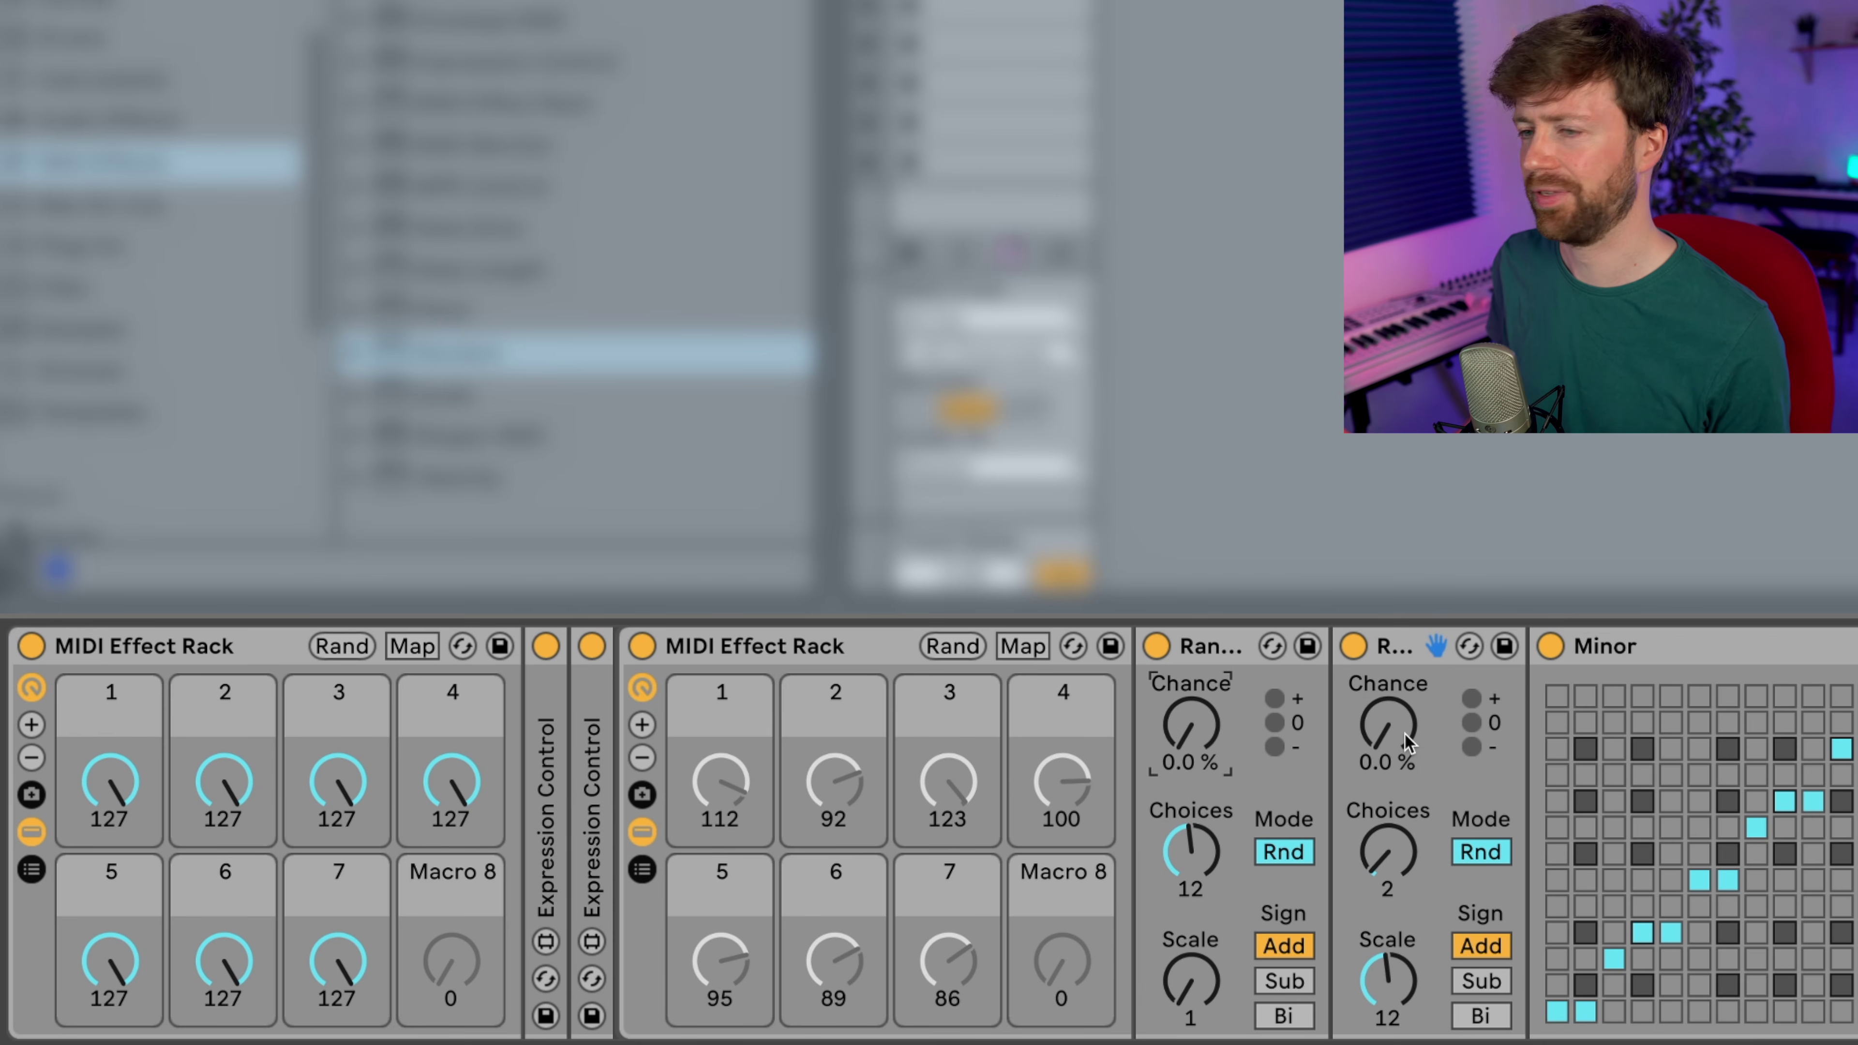
pyautogui.moveTo(1403, 744); pyautogui.dragTo(1381, 761)
pyautogui.write('27')
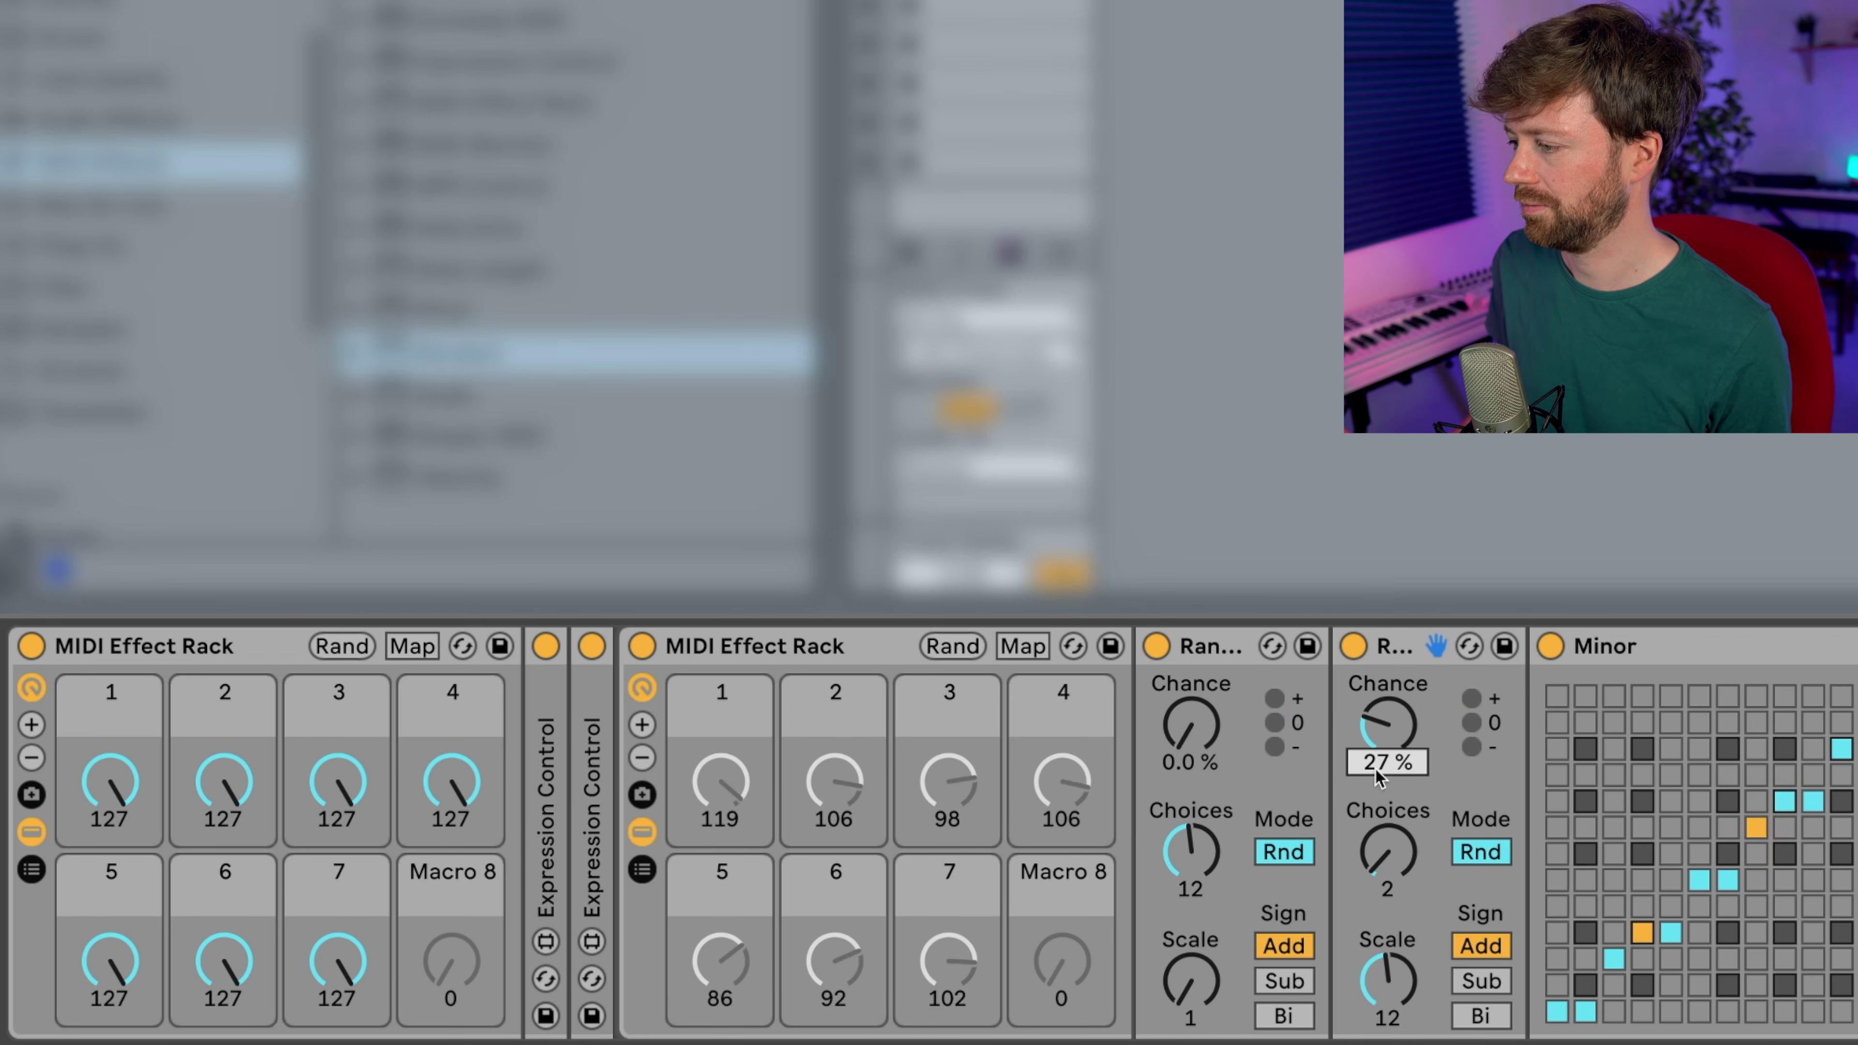
pyautogui.moveTo(1190, 761); pyautogui.dragTo(1190, 716)
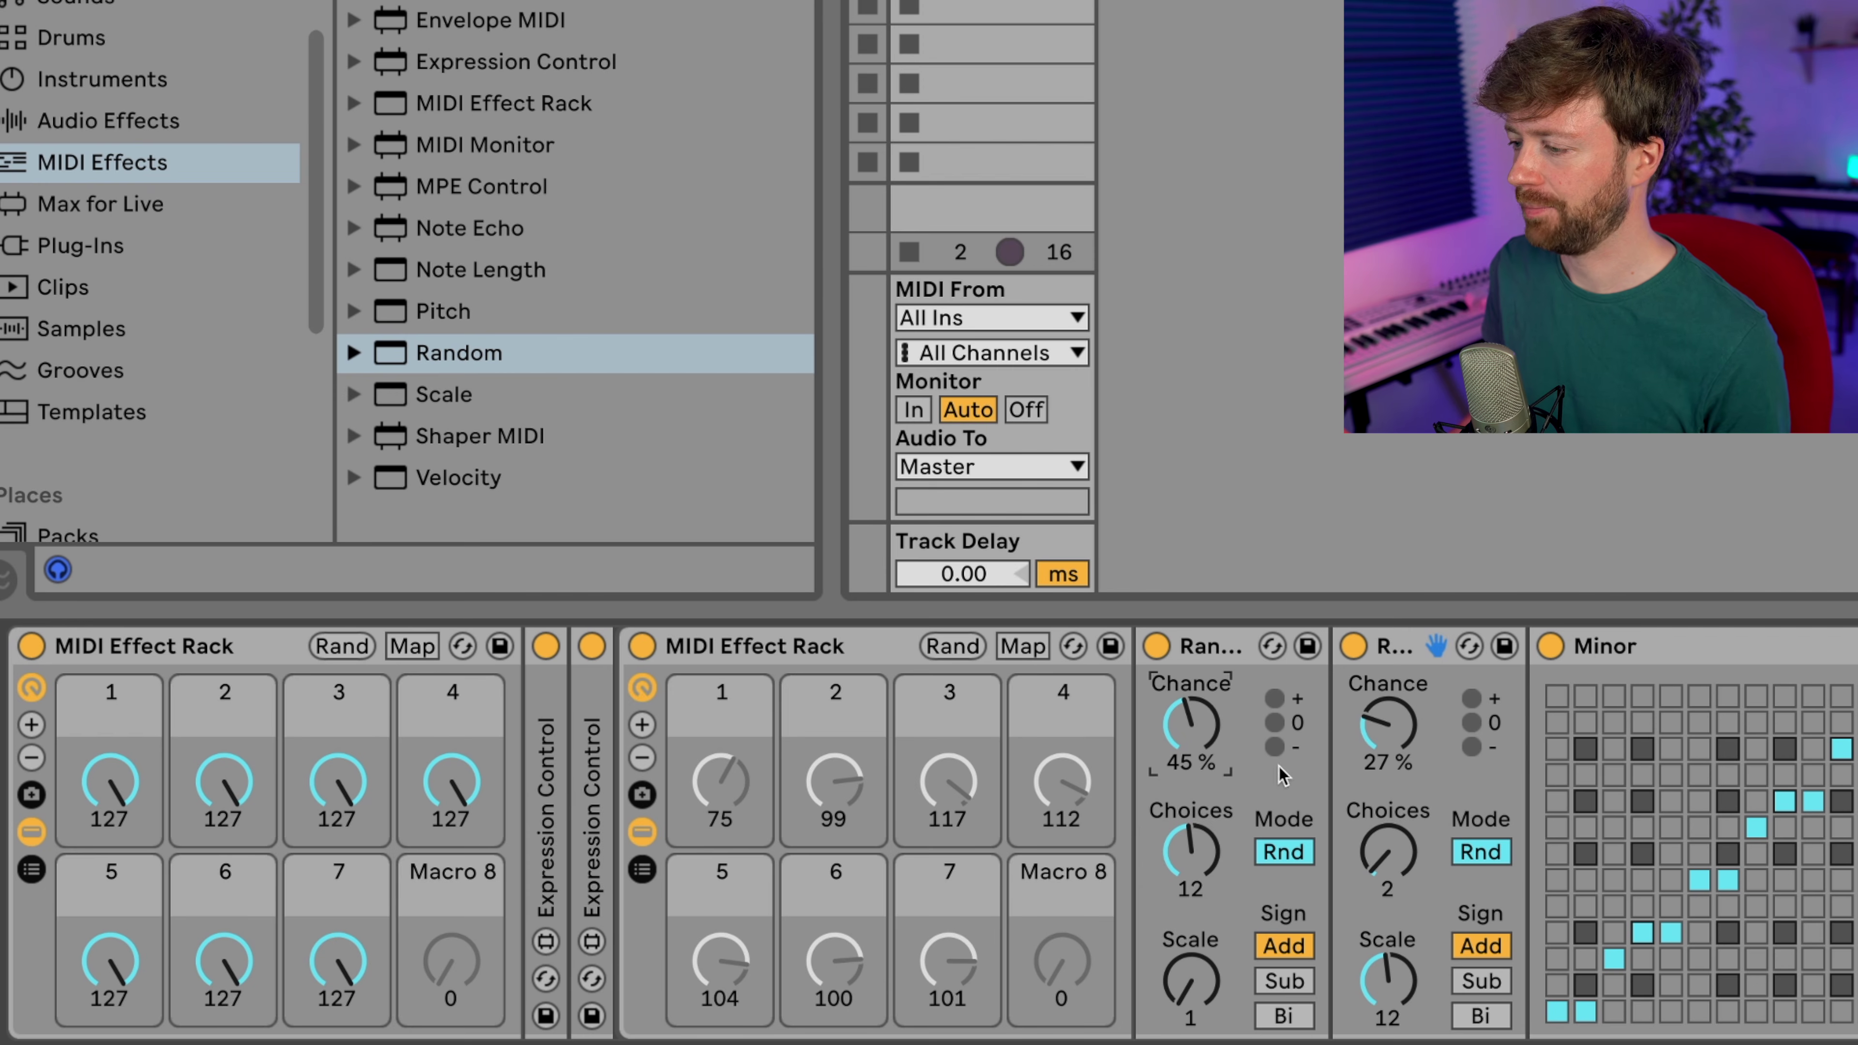
# - Map the Chance of both Random devices to macro 8 of the inner rack
pyautogui.rightClick(1190, 750)
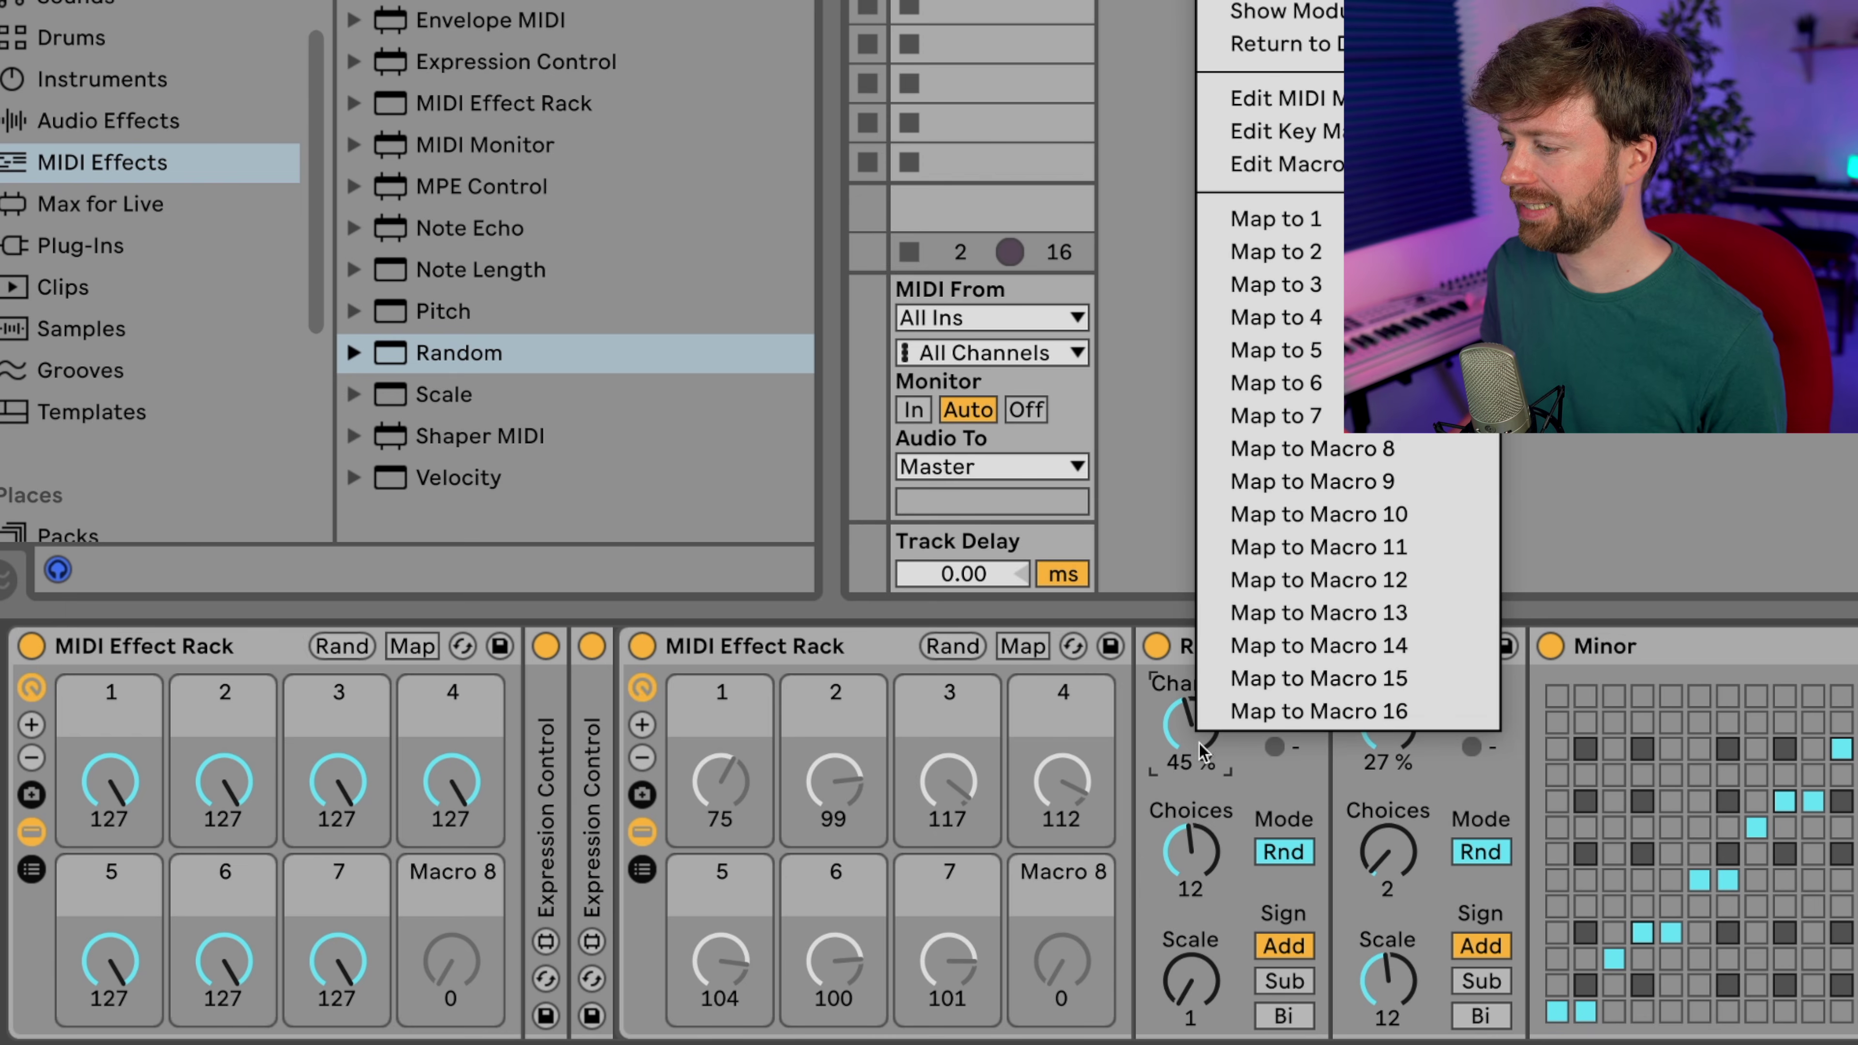
pyautogui.click(1368, 457)
pyautogui.rightClick(1408, 734)
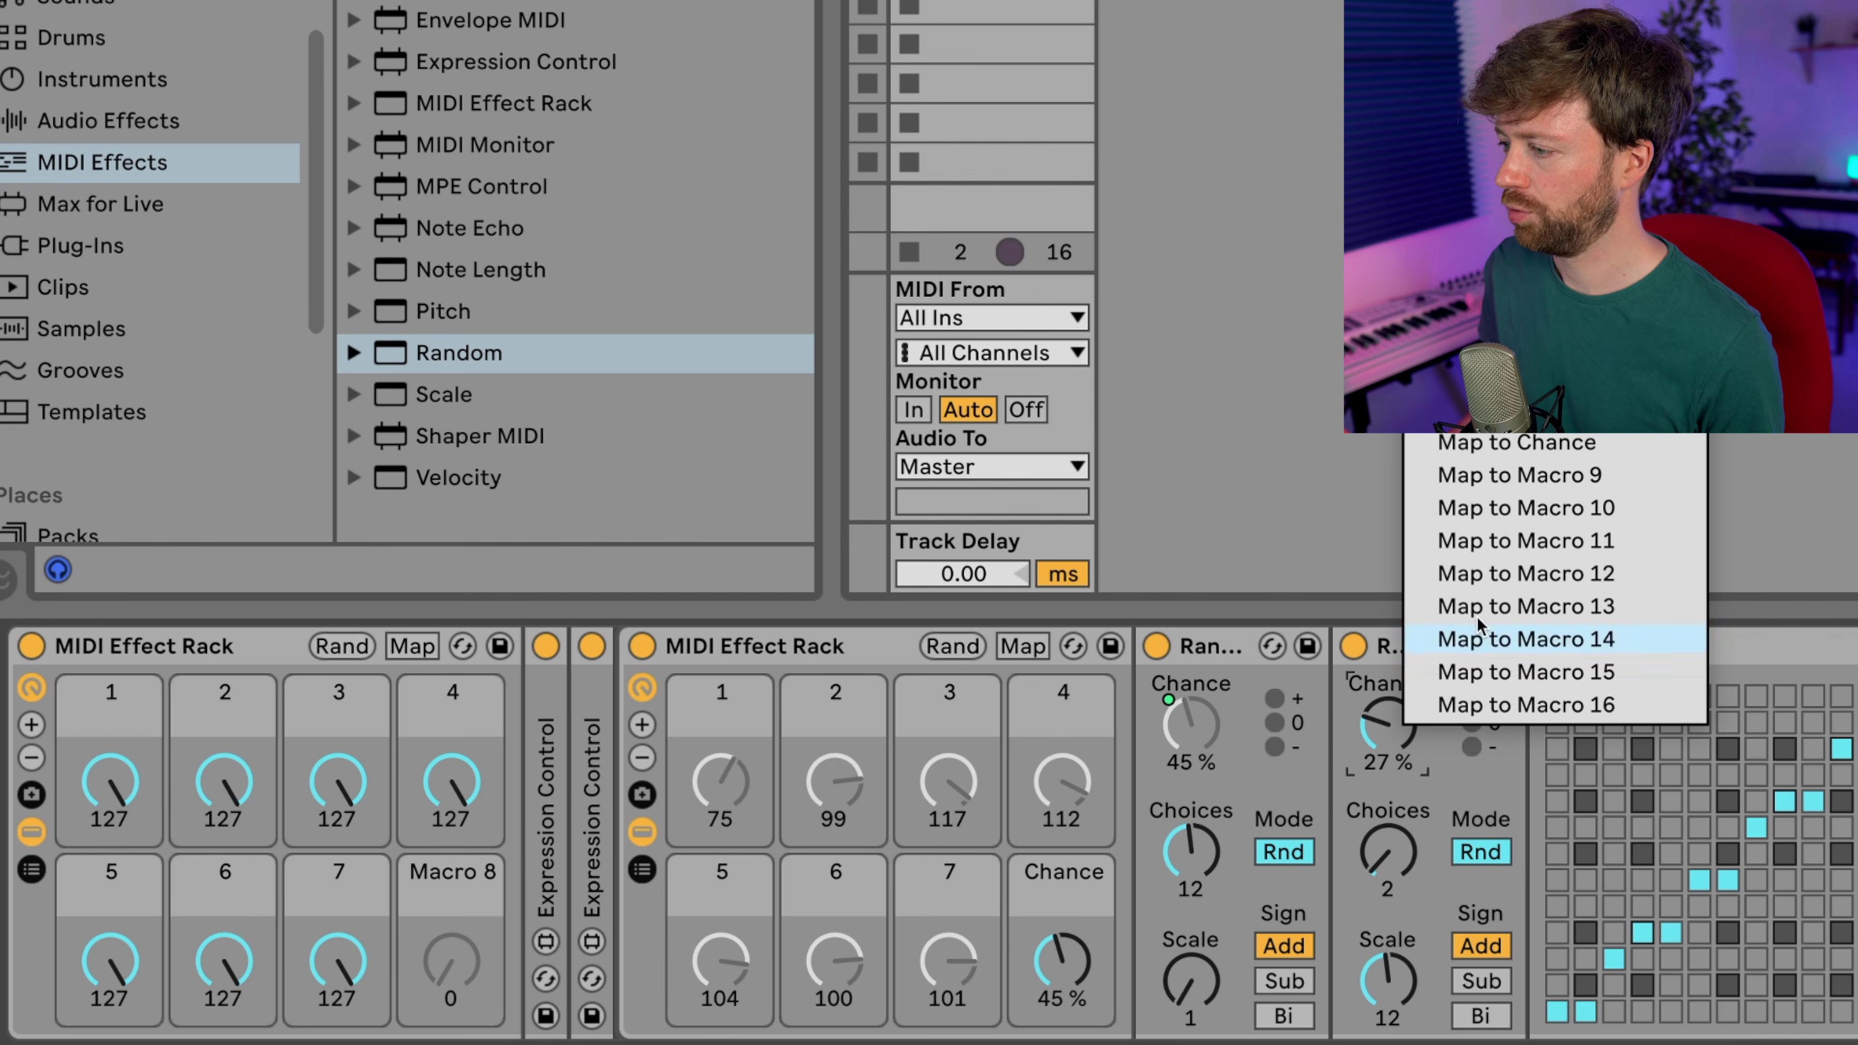
pyautogui.click(1551, 454)
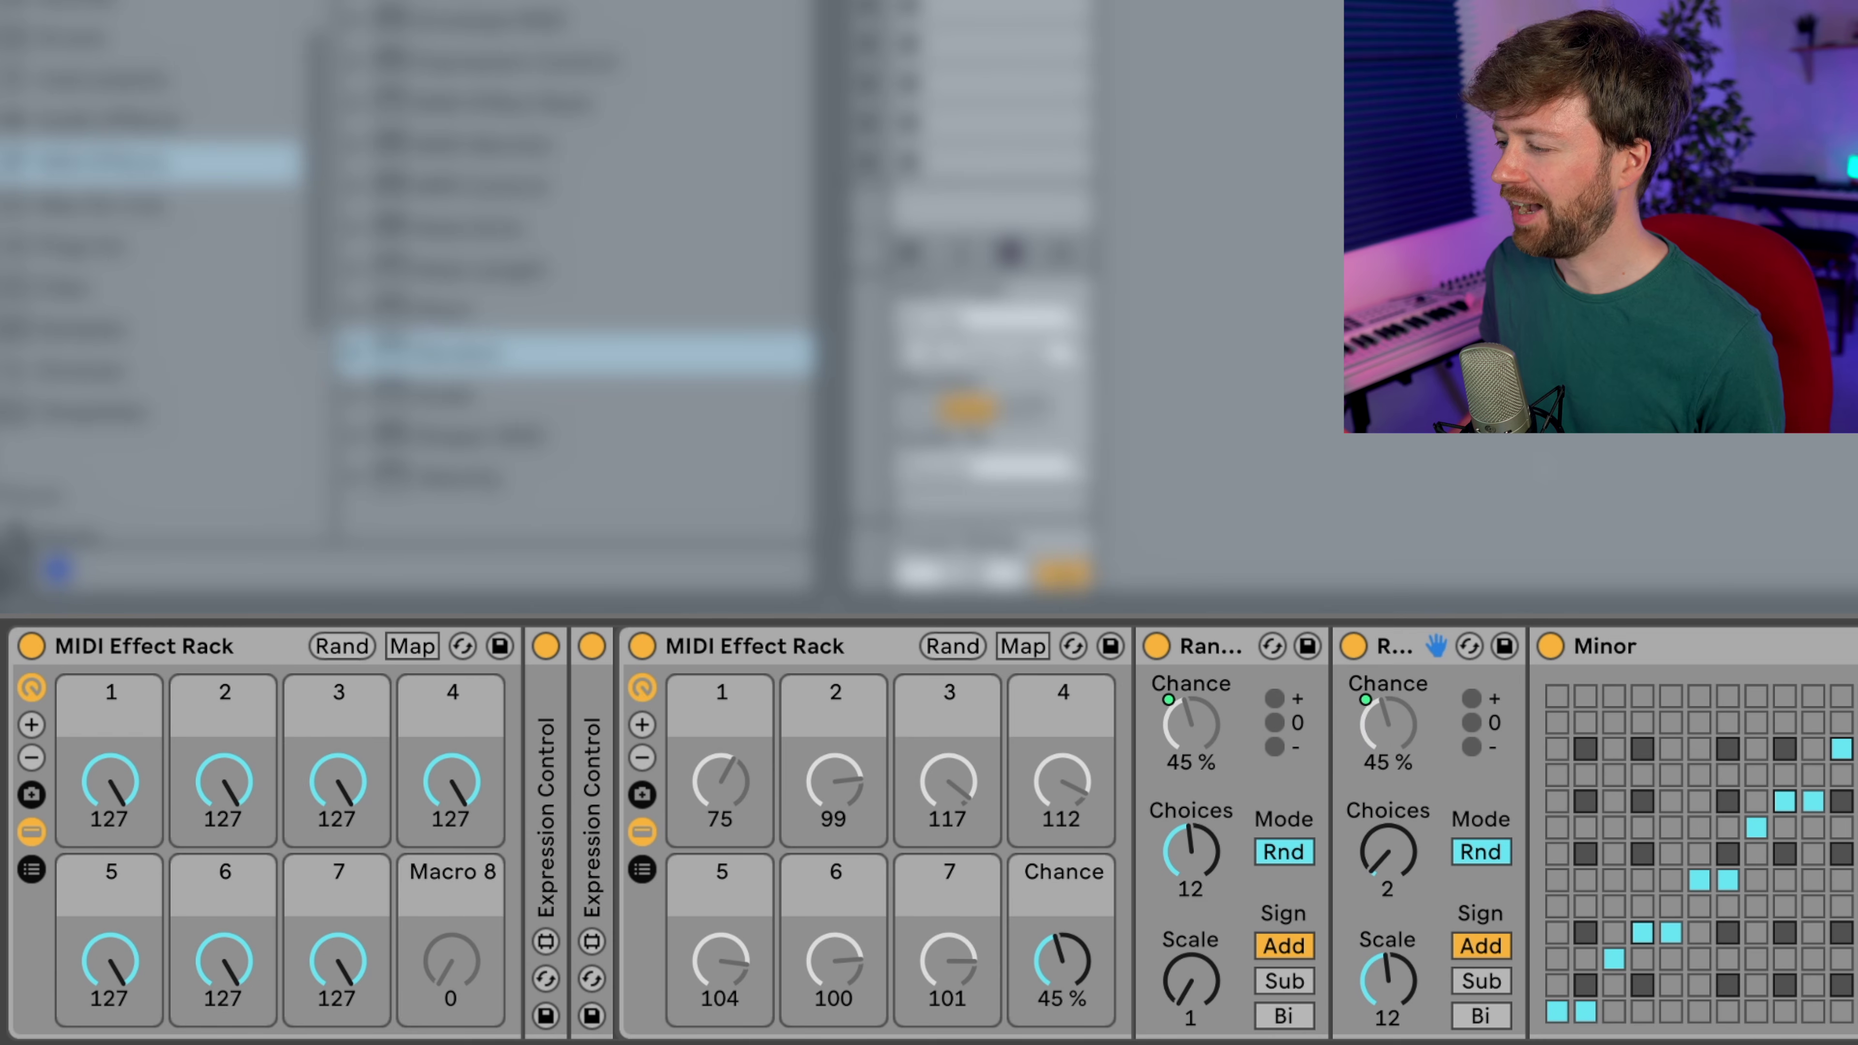
# - Limit the second Random device's Chance mapping in the inner rack to a maximum of 50 %
pyautogui.click(1408, 657)
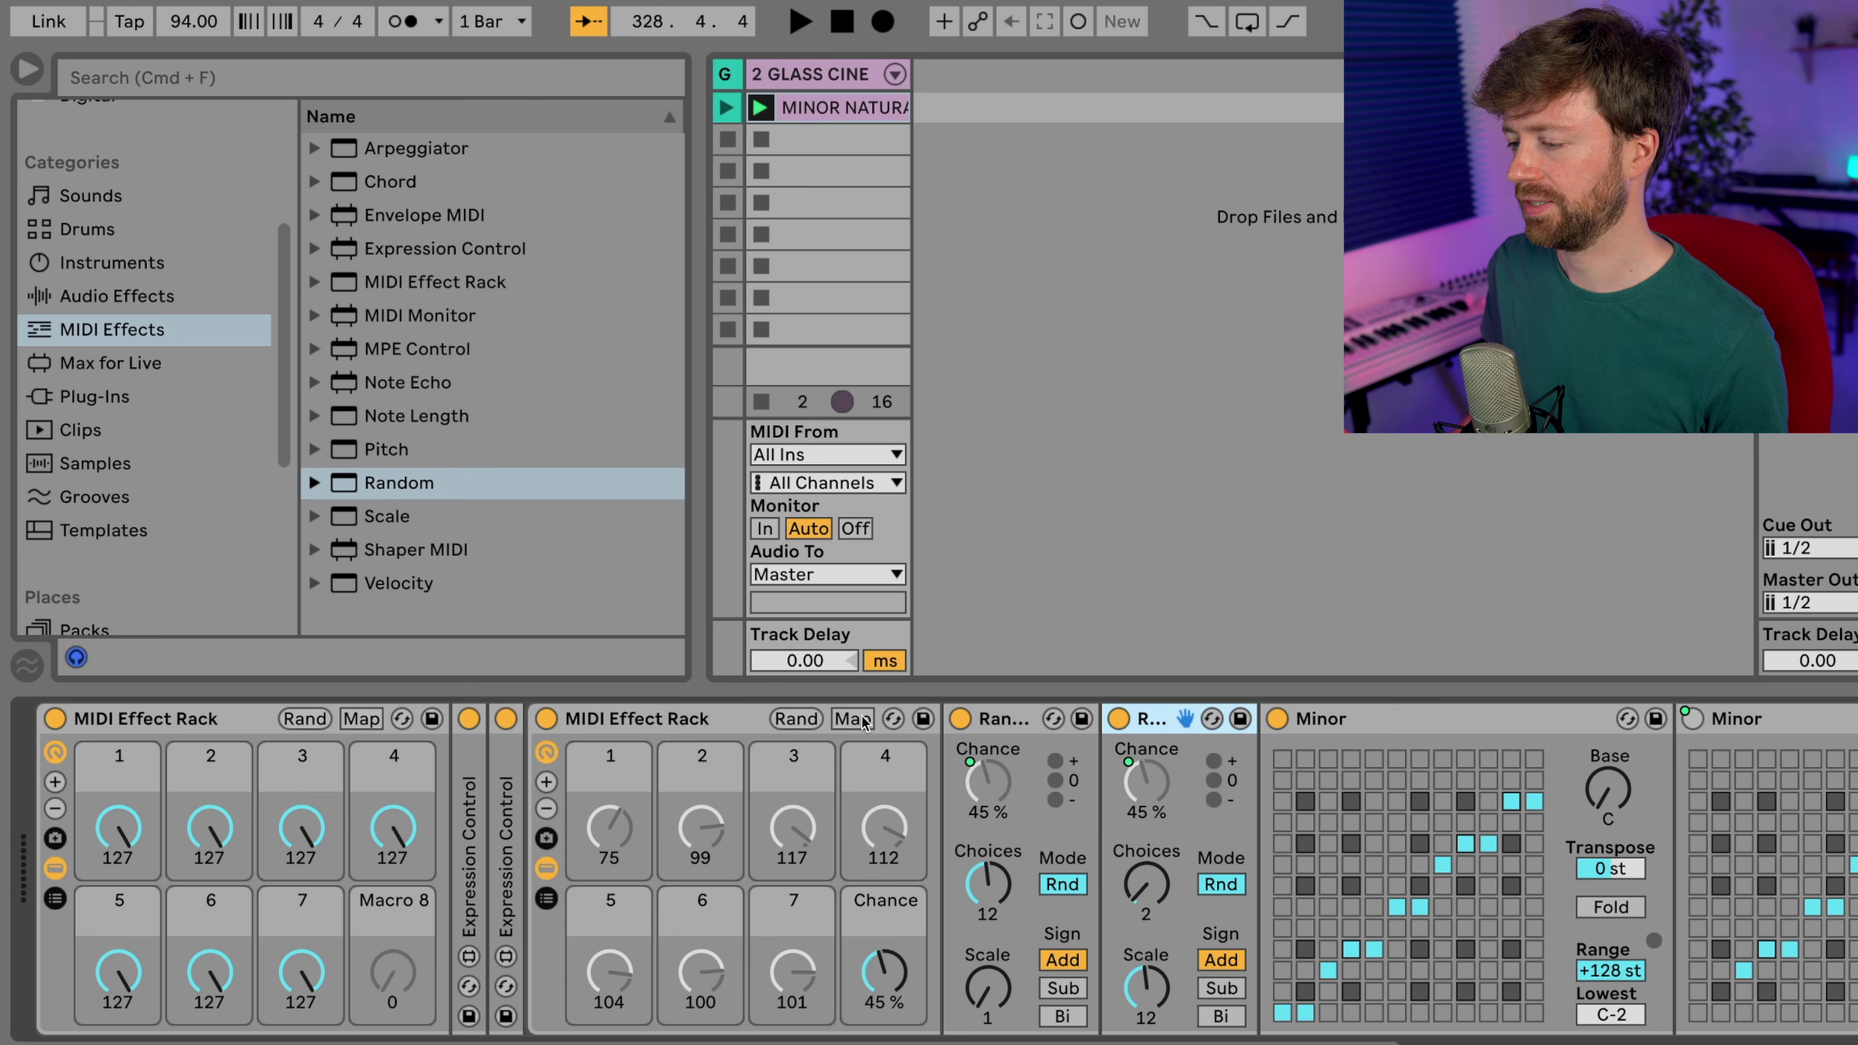
pyautogui.click(1035, 647)
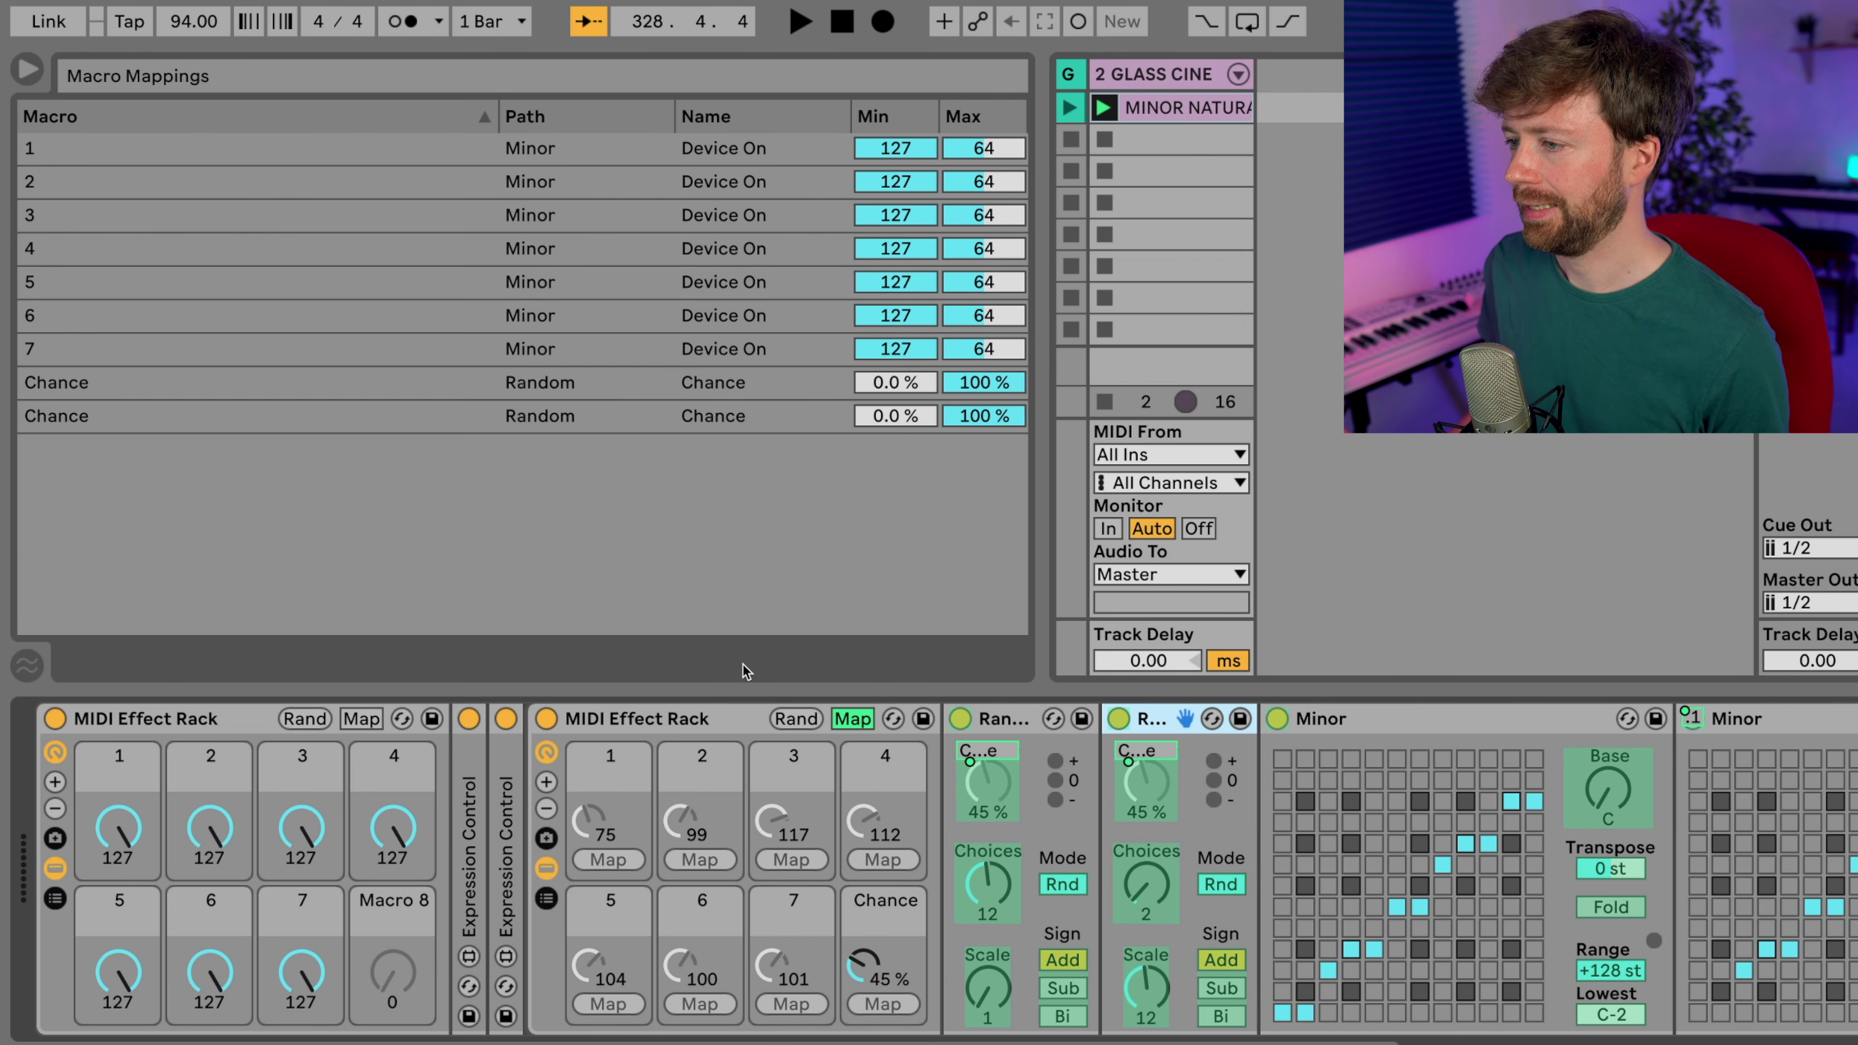
pyautogui.click(999, 391)
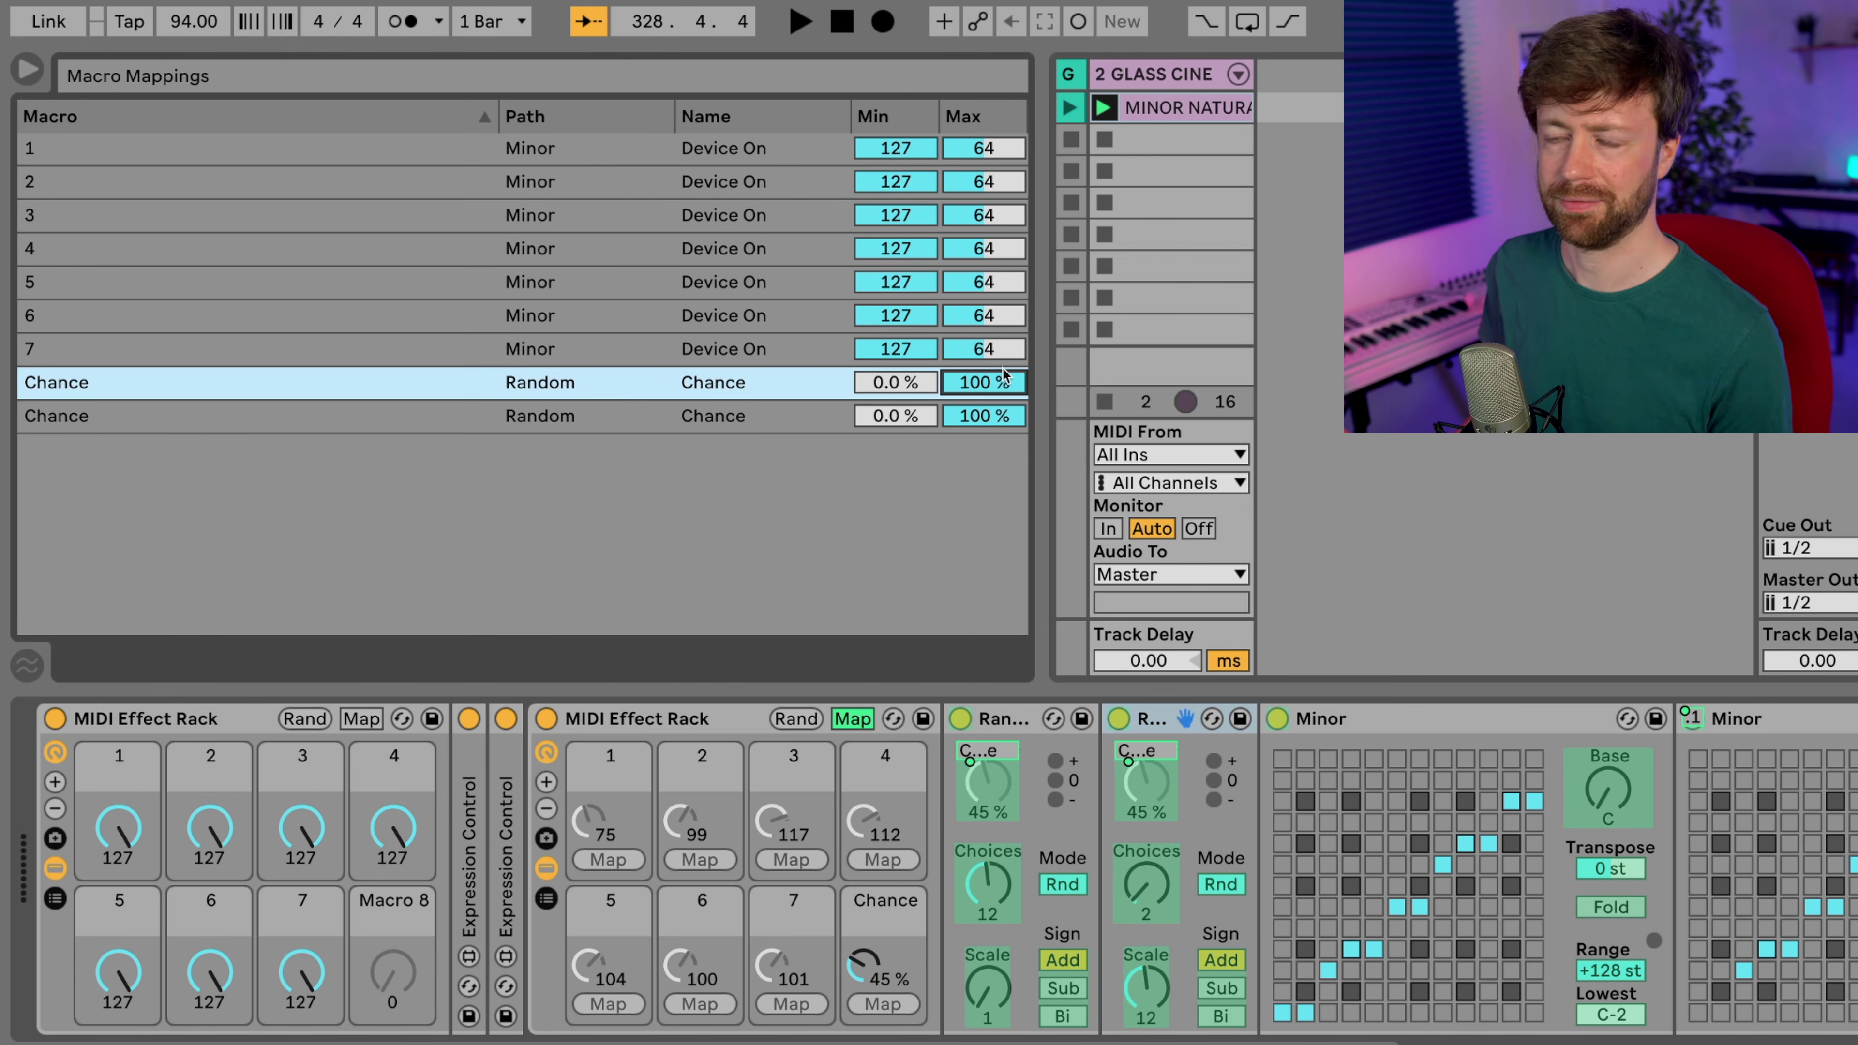
pyautogui.click(974, 421)
pyautogui.write('50')
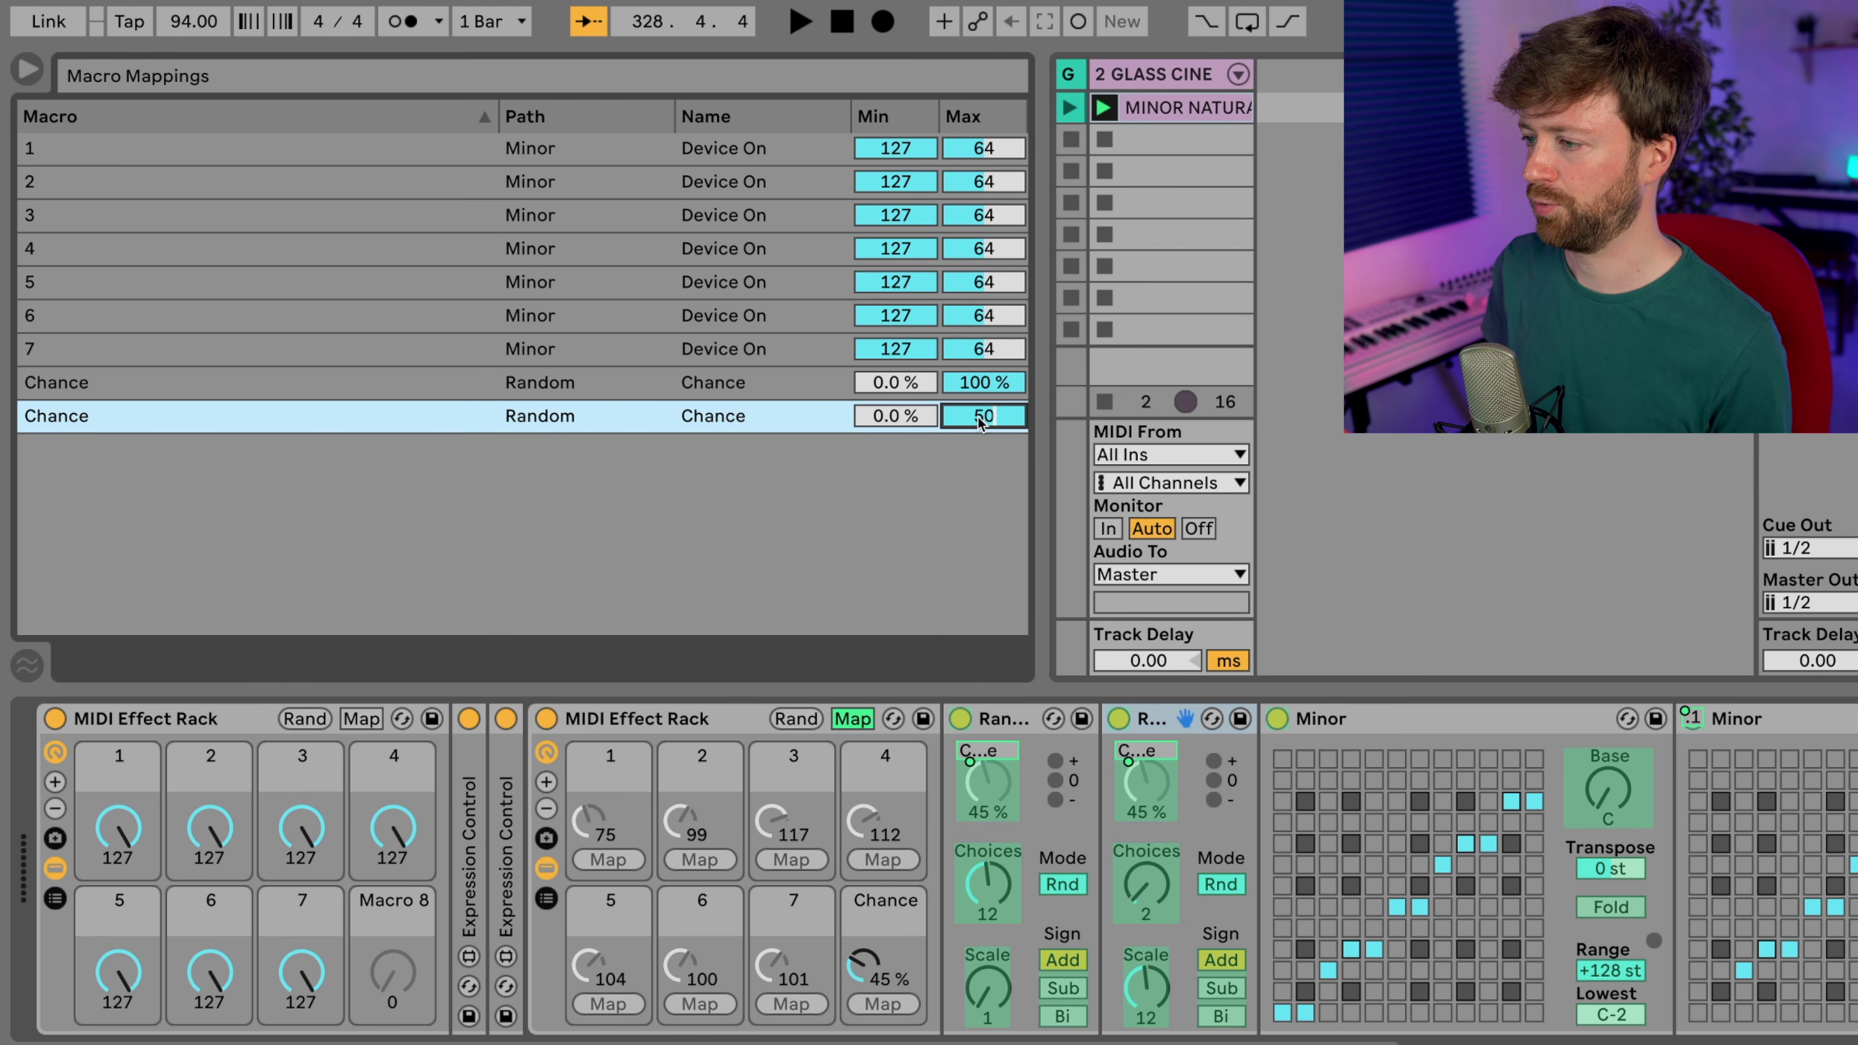
pyautogui.press('Return')
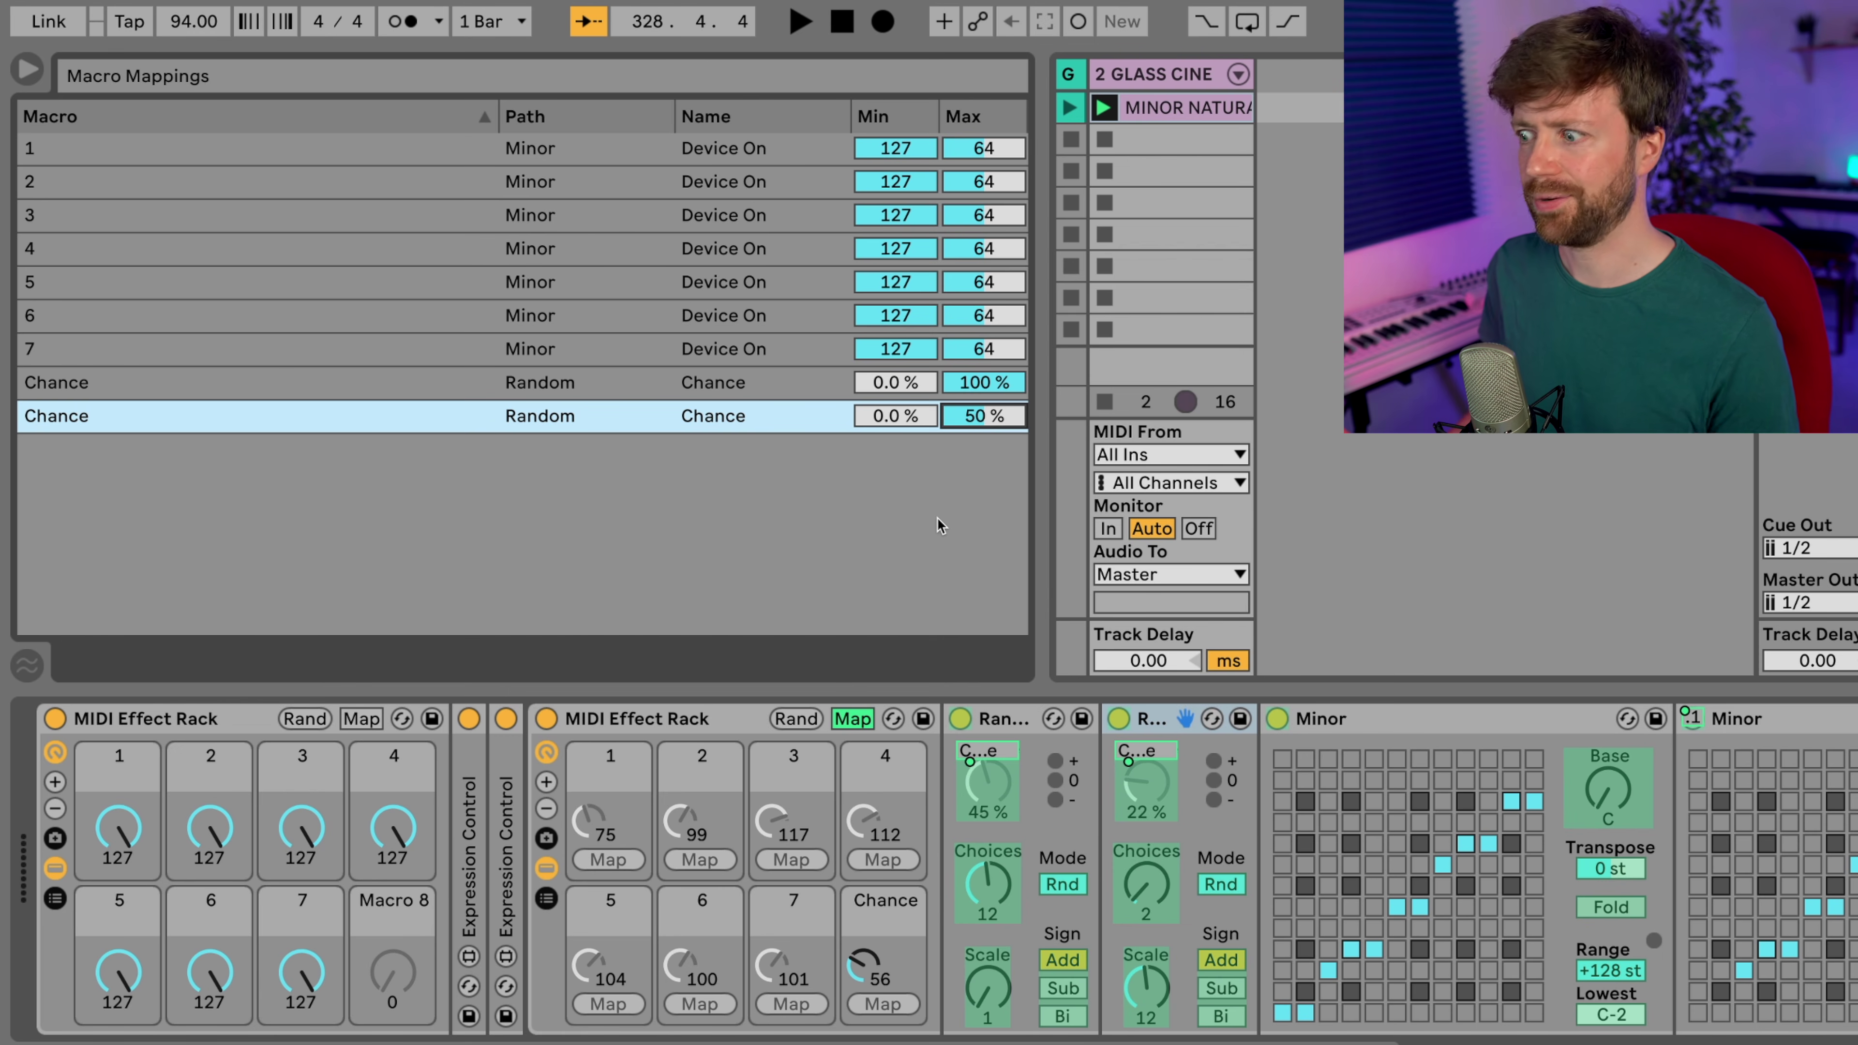
pyautogui.click(873, 717)
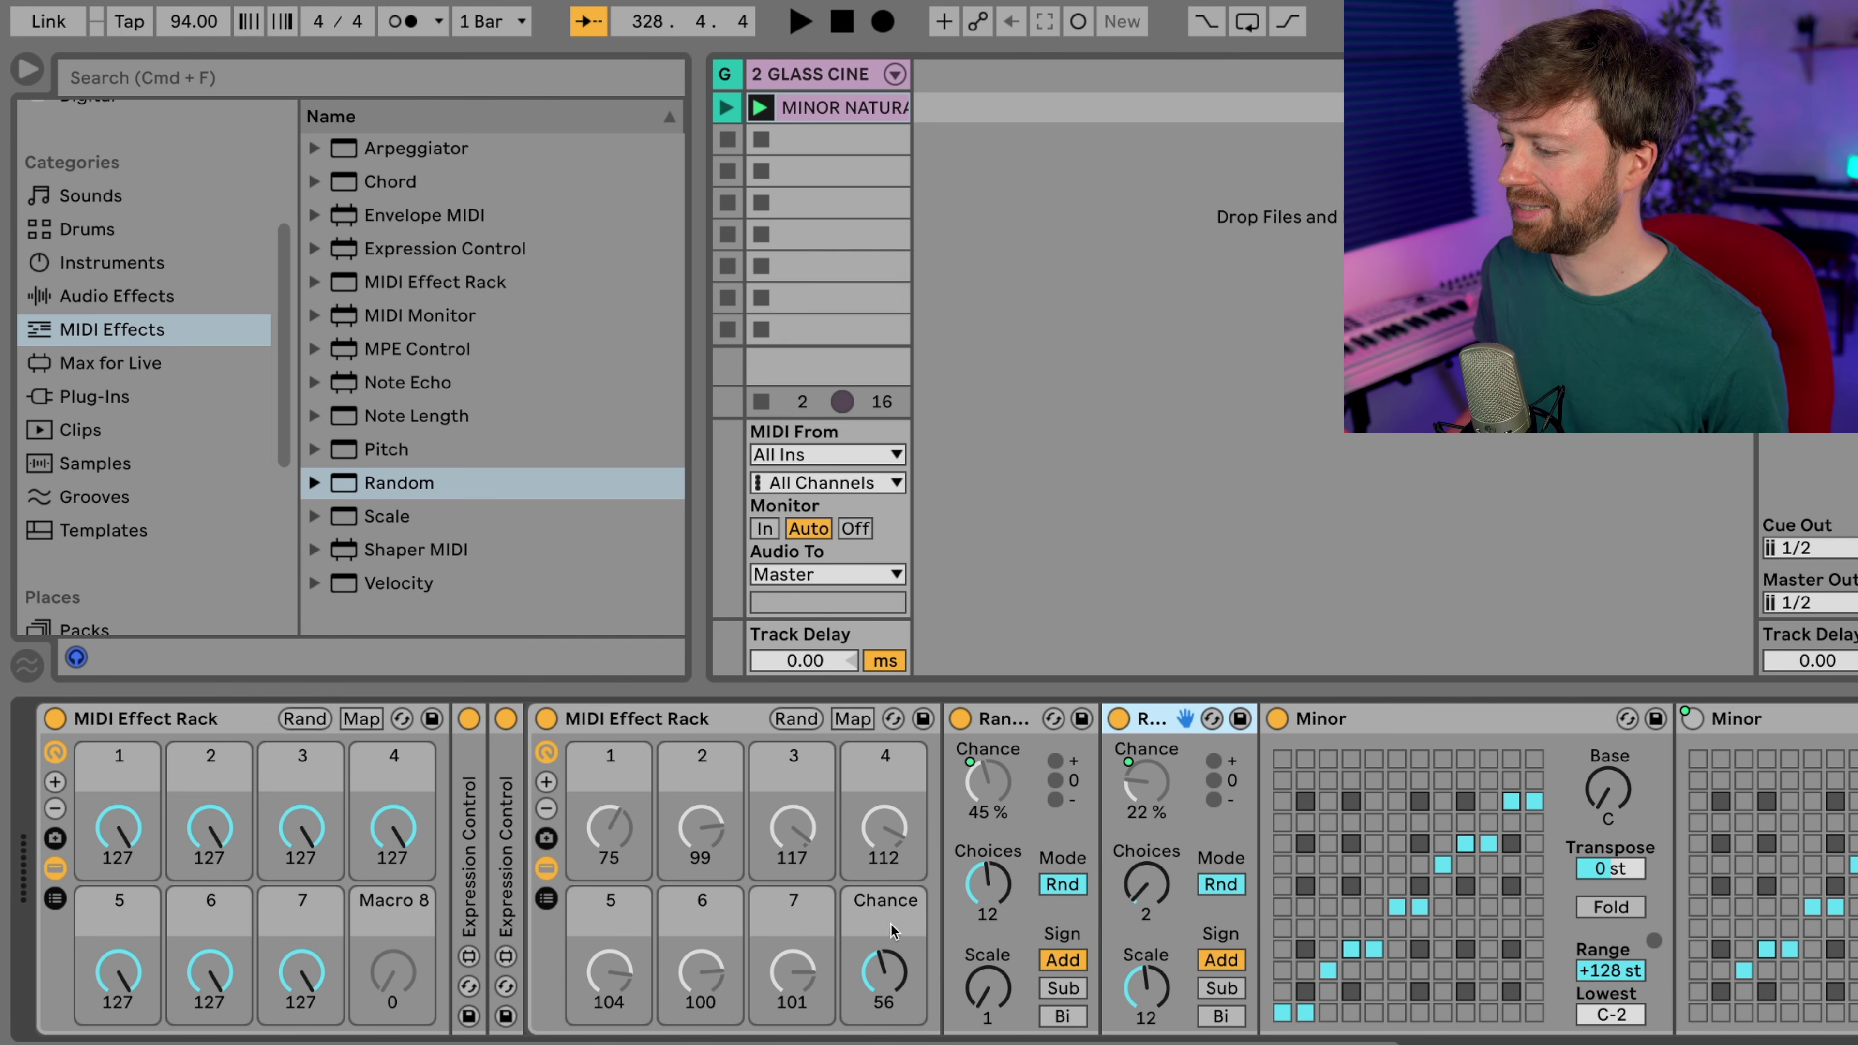
# - Map the inner rack's Chance macro to macro 8 of the outer rack
pyautogui.rightClick(893, 981)
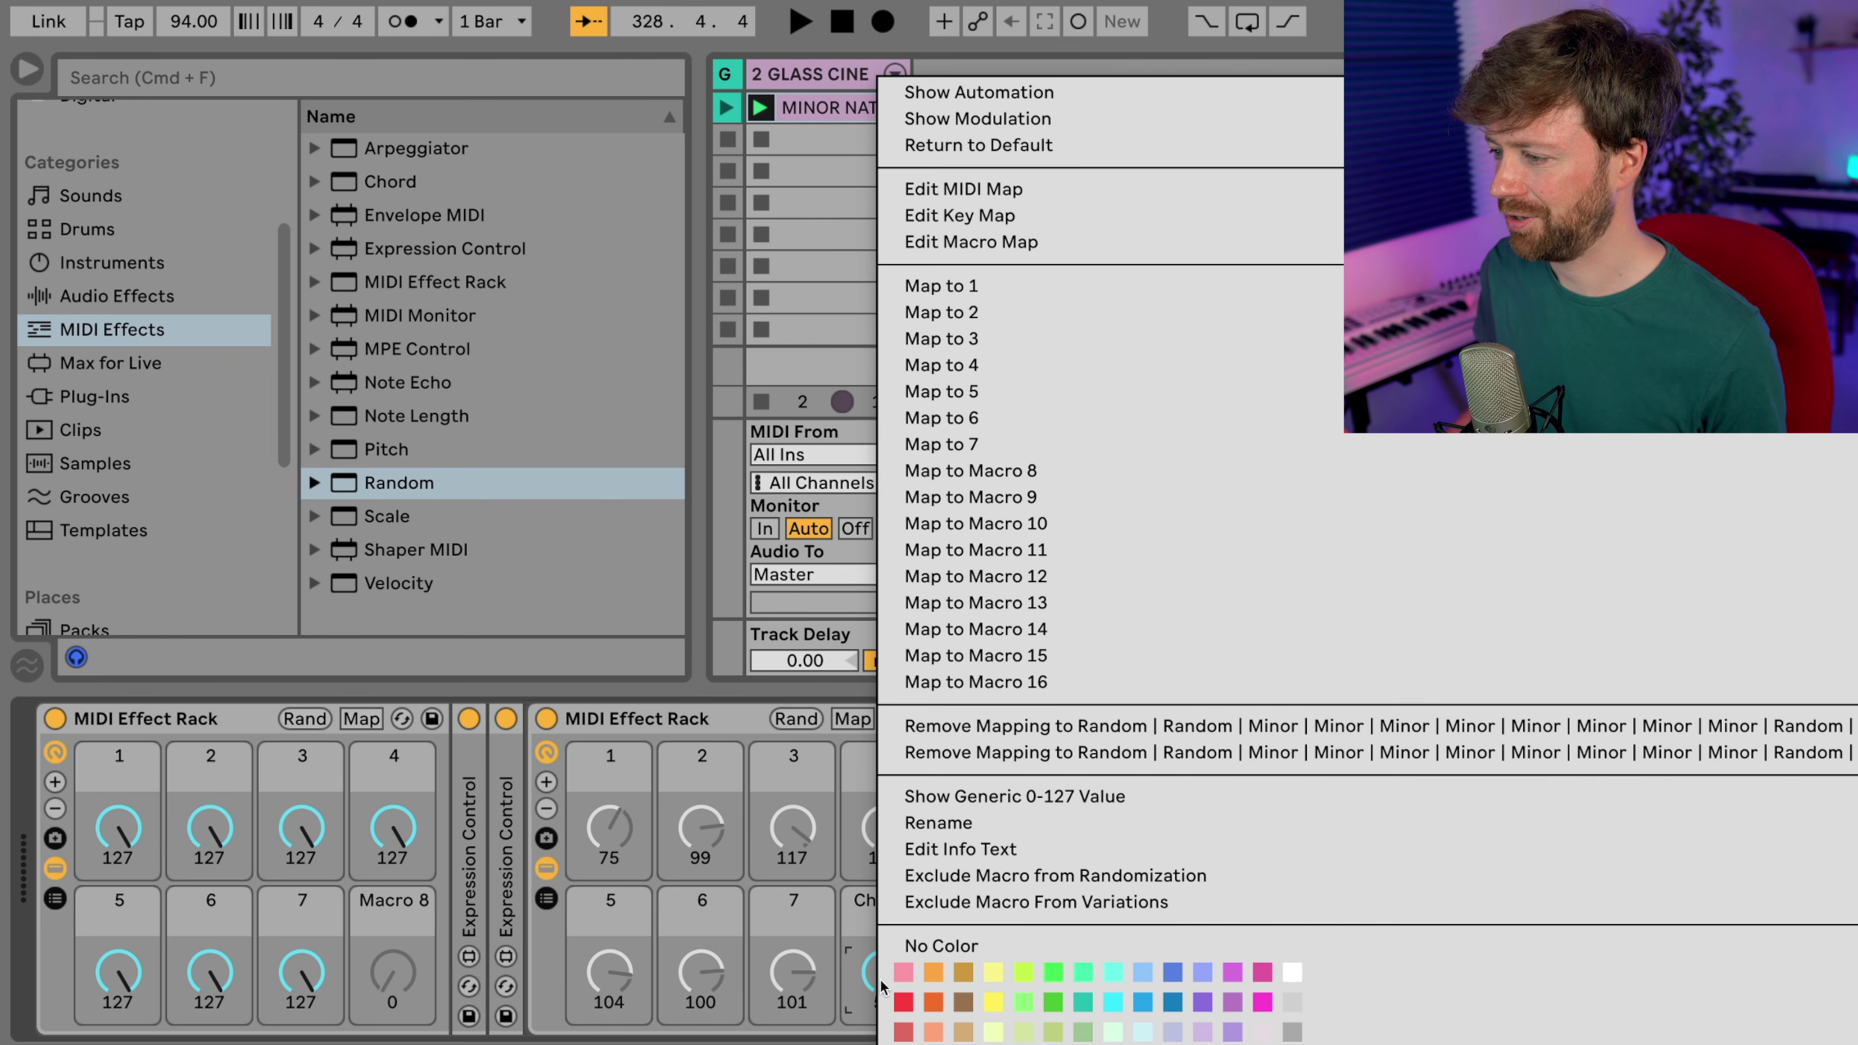
pyautogui.click(850, 982)
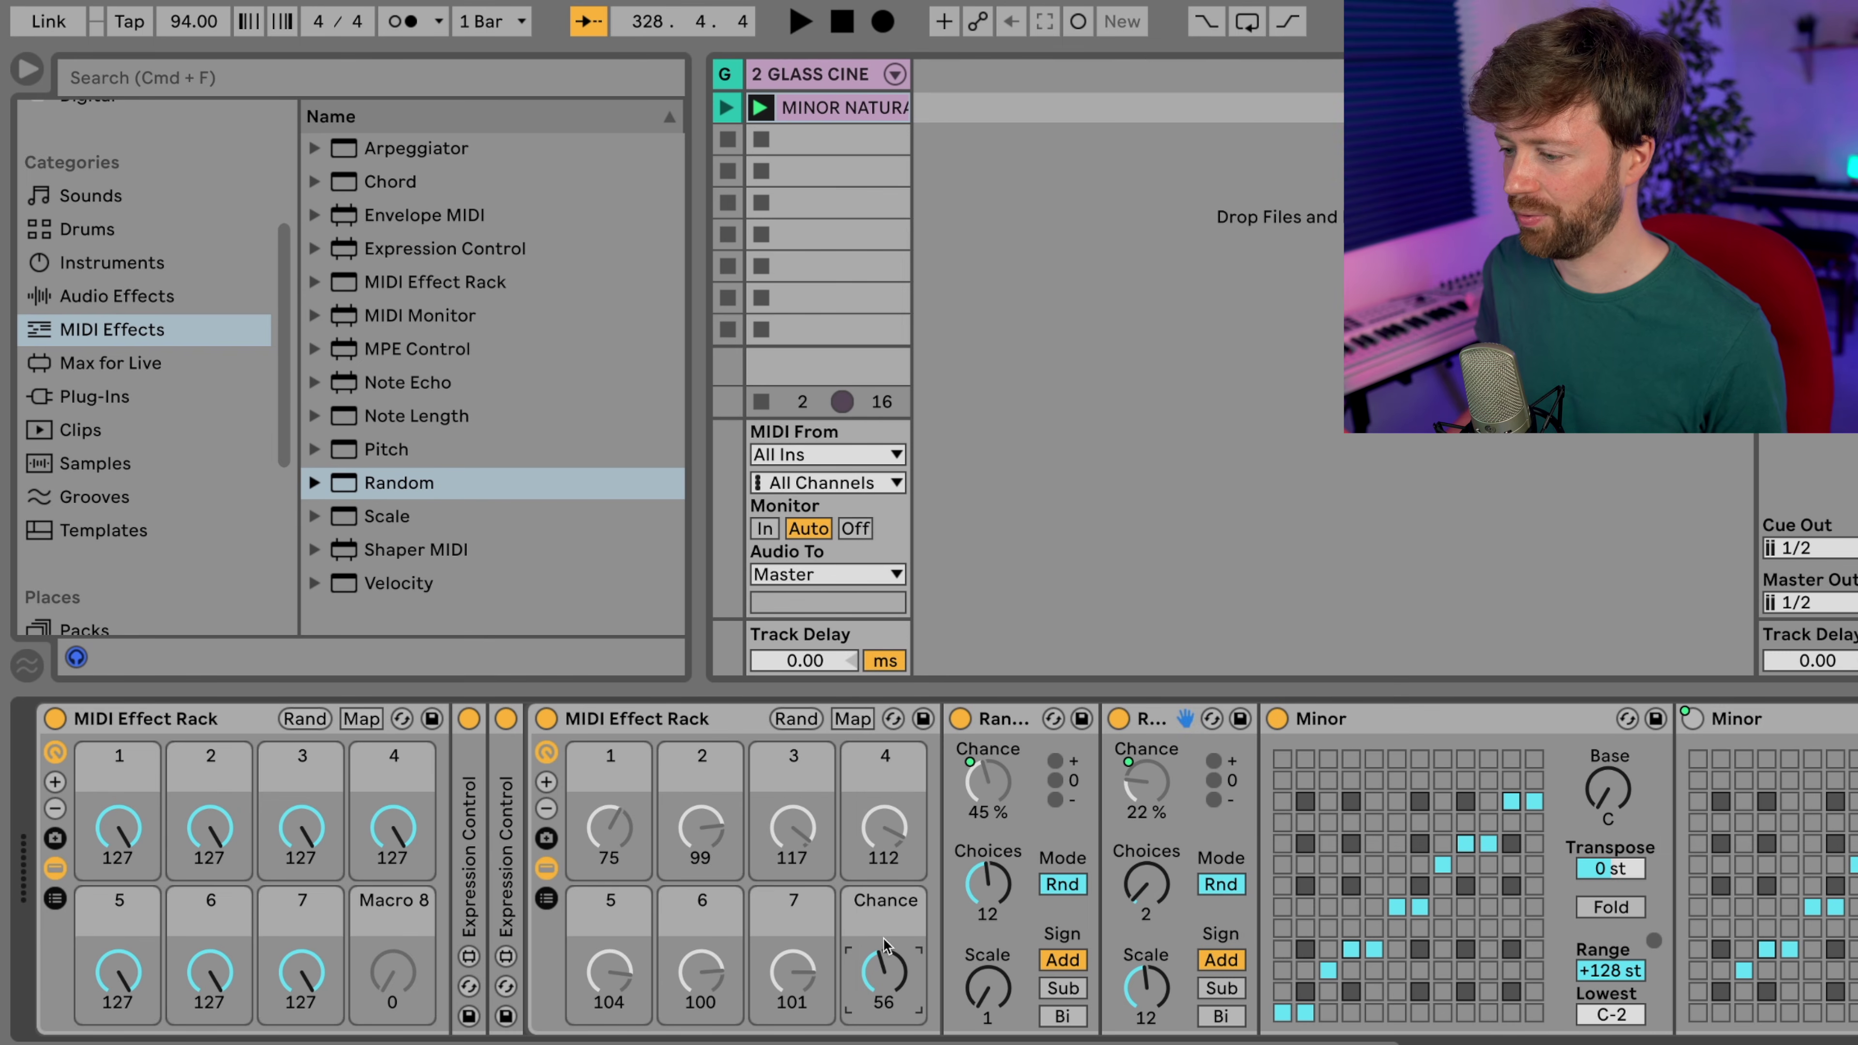
pyautogui.rightClick(882, 981)
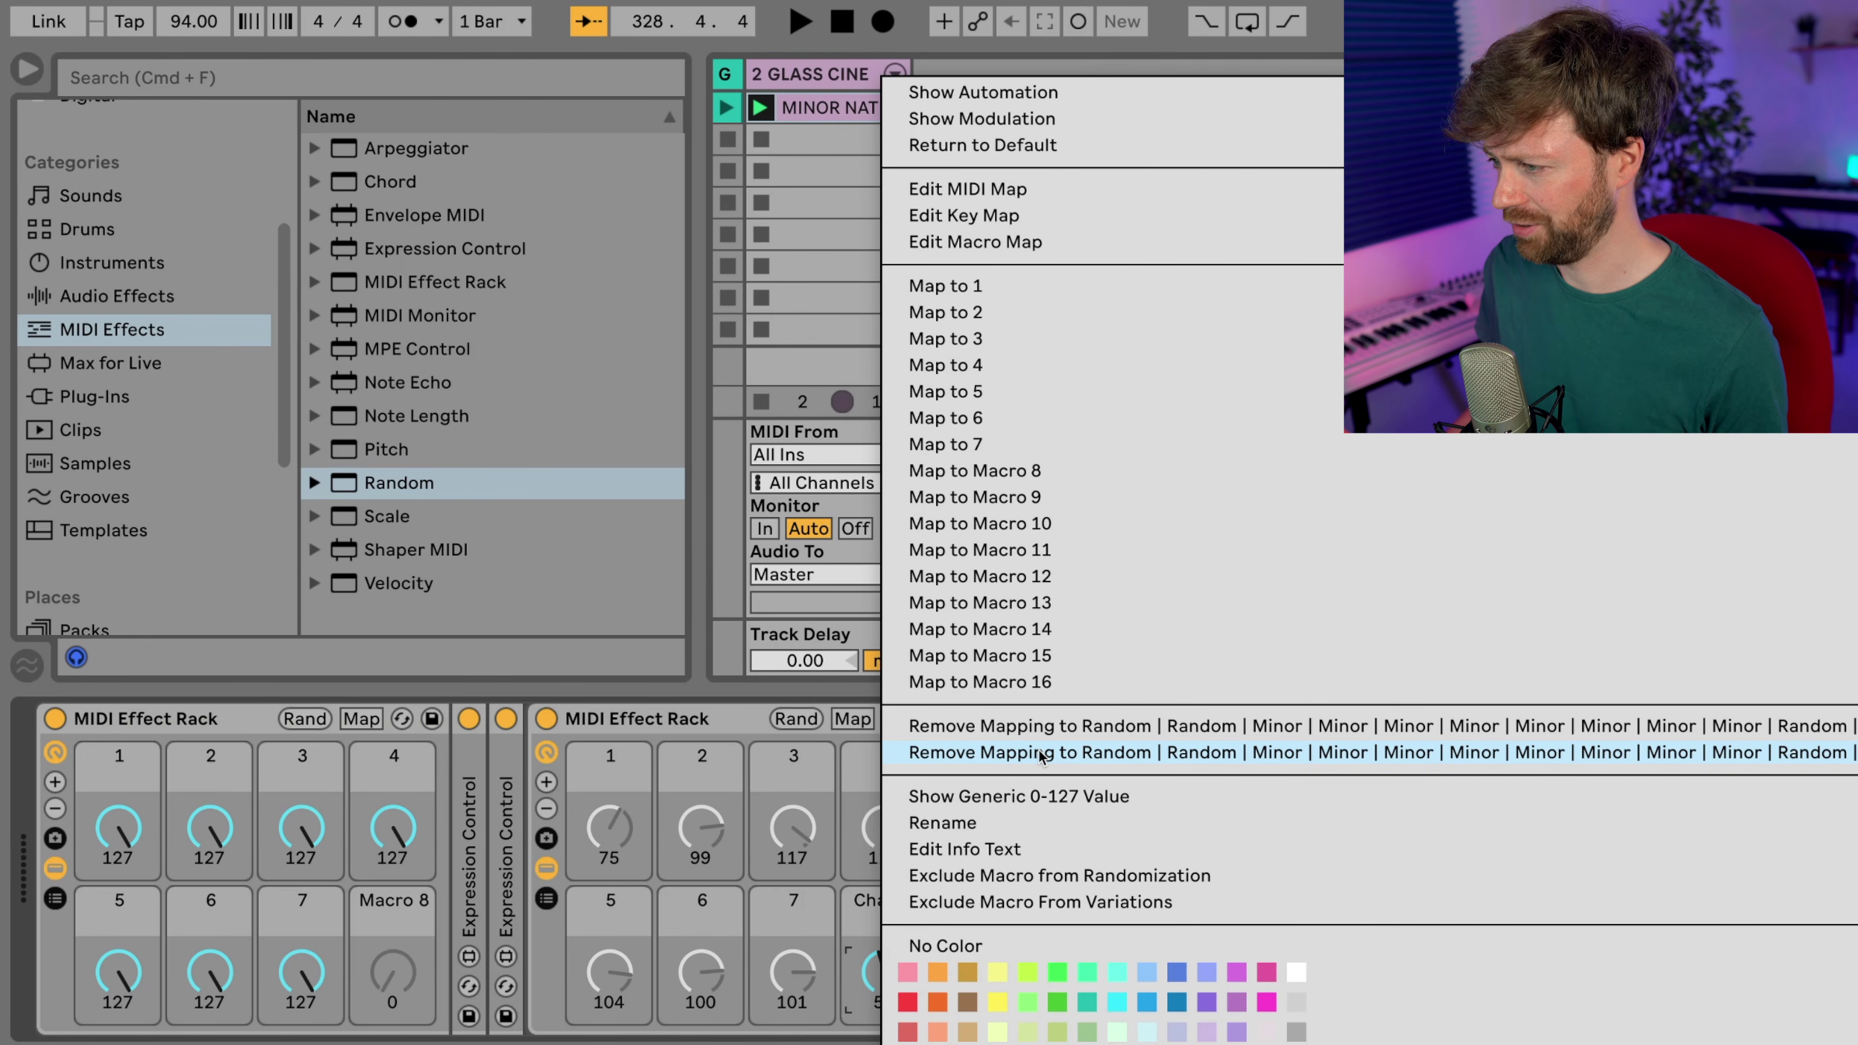
pyautogui.click(1023, 472)
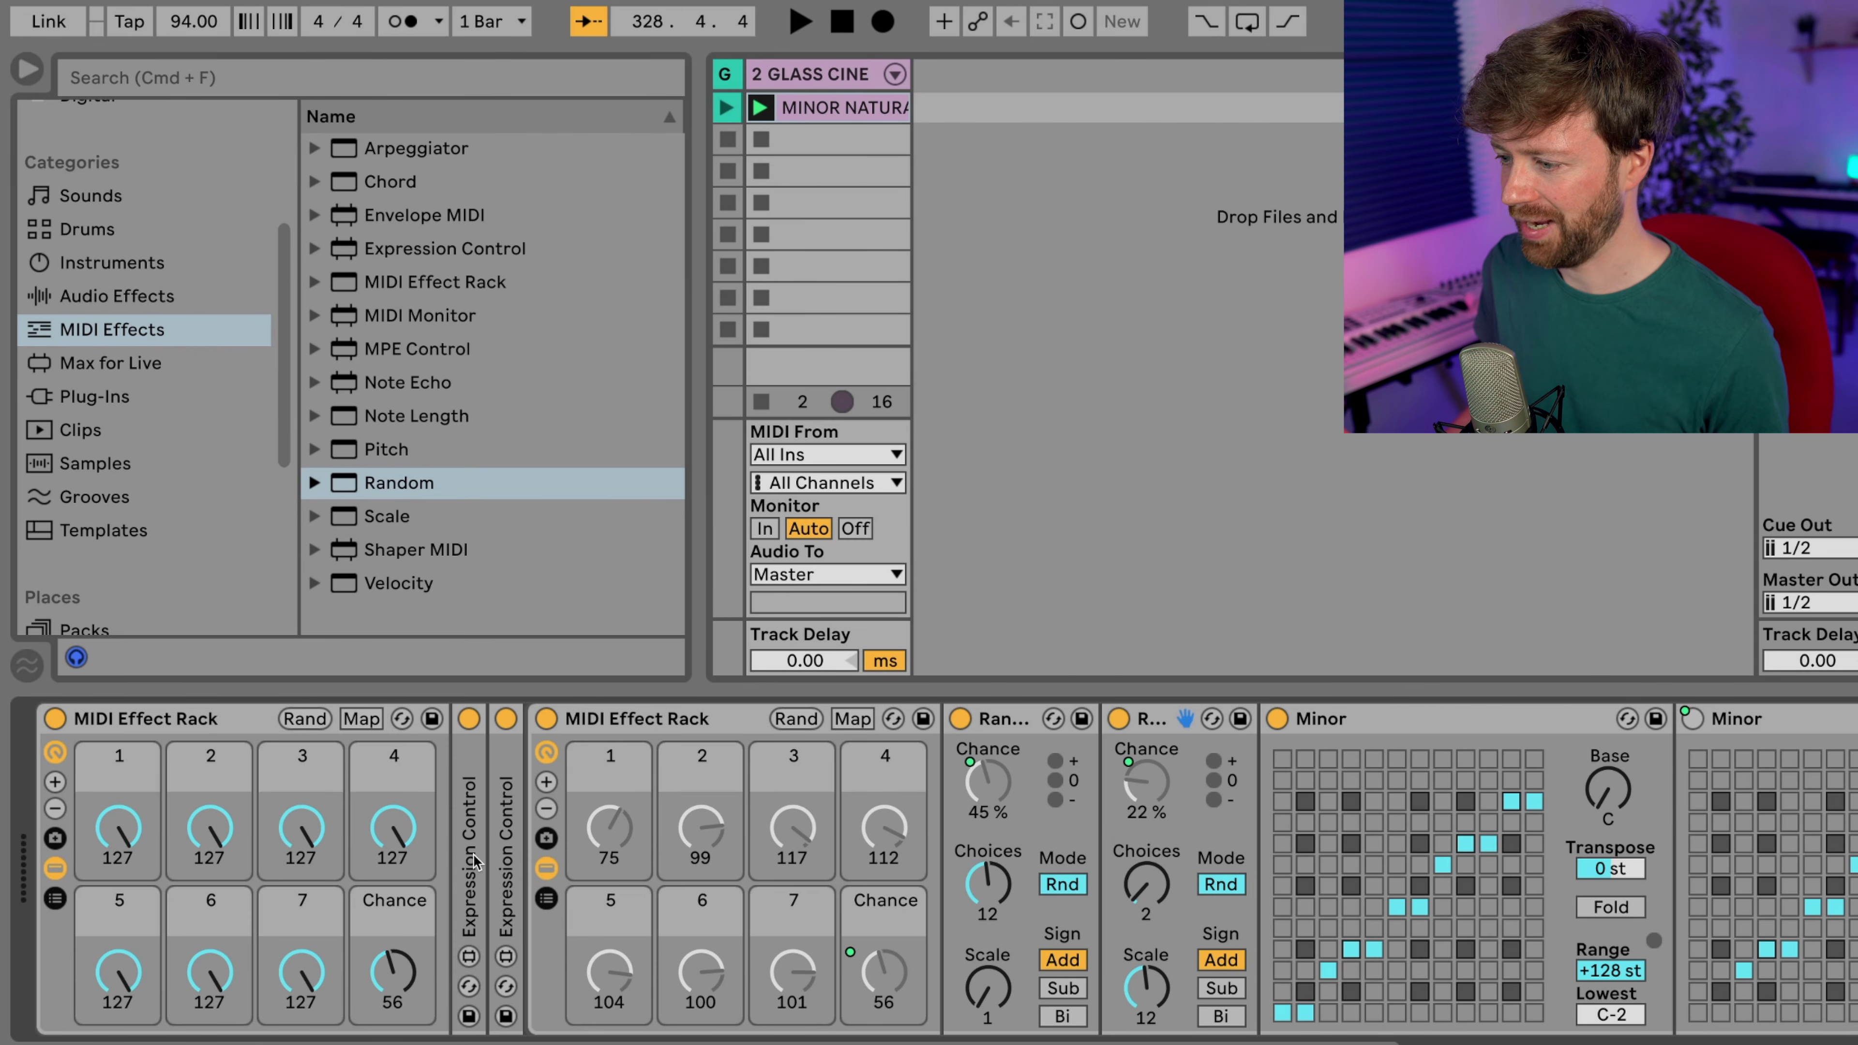
# - Hide the devices inside the outer rack and set its Chance macro to 0
pyautogui.click(653, 718)
pyautogui.click(653, 718)
pyautogui.hscroll(-10, 461, 786)
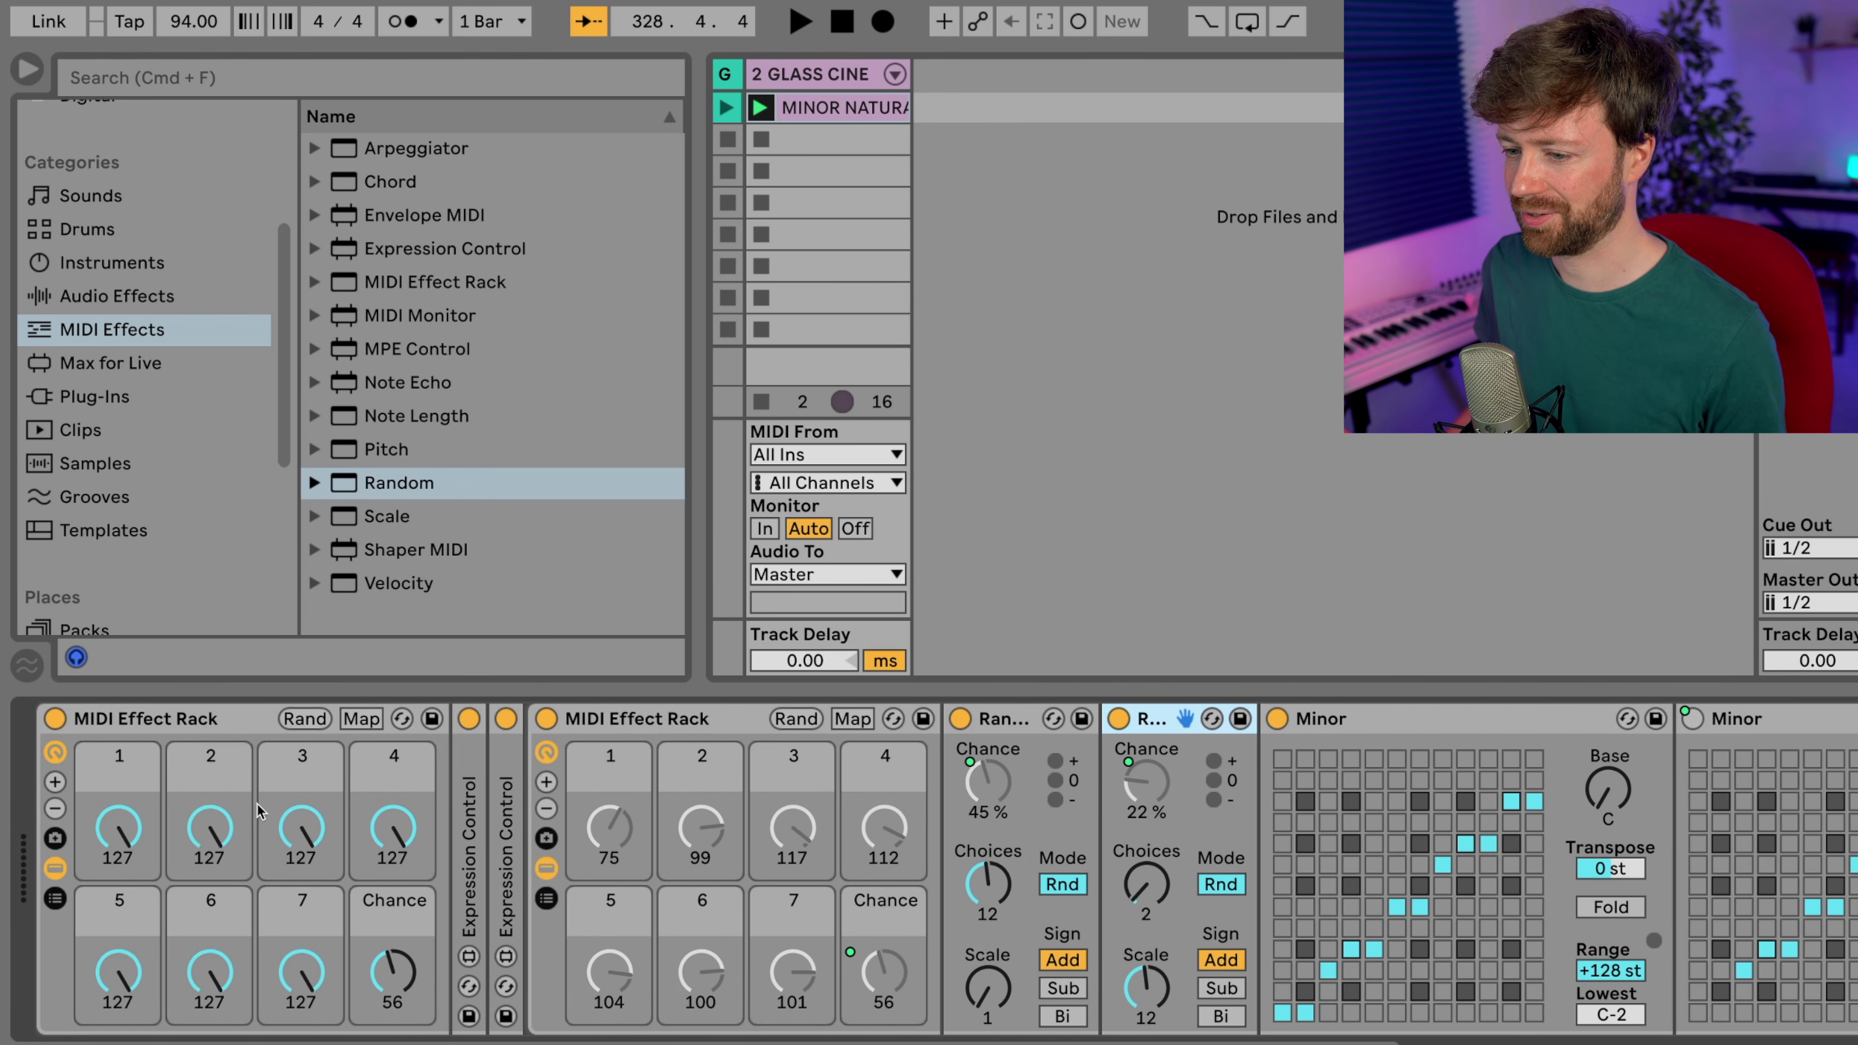
pyautogui.click(63, 868)
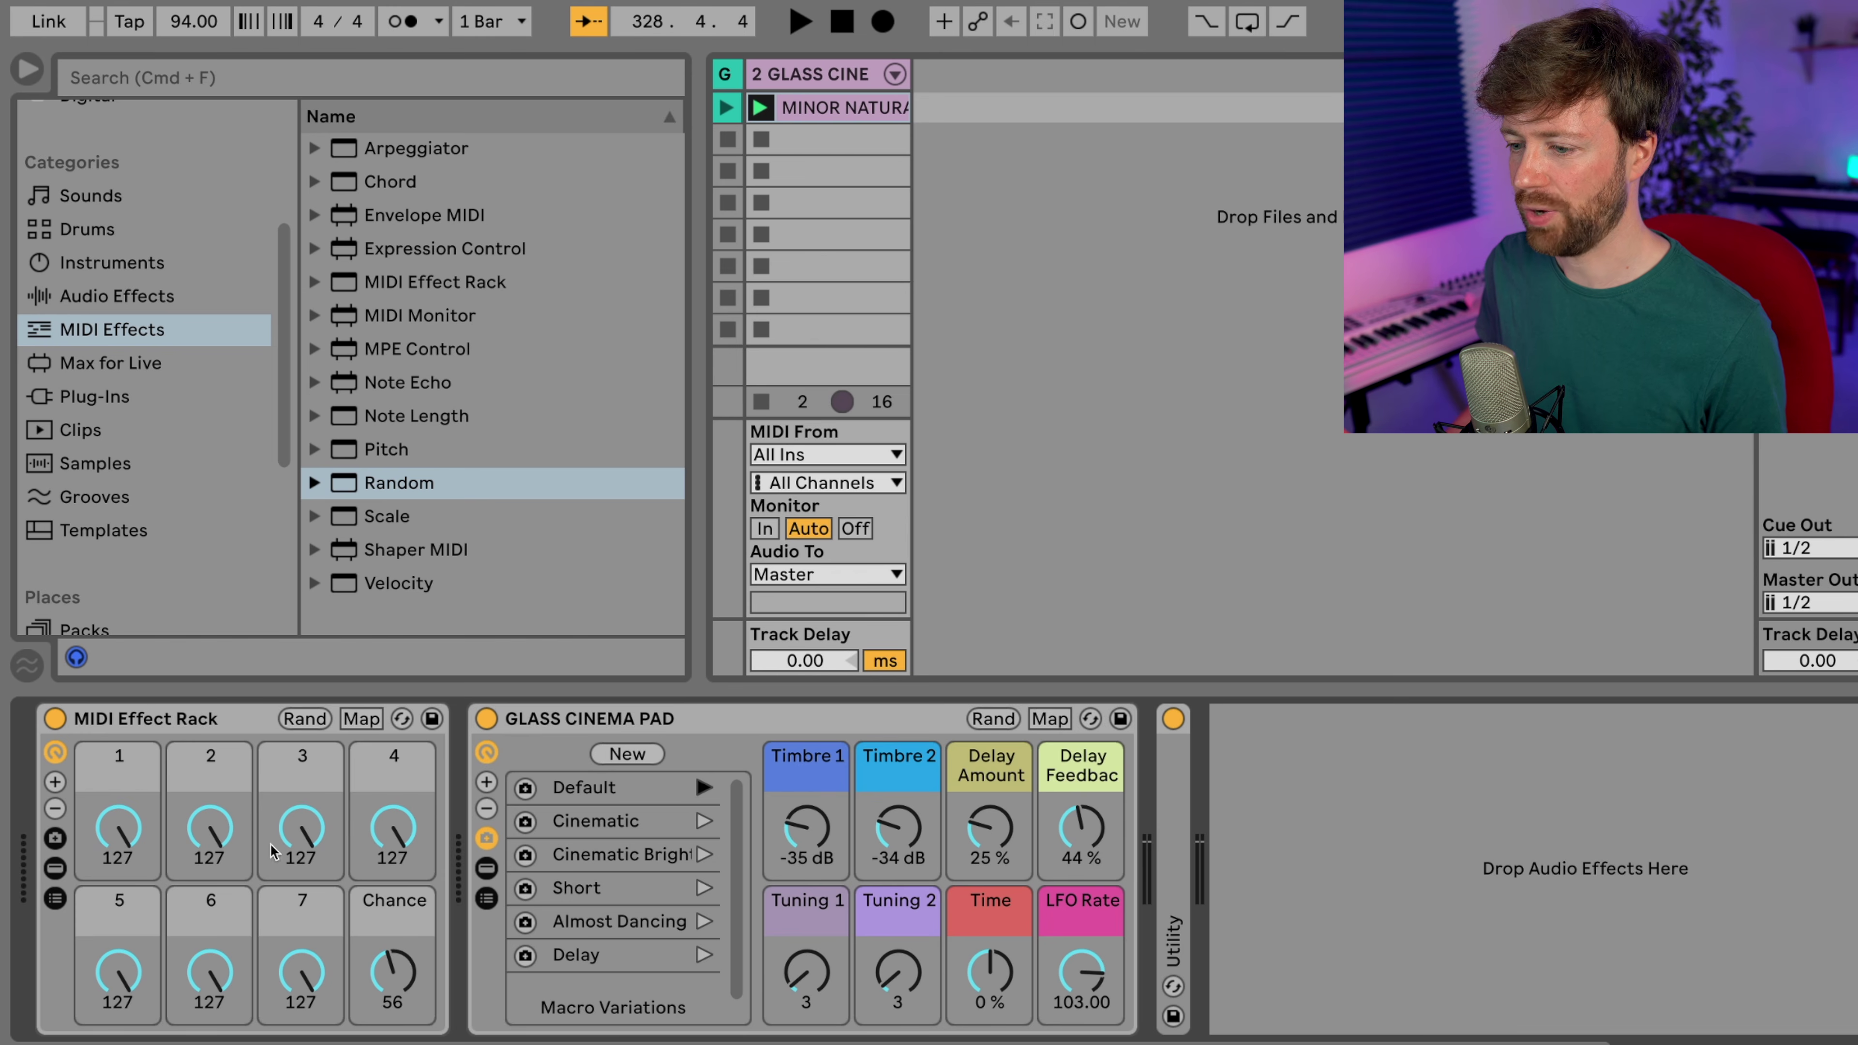
pyautogui.moveTo(393, 972); pyautogui.dragTo(393, 1017)
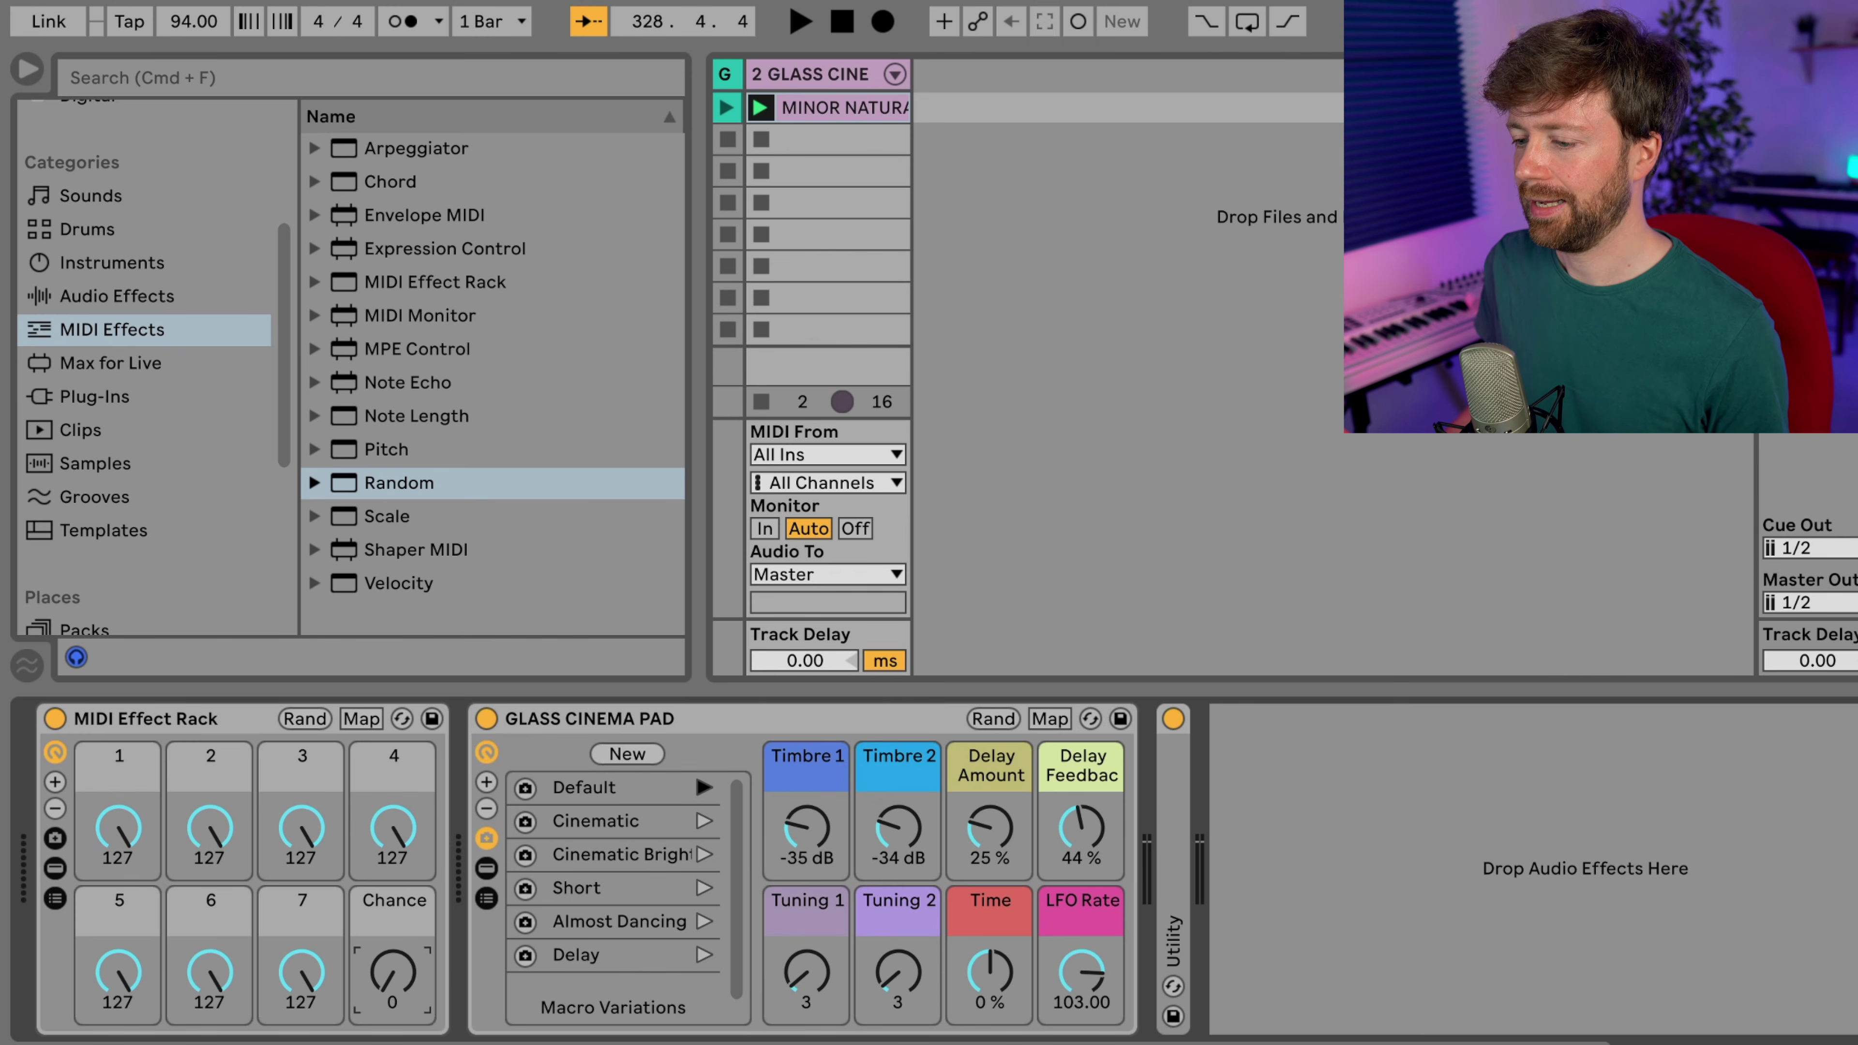
# - Colour the outer rack's macros 1 to 7 and Chance green, brown, tan, dusty pink, light blue, salmon, olive green and periwinkle
pyautogui.rightClick(124, 788)
pyautogui.click(295, 672)
pyautogui.rightClick(209, 764)
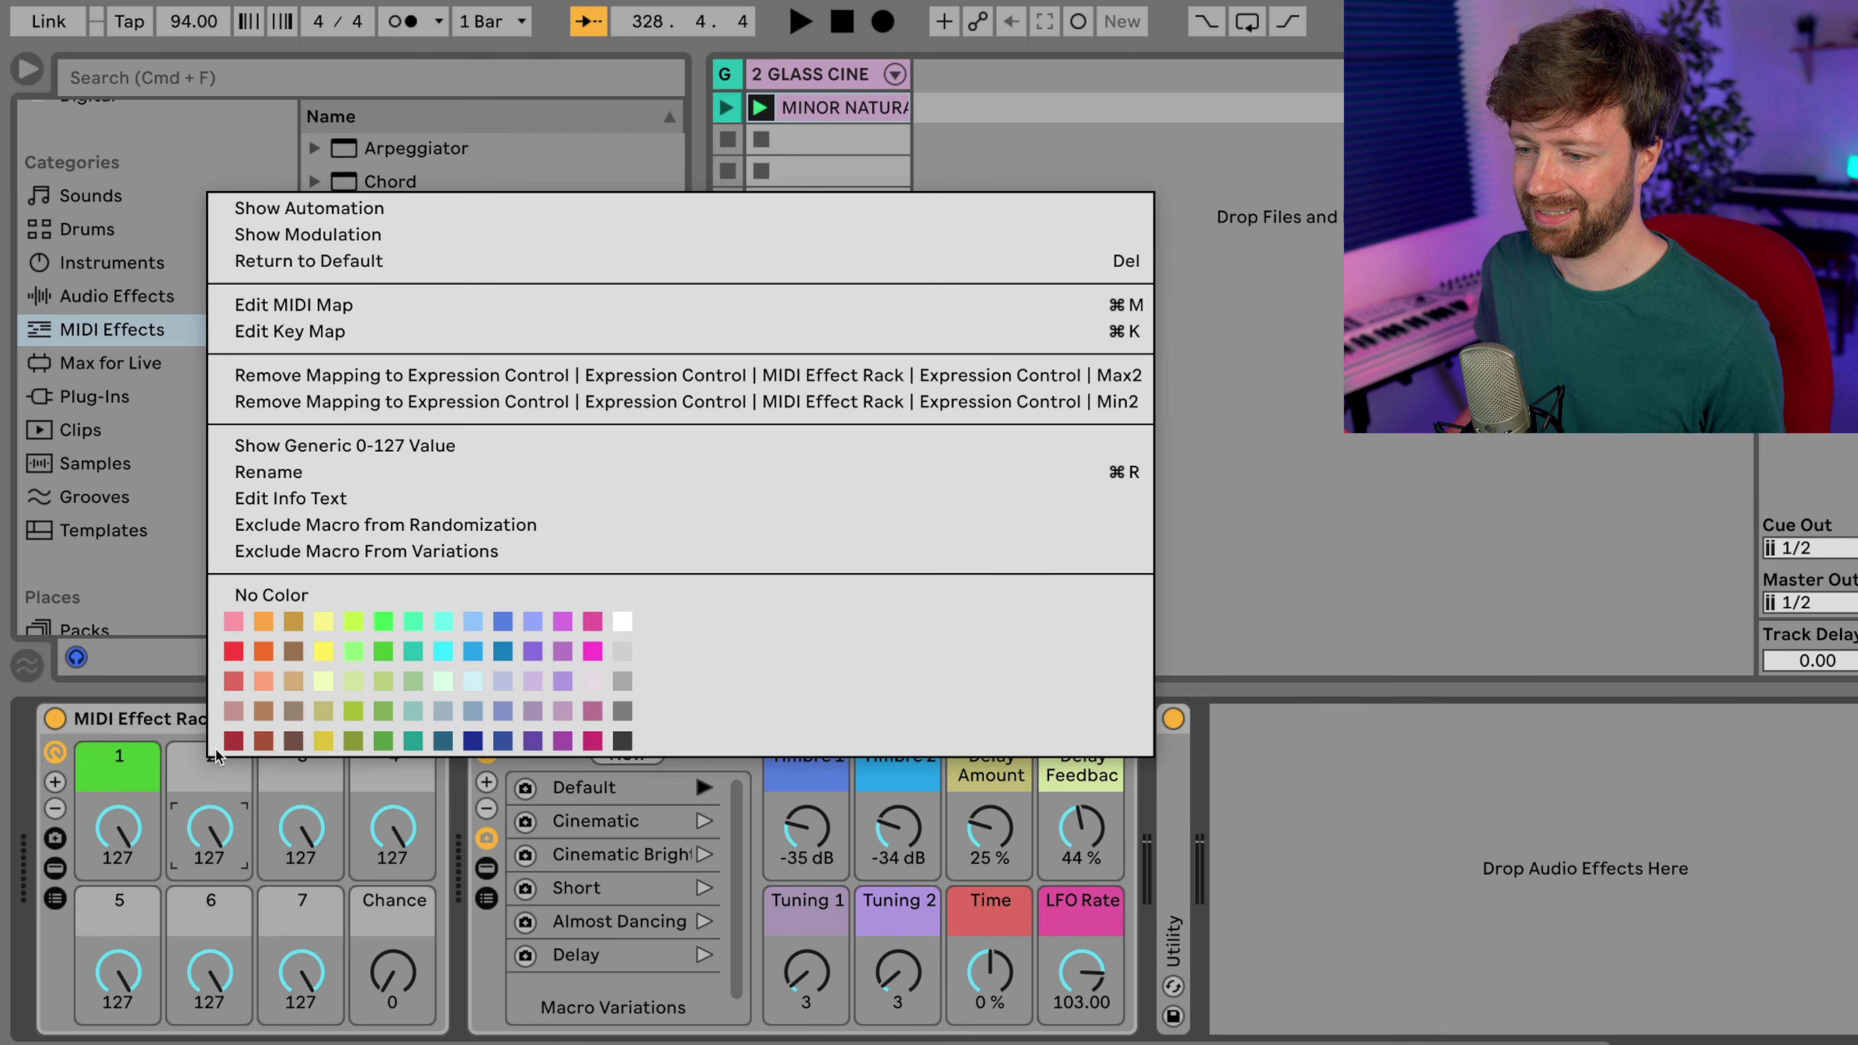
pyautogui.click(302, 650)
pyautogui.rightClick(302, 767)
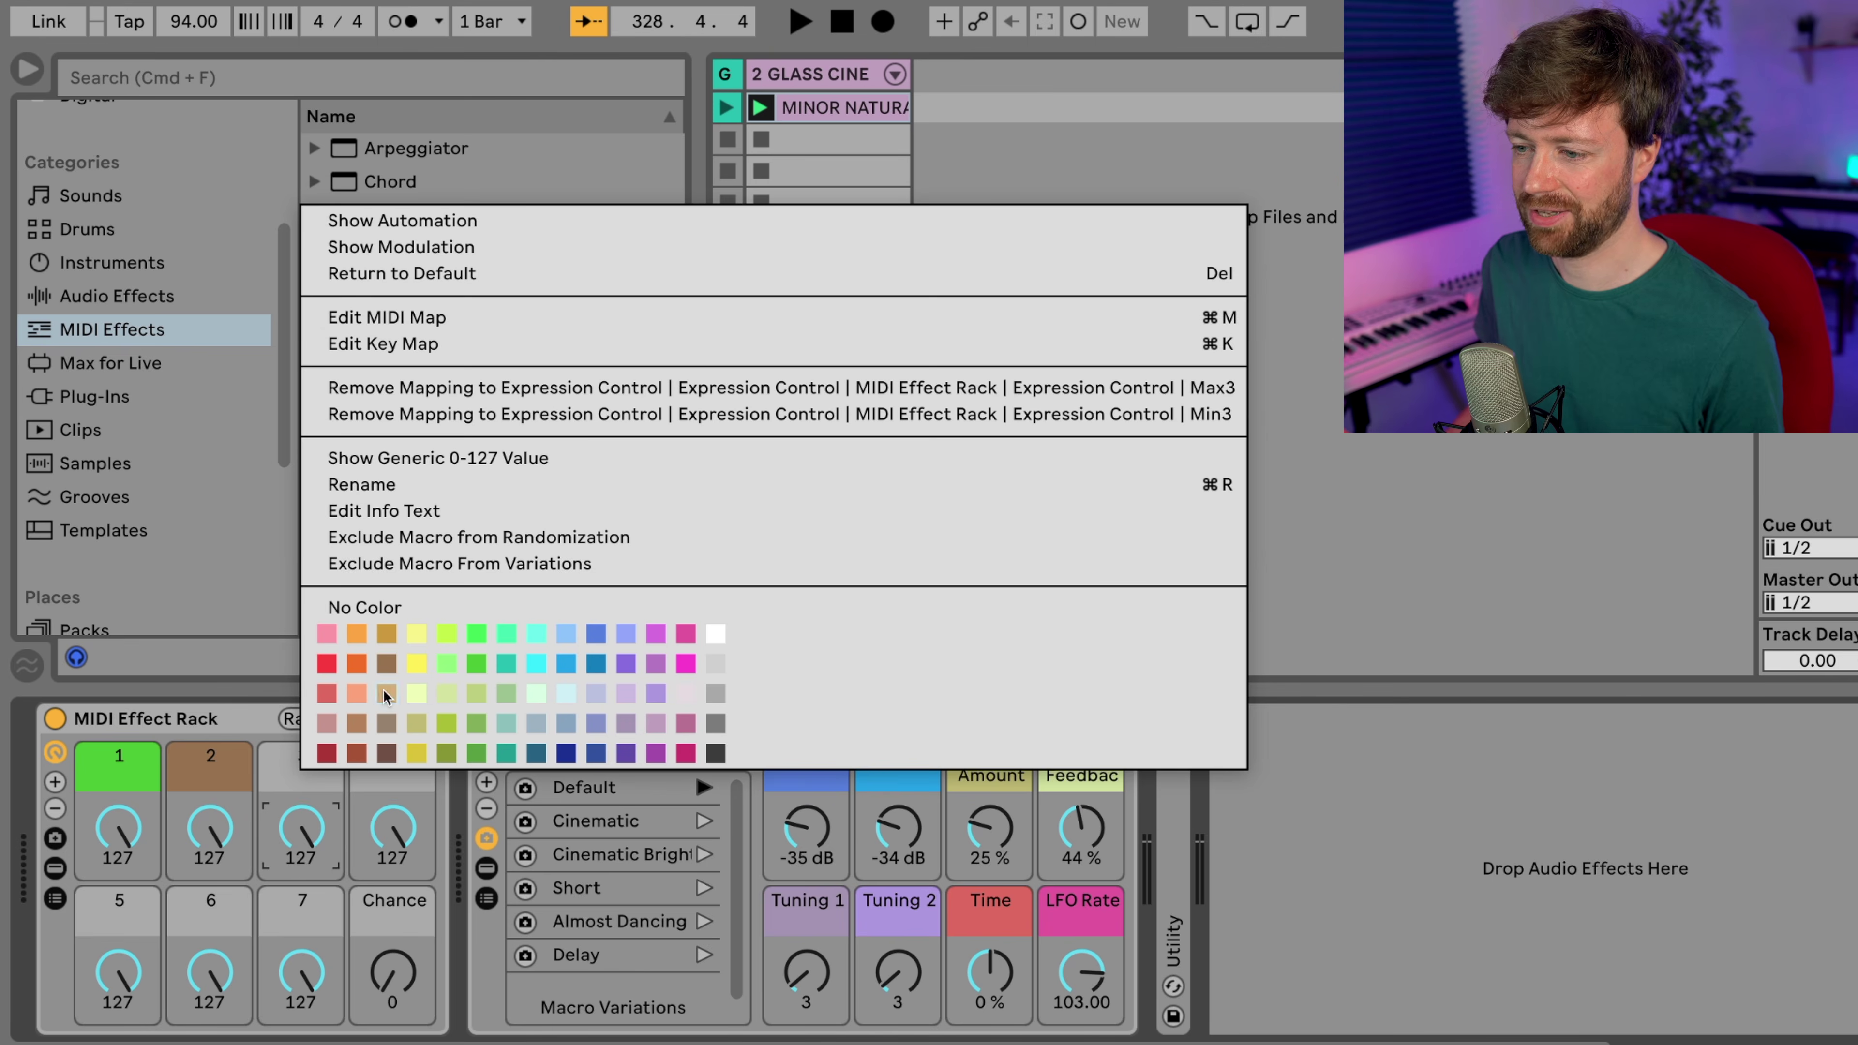
pyautogui.click(386, 693)
pyautogui.rightClick(395, 767)
pyautogui.click(428, 723)
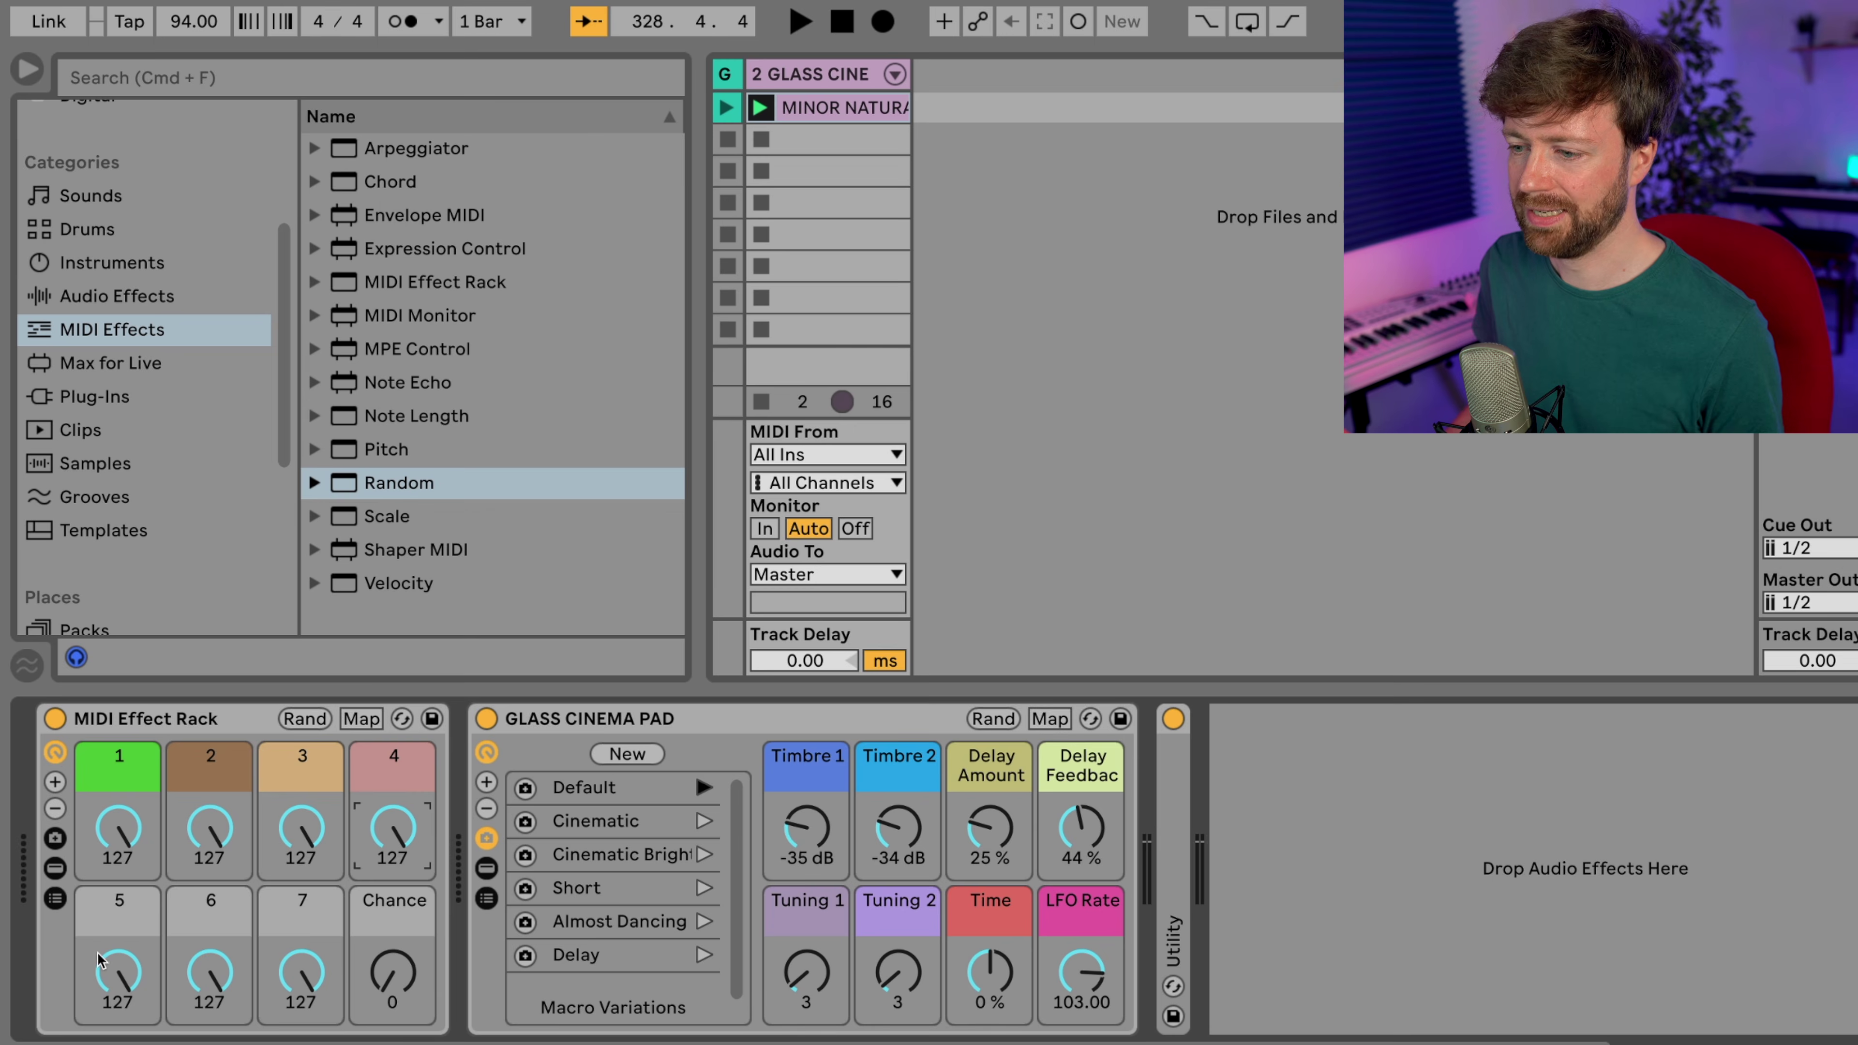
pyautogui.rightClick(117, 911)
pyautogui.click(384, 766)
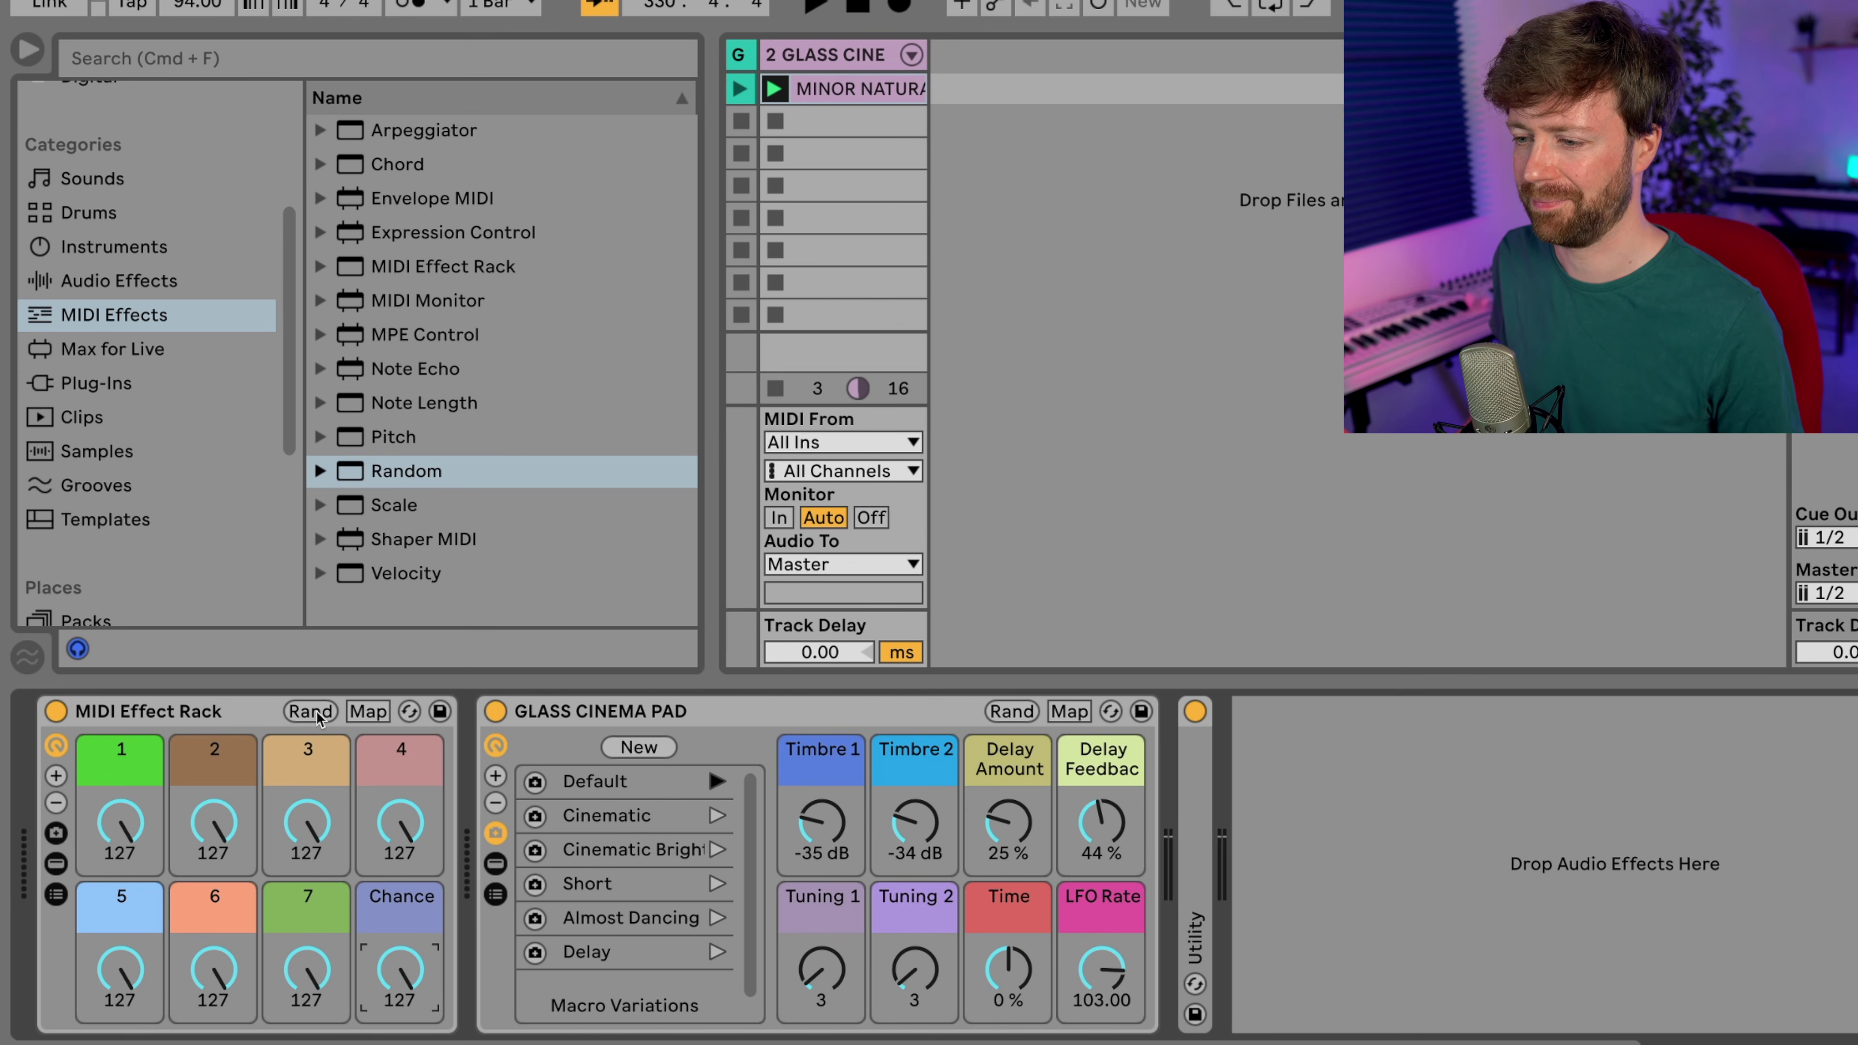
# - Start playback and randomize the outer rack's macros five times to audition different note probabilities
pyautogui.press('space')
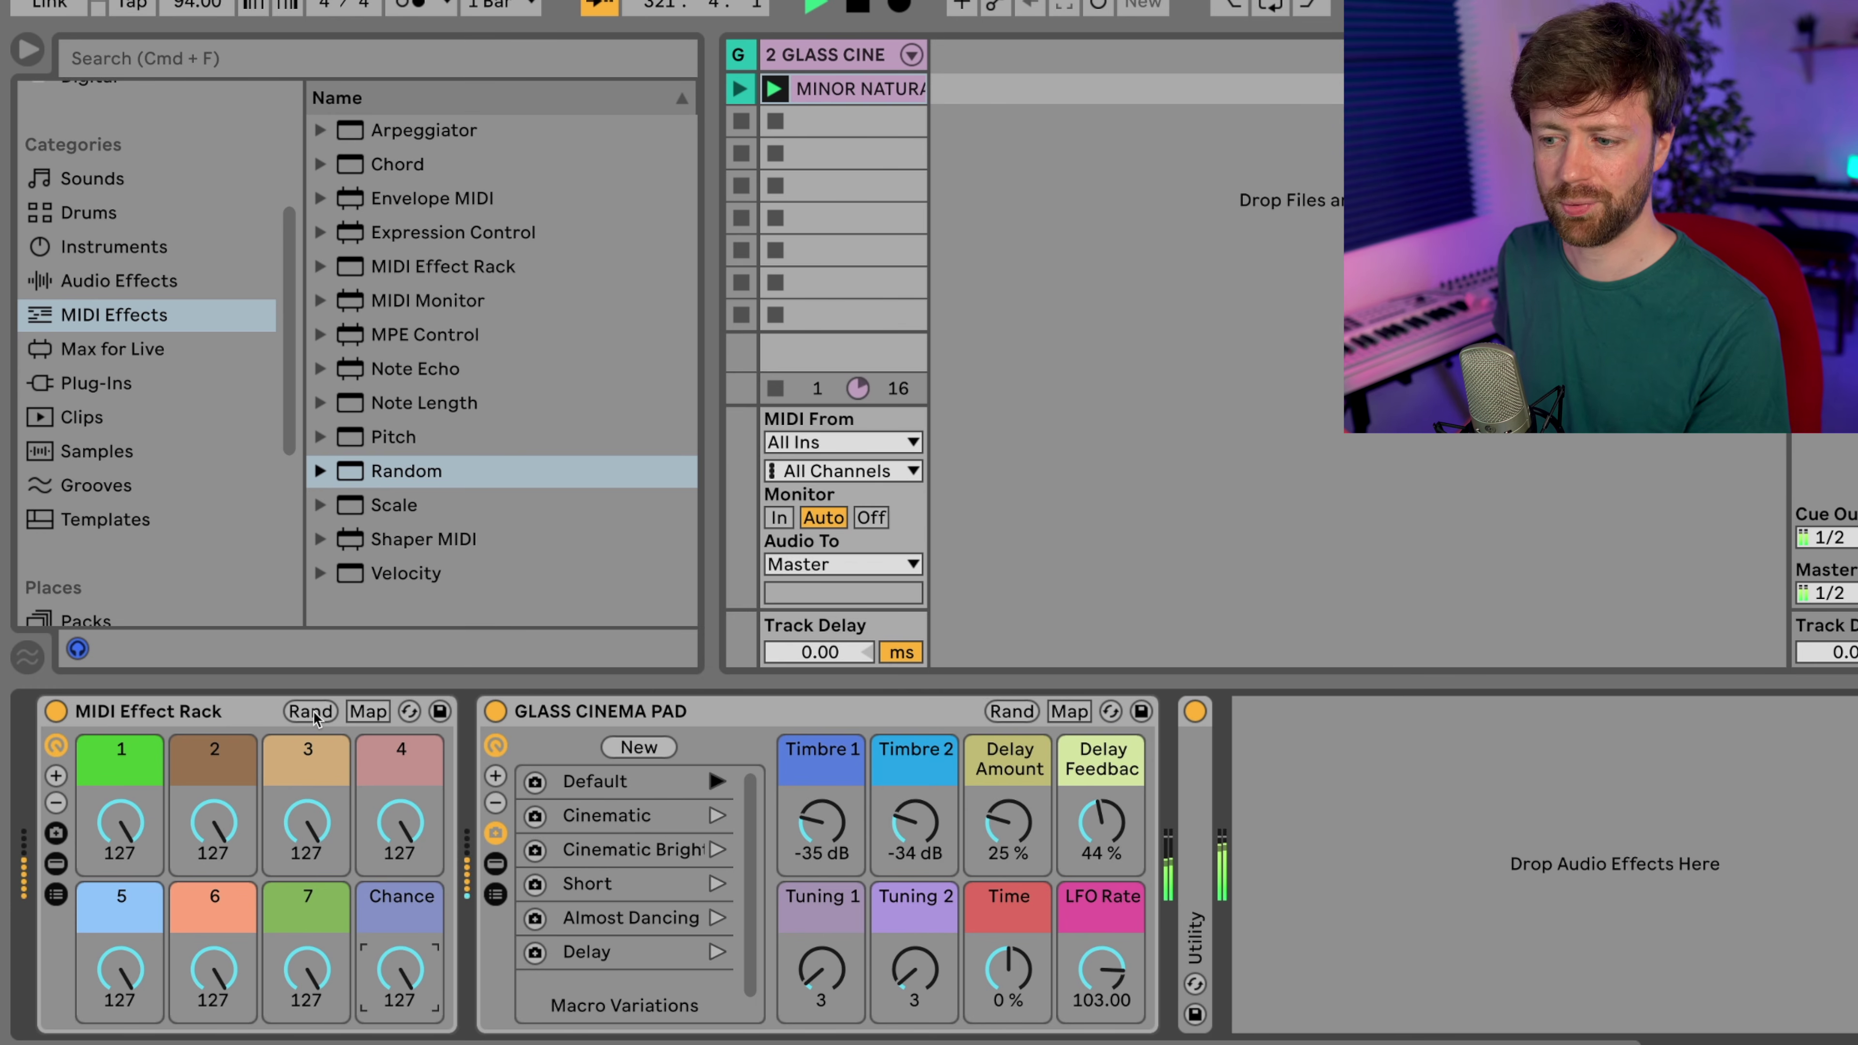
pyautogui.click(310, 711)
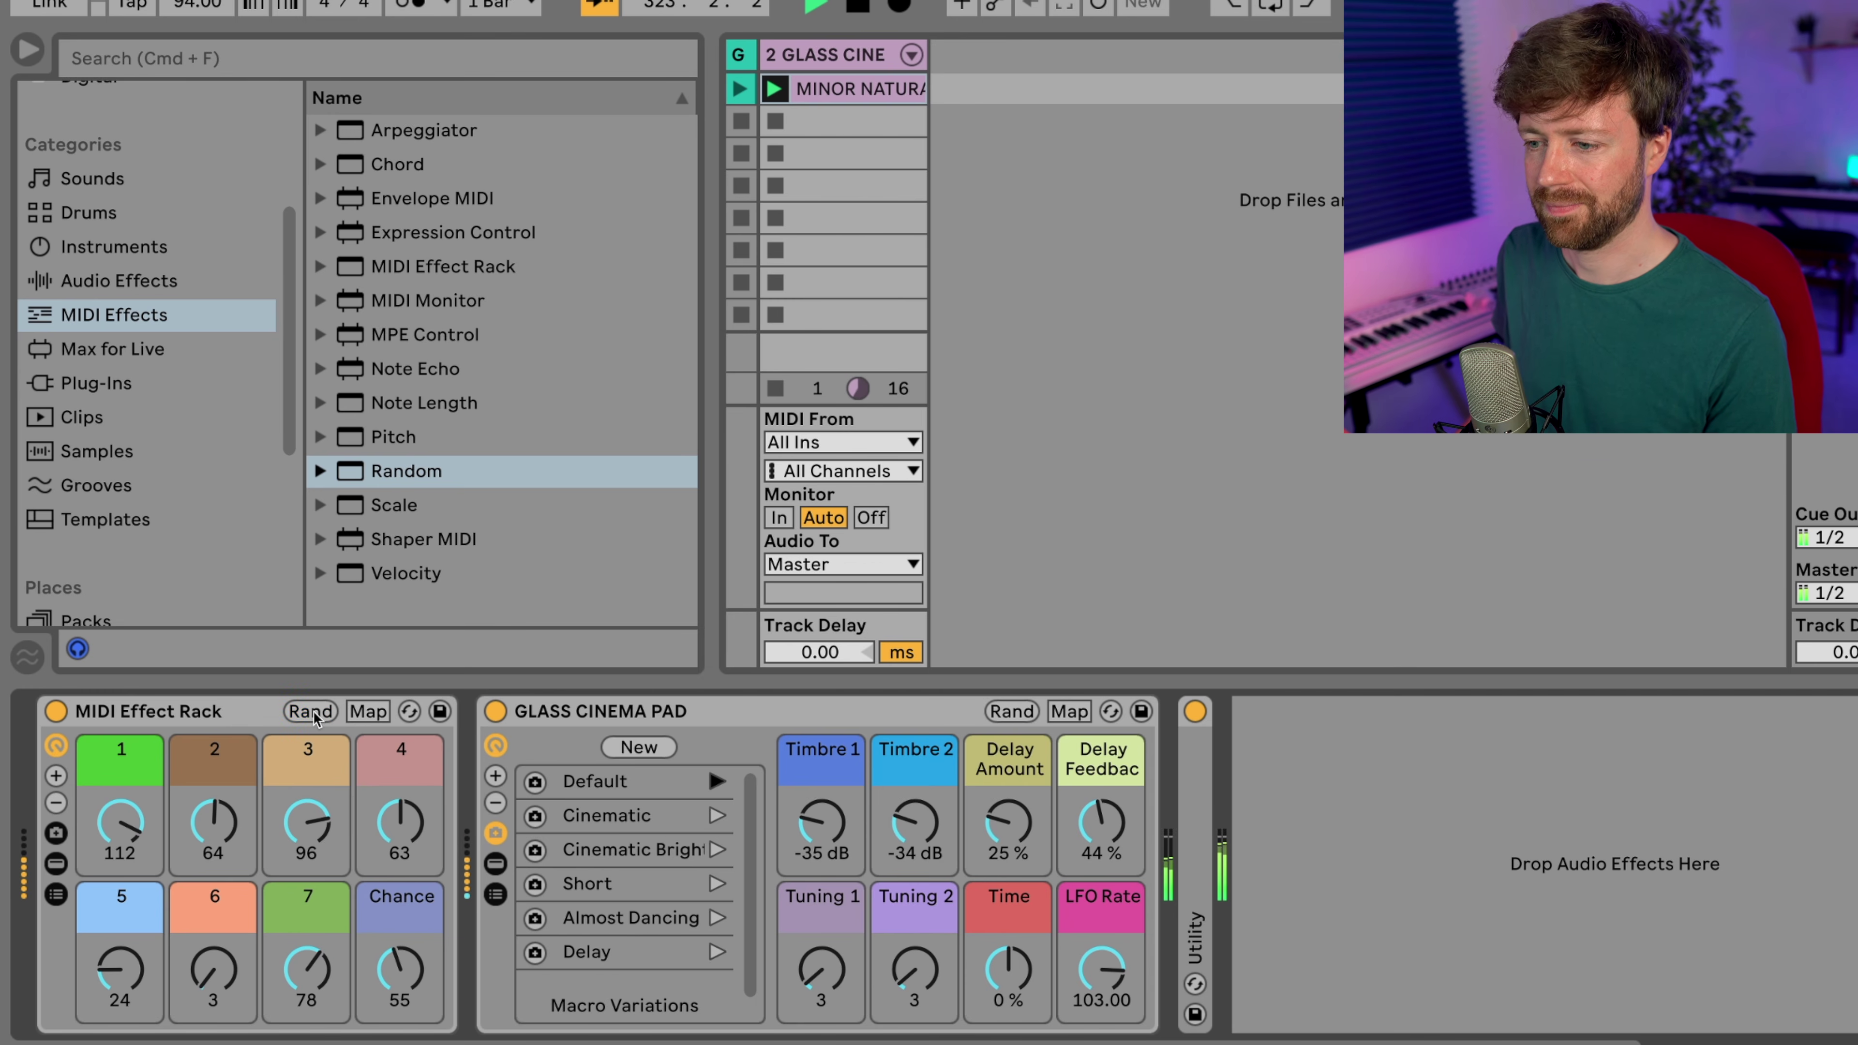
pyautogui.click(310, 711)
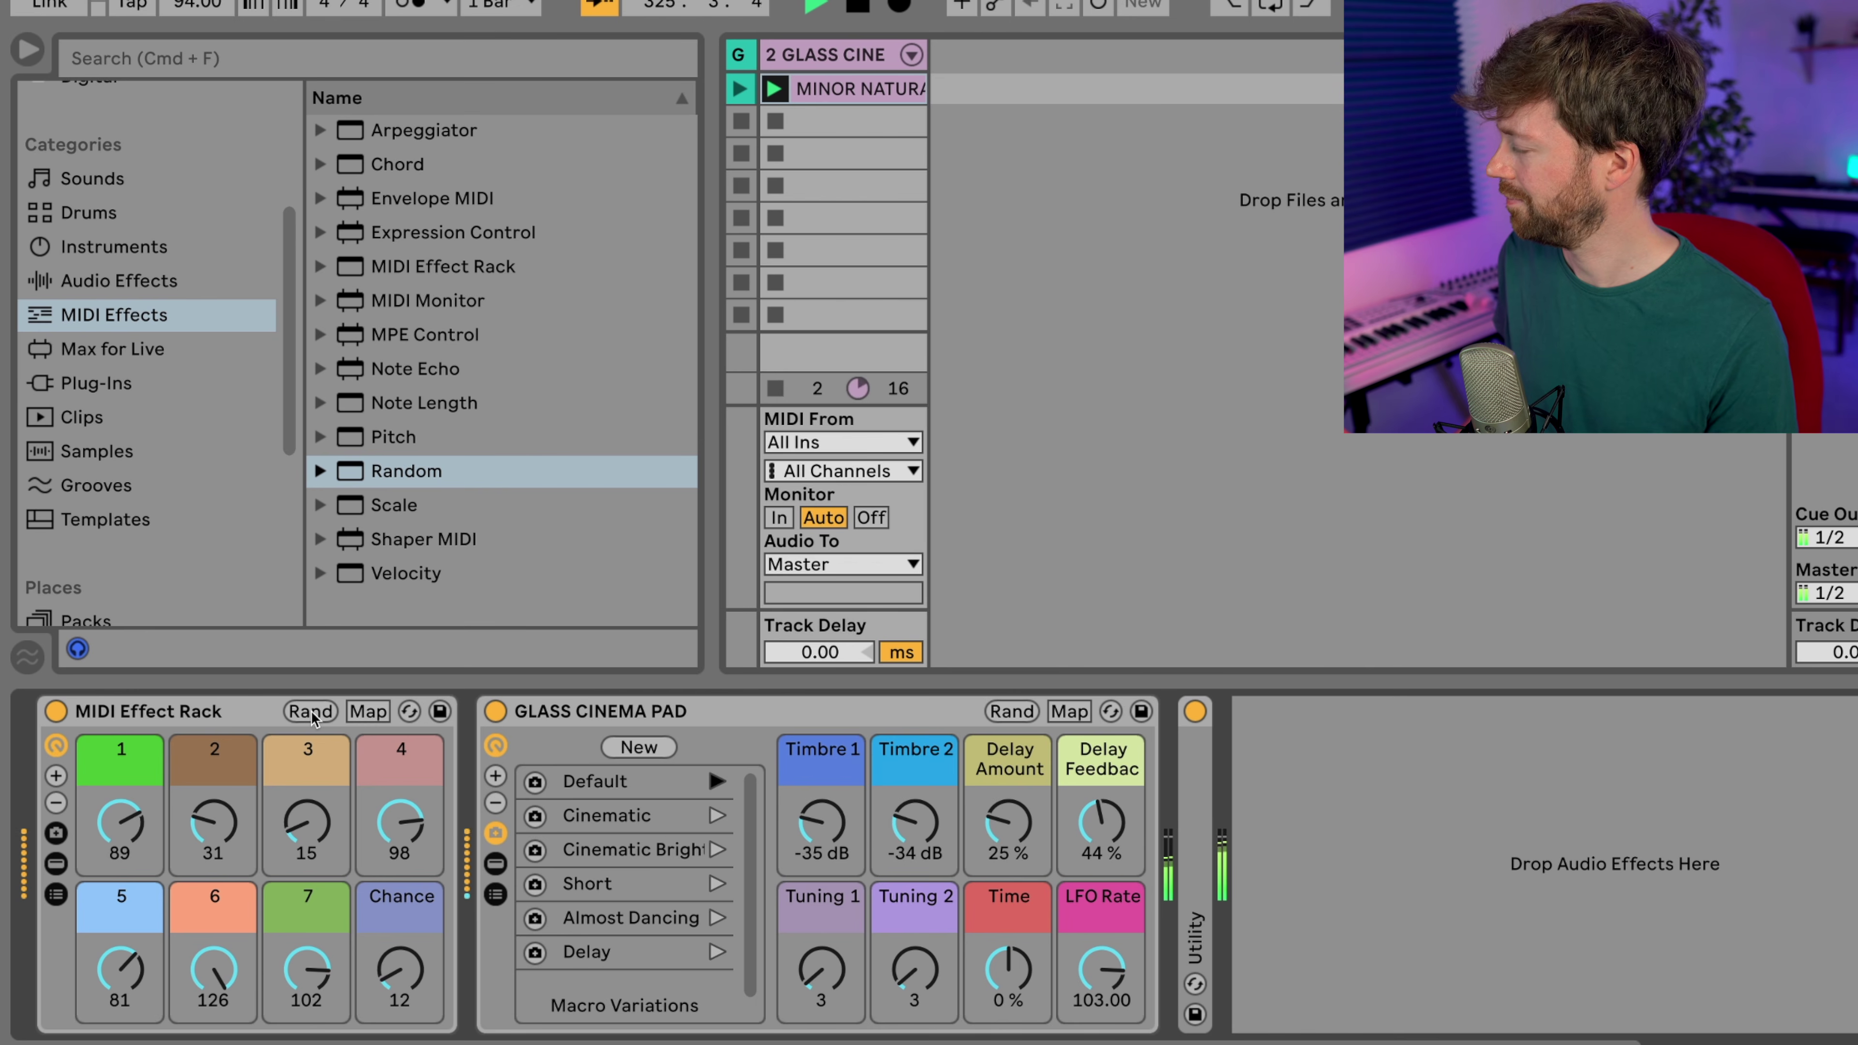
pyautogui.click(311, 711)
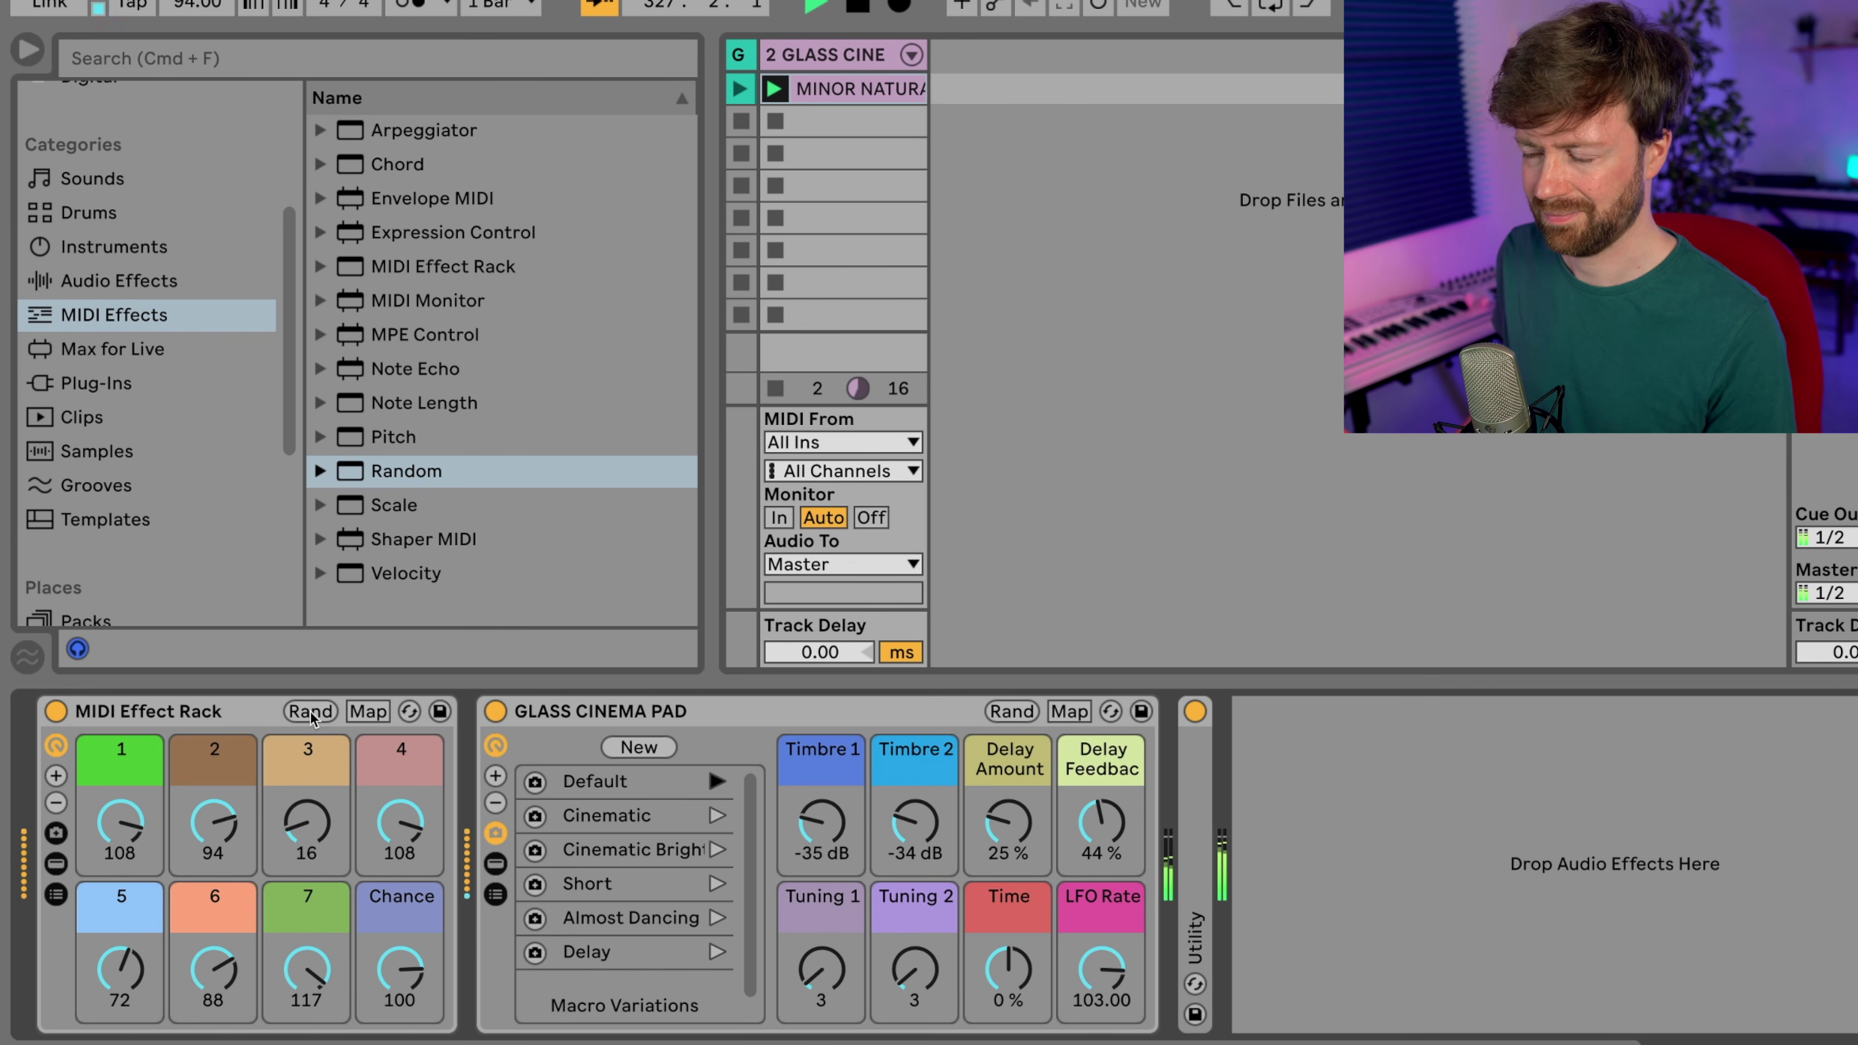
pyautogui.click(310, 710)
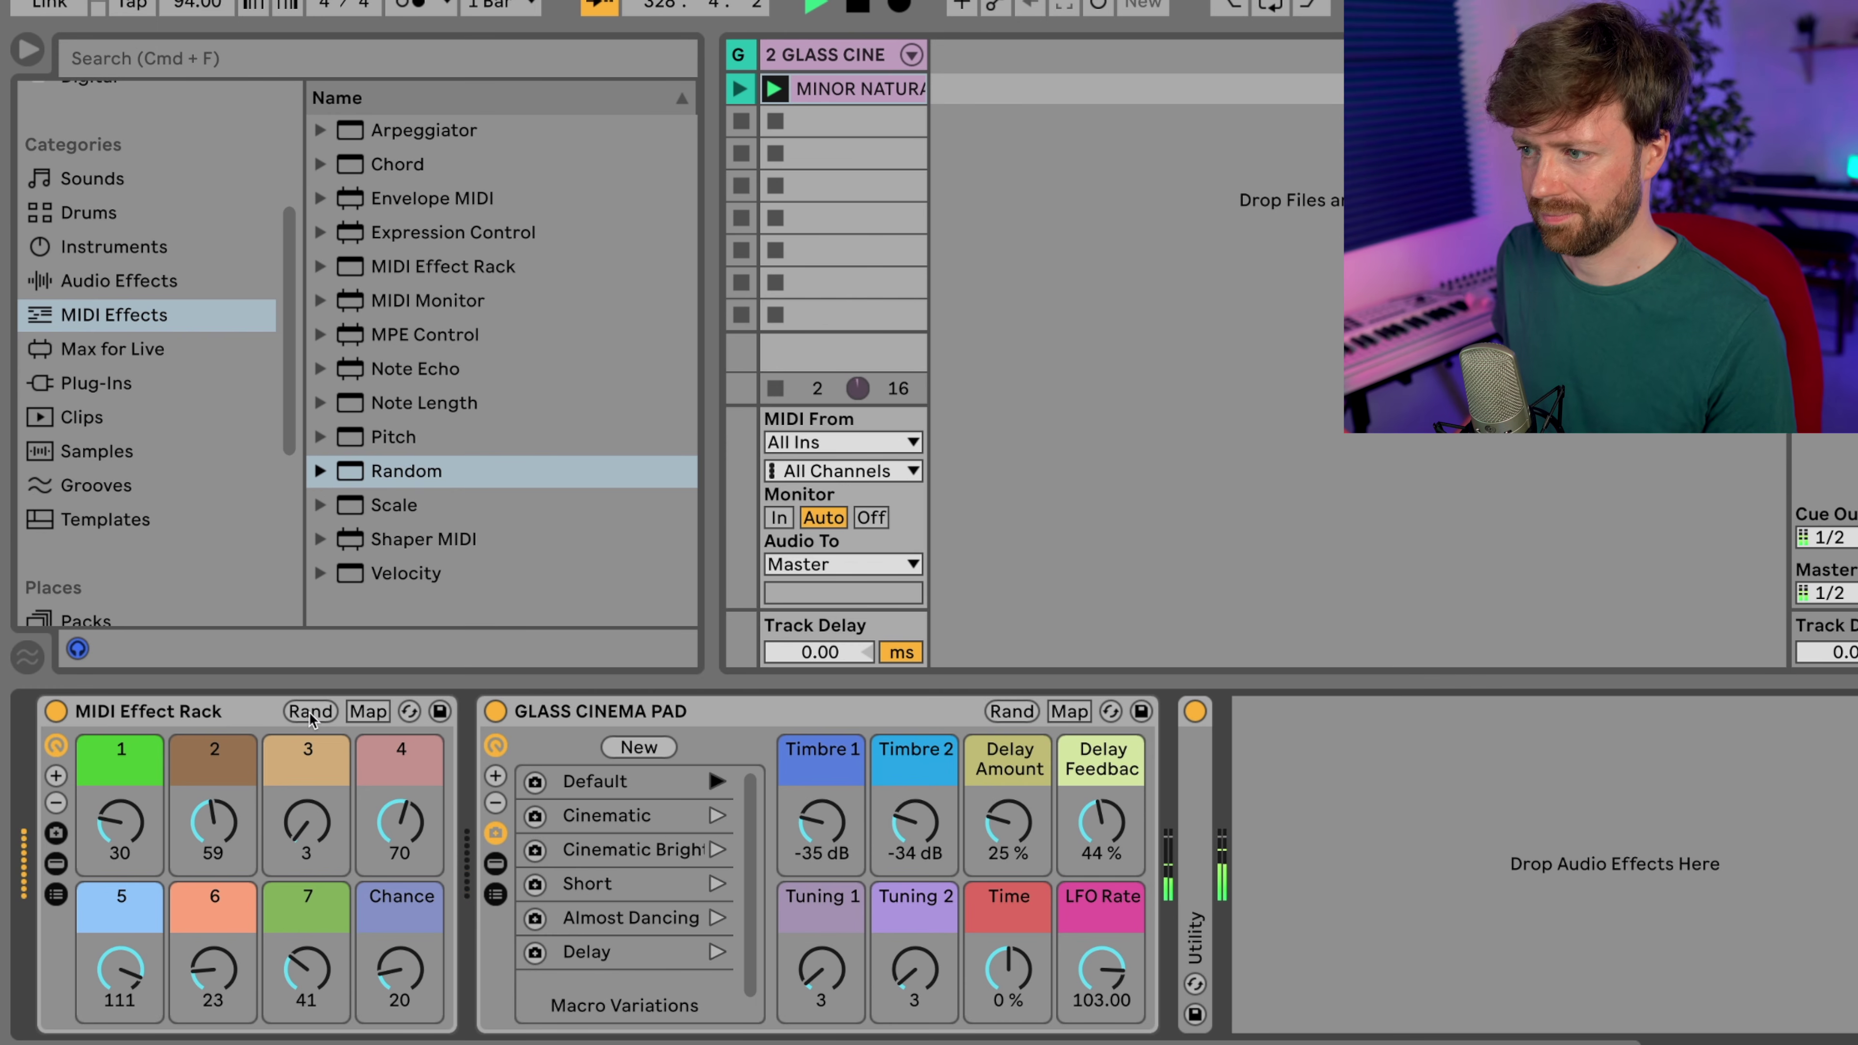
pyautogui.click(309, 711)
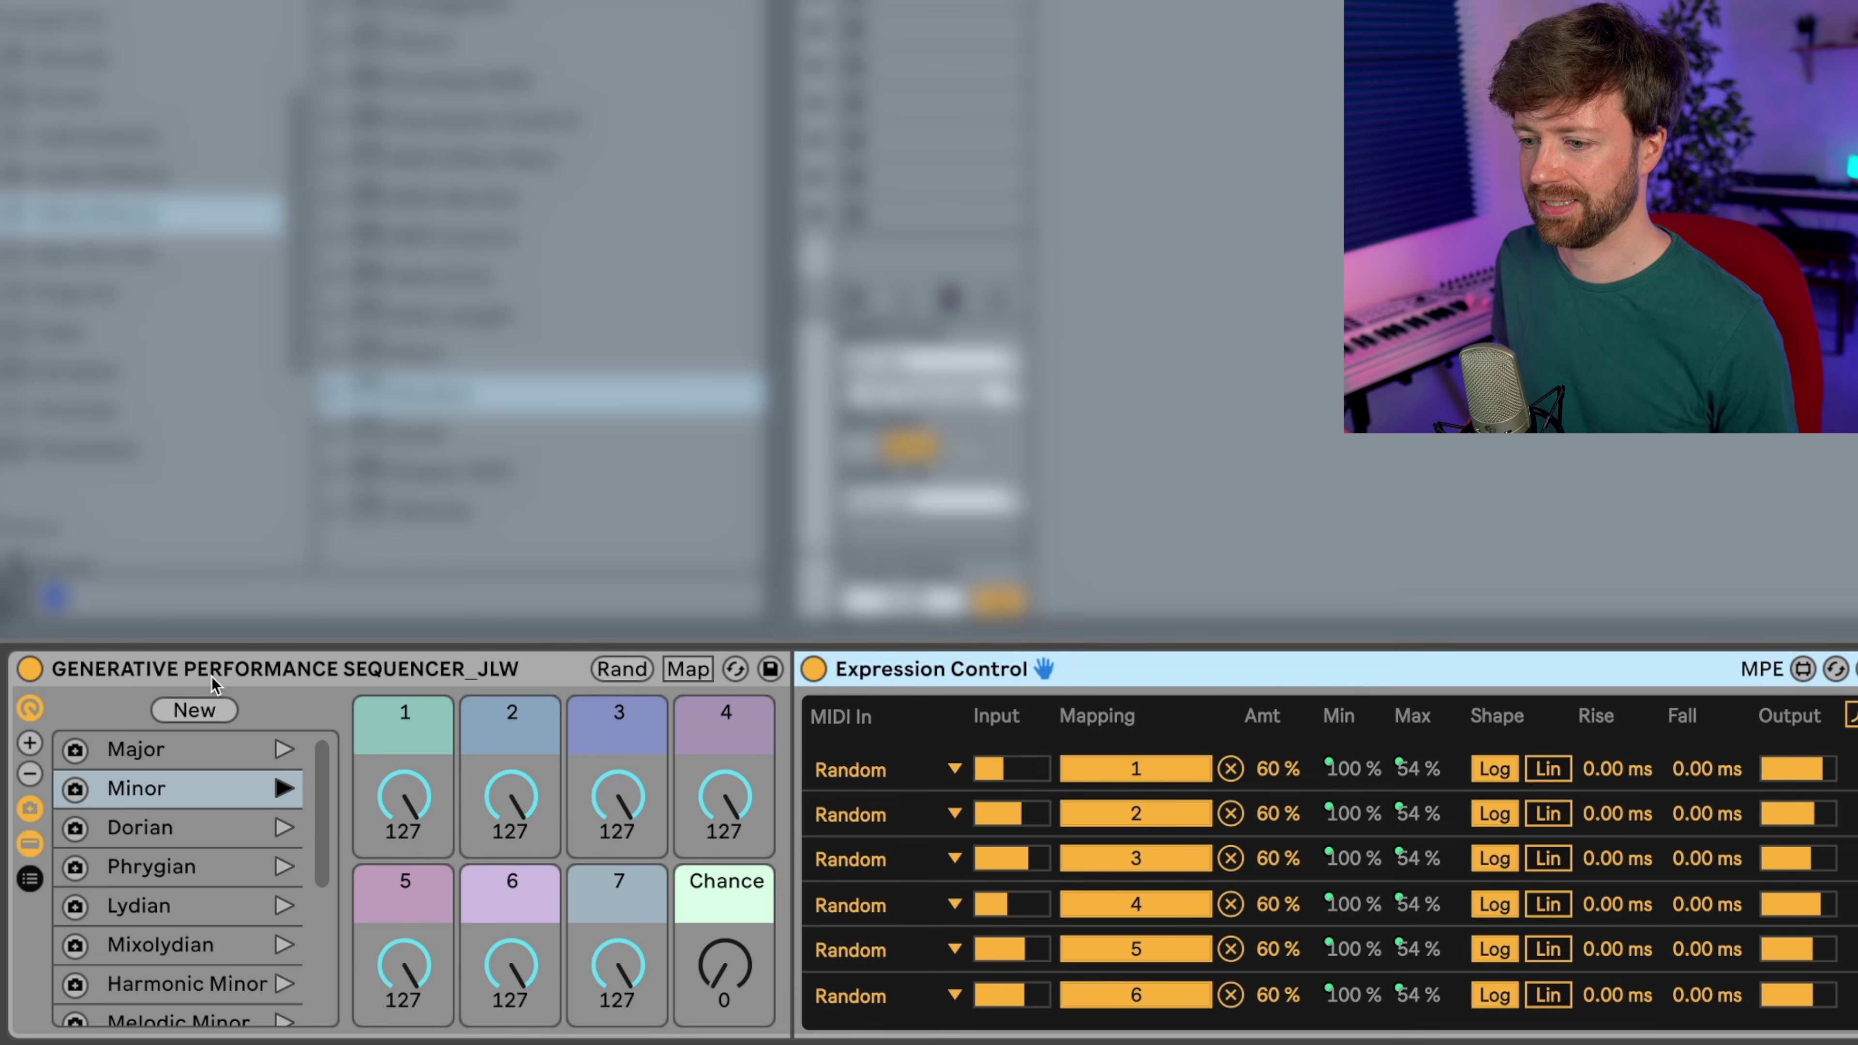
# - Look through the scale variations stored in the GENERATIVE PERFORMANCE SEQUENCER_JLW rack
pyautogui.click(143, 789)
pyautogui.scroll(-7, 143, 791)
pyautogui.scroll(7, 165, 761)
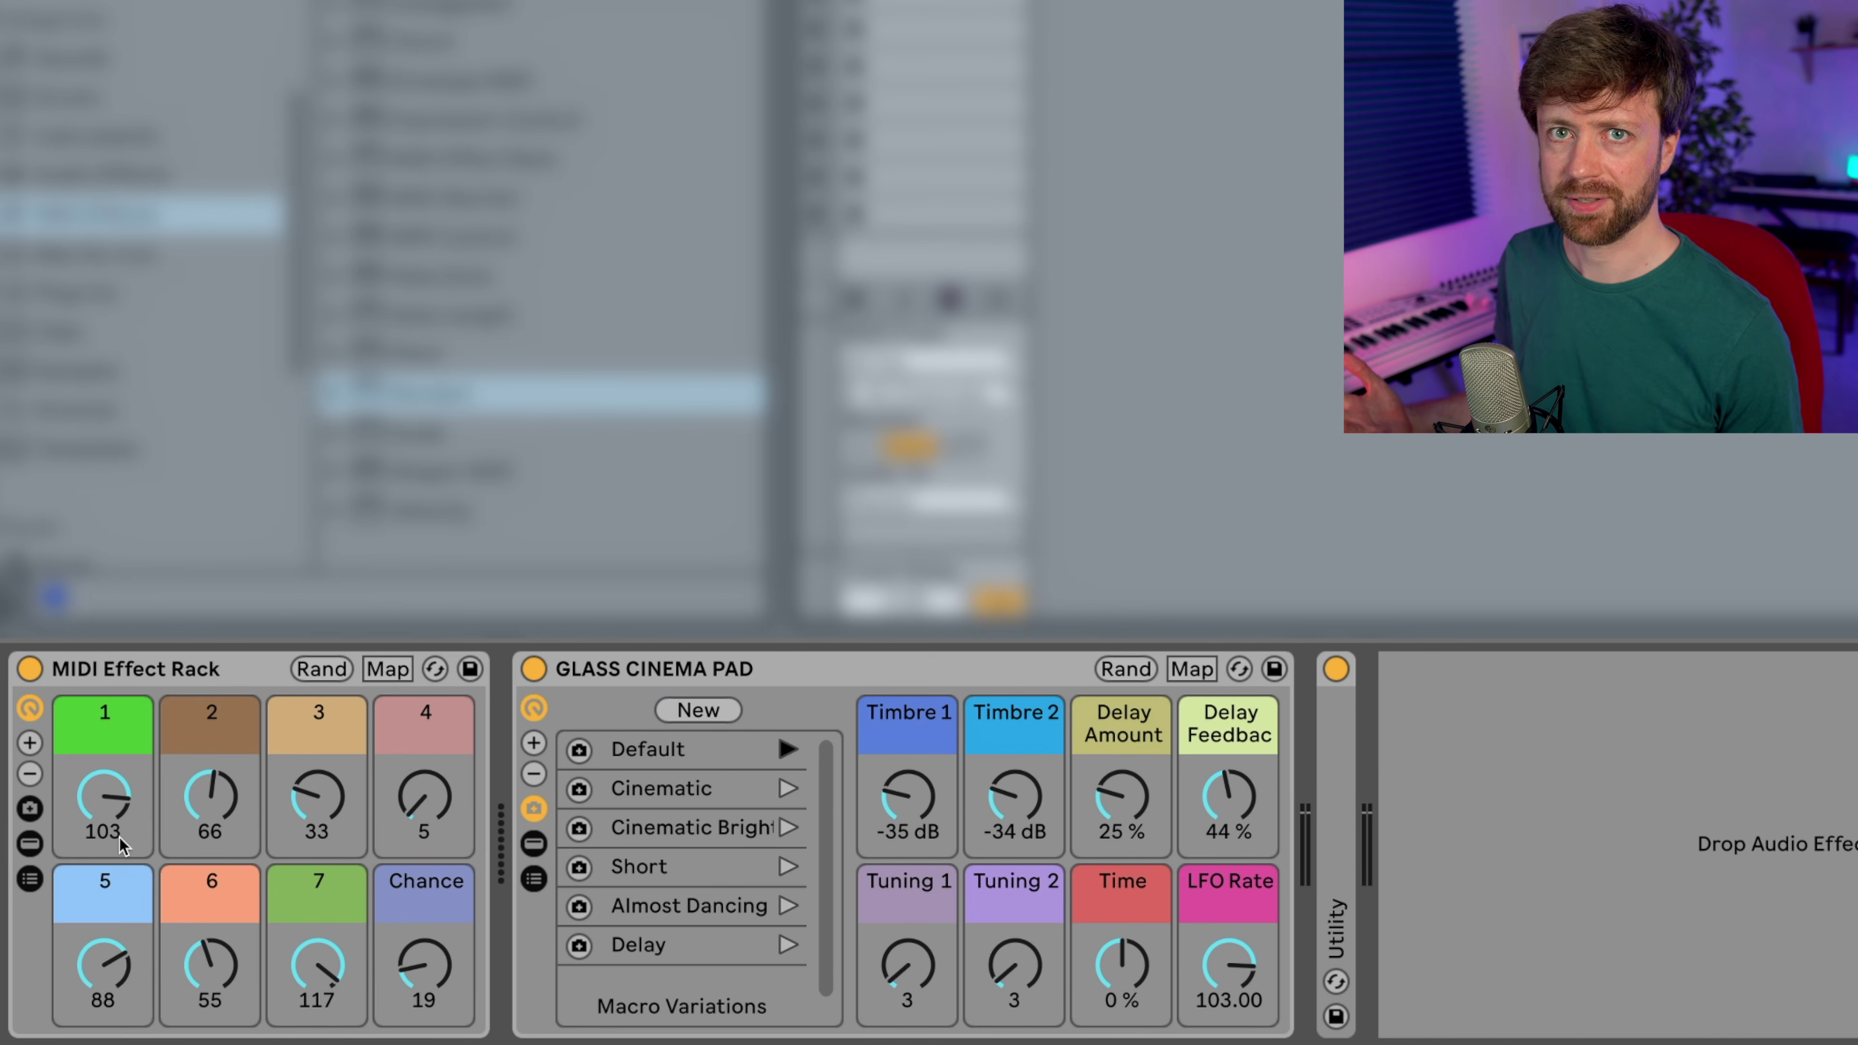
# - Show the outer rack's devices again and open the inner rack's chain list
pyautogui.click(32, 844)
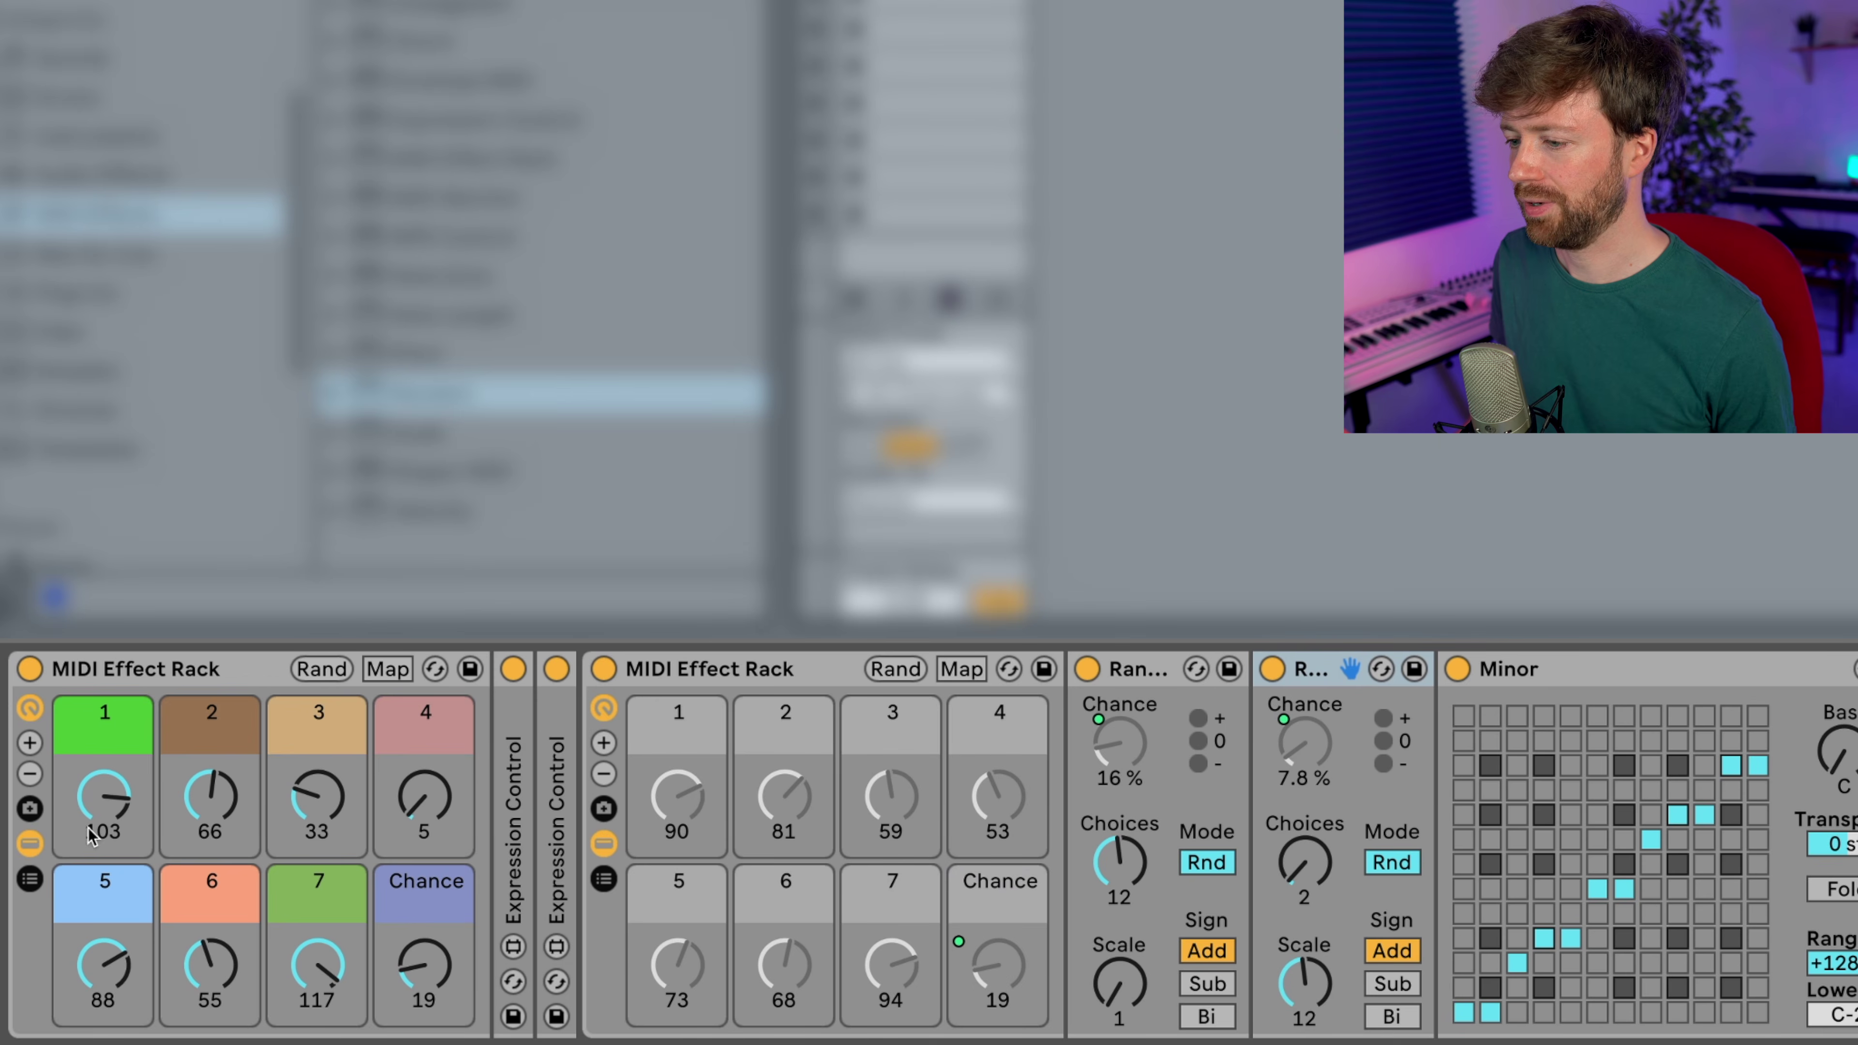
pyautogui.hscroll(5, 782, 734)
pyautogui.hscroll(-5, 778, 743)
pyautogui.click(603, 877)
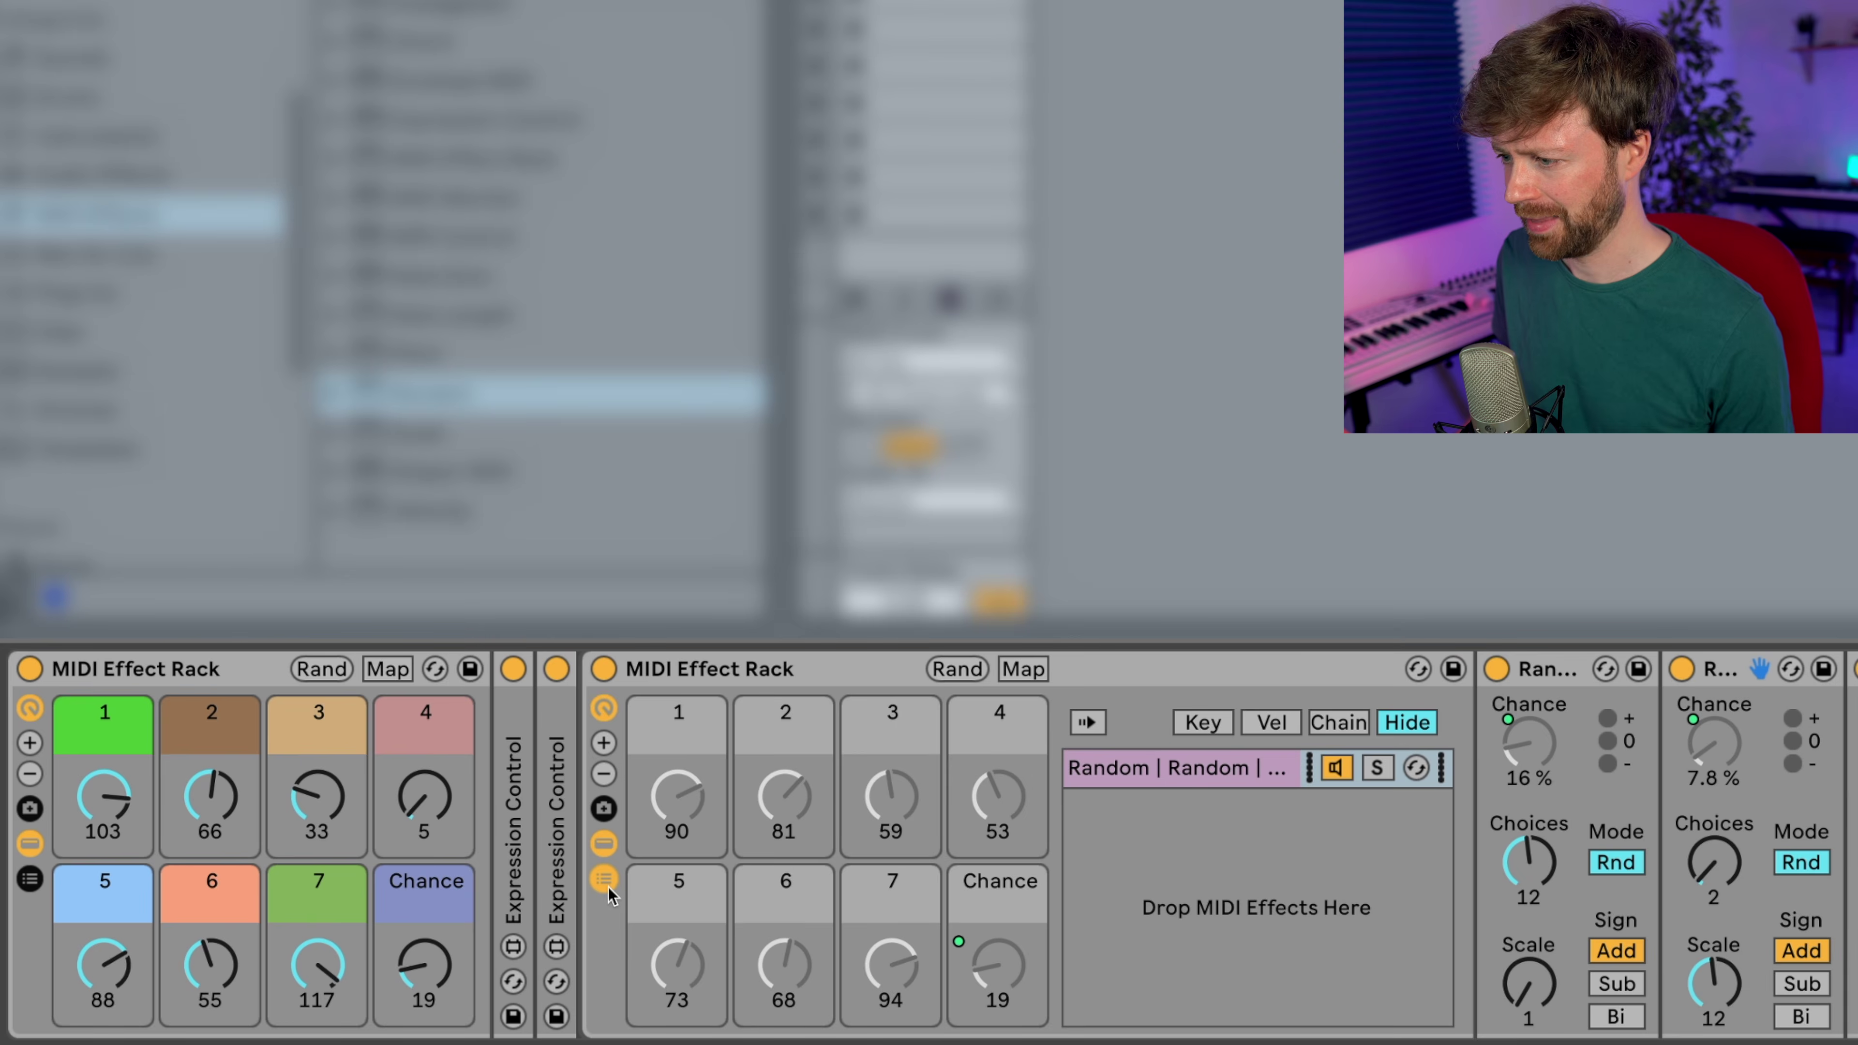
# - Rename the inner rack's only chain as Minor
pyautogui.click(1204, 781)
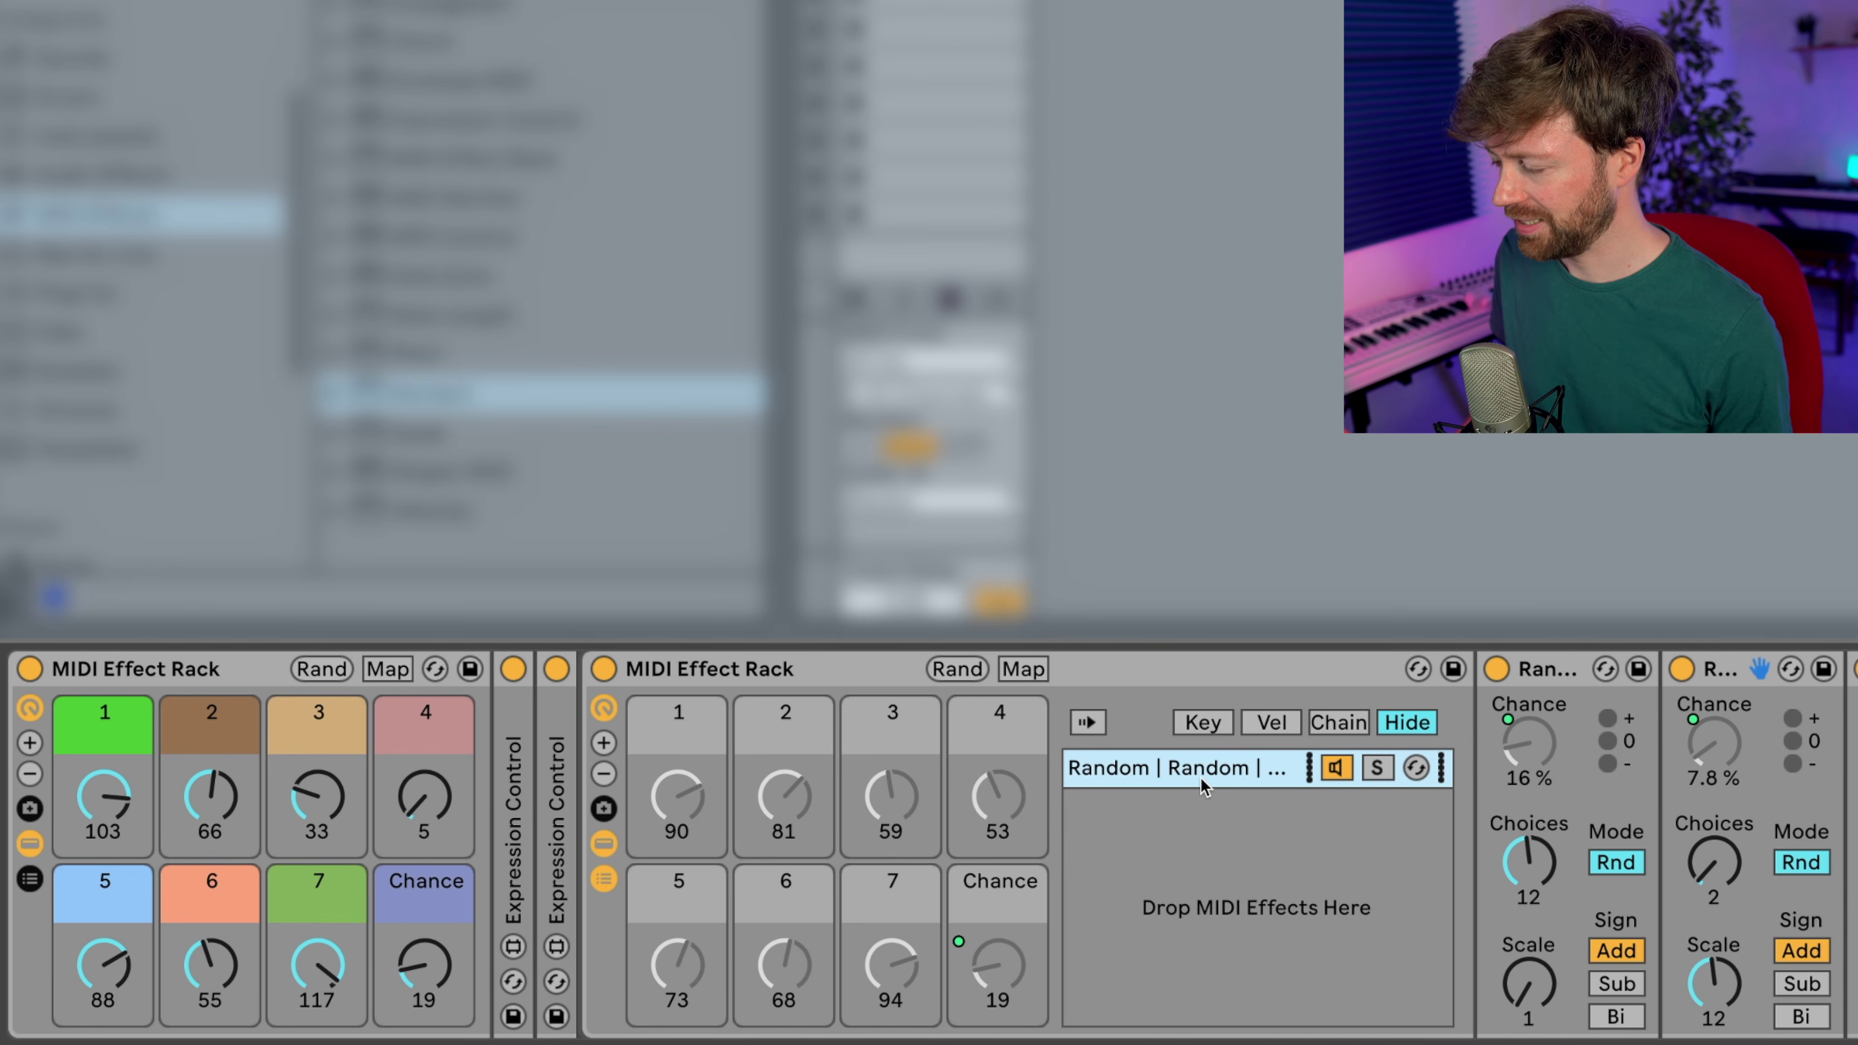
pyautogui.hscroll(3, 1200, 779)
pyautogui.hotkey('ctrl', 'r')
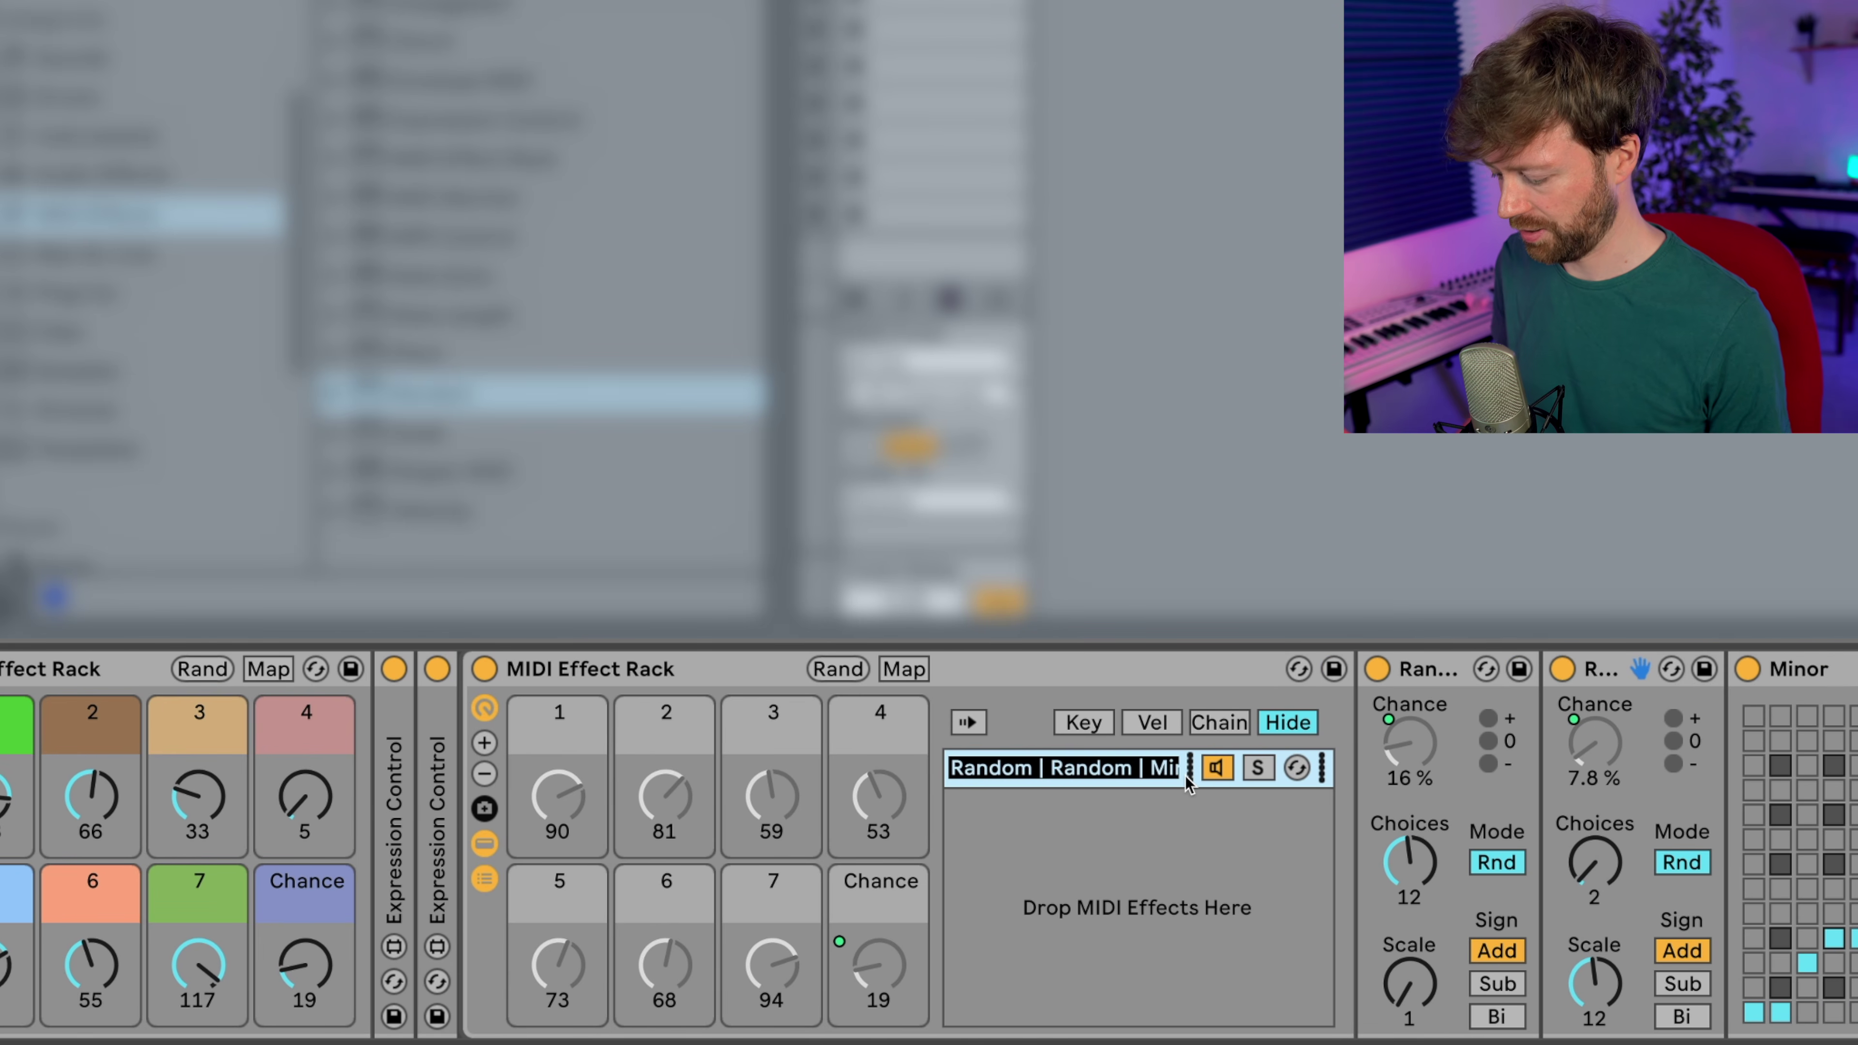
pyautogui.write('Minor')
pyautogui.press('Return')
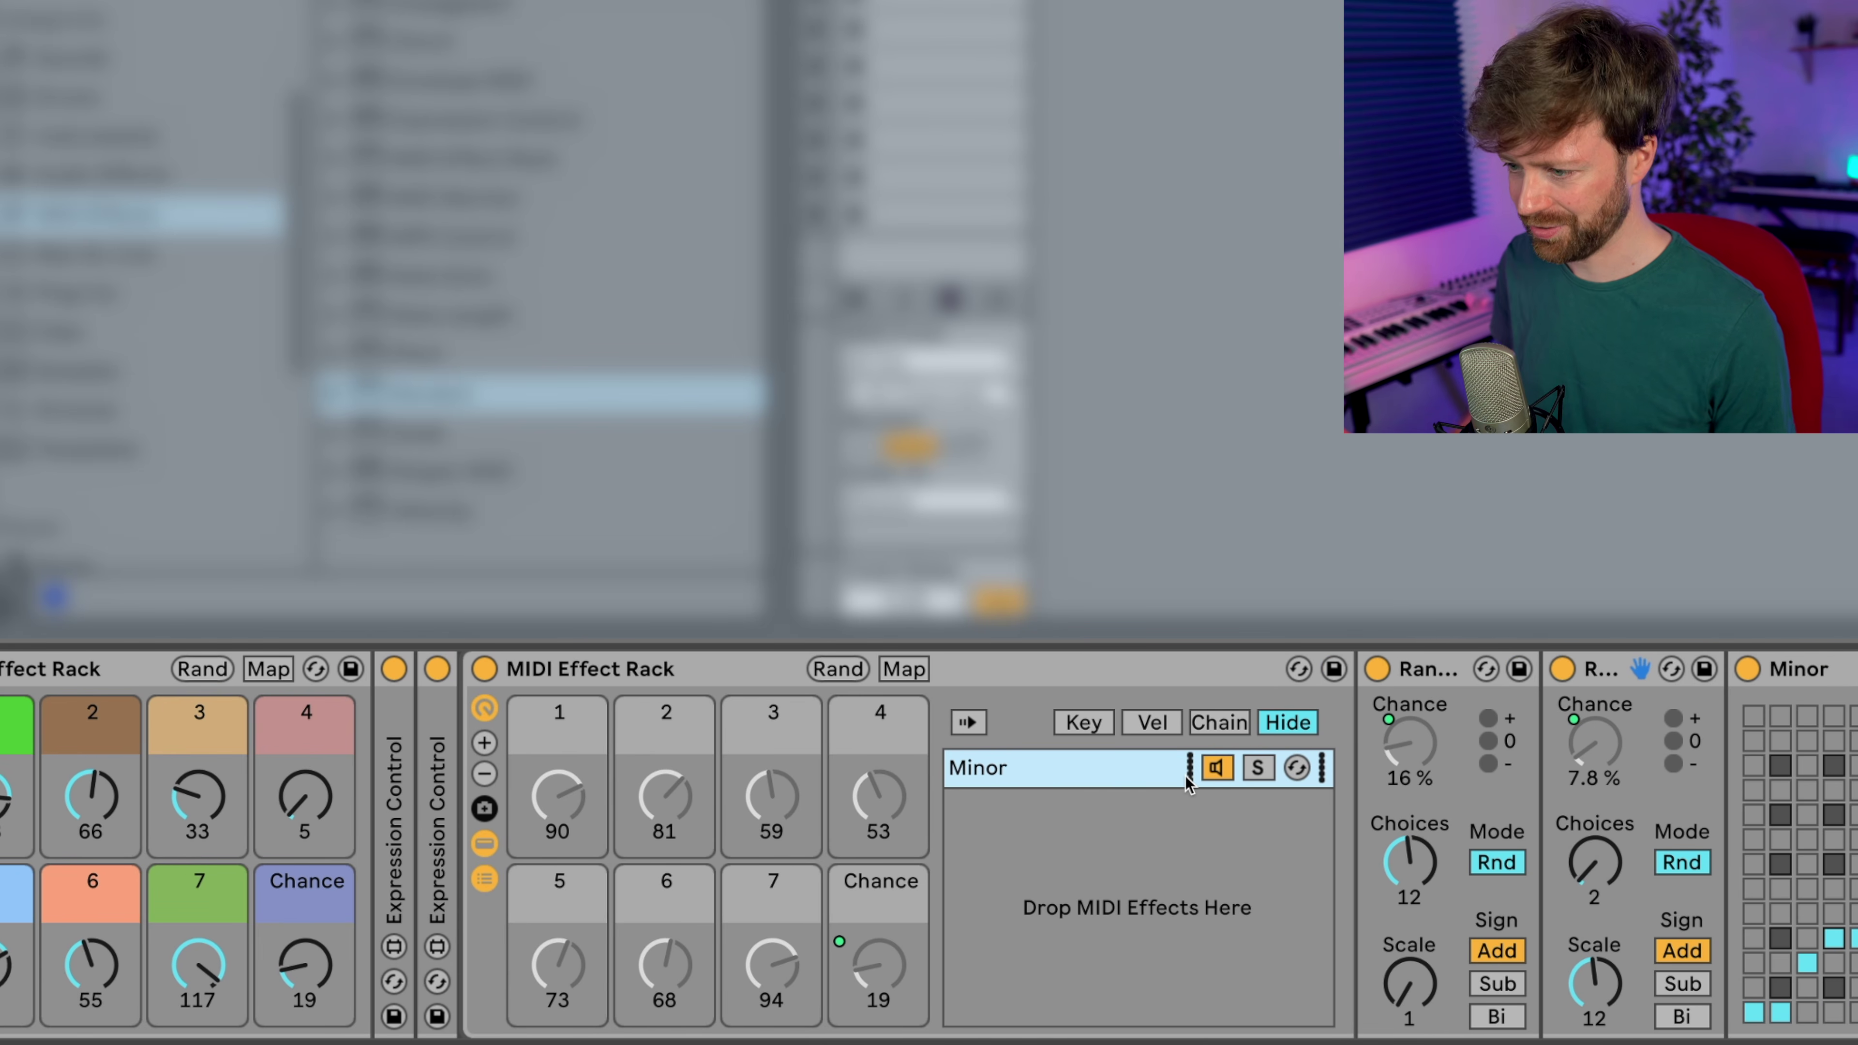
# - Duplicate the Minor chain in the inner rack and rename the copy as Major
pyautogui.hscroll(6, 1185, 776)
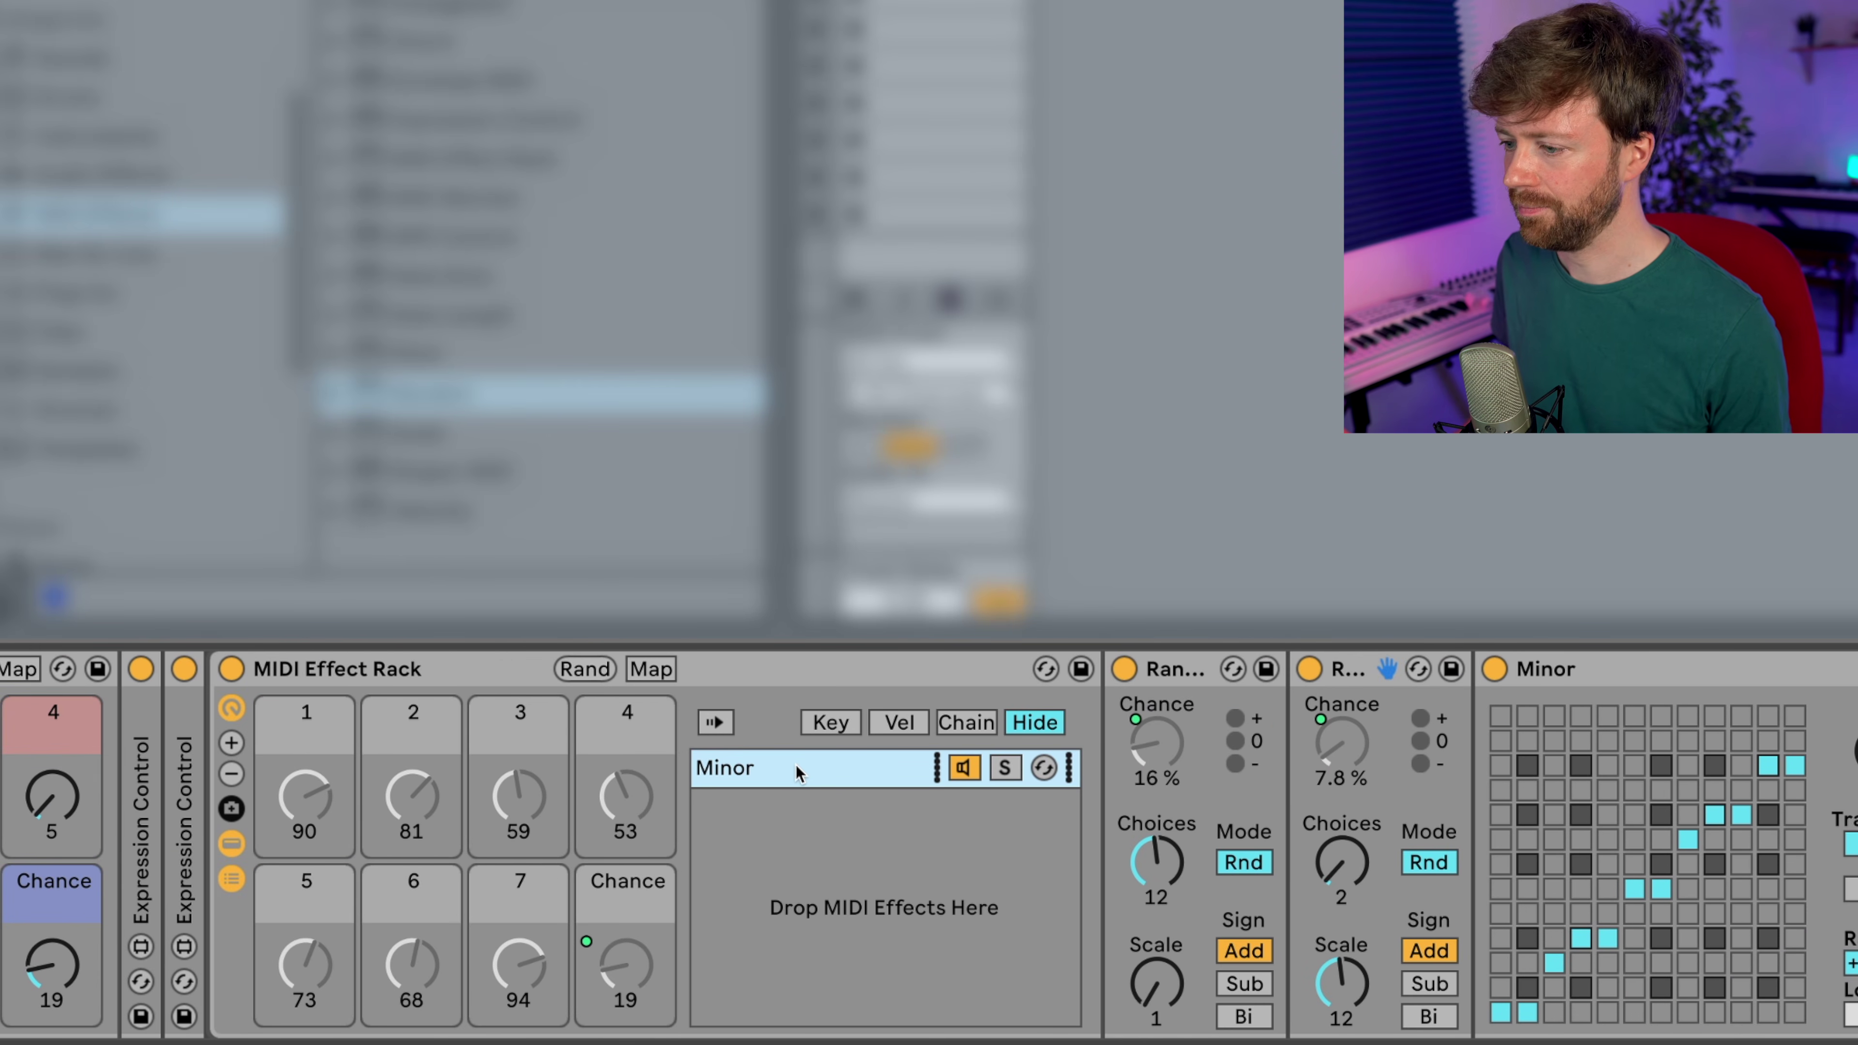
pyautogui.hotkey('ctrl', 'd')
pyautogui.hotkey('ctrl', 'r')
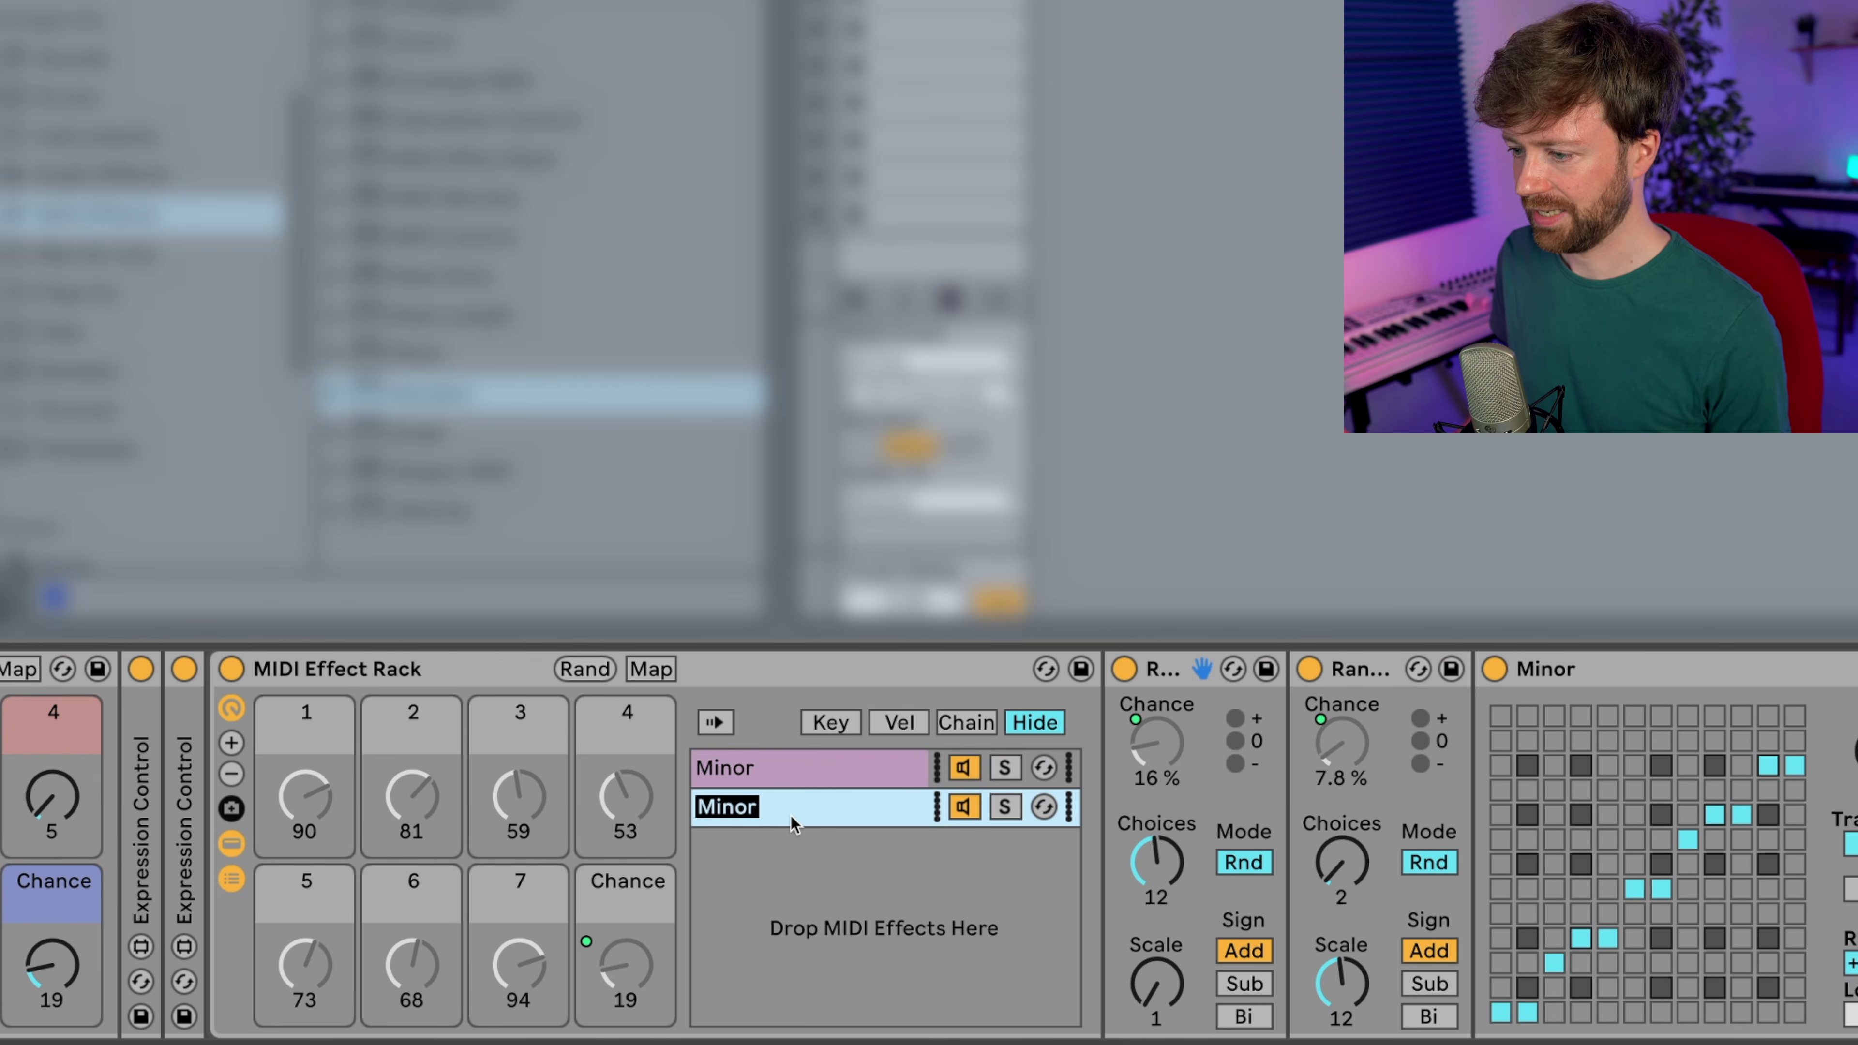
pyautogui.write('Major')
pyautogui.press('Return')
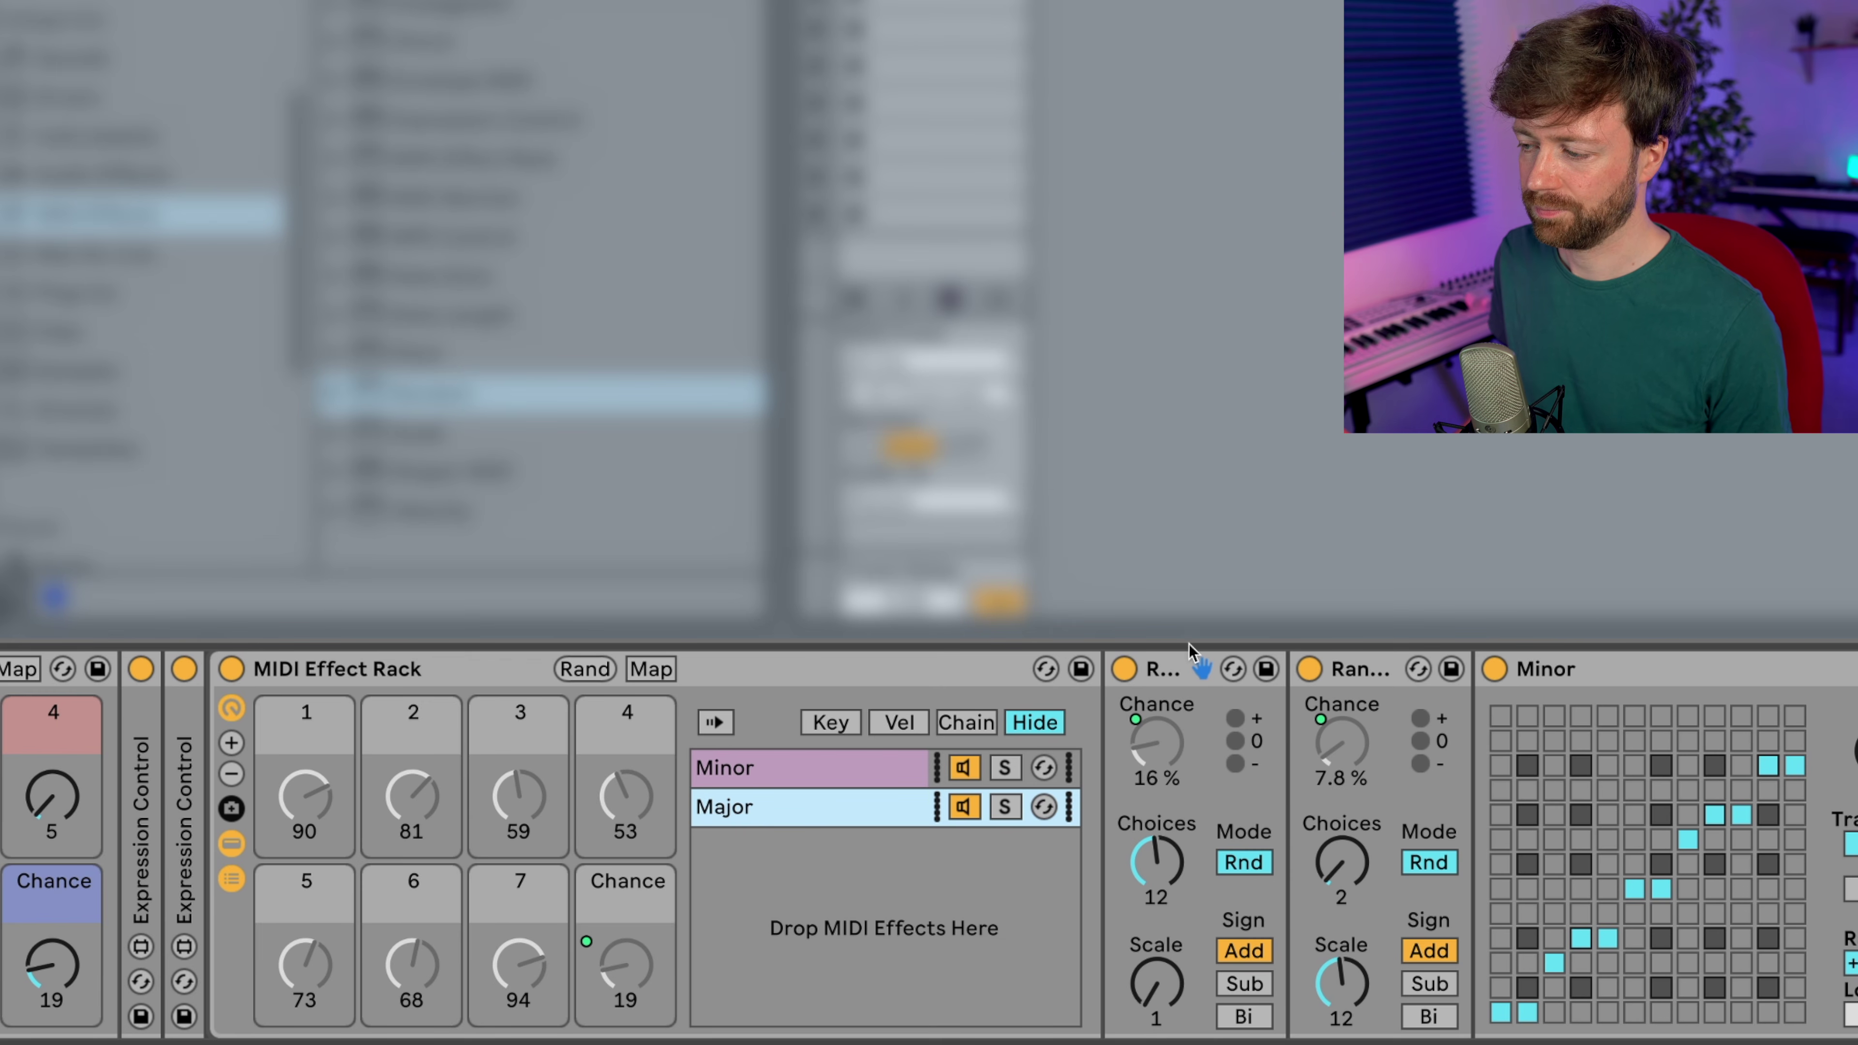
# - Replace the first two Minor scales in the Major chain with the Major.adv Scale preset
pyautogui.click(1685, 671)
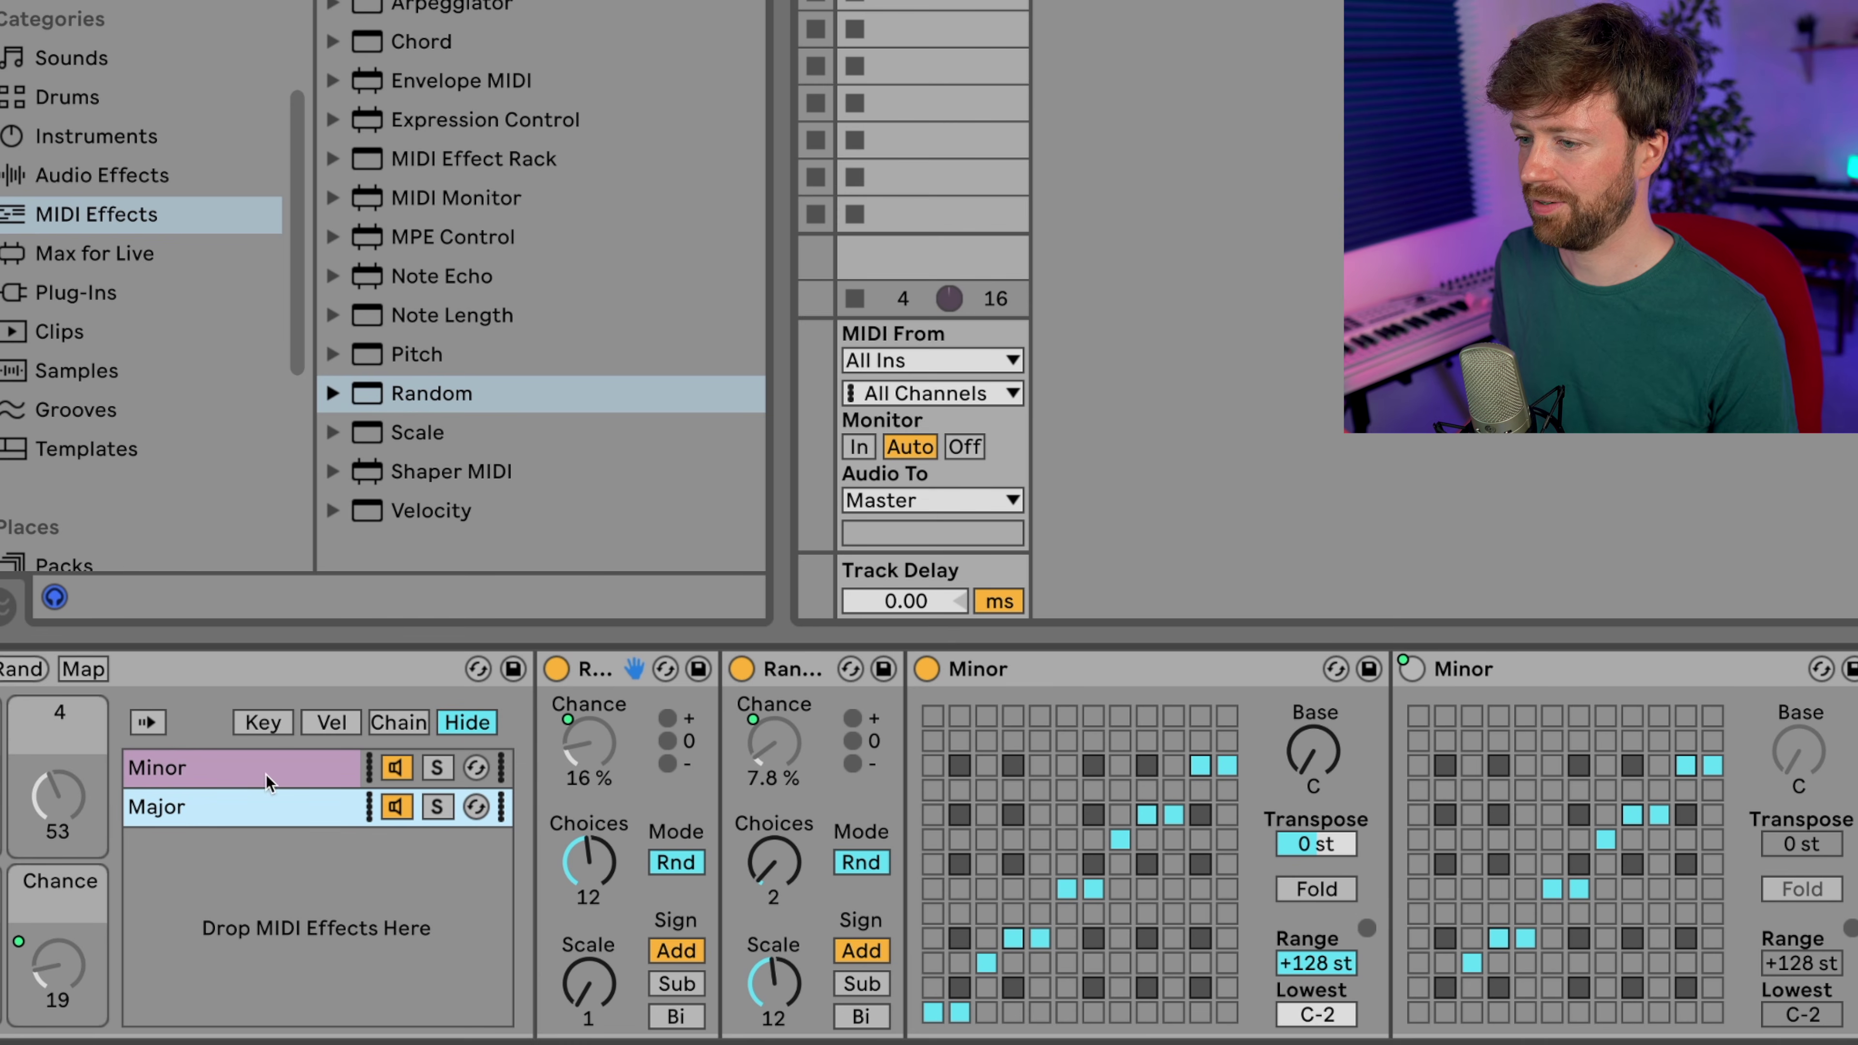
pyautogui.click(333, 431)
pyautogui.scroll(-8, 596, 432)
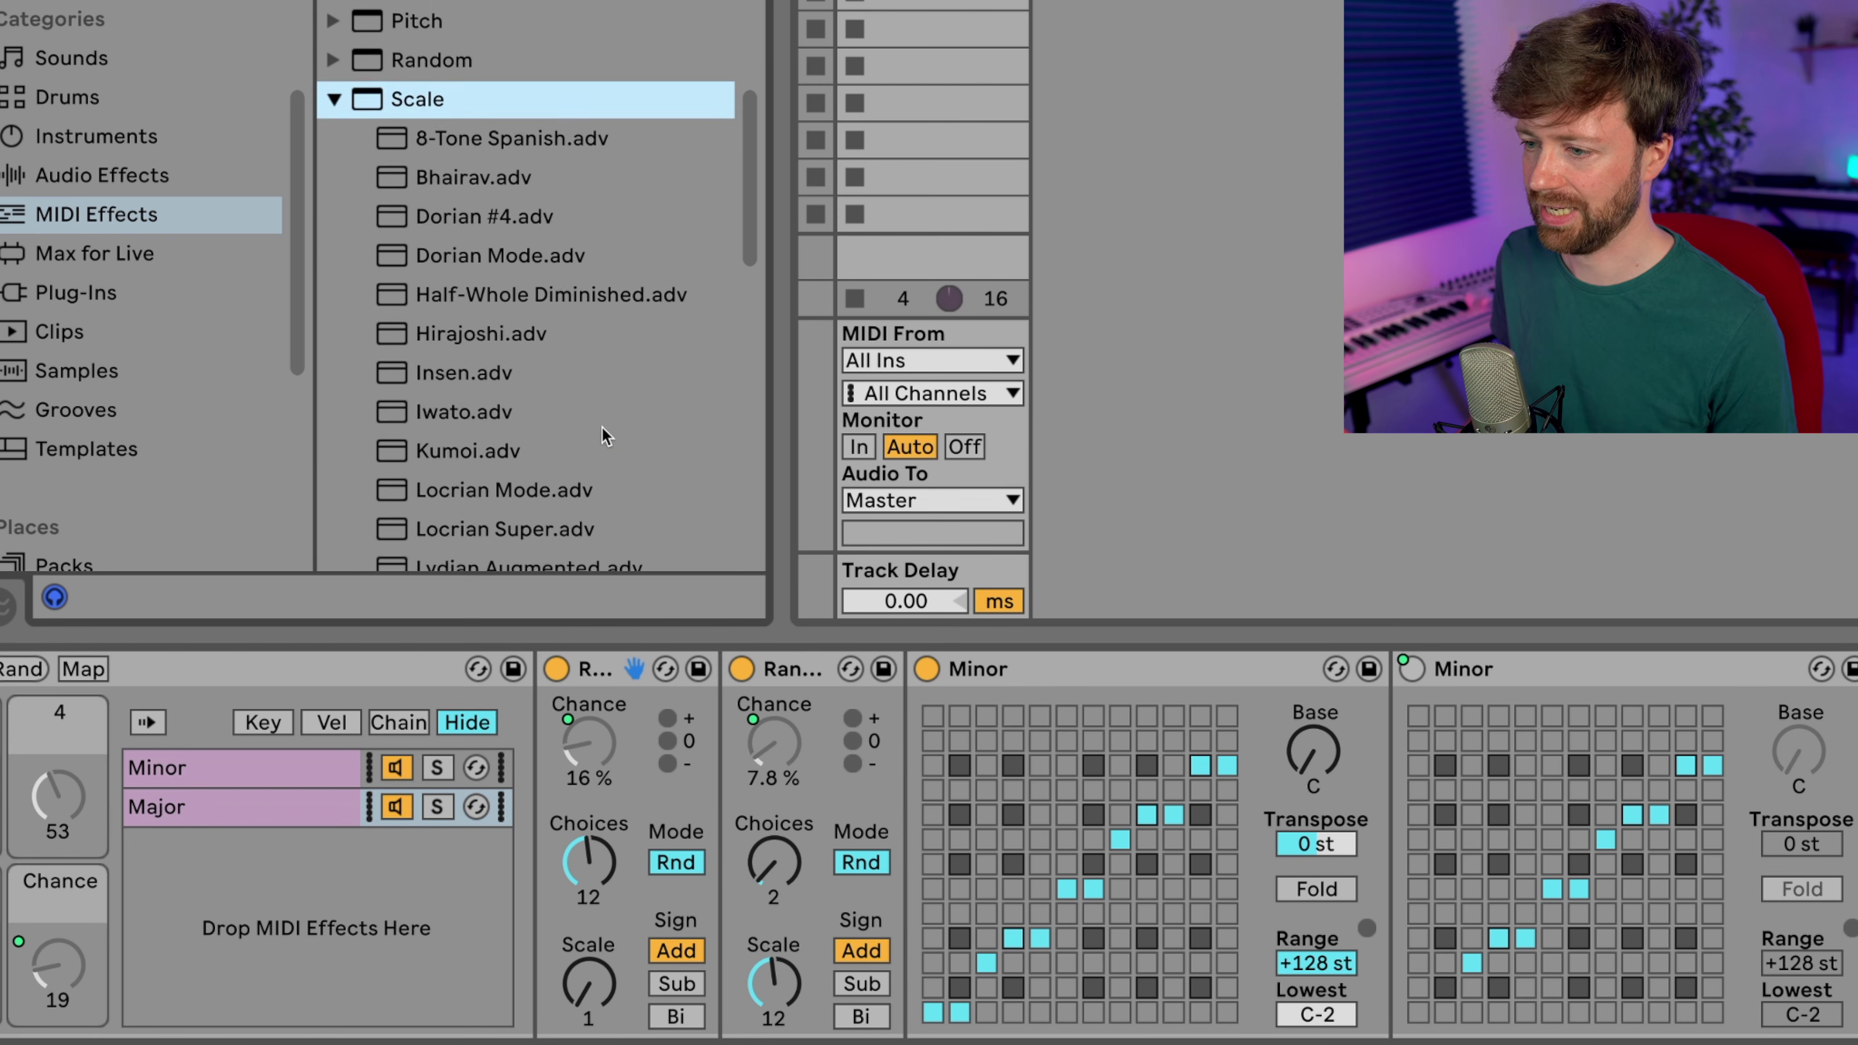
pyautogui.scroll(-3, 589, 423)
pyautogui.moveTo(469, 462); pyautogui.dragTo(1069, 697)
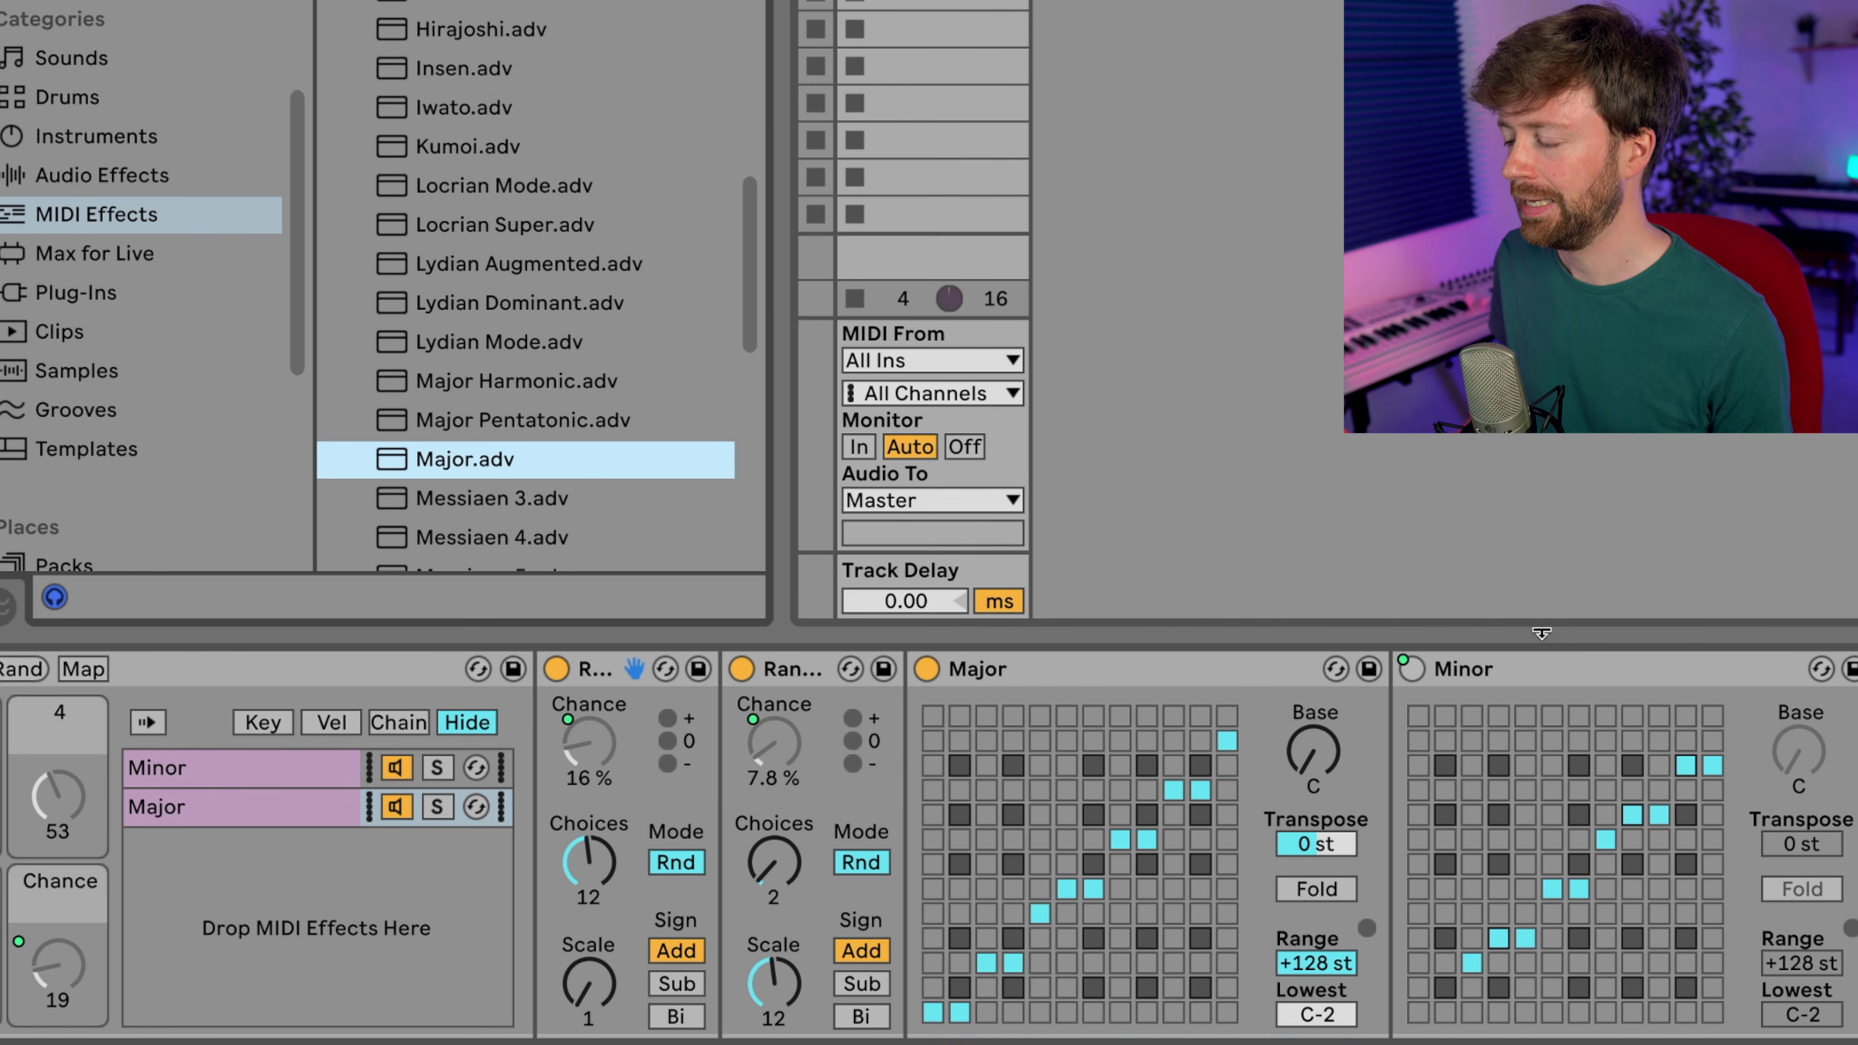
pyautogui.hscroll(5, 1532, 707)
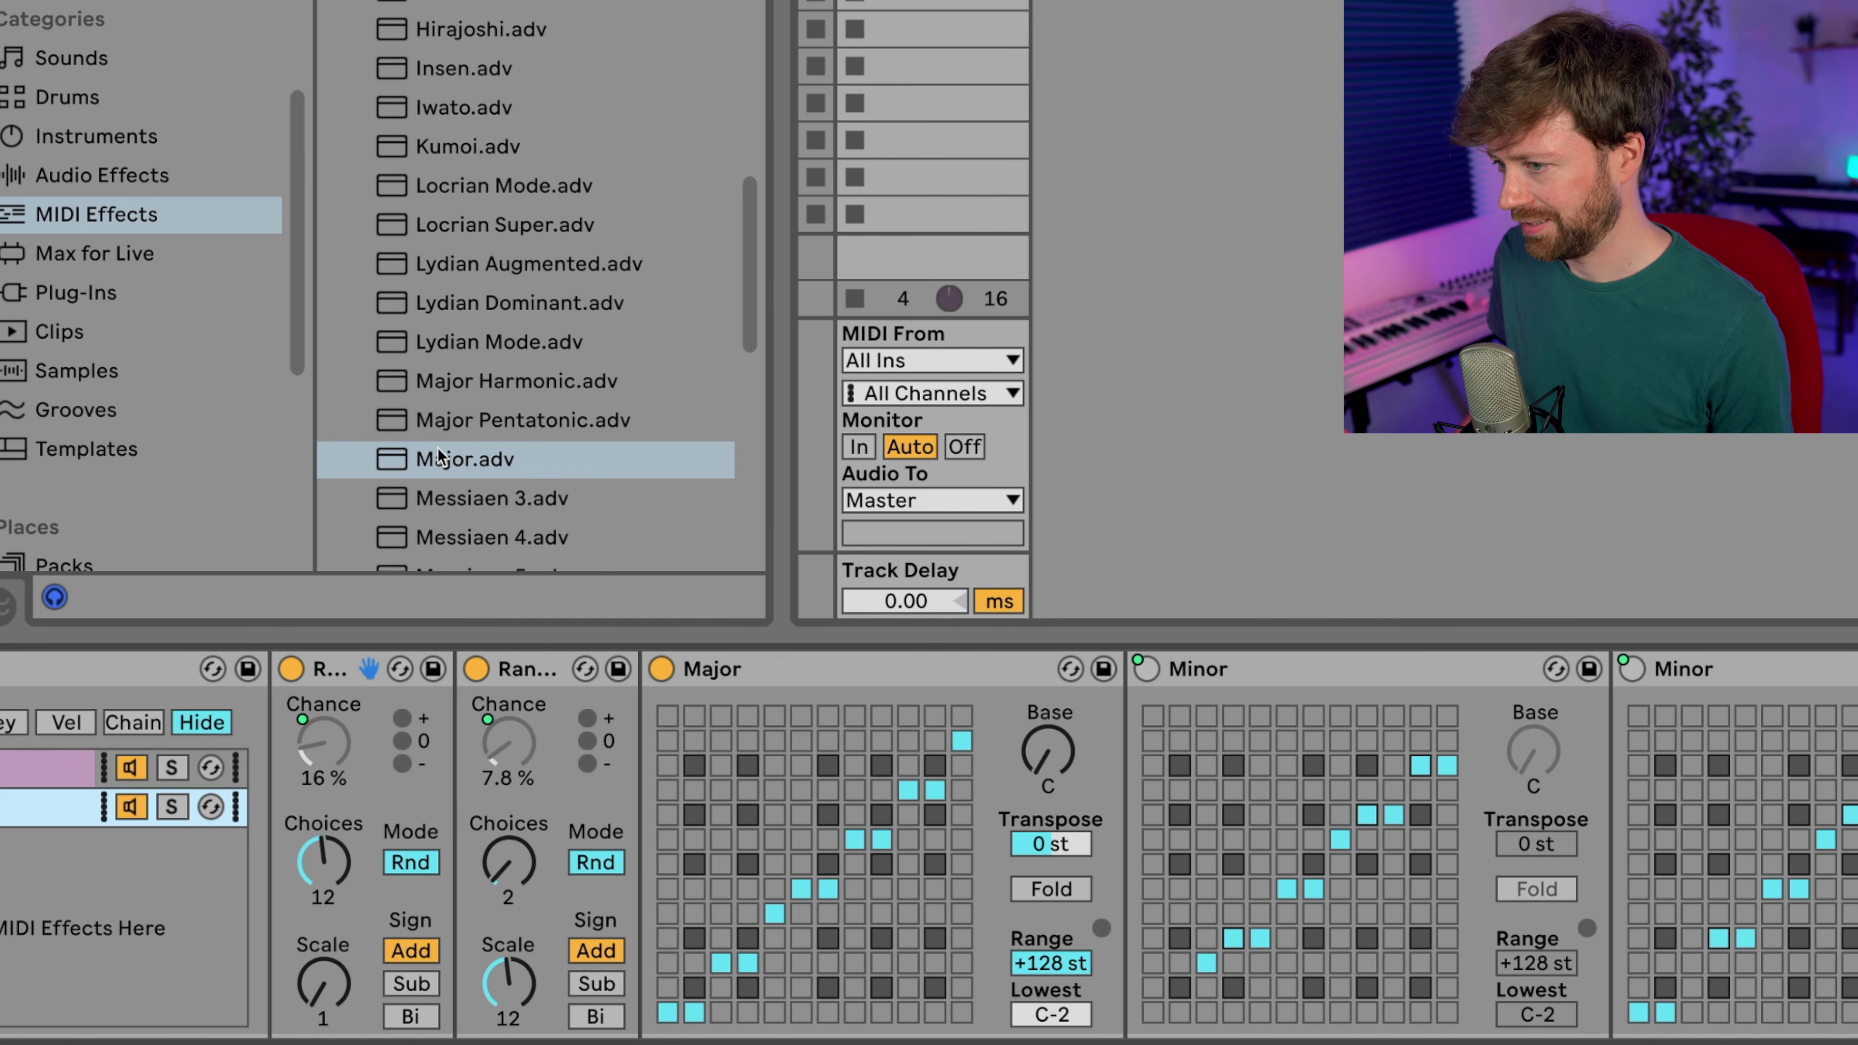
pyautogui.moveTo(433, 469); pyautogui.dragTo(1316, 702)
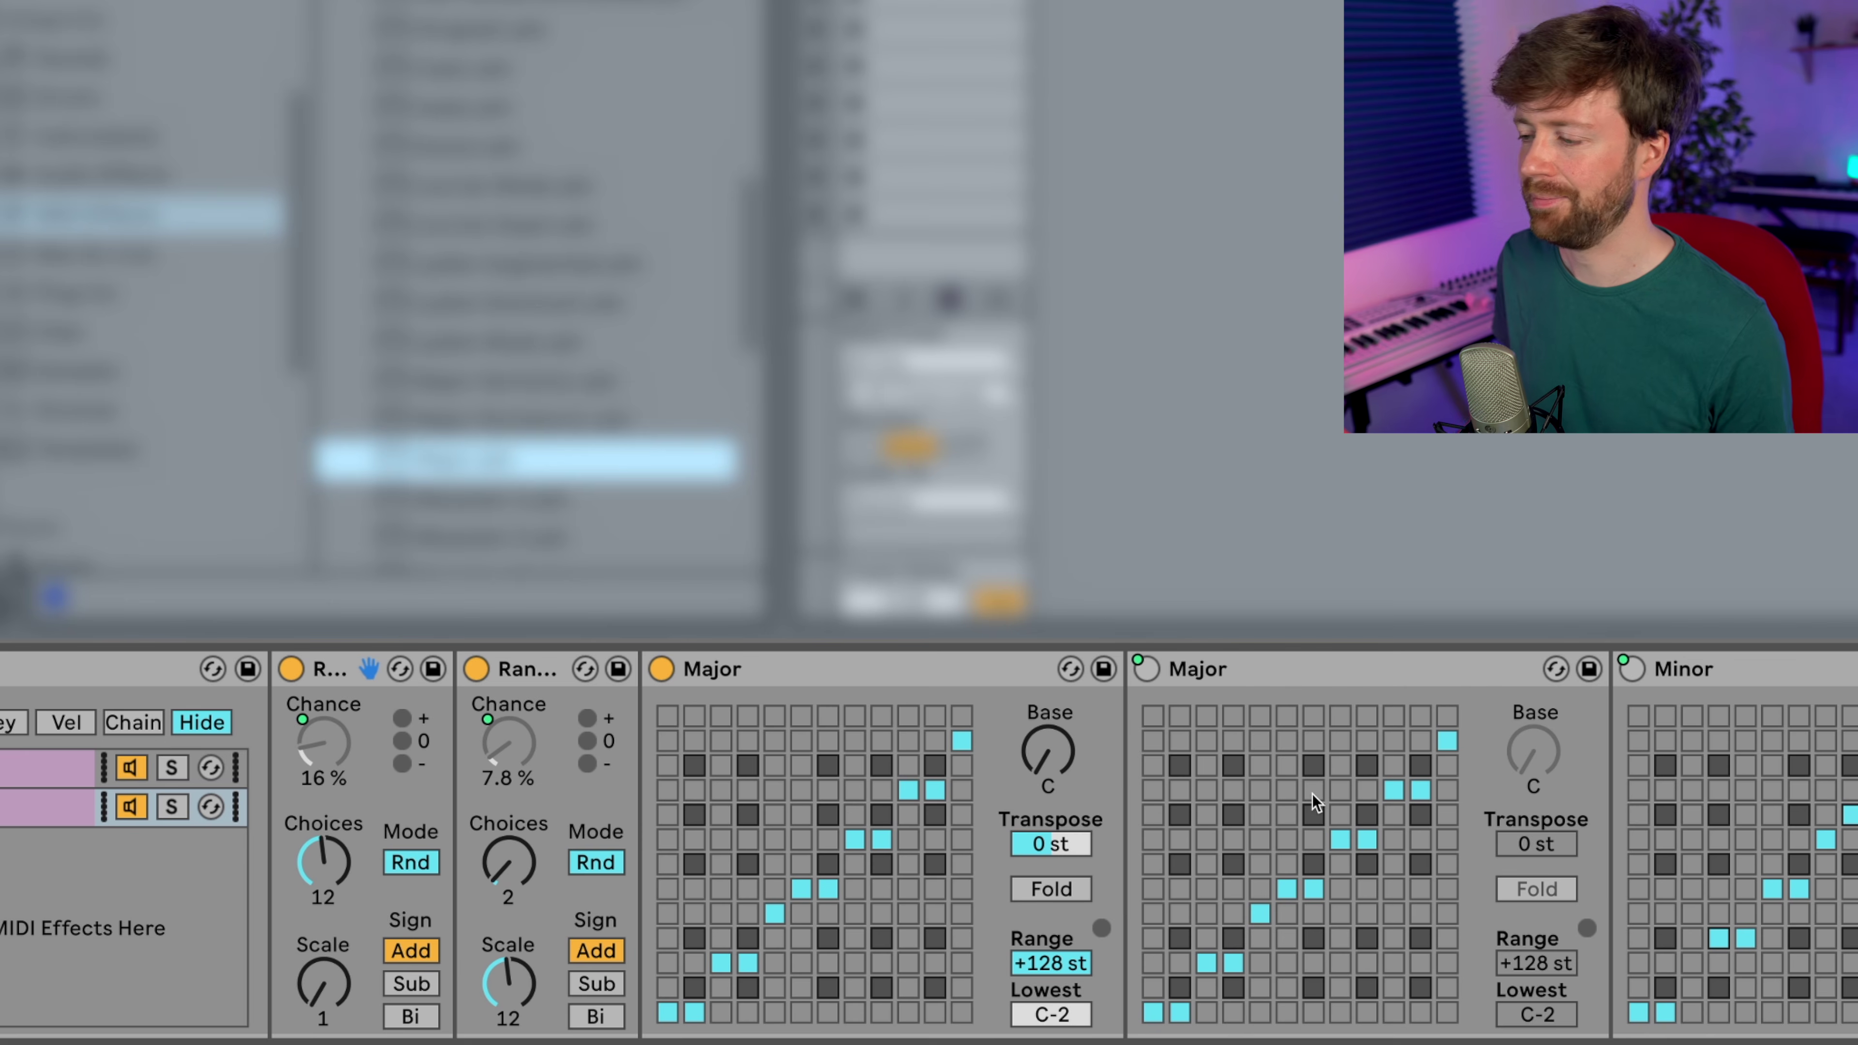
# - Show the inner rack's chain zones and spread Minor over about 0 to 6 and Major over about 7 to 22
pyautogui.hscroll(-5, 923, 817)
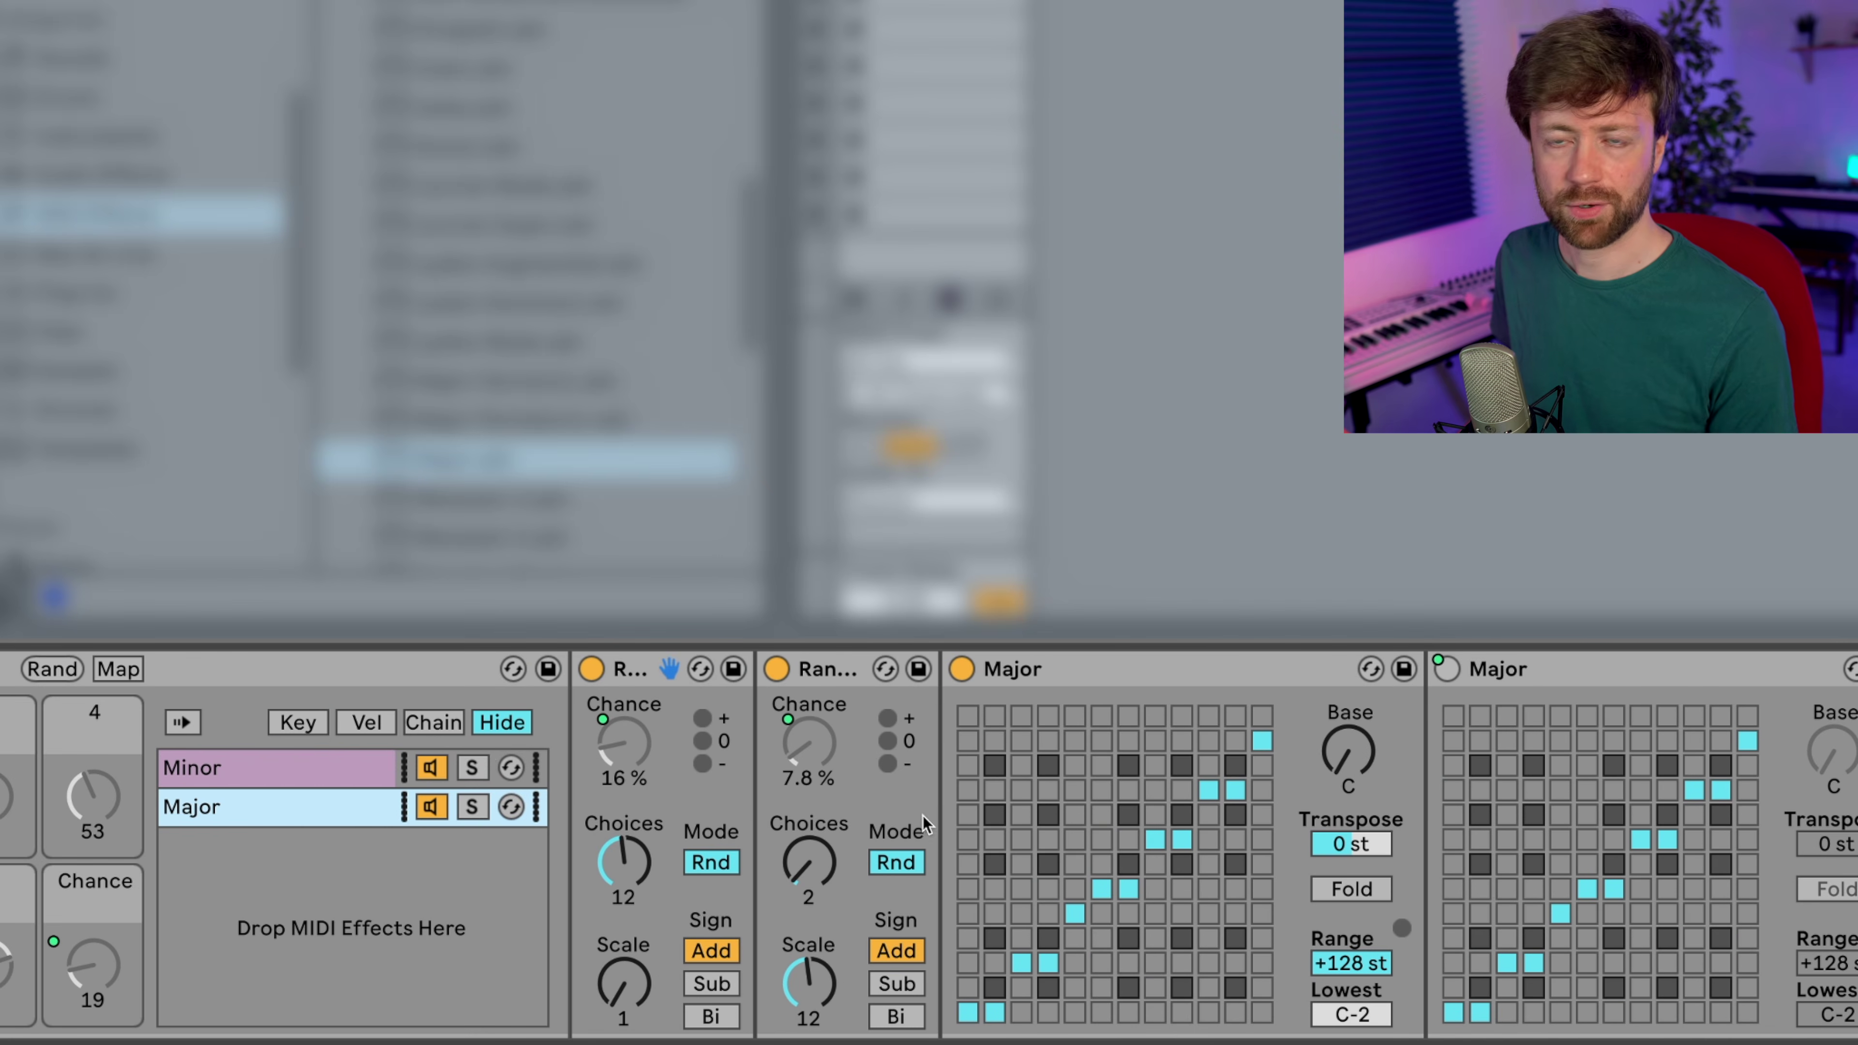
pyautogui.click(444, 723)
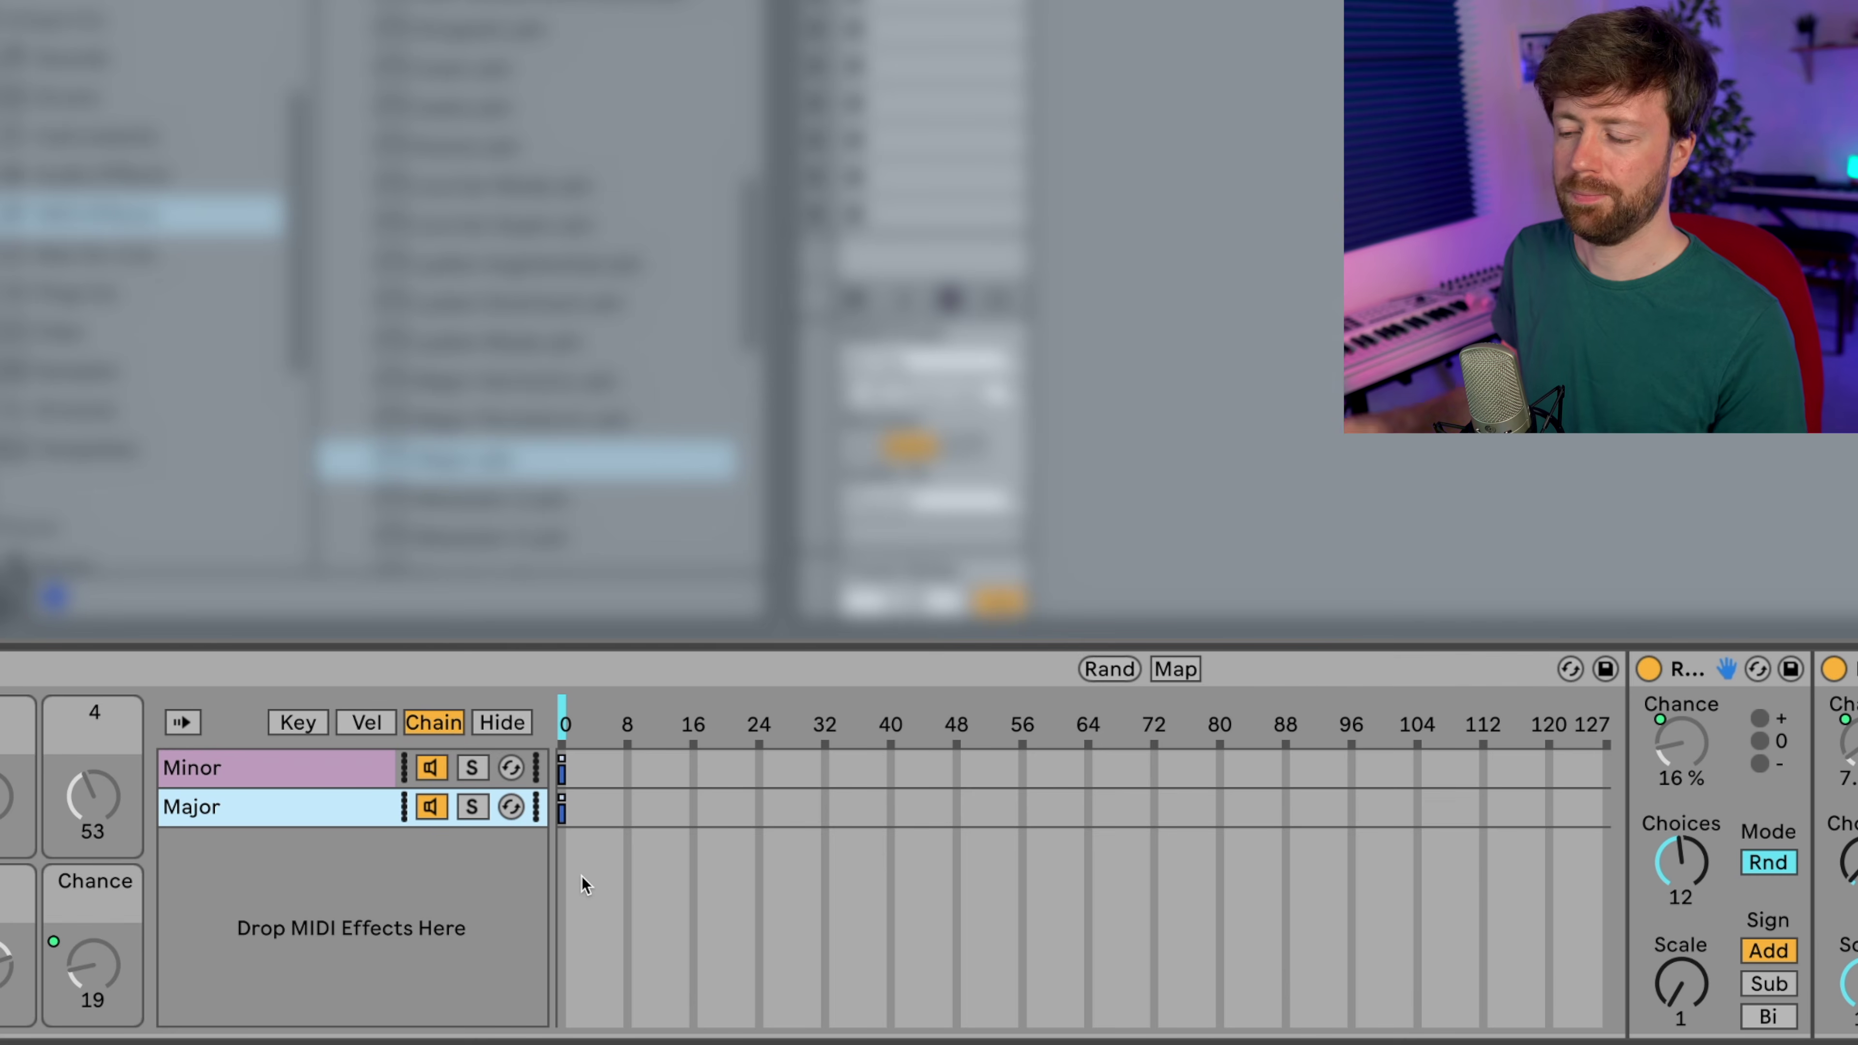
pyautogui.moveTo(563, 817); pyautogui.dragTo(739, 837)
pyautogui.moveTo(565, 777); pyautogui.dragTo(615, 802)
# - Sweep the chain selector through the Minor zone into the Major zone to test scale switching, and inspect the Minor chain's Scale devices
pyautogui.moveTo(556, 734)
pyautogui.mouseDown()
pyautogui.moveTo(700, 733)
pyautogui.moveTo(587, 732)
pyautogui.mouseUp()
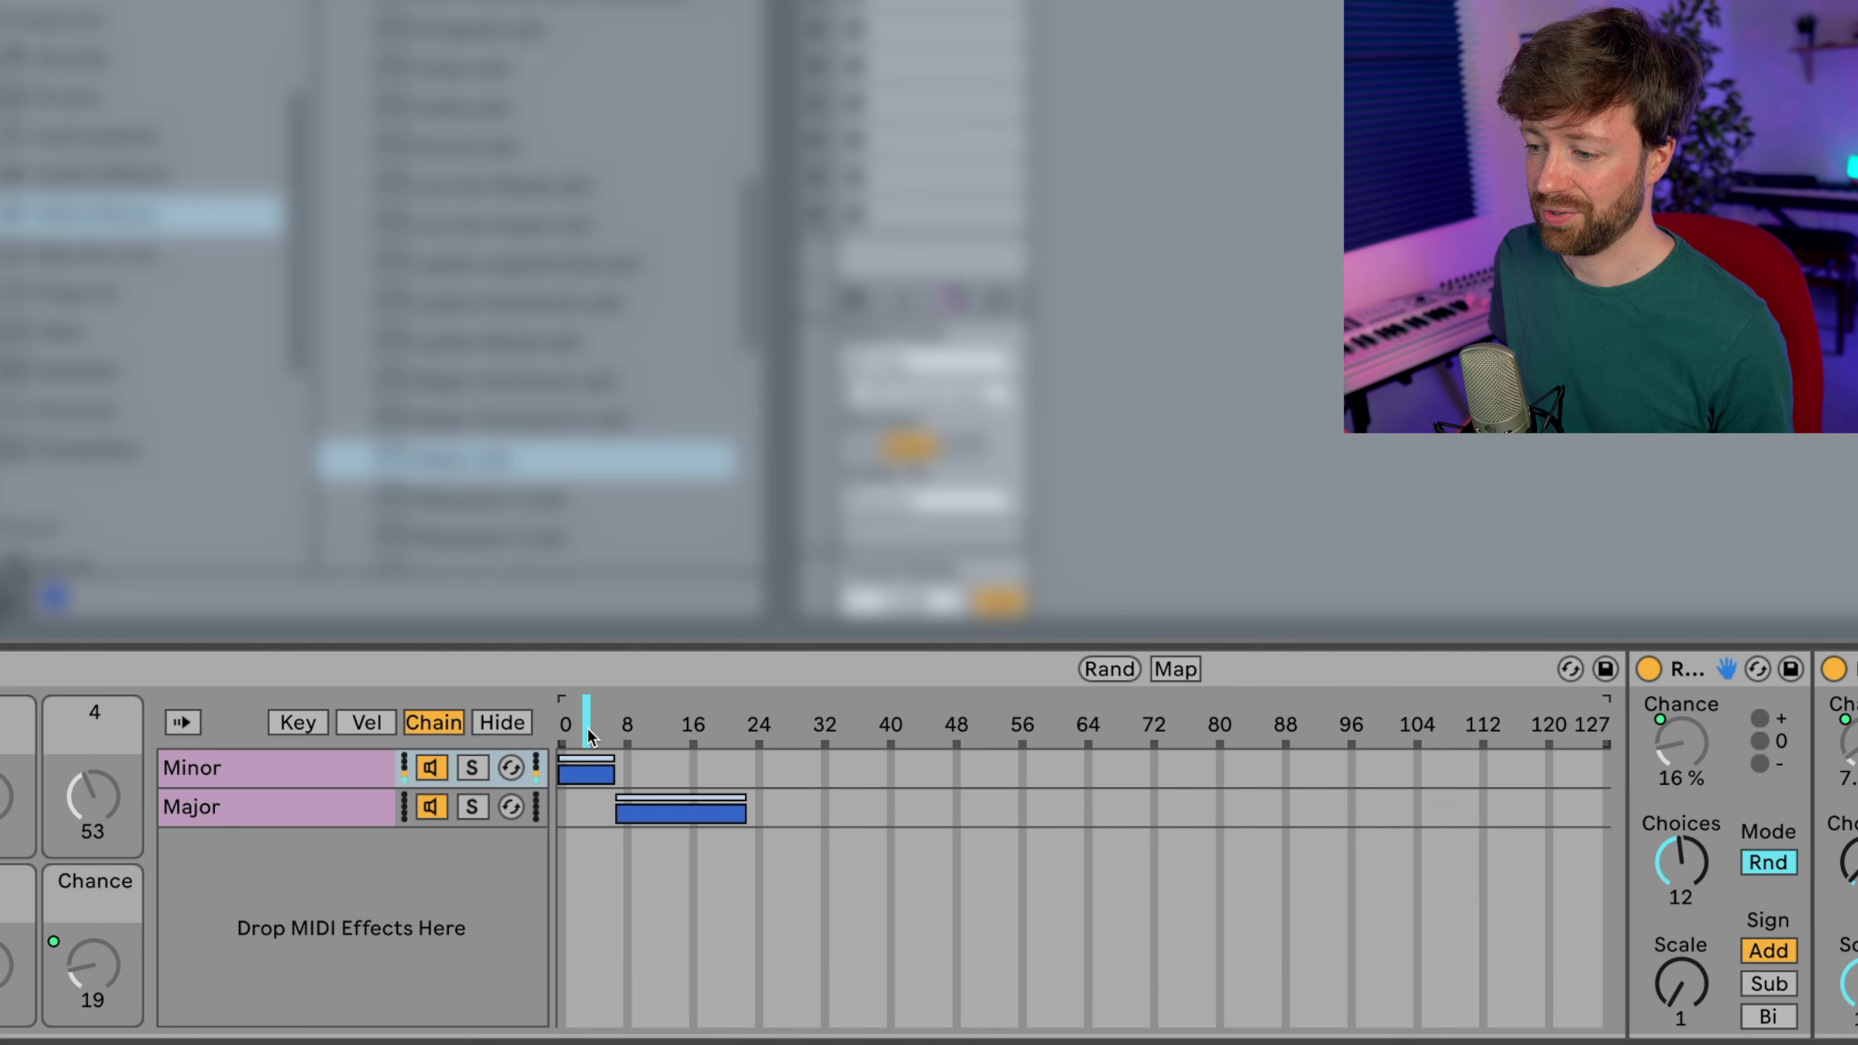
pyautogui.moveTo(588, 729); pyautogui.dragTo(686, 729)
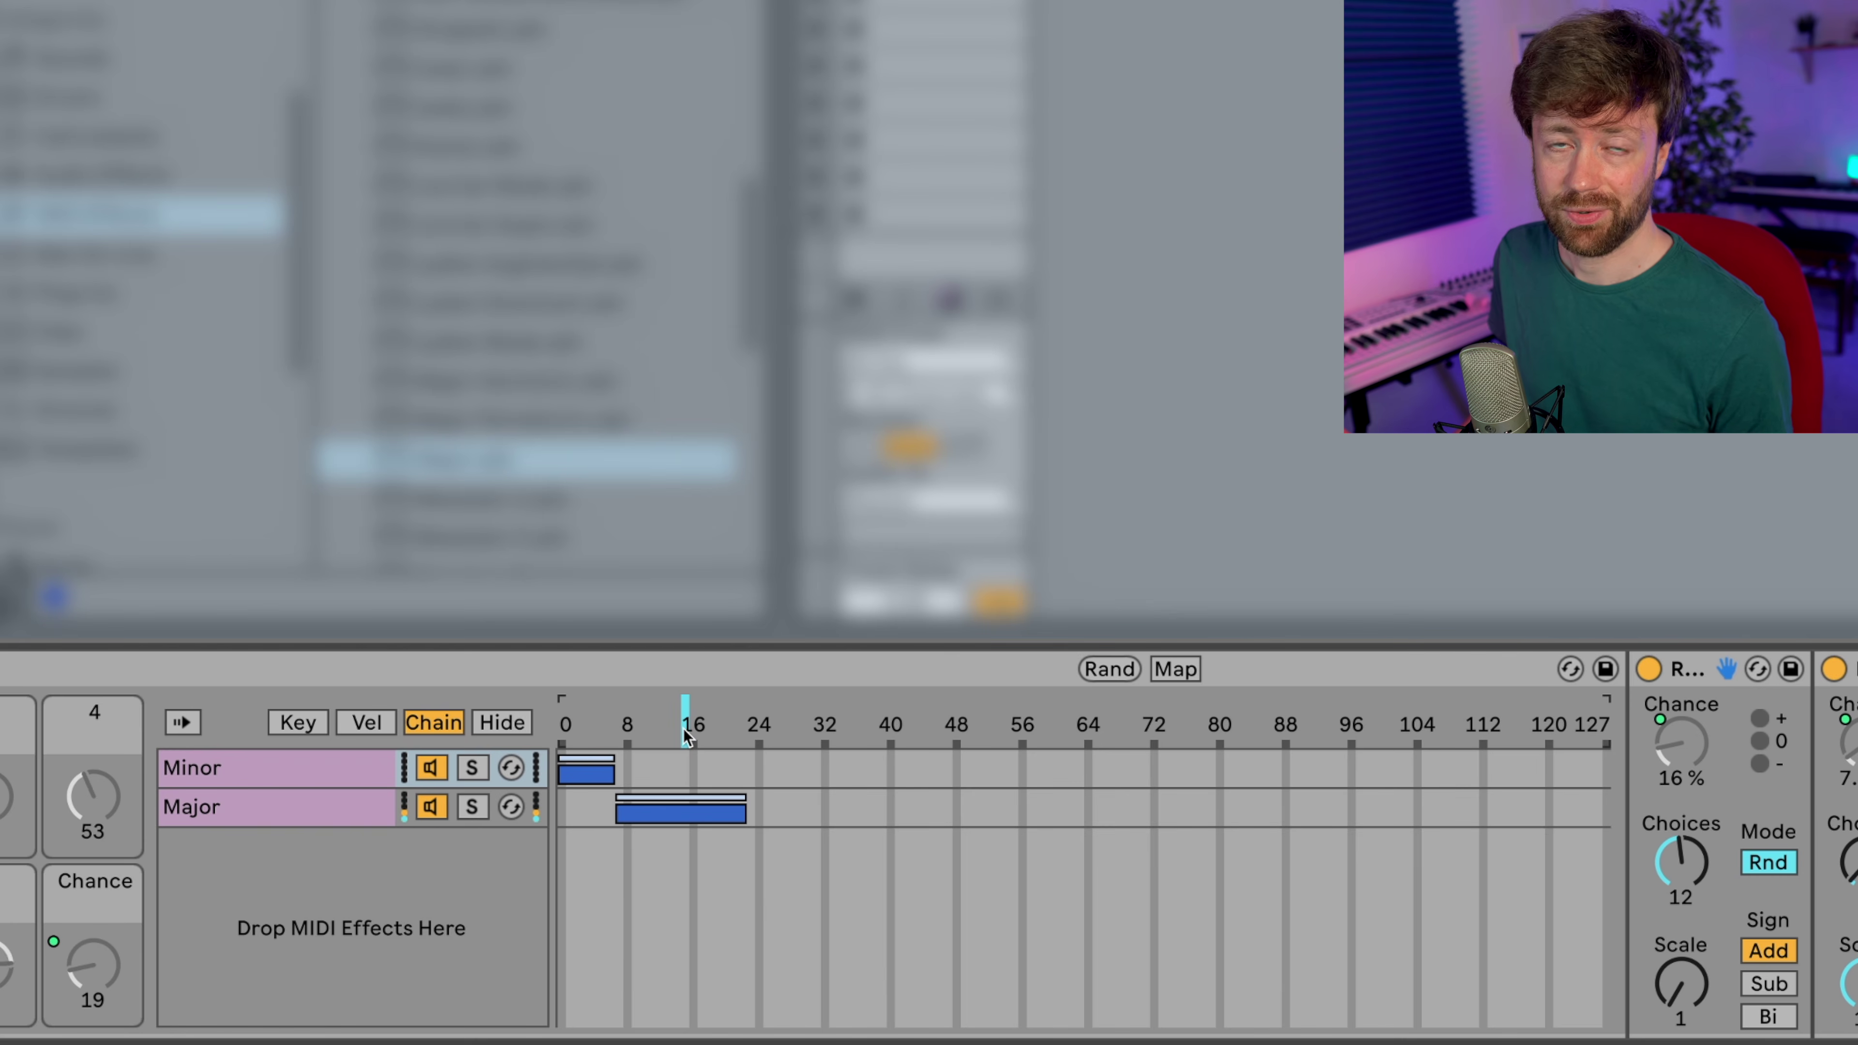
pyautogui.hscroll(10, 1481, 867)
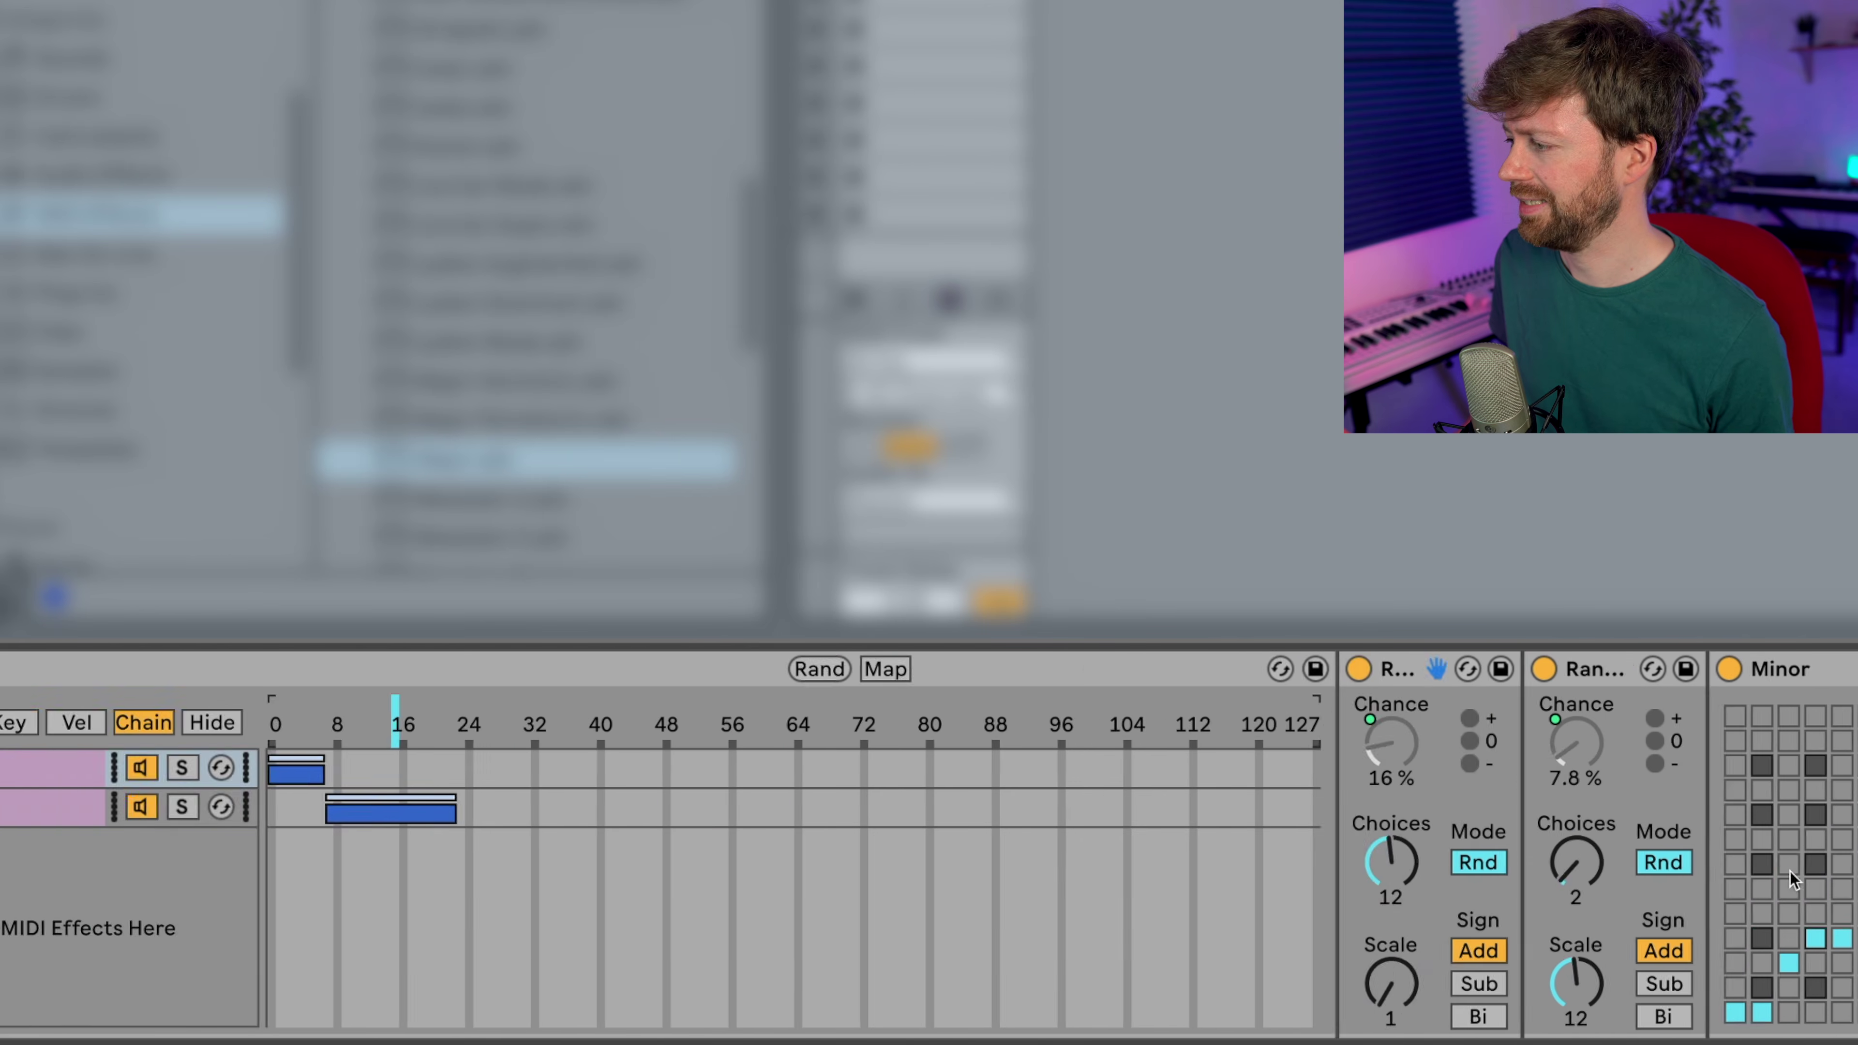
pyautogui.hscroll(5, 929, 842)
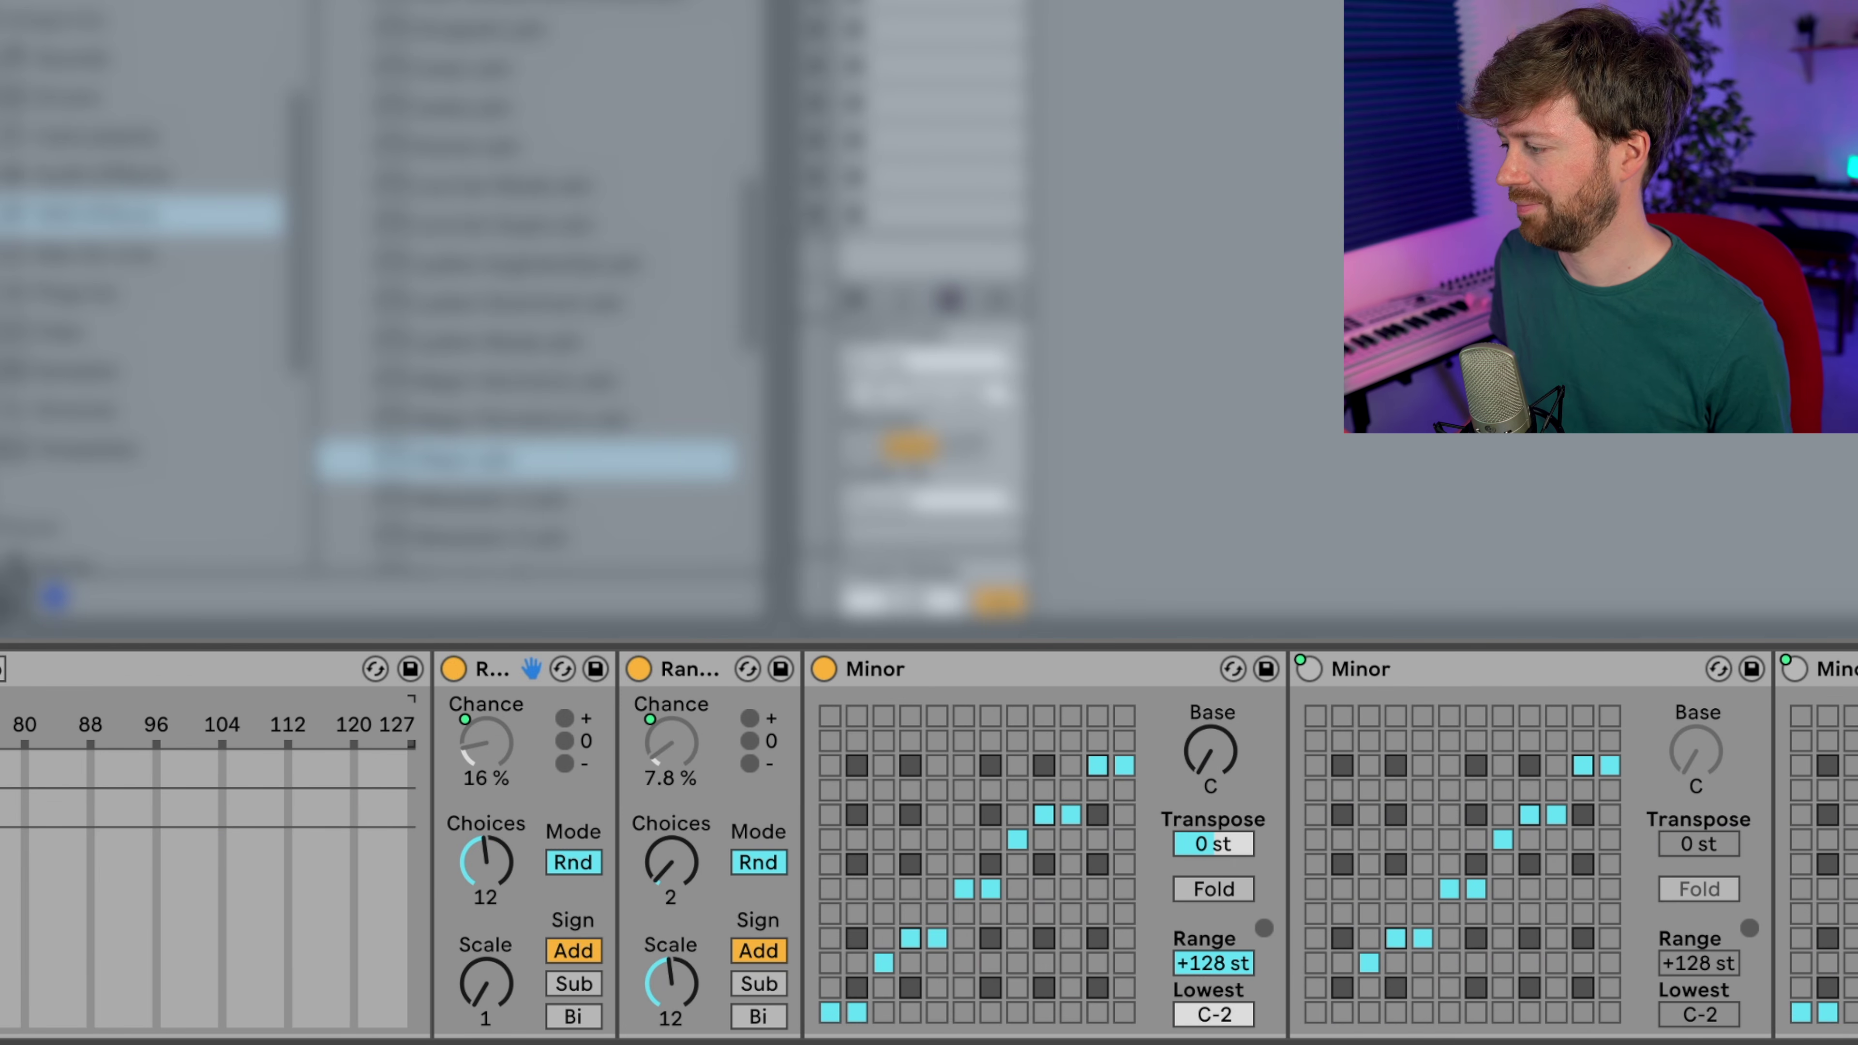
pyautogui.hscroll(-20, 1452, 791)
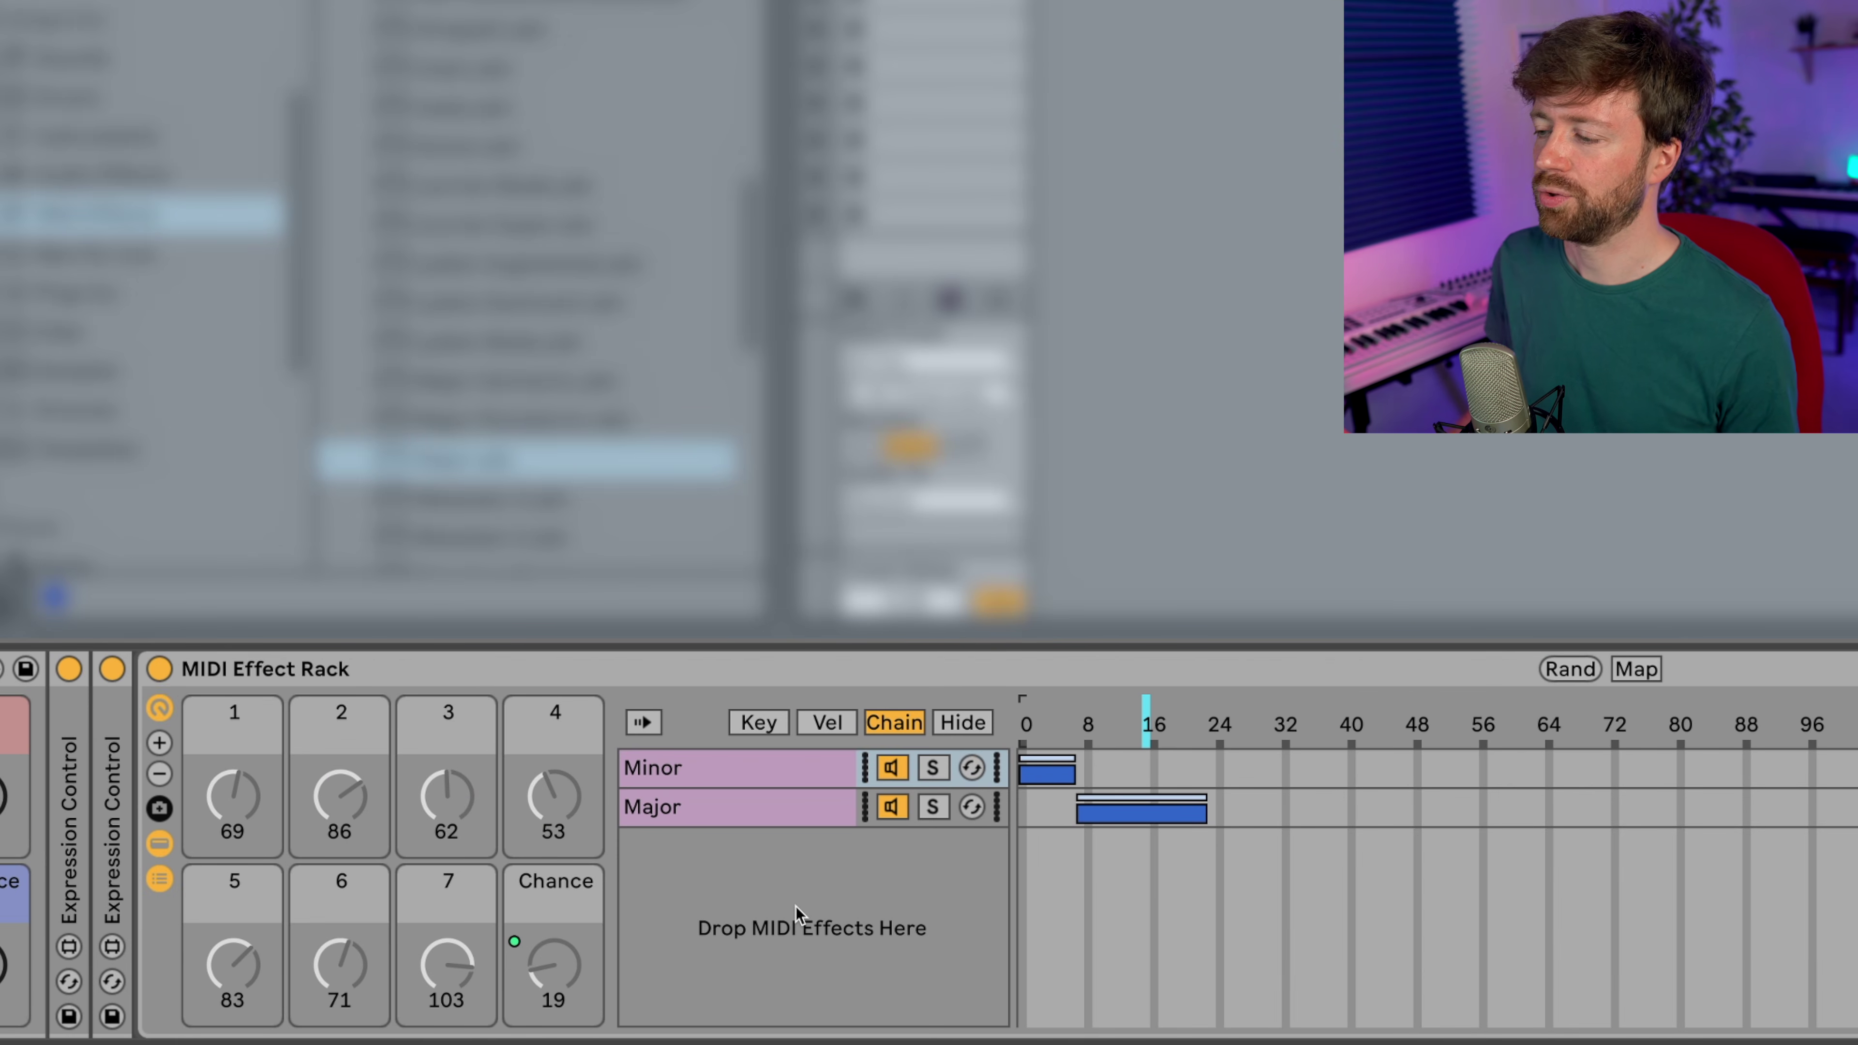
# - Map the inner rack's chain selector to Macro 9, reveal the extra macro pair and set the Chain Selector macro to 35
pyautogui.rightClick(1147, 721)
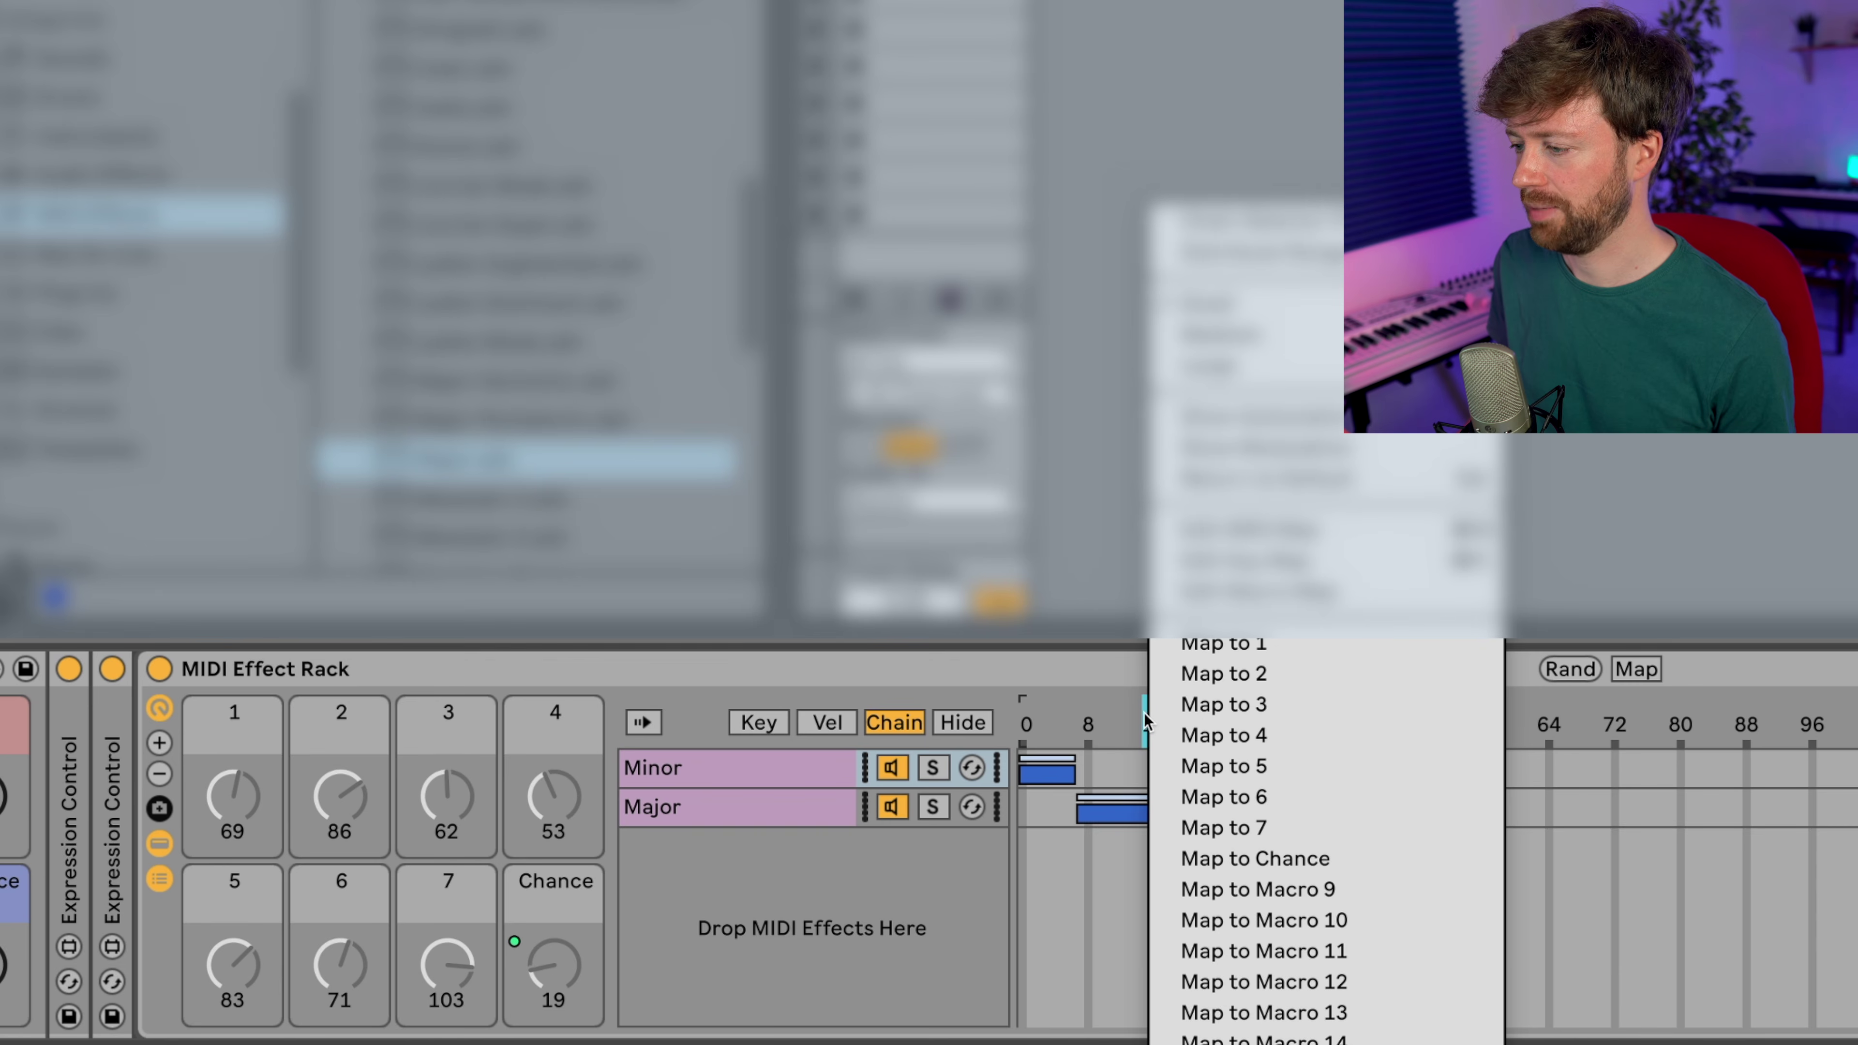
pyautogui.click(1245, 889)
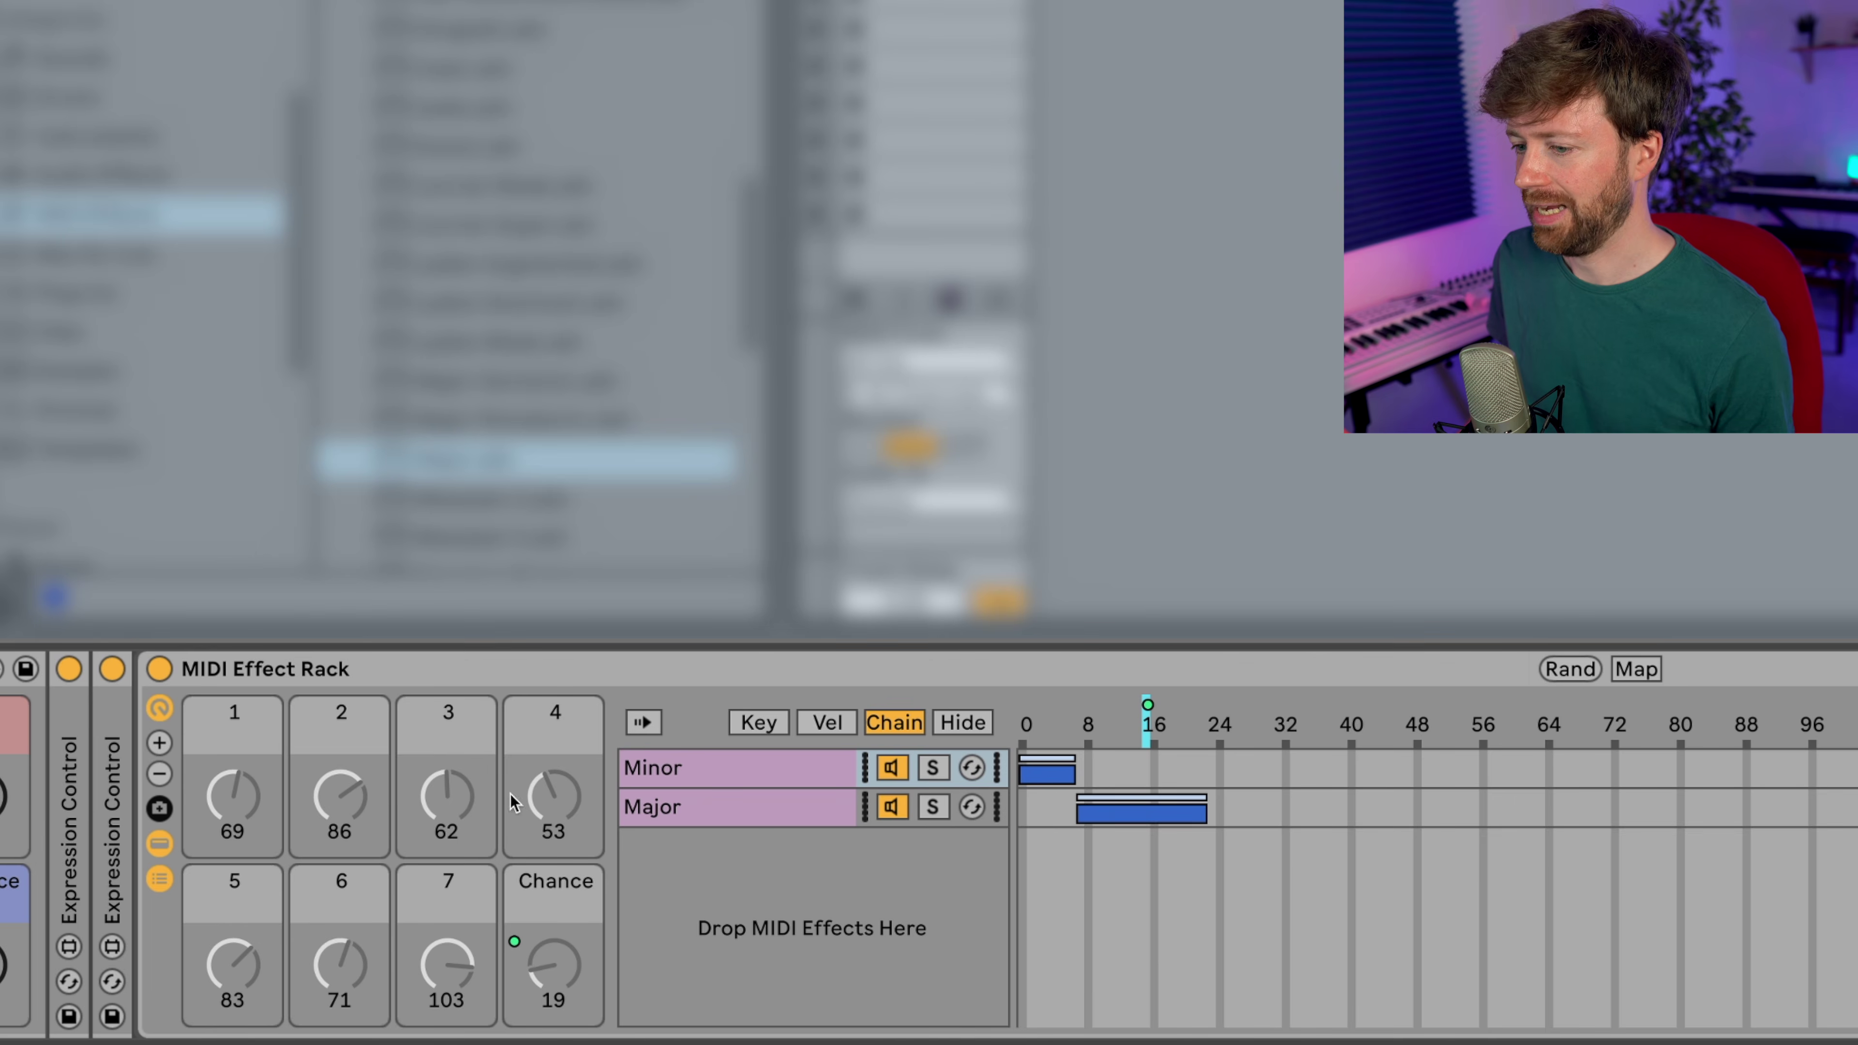
pyautogui.click(165, 740)
pyautogui.moveTo(556, 985); pyautogui.dragTo(556, 966)
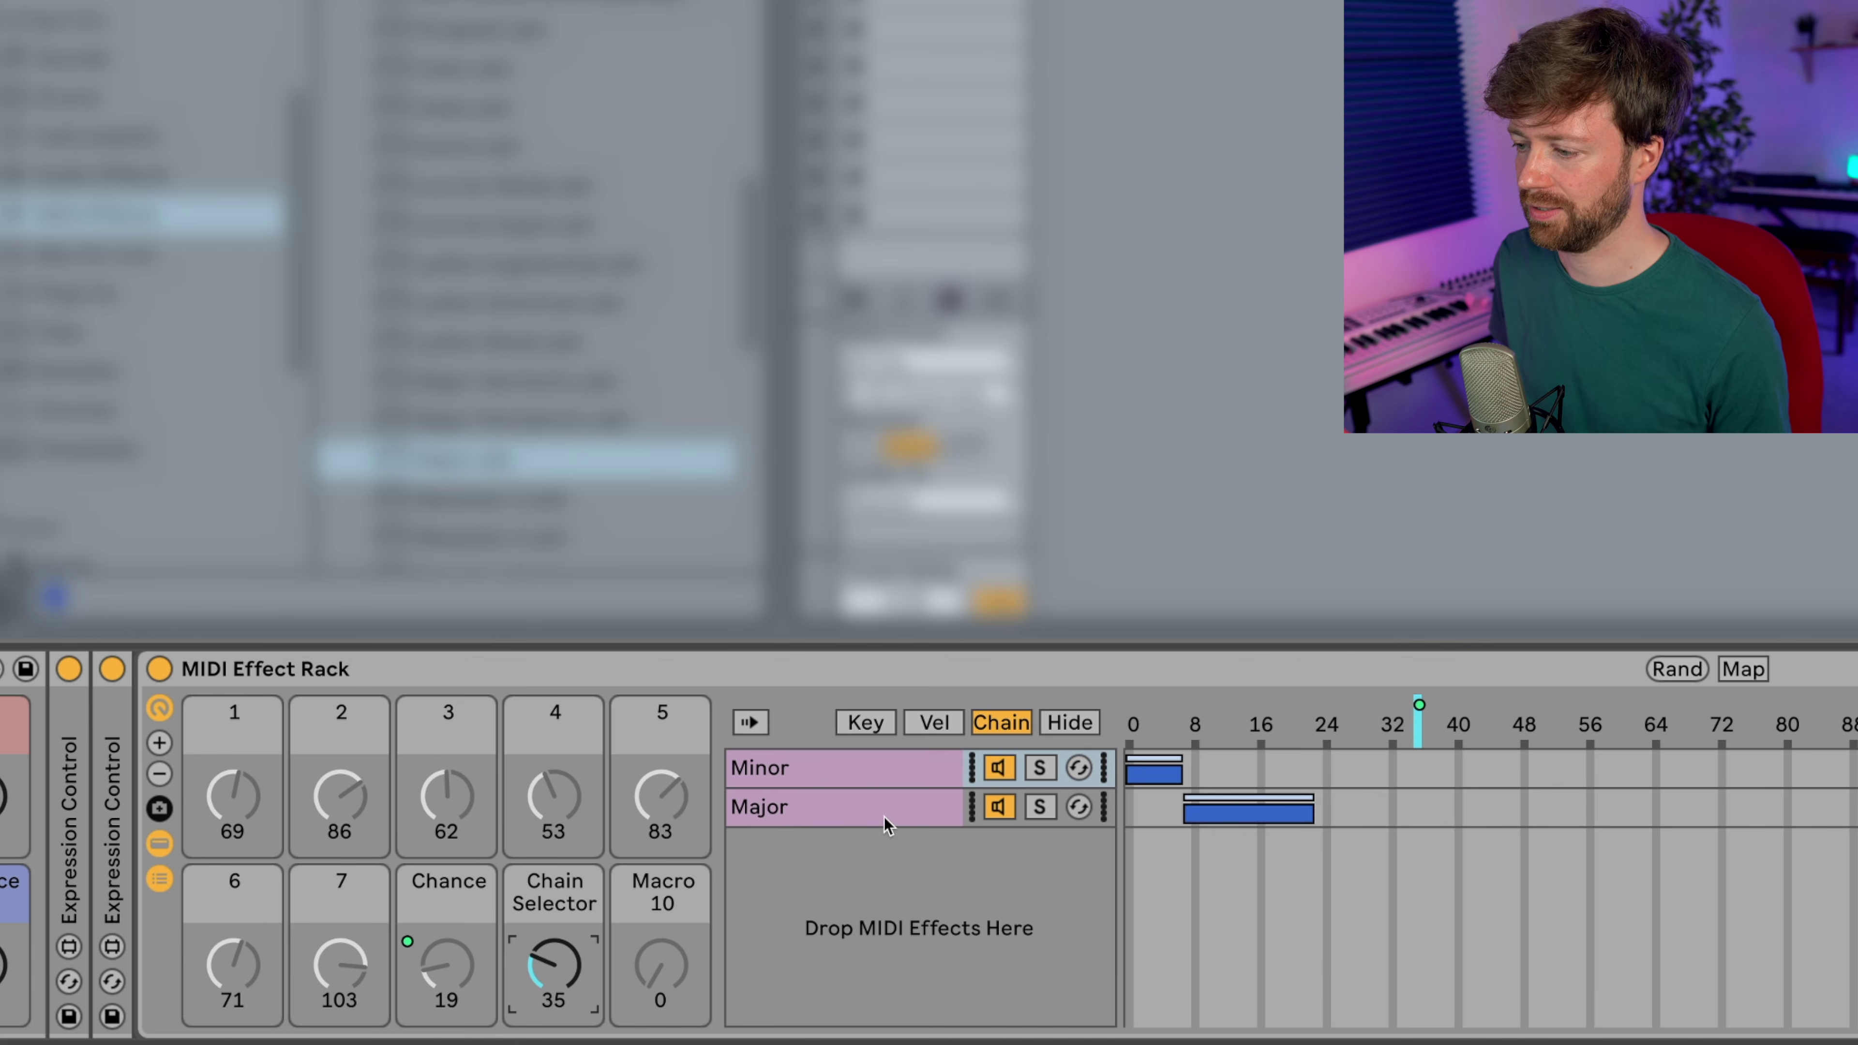
# - Move the Major zone to the far end of the selector range and distribute both chains' ranges equally
pyautogui.click(1267, 819)
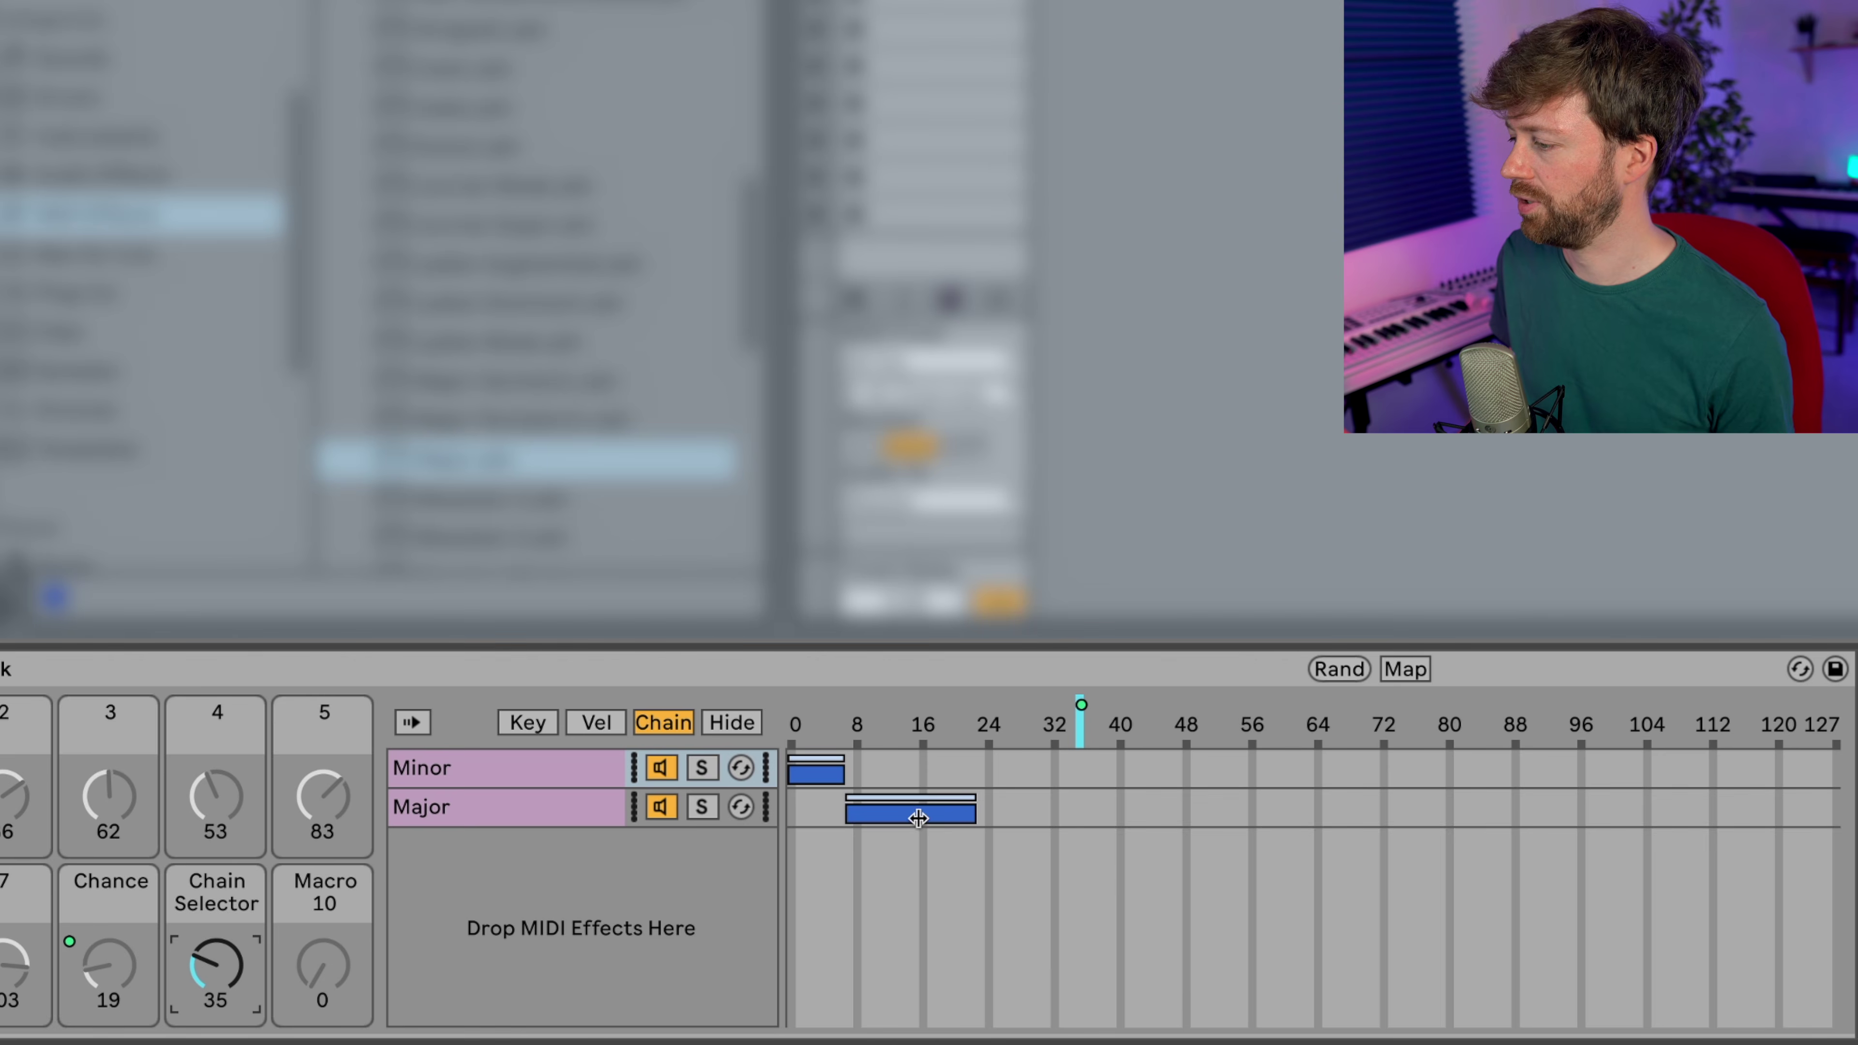
pyautogui.moveTo(913, 815); pyautogui.dragTo(1798, 805)
pyautogui.rightClick(1798, 810)
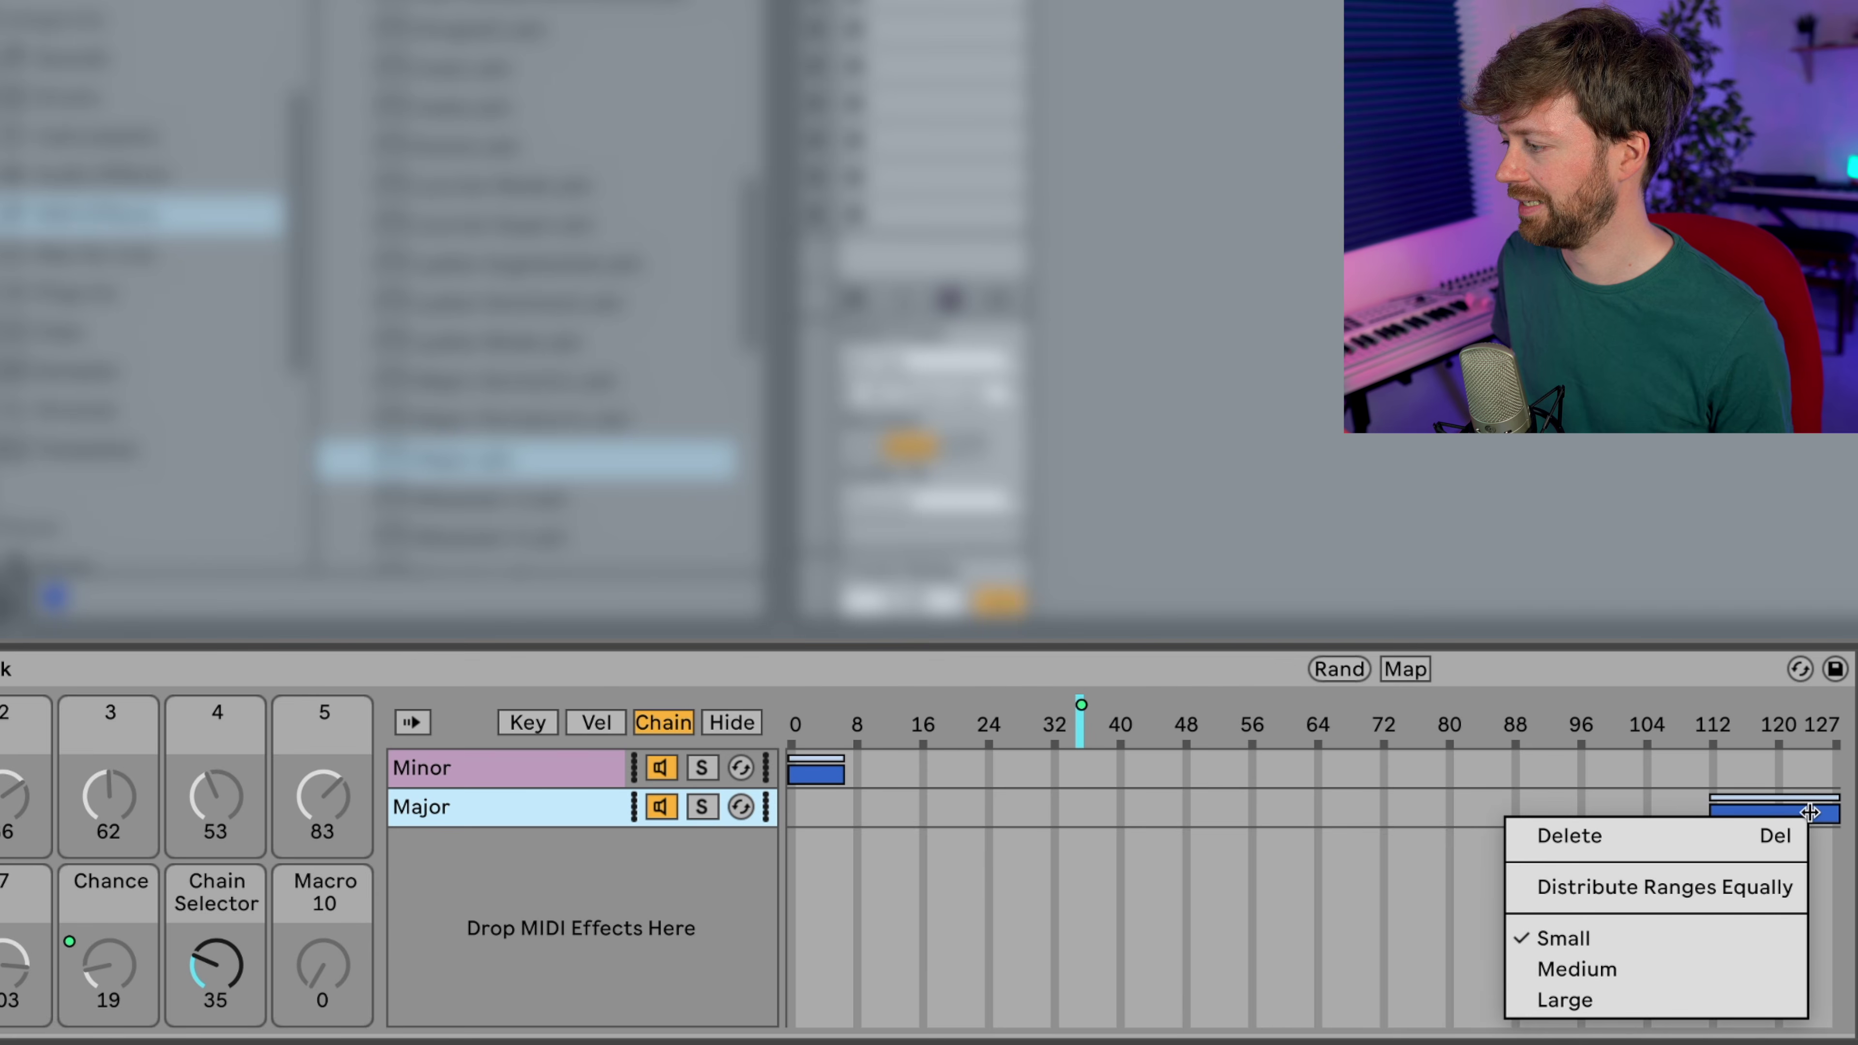
pyautogui.click(1718, 887)
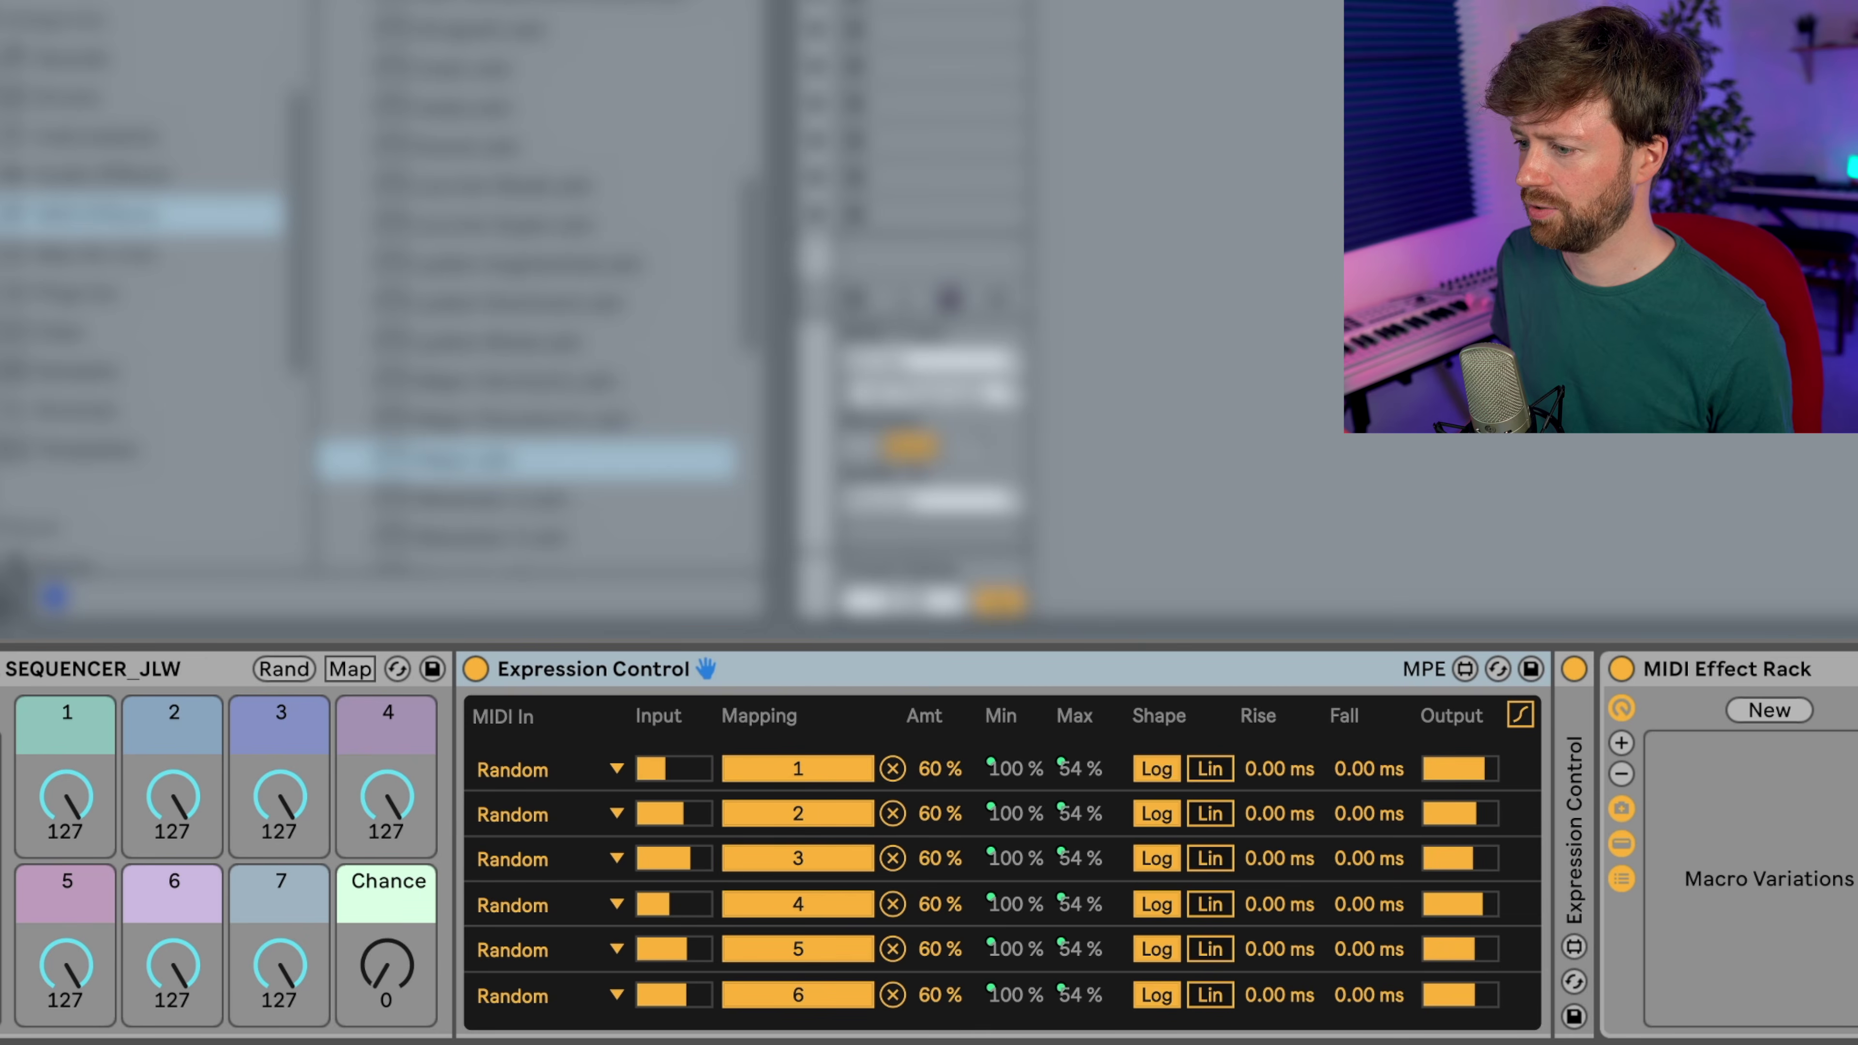
# - Examine the scale chains and their distributed zones in the finished GENERATIVE PERFORMANCE SEQUENCER_JLW rack
pyautogui.hscroll(10, 912, 734)
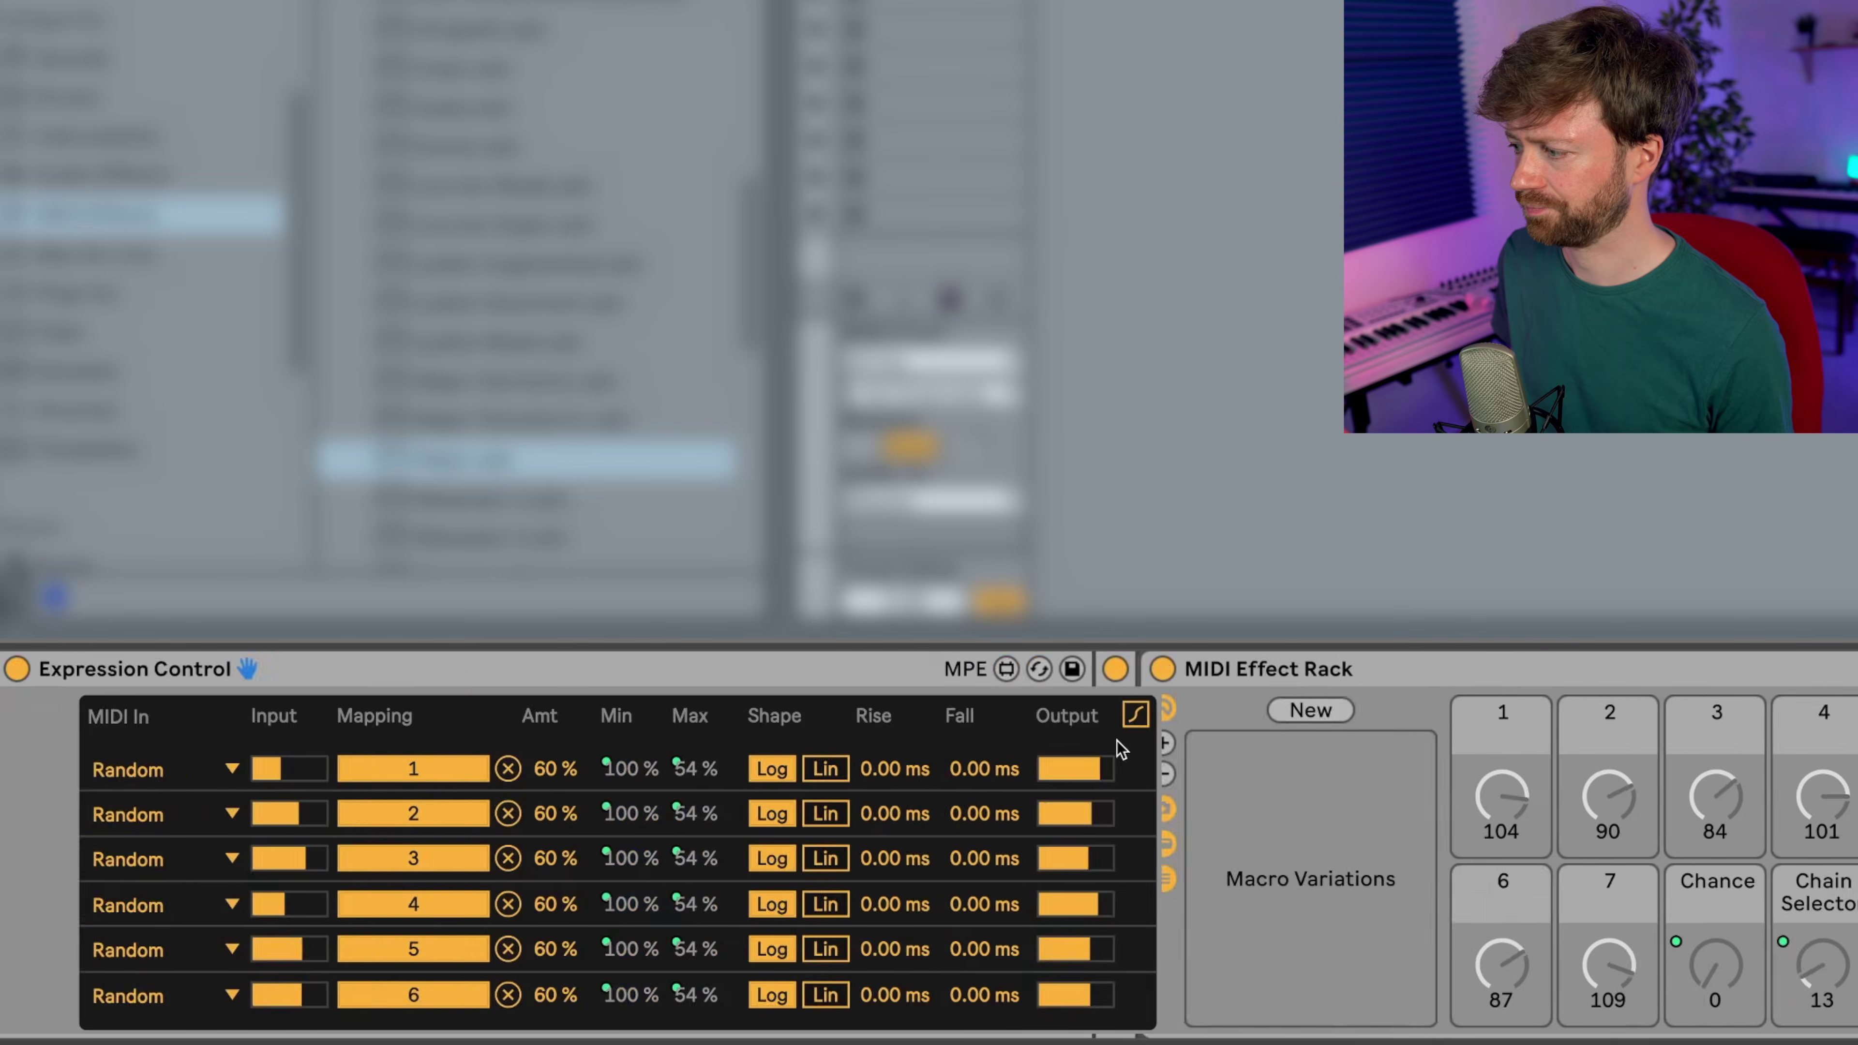
pyautogui.hscroll(4, 1145, 790)
pyautogui.scroll(-4, 1171, 827)
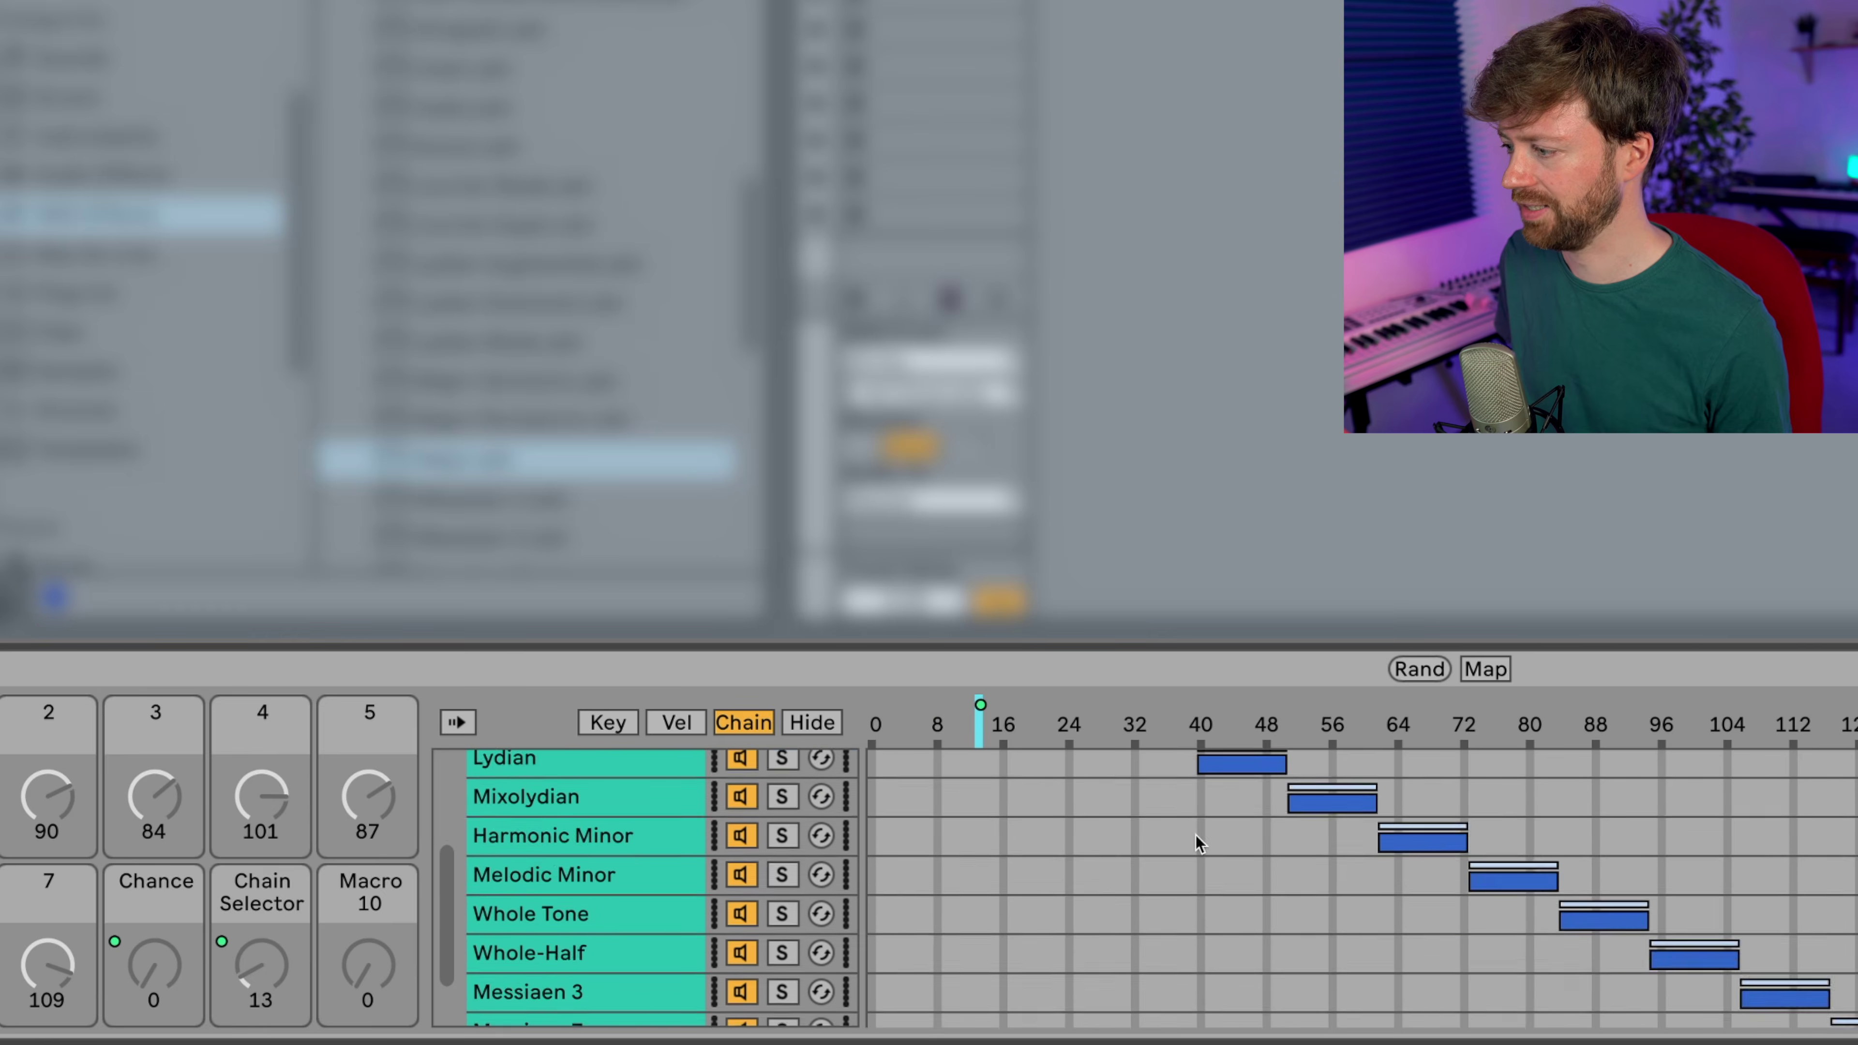
pyautogui.hscroll(6, 1189, 836)
pyautogui.scroll(-2, 1181, 834)
pyautogui.scroll(6, 1180, 831)
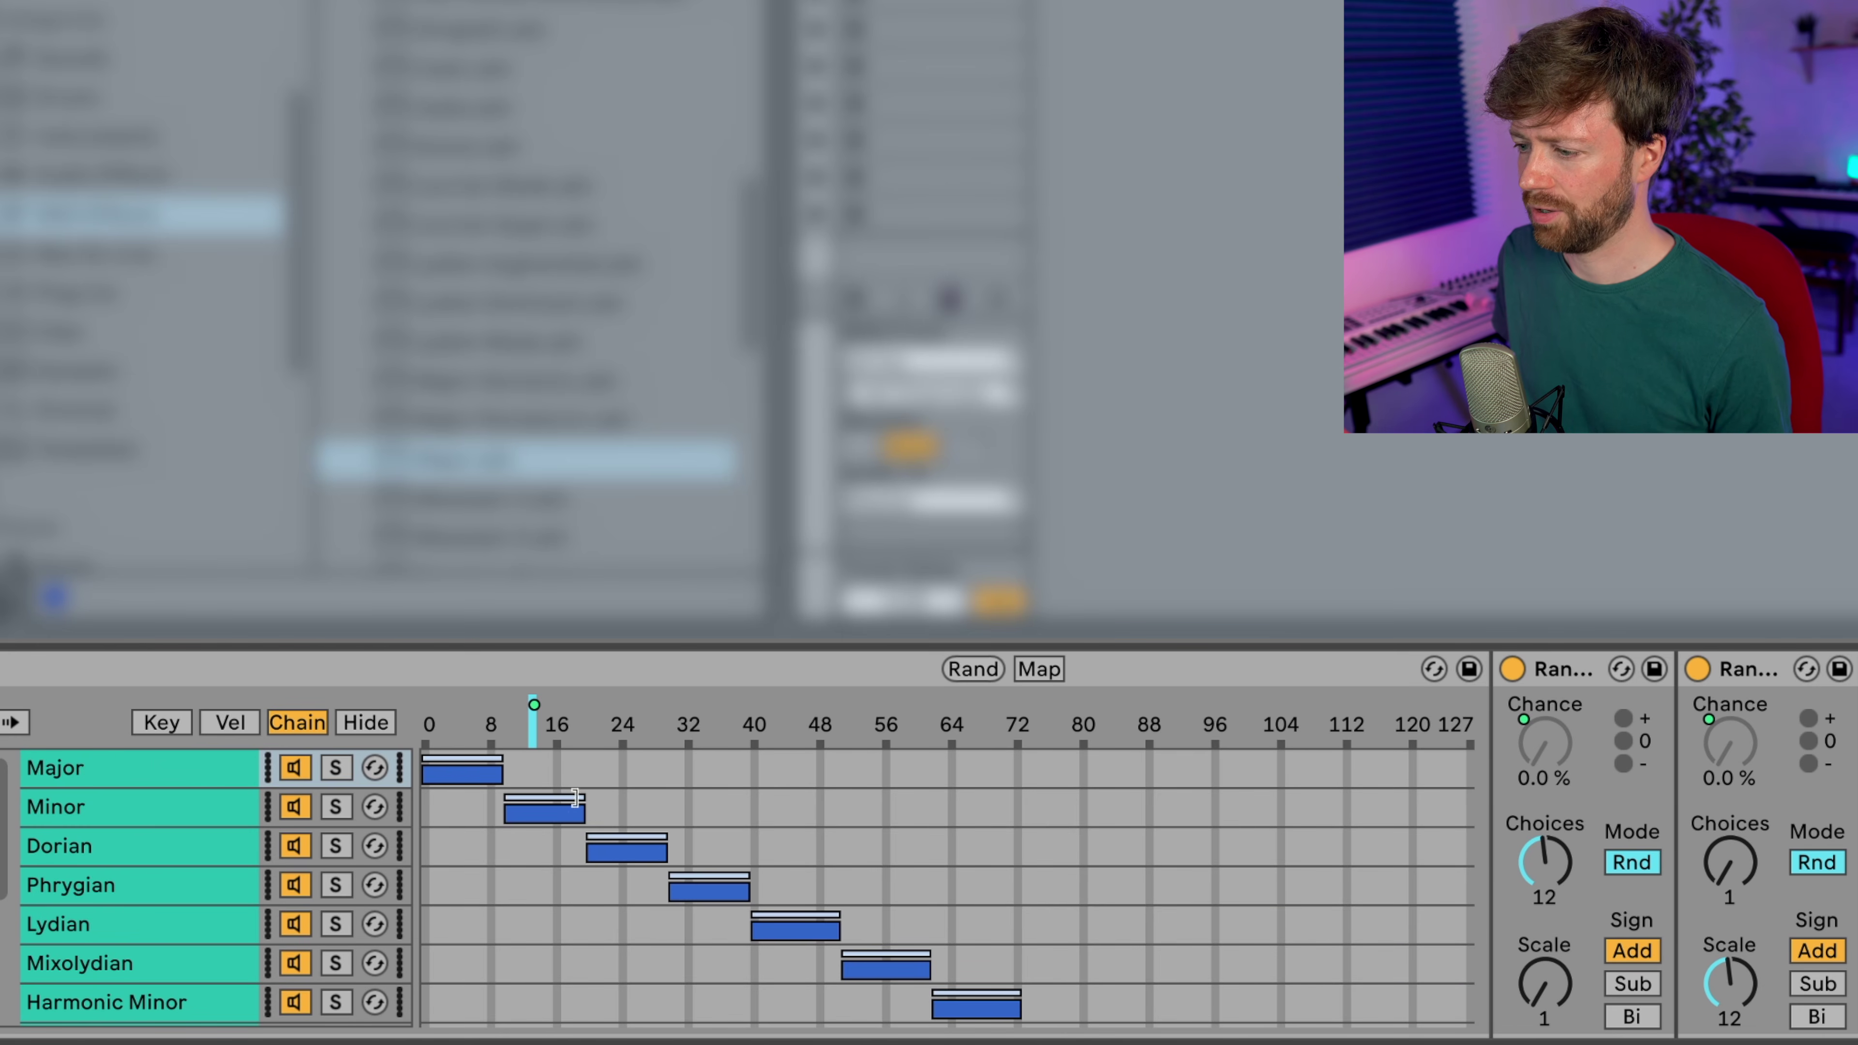
pyautogui.hscroll(-2, 513, 775)
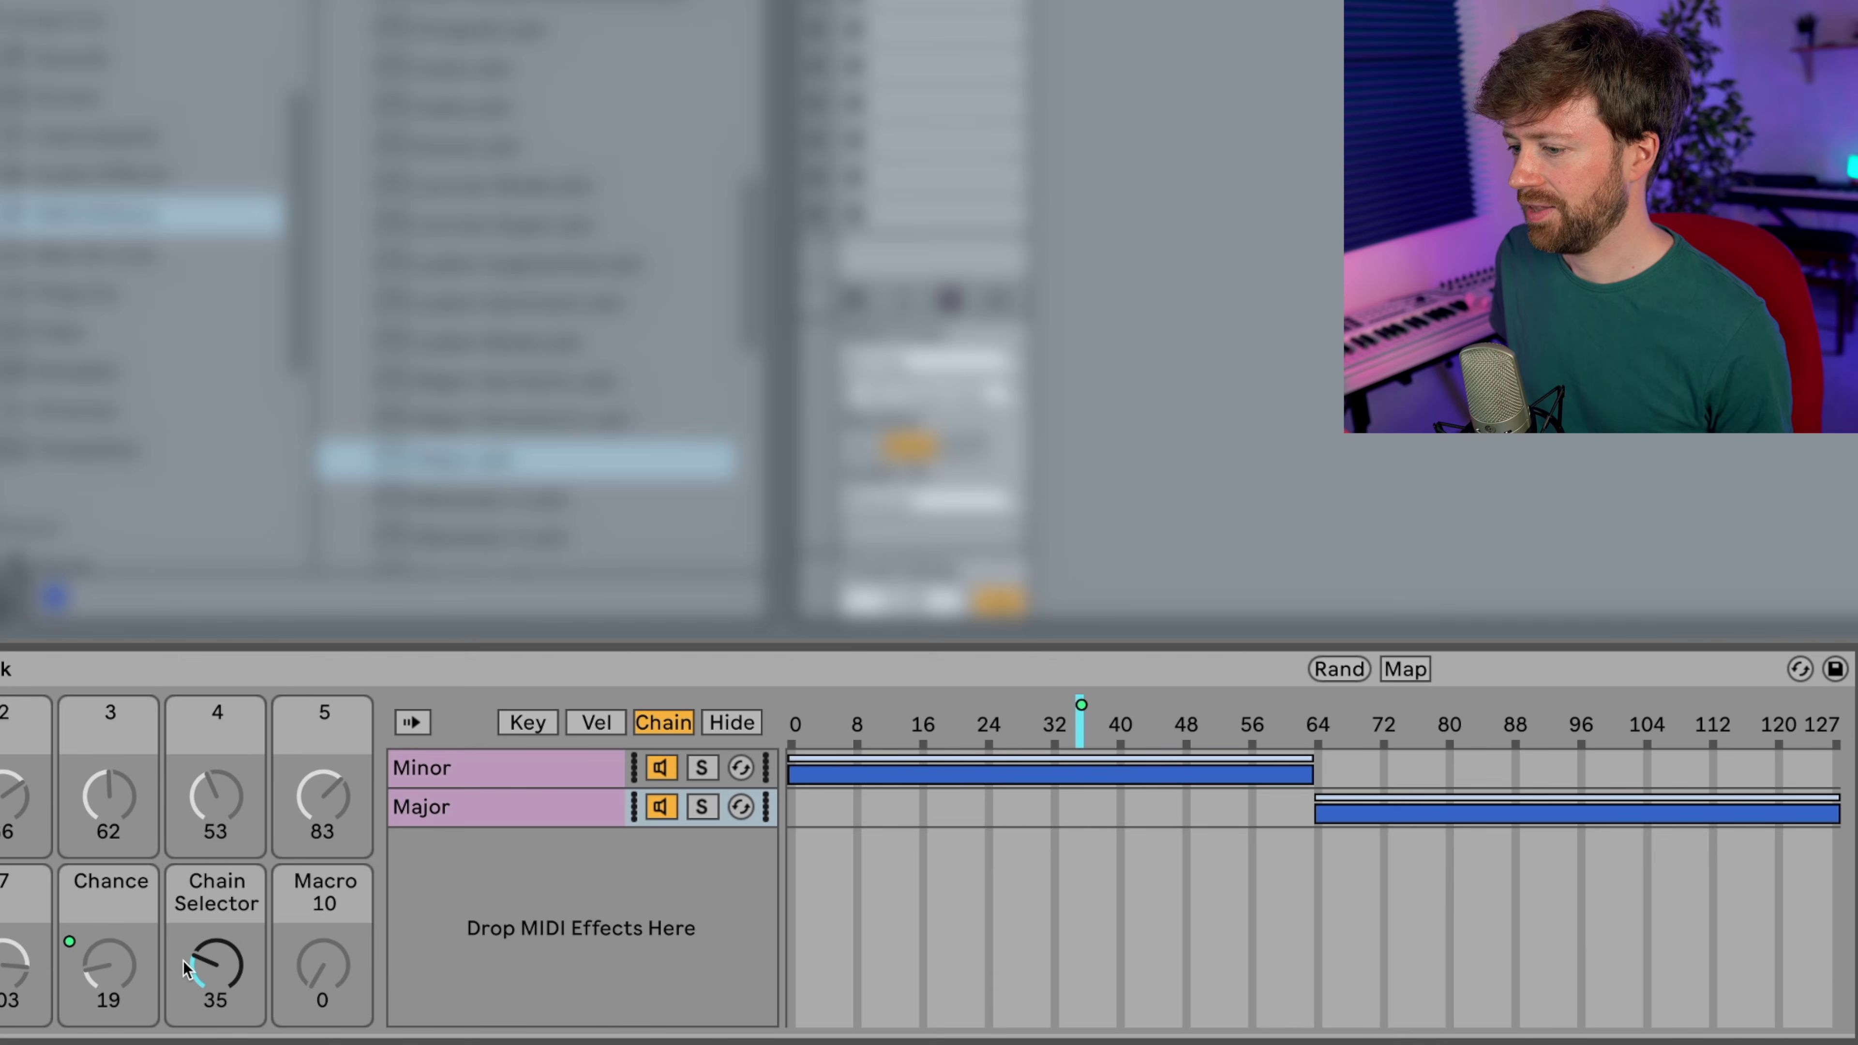
# - Map the inner rack's Chain Selector macro to Macro 9 of the outer rack
pyautogui.hscroll(-3, 477, 962)
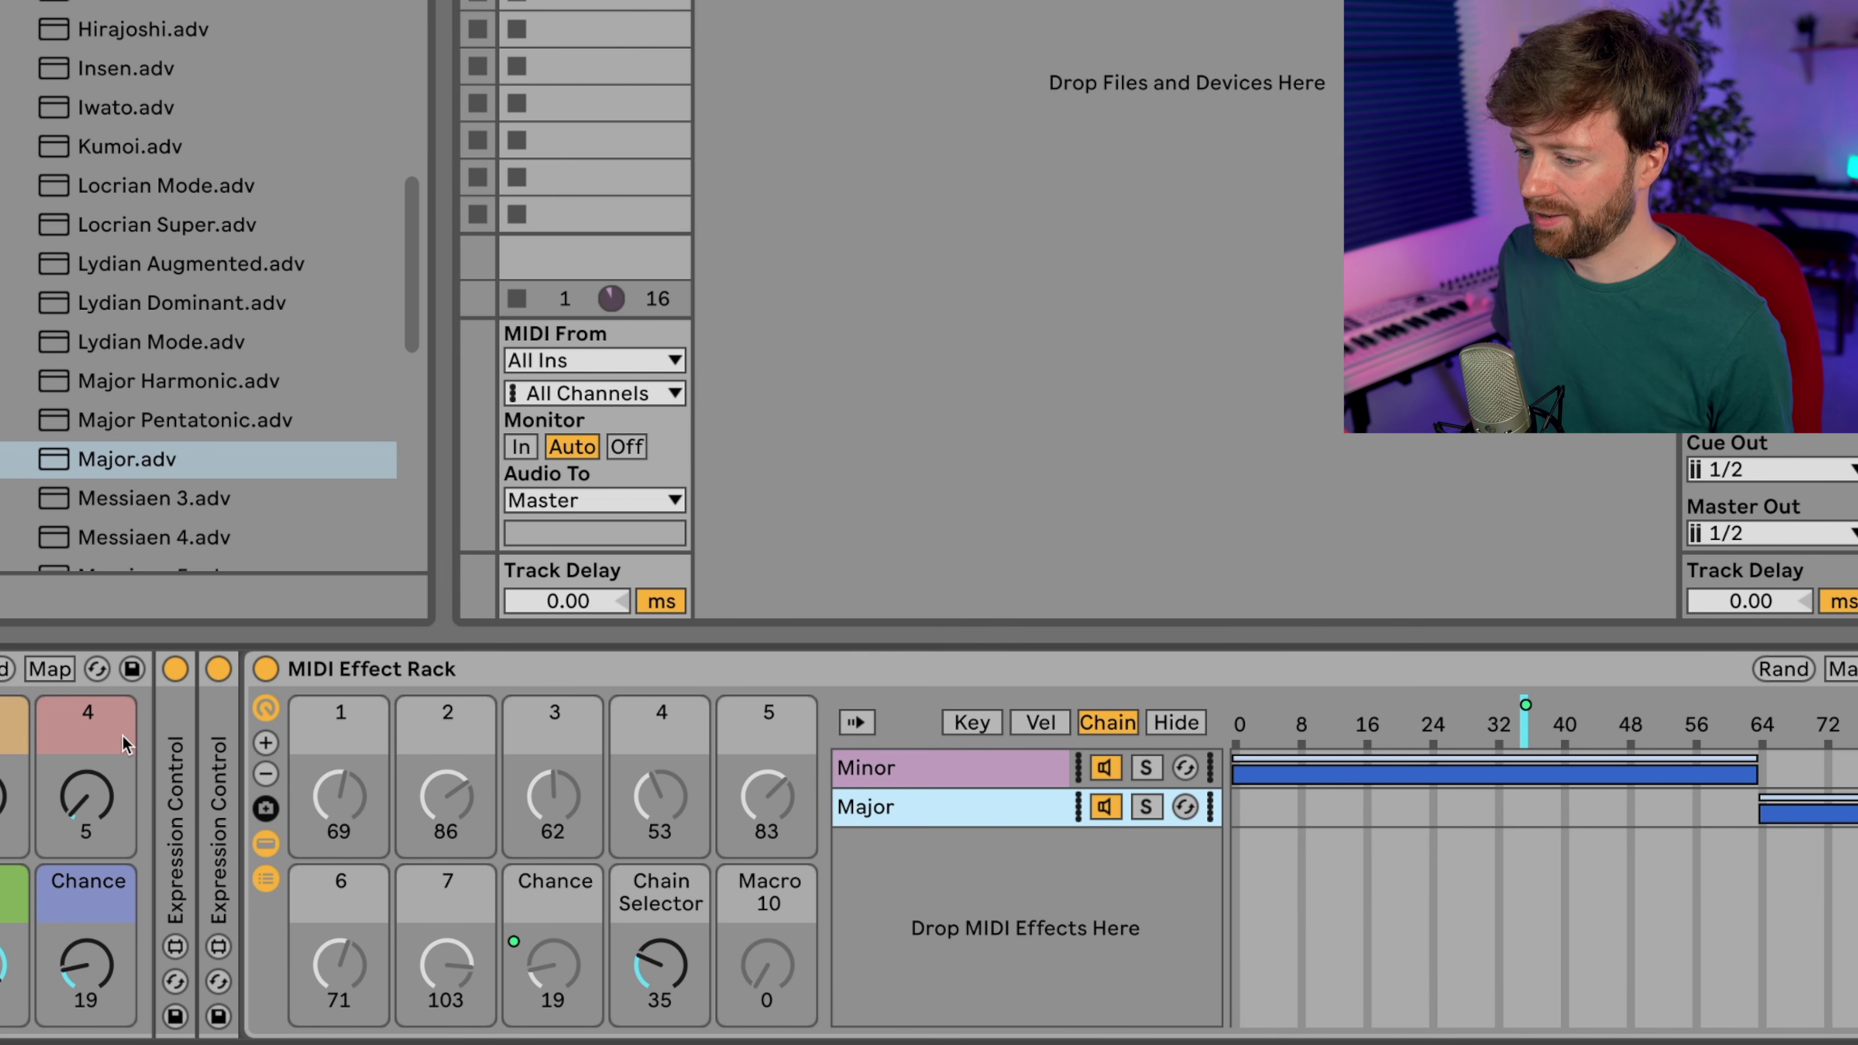
pyautogui.rightClick(687, 981)
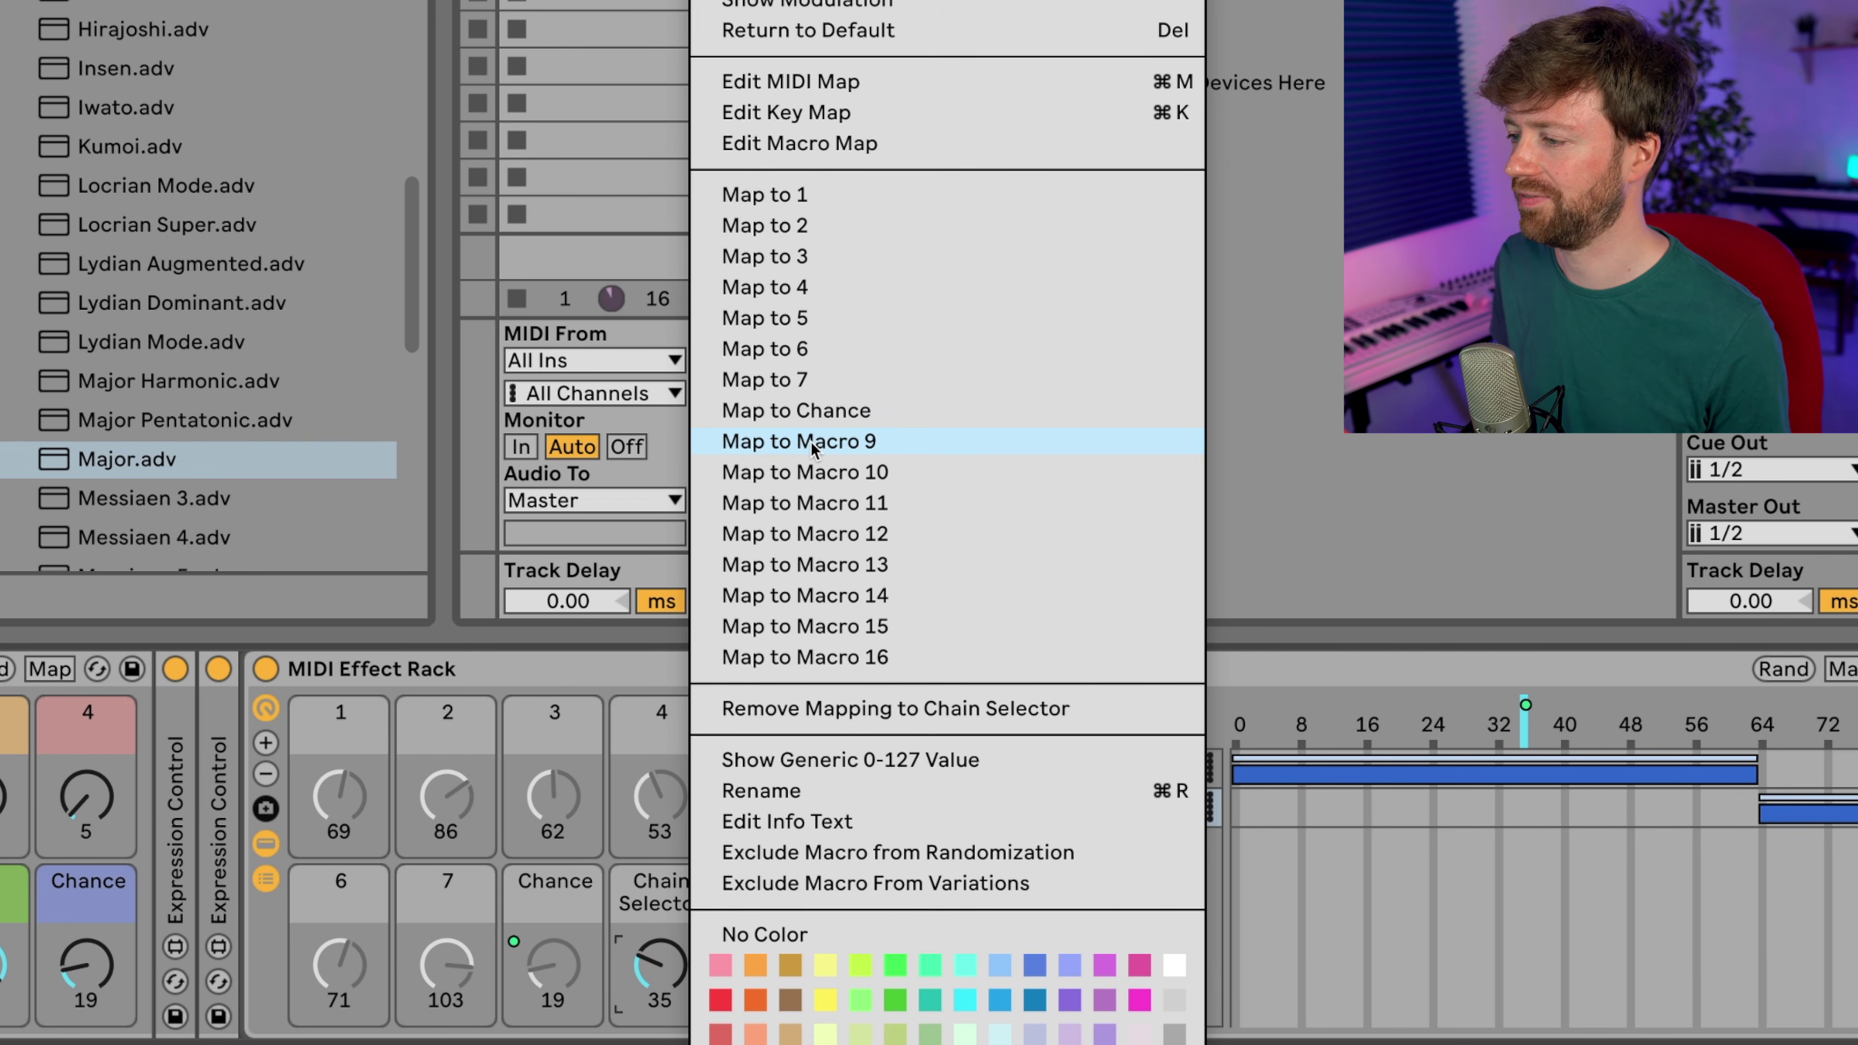
pyautogui.click(830, 451)
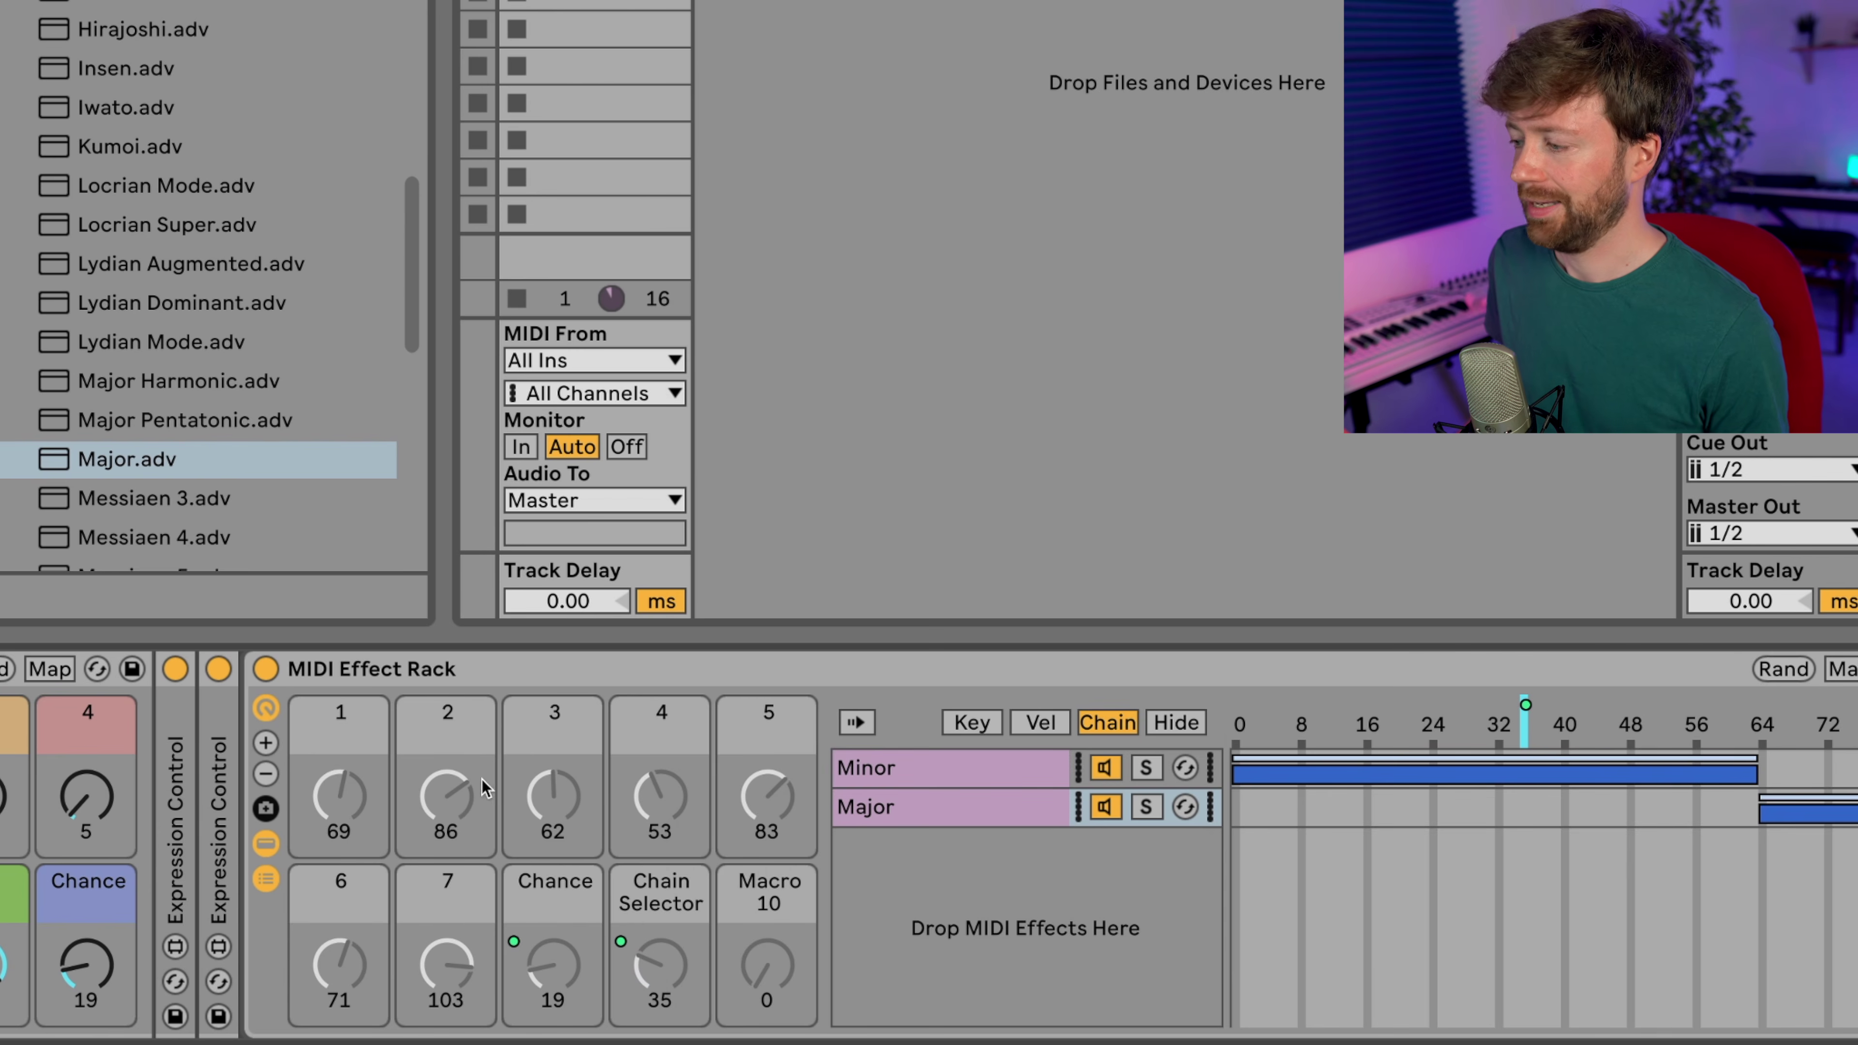
# - Hide the devices of both racks, and show the outer rack's macros 9 and 10 and its Macro Variations
pyautogui.click(265, 843)
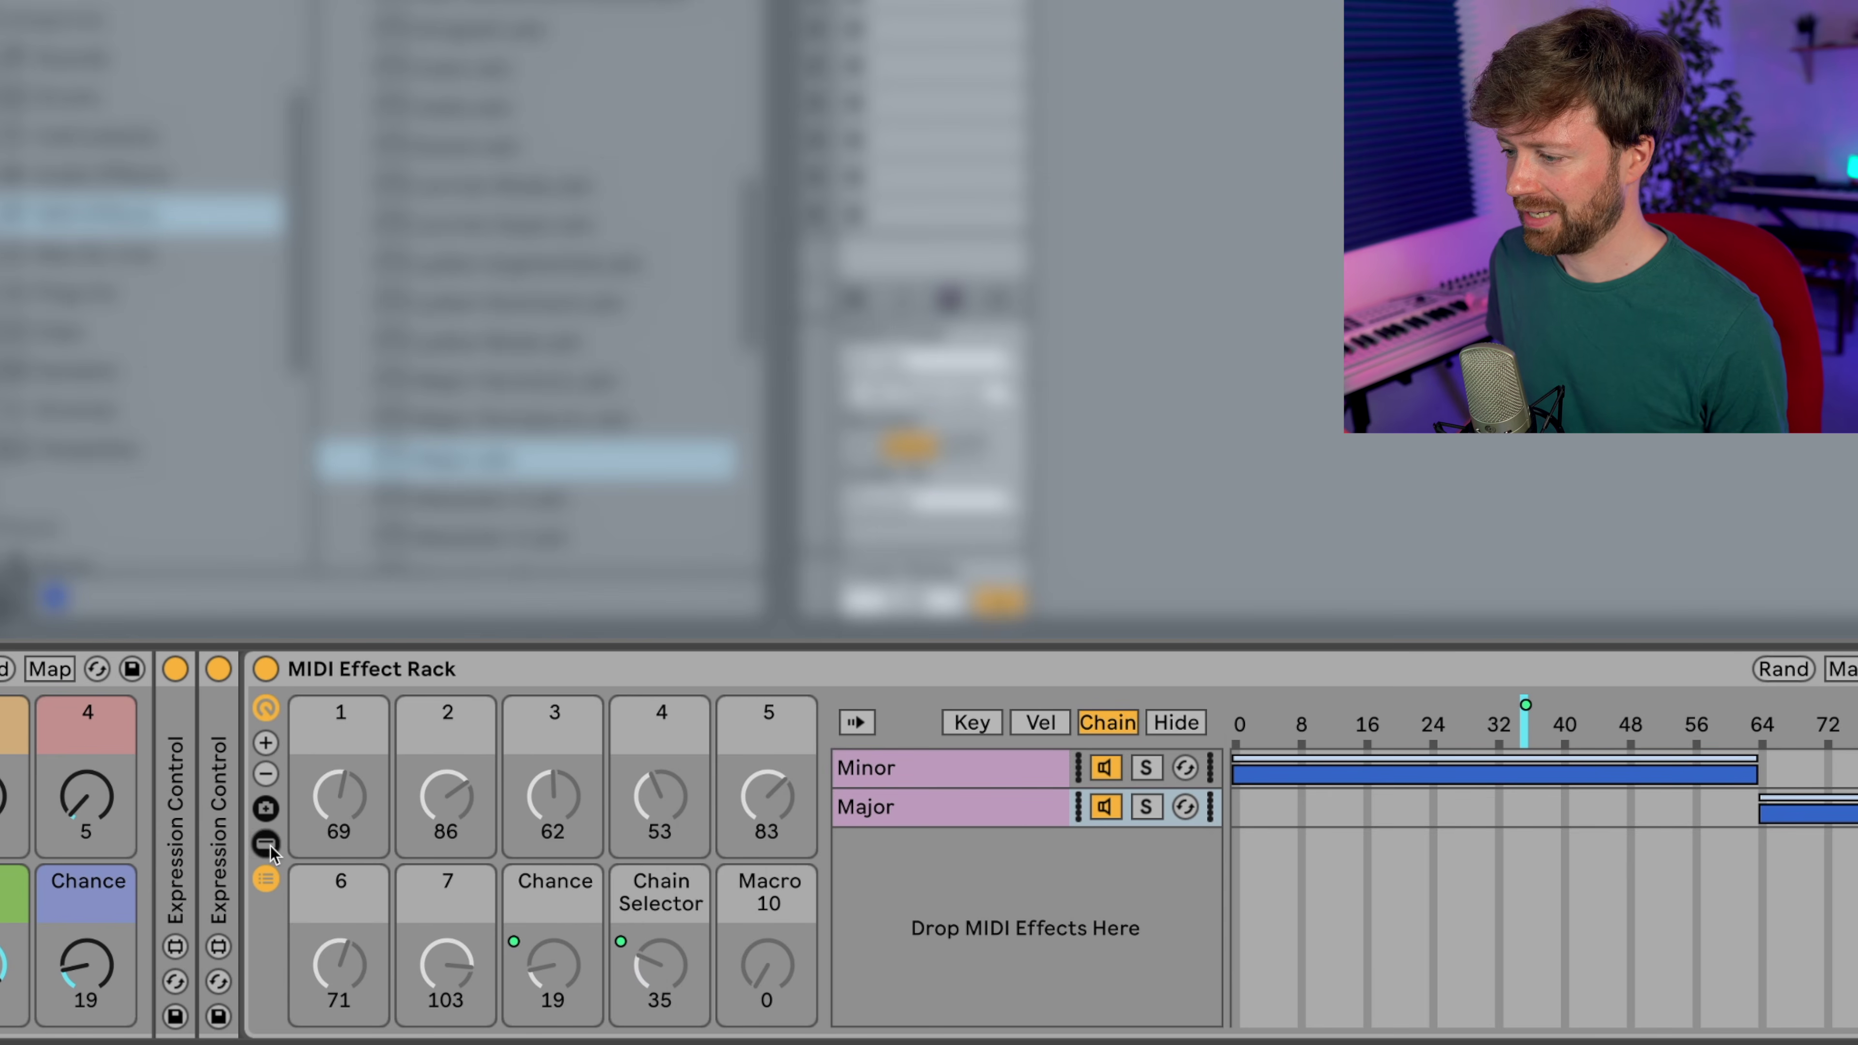
pyautogui.click(303, 666)
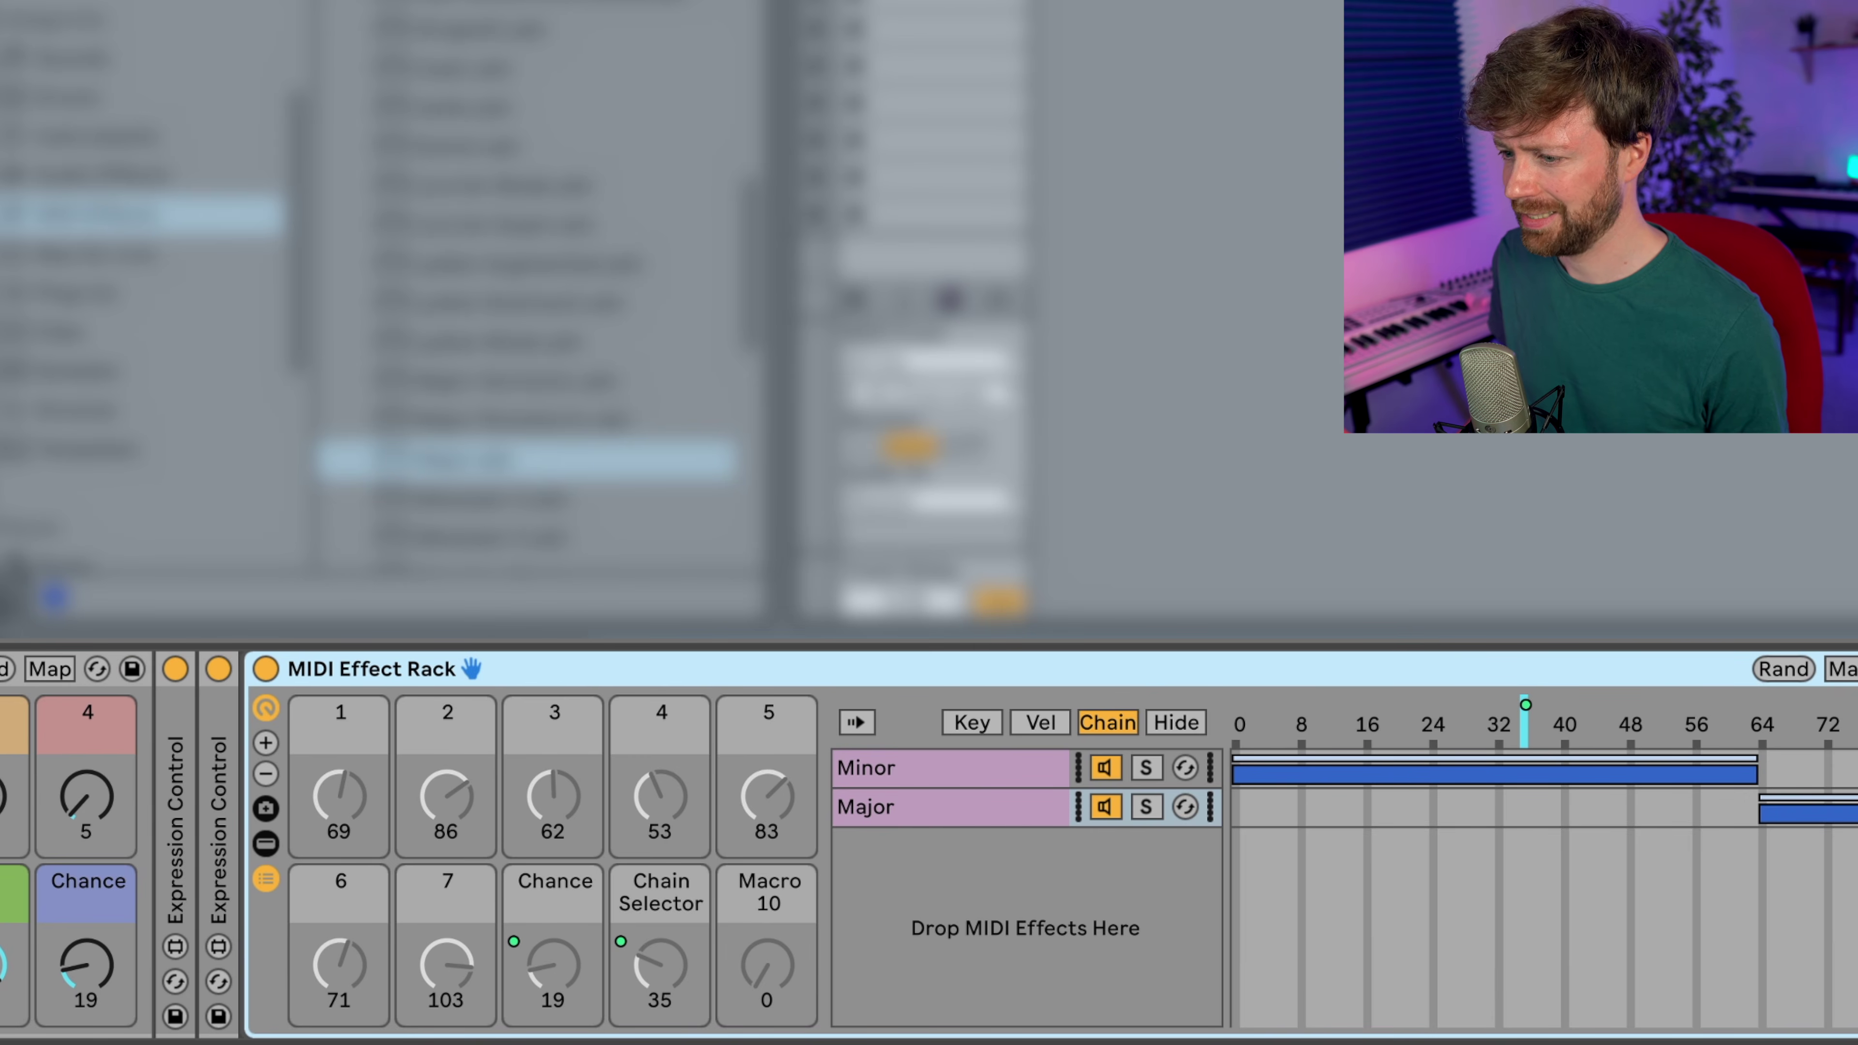
pyautogui.click(51, 844)
pyautogui.click(51, 742)
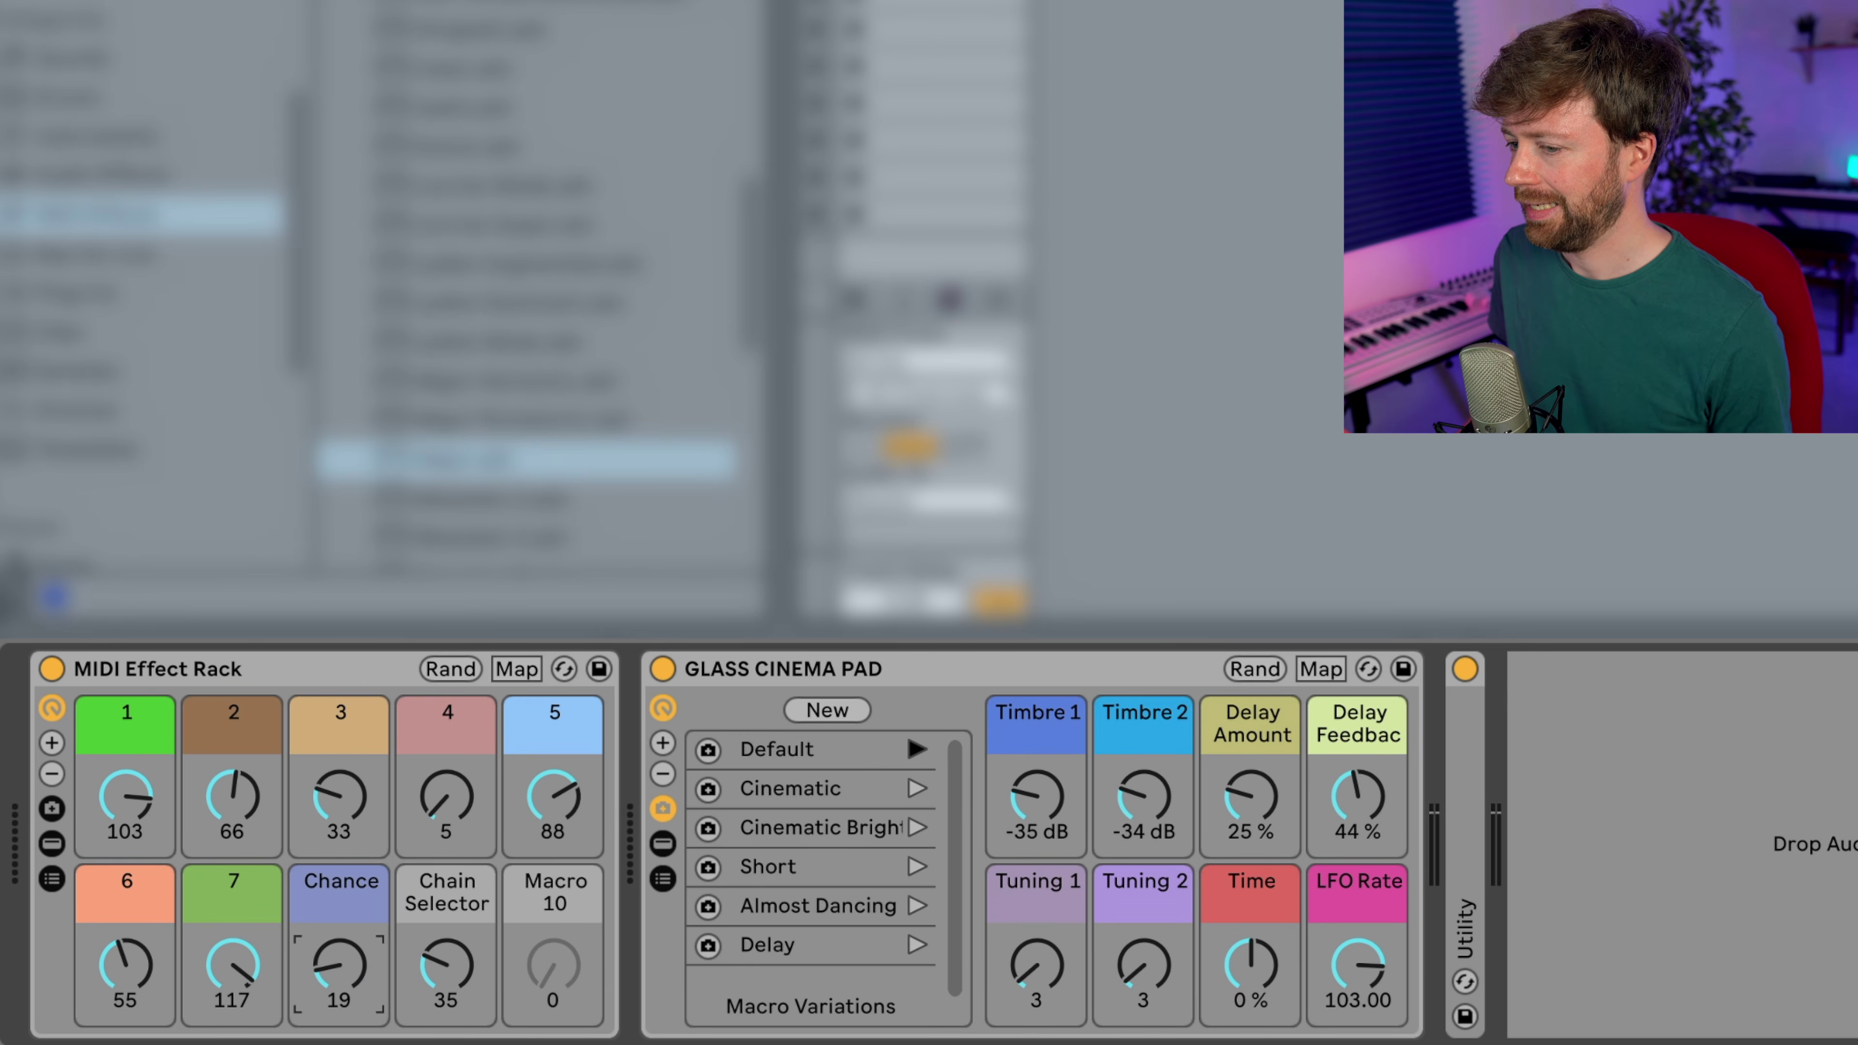
pyautogui.click(51, 808)
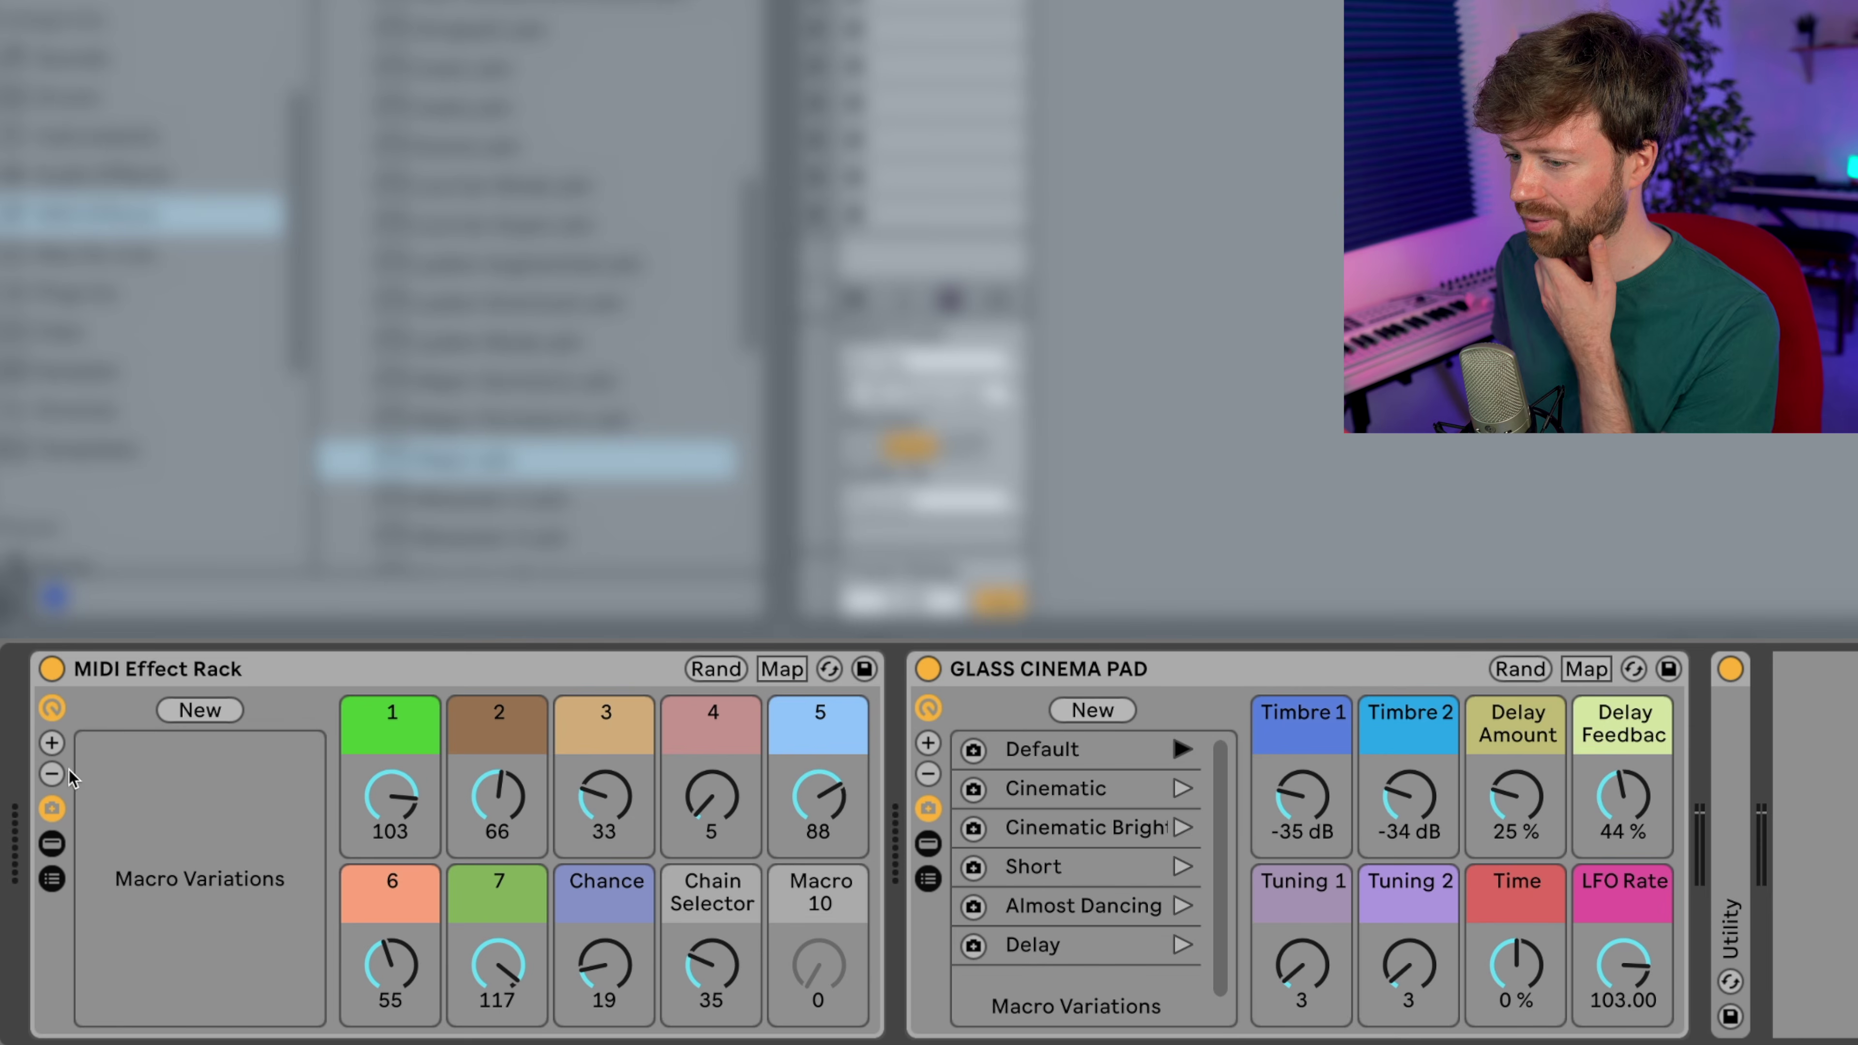
# - Reveal the inner rack's chain zones with its macros hidden, and save a macro variation named Minor with the Chain Selector at 29
pyautogui.click(51, 843)
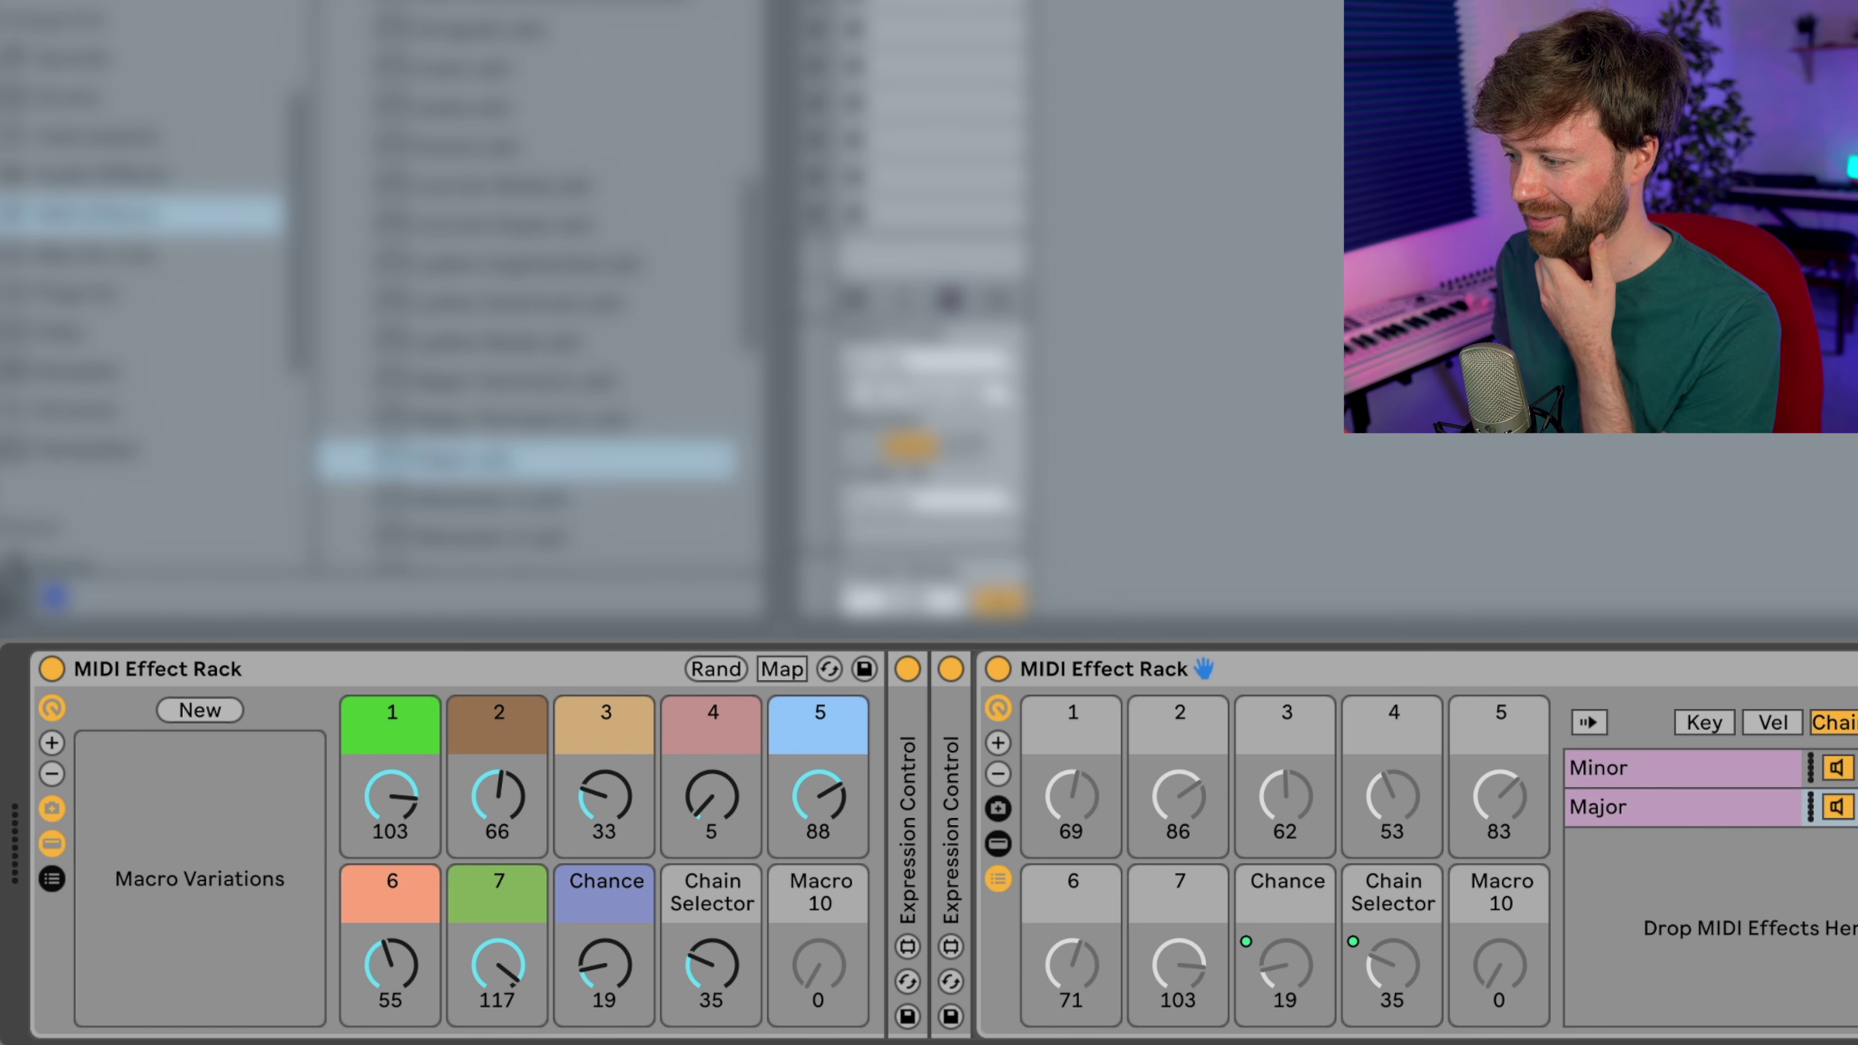
pyautogui.click(998, 708)
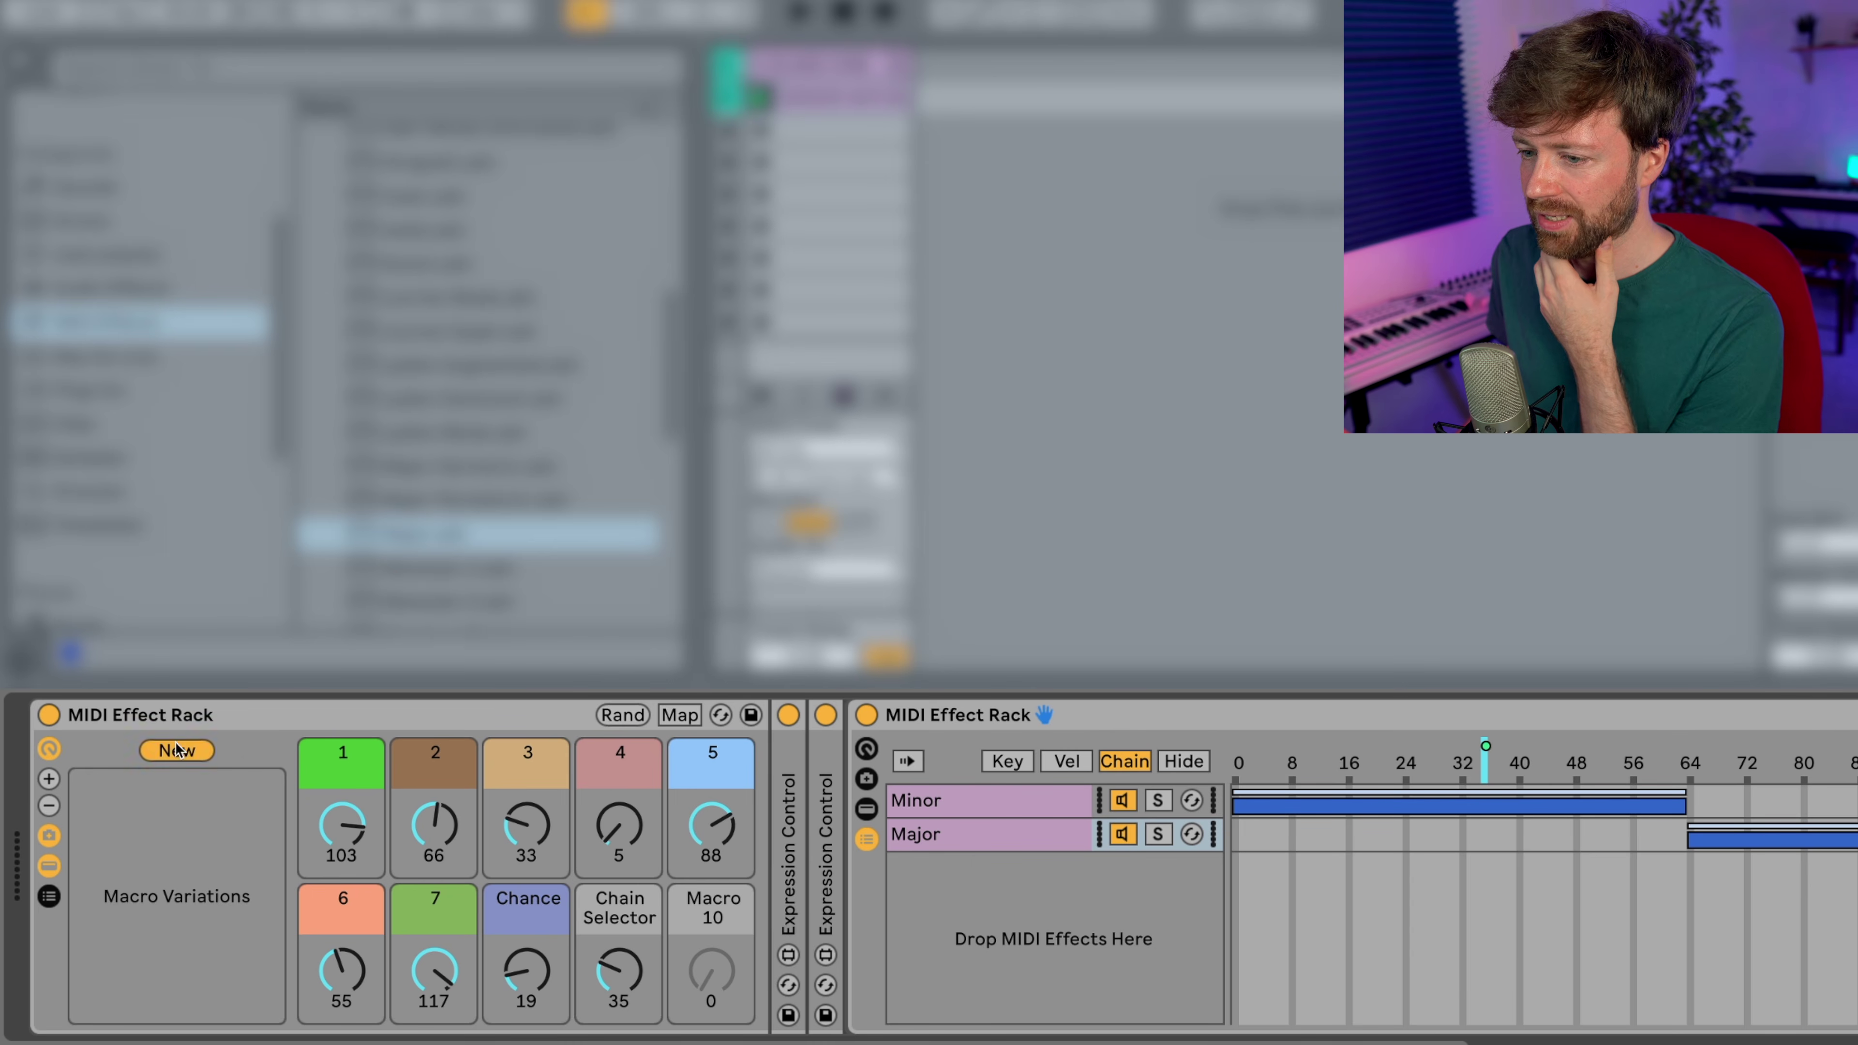
pyautogui.click(176, 749)
pyautogui.doubleClick(176, 785)
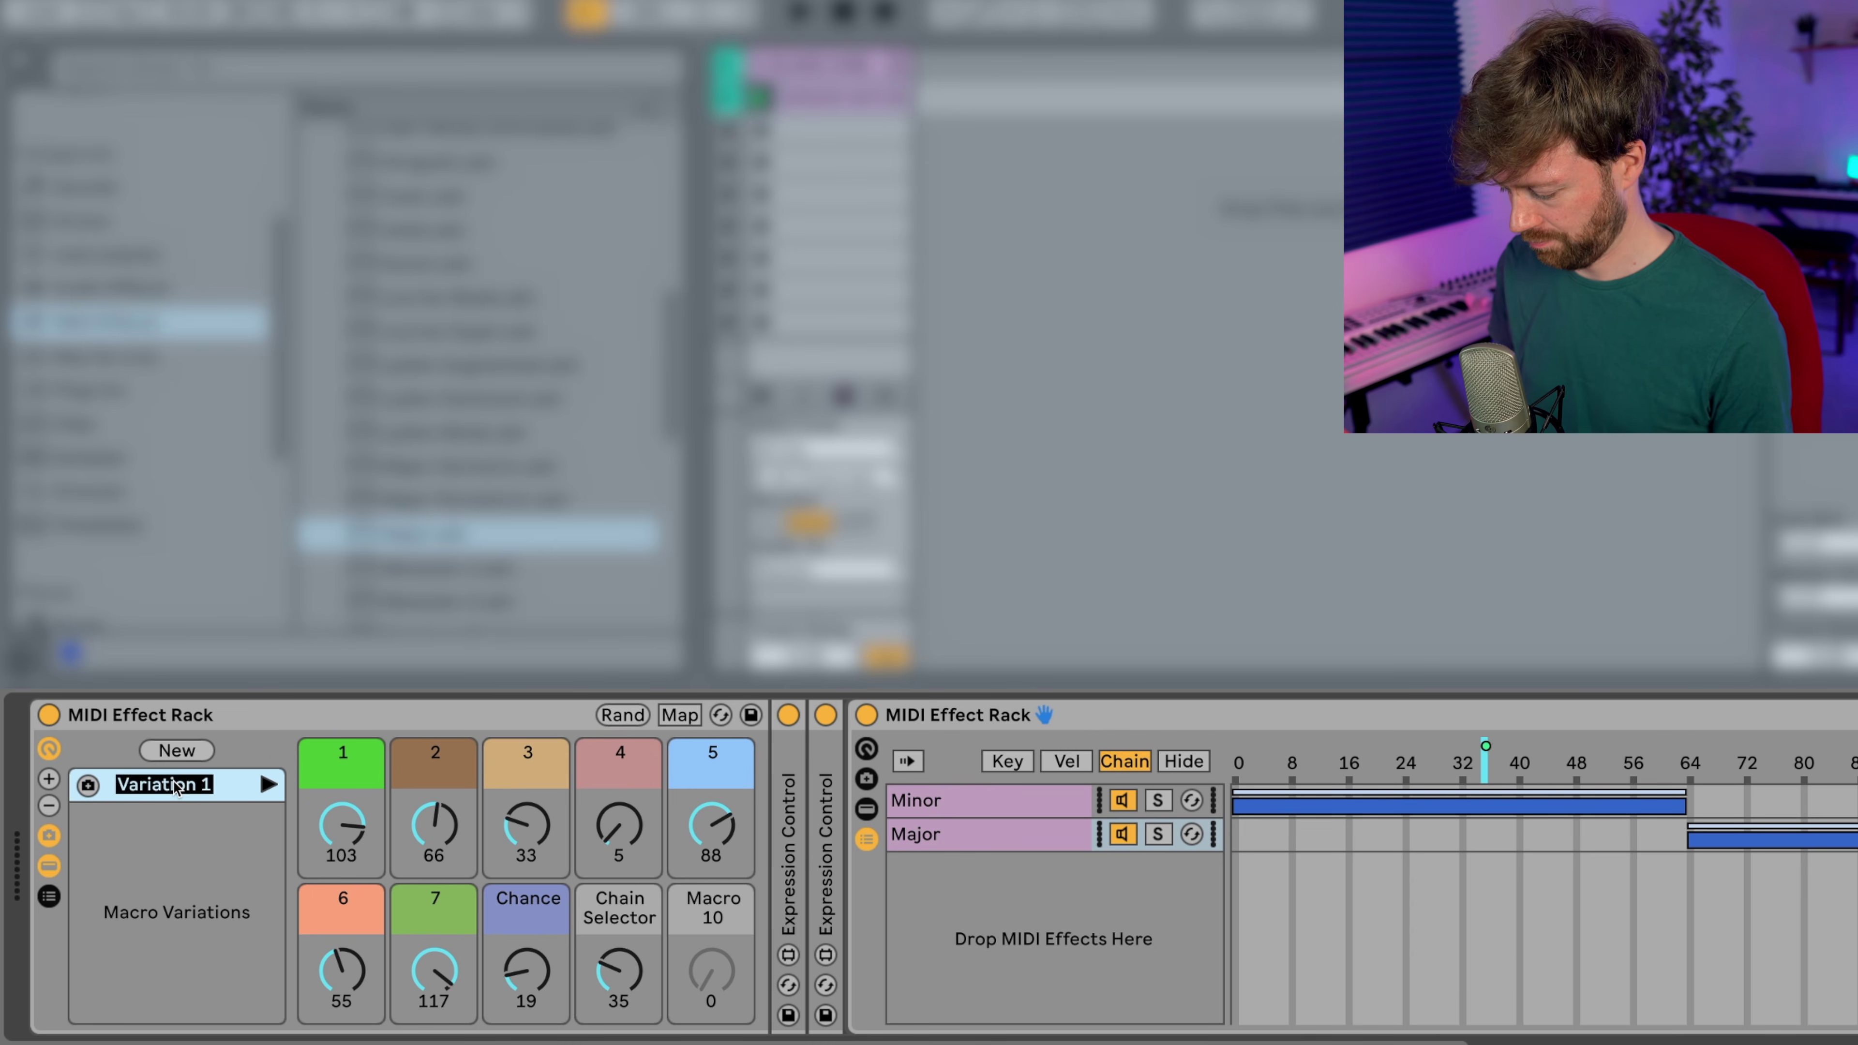
pyautogui.write('Minor')
pyautogui.press('Return')
pyautogui.moveTo(619, 1014); pyautogui.dragTo(619, 1022)
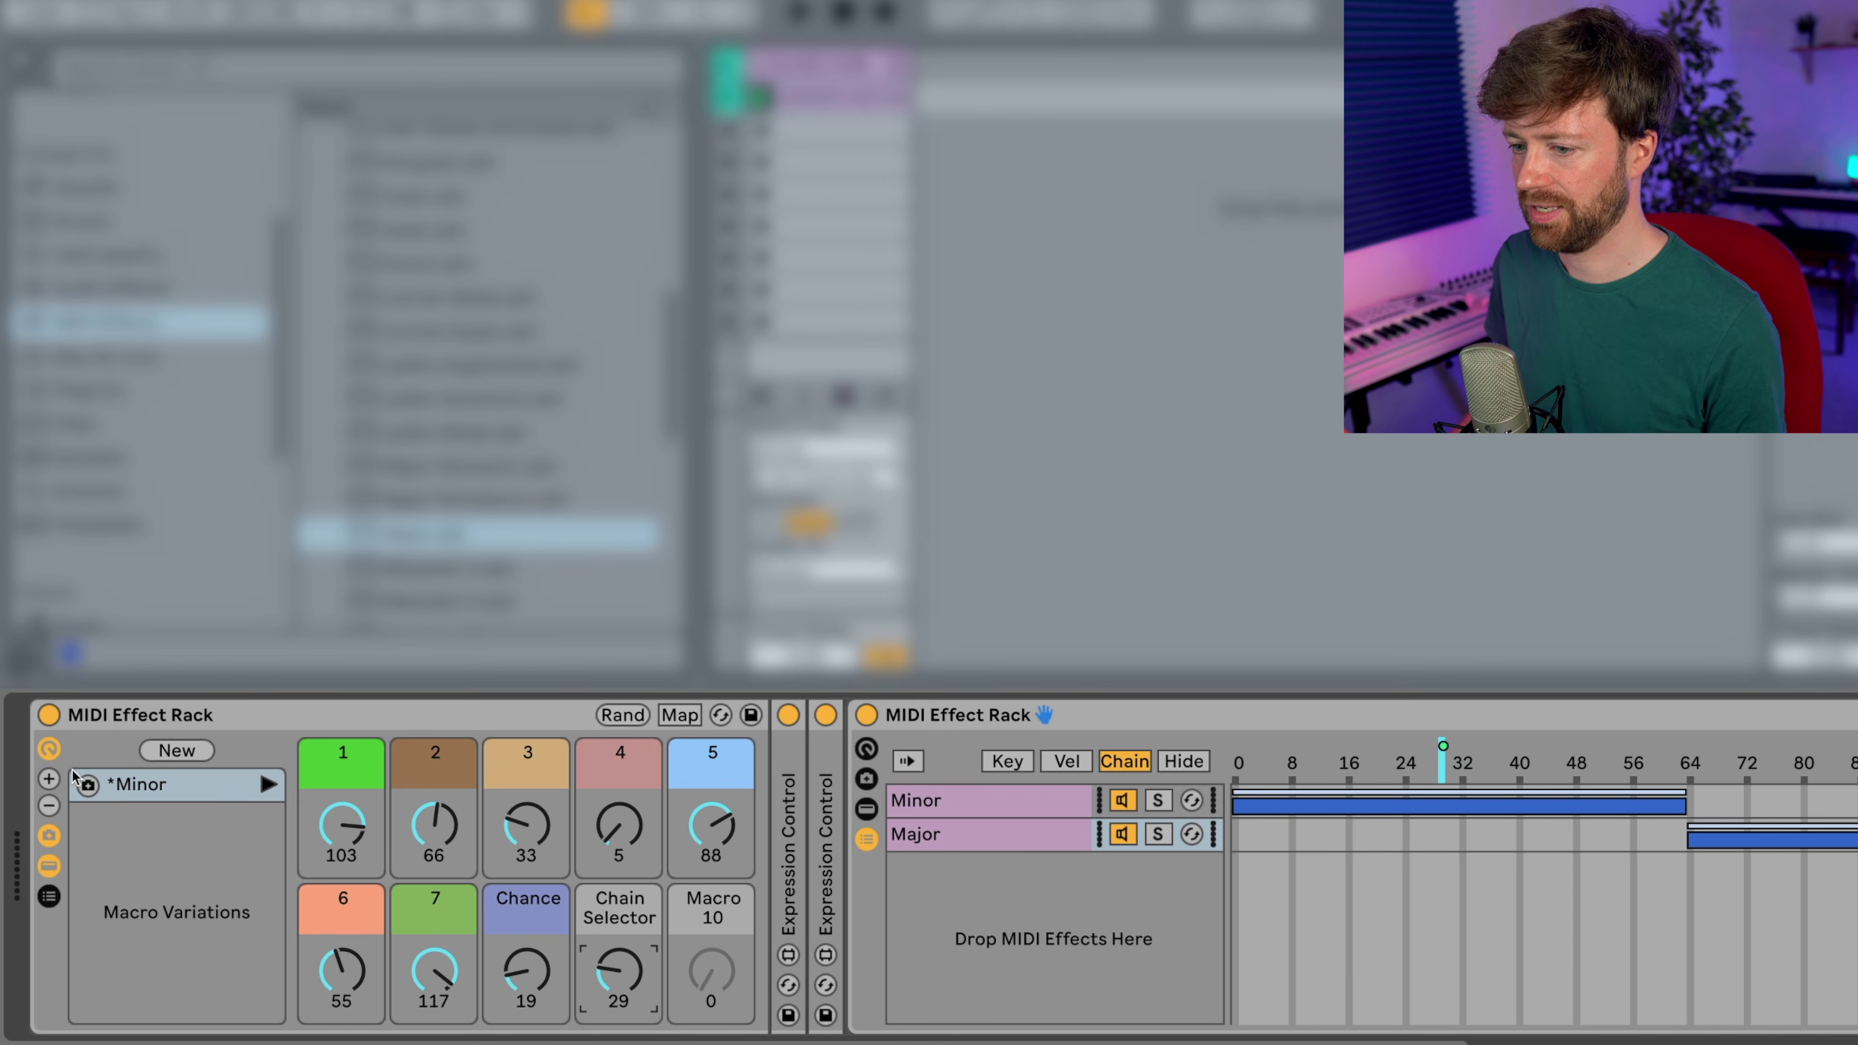
pyautogui.click(87, 785)
# - Save a second macro variation named Major with the Chain Selector at 79, and recall Minor and Major to test them
pyautogui.click(176, 749)
pyautogui.click(204, 818)
pyautogui.doubleClick(205, 818)
pyautogui.write('Major')
pyautogui.press('Return')
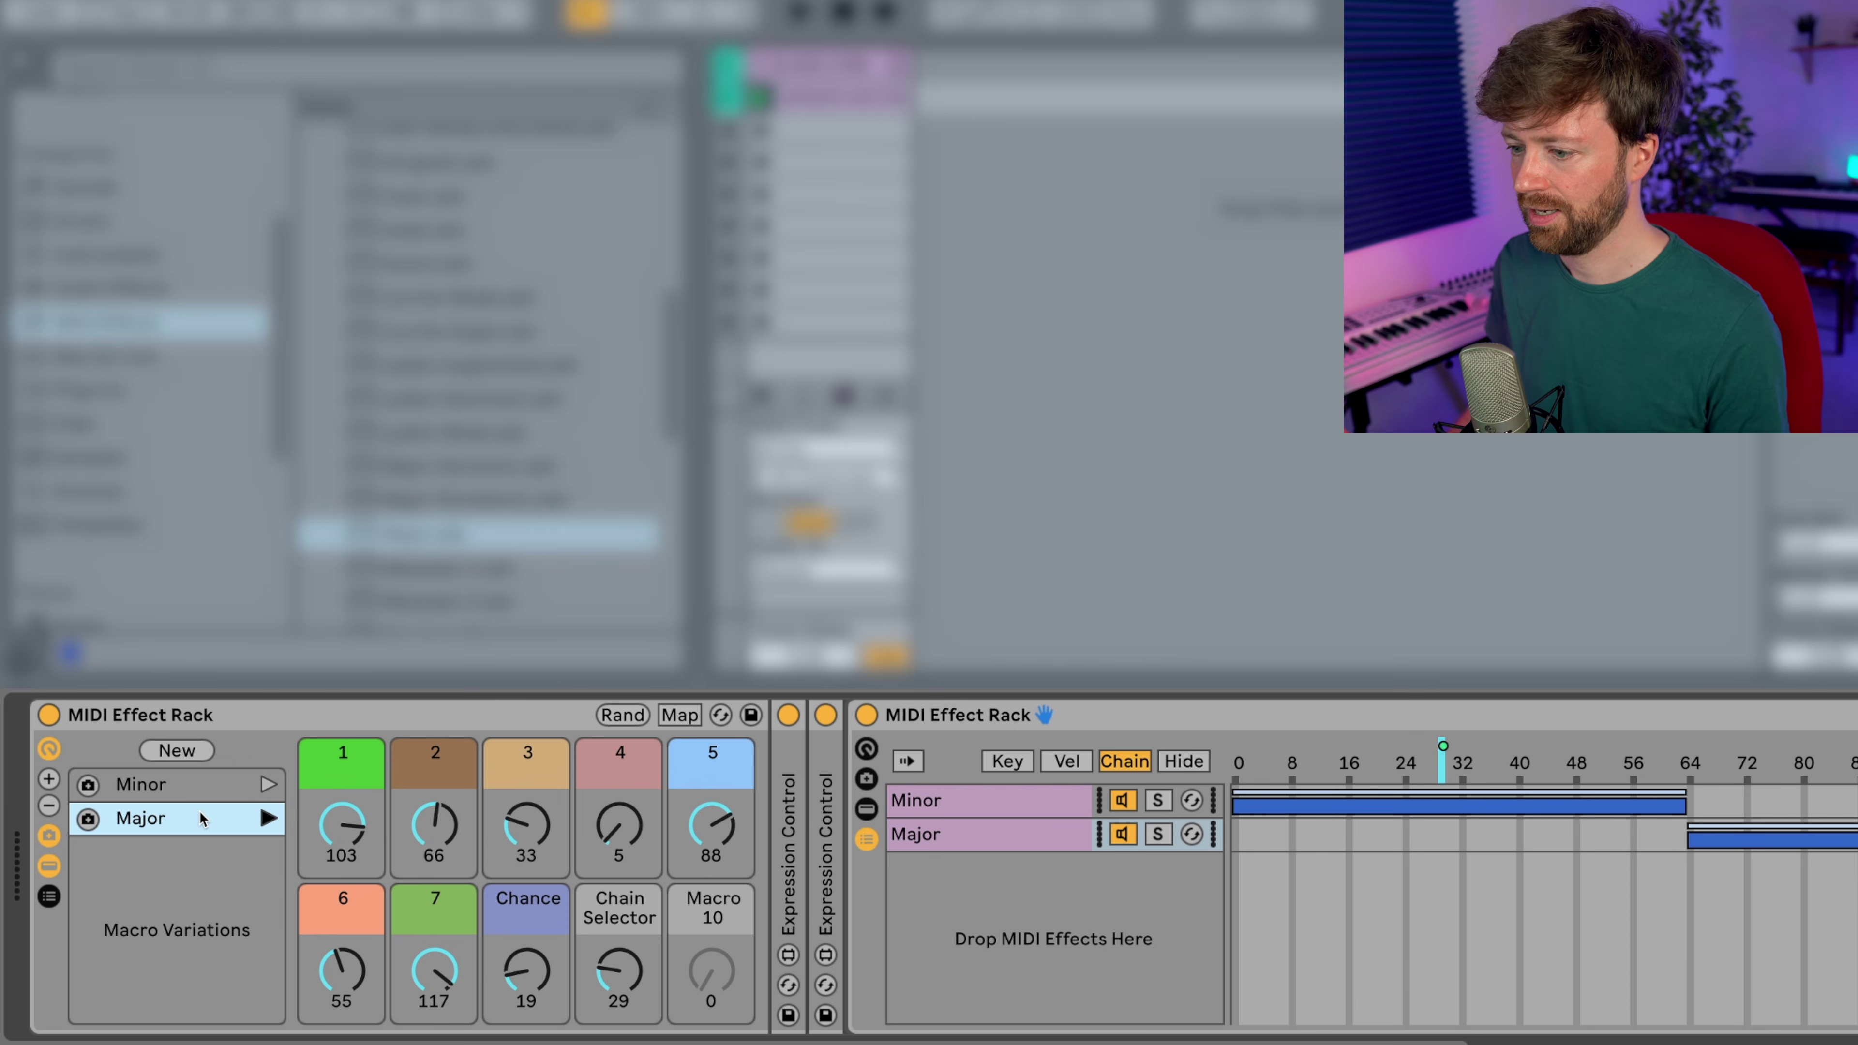
pyautogui.moveTo(638, 970); pyautogui.dragTo(638, 934)
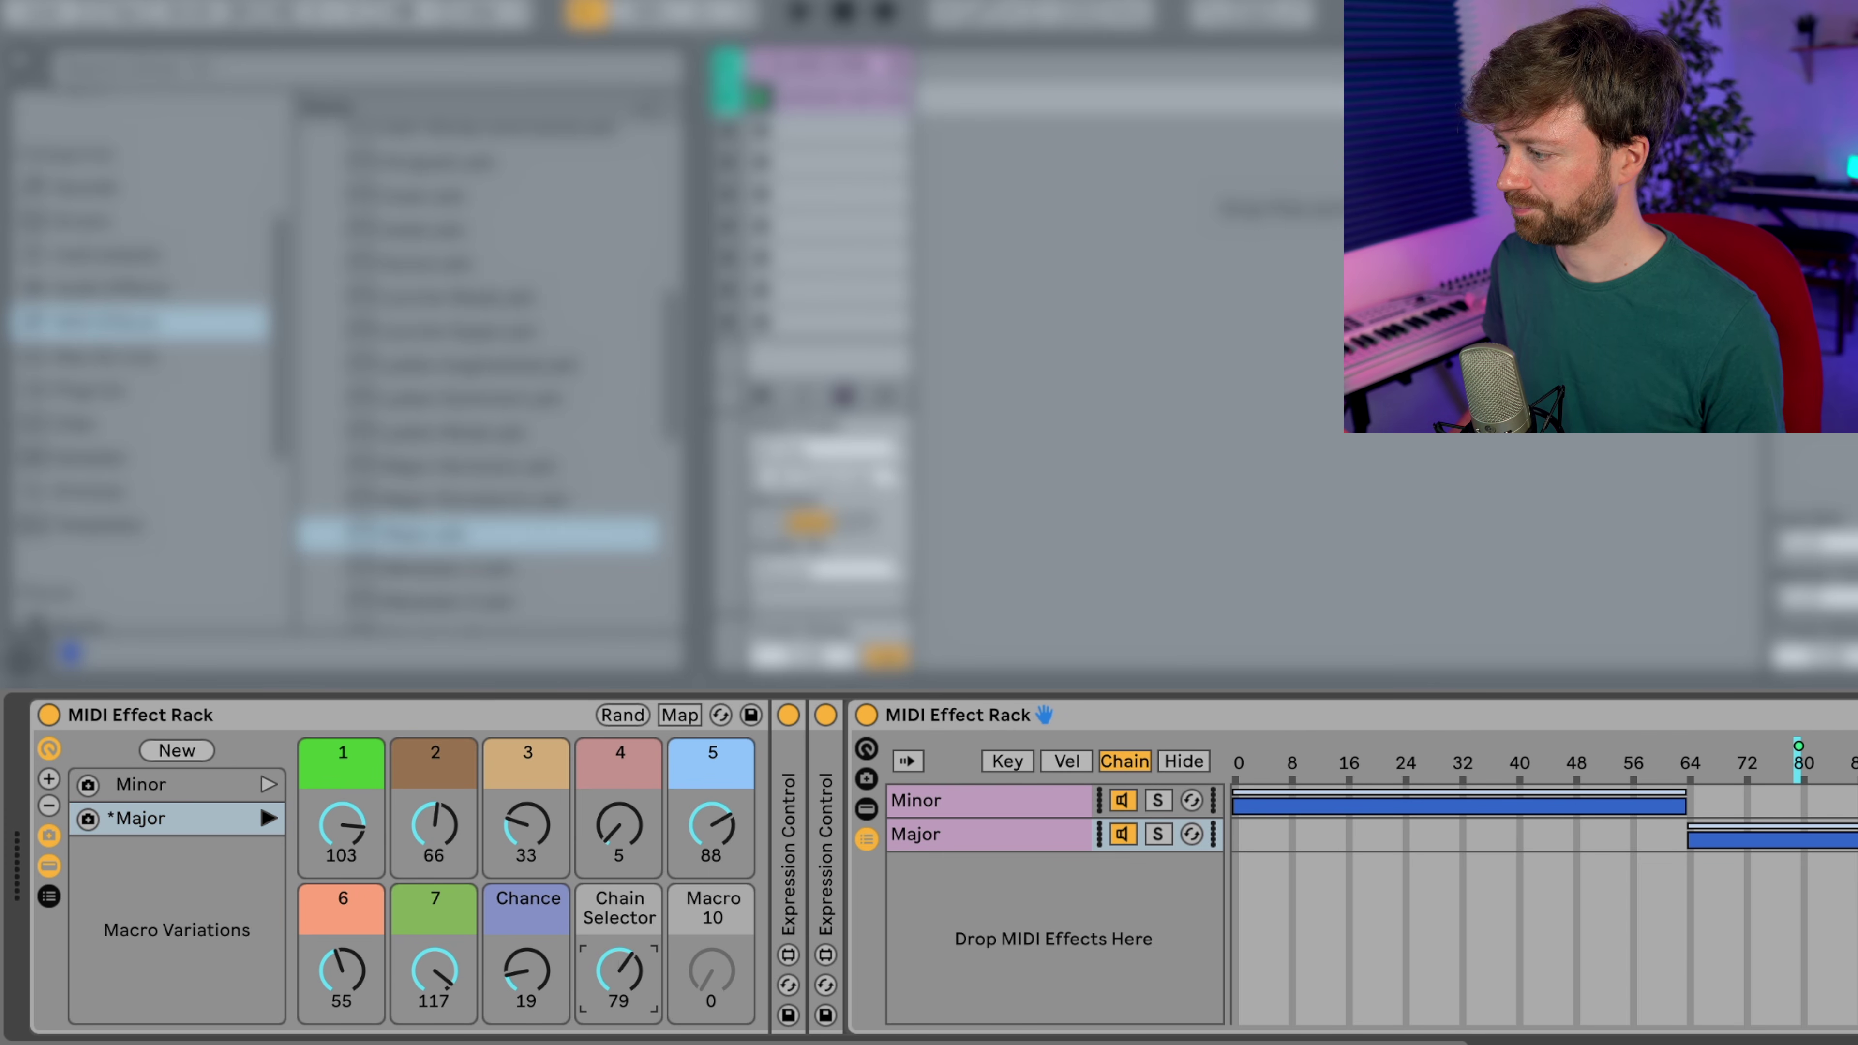
pyautogui.click(89, 819)
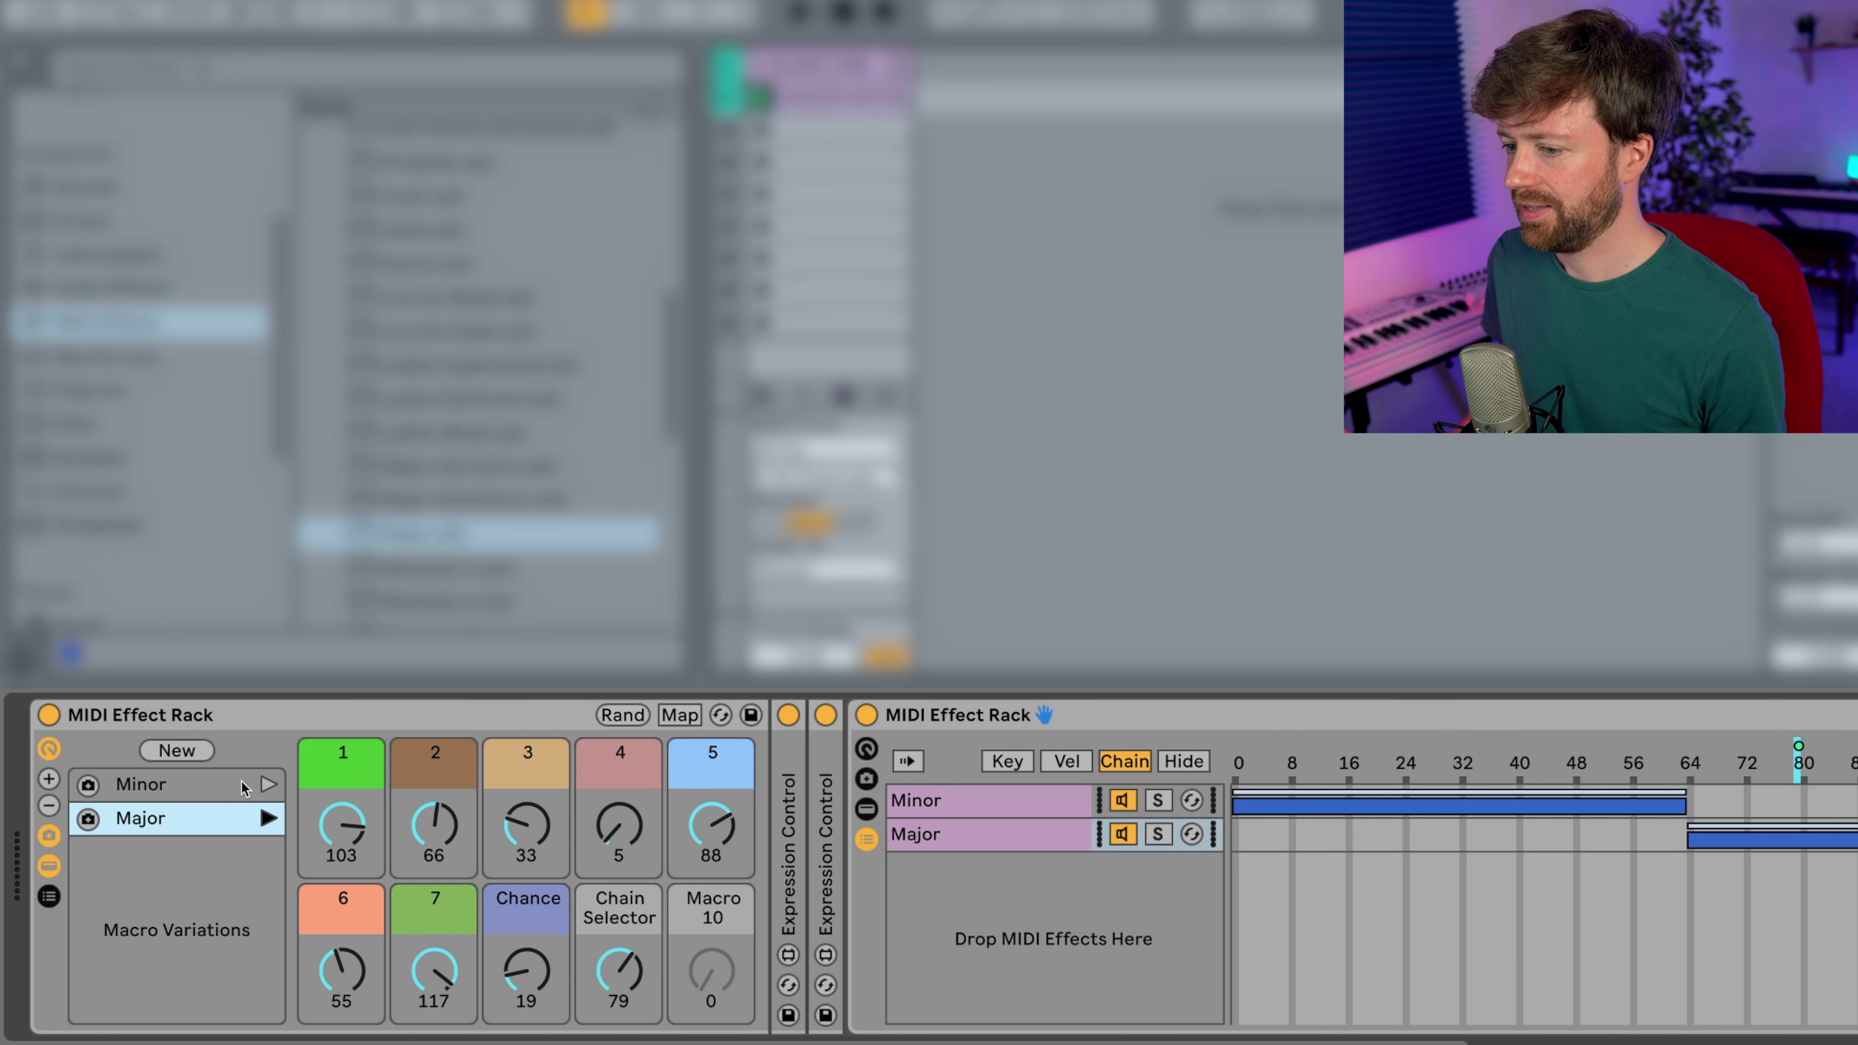
pyautogui.click(267, 786)
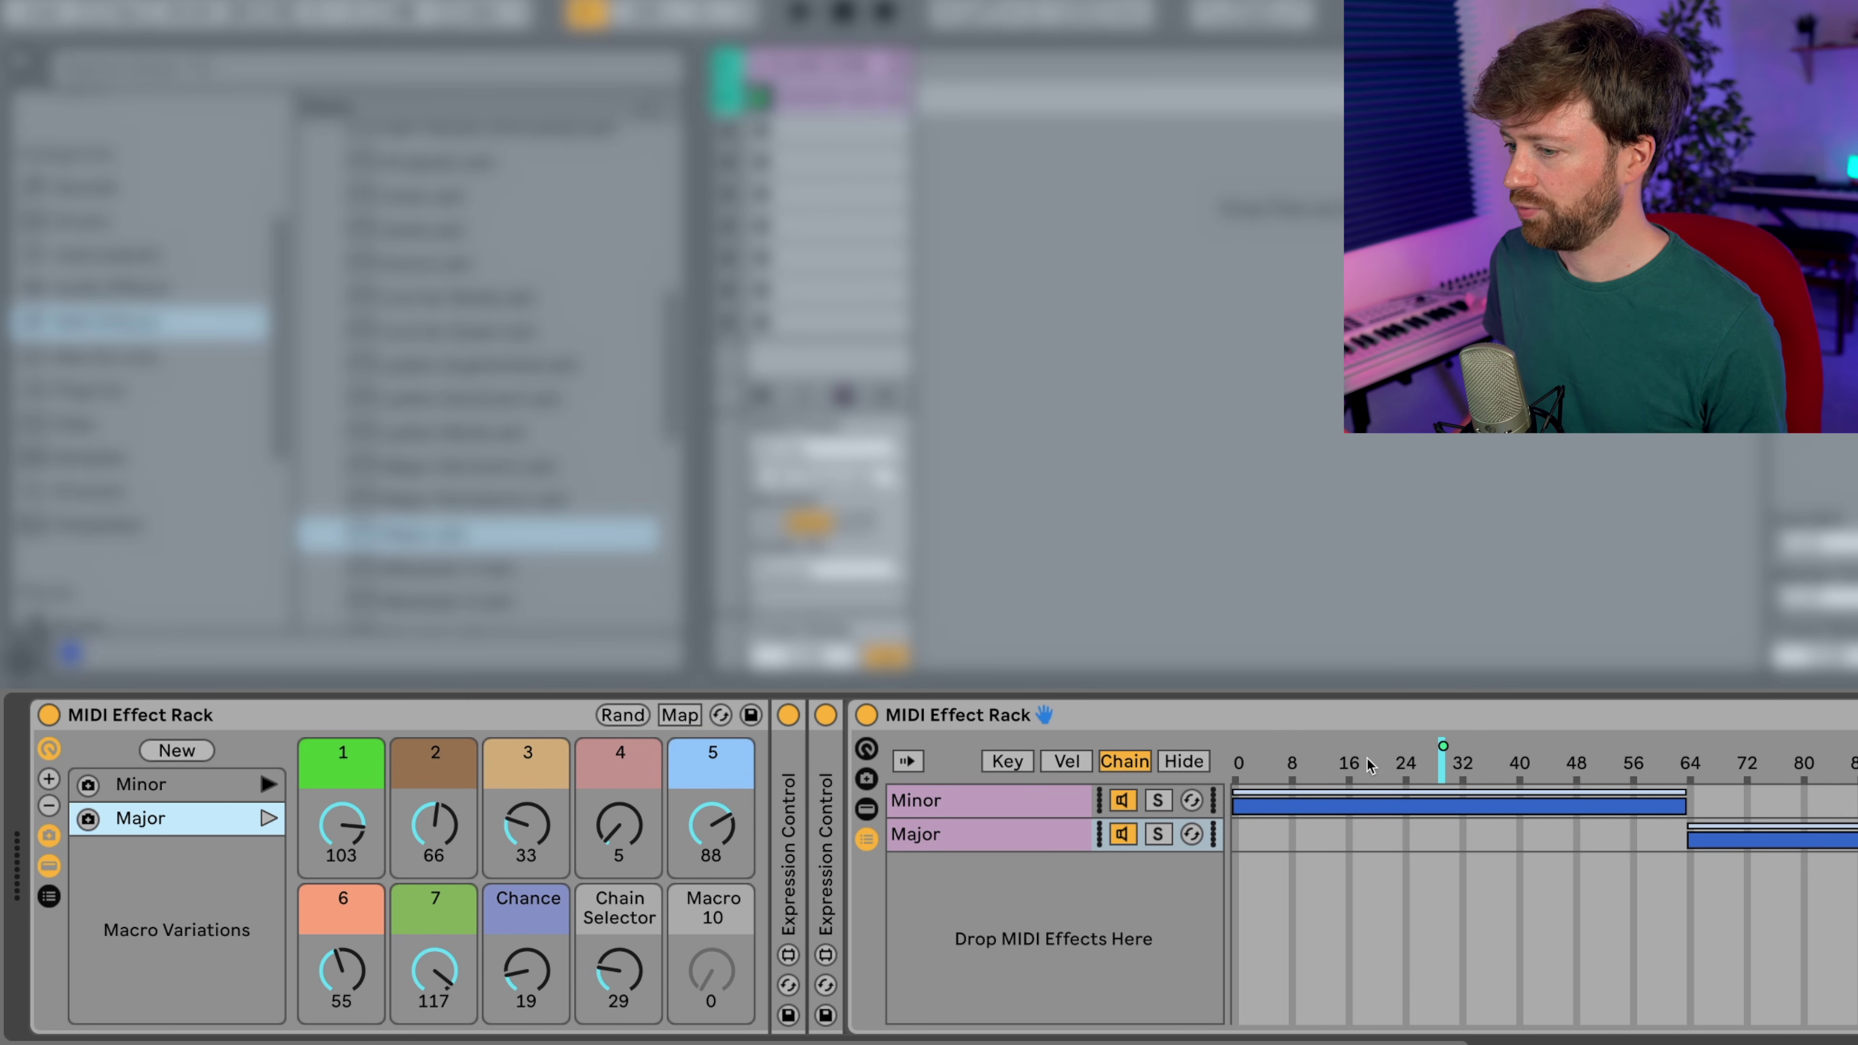
pyautogui.click(277, 820)
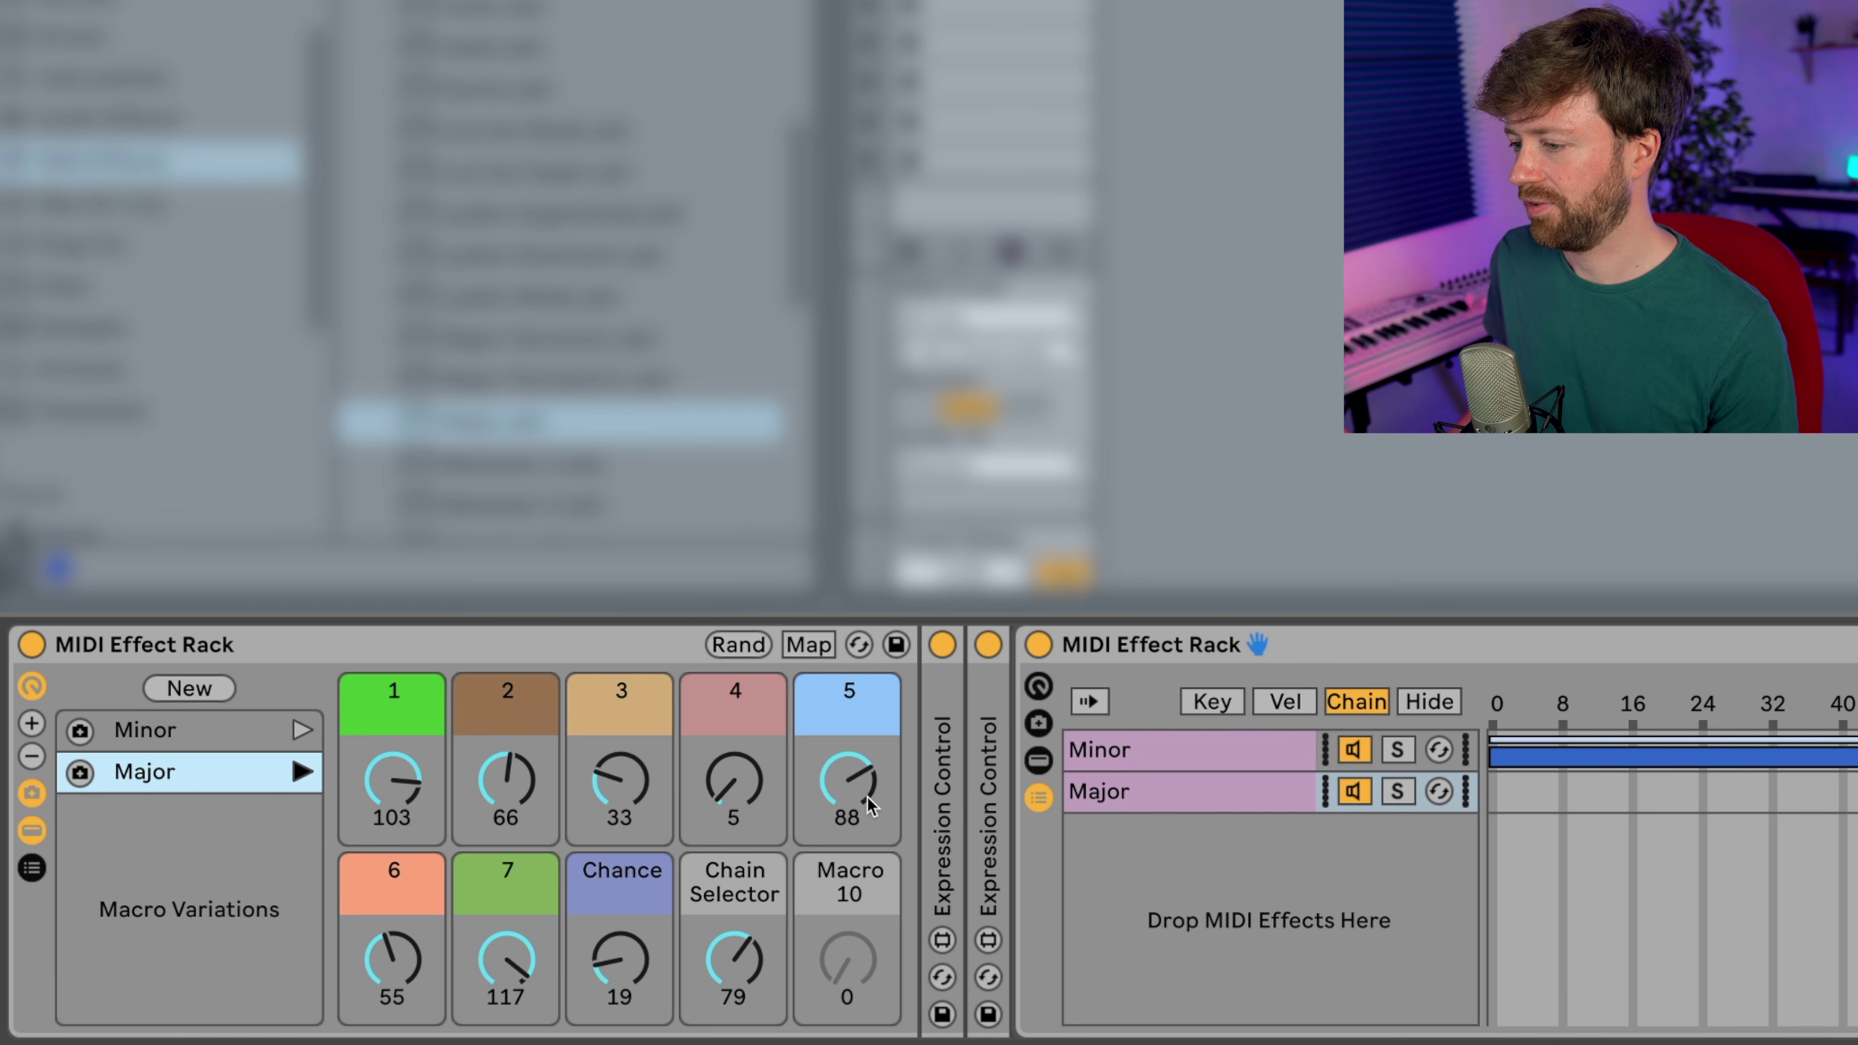
# - Exclude macros 1 to 5 of the outer rack from the macro variations
pyautogui.rightClick(392, 791)
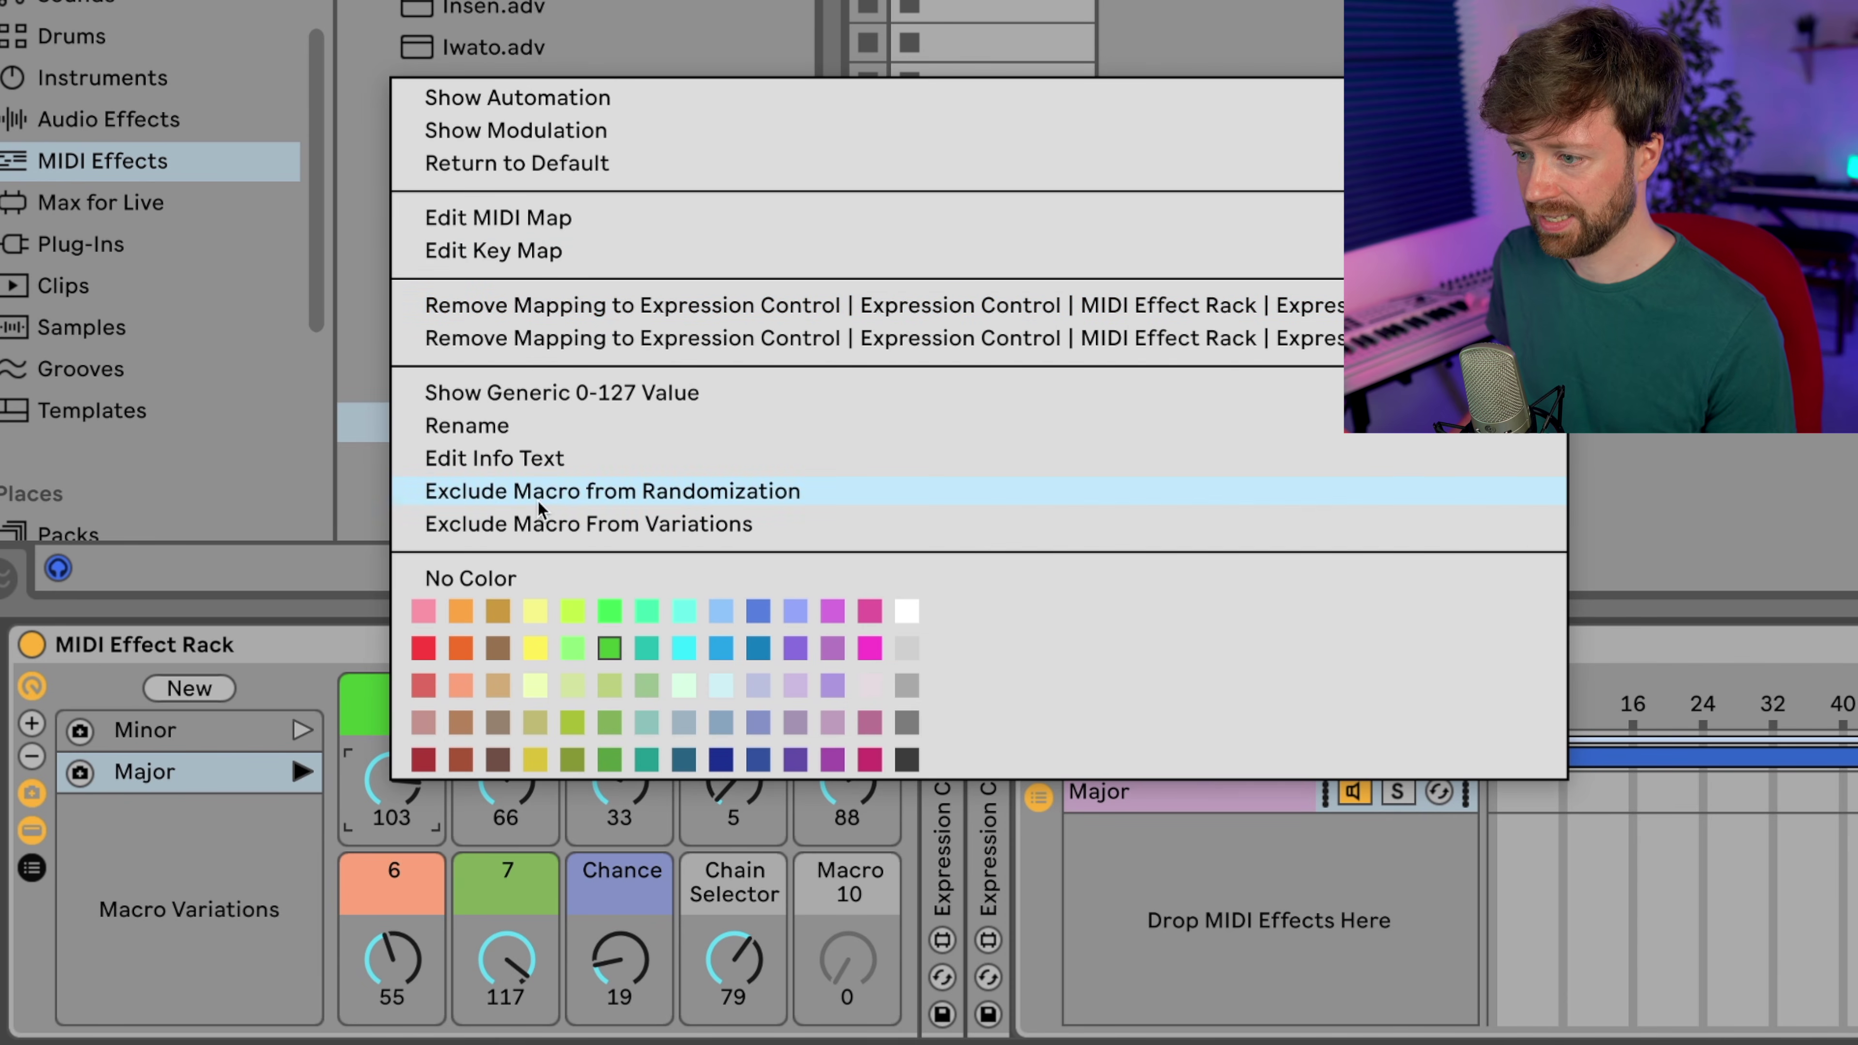
pyautogui.click(529, 530)
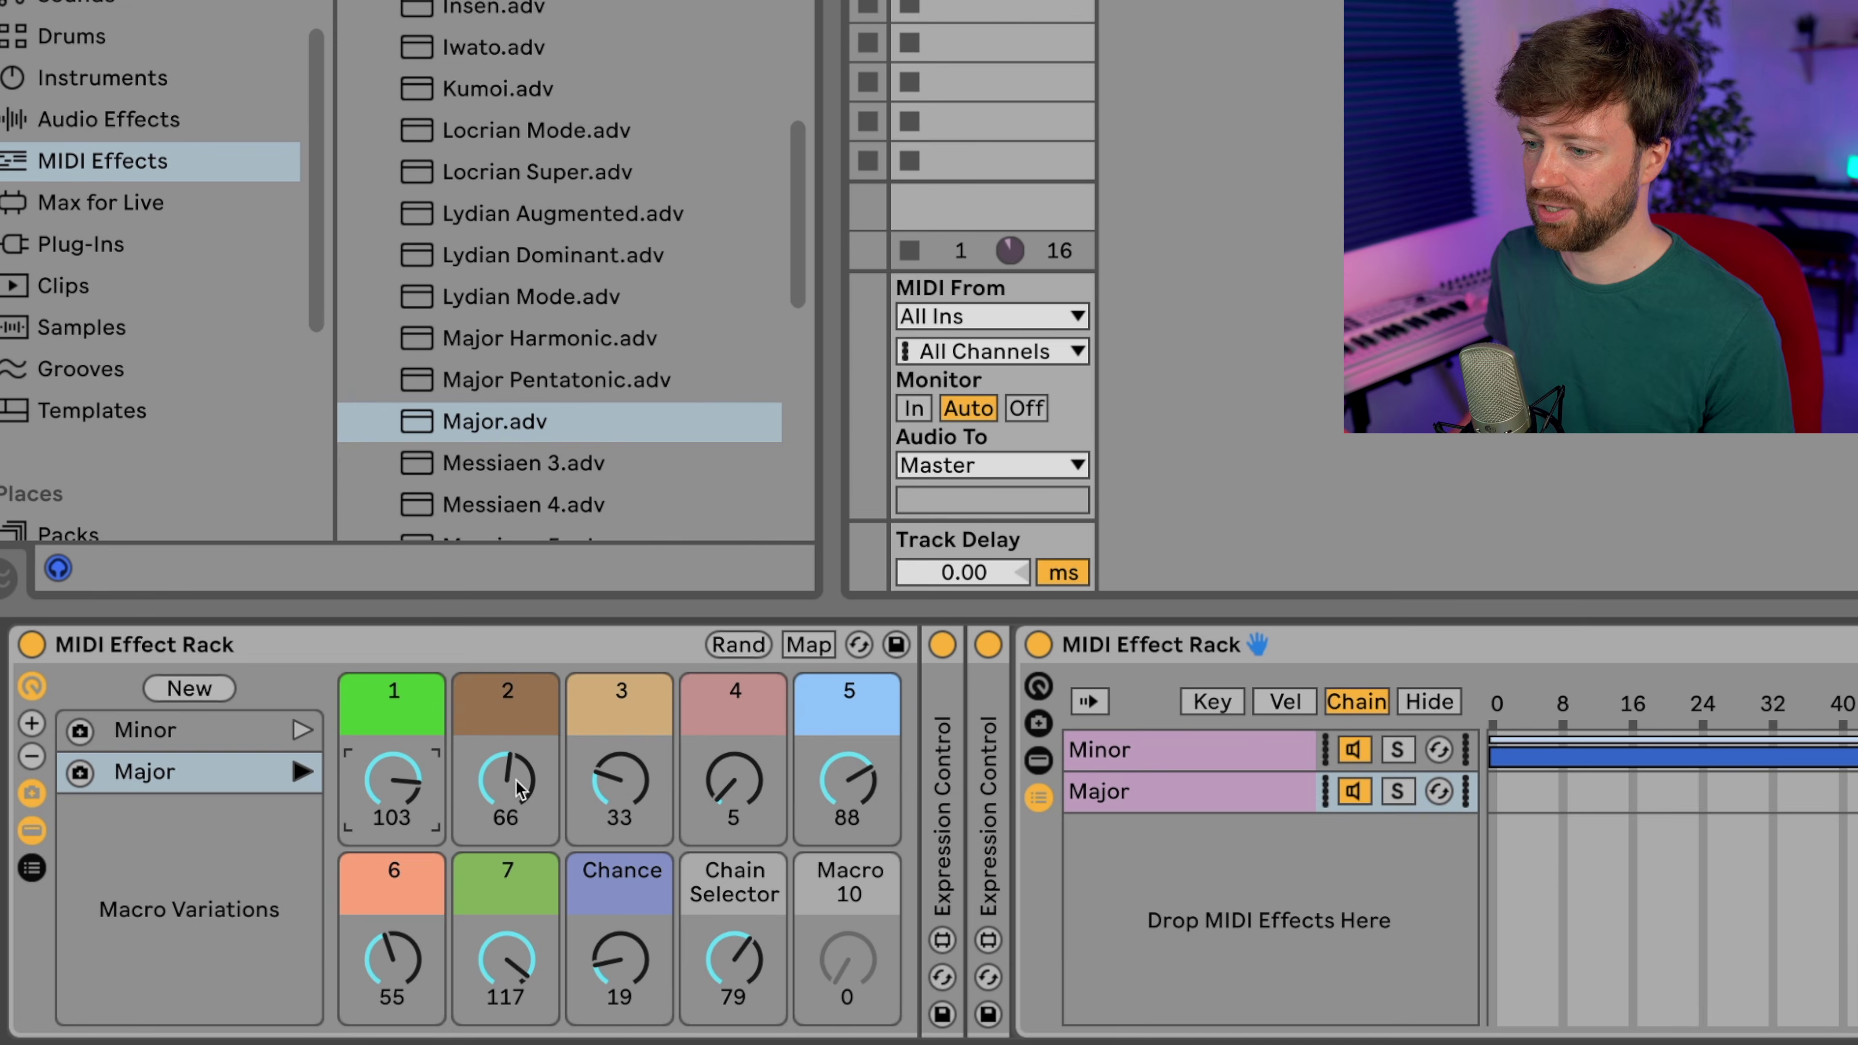
pyautogui.rightClick(514, 780)
pyautogui.click(659, 534)
pyautogui.rightClick(620, 803)
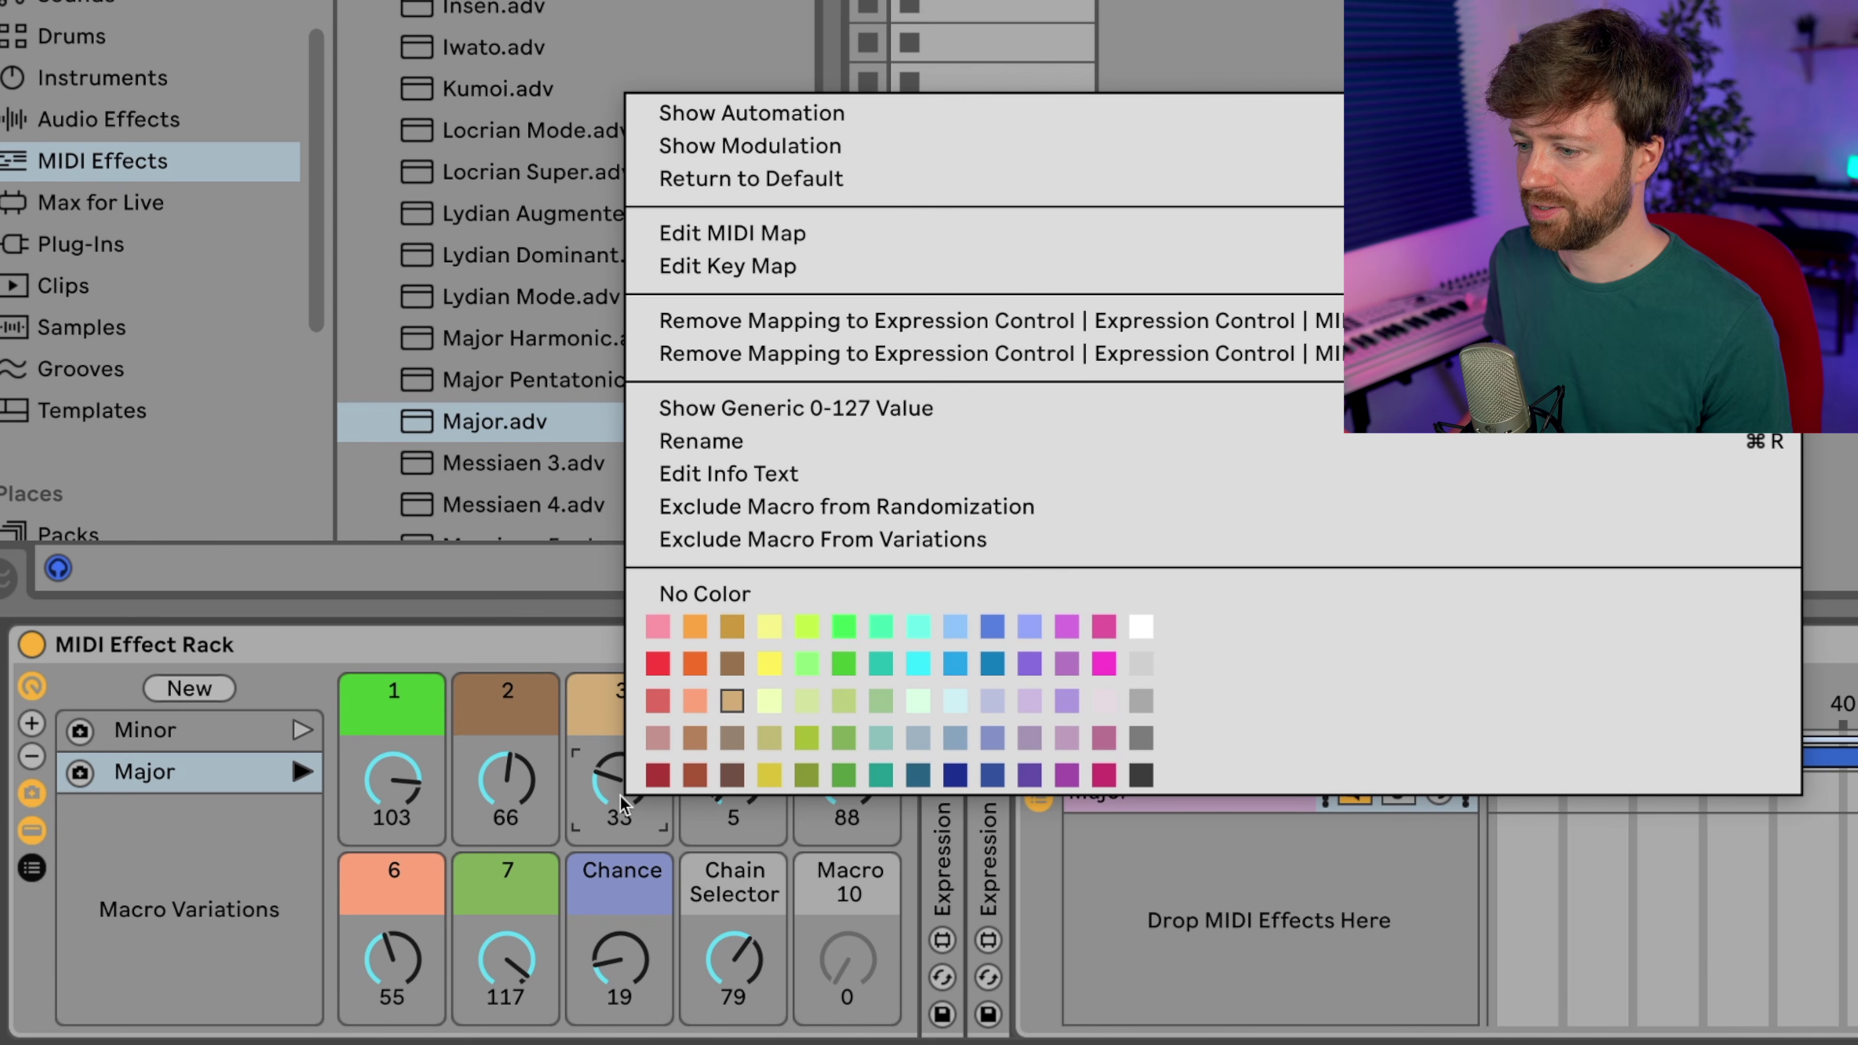
pyautogui.click(749, 558)
pyautogui.rightClick(744, 795)
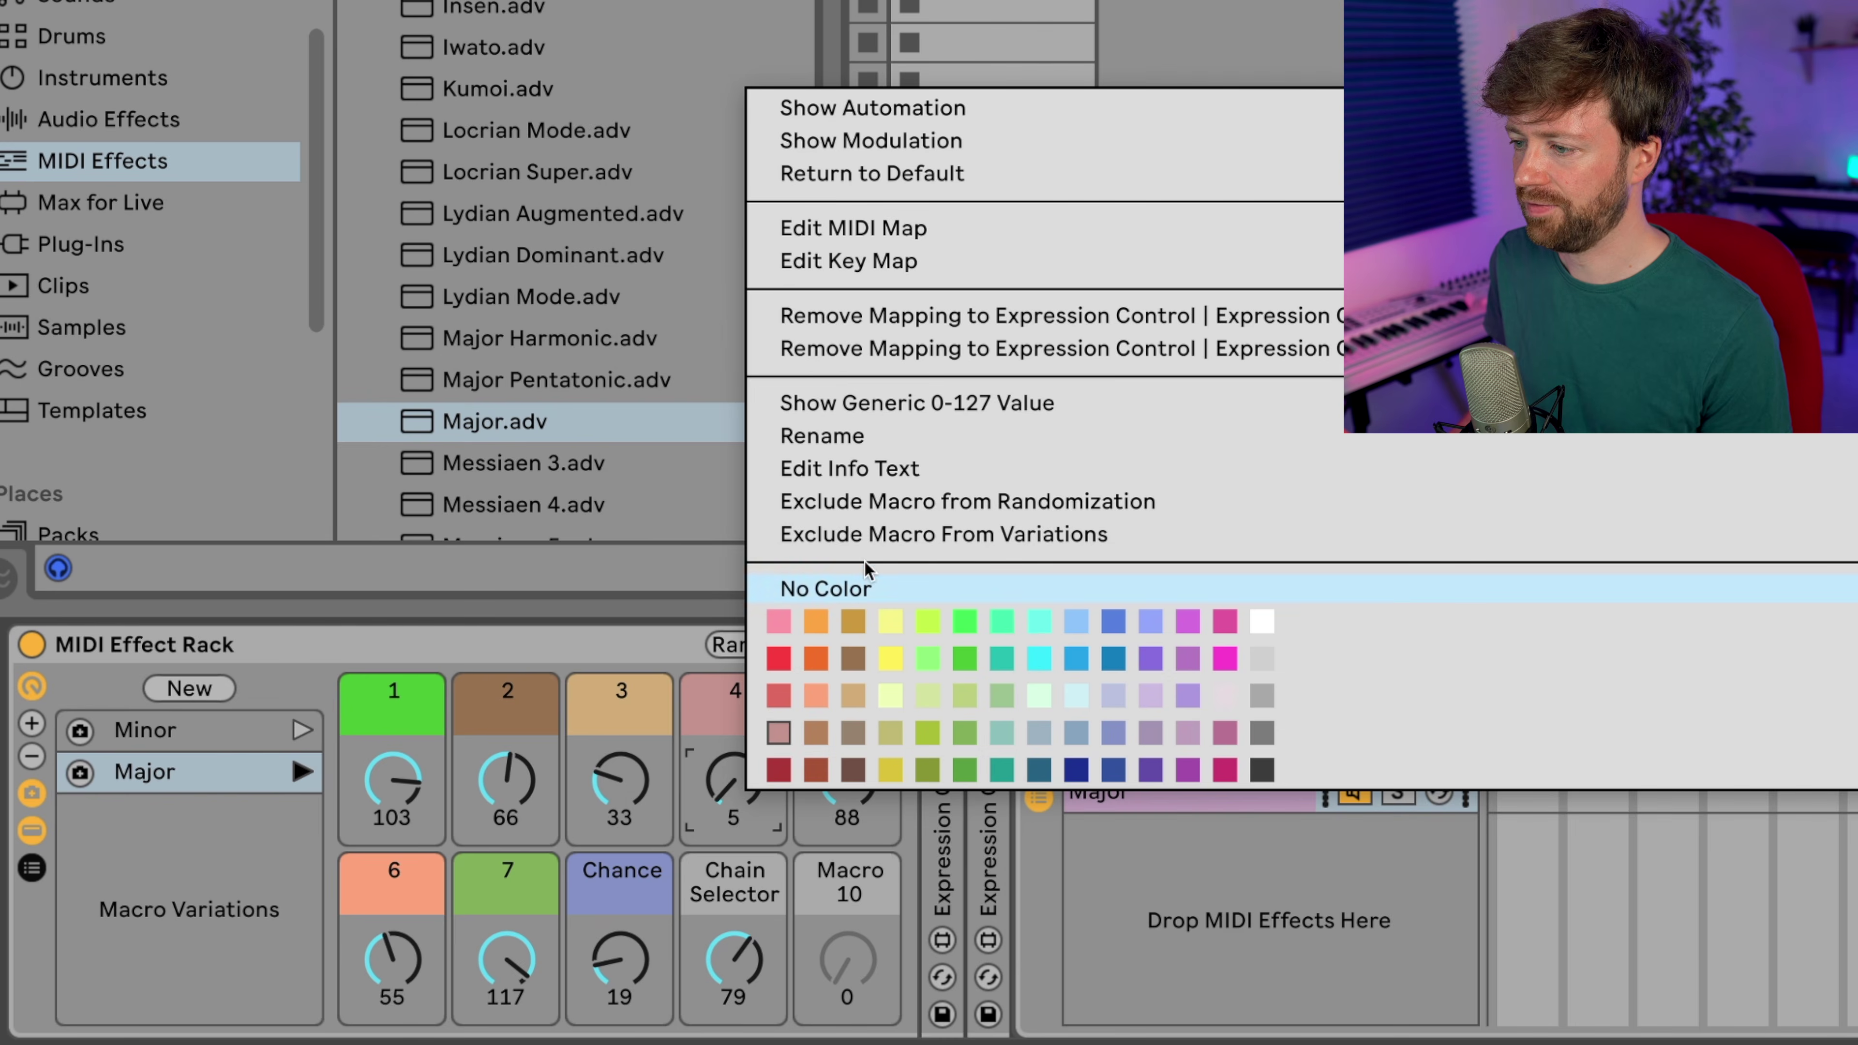
pyautogui.click(867, 542)
pyautogui.rightClick(857, 798)
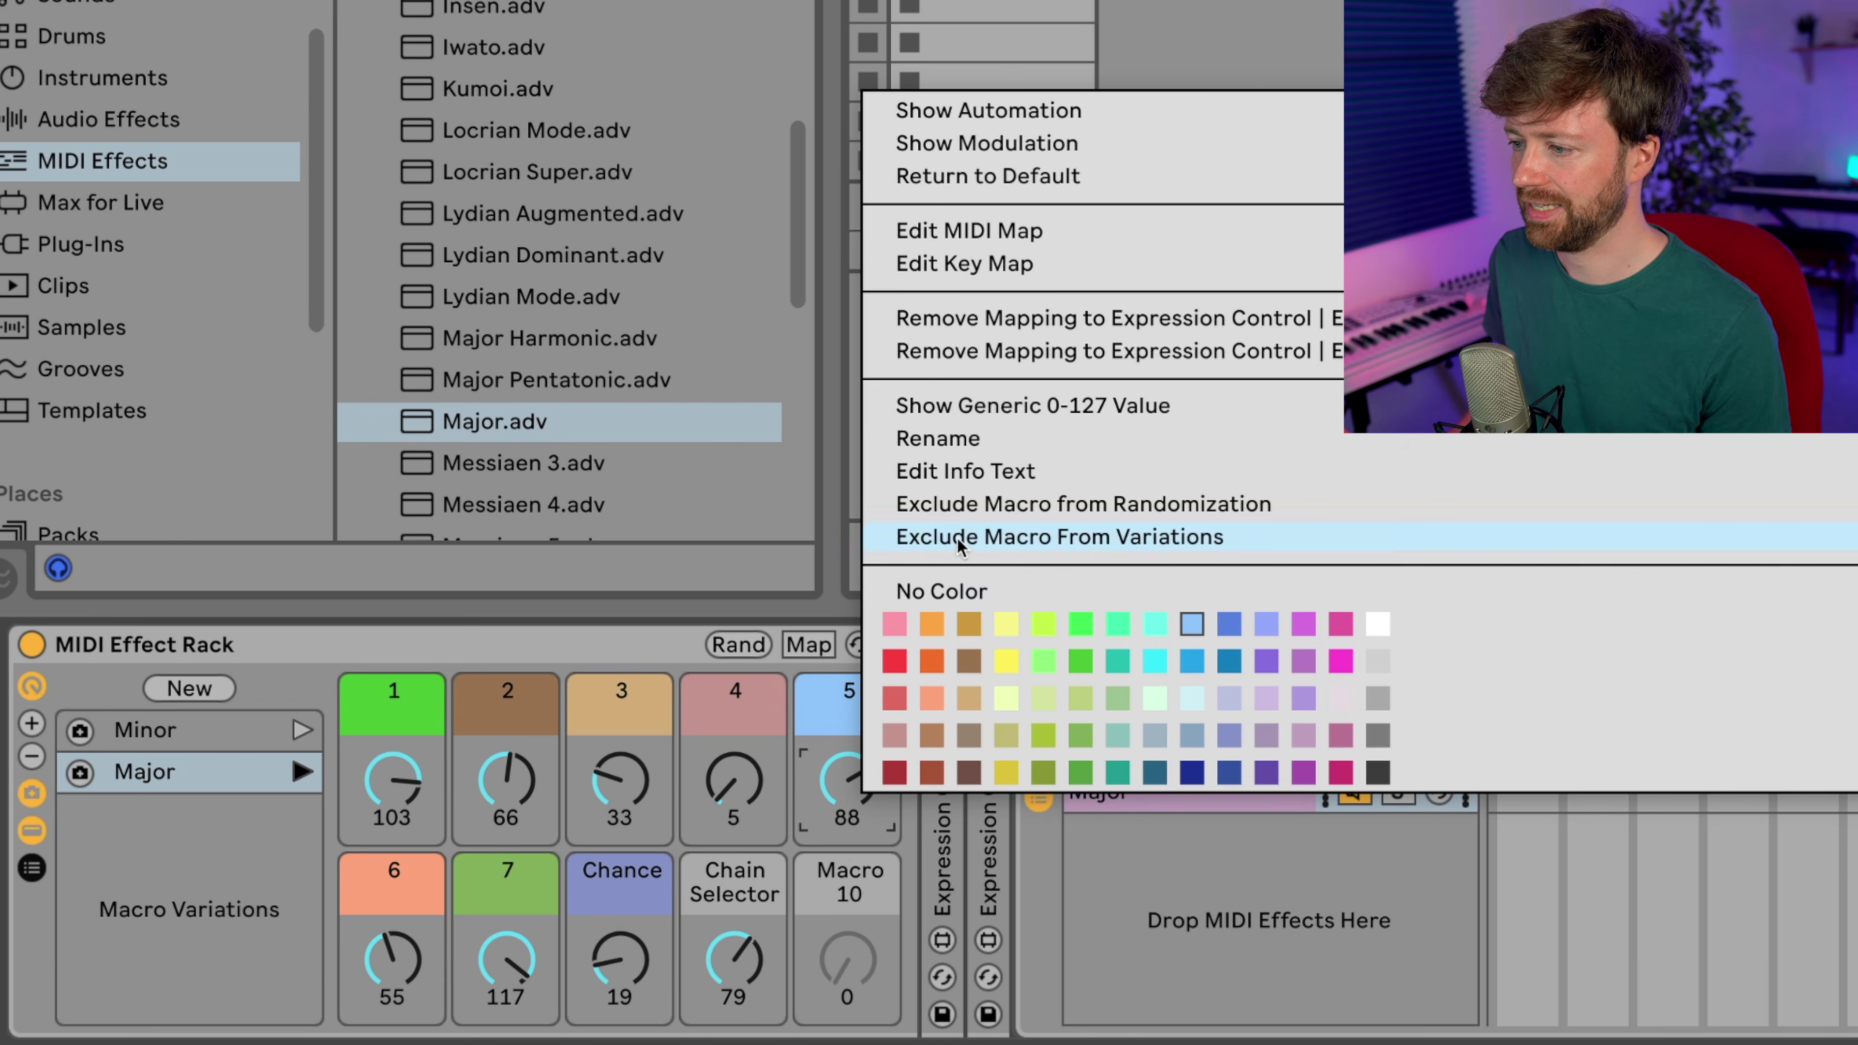
pyautogui.click(958, 541)
# - Exclude macros 6 and 7 and the Chance macro from the macro variations
pyautogui.rightClick(395, 959)
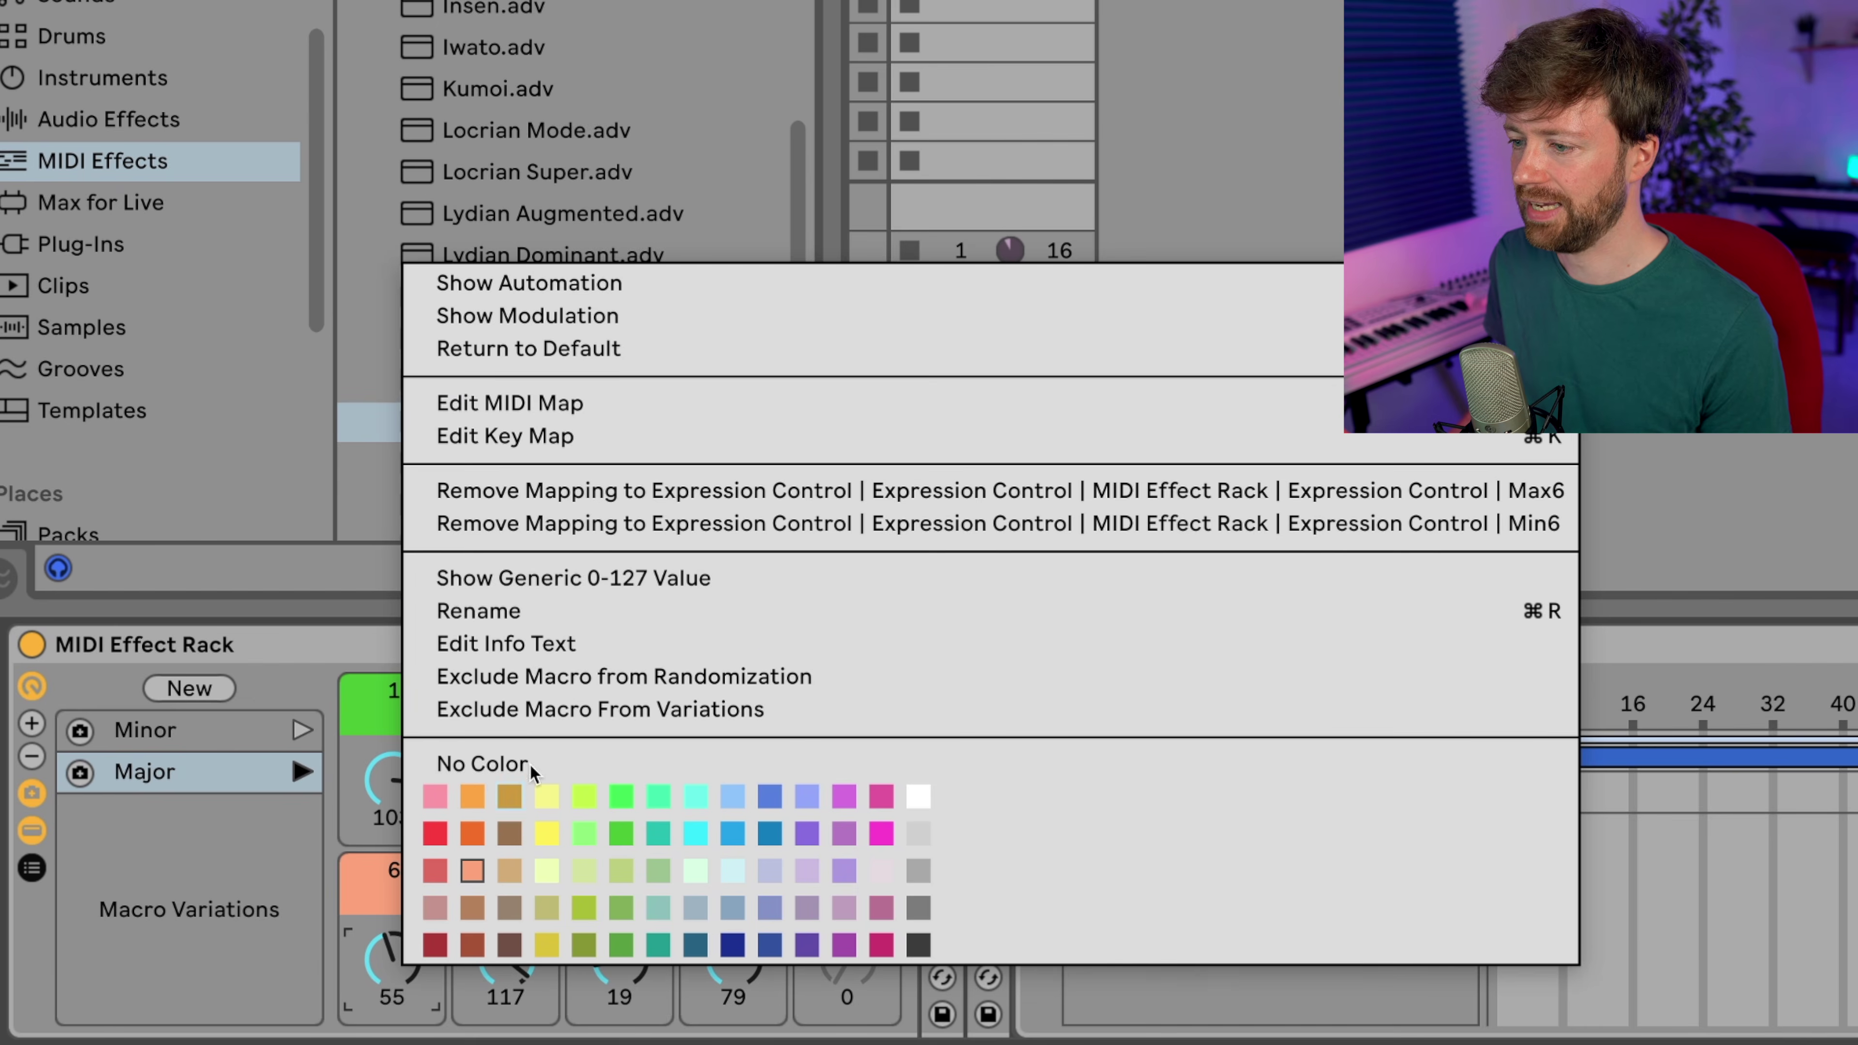
pyautogui.click(633, 709)
pyautogui.rightClick(522, 935)
pyautogui.click(729, 681)
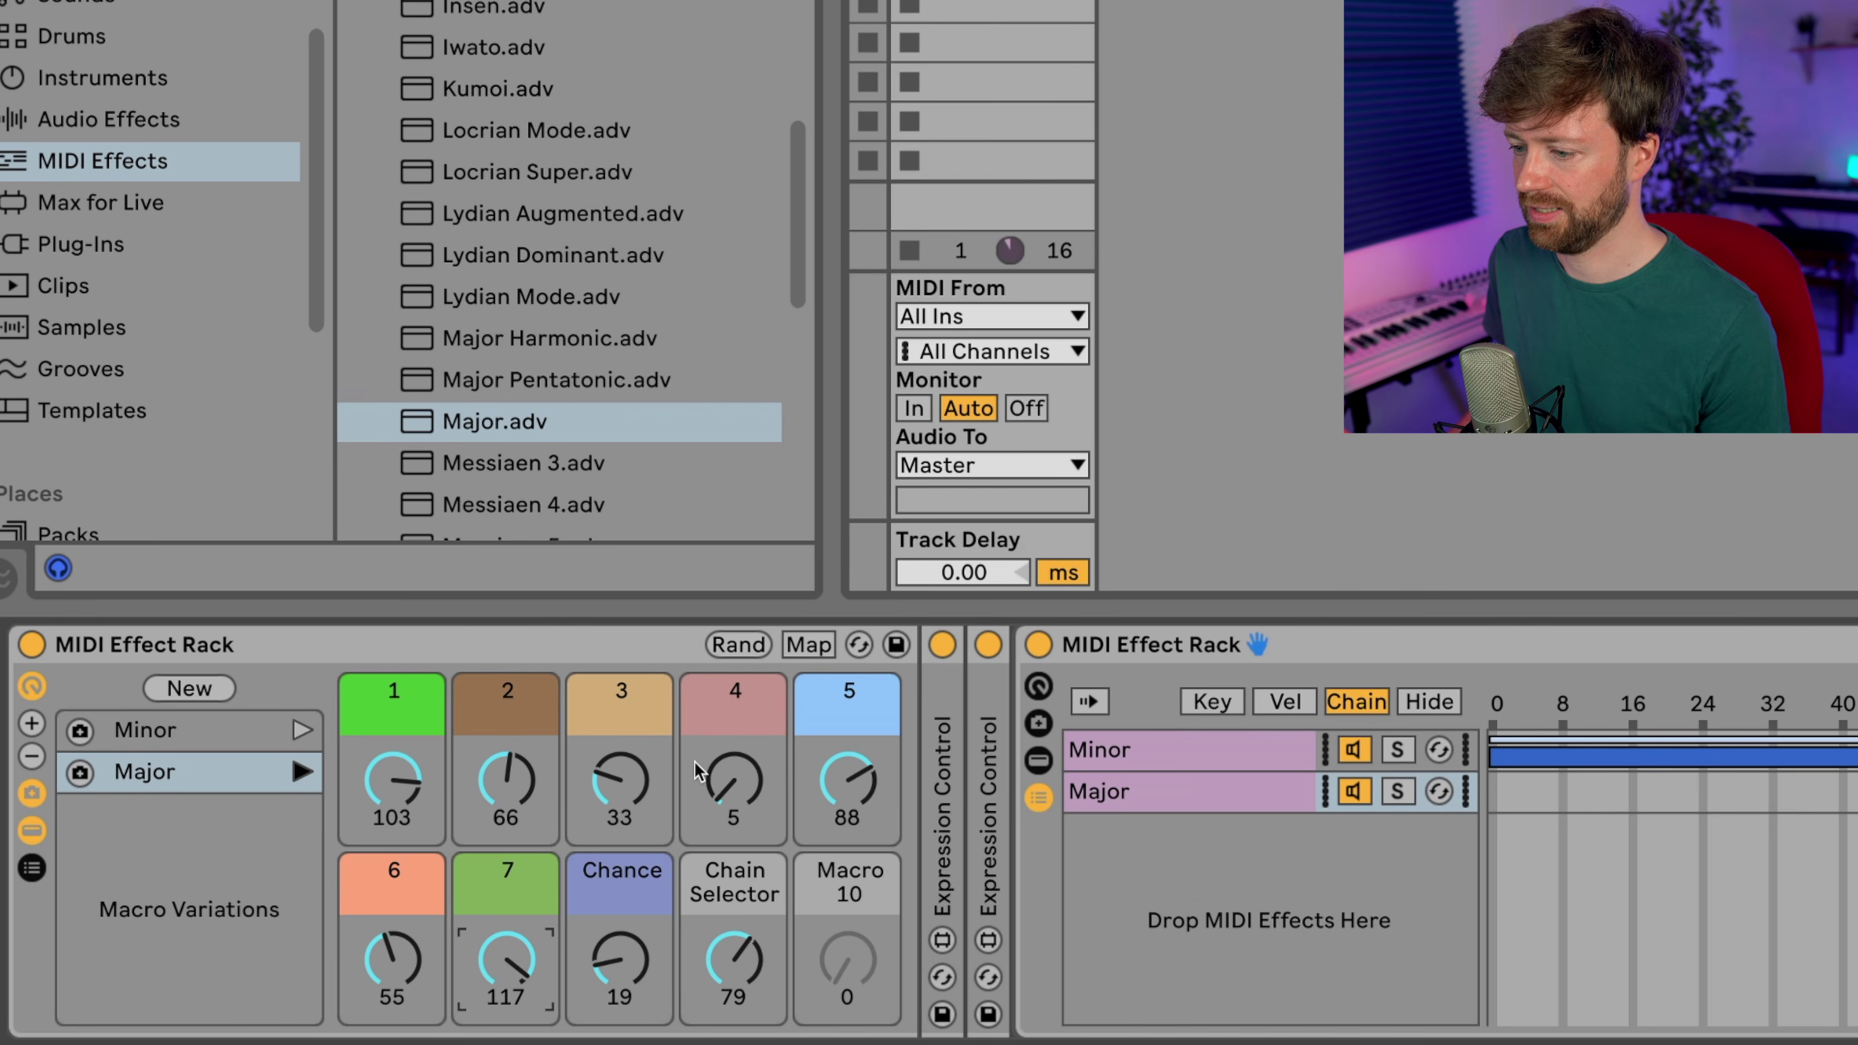
pyautogui.rightClick(628, 957)
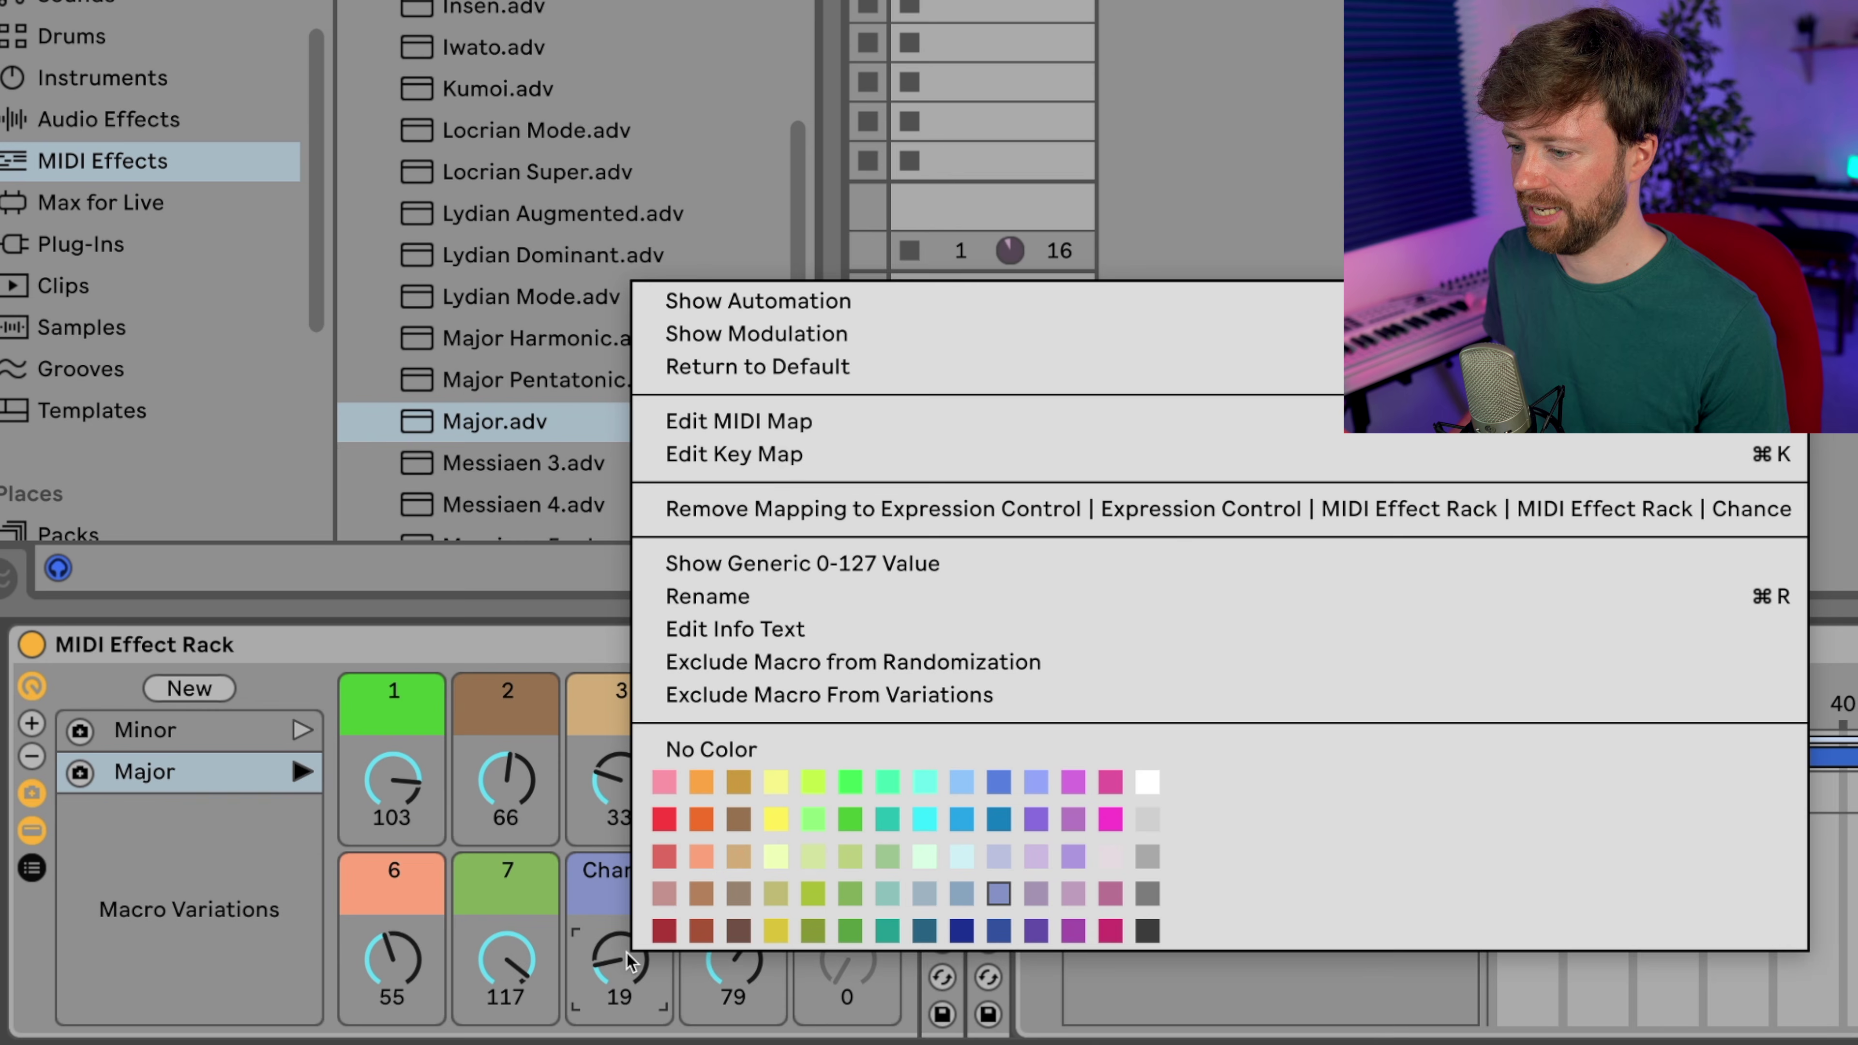
pyautogui.click(722, 695)
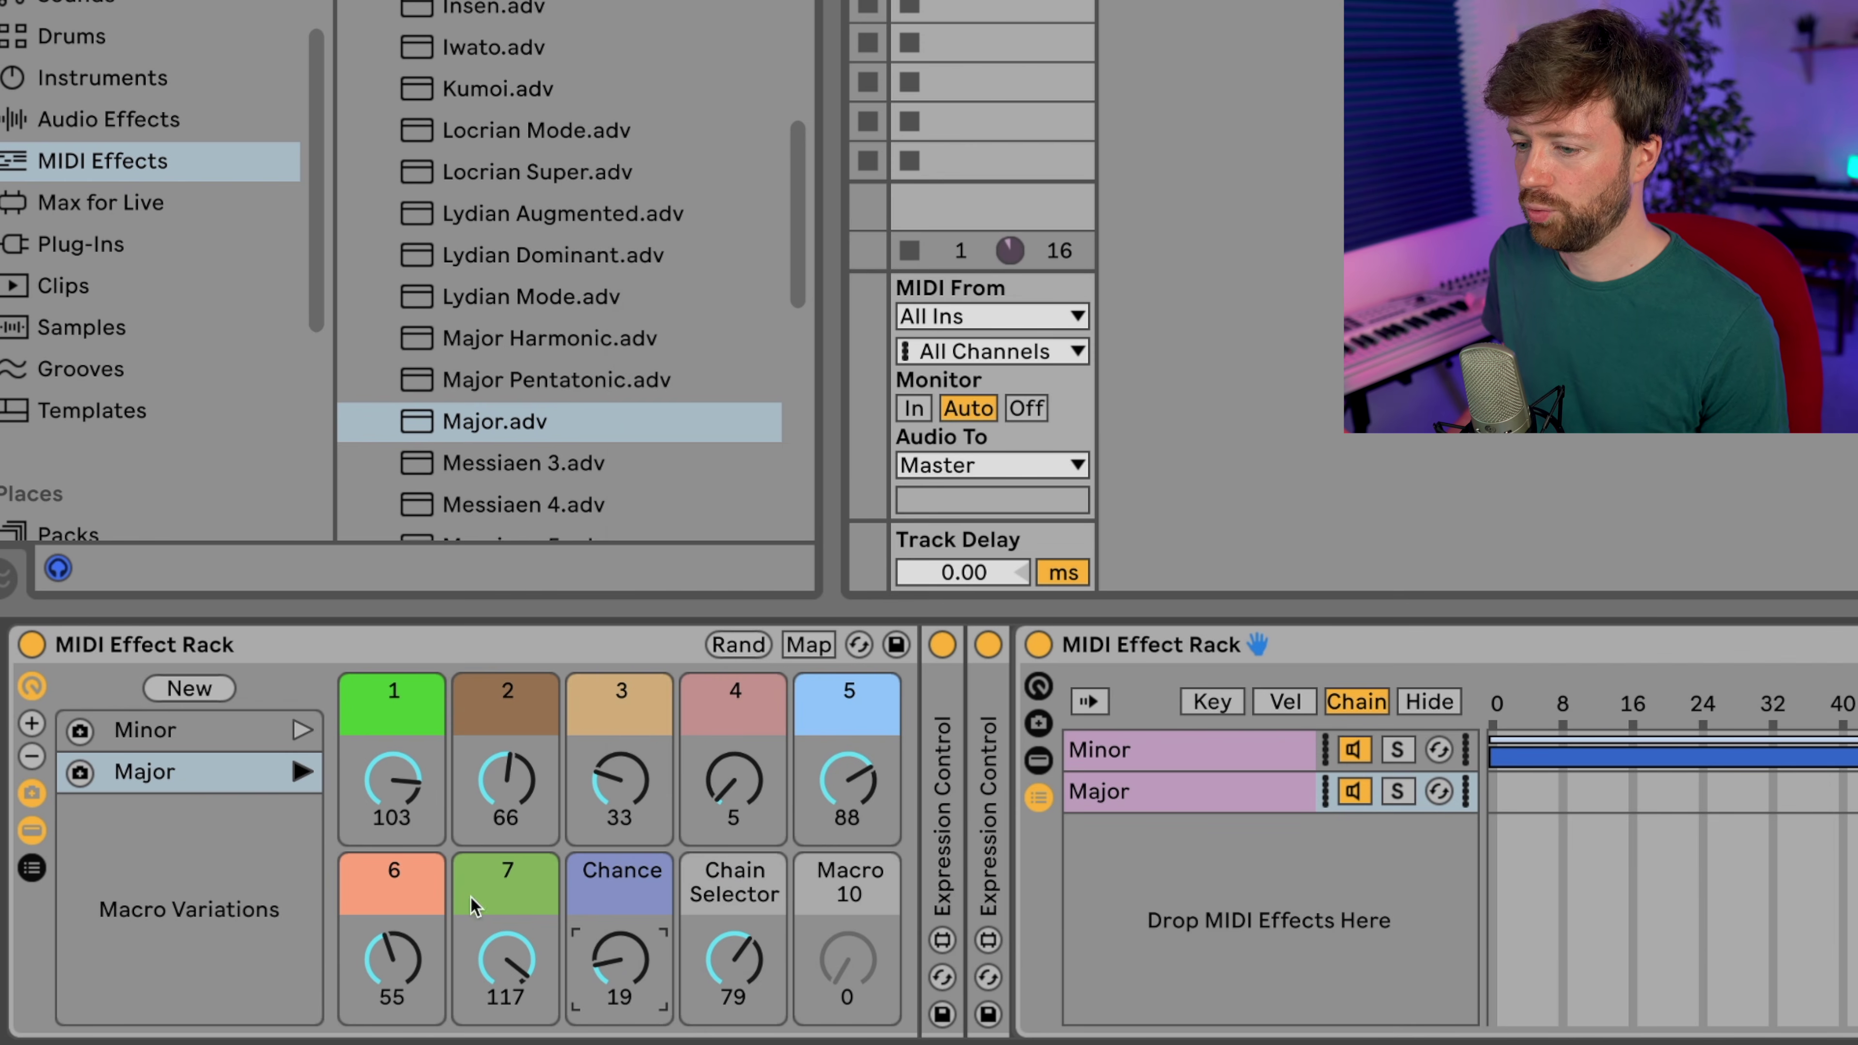
# - Set macro 2 to 106 and alternate between the Minor and Major variations to check the exclusions
pyautogui.click(301, 729)
pyautogui.moveTo(507, 783); pyautogui.dragTo(507, 747)
pyautogui.click(300, 772)
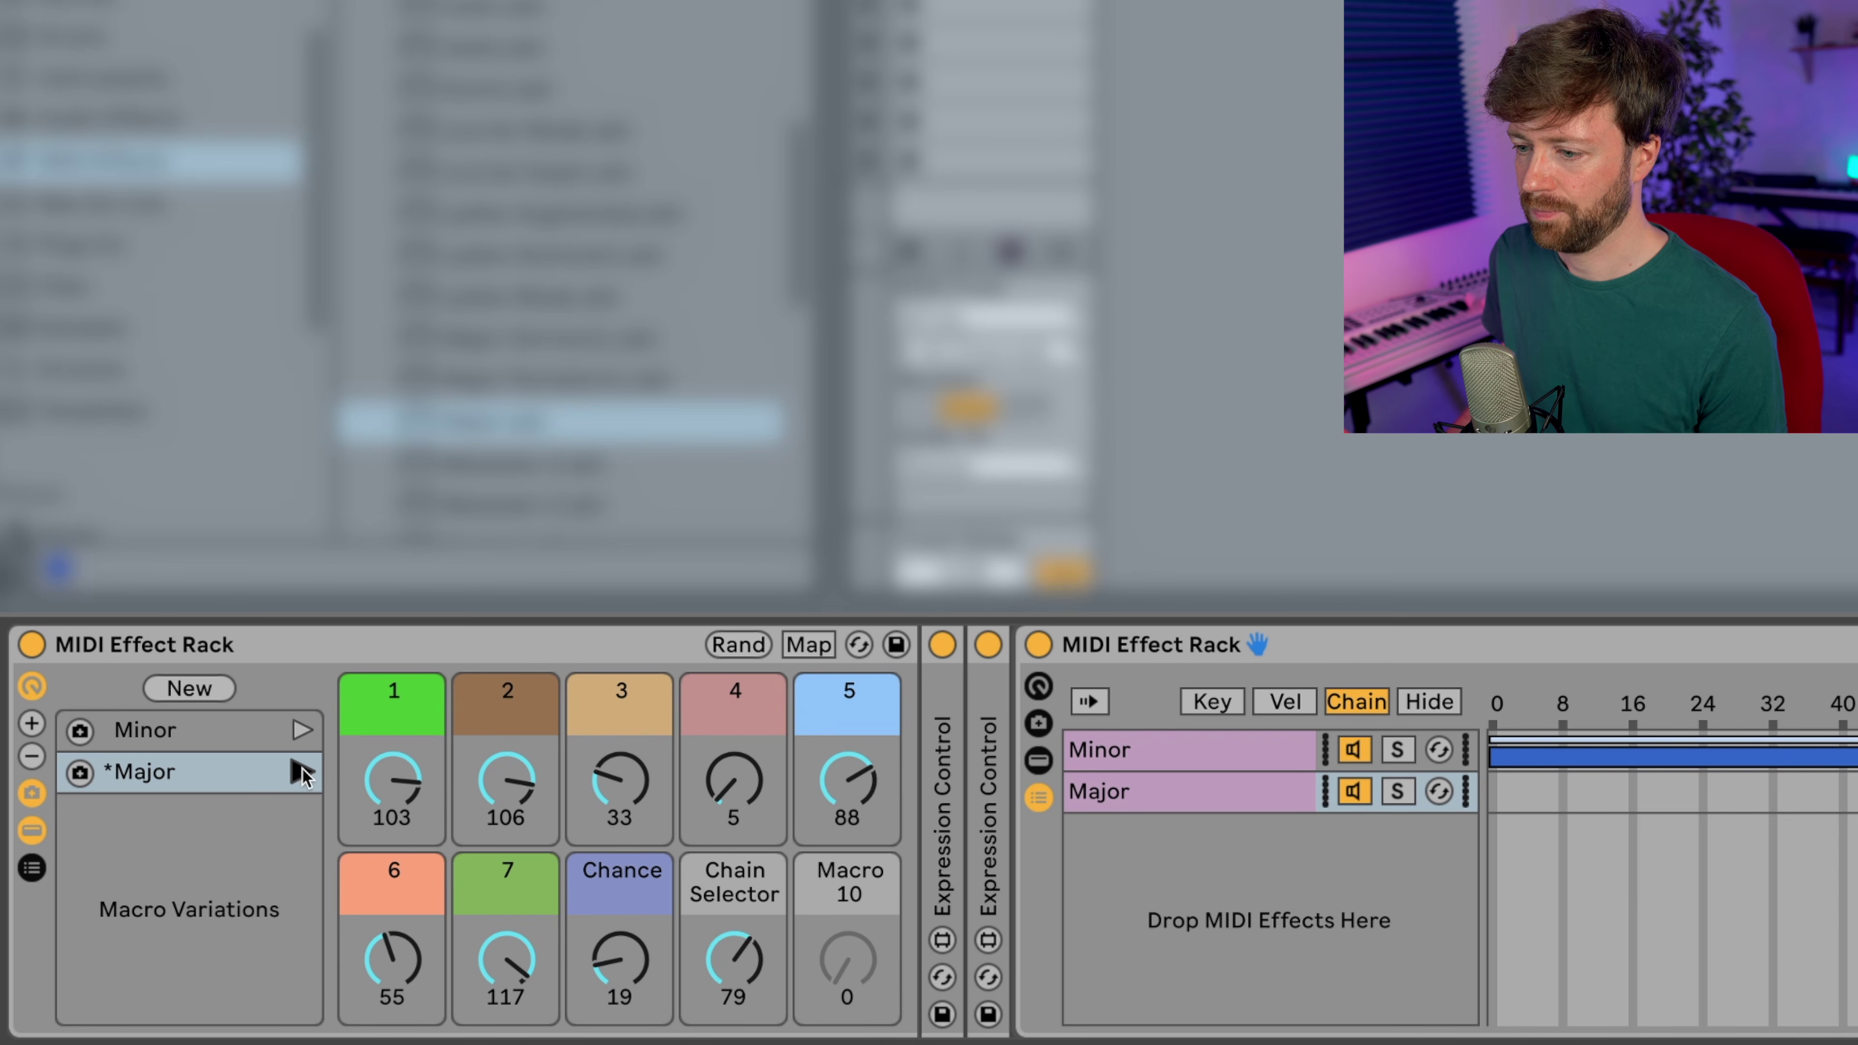
pyautogui.click(301, 730)
pyautogui.click(300, 771)
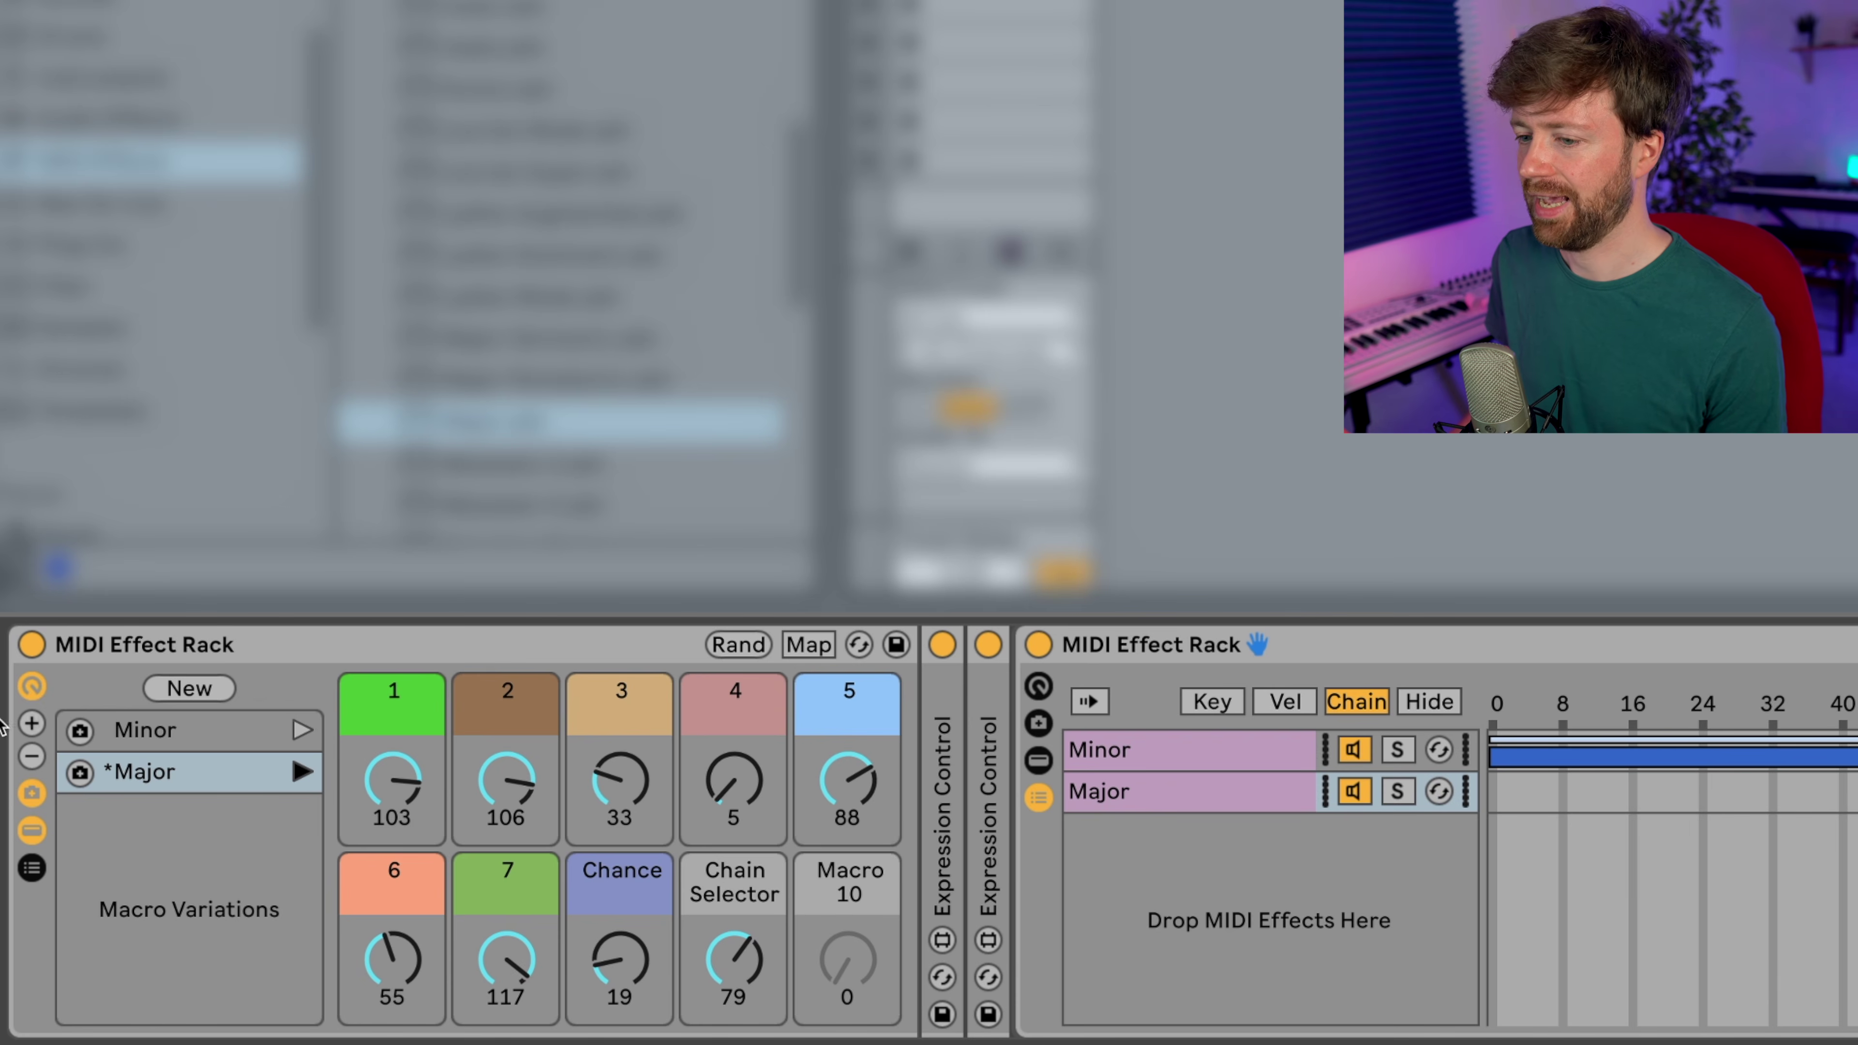
# - Hide the Chain Selector macro and Macro 10 of the outer rack, and switch scales using the Minor and Major variations
pyautogui.click(31, 757)
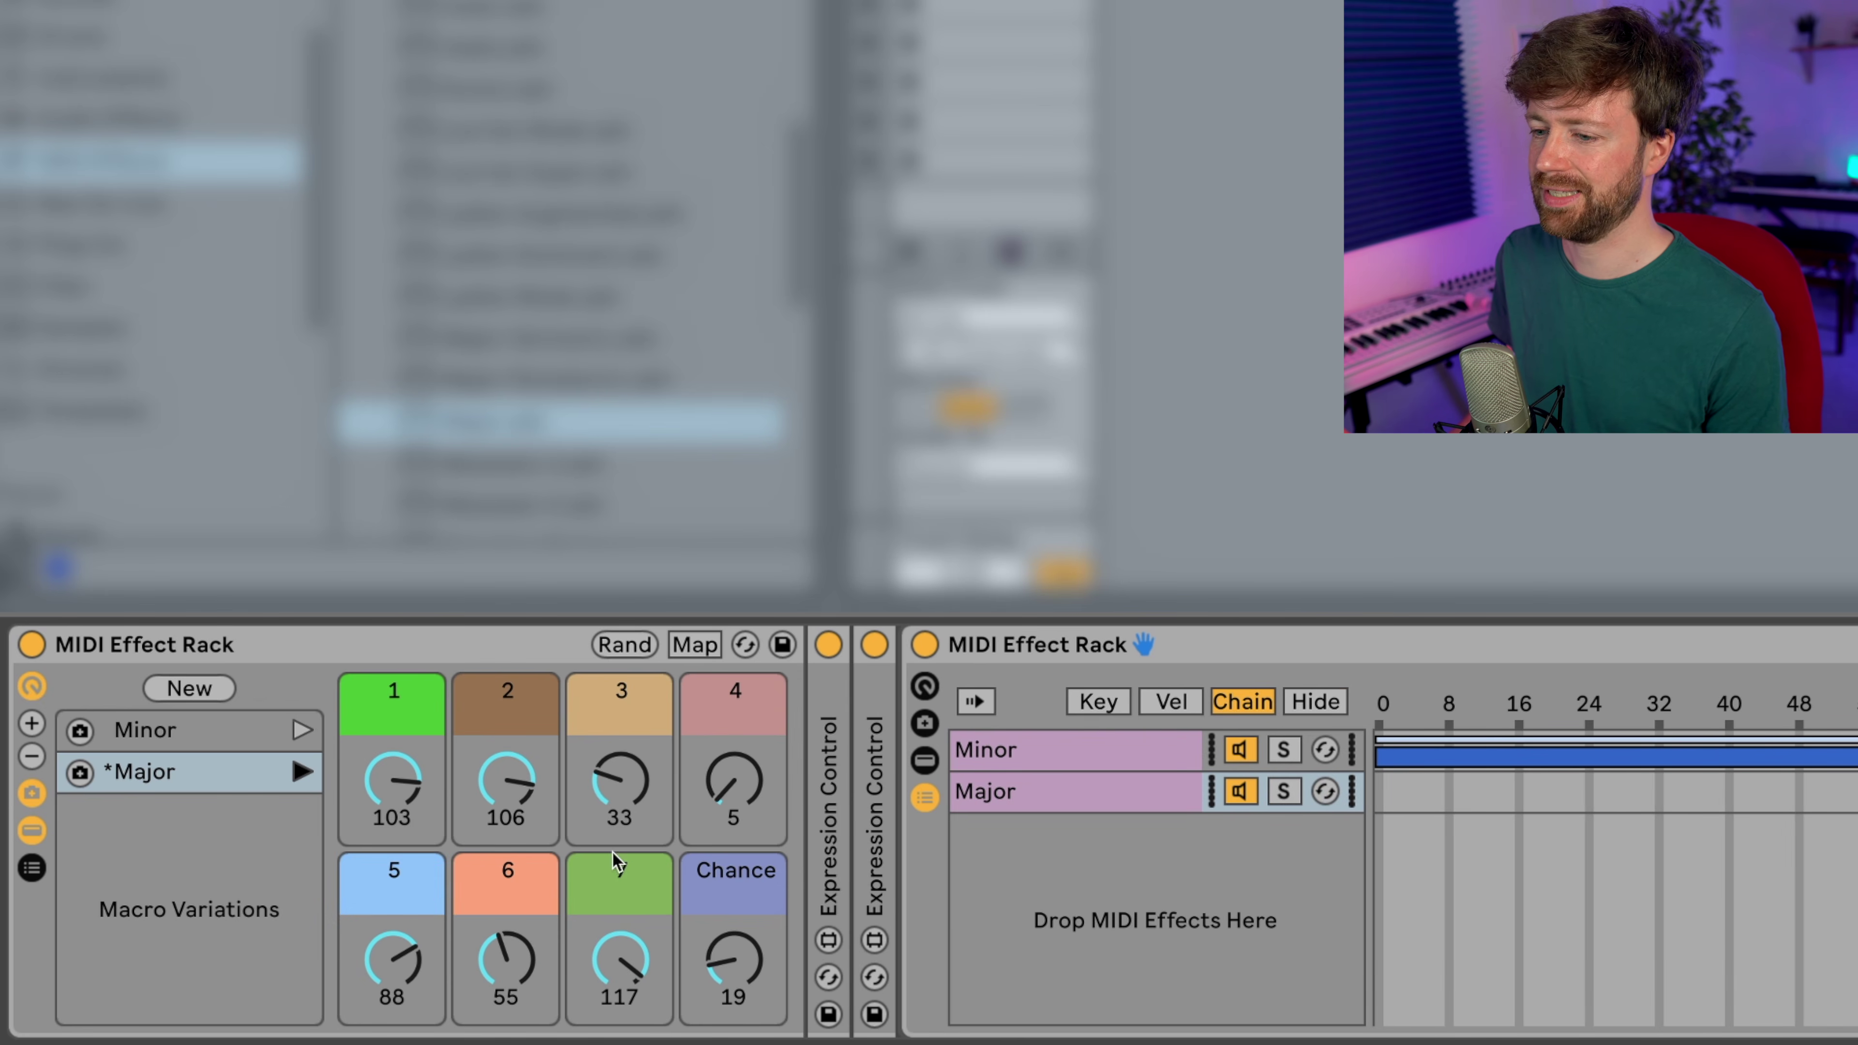
pyautogui.click(300, 729)
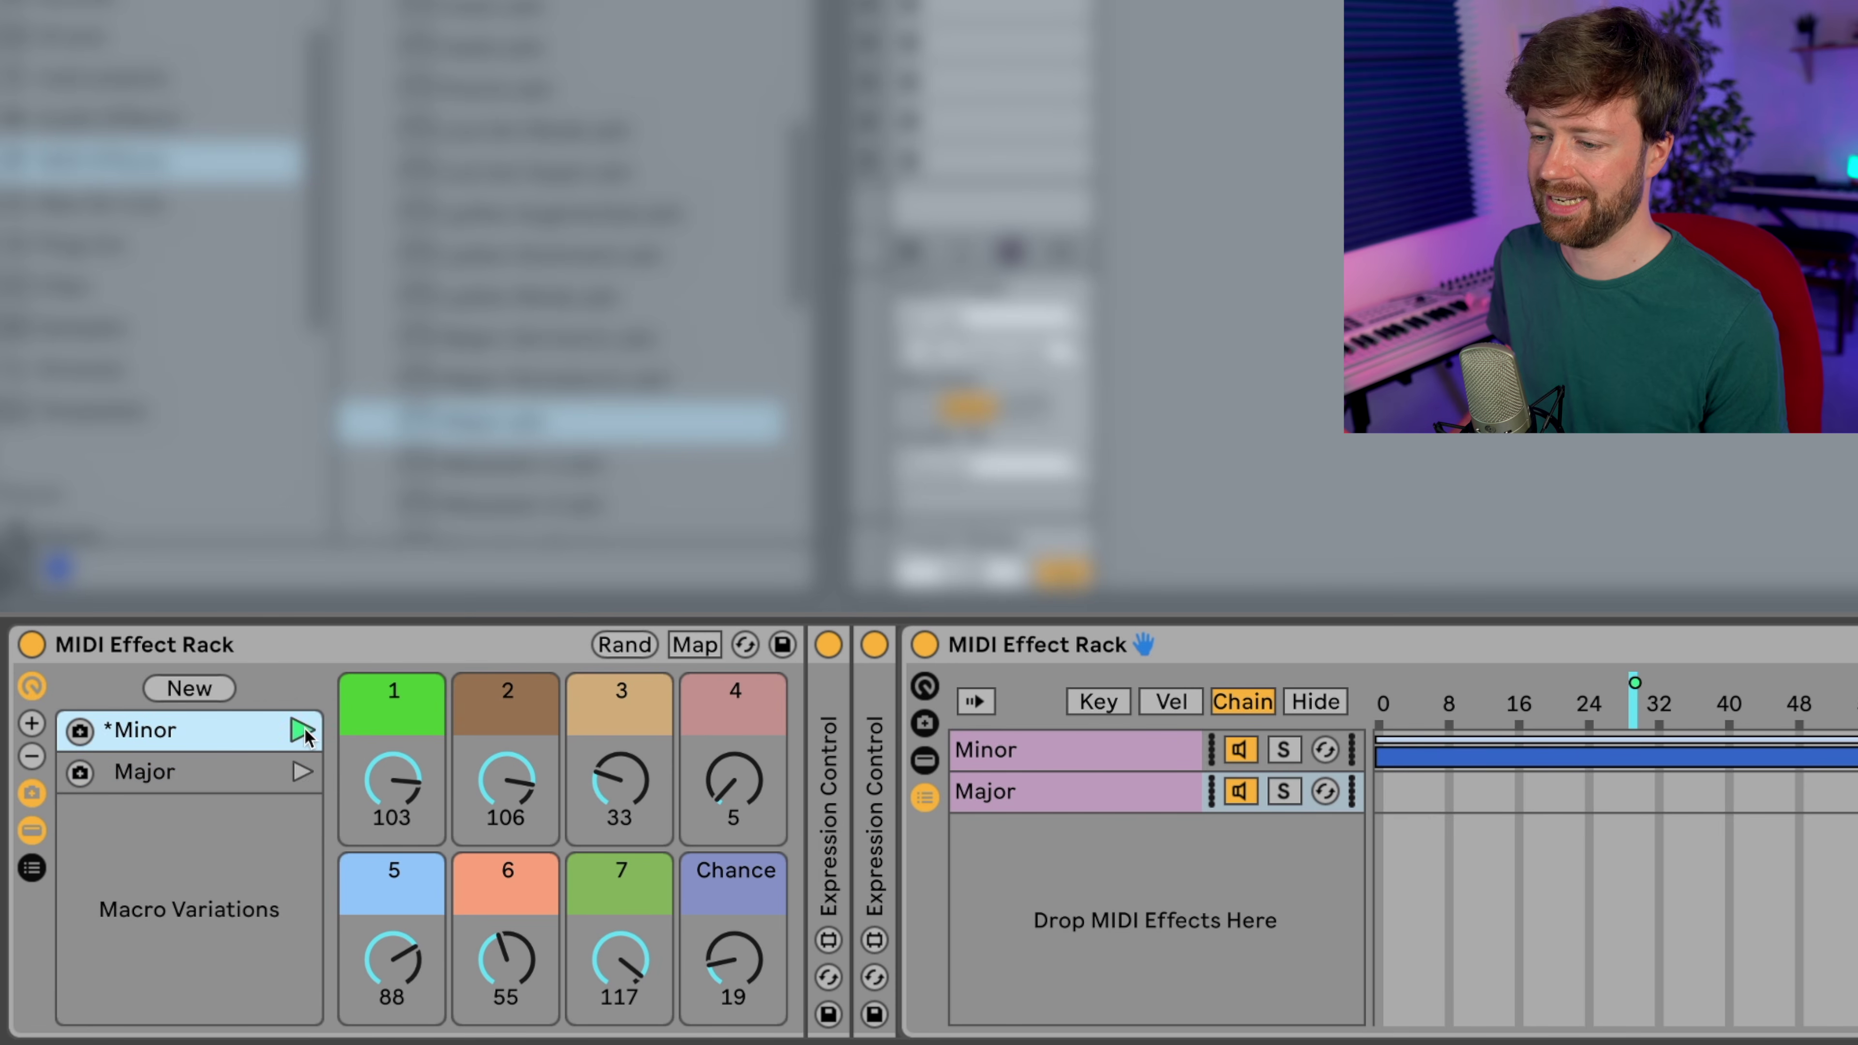
pyautogui.click(301, 772)
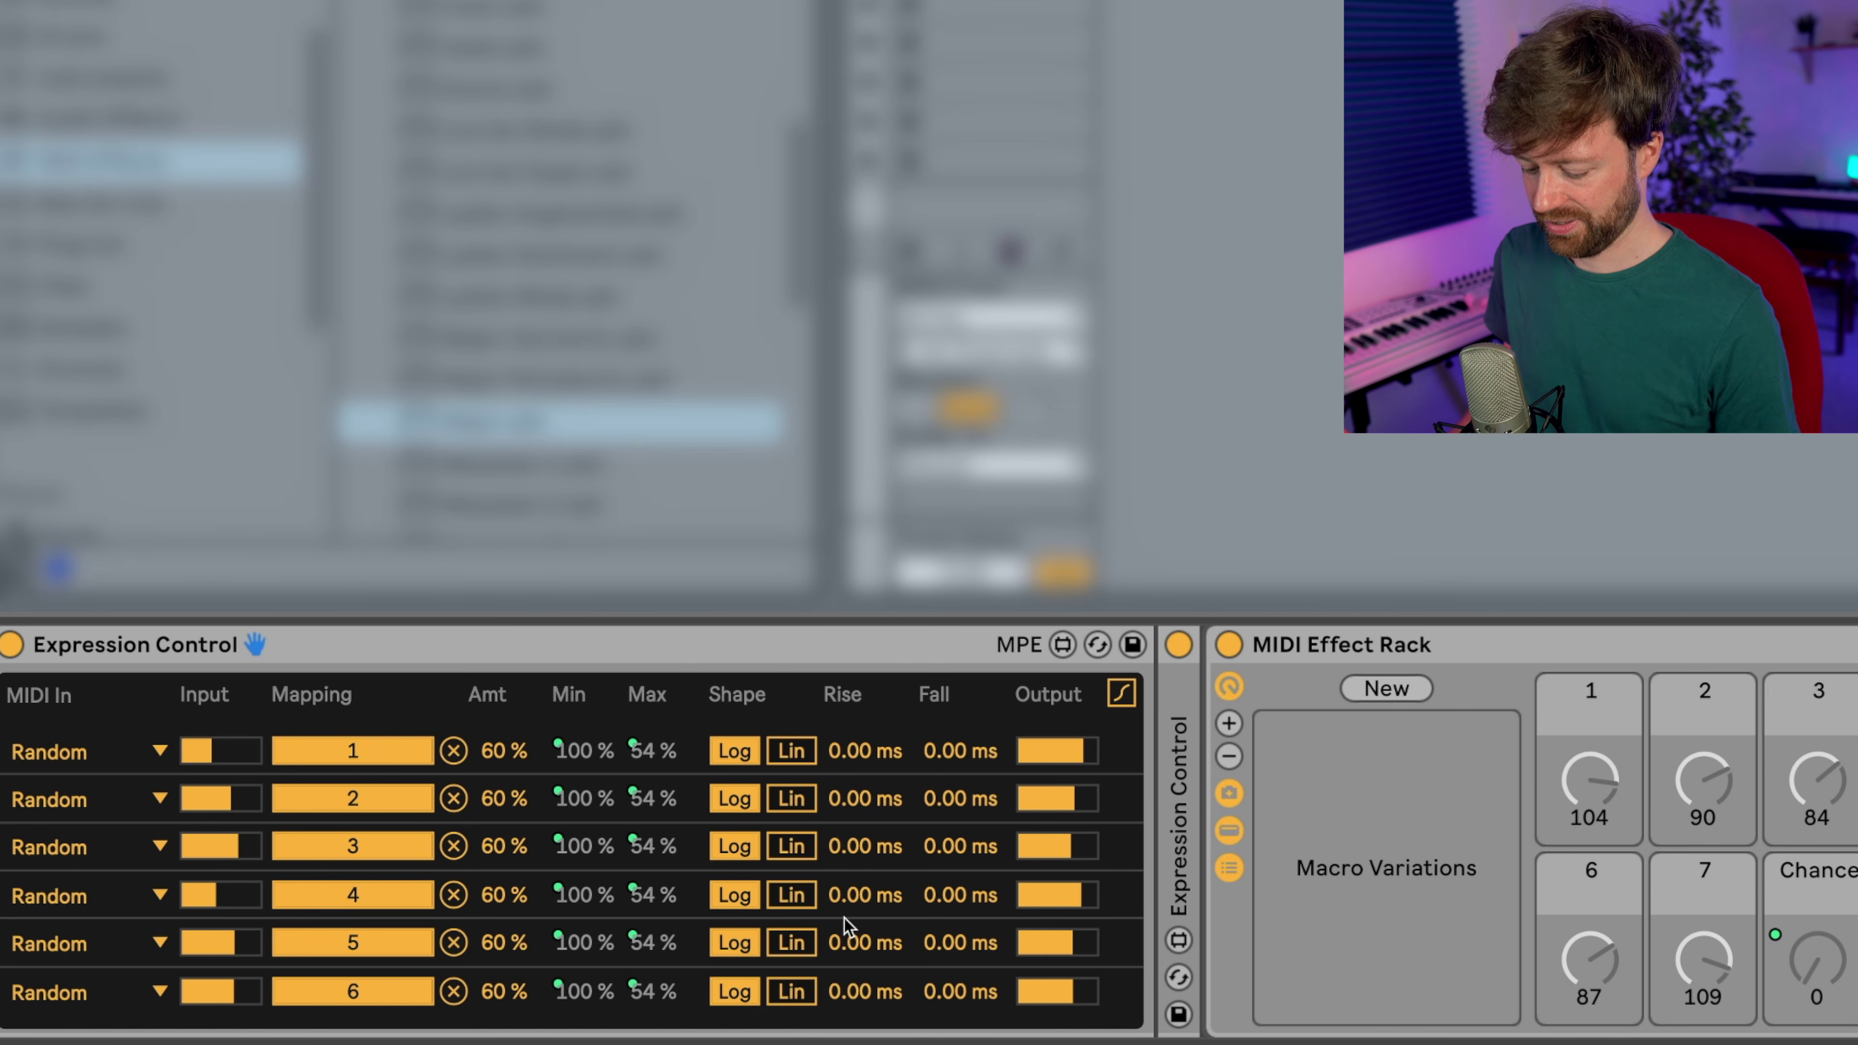
# - Recall several scale variations in the finished GENERATIVE PERFORMANCE SEQUENCER_JLW rack, including Dorian, Whole Tone, Whole-Half and Messiaen 3
pyautogui.hscroll(-5, 628, 992)
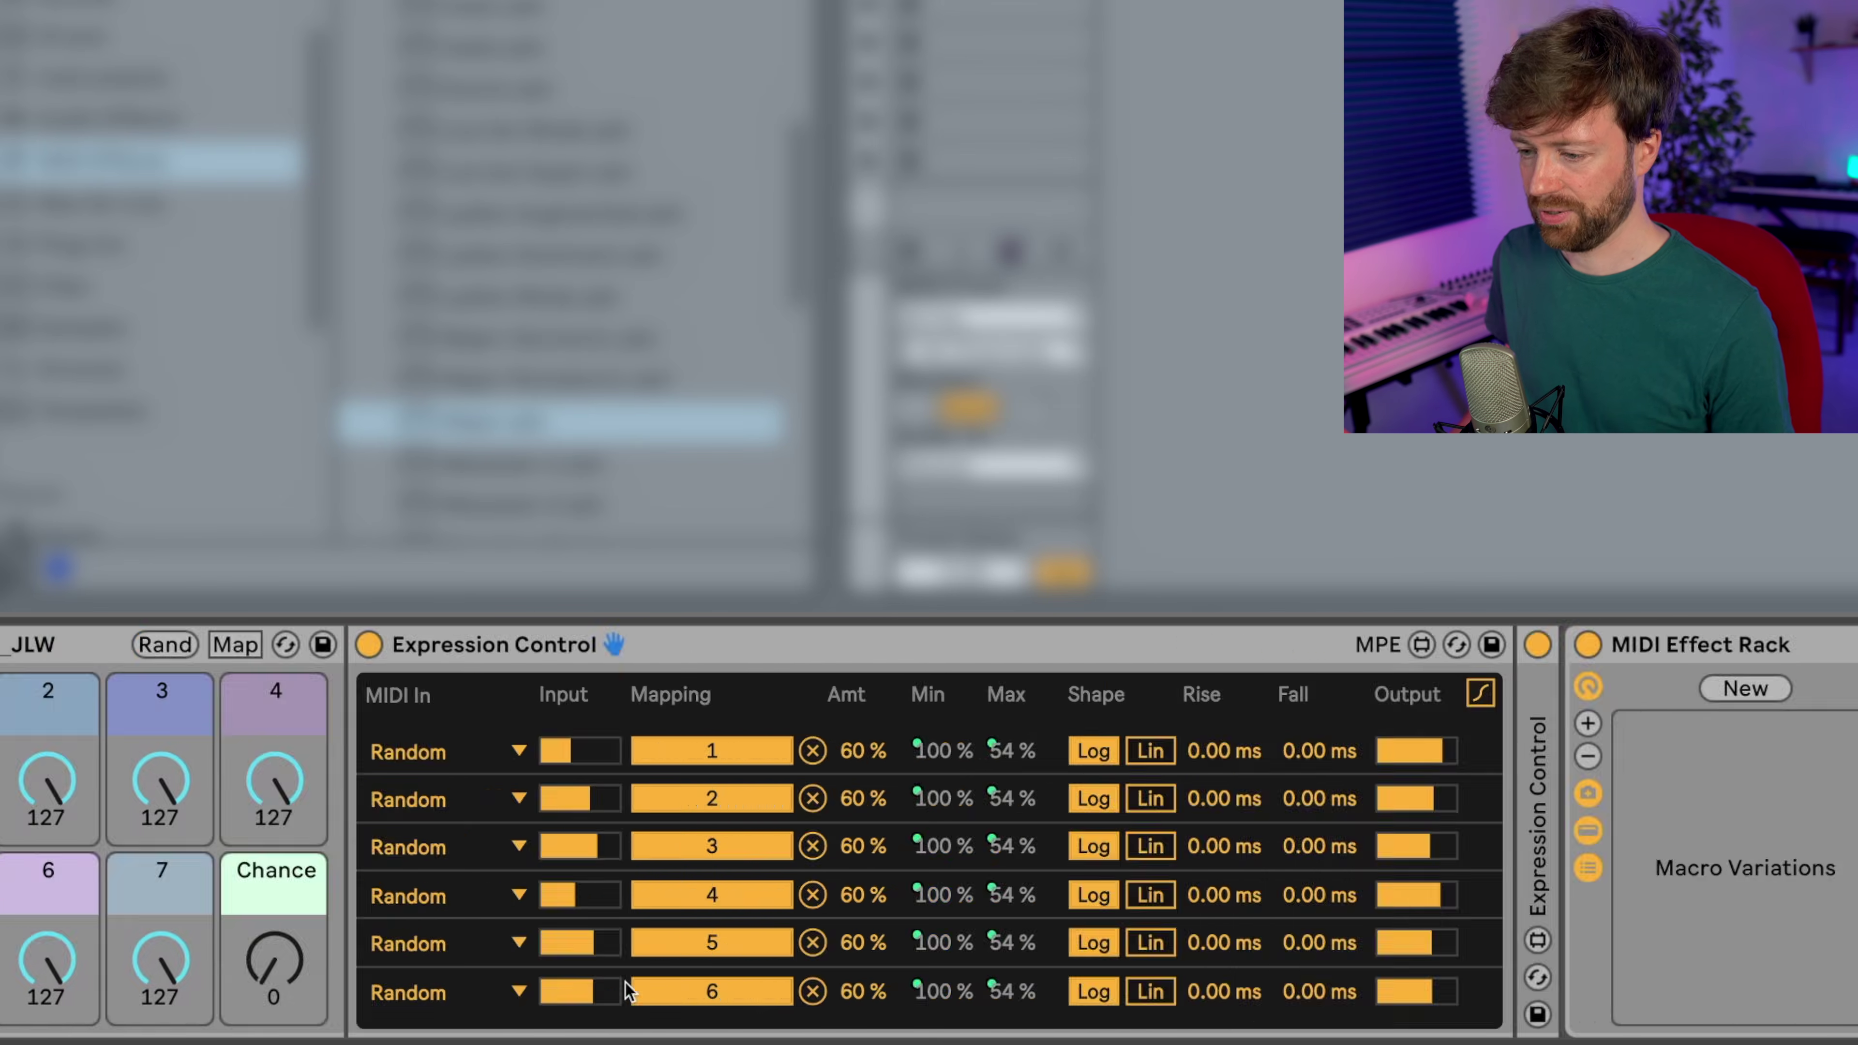
pyautogui.hscroll(-5, 628, 992)
pyautogui.click(304, 815)
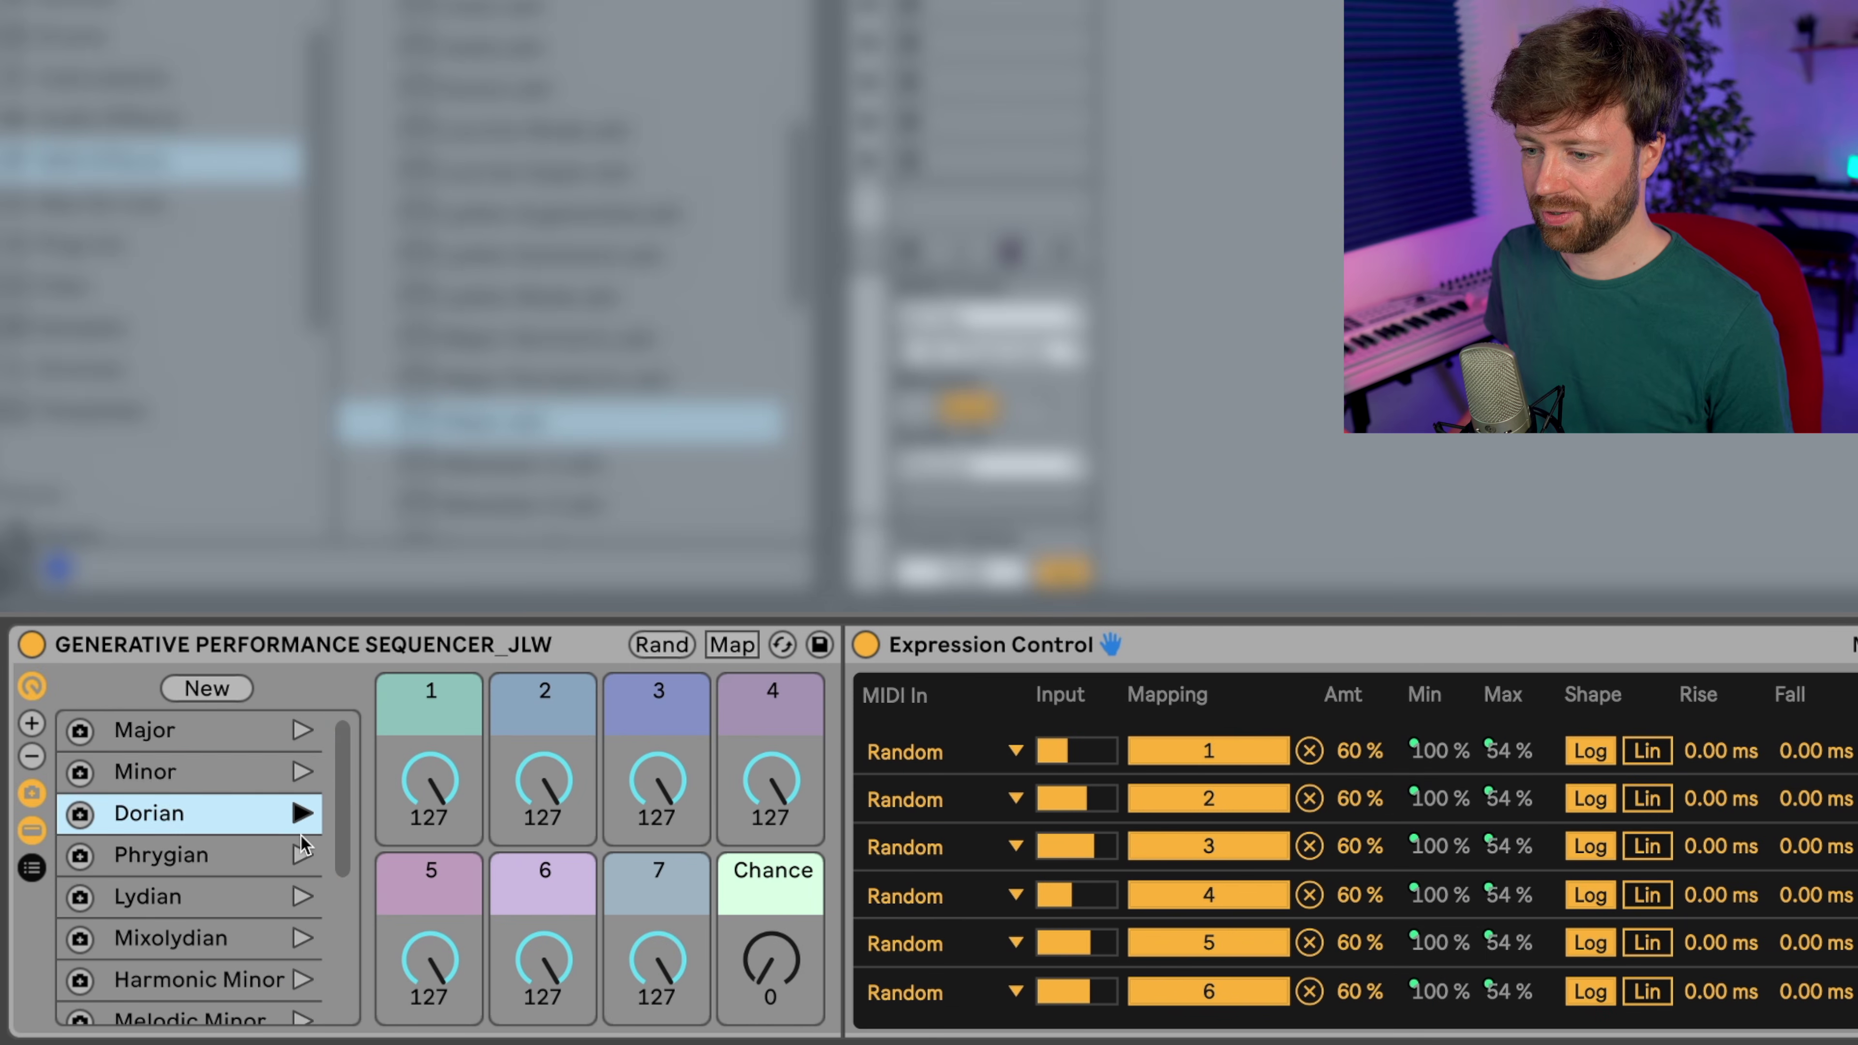
pyautogui.scroll(-3, 303, 836)
pyautogui.click(303, 854)
pyautogui.scroll(-1, 301, 858)
pyautogui.click(295, 882)
pyautogui.scroll(-3, 295, 882)
pyautogui.click(302, 799)
pyautogui.click(302, 842)
pyautogui.click(302, 884)
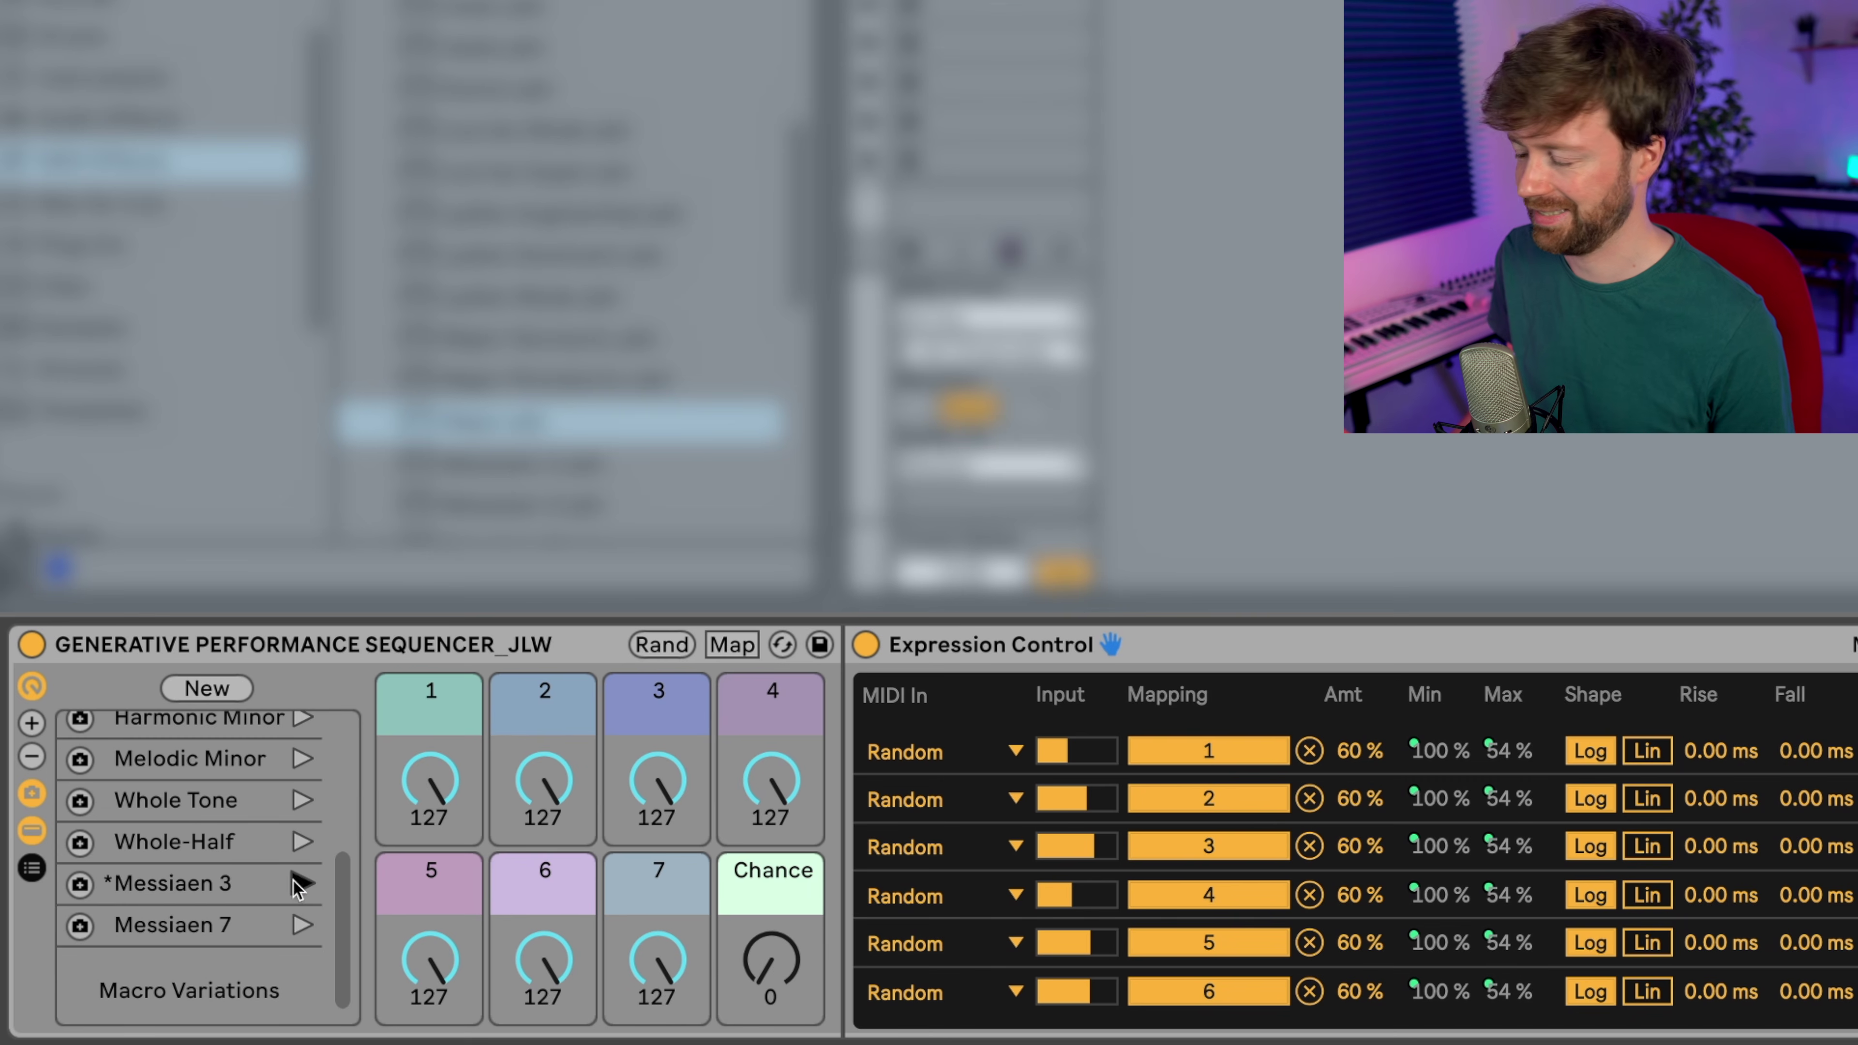